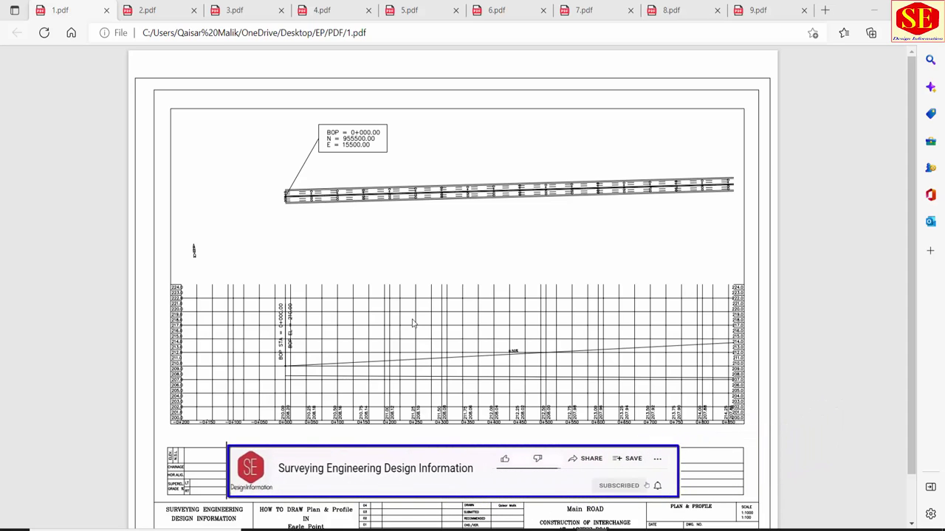
Step: Flip through plan-and-profile sheets 2.pdf to 9.pdf, then return to 1.pdf
click(149, 12)
click(257, 9)
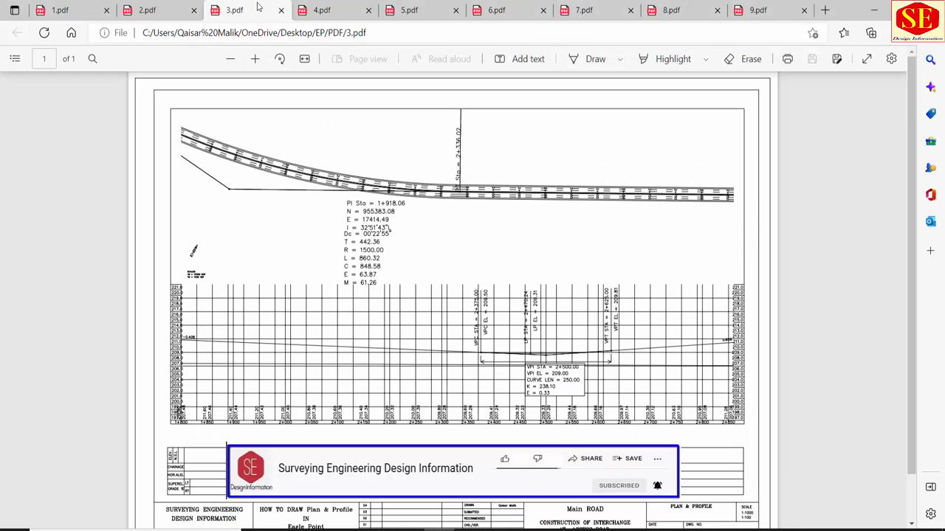
click(328, 8)
click(441, 9)
click(509, 10)
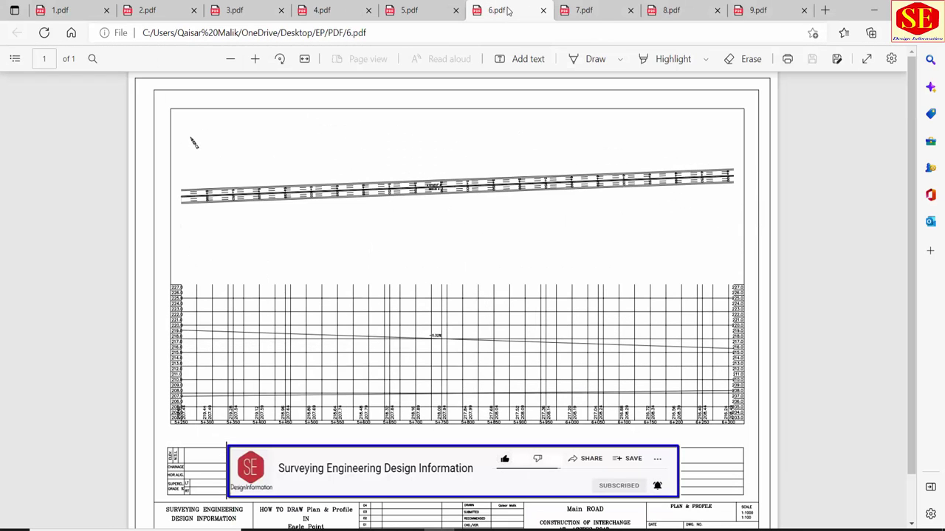
click(612, 12)
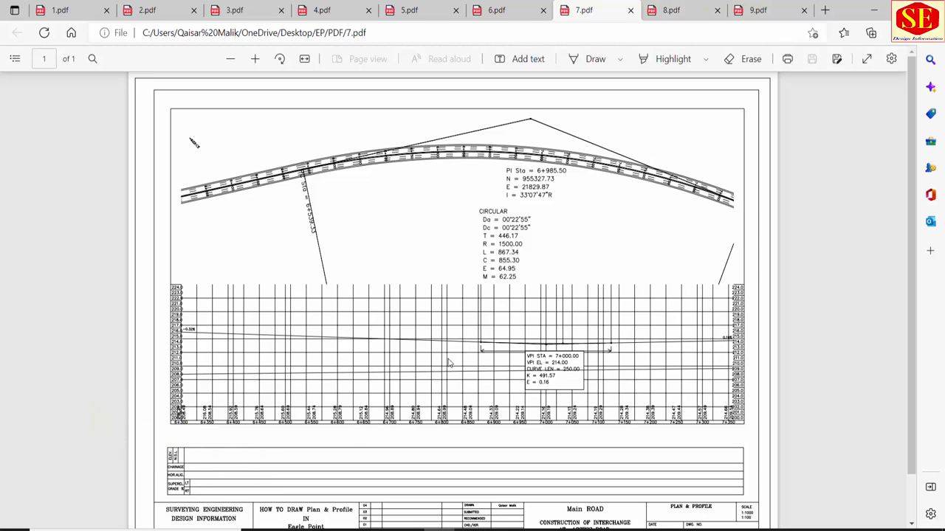
click(675, 20)
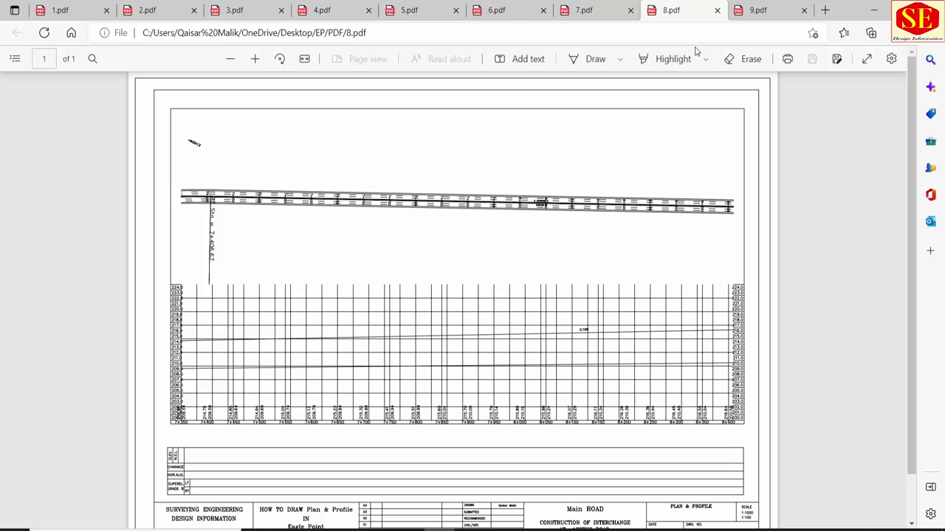
click(760, 10)
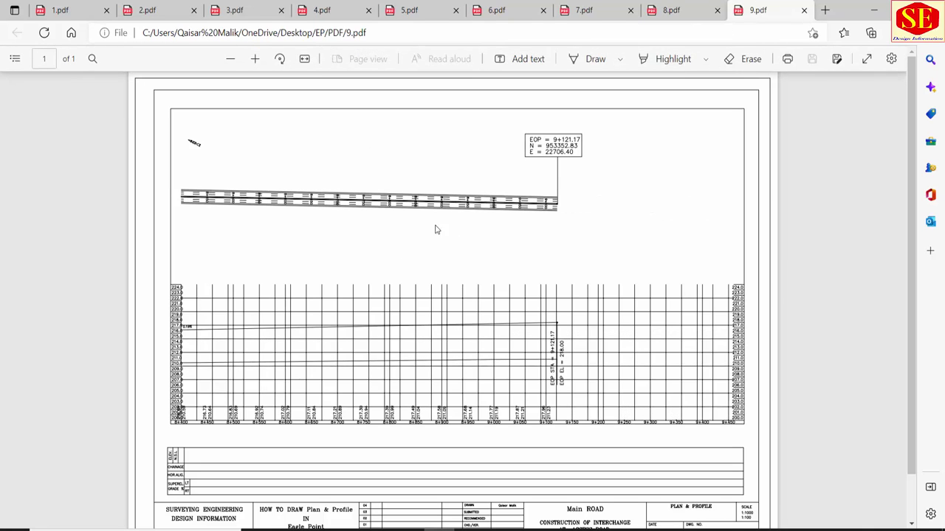
click(89, 9)
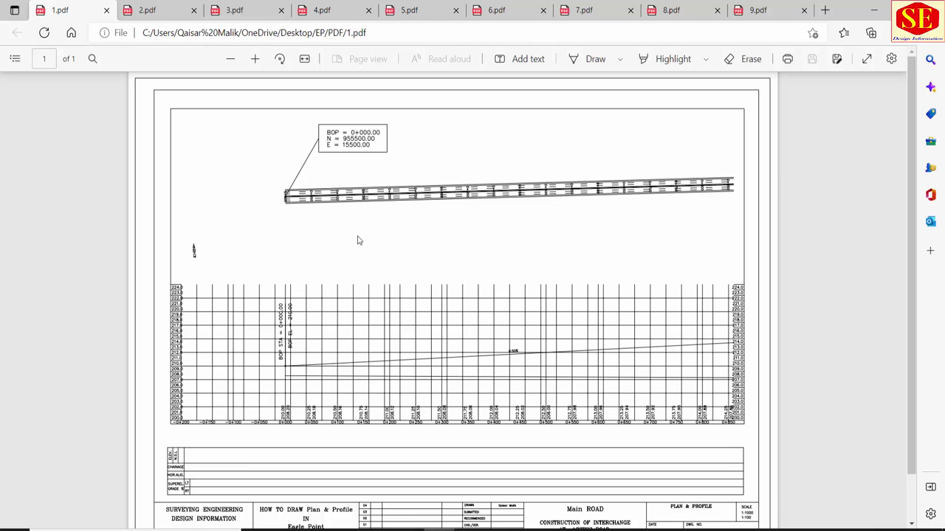
Step: Hide Edge and File Explorer, launch Eagle Point from the desktop, and dismiss its messages
click(873, 10)
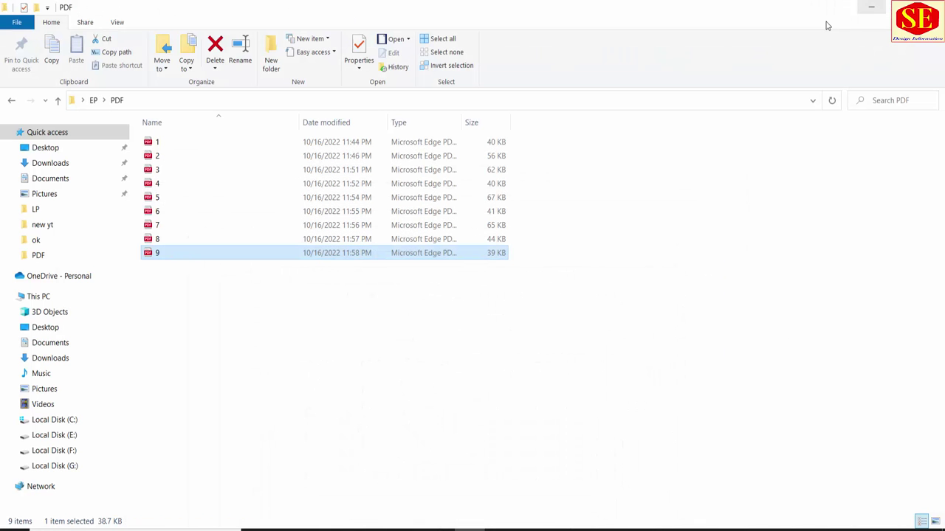
click(871, 7)
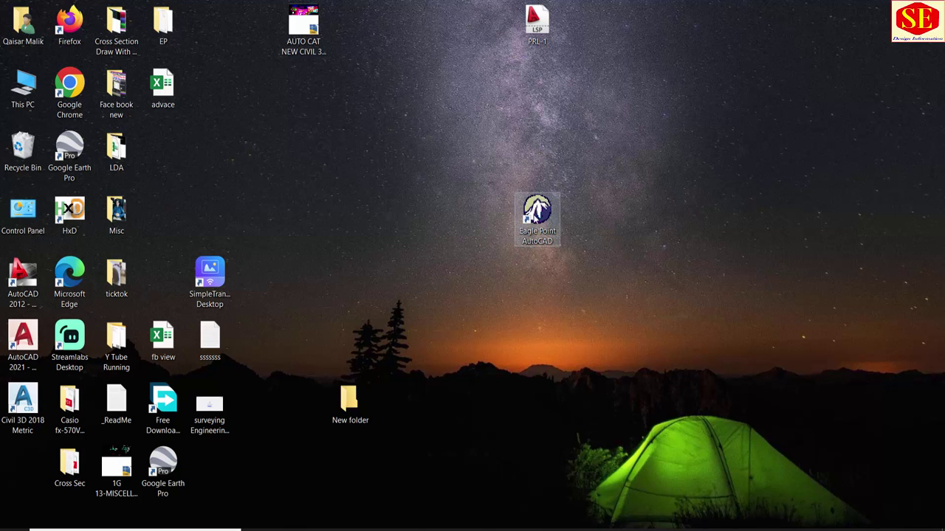
double_click(547, 209)
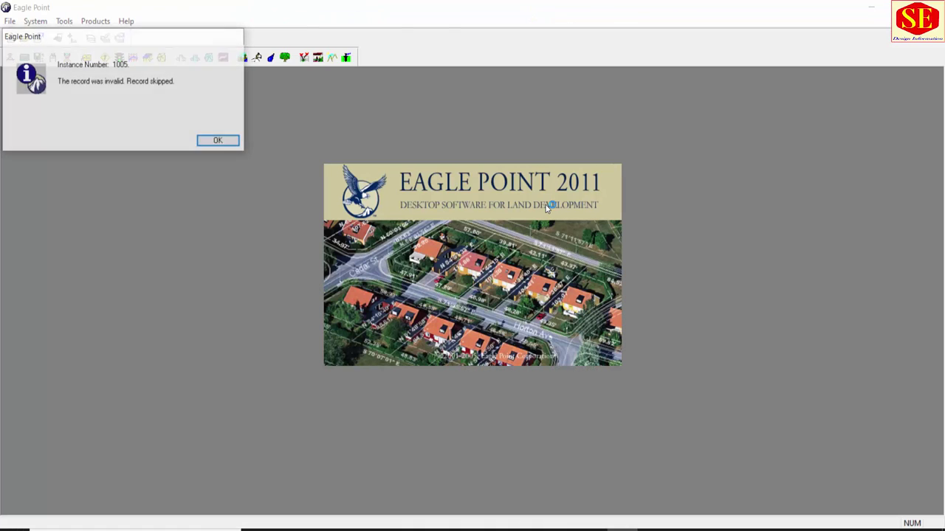
click(217, 145)
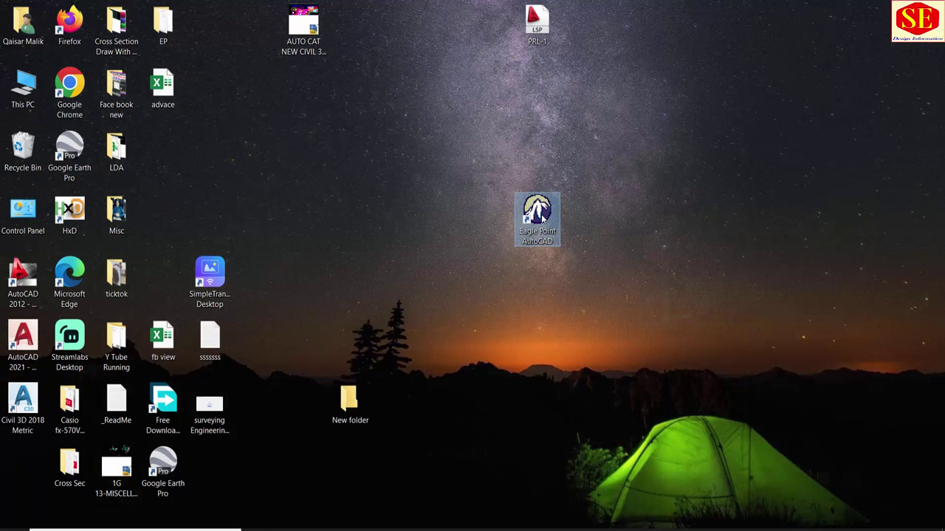
double_click(541, 214)
key(Return)
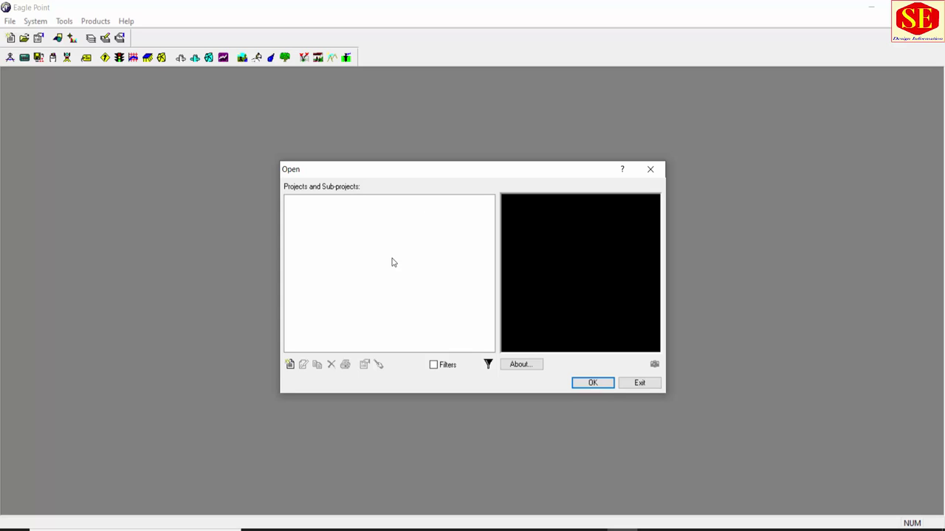
Step: Start a new project of type Eagle Point Project
click(289, 364)
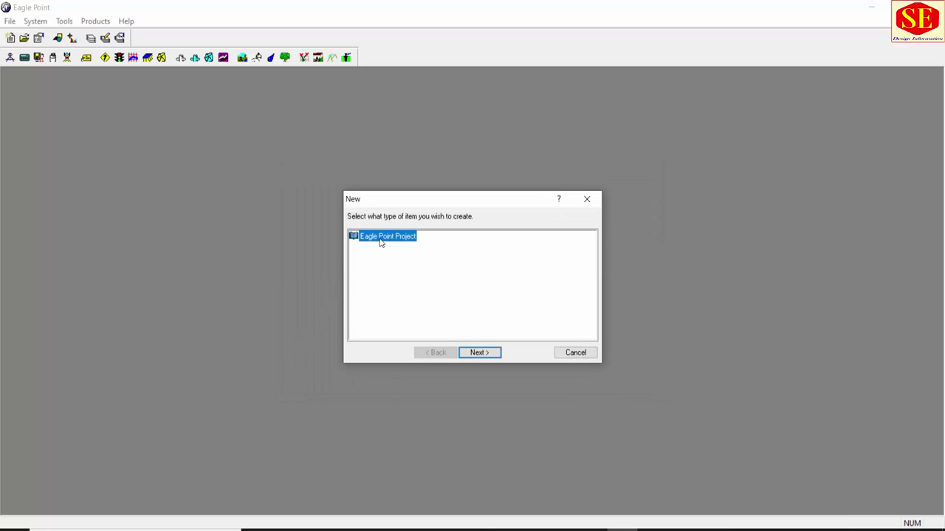
click(487, 353)
text(YT Learing)
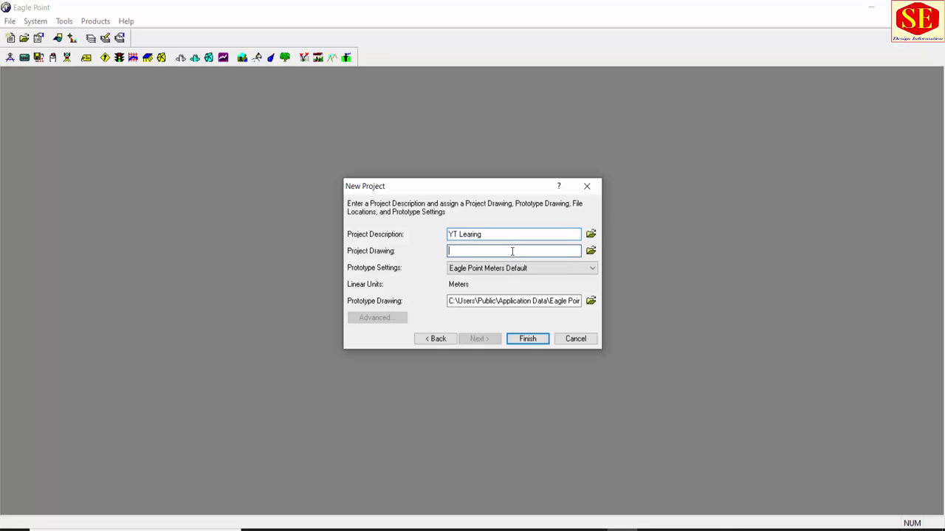
Step: Browse for the project drawing and create a new YTube folder in Documents
click(517, 250)
click(590, 250)
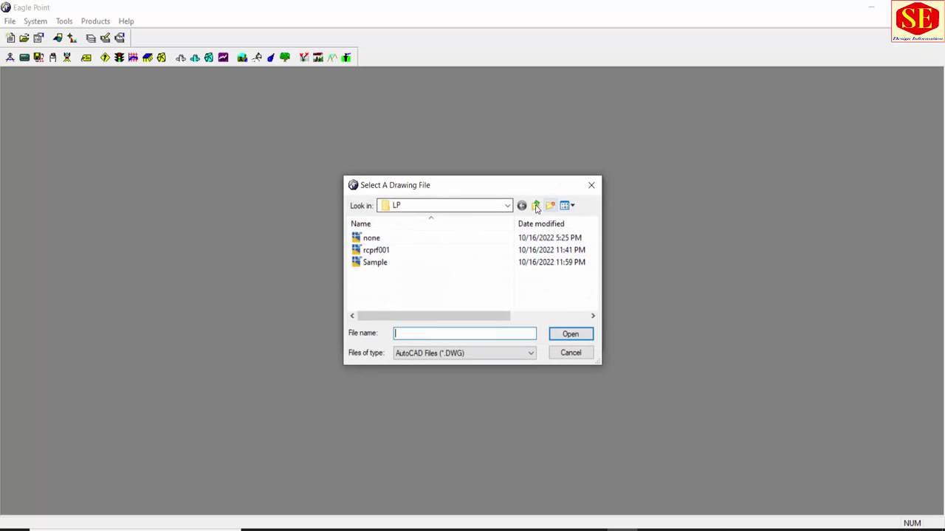
click(535, 206)
click(535, 206)
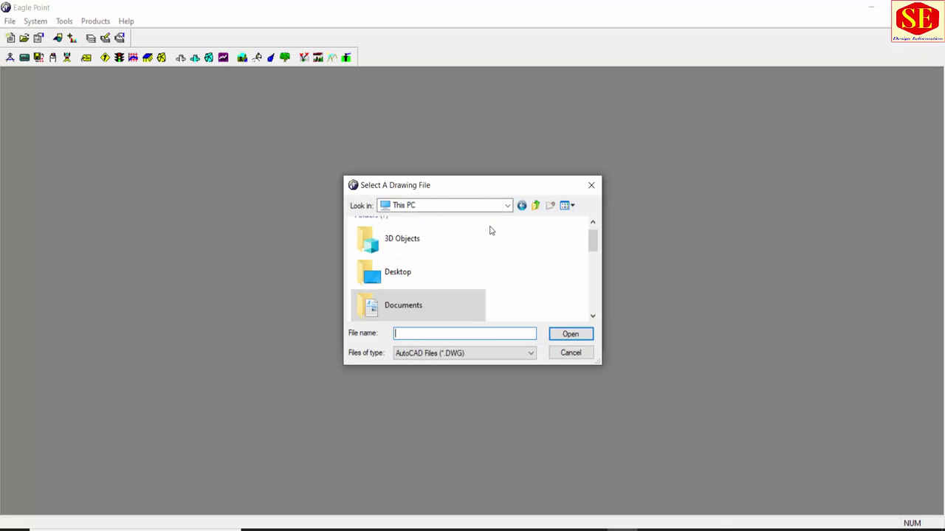
double_click(458, 301)
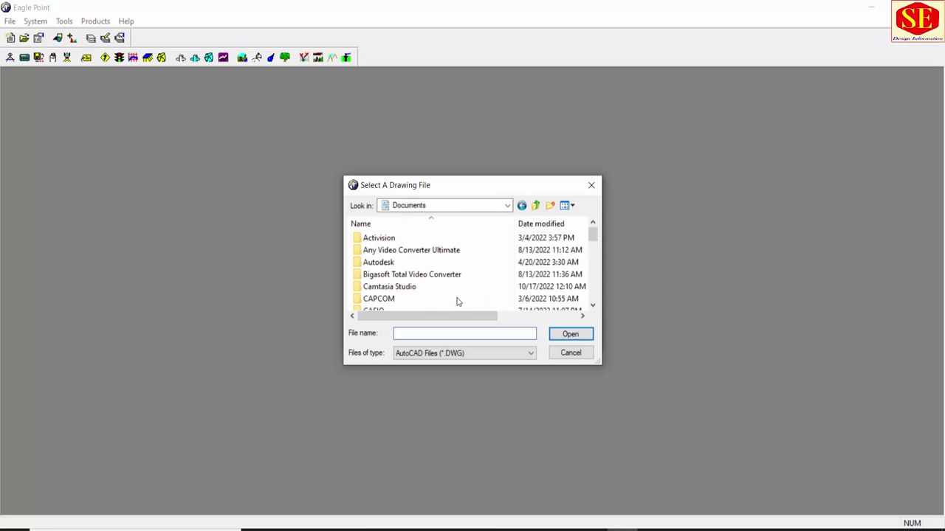
scroll(456, 300, down, 3)
scroll(457, 295, down, 5)
right_click(438, 308)
mouse_move(479, 439)
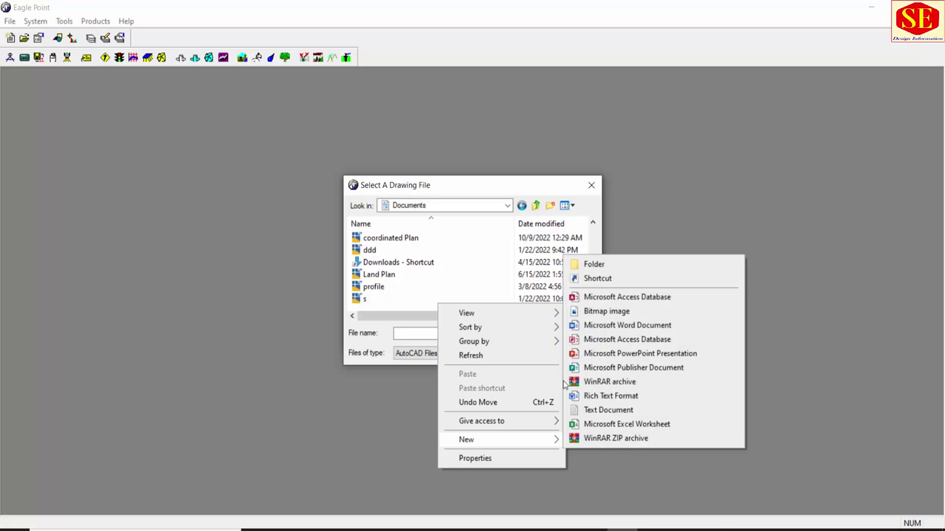
click(594, 264)
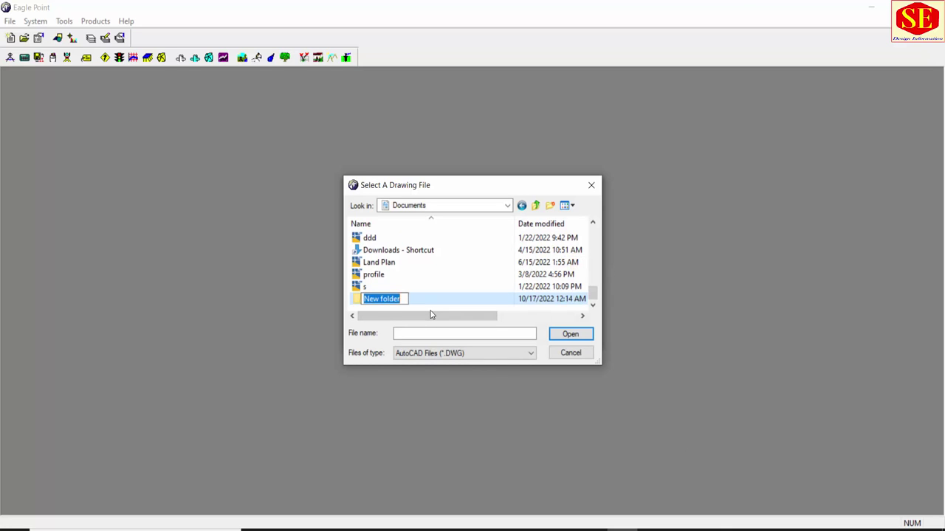
text(YT)
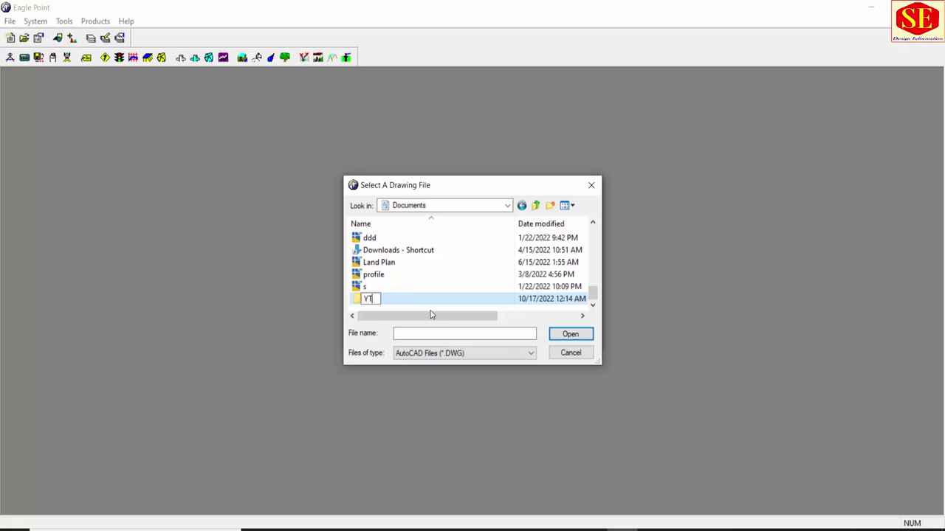
text(ube)
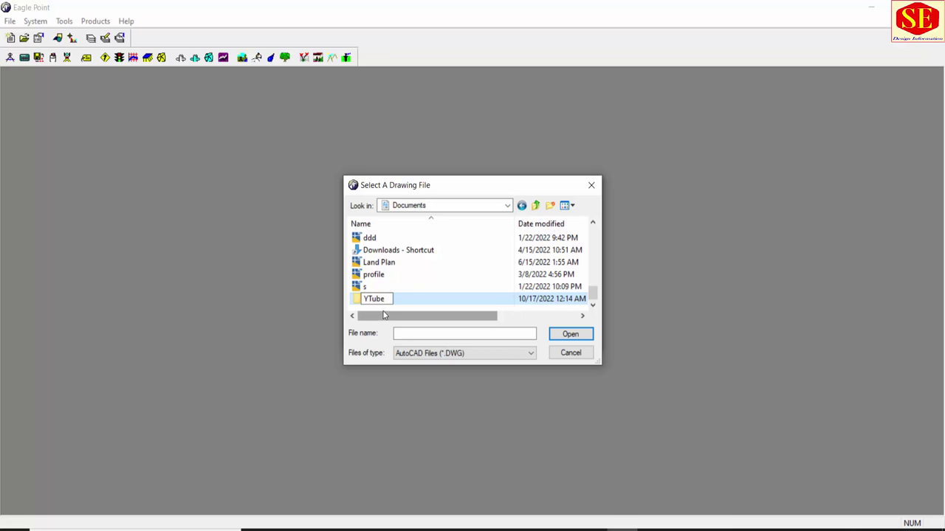
key(Home)
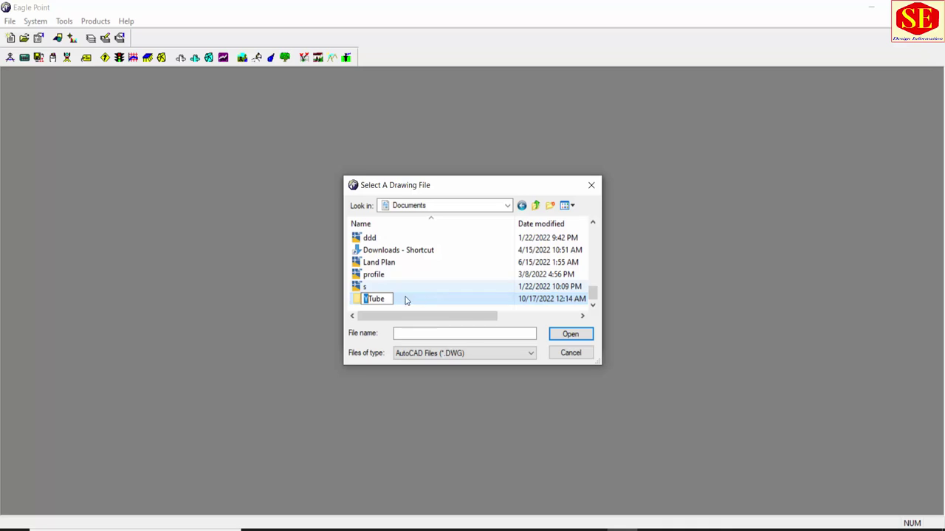
key(Return)
double_click(388, 301)
Step: Name the project drawing xyz.dwg as an AutoCAD file in YTube and accept it
click(403, 334)
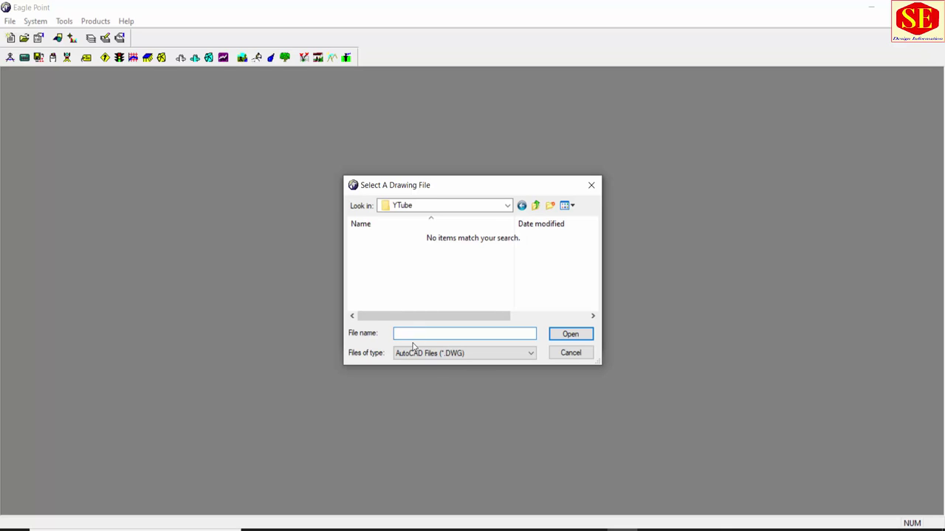
click(430, 357)
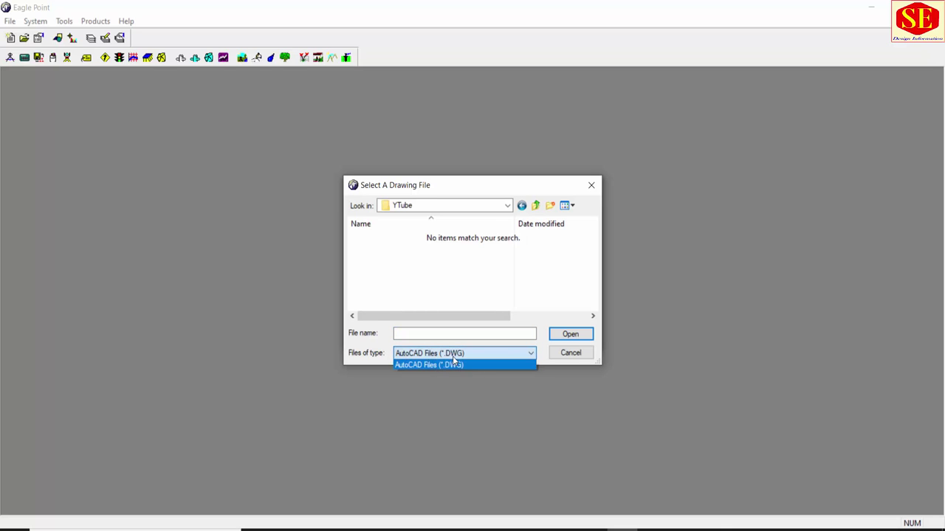
click(453, 359)
click(436, 336)
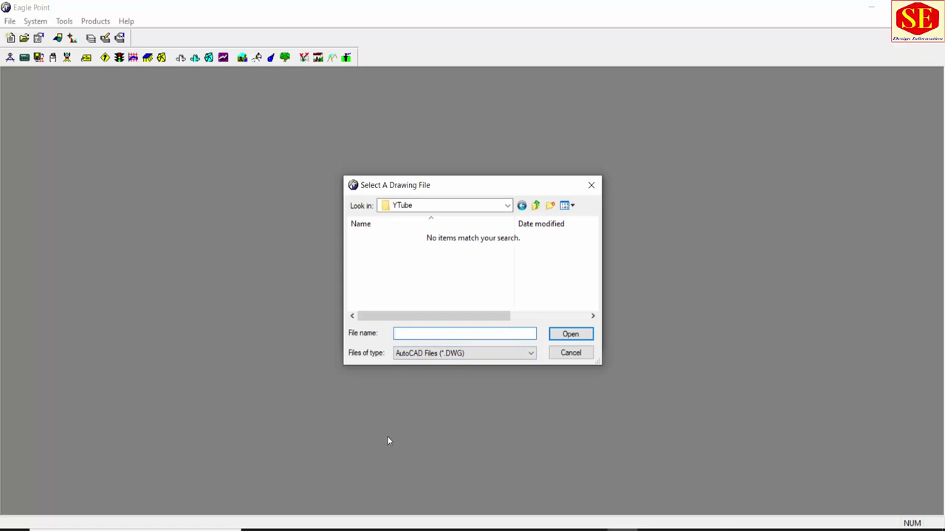
text(X)
key(BackSpace)
text(x)
text(yz.dw)
text(g)
click(568, 338)
click(517, 268)
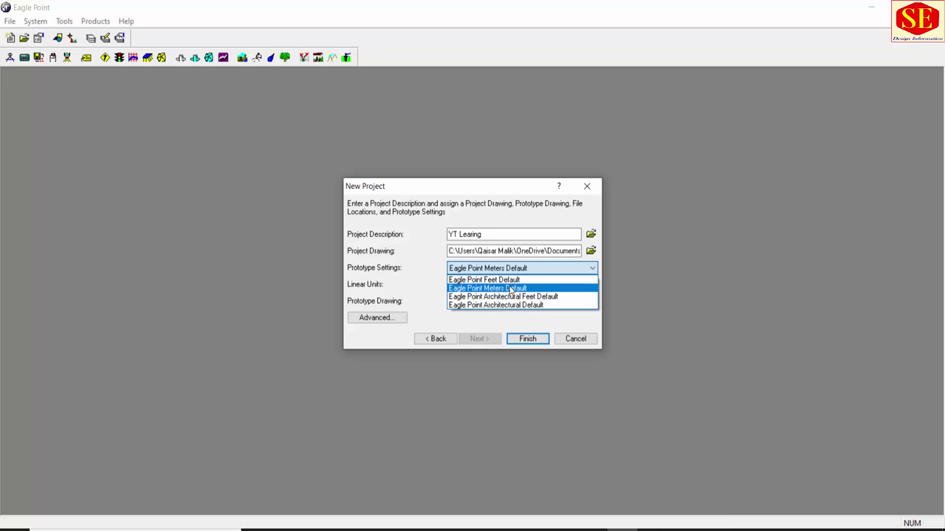
Step: Keep Eagle Point Meters Default as prototype settings and finish the YT Learing project
click(503, 289)
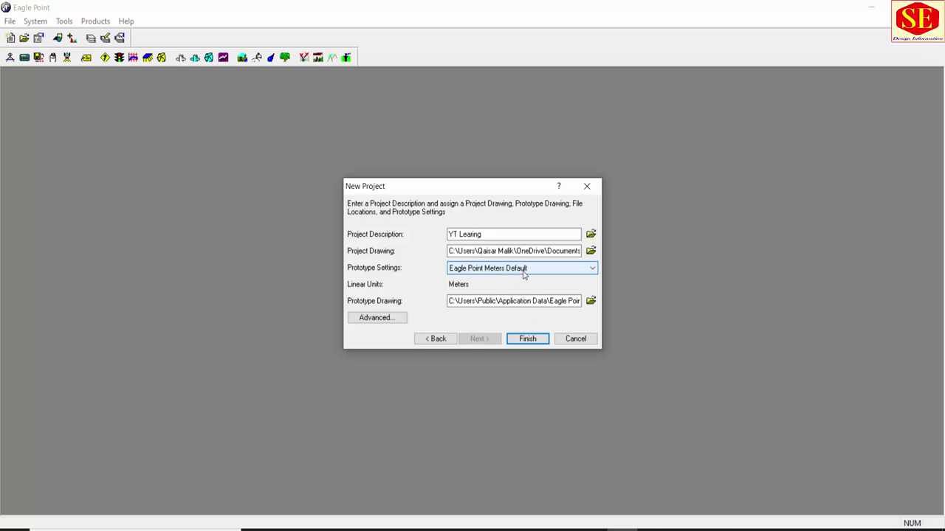
click(521, 272)
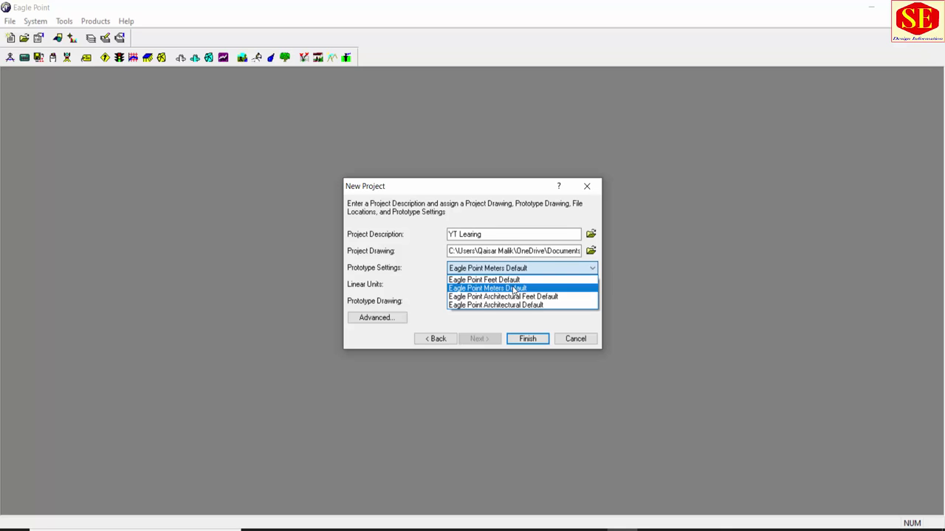
click(514, 289)
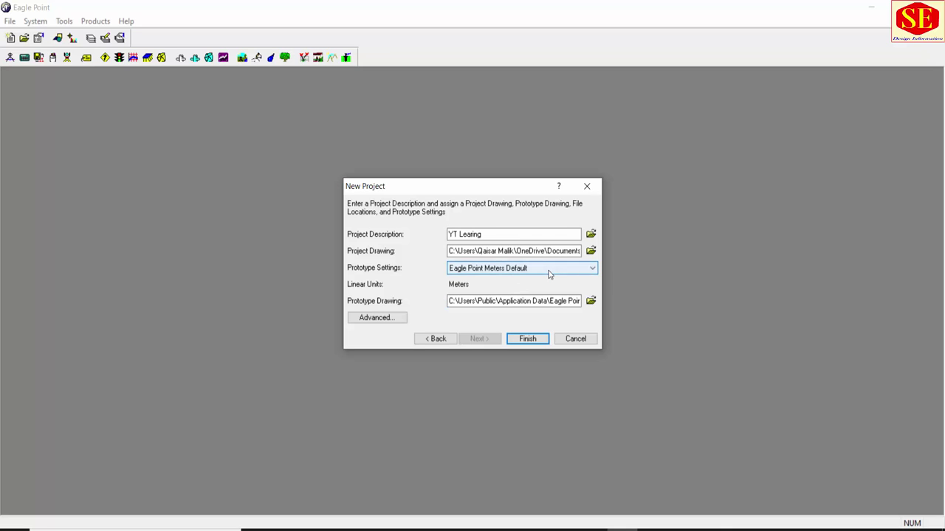
click(545, 270)
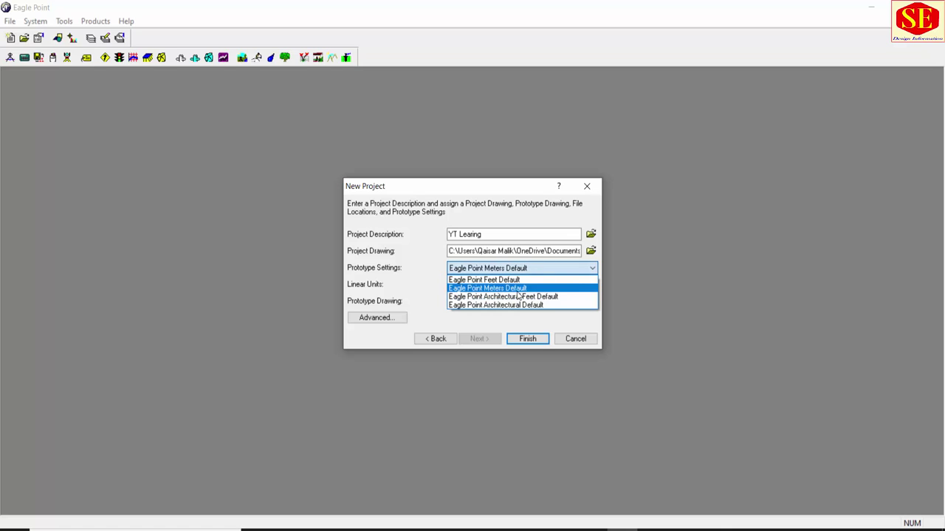
click(518, 288)
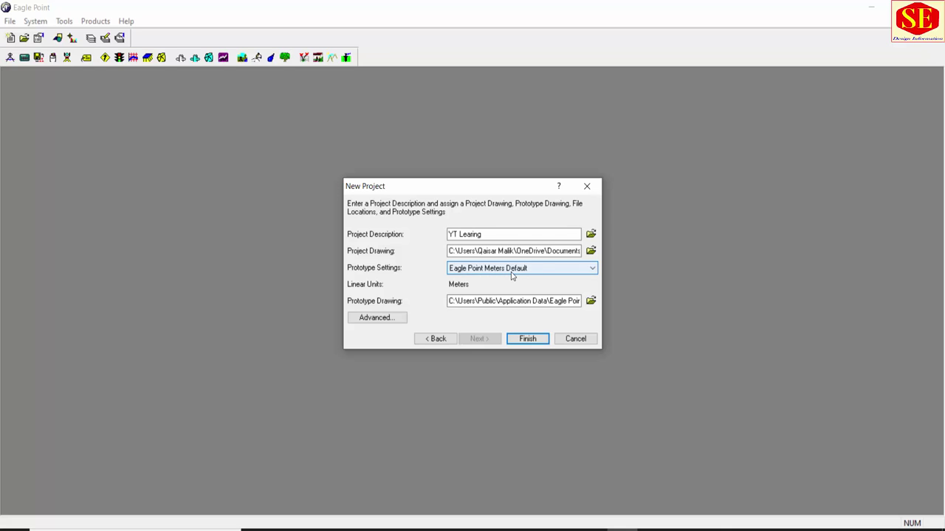
click(527, 339)
Step: Choose RoadCalc Sub-project as the new item type and continue
click(370, 261)
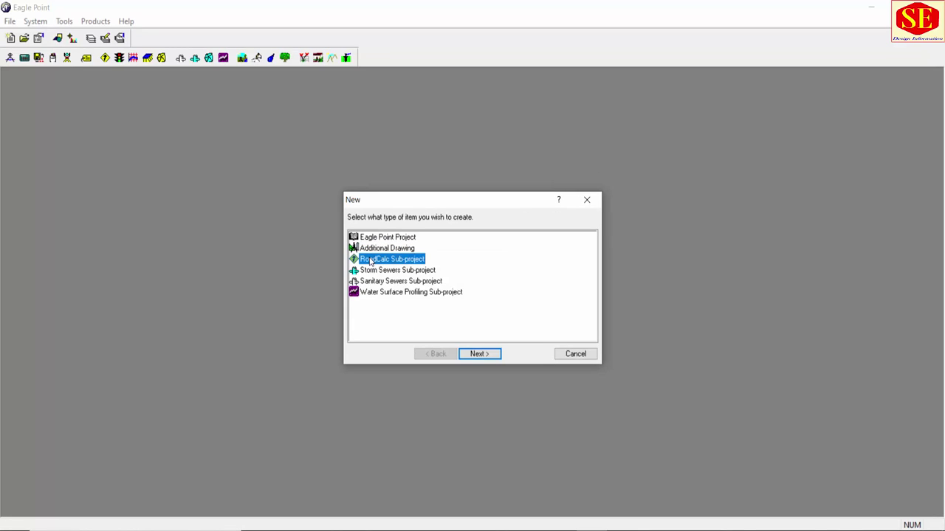
click(382, 271)
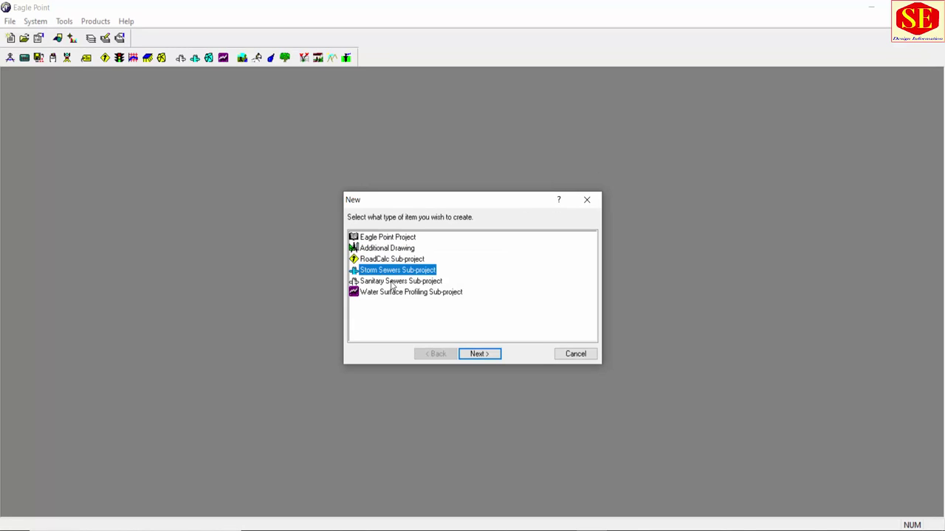
click(393, 284)
click(386, 294)
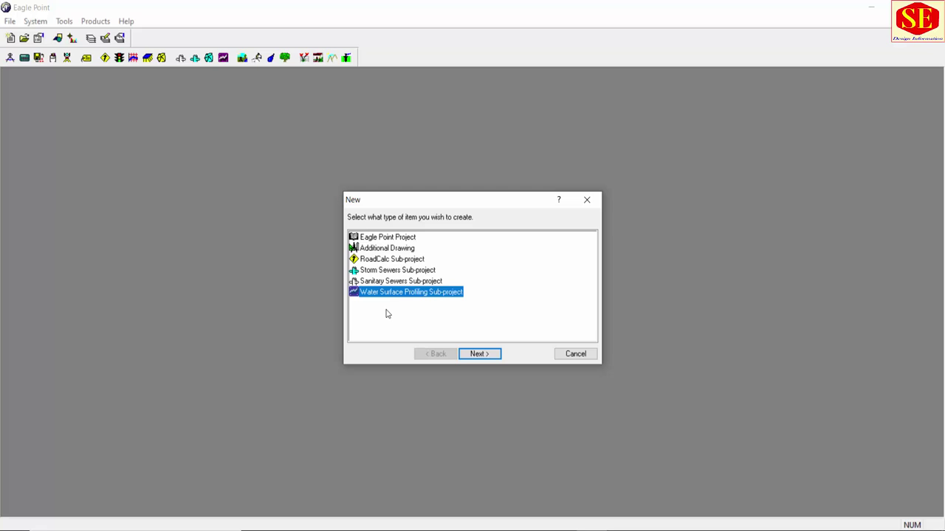
click(370, 261)
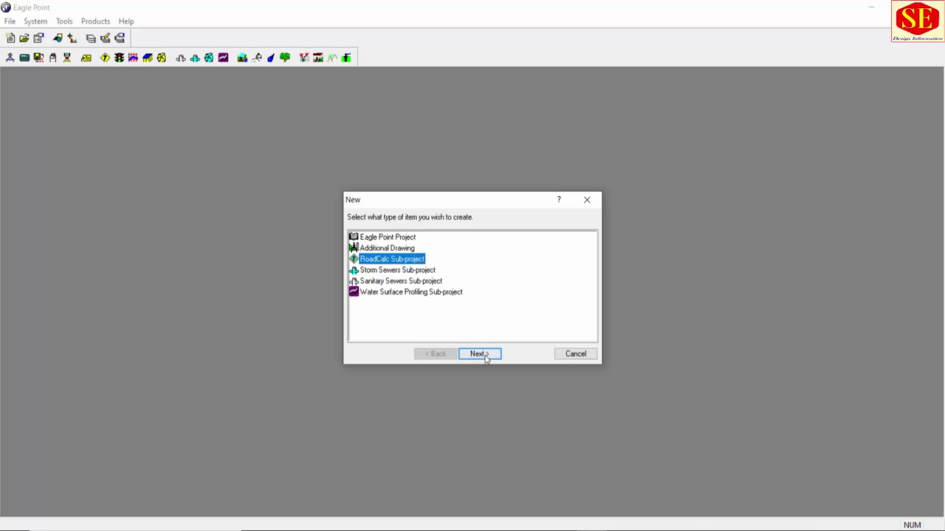
click(483, 354)
Step: Describe the sub-project as abc with RoadCalc Metric Defaults, using the project drawing
click(444, 316)
text(abc)
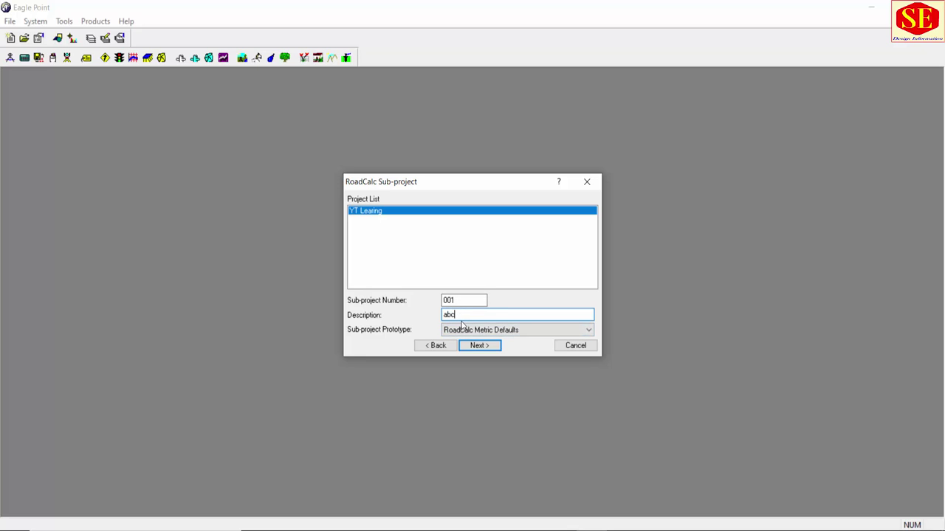
click(515, 333)
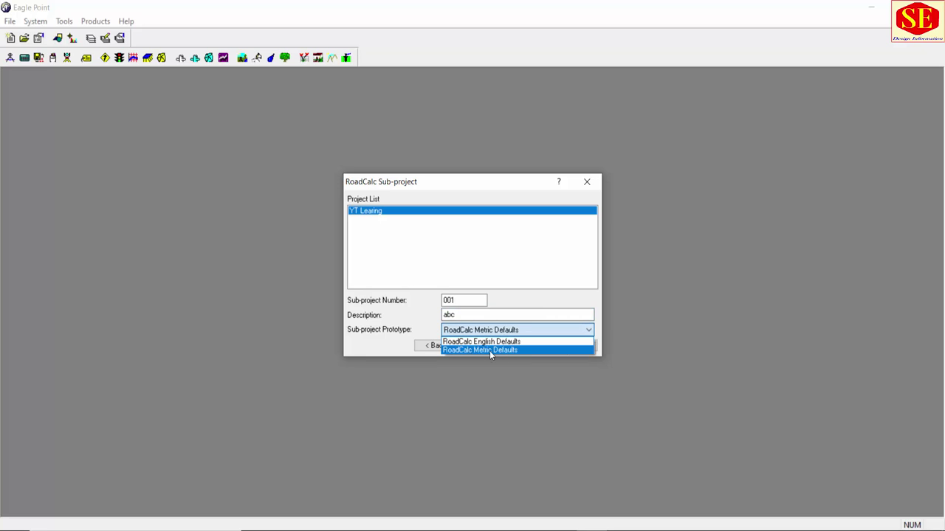
click(497, 350)
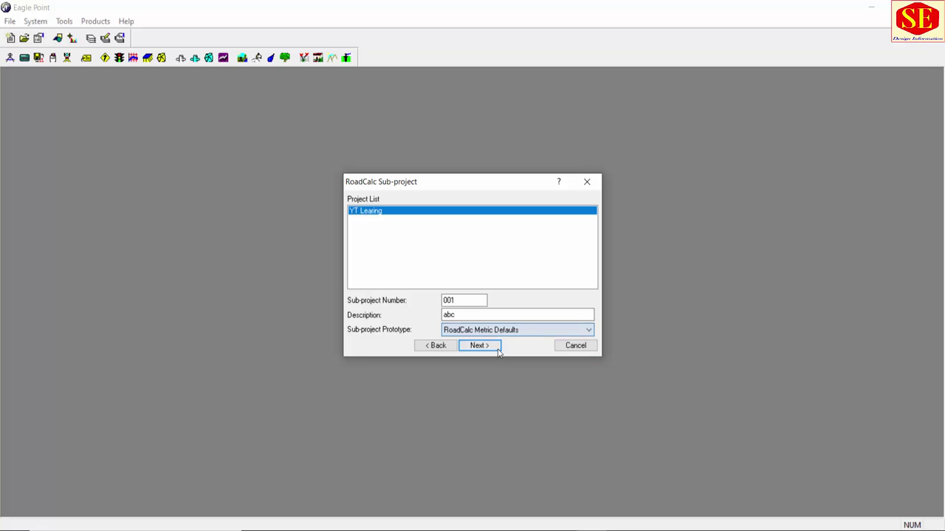
click(488, 351)
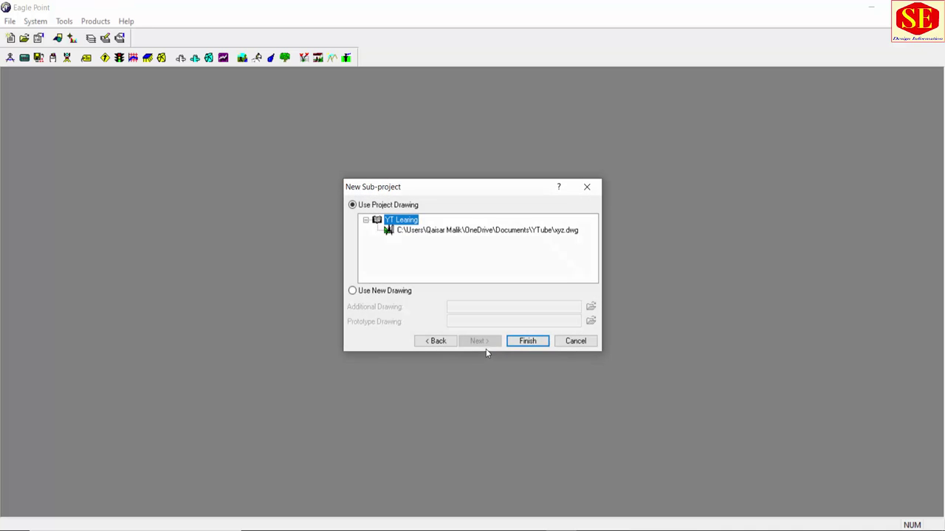
click(527, 341)
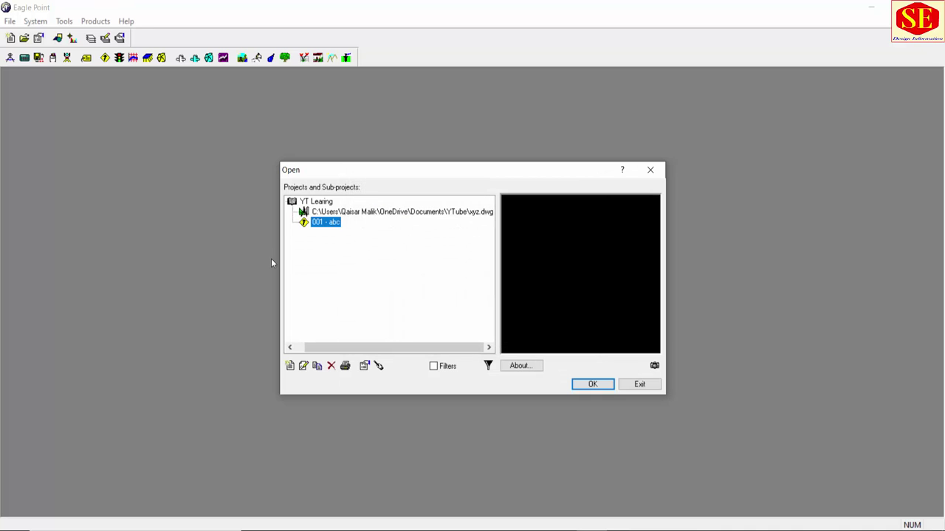
Step: Open sub-project 001 - abc in AutoCAD and move the Eagle Point window into view
click(345, 213)
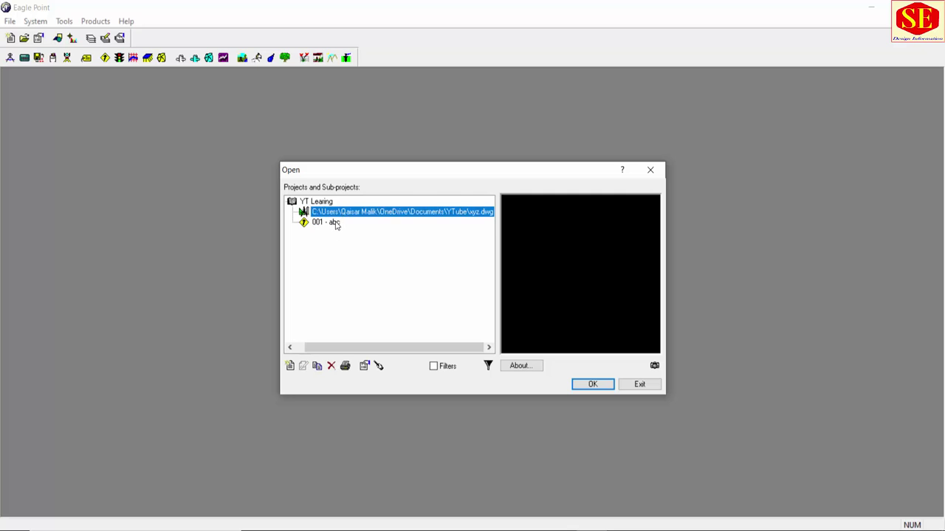
click(333, 223)
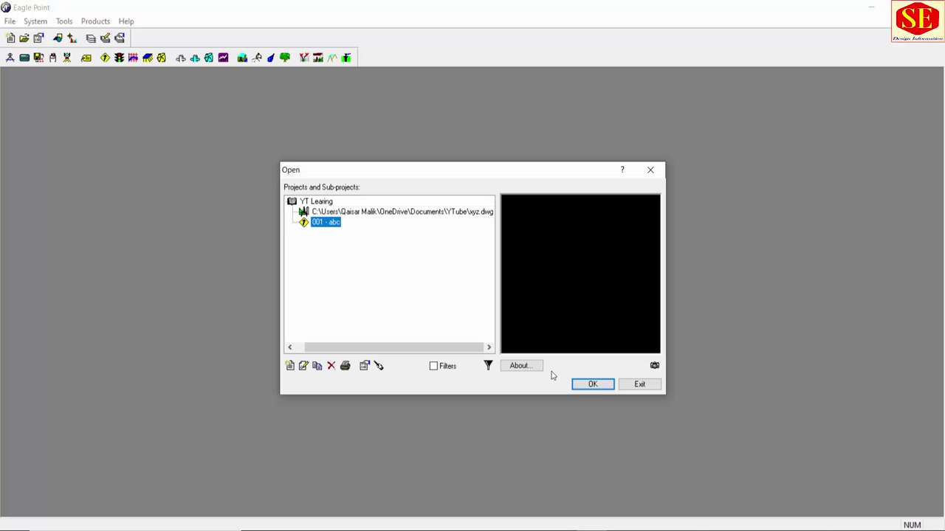
click(583, 385)
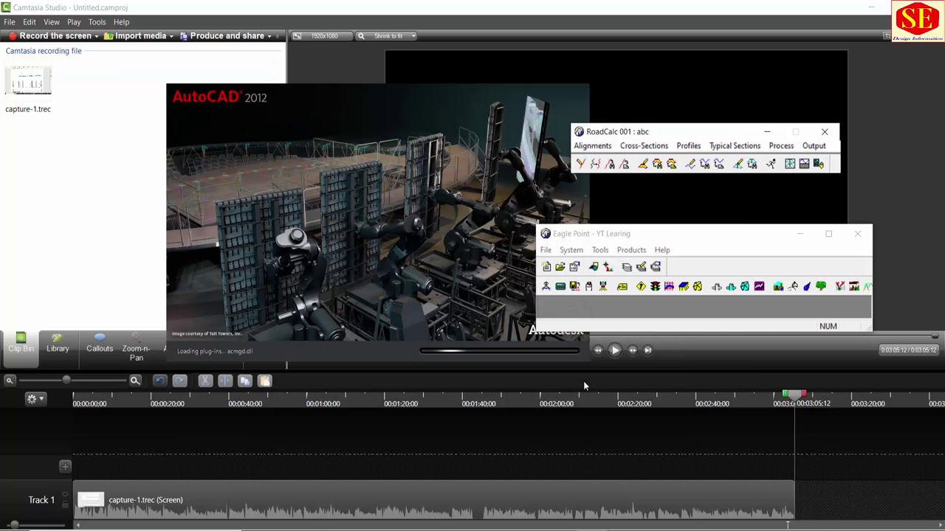
click(871, 10)
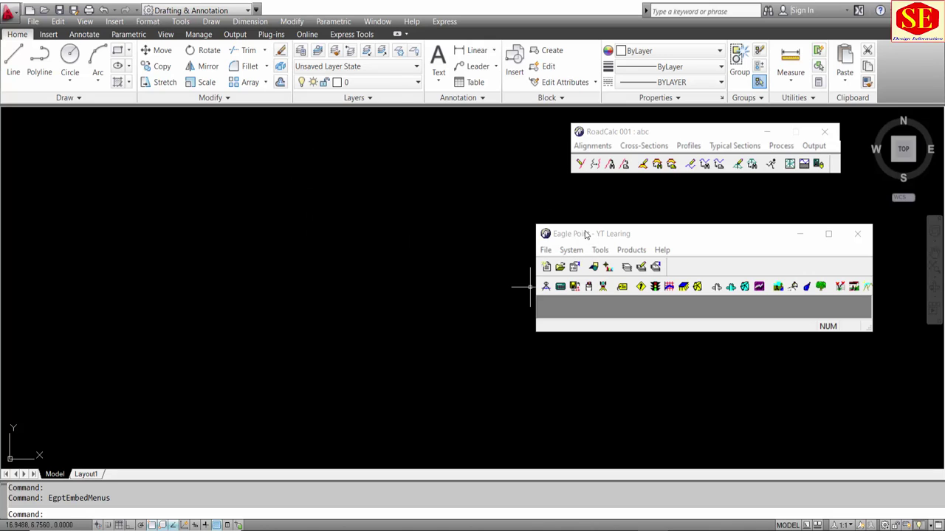
drag(586, 235, 287, 120)
Step: Arrange the RoadCalc and Eagle Point windows and bring up Tools > Plot Scales
drag(615, 137, 283, 292)
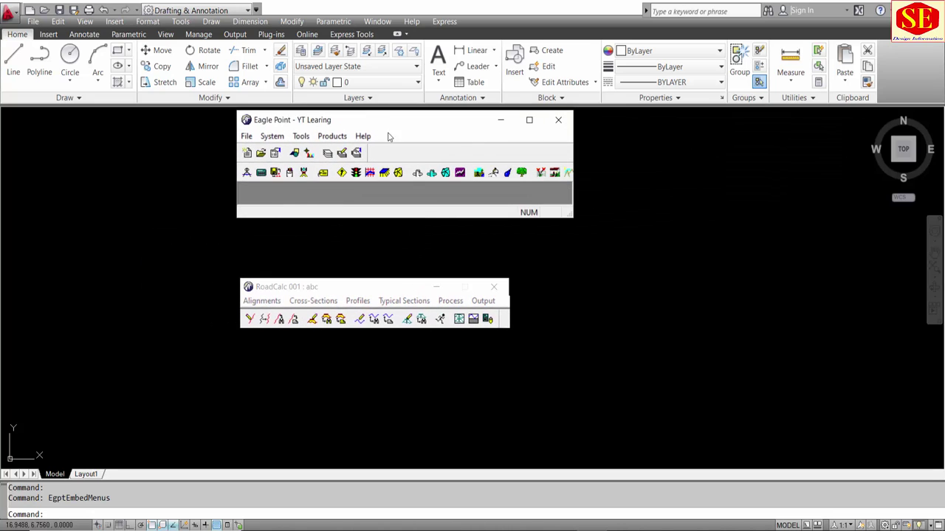
drag(374, 127, 455, 150)
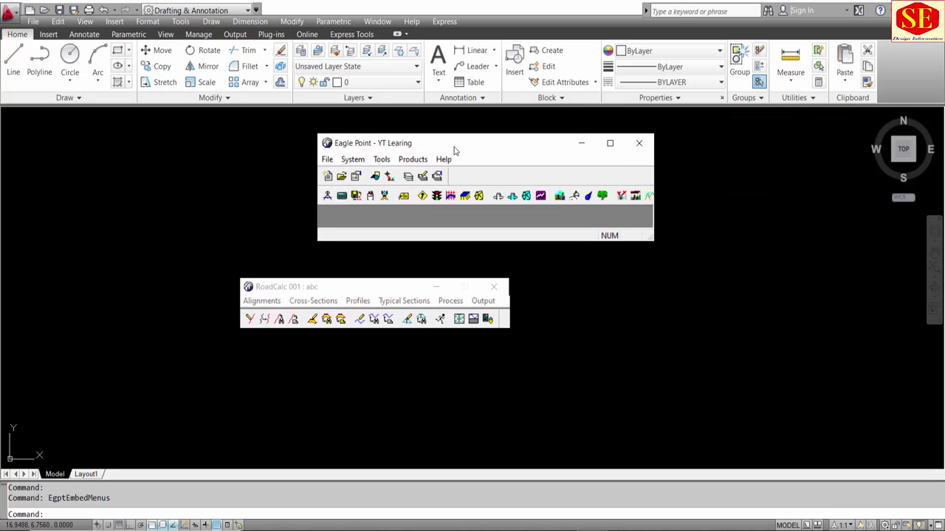
click(382, 159)
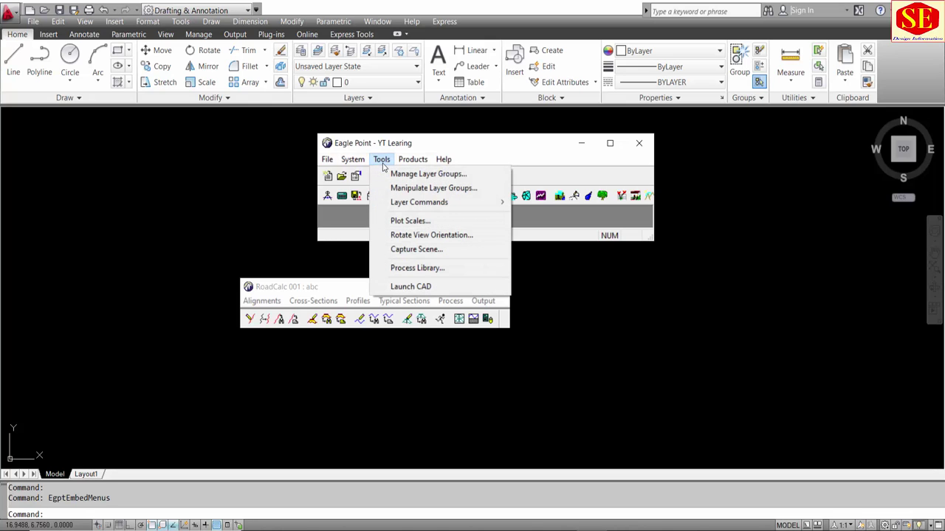
click(397, 225)
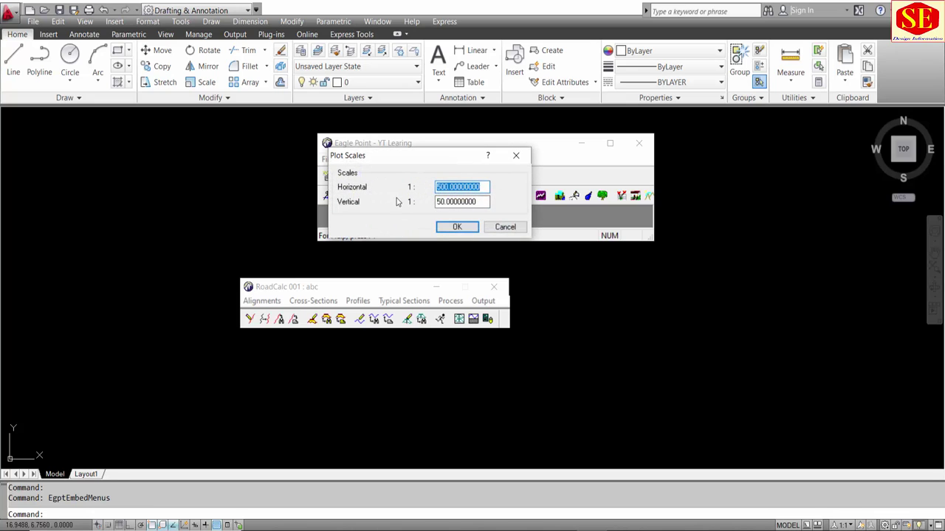
click(444, 205)
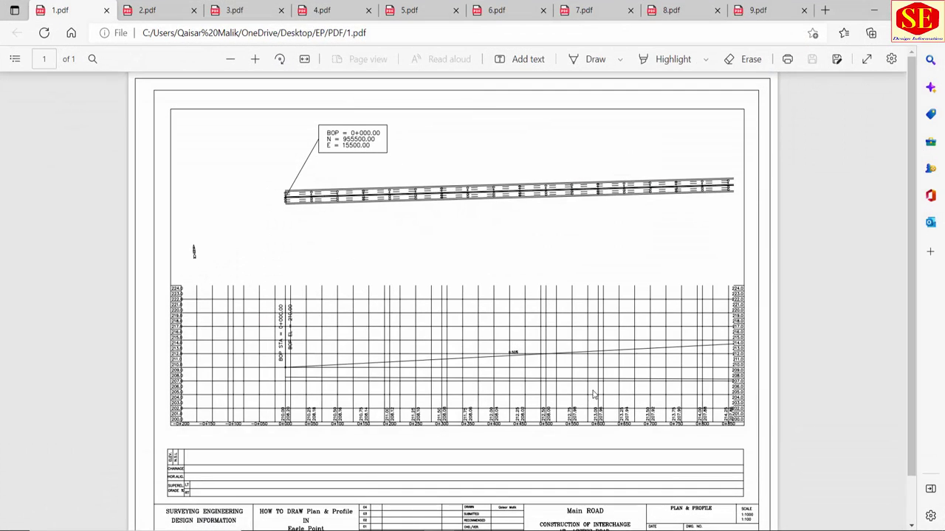
scroll(783, 502, down, 2)
ctrl+scroll(782, 498, up, 2)
ctrl+scroll(812, 485, up, 2)
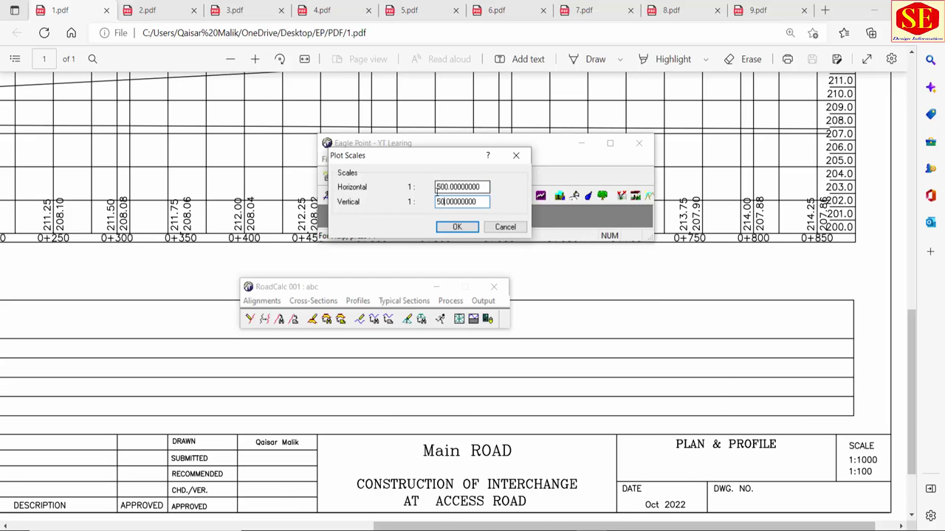
Step: Set plot scales to Horizontal 1:1000 and Vertical 1:100, then reopen Plot Scales to verify
click(437, 188)
double_click(485, 188)
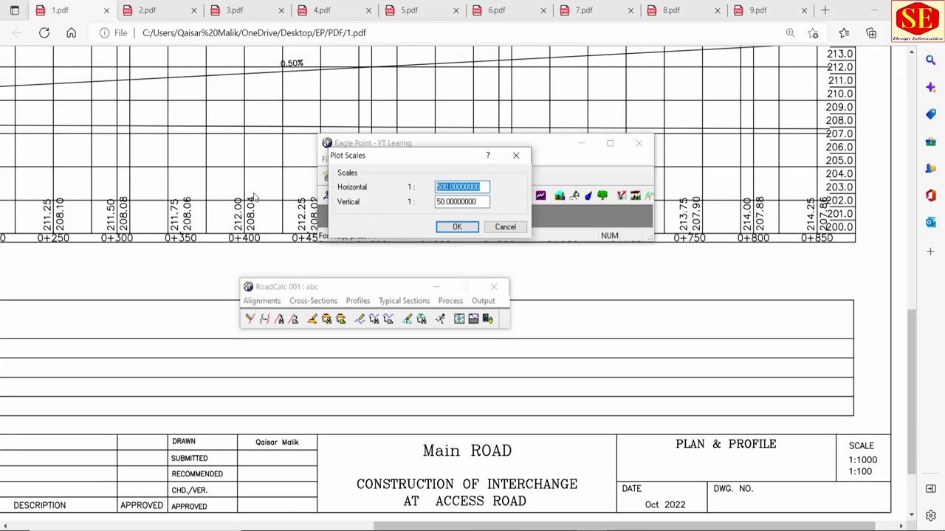
text(10)
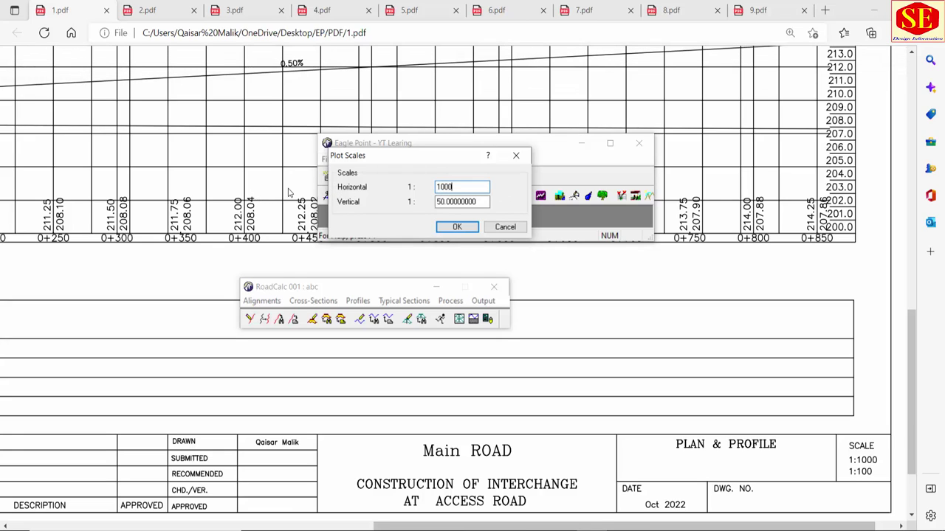
key(Tab)
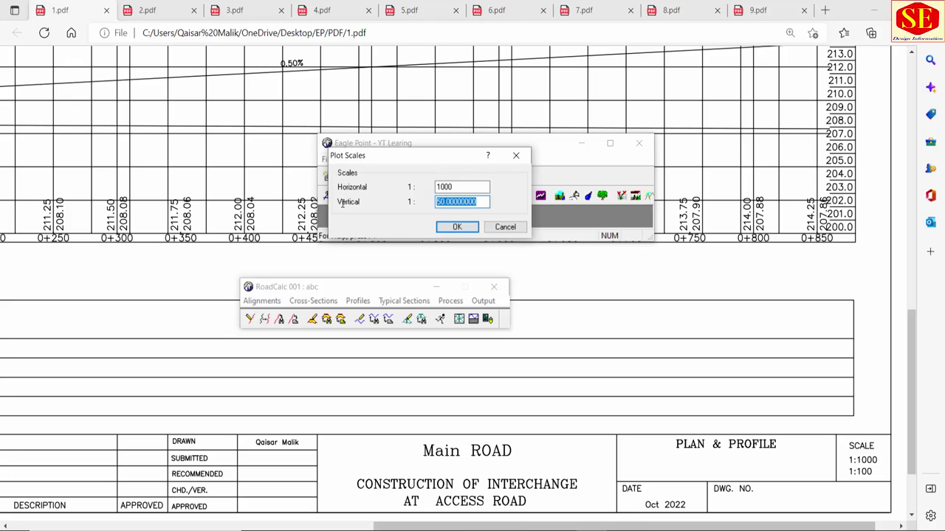
text(100)
click(463, 228)
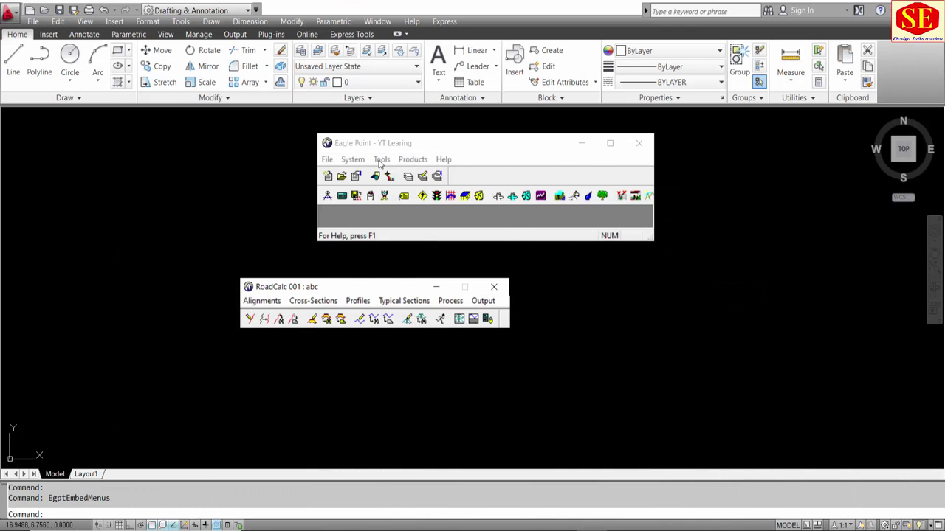
click(379, 161)
click(414, 216)
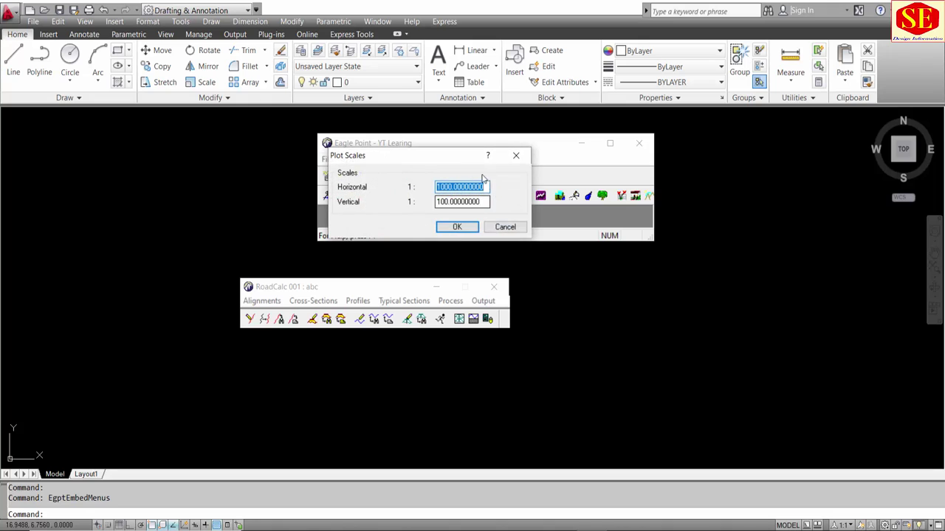
Step: Check the vertical scale value in the Plot Scales dialog
click(464, 202)
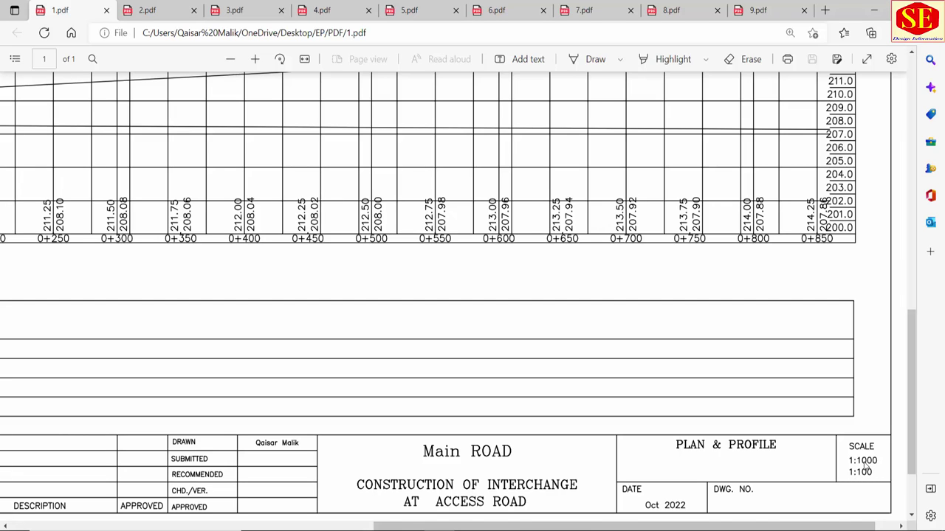
ctrl+scroll(587, 385, down, 2)
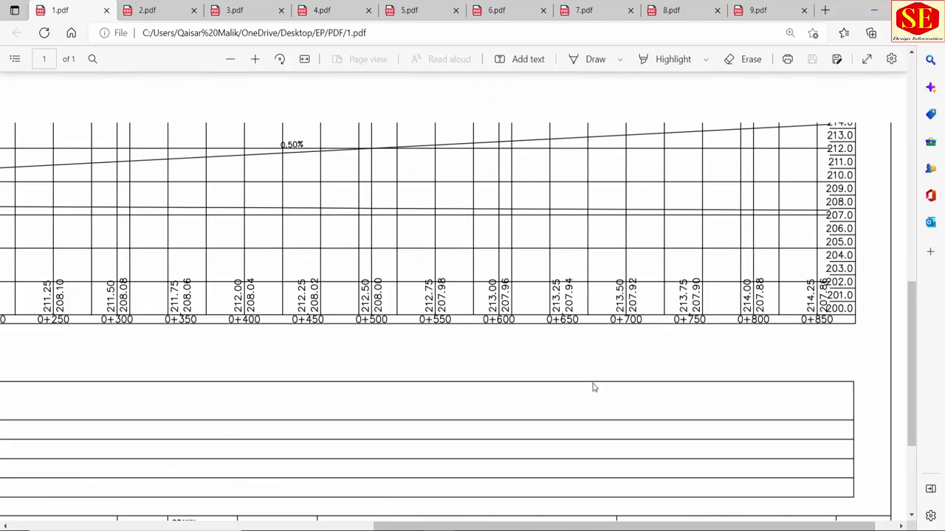
ctrl+scroll(592, 386, down, 3)
ctrl+scroll(413, 301, up, 2)
ctrl+scroll(471, 177, up, 1)
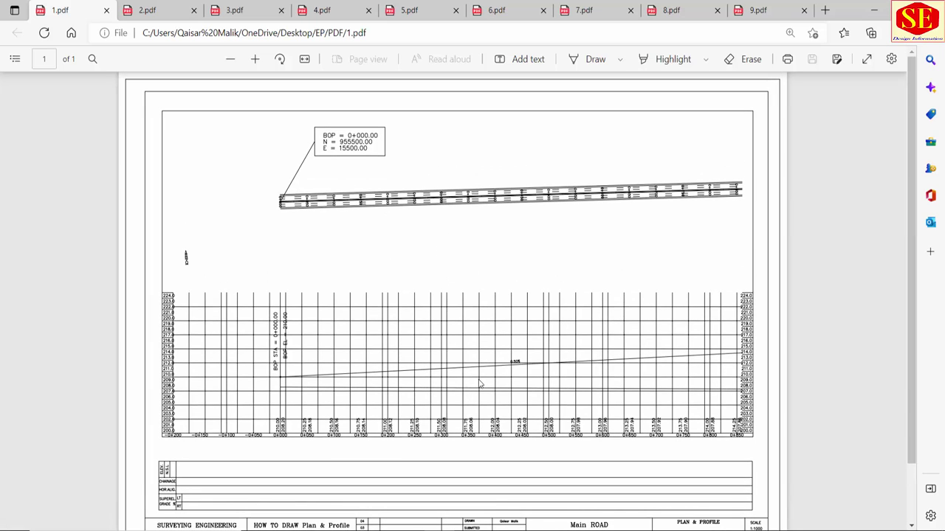
scroll(448, 405, down, 2)
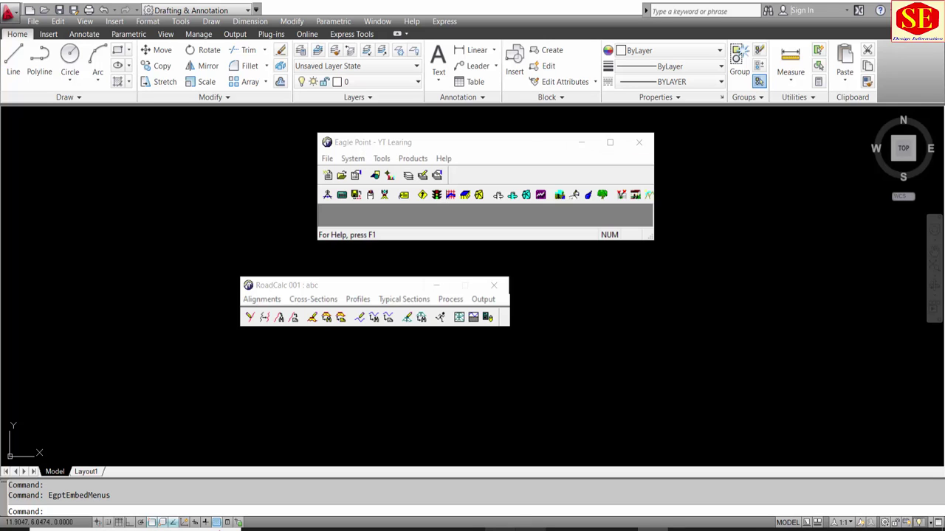
Step: Zoom and pan around the 1.pdf plan-and-profile sheet in Edge, then move to 2.pdf
click(441, 488)
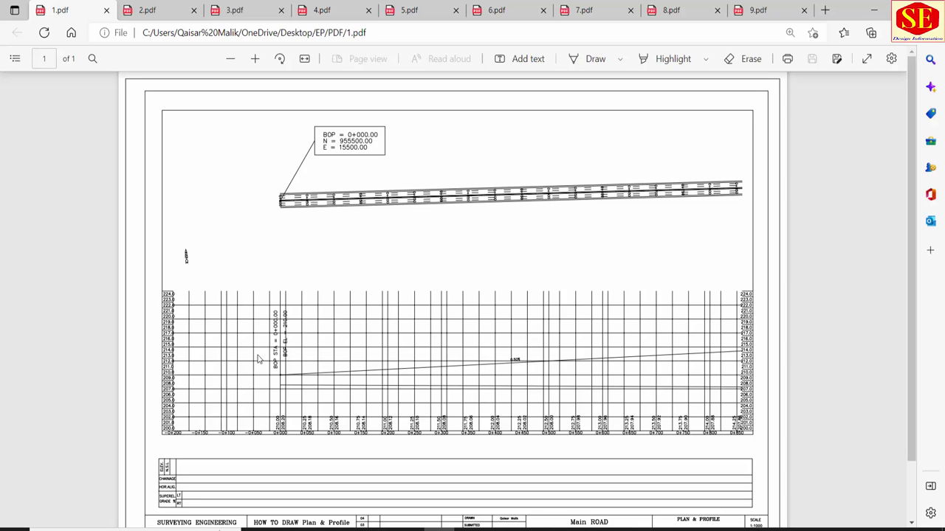
ctrl+scroll(284, 354, up, 1)
ctrl+scroll(284, 355, up, 1)
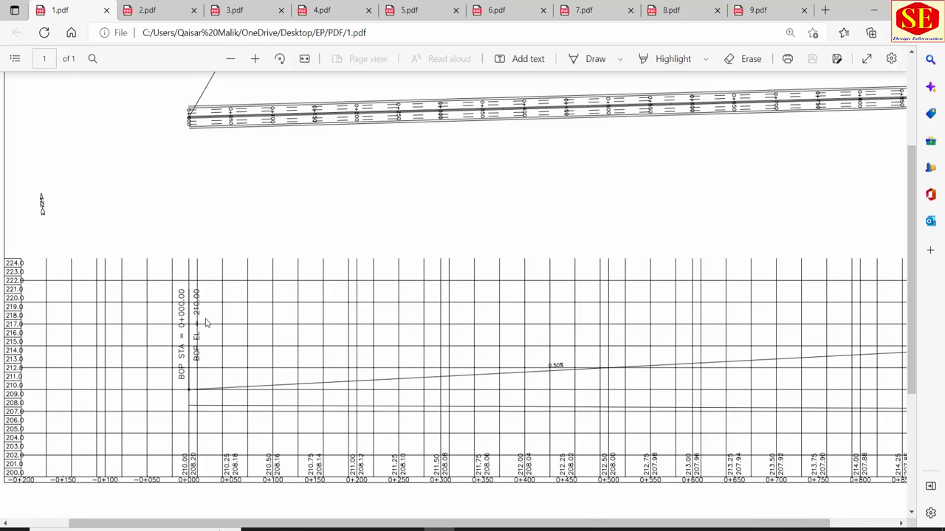
scroll(214, 325, left, 2)
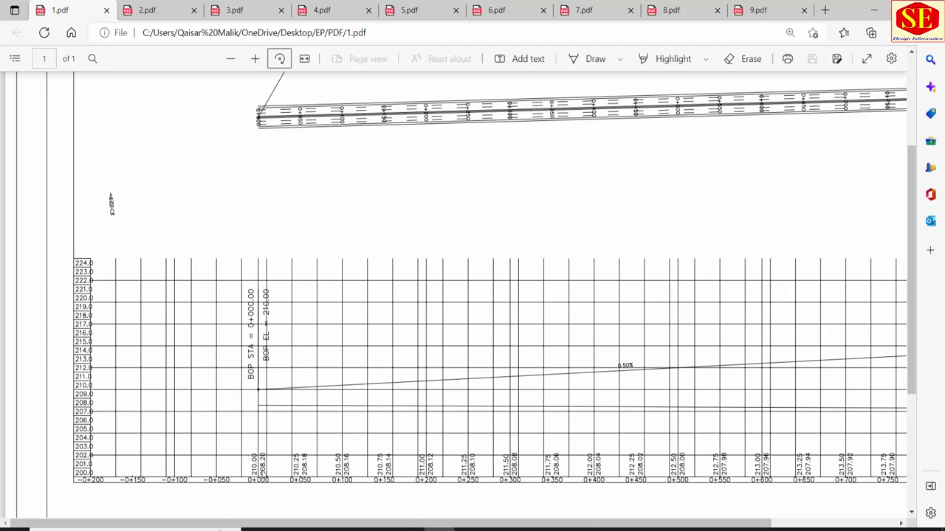
scroll(375, 379, right, 4)
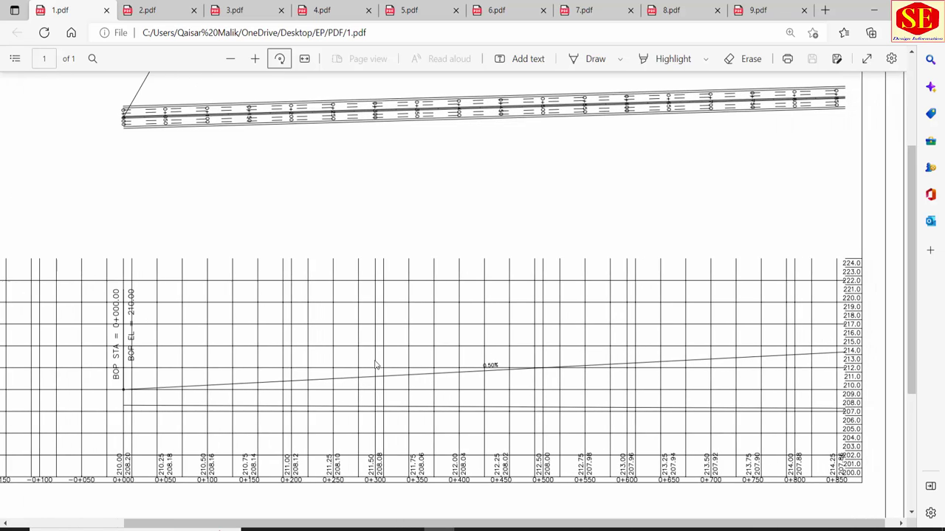
scroll(376, 365, up, 2)
scroll(377, 365, up, 2)
click(158, 7)
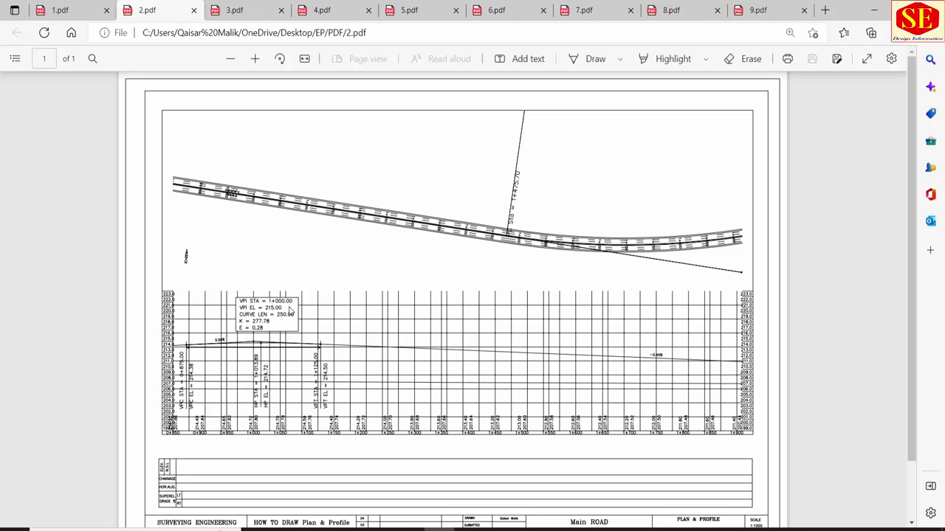
Step: Flip through sheets 3.pdf to 9.pdf, then switch to the Excel Book1 workbook
click(246, 11)
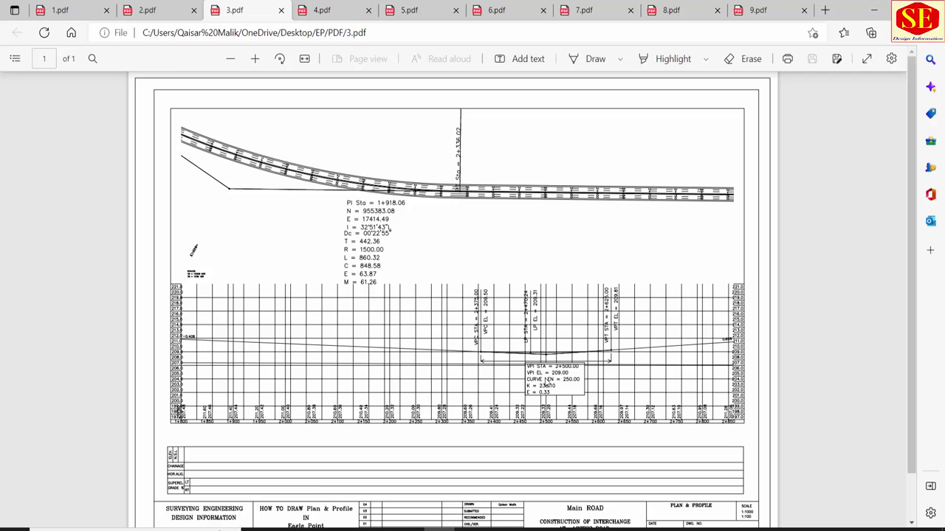
click(307, 17)
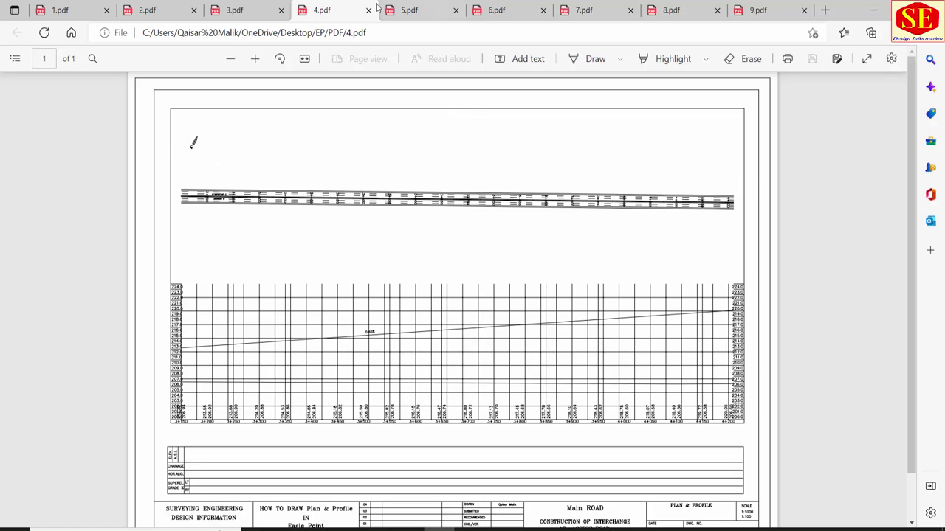
click(406, 8)
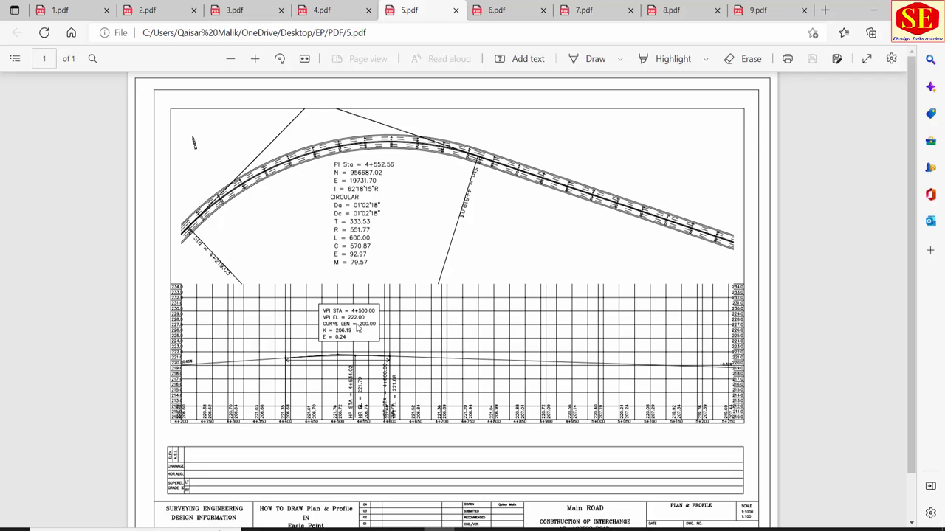
click(520, 10)
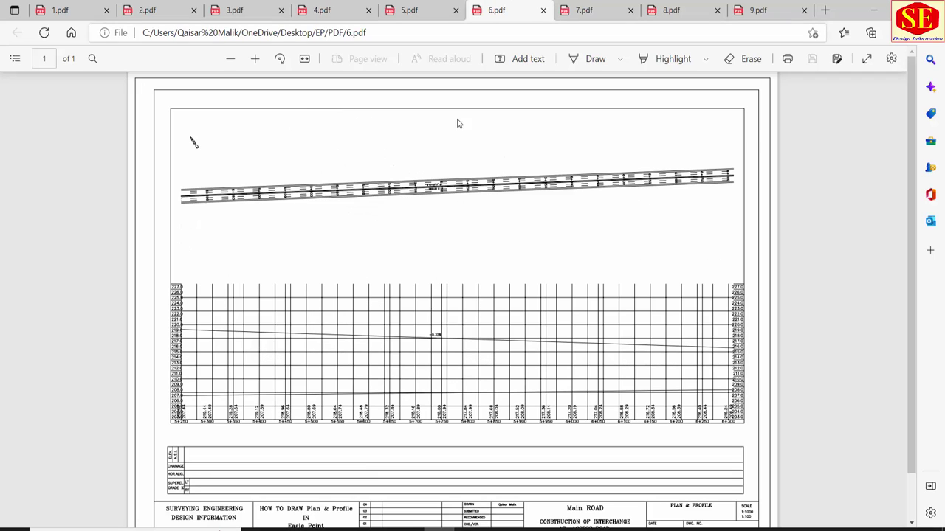
click(595, 6)
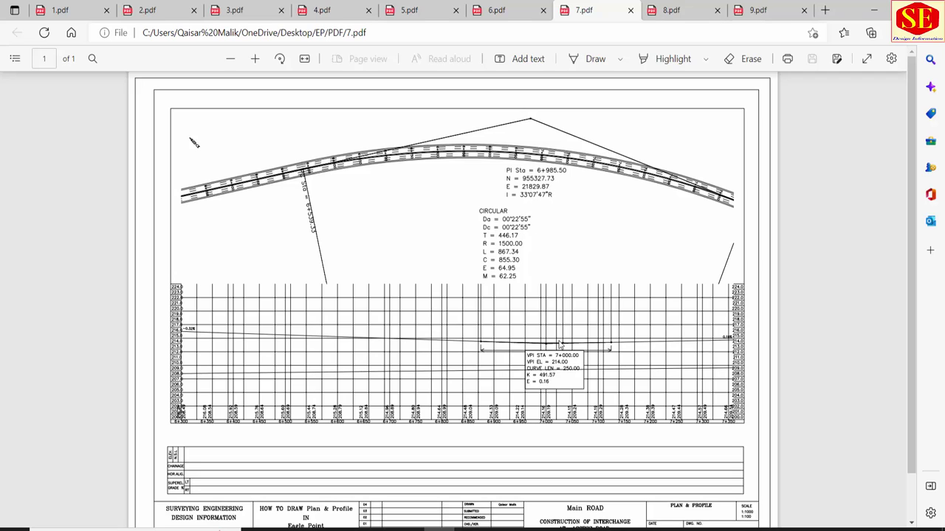
click(672, 11)
click(756, 13)
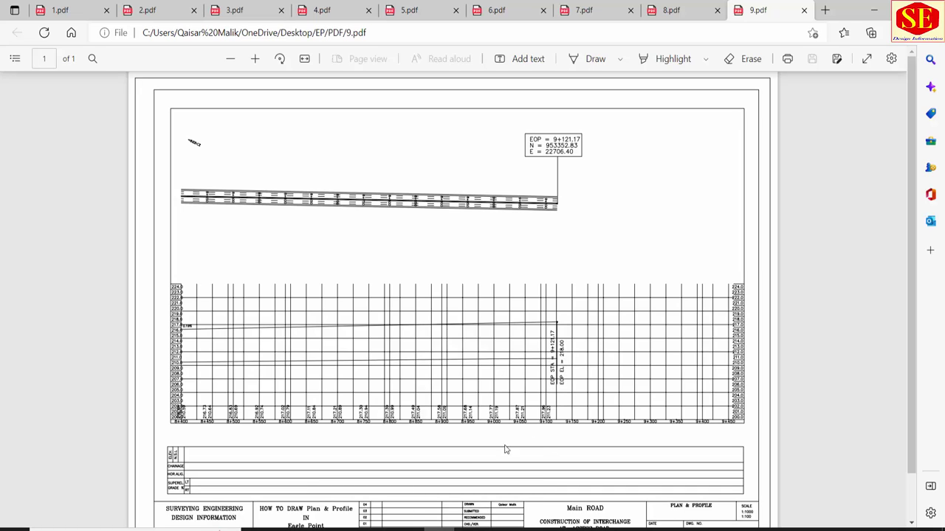
key(alt+Tab)
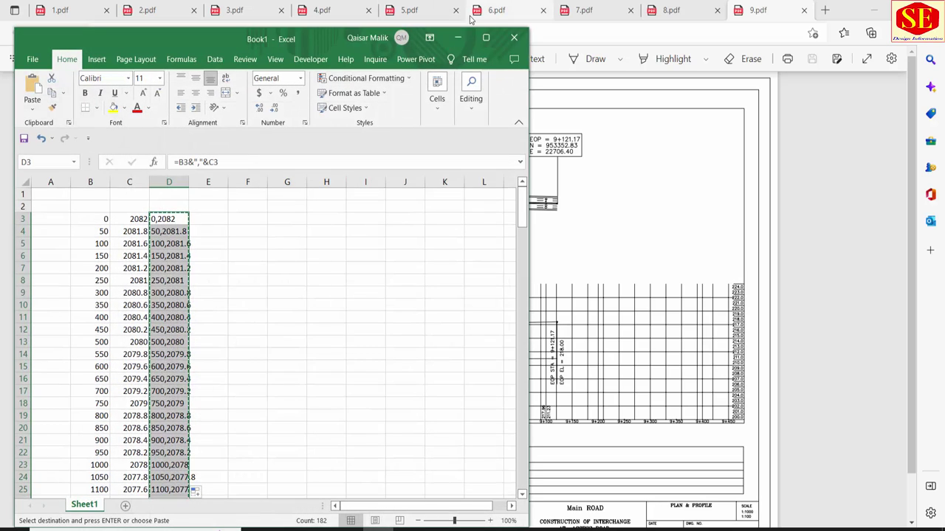
Step: Maximize Excel and add a blank Sheet2 to Book1
click(486, 37)
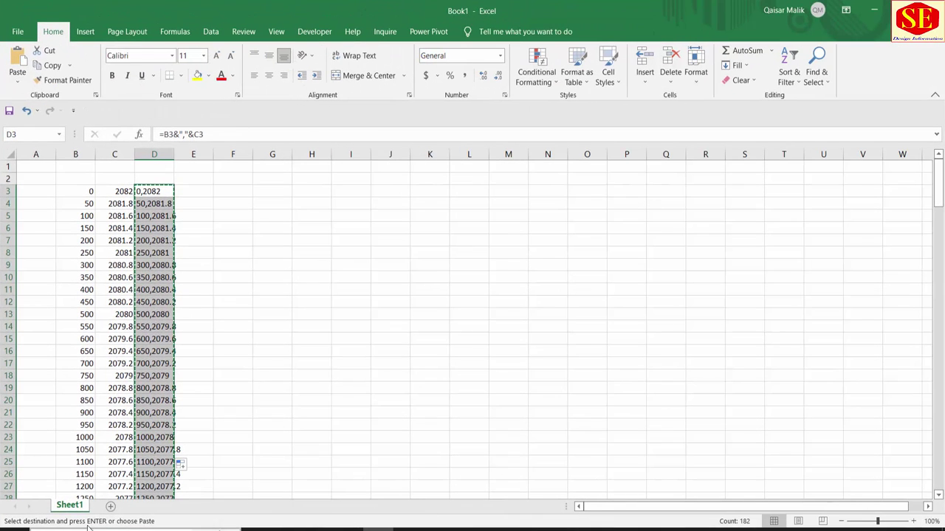
click(110, 507)
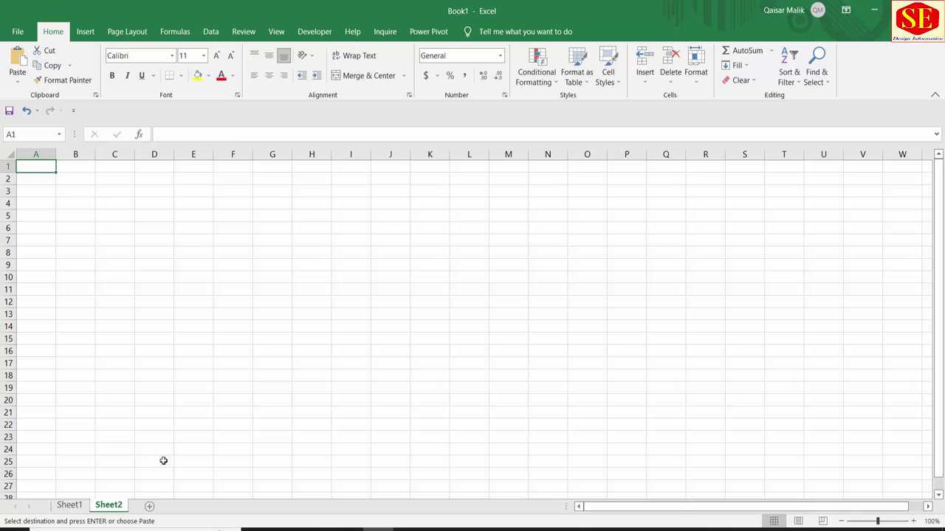
click(439, 233)
click(238, 203)
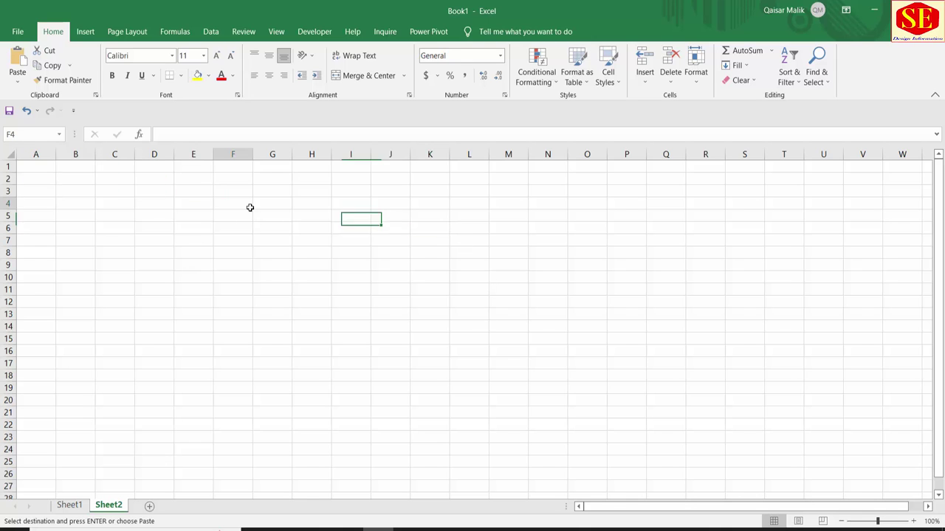
click(160, 200)
Step: View the BOP coordinates on 1.pdf, then shrink Excel to a smaller window
click(439, 528)
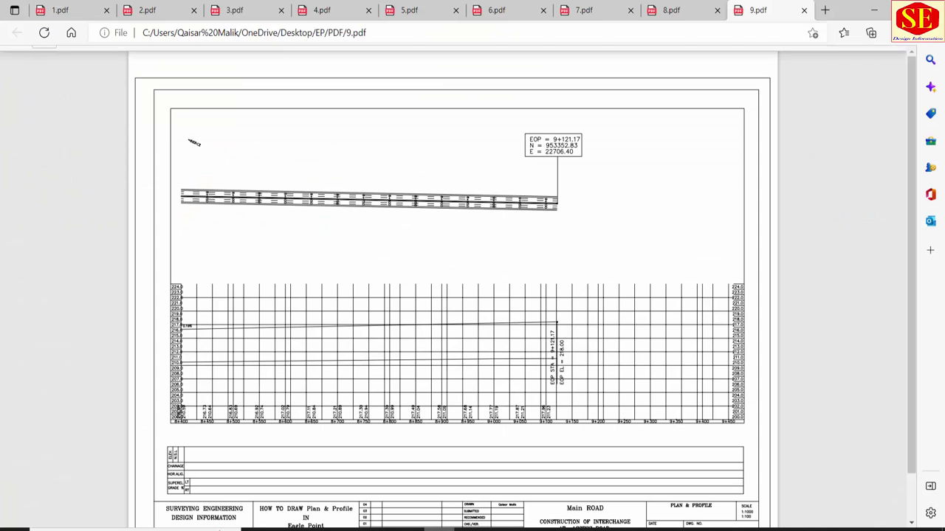
click(74, 10)
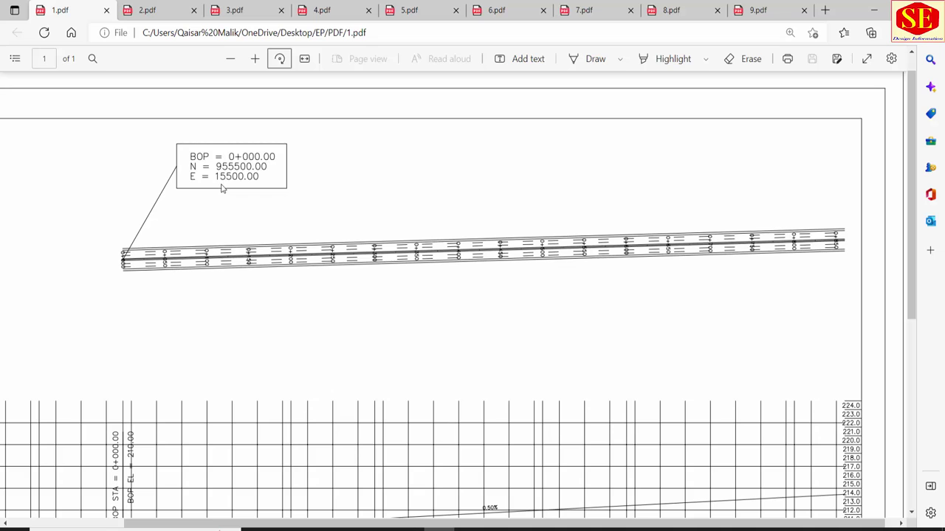
click(378, 528)
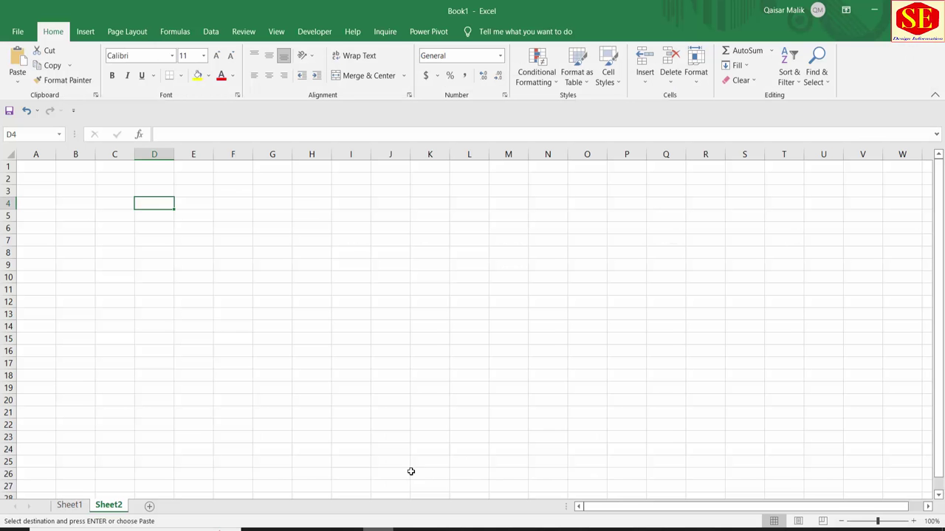
click(882, 27)
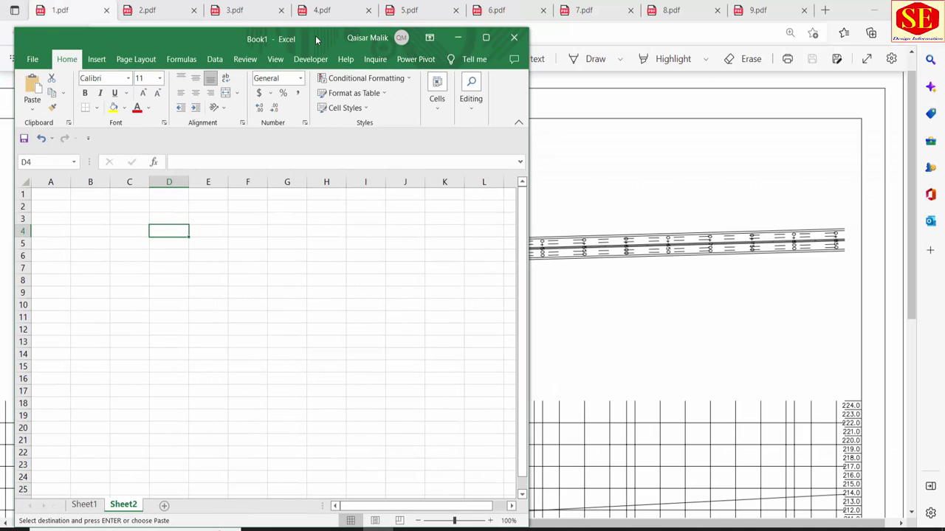
Step: Enter station 0 and easting 15500 in row 4, with E and N headings in D3:E3
drag(315, 36, 627, 33)
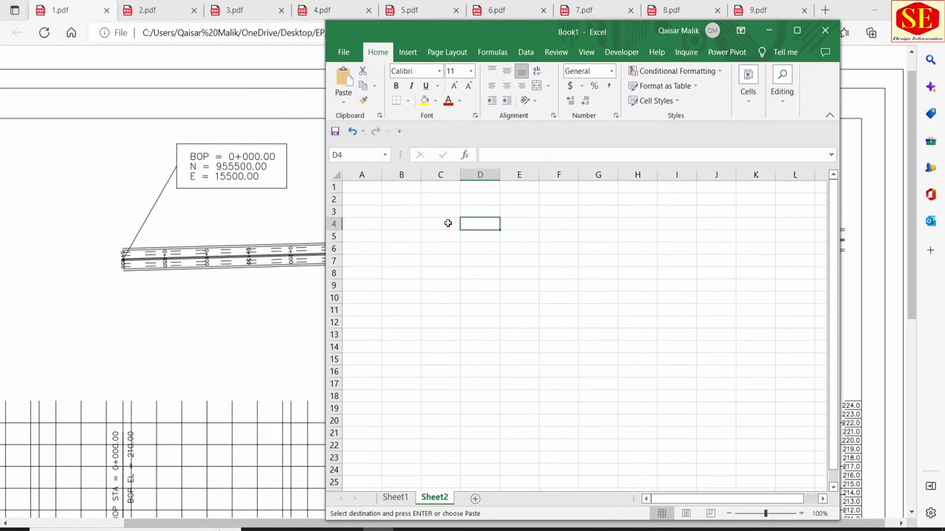
click(447, 221)
text(0)
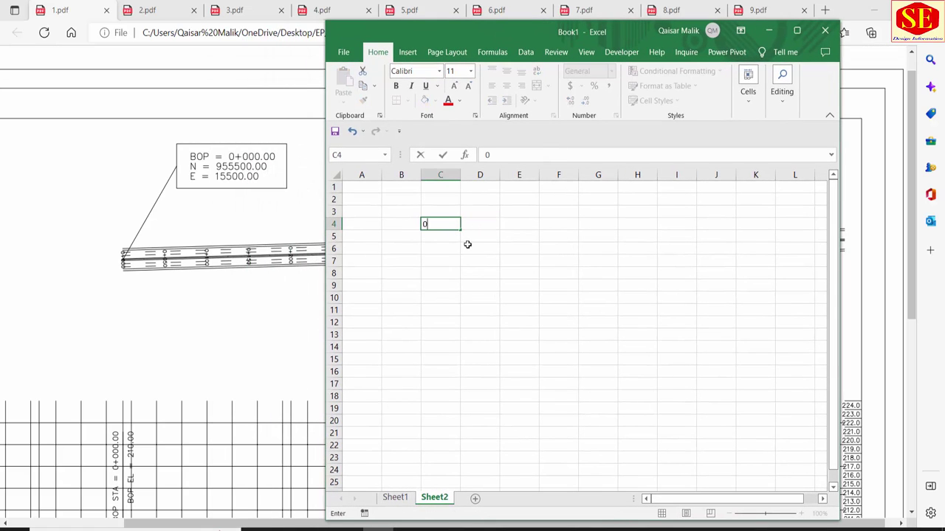
key(Tab)
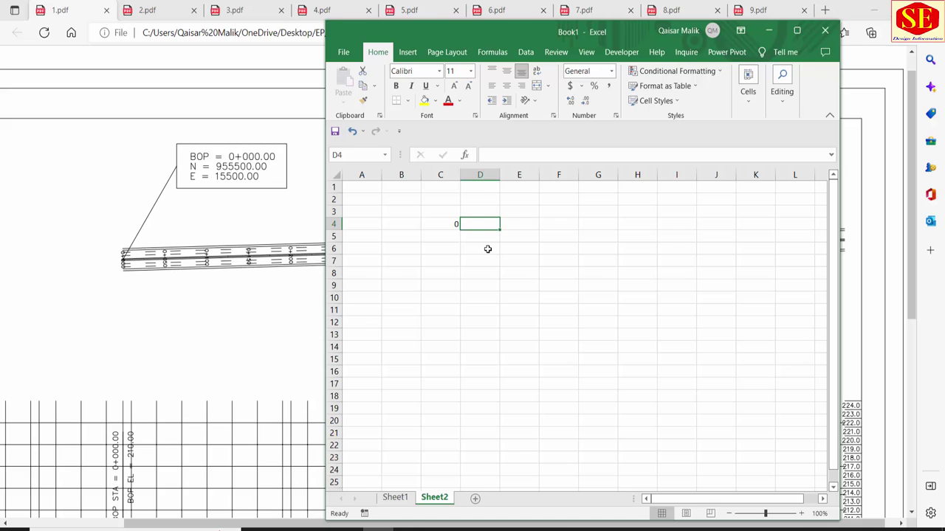
text(15500)
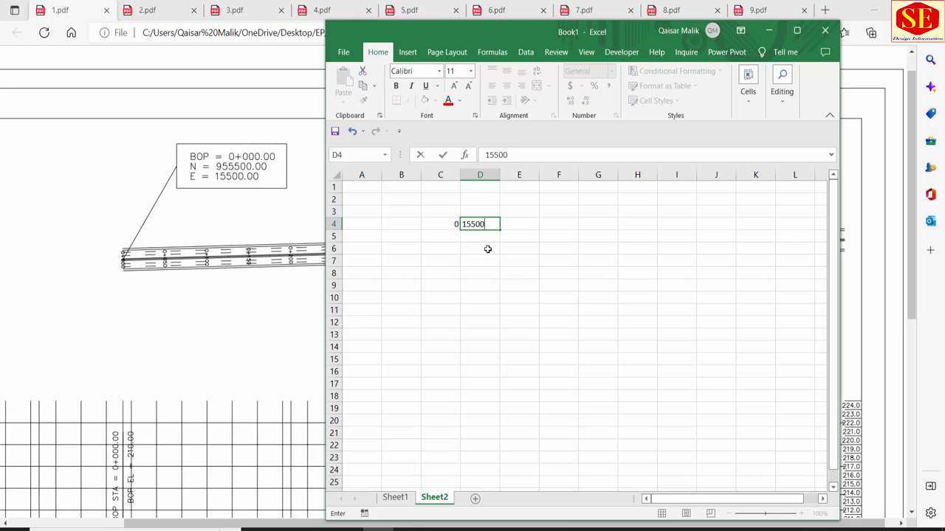
click(483, 213)
text(E)
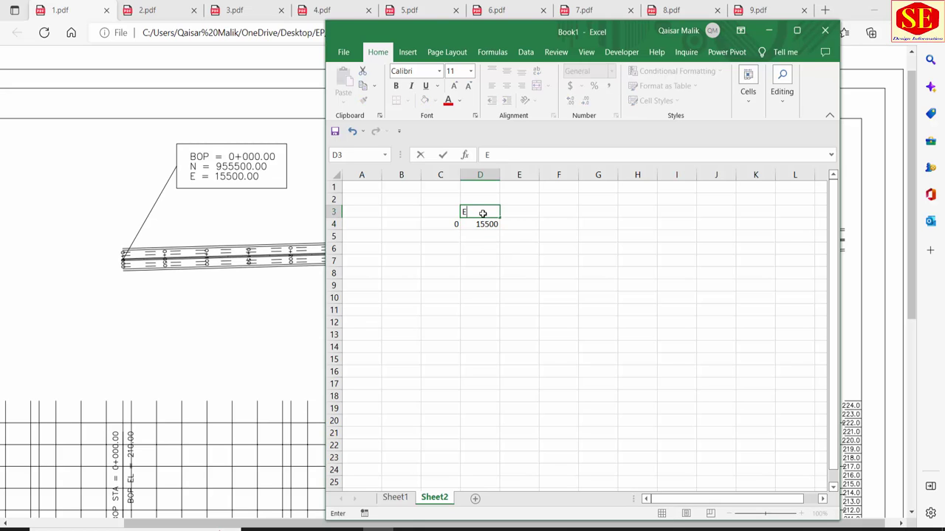
click(503, 211)
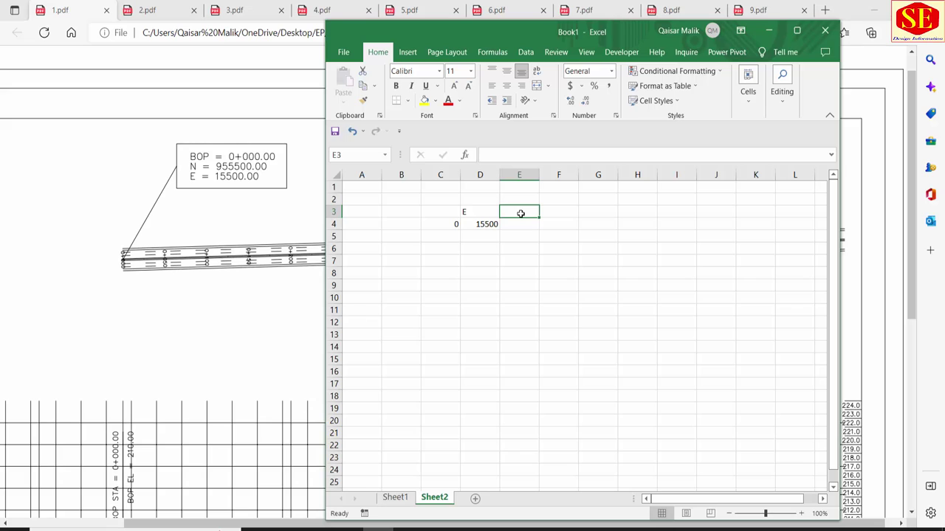
text(n)
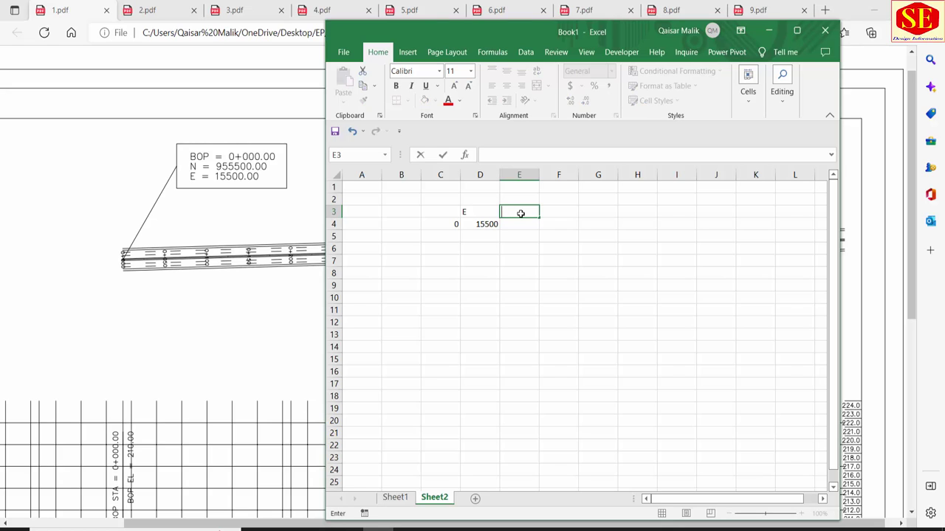
text(N)
key(Return)
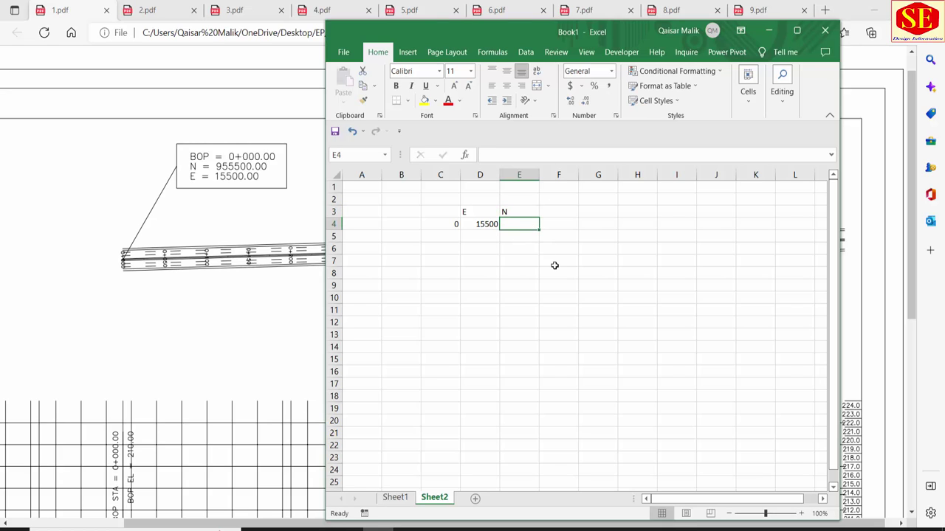
Step: Enter northing 955500 in E4, check the row, and move the Excel window lower
text(955)
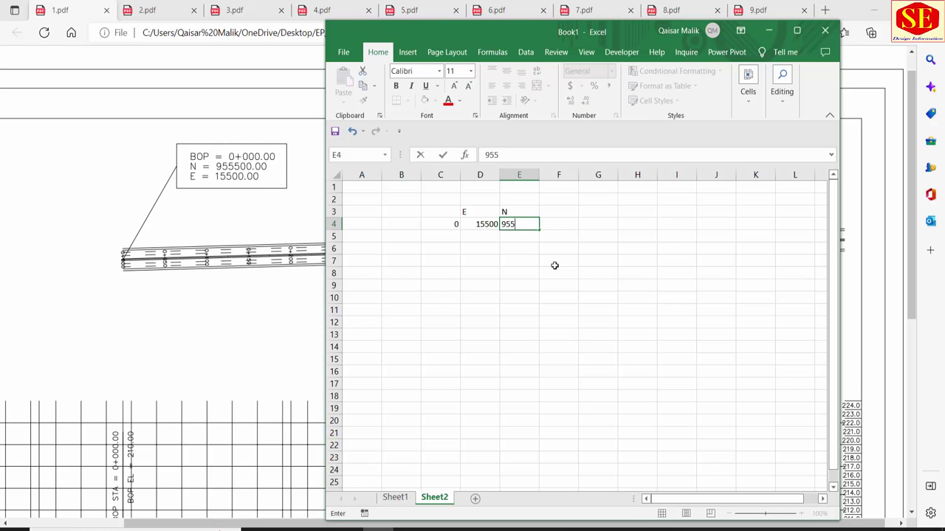
text(500)
click(573, 274)
click(520, 224)
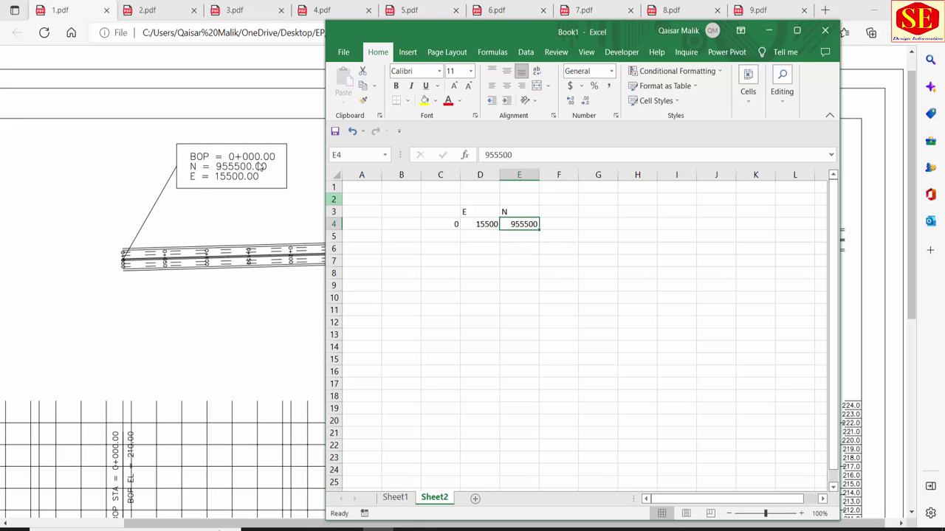
click(480, 225)
key(Right)
click(481, 227)
click(530, 234)
click(524, 226)
click(451, 237)
drag(484, 33, 499, 170)
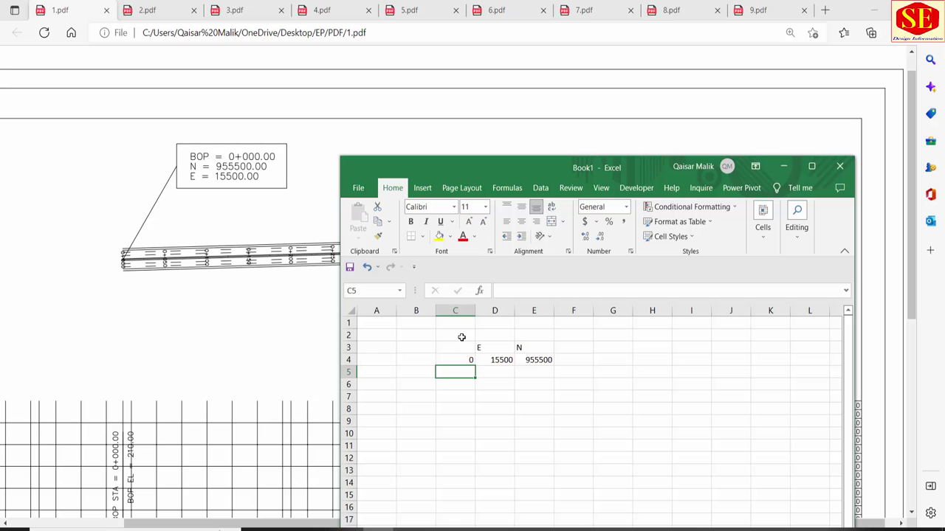
drag(462, 337, 546, 333)
click(529, 375)
Step: From 3.pdf, enter the first PI in row 5: 1918.06, E 17414.49, N 955383.08
click(148, 10)
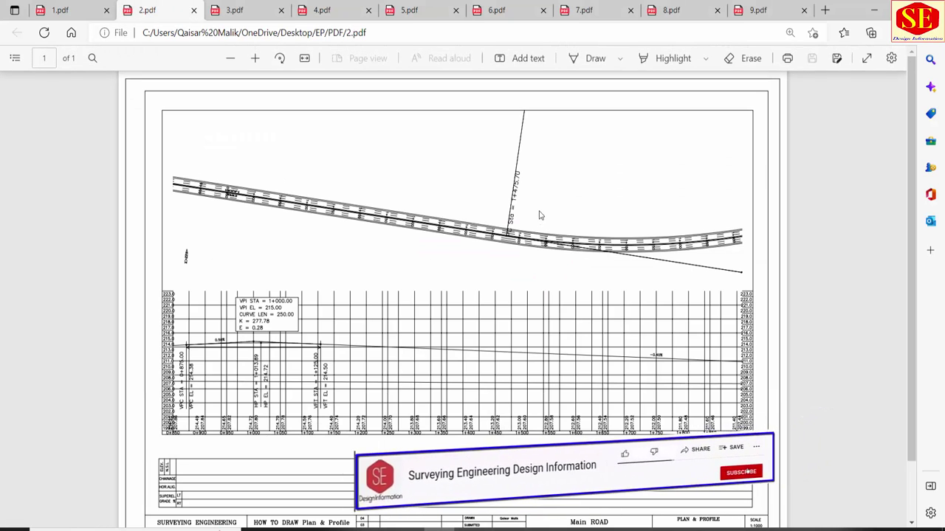
click(268, 12)
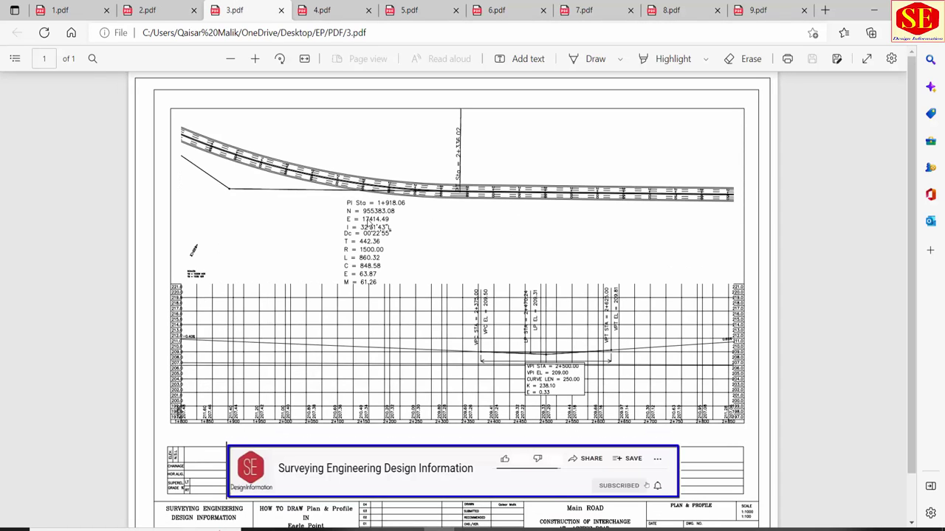
ctrl+scroll(371, 219, up, 2)
ctrl+scroll(369, 216, up, 2)
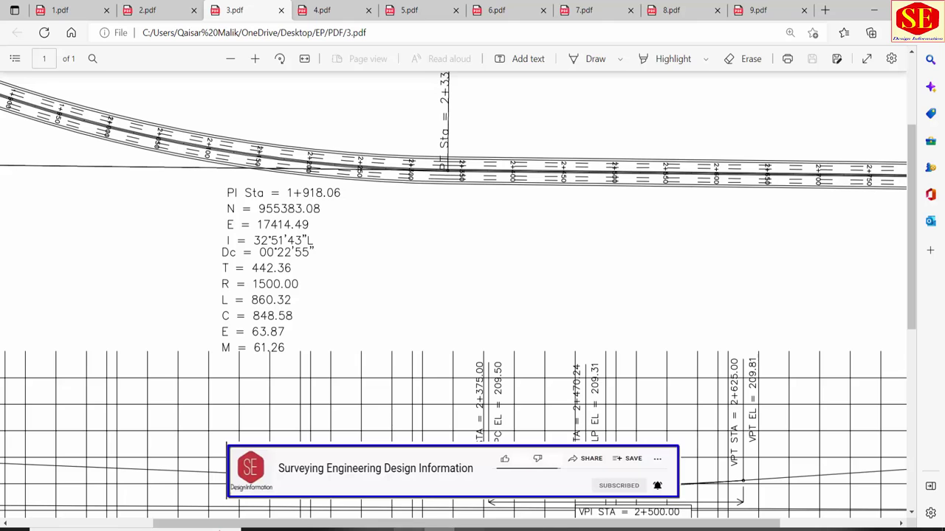
click(386, 530)
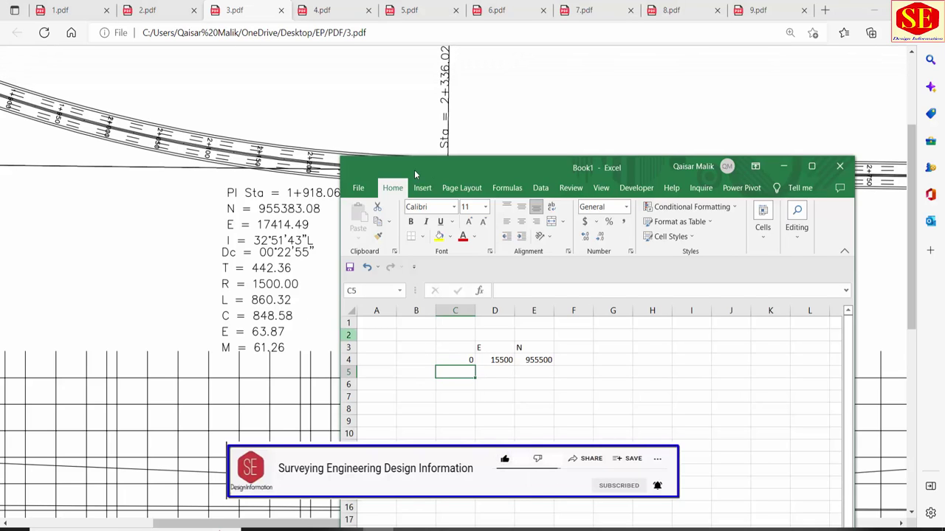
drag(487, 162, 567, 146)
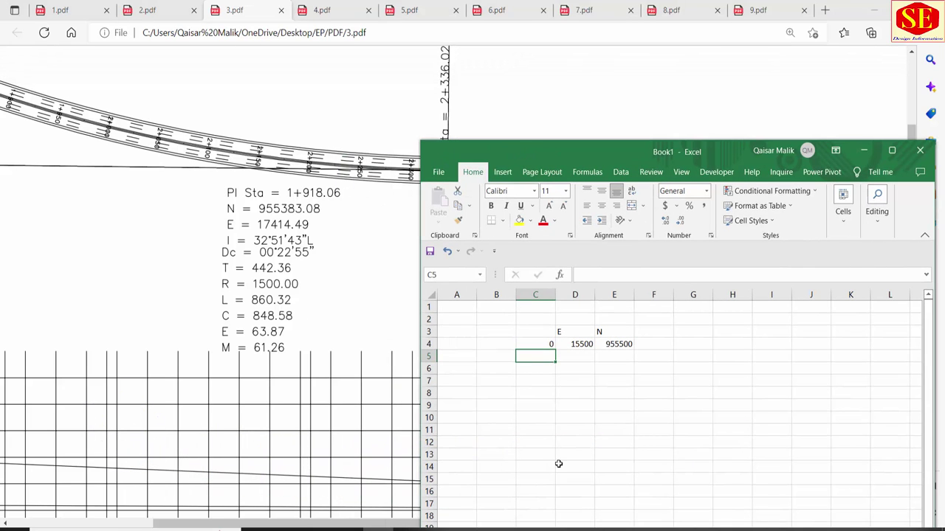
text(1918.06)
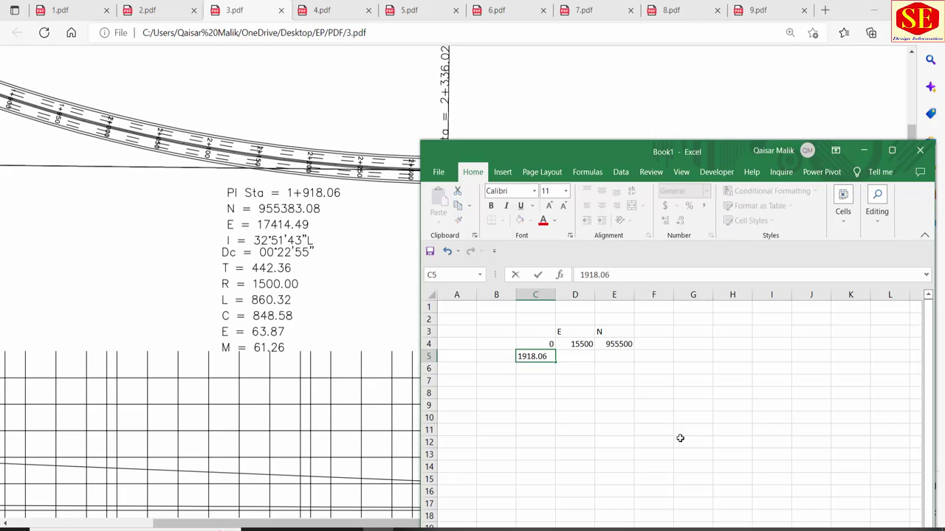
click(582, 355)
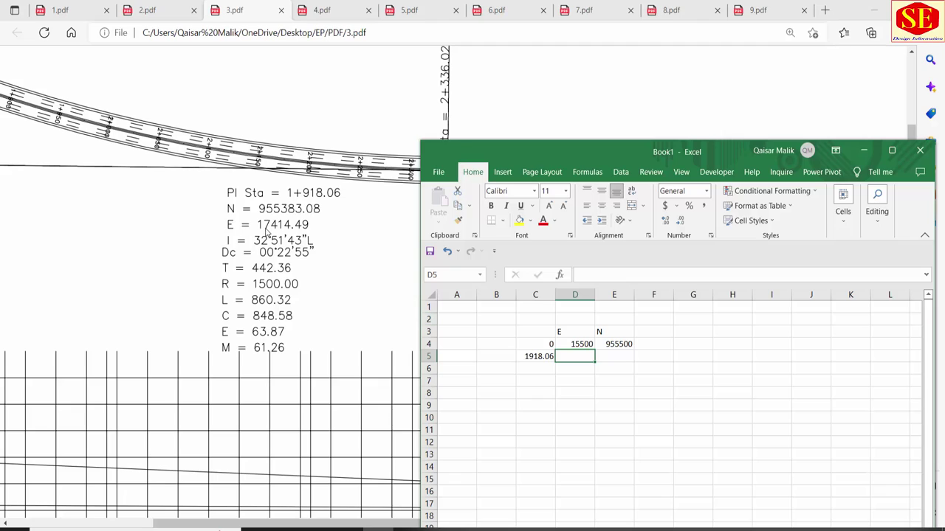
text(17)
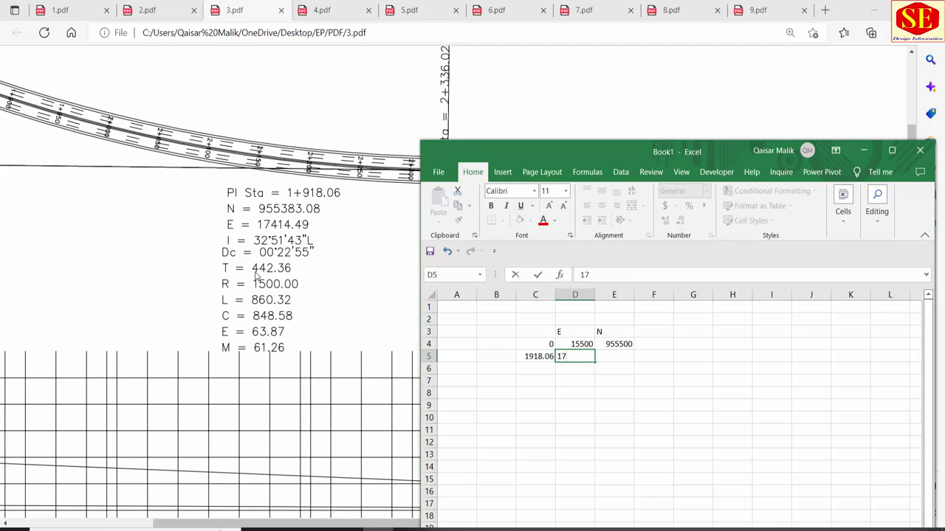
text(414.4)
text(9)
click(613, 355)
text(9)
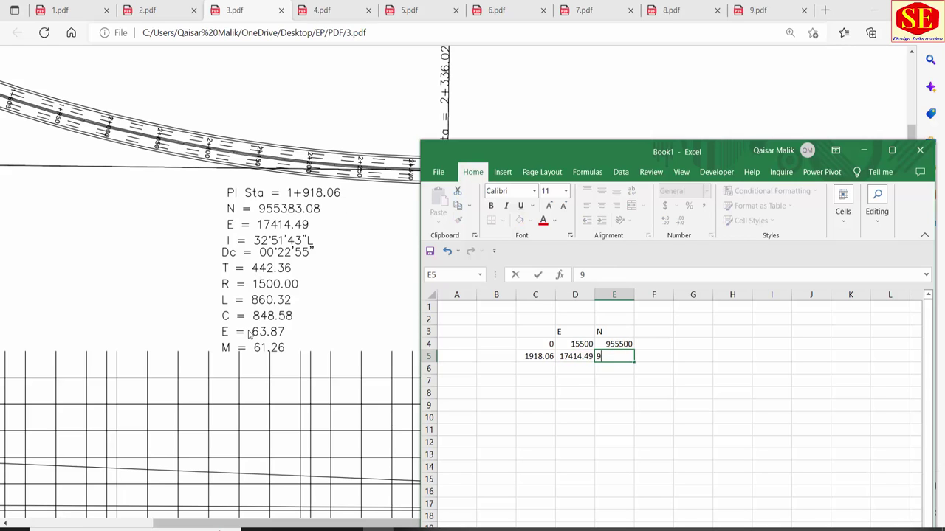
text(5538)
text(3.)
text(08)
key(Return)
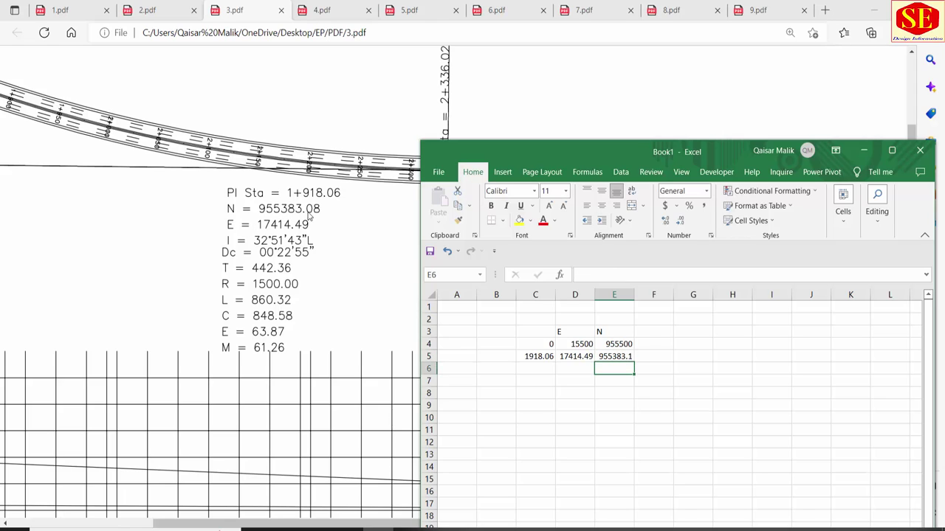
Step: Add a 'Radis' heading in F3 with radius 1500 in F5
click(655, 333)
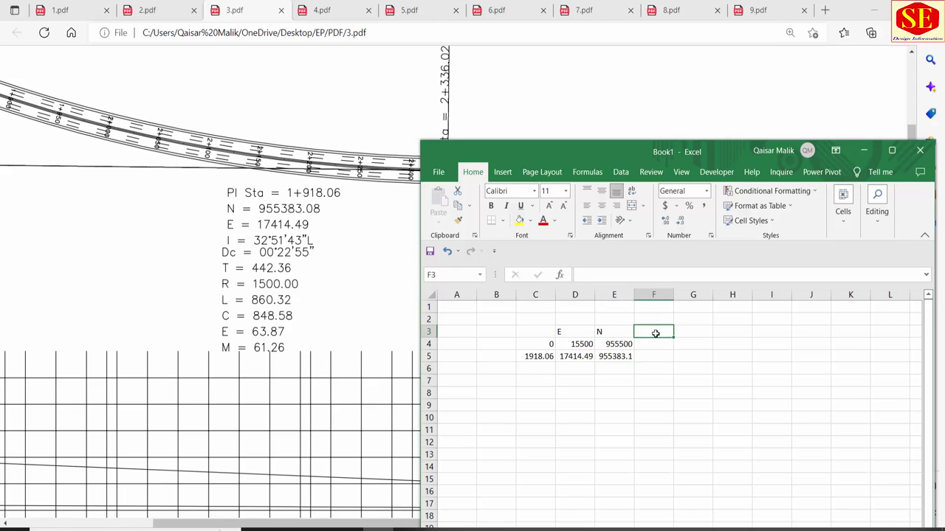
text(Radi)
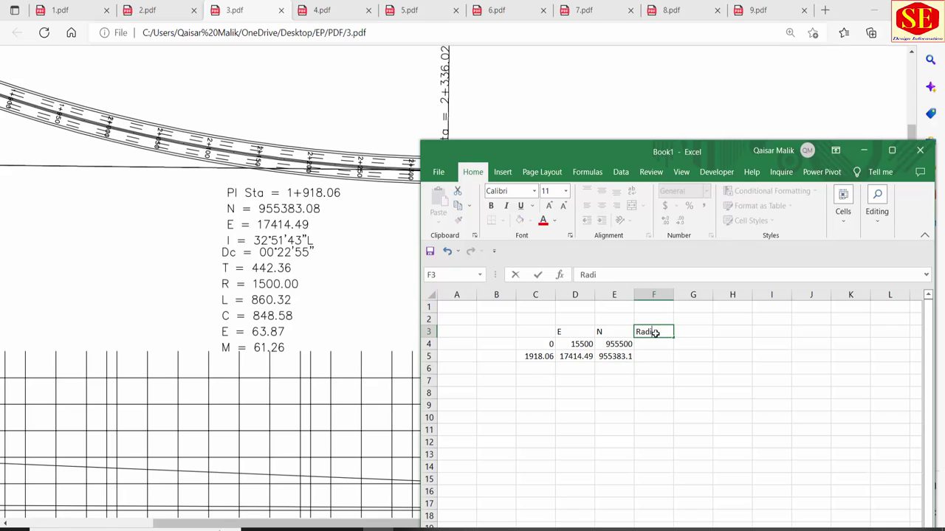
text(s)
click(662, 357)
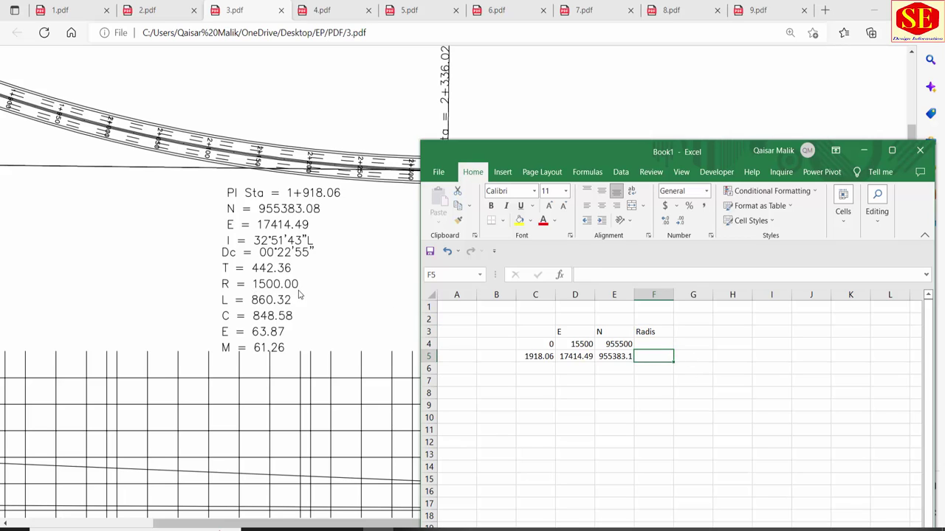
text(1500)
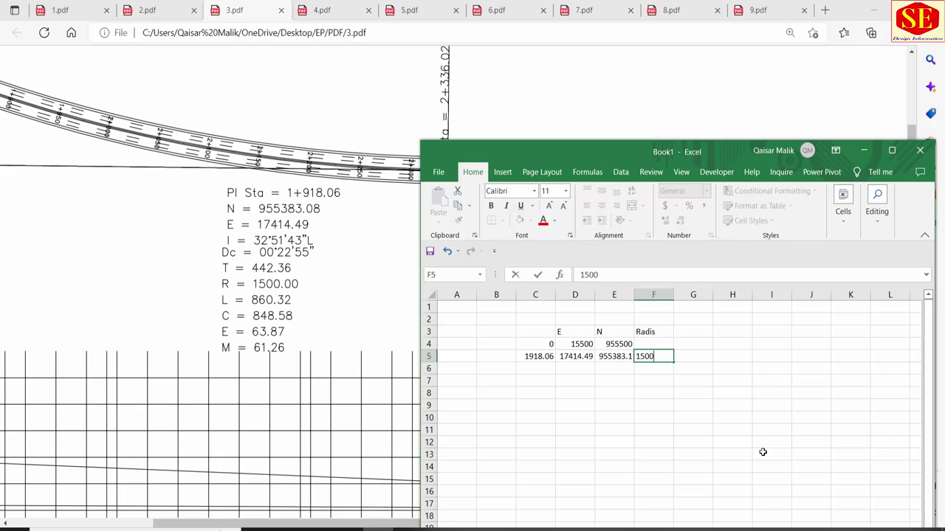
key(Return)
click(545, 368)
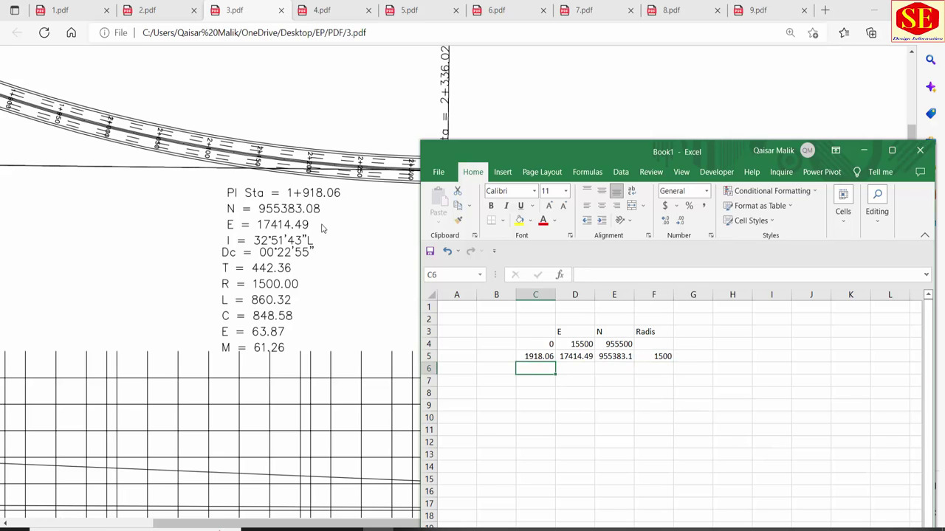
click(376, 68)
ctrl+scroll(402, 217, down, 2)
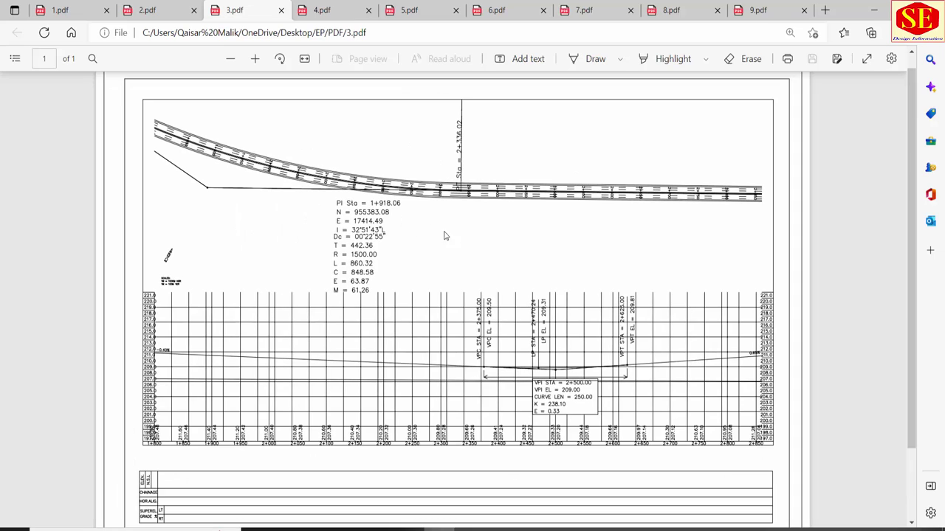
Step: From 5.pdf, enter the second PI's station 4552.56 and easting 19731.70 in row 6
click(338, 9)
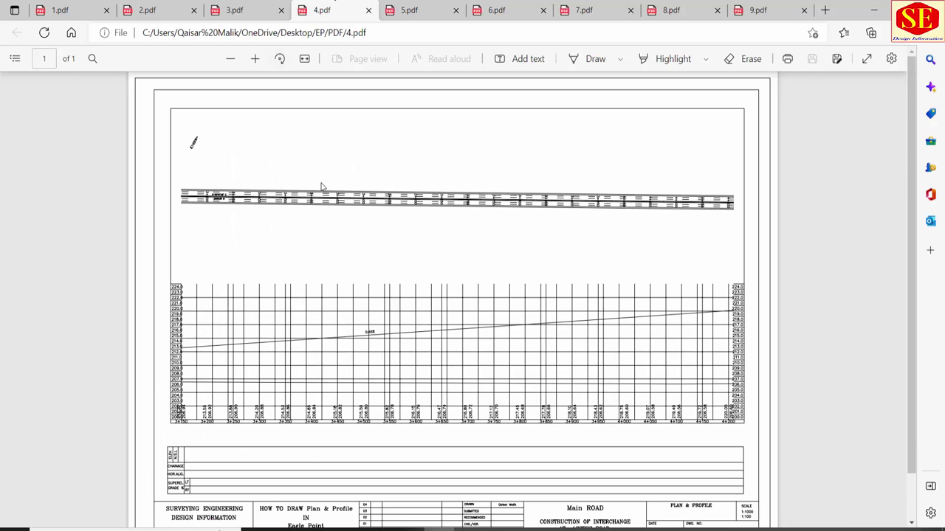
click(413, 9)
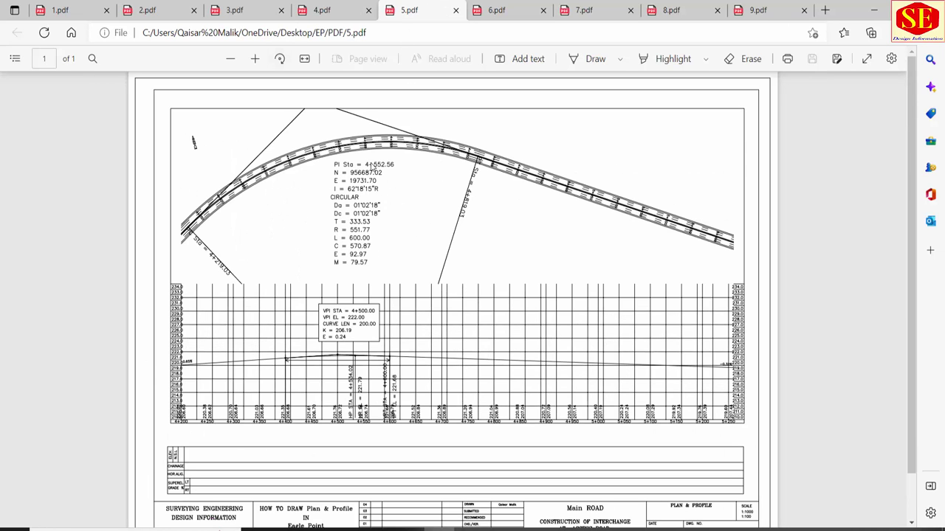
ctrl+scroll(372, 169, up, 4)
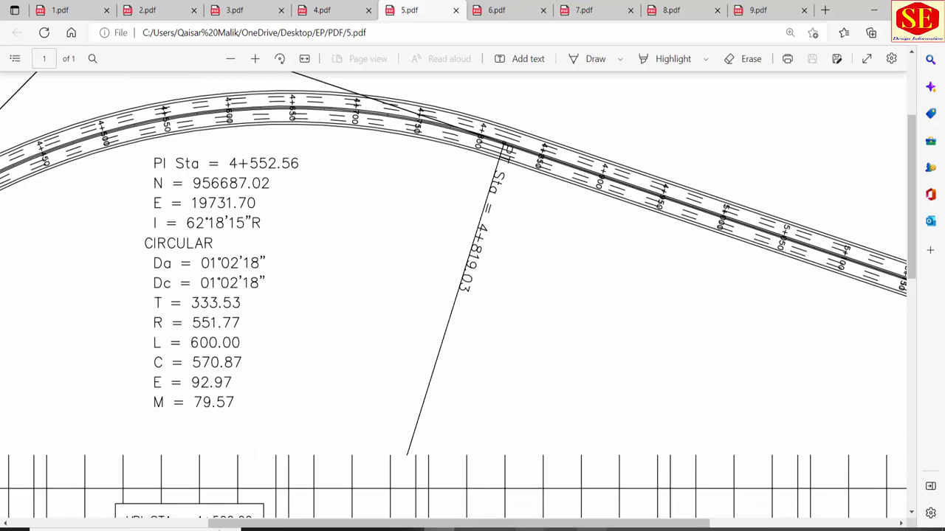
click(590, 528)
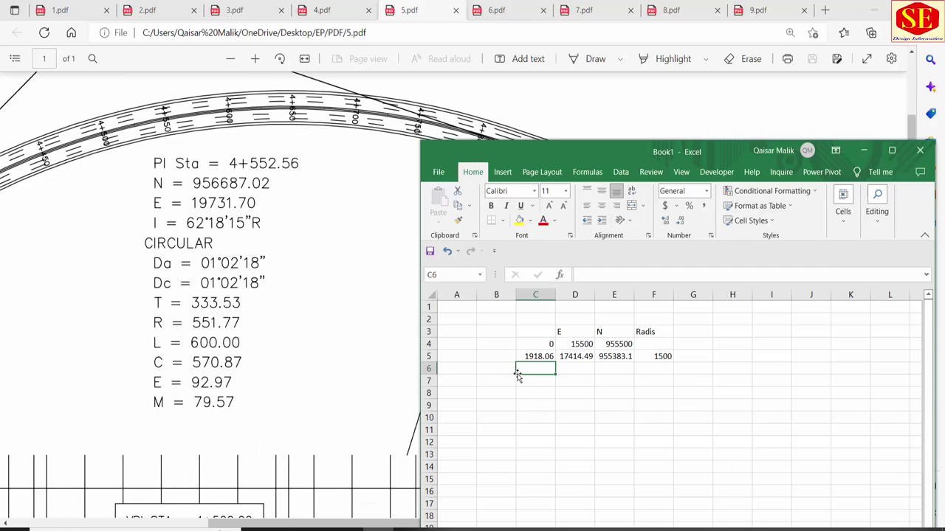
text(45)
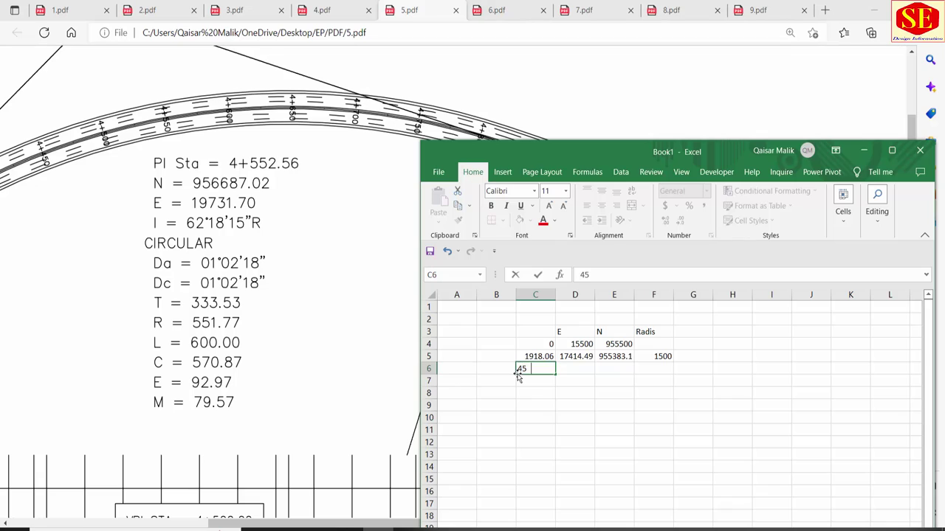
text(52.56)
click(579, 366)
text(197)
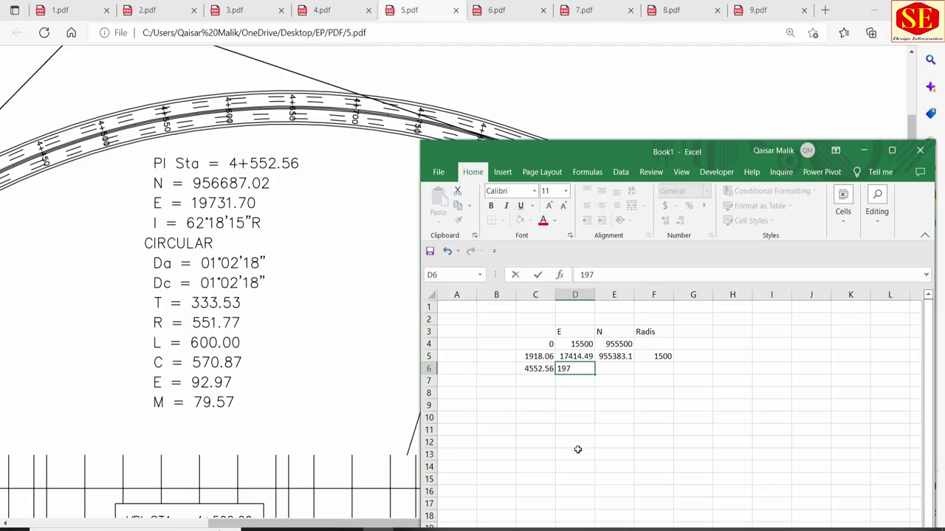
text(31.70)
click(210, 196)
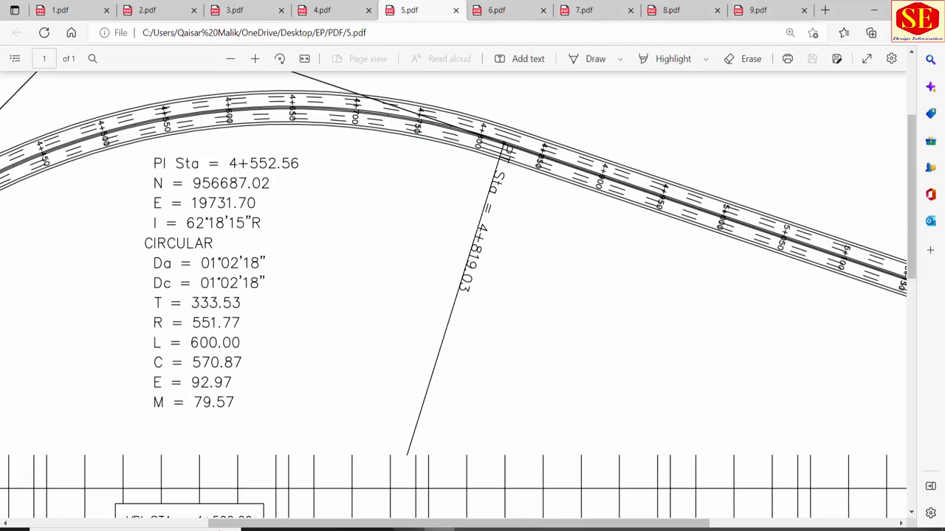
click(378, 529)
click(624, 370)
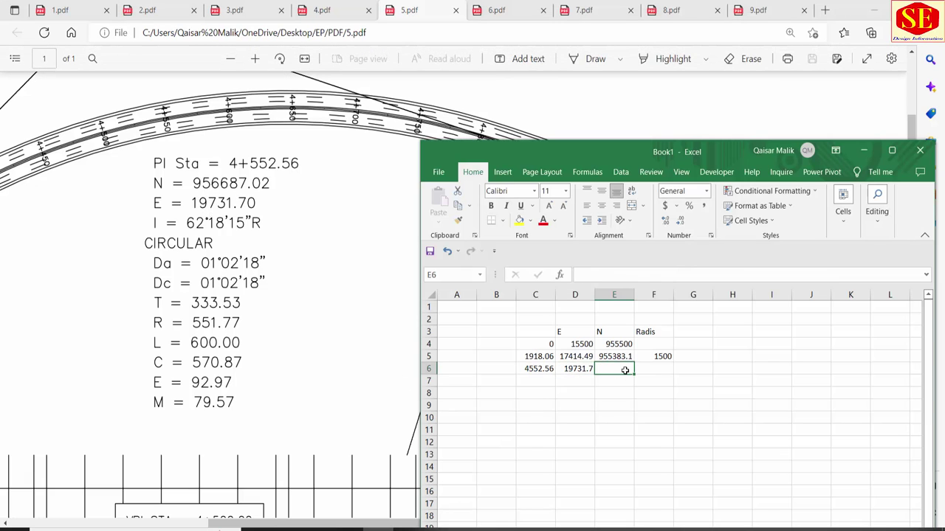
Step: Complete row 6 with northing 956687.02 and radius 551.77, and display 6.pdf
text(95)
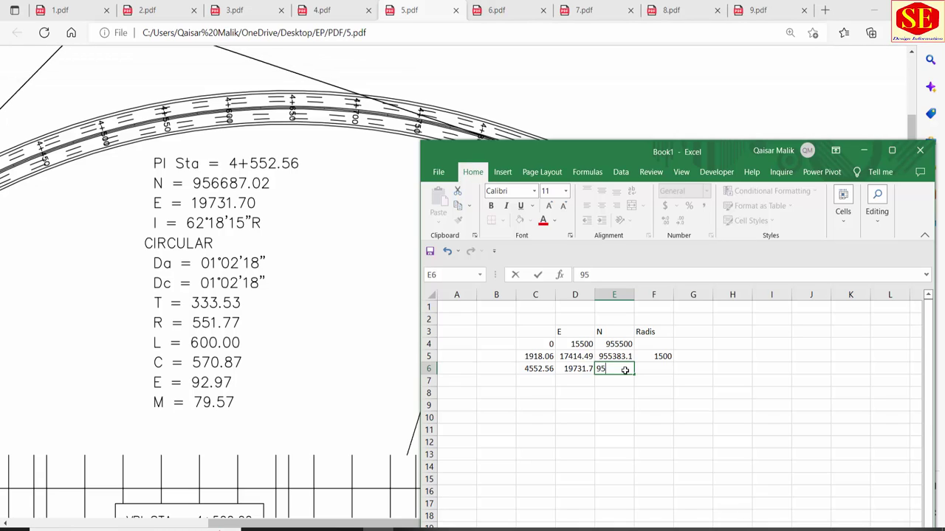
text(6687)
click(659, 417)
click(653, 369)
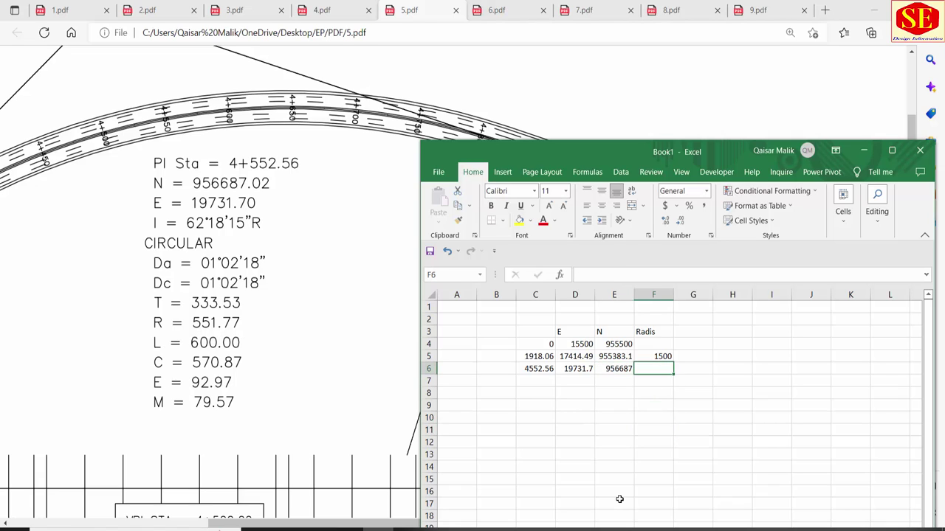
text(551.)
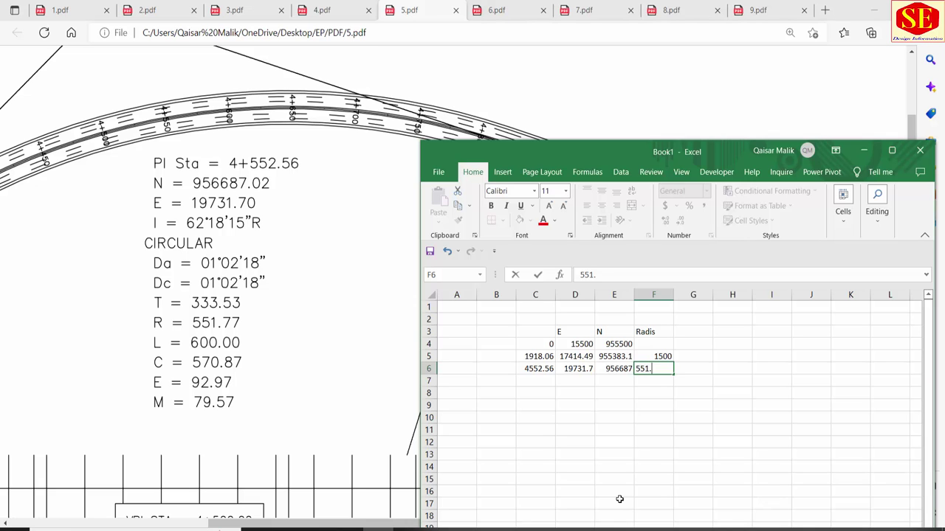
text(77)
key(Return)
click(343, 261)
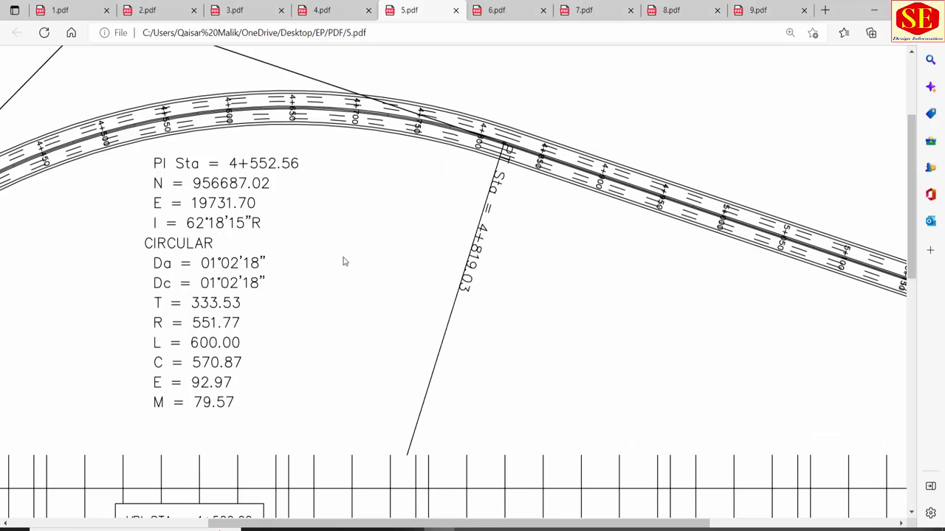
ctrl+scroll(343, 262, down, 2)
ctrl+scroll(343, 262, down, 2)
click(507, 12)
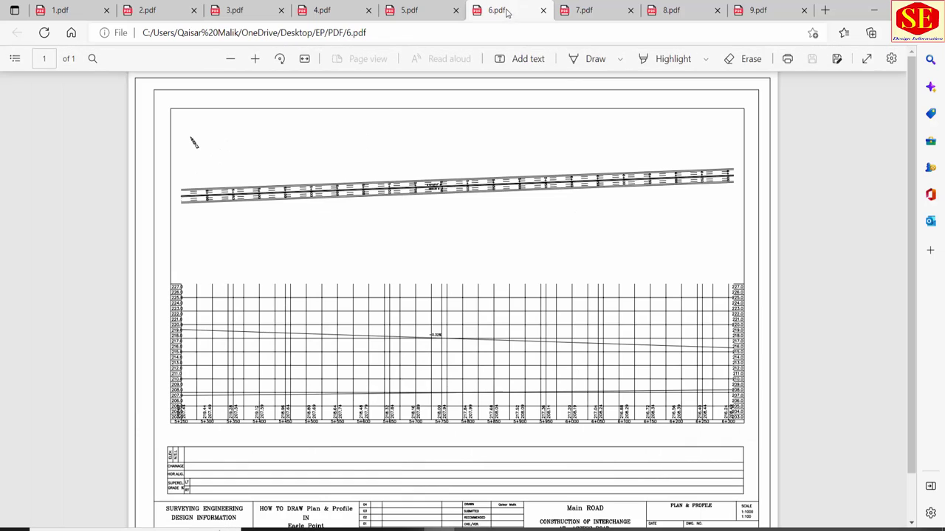
Step: Read the PI label on 7.pdf and enter station 6983.5 in C7
click(588, 12)
ctrl+scroll(582, 169, up, 2)
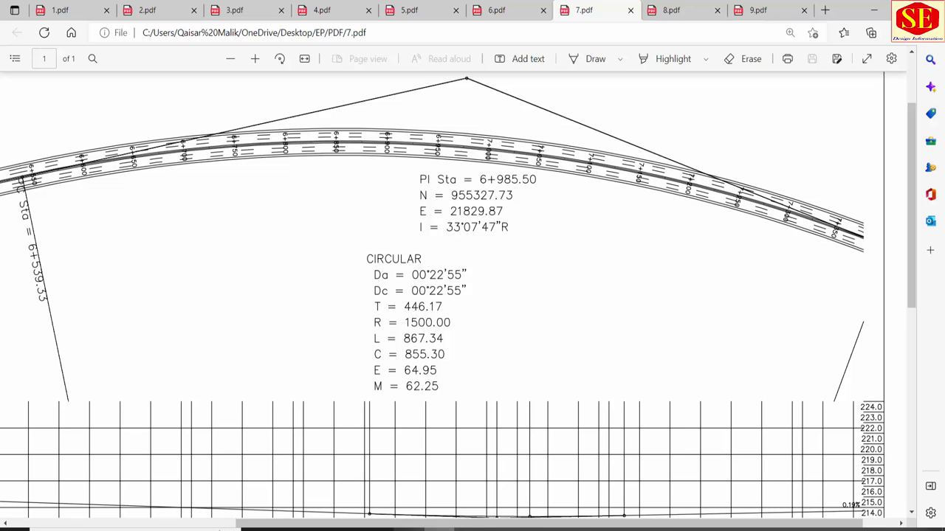
click(414, 530)
drag(537, 146, 676, 70)
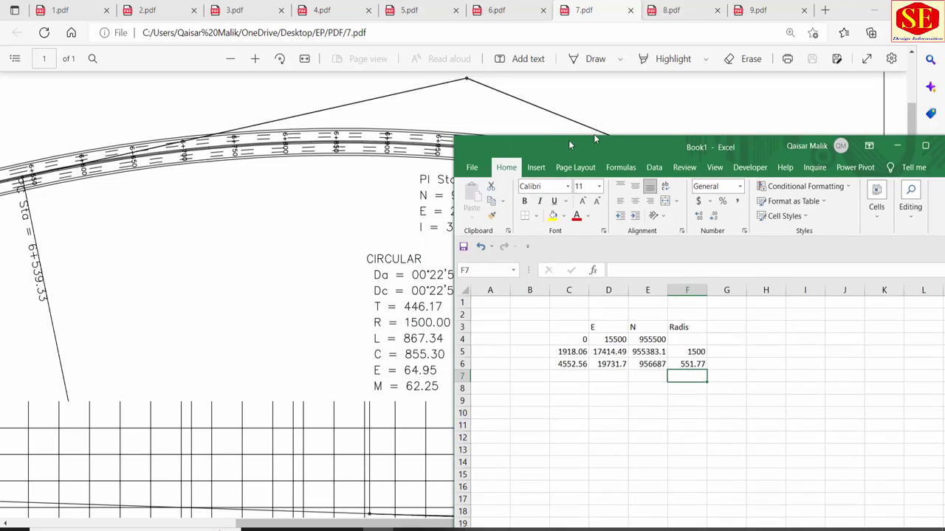
click(676, 307)
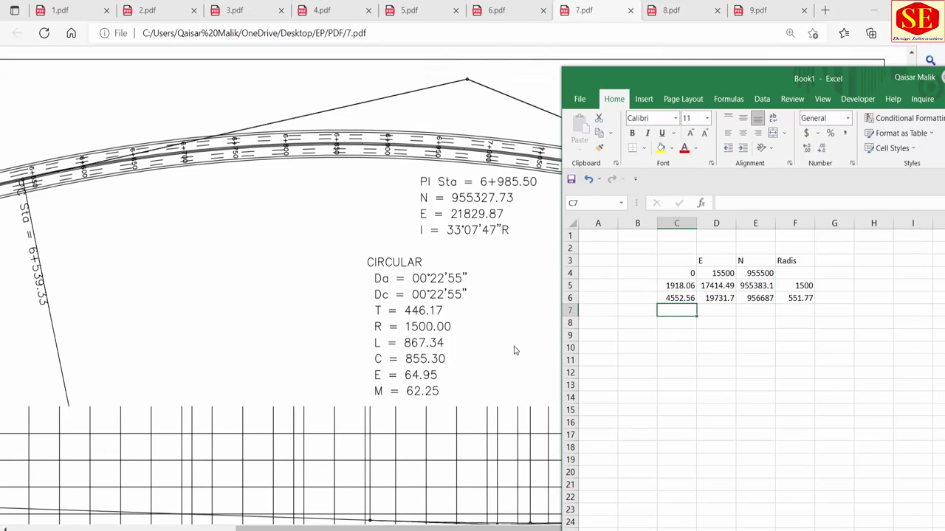
text(69)
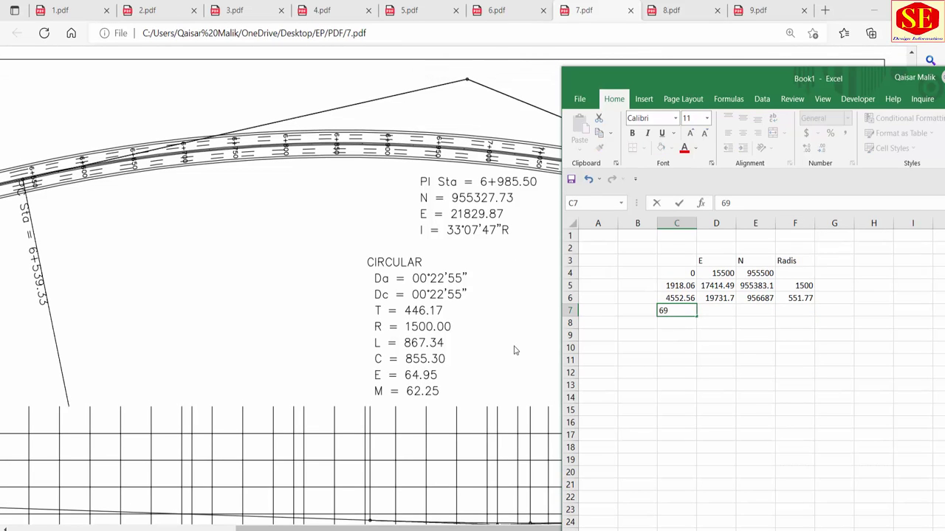
text(83.)
text(5)
key(Return)
Step: Enter E 21829.87, N 955327.7 and radius 1500 in D7:F7
click(724, 306)
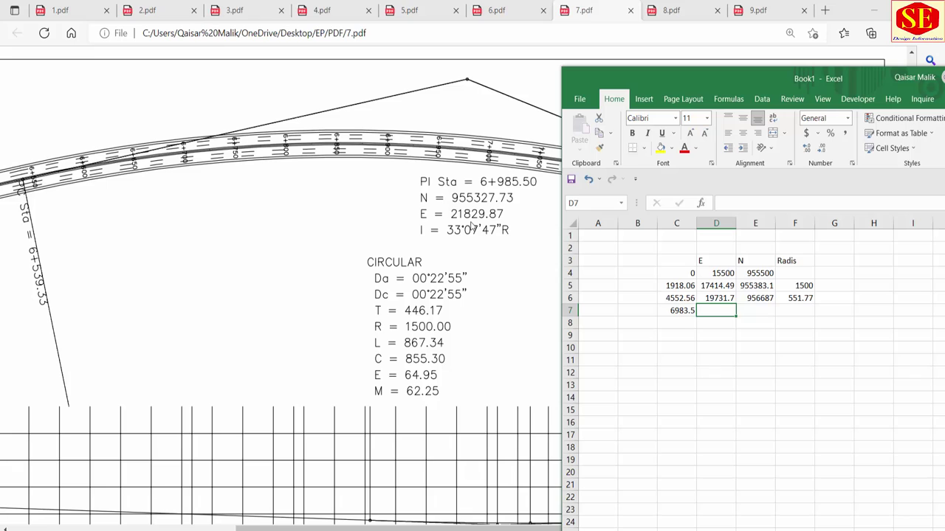
text(218)
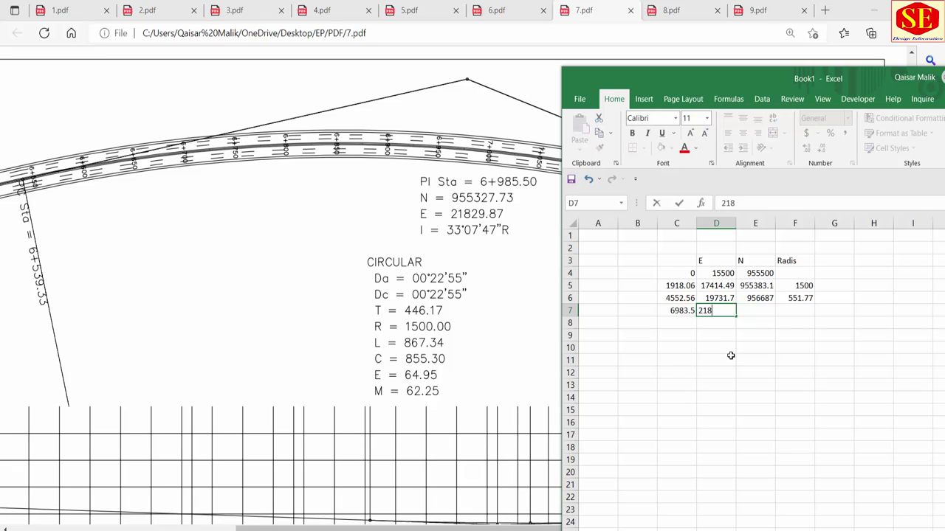
text(29)
text(.87)
click(755, 310)
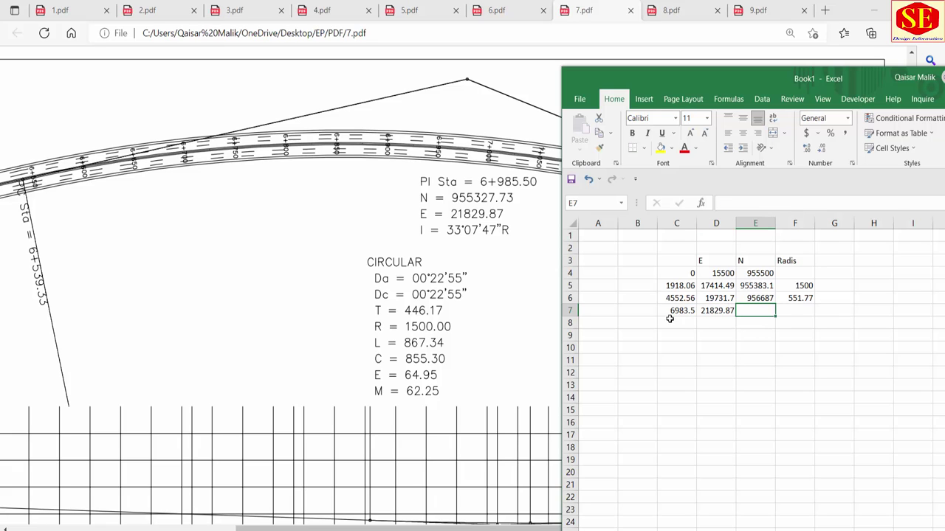
text(955327.)
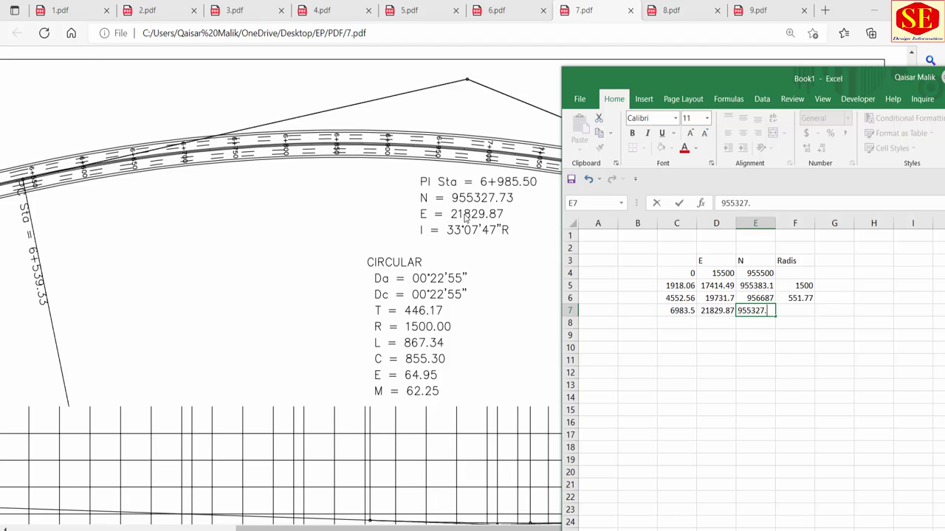
text(73)
click(797, 310)
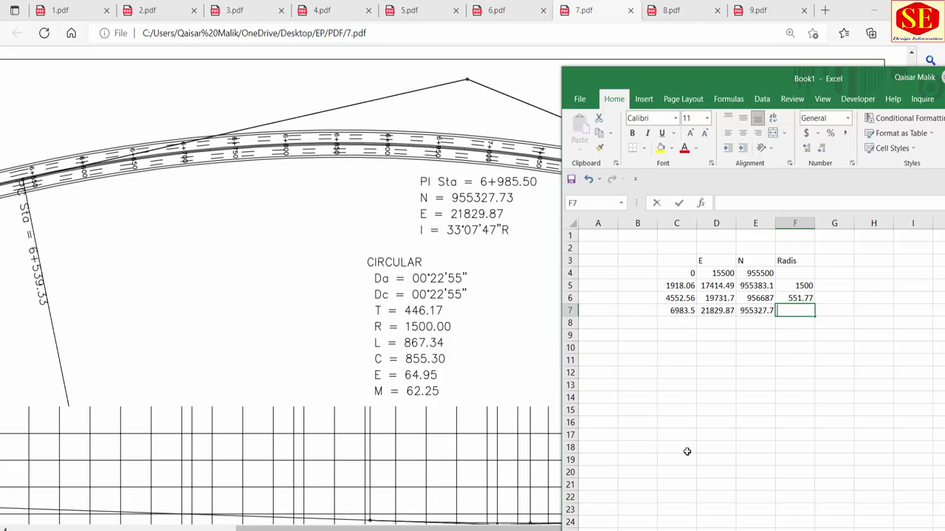
text(1500)
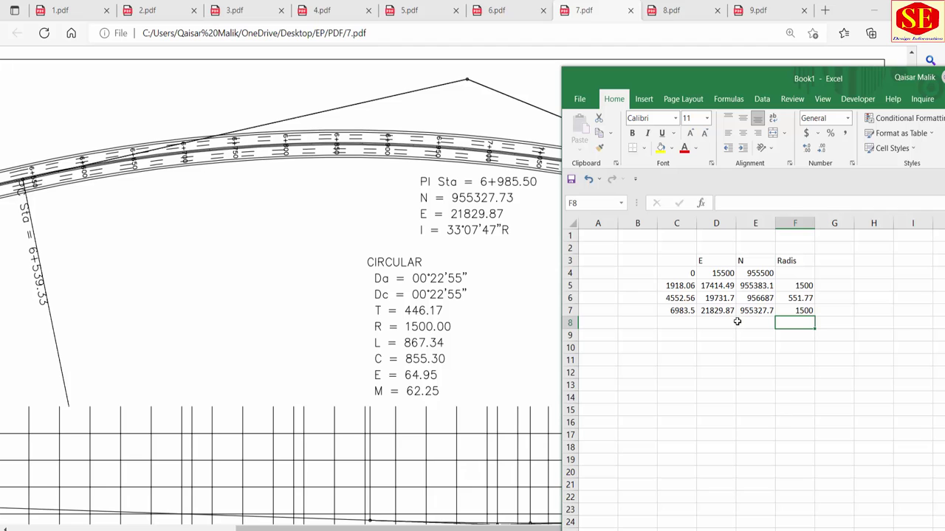
click(495, 88)
Step: Show 9.pdf and zoom in on its EOP label at station 9+121.17
click(664, 13)
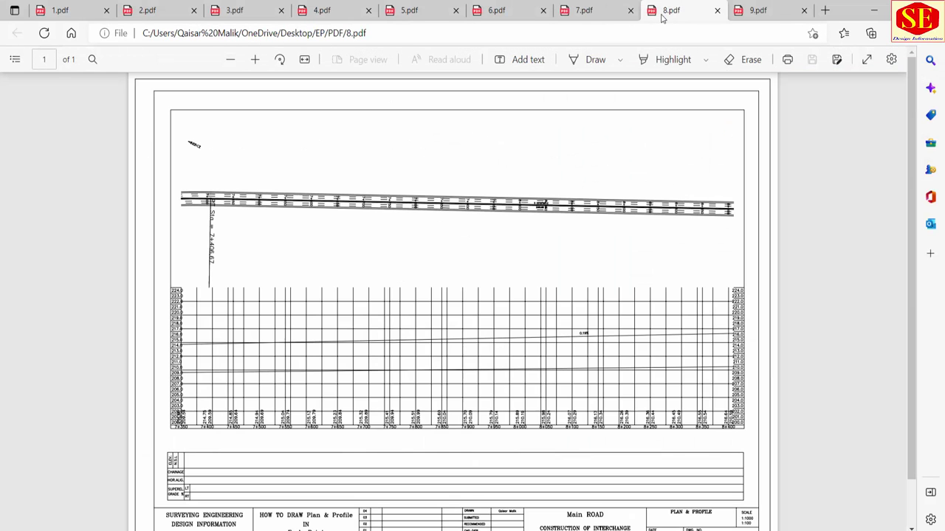
click(747, 13)
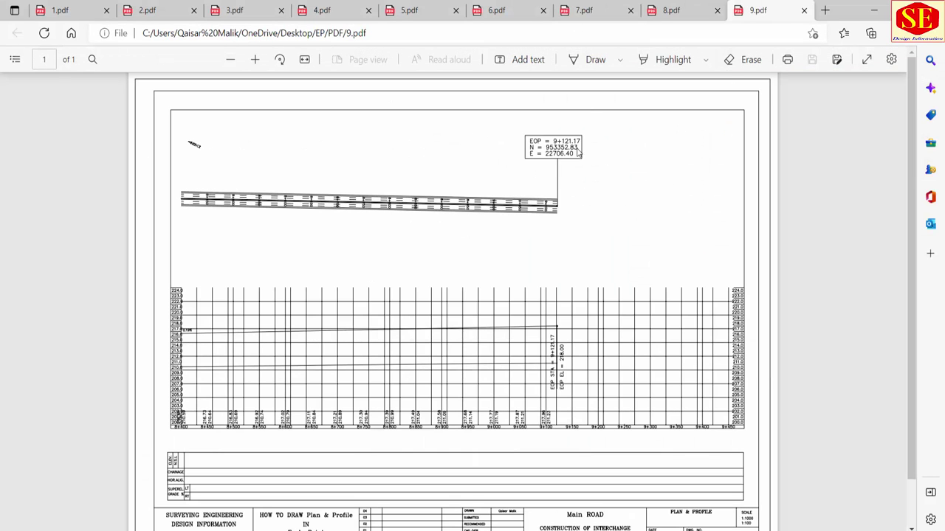
ctrl+scroll(582, 151, up, 3)
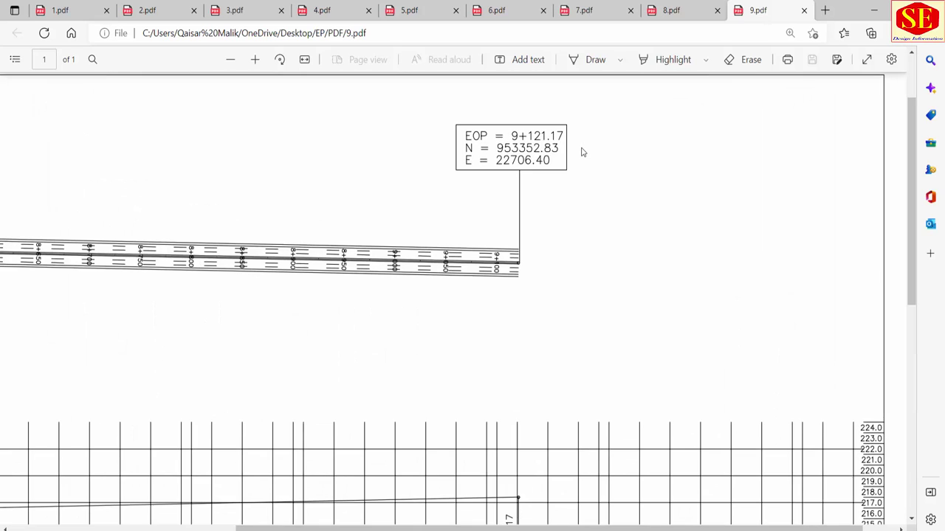
ctrl+scroll(582, 151, up, 3)
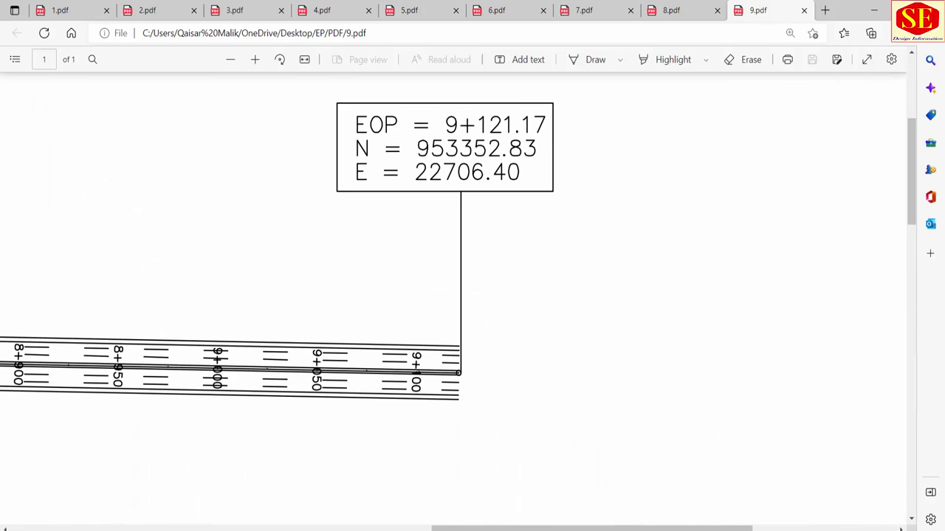
Step: Enter the end point in row 8: station 9121.17, E 22706.4, N 953352.8
key(alt+Tab)
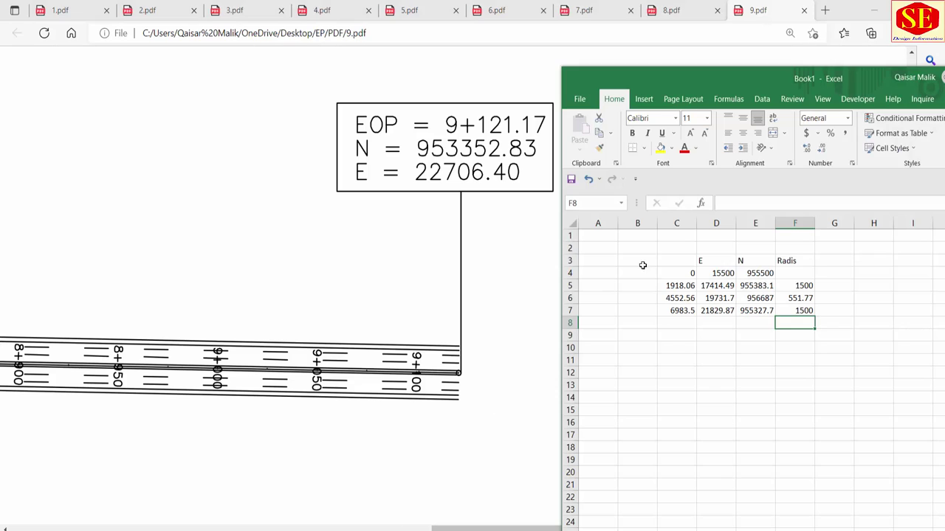
click(681, 323)
text(9)
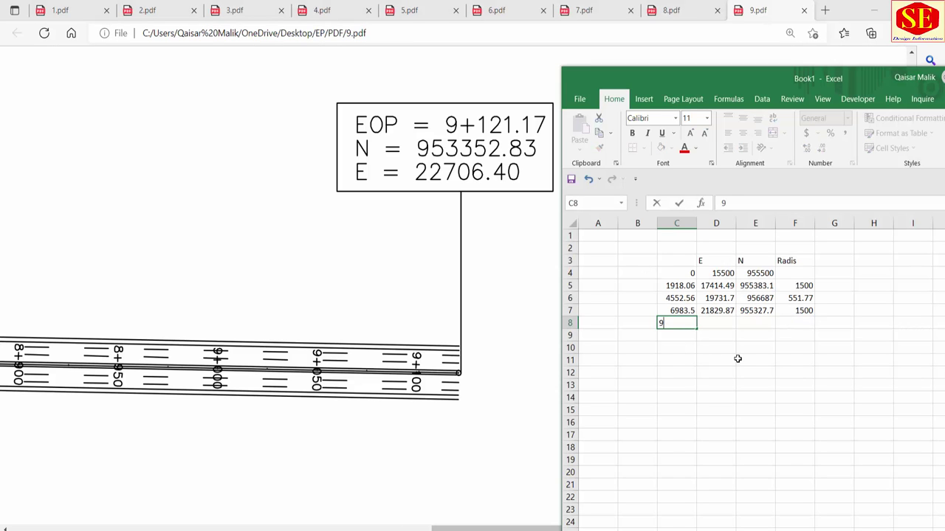
text(121.17)
click(721, 325)
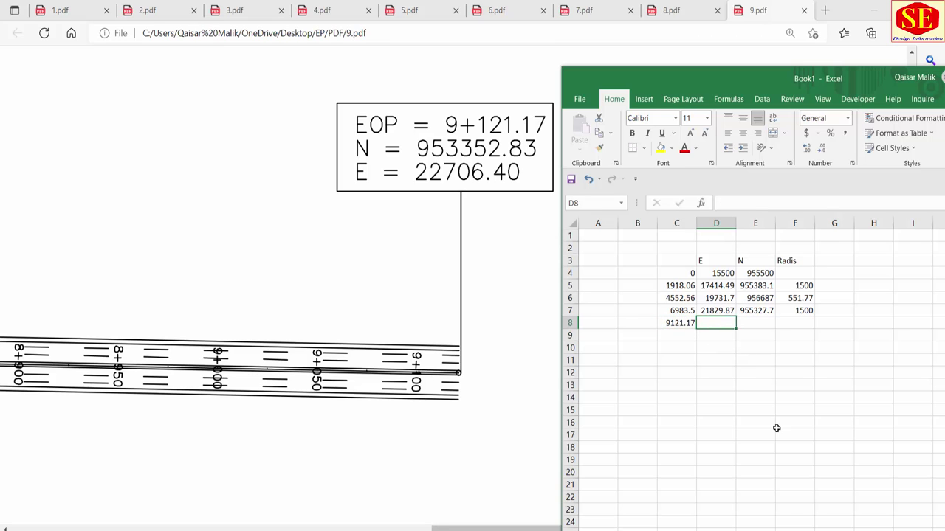
text(22706.4)
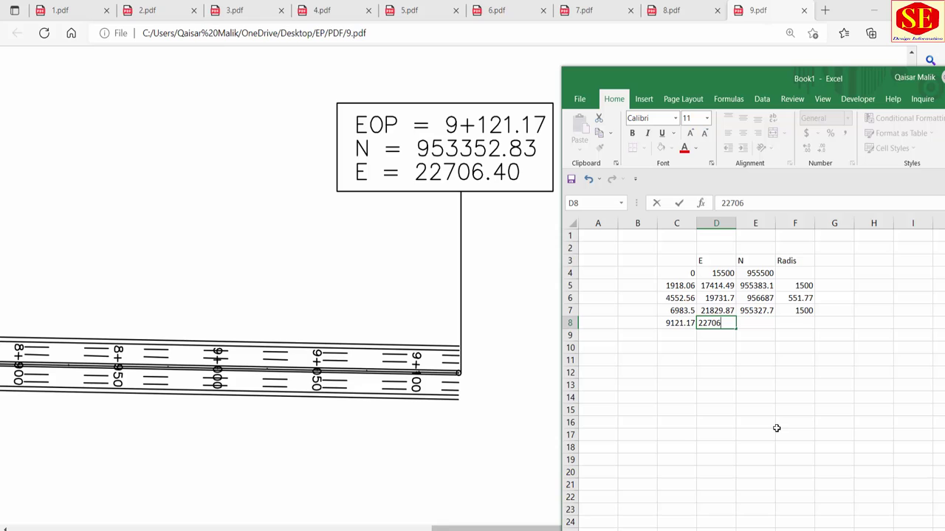
click(759, 324)
text(9533)
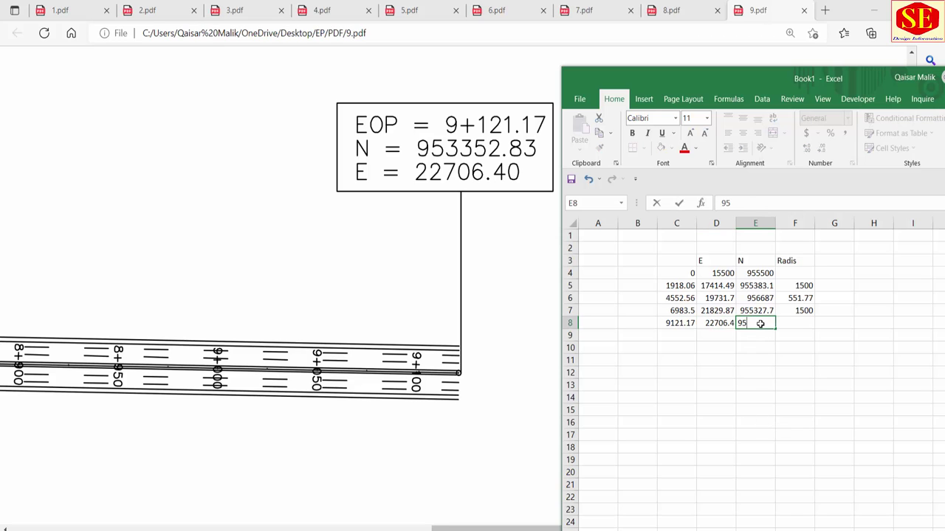
text(52.8)
key(Return)
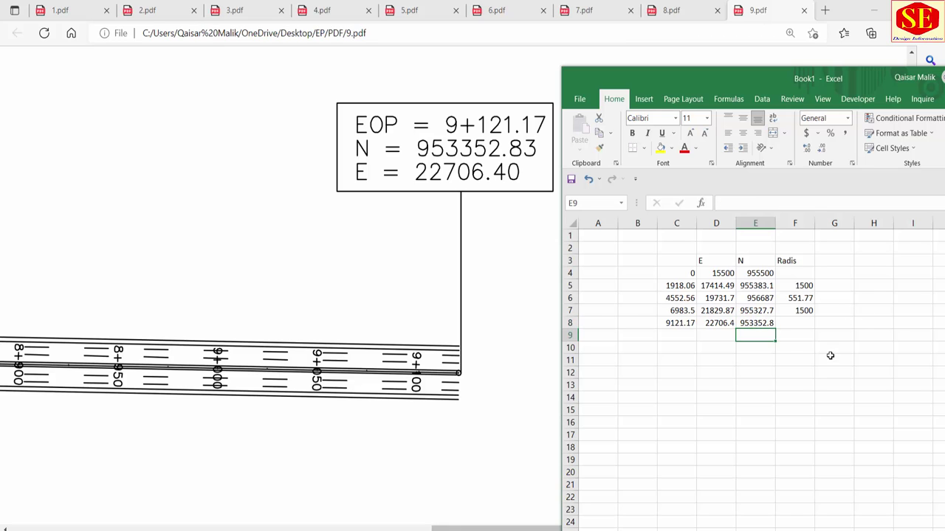
Step: Check the table's E heading, stations and first PI easting cell by cell
click(708, 286)
click(691, 272)
click(701, 262)
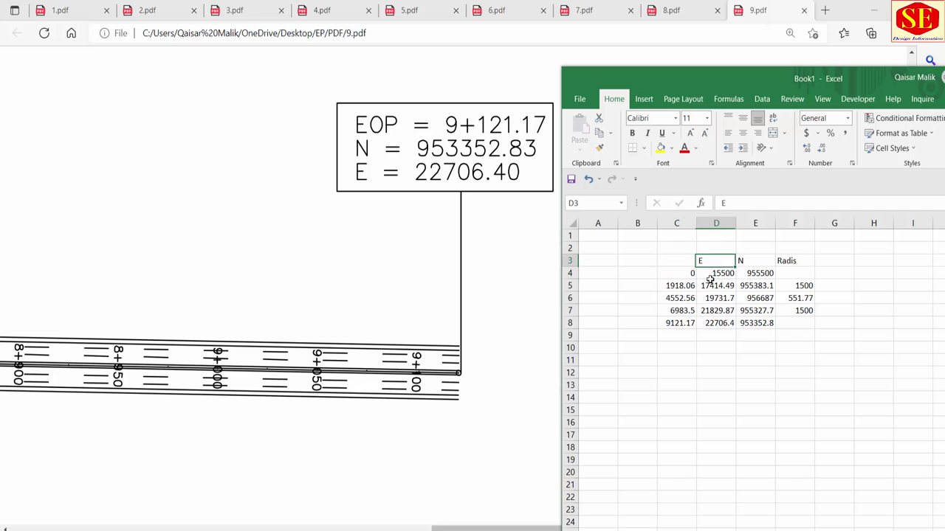
click(674, 288)
key(Down)
key(Down)
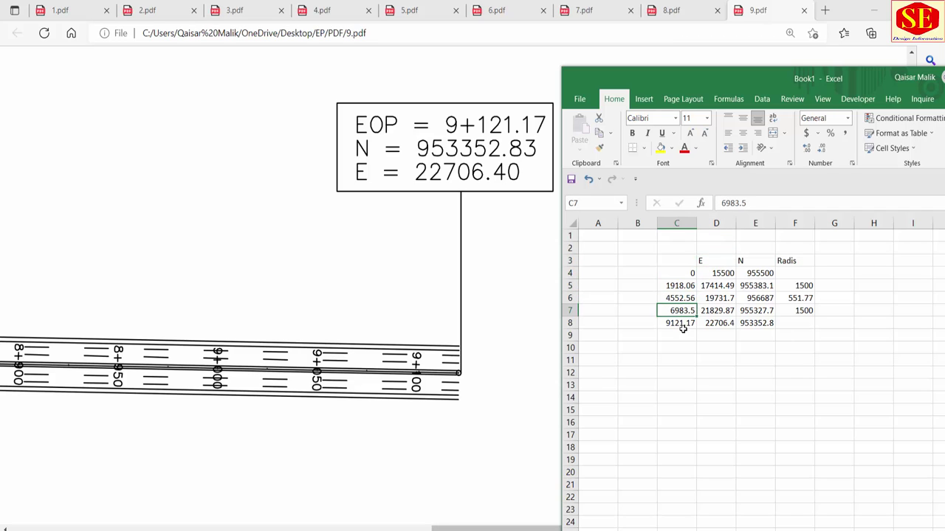
key(Down)
key(Down)
Step: Label rows 5–7 in column B as Pi1, PI2 and PI3
click(636, 284)
text(P)
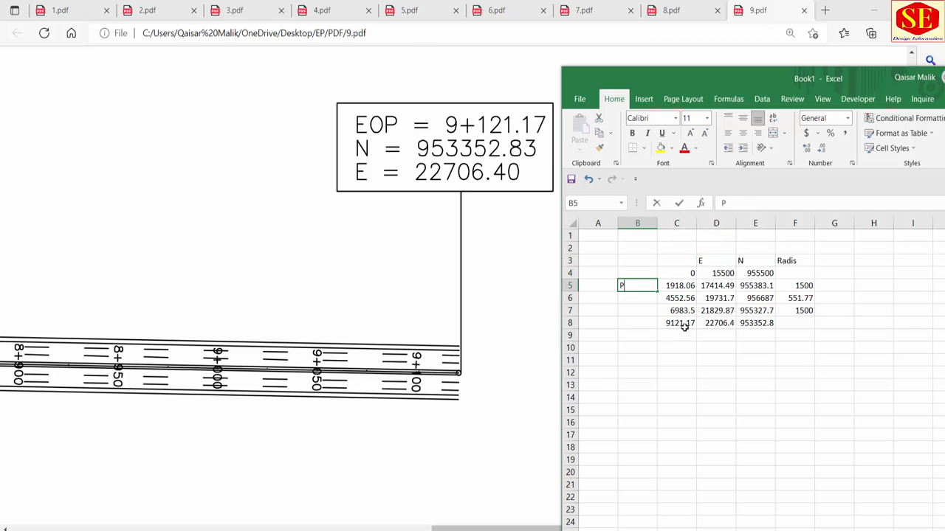
text(i1)
key(Return)
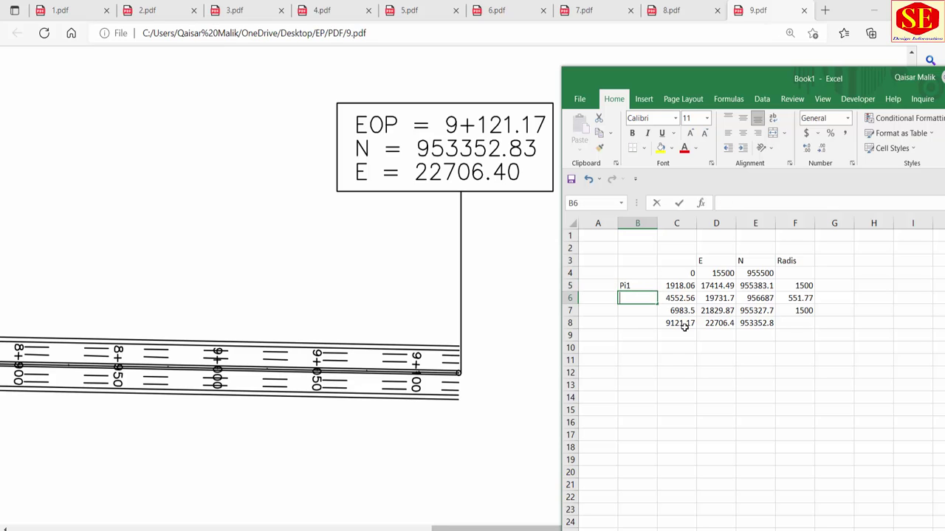
text(PI1)
key(Return)
text(PI3)
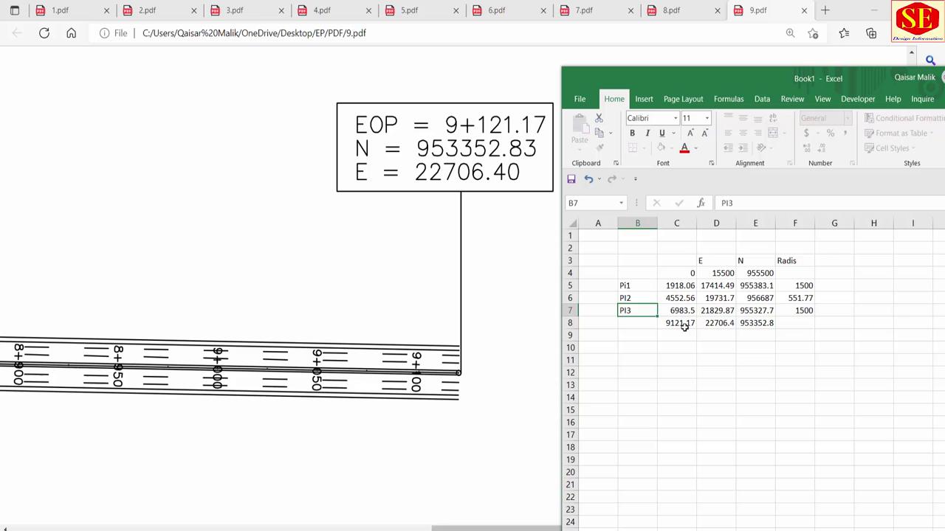
key(Return)
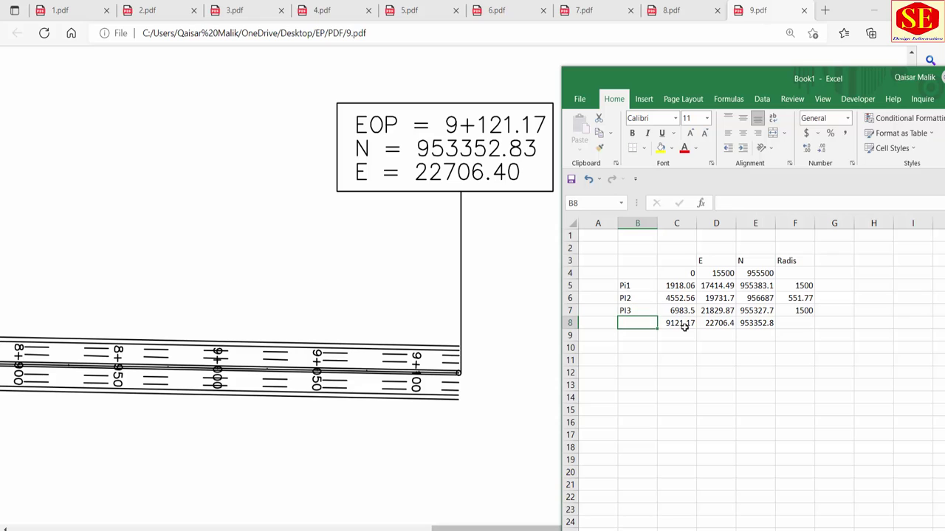
Step: Label row 8 EOP and row 4 BOP, with a dash as the BOP radius
text(EOP)
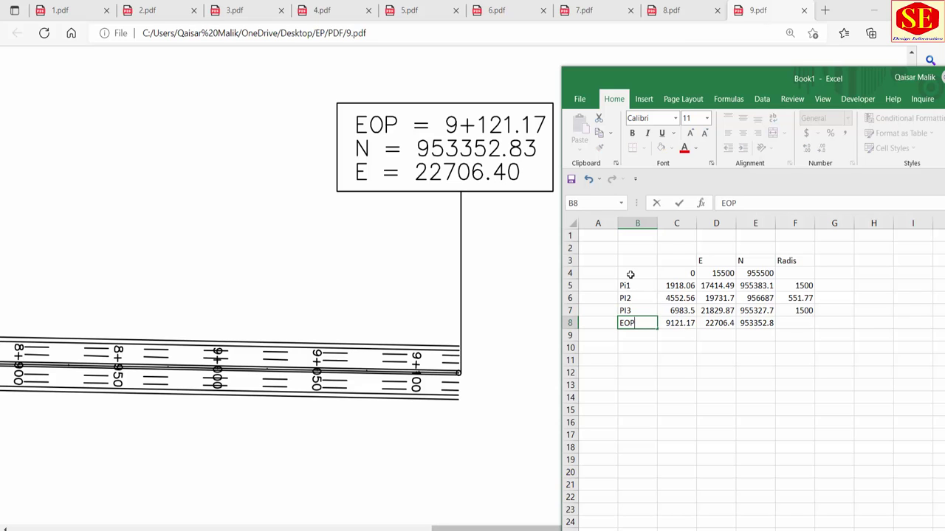
click(628, 273)
text(BOP)
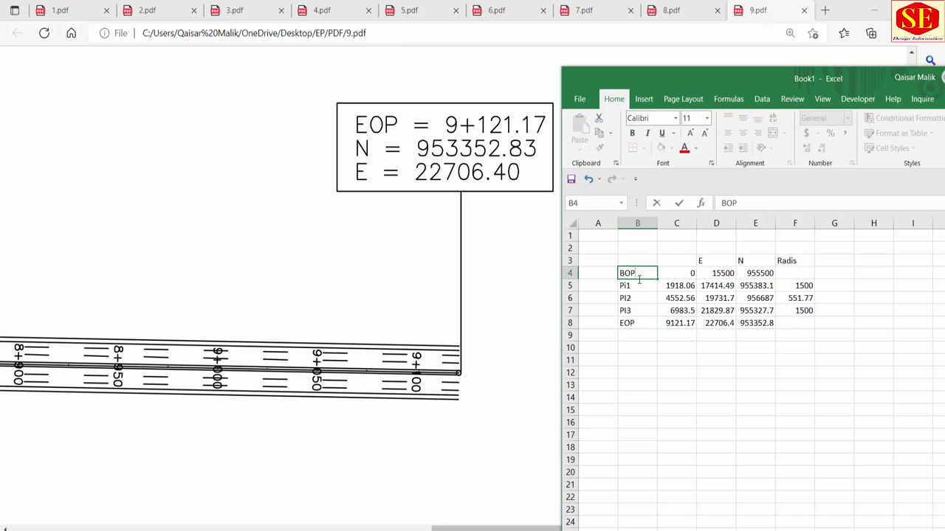
click(683, 347)
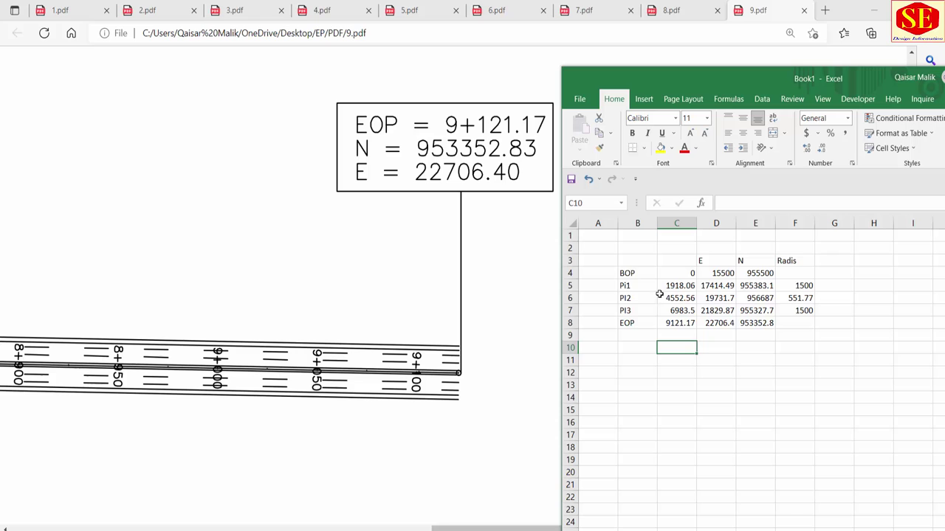
click(790, 273)
text(-)
key(Down)
key(Down)
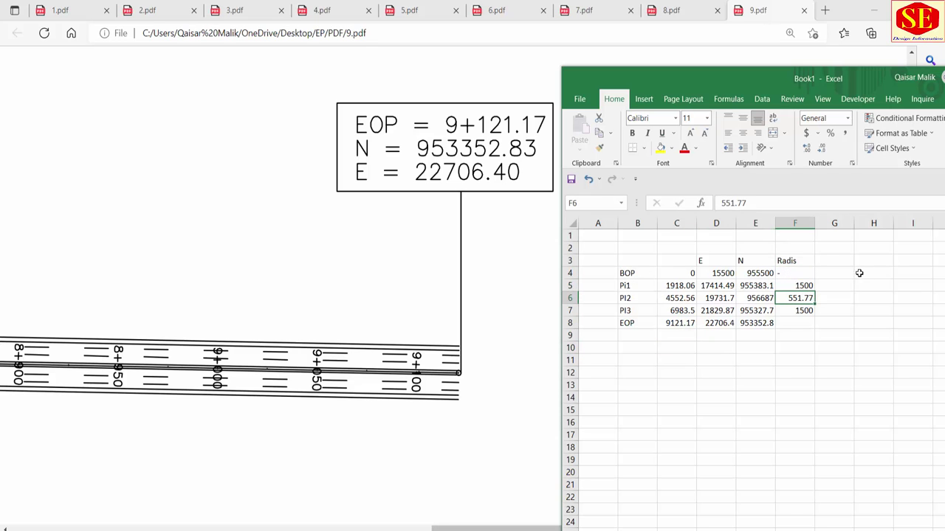
Step: Flip through 1.pdf to 9.pdf, zoom out on 9.pdf, and return to Excel
click(771, 5)
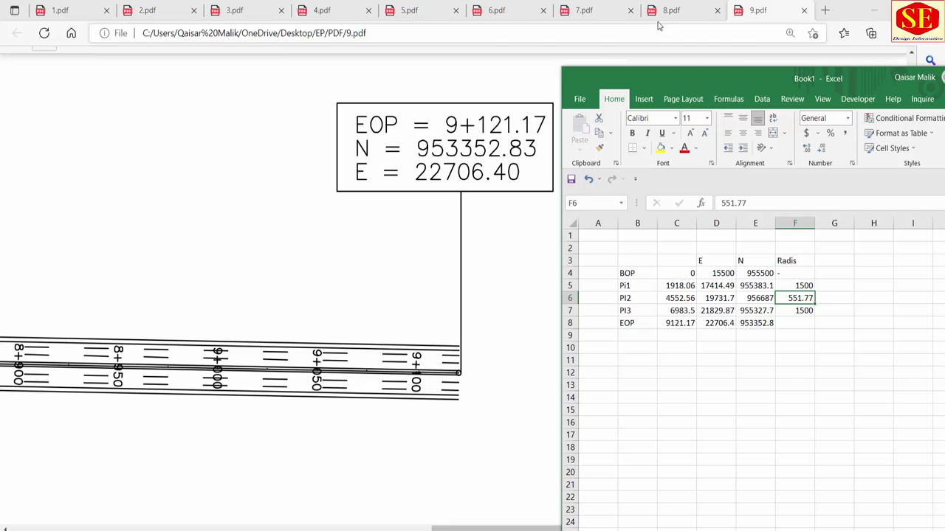
click(59, 10)
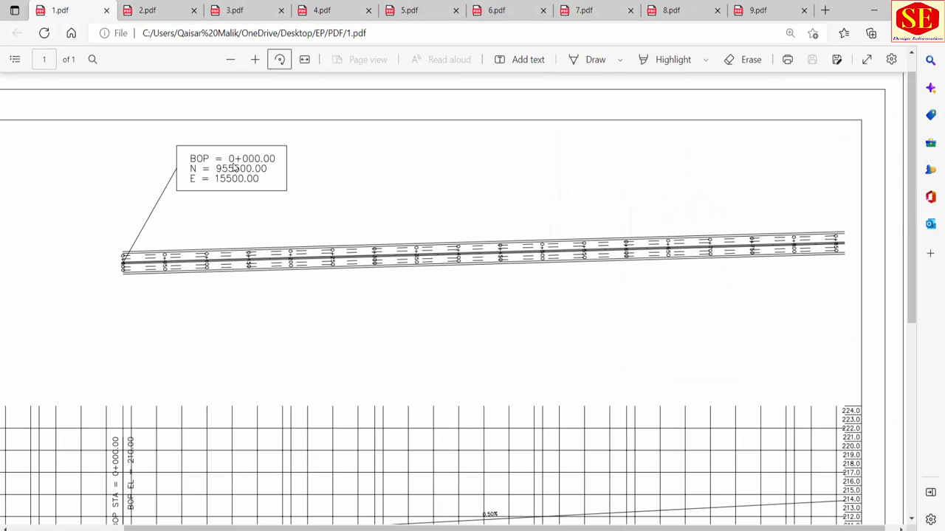
click(152, 11)
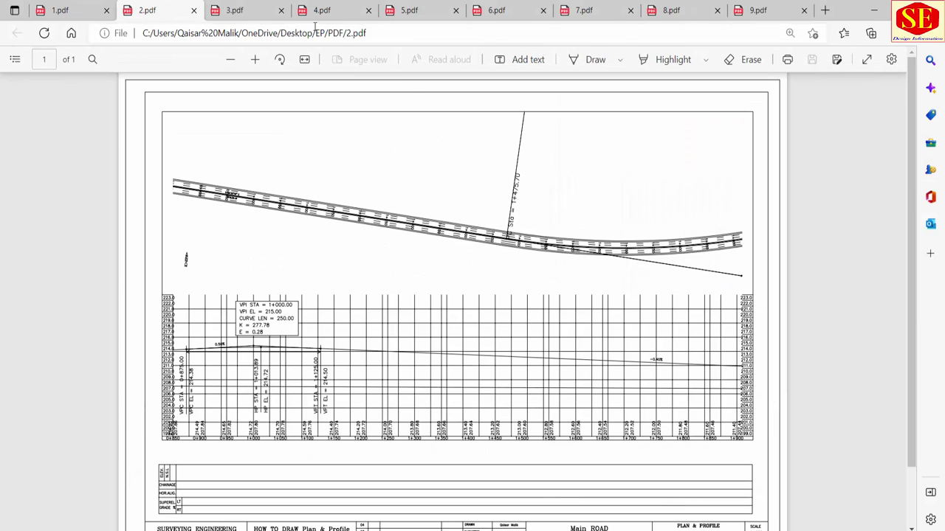
click(259, 14)
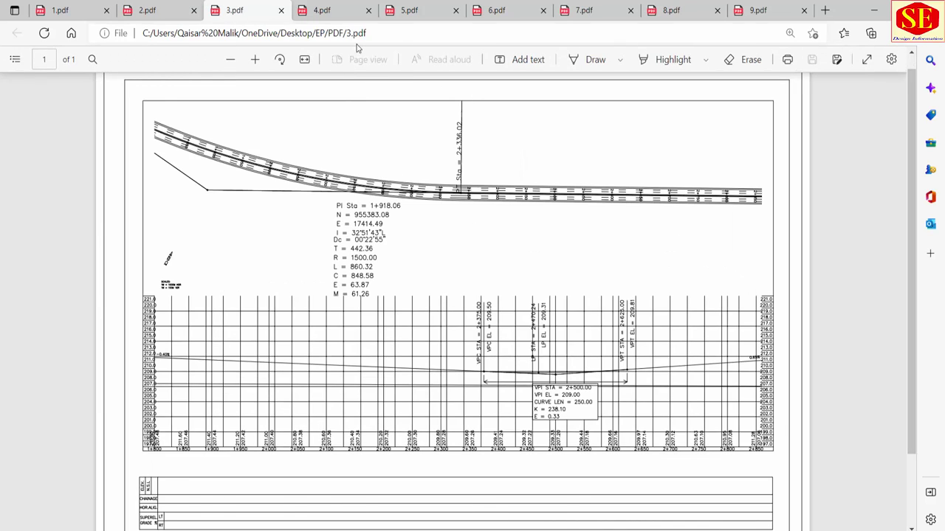
click(347, 10)
click(413, 10)
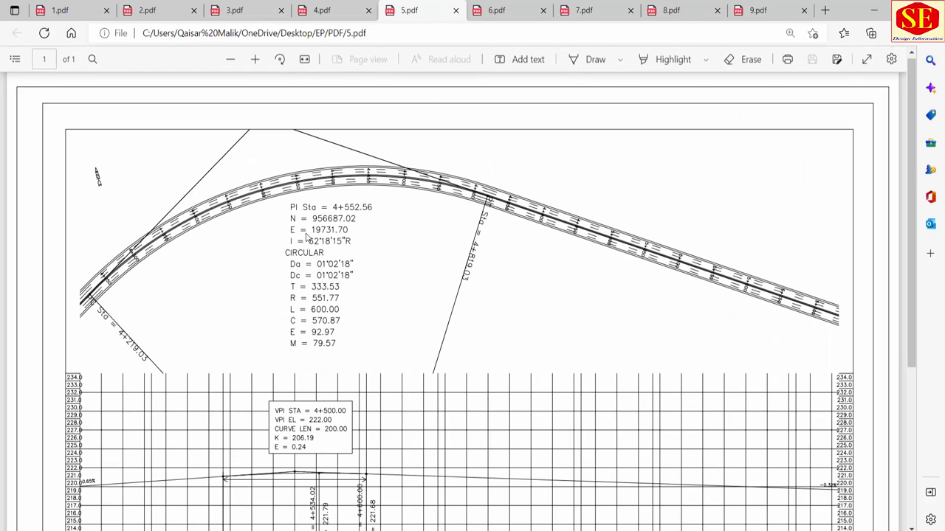
click(505, 10)
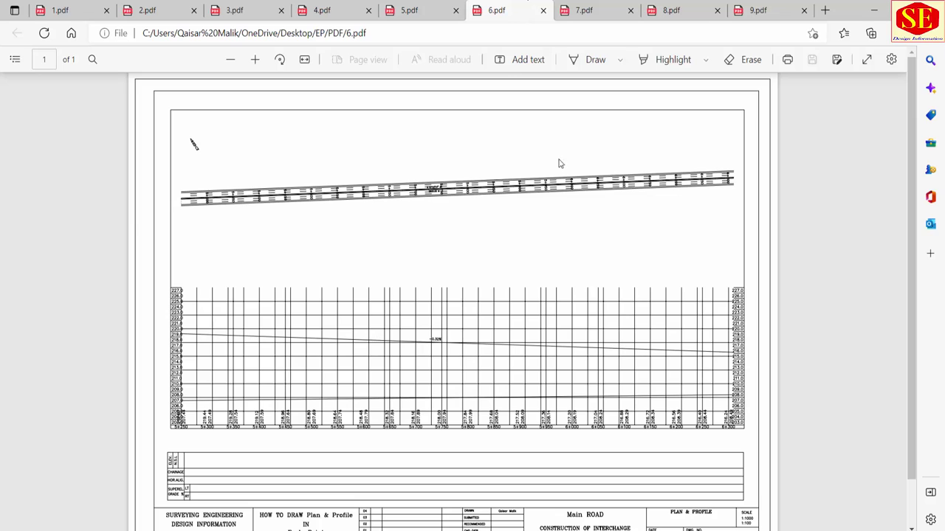
click(585, 12)
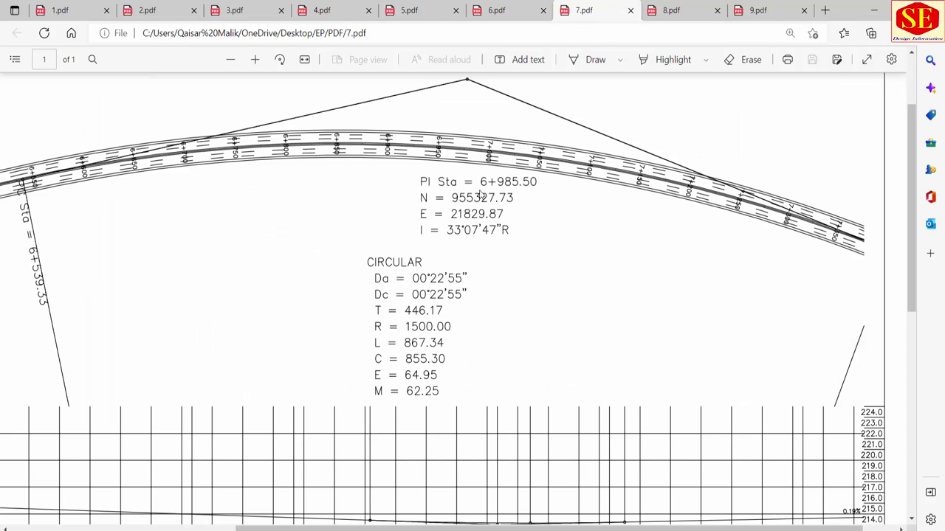
click(673, 6)
click(749, 10)
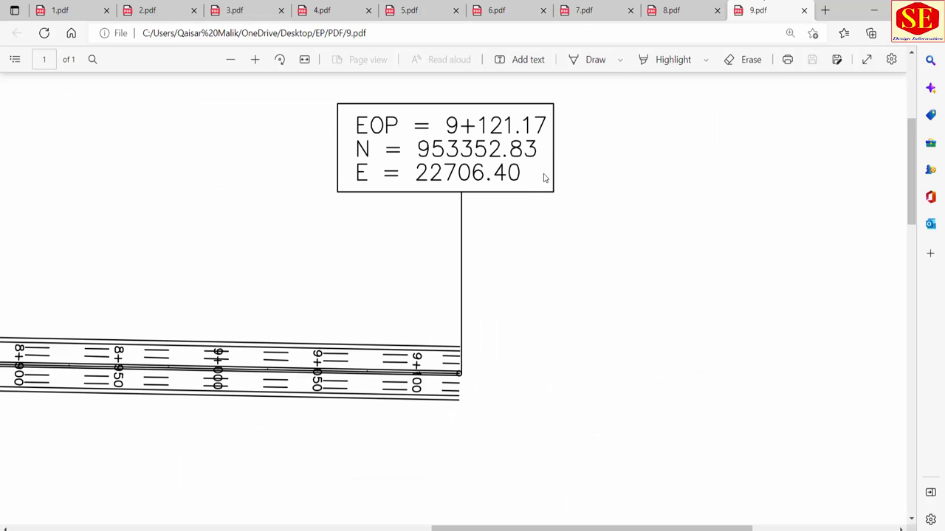
ctrl+scroll(557, 277, down, 5)
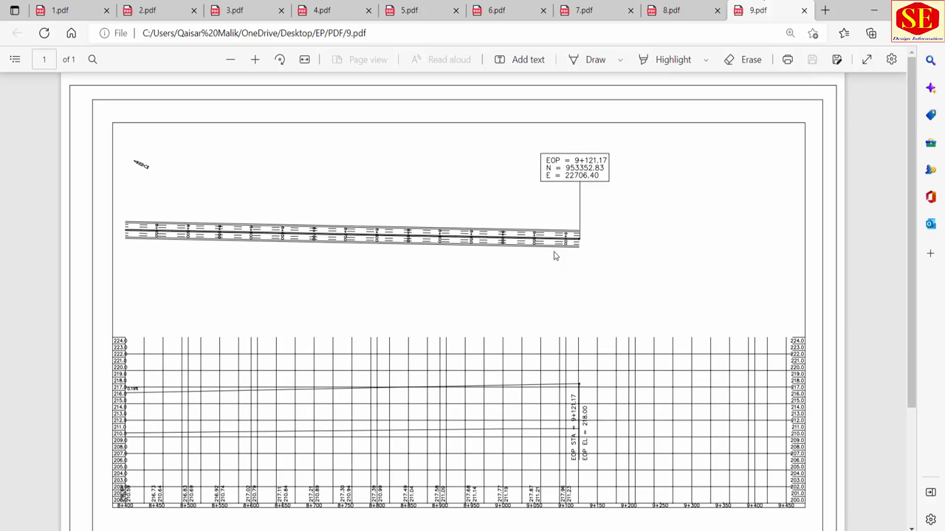
key(alt+Tab)
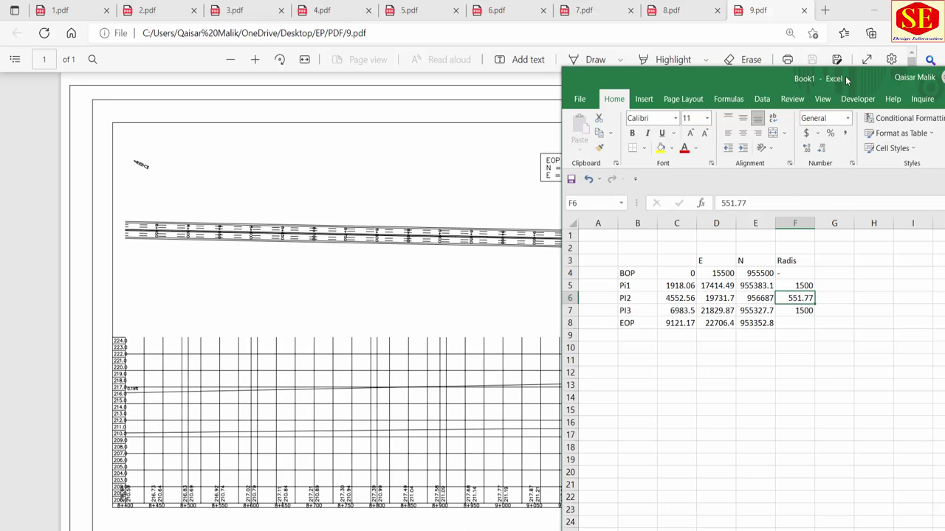
Step: Maximize Excel and select the B4:F8 coordinate table to review it
drag(845, 76, 520, 97)
click(705, 96)
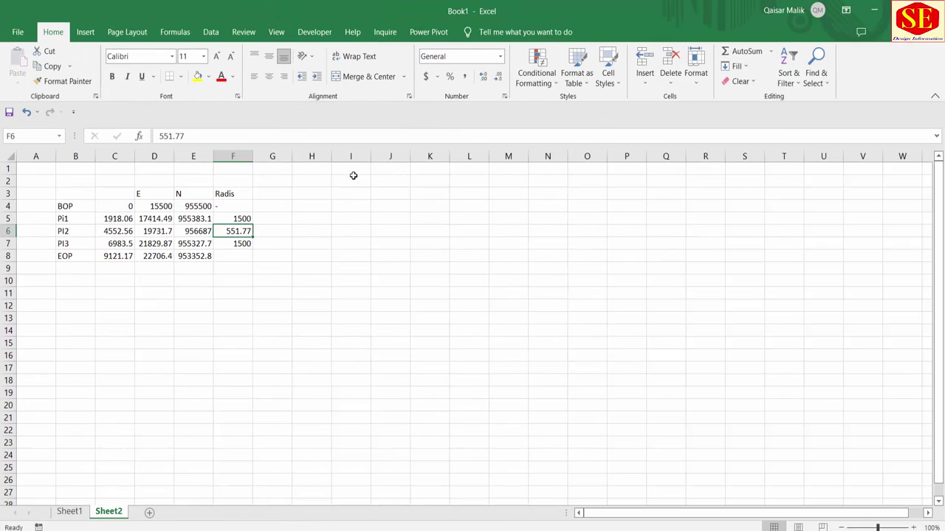
click(118, 319)
drag(64, 206, 249, 254)
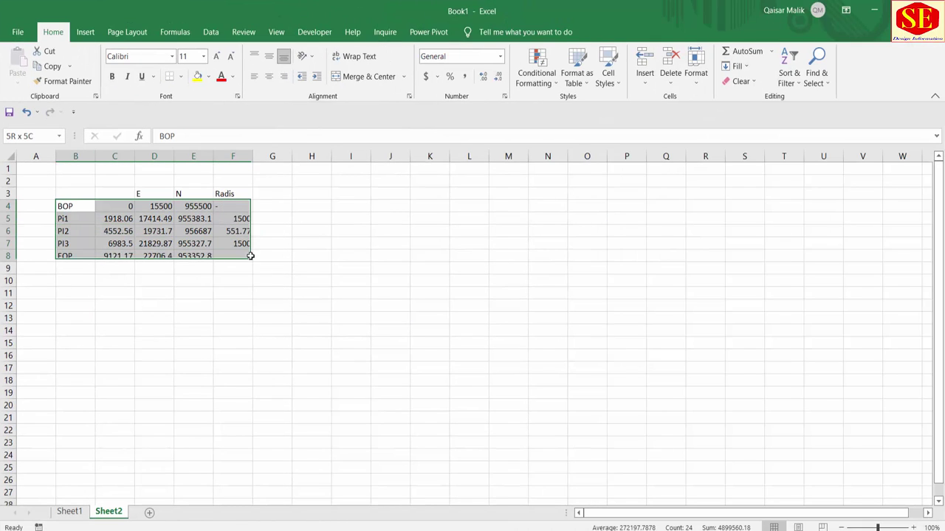
click(155, 231)
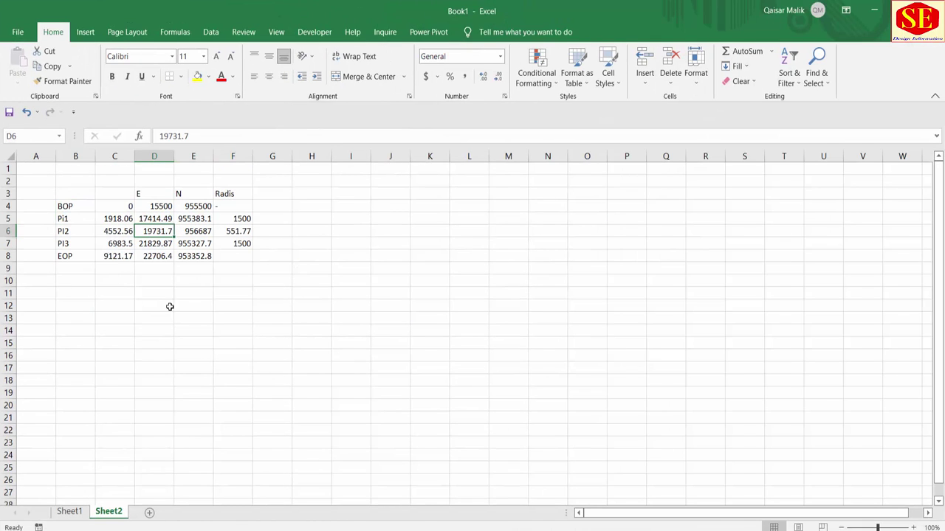
click(173, 306)
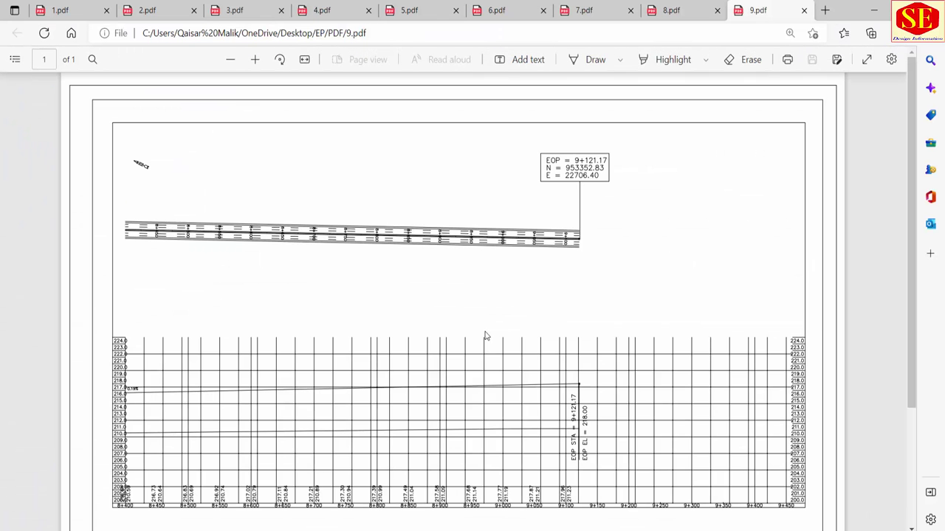
scroll(485, 333, down, 3)
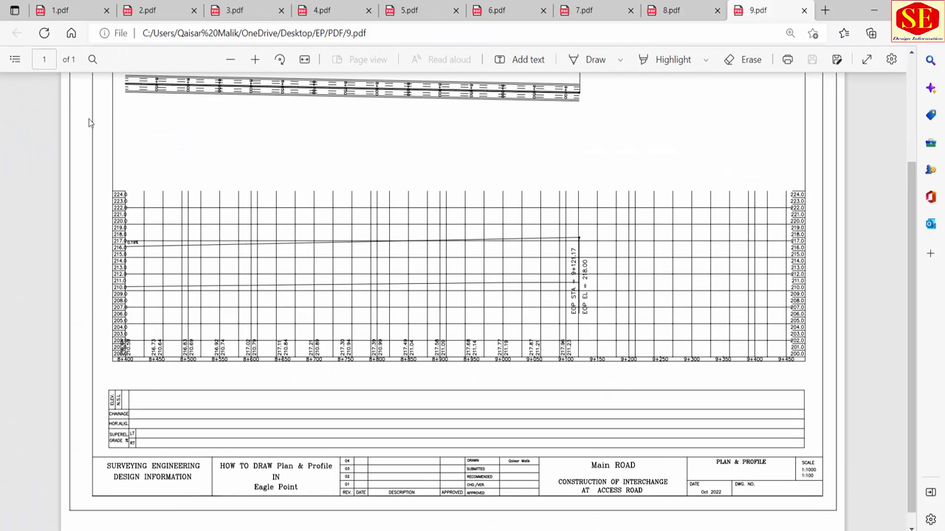
Step: Glance at 1.pdf, then select C1:F2 for a horizontal curve heading
click(64, 6)
scroll(363, 287, down, 2)
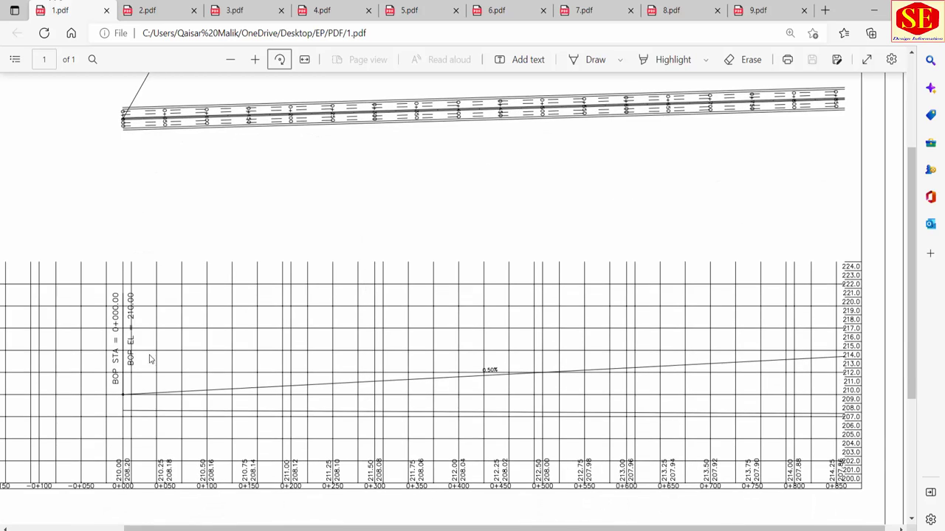
ctrl+scroll(99, 360, up, 2)
ctrl+scroll(91, 347, up, 1)
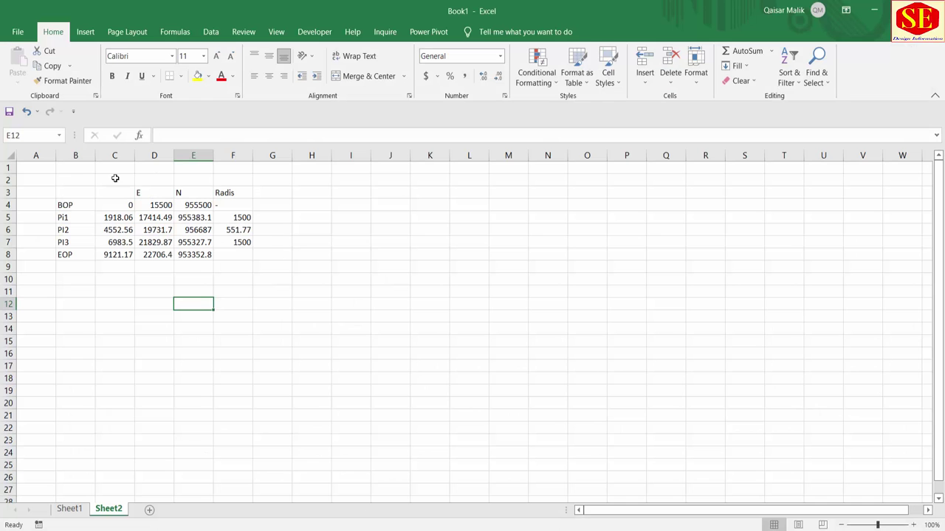
drag(115, 177, 232, 170)
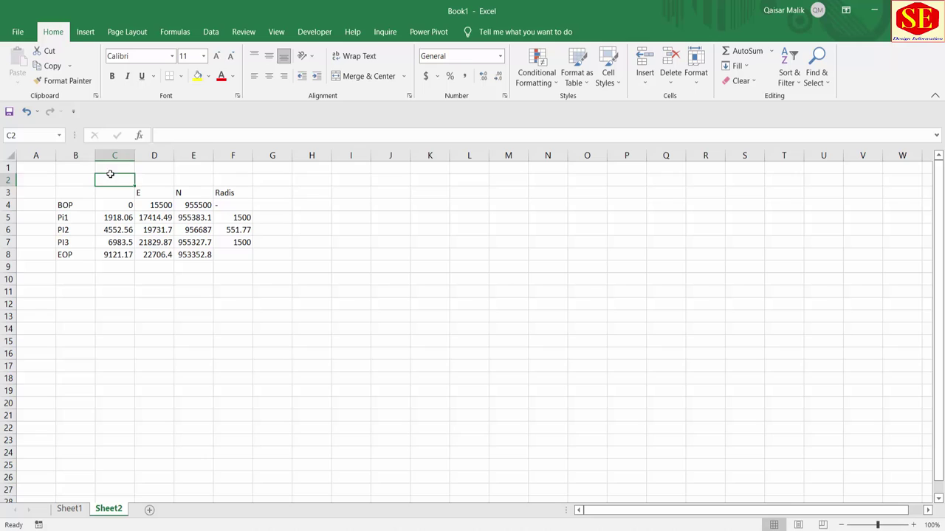
Step: Merge and centre C1:F2 with the heading 'H Curve'
click(333, 76)
text(H Curv)
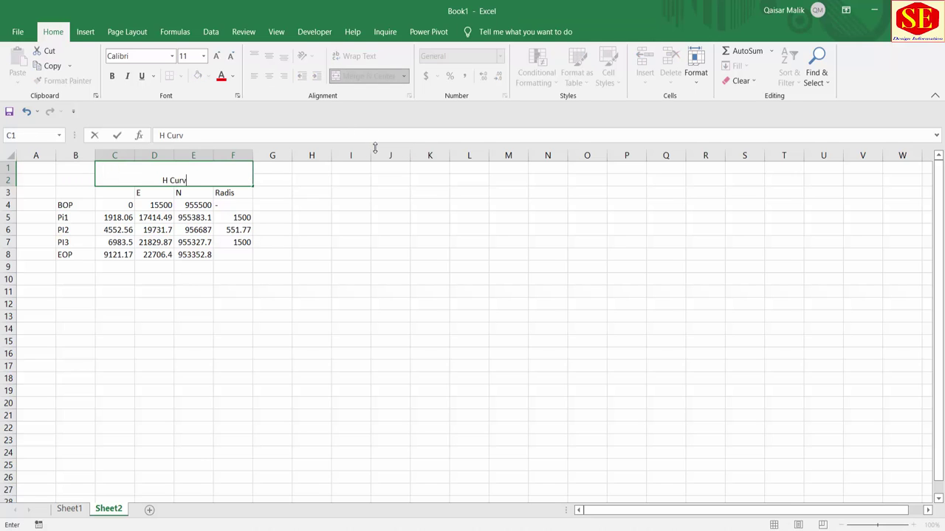
text(e)
click(433, 276)
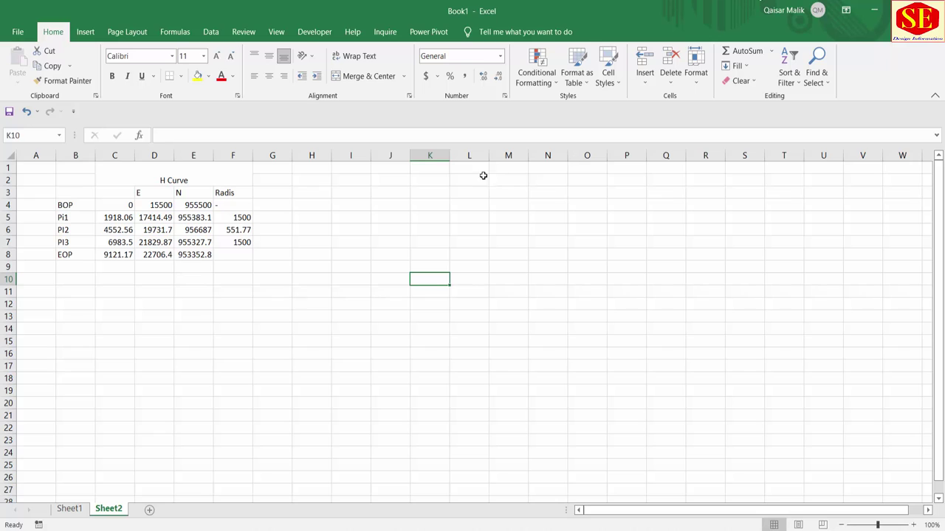
Step: Merge and centre B13:E14 with the heading 'V Curves', then restore the workbook window over the PDF
drag(70, 318, 200, 329)
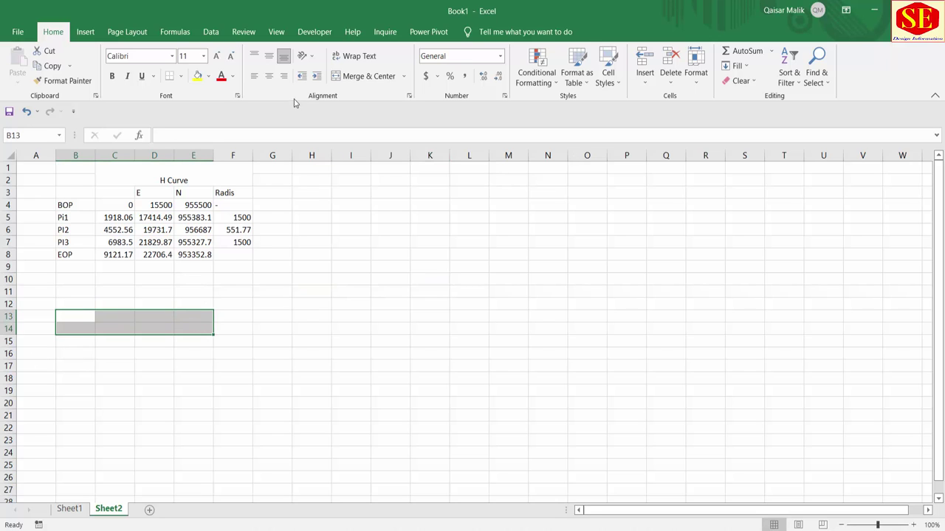
click(332, 76)
text(V C)
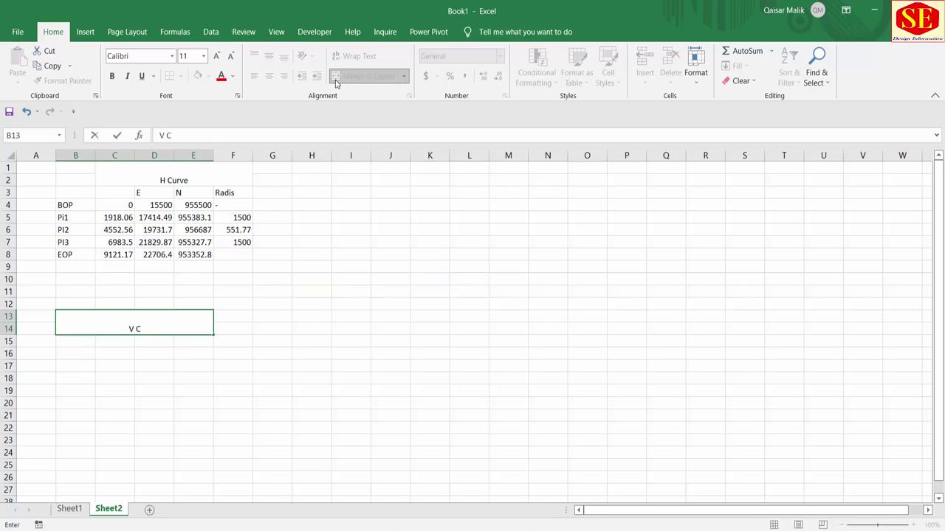
text(urves)
click(183, 330)
click(101, 352)
mouse_move(461, 11)
mouse_down()
mouse_move(462, 109)
mouse_move(527, 72)
mouse_up()
Step: Enter the BOP row at B15 with station 0 and elevation 210, then return to the profile PDF
click(382, 392)
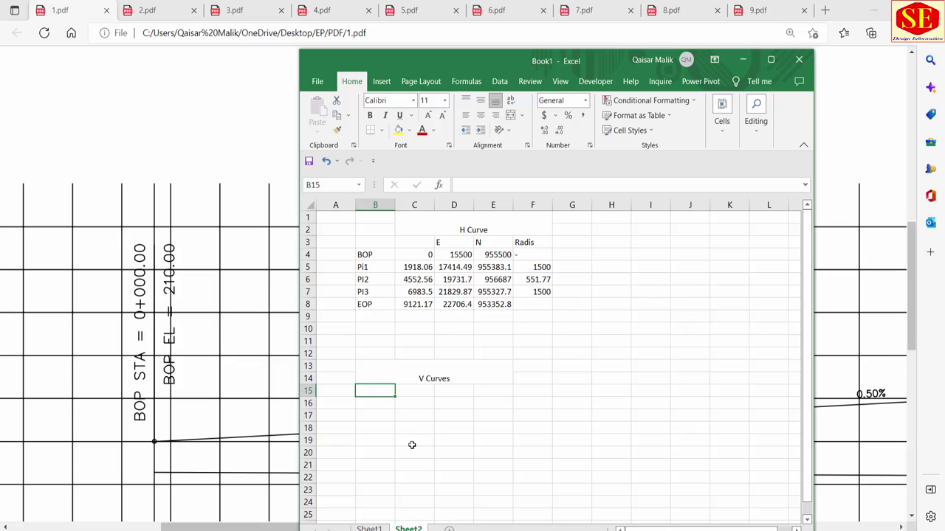
text(BOP)
click(408, 387)
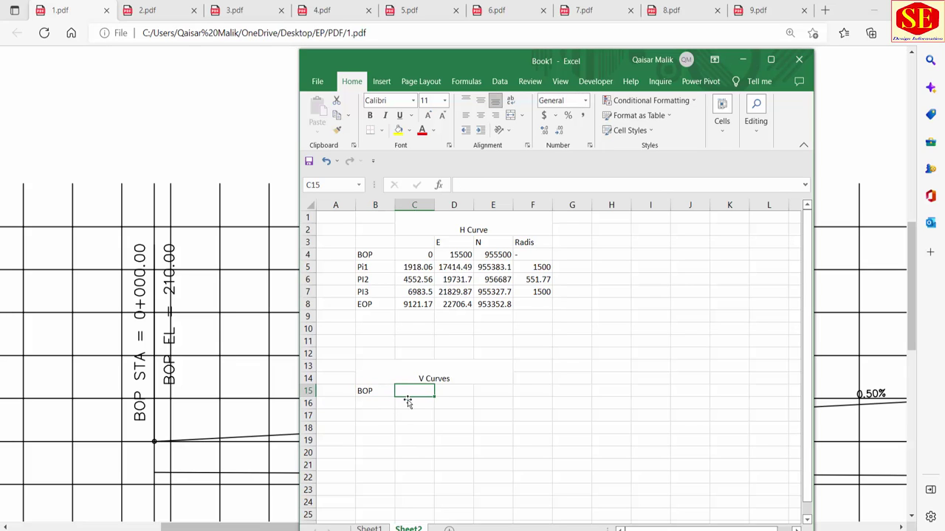
text(0)
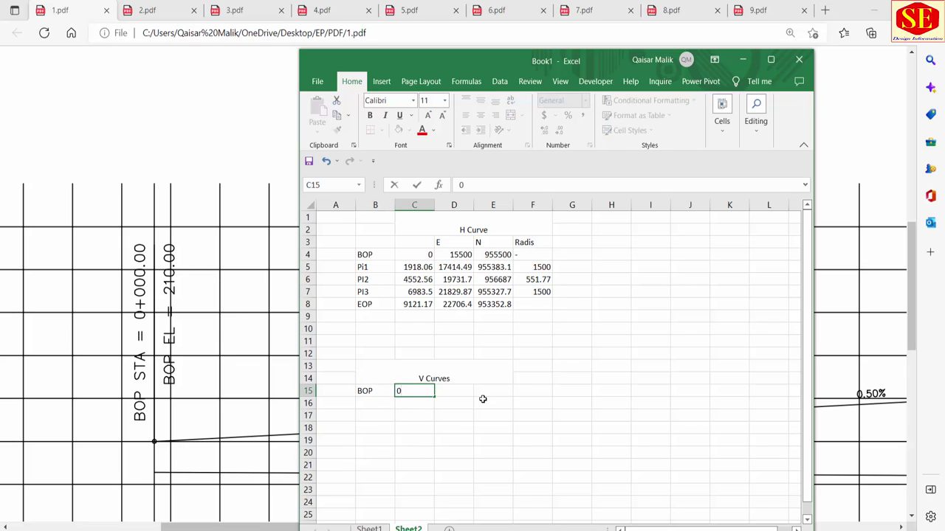
click(464, 388)
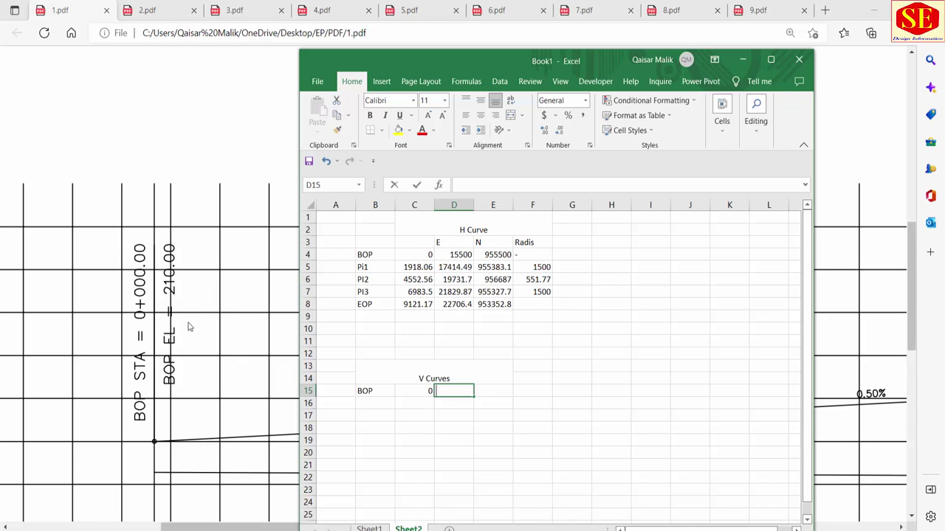
text(210.000)
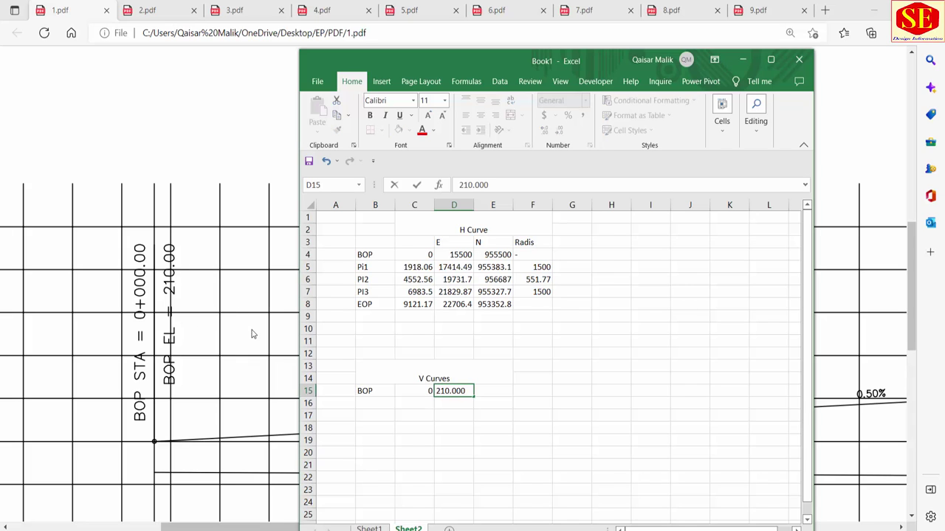
click(255, 334)
key(alt+Tab)
key(Return)
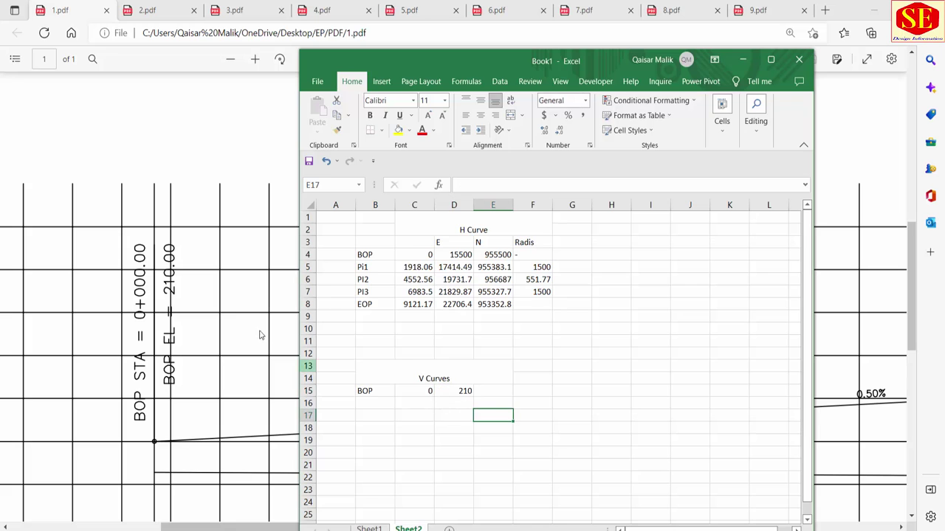
click(261, 333)
ctrl+scroll(288, 232, down, 1)
Step: View the second profile sheet, 2.pdf, for the VPI.1 data, then return to Excel
ctrl+scroll(304, 290, down, 2)
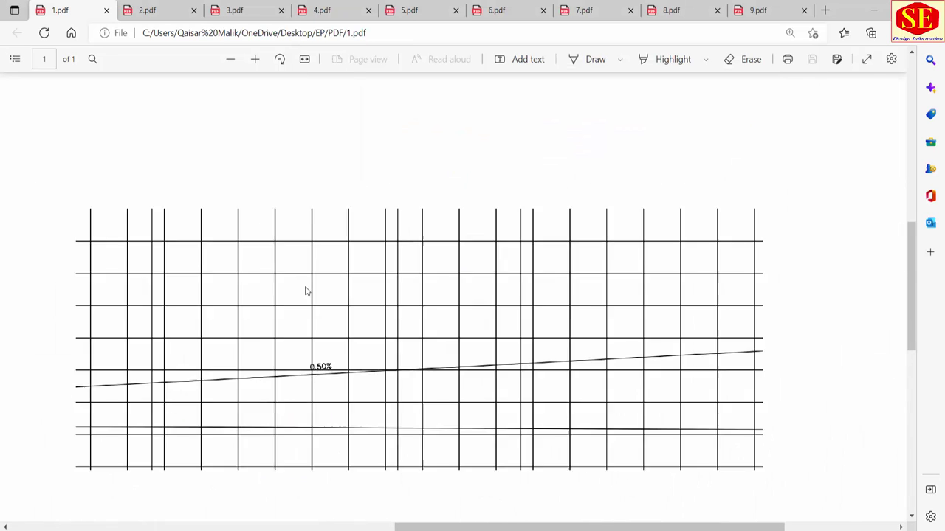
ctrl+scroll(304, 290, down, 1)
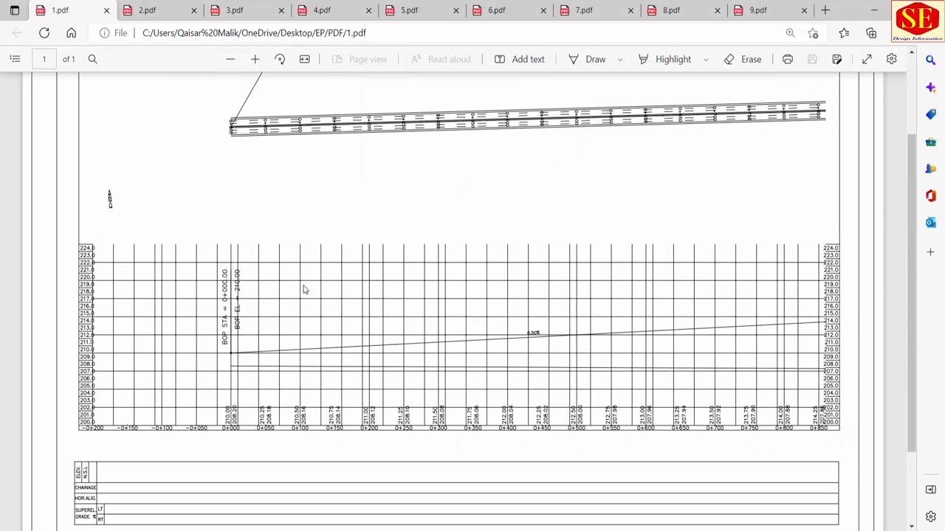
click(178, 9)
ctrl+scroll(198, 330, up, 2)
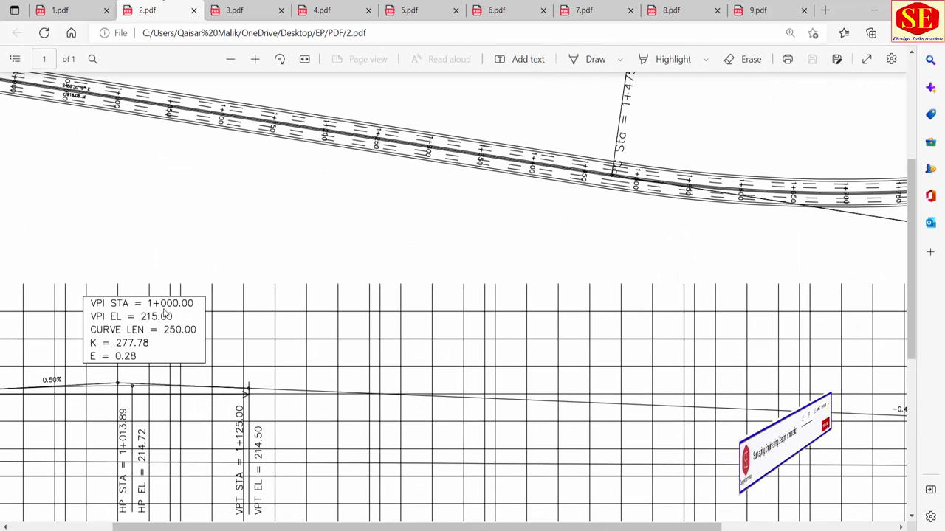
key(alt+Tab)
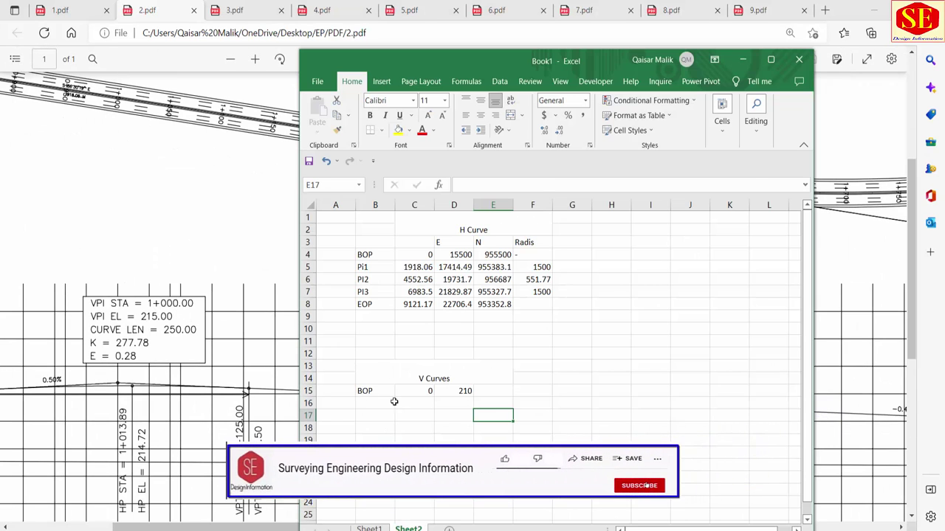
Step: Enter the VPI.1 row in B16:E16: station 1000, elevation 215, curve length 250
click(375, 403)
text(V)
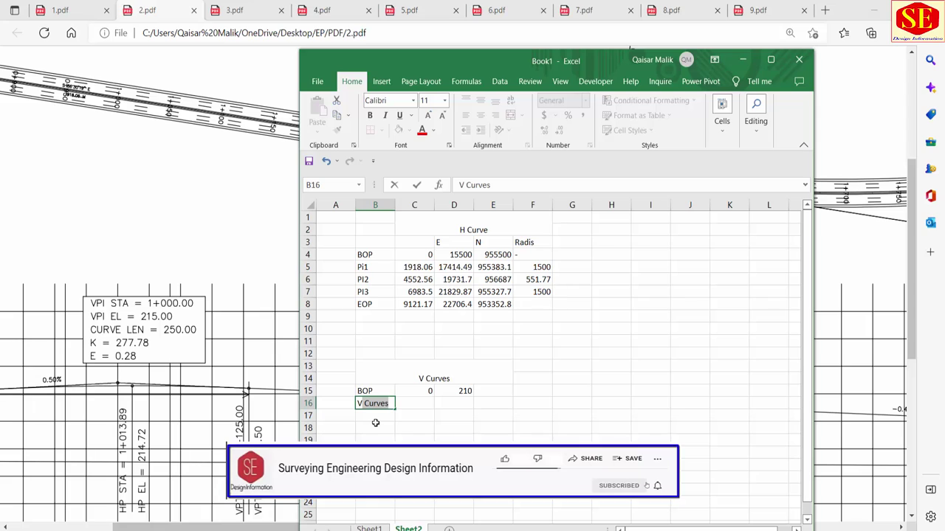
text(VPI)
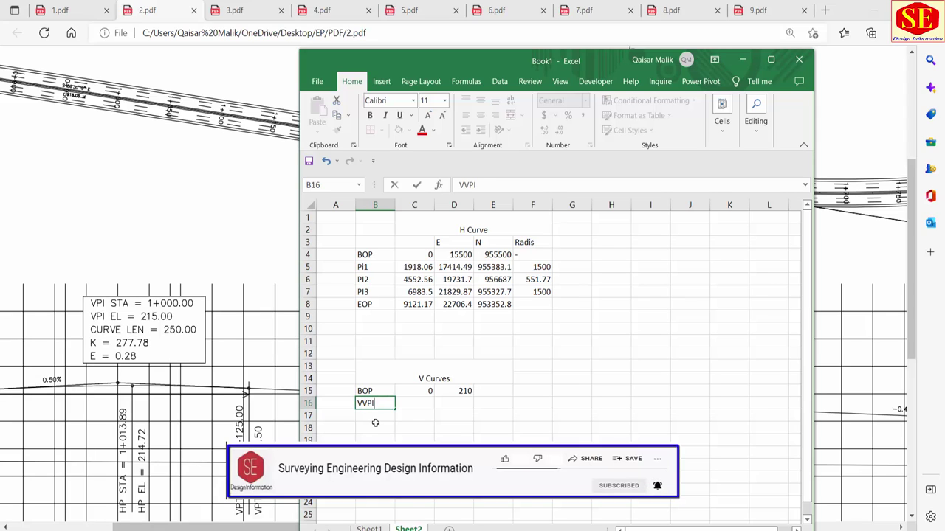
key(BackSpace)
key(BackSpace)
key(BackSpace)
text(V)
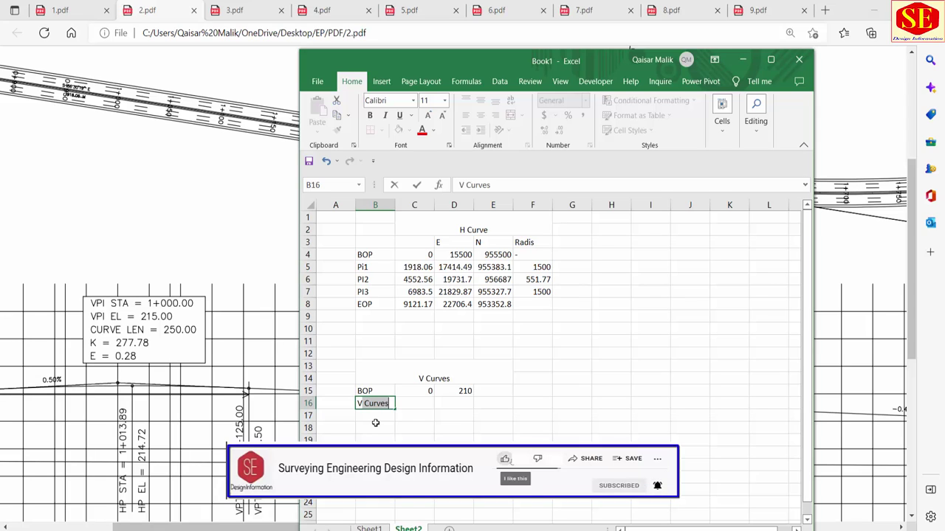
text(PI)
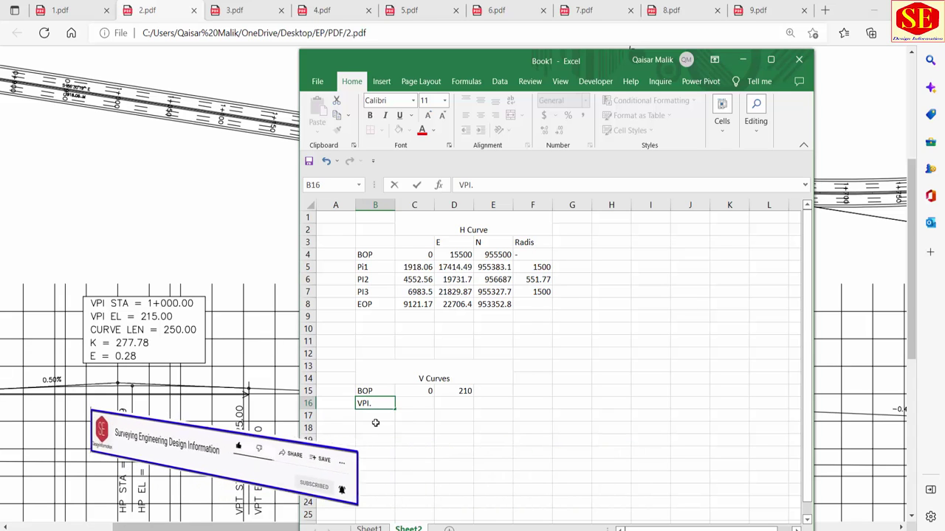
text(.)
key(Tab)
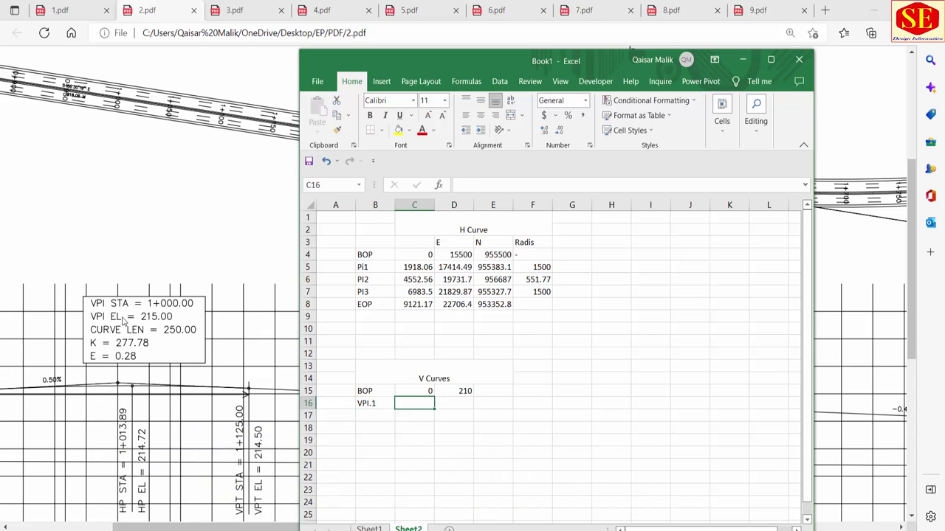
text(1000)
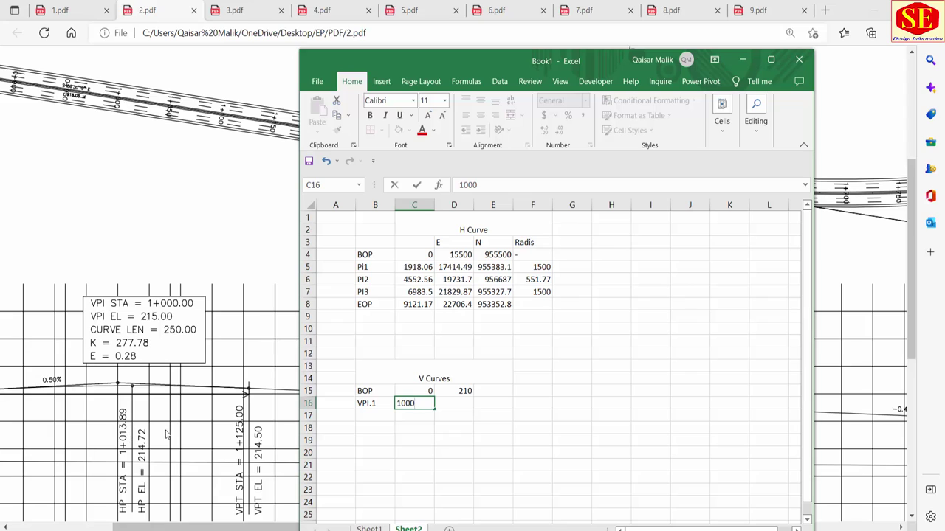
key(Tab)
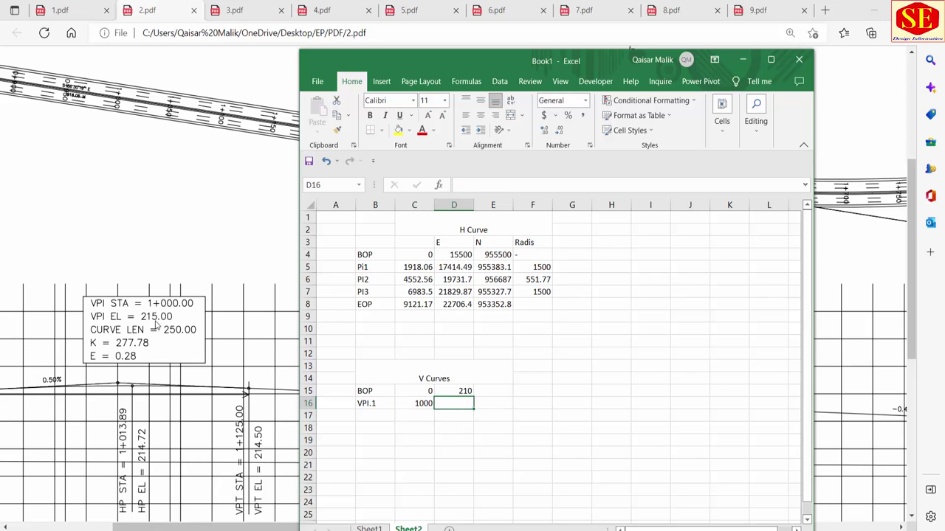
text(215.00)
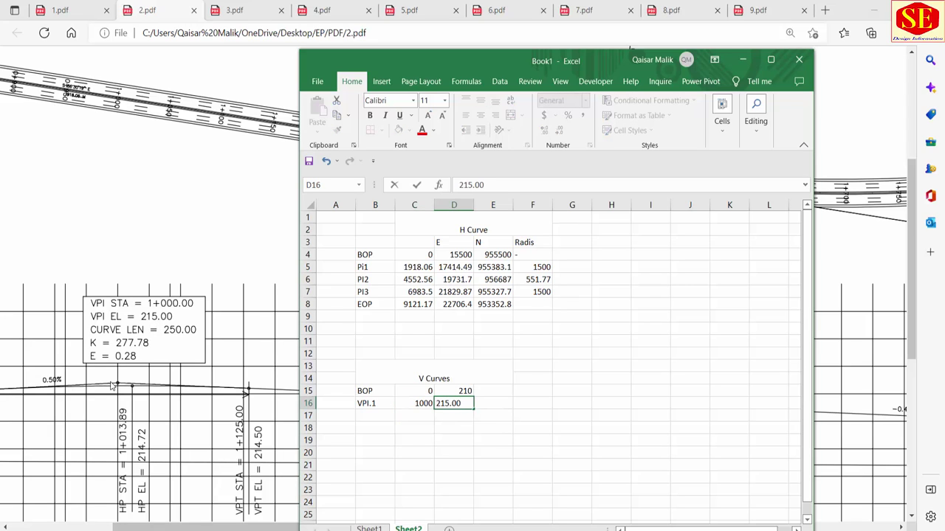
click(509, 403)
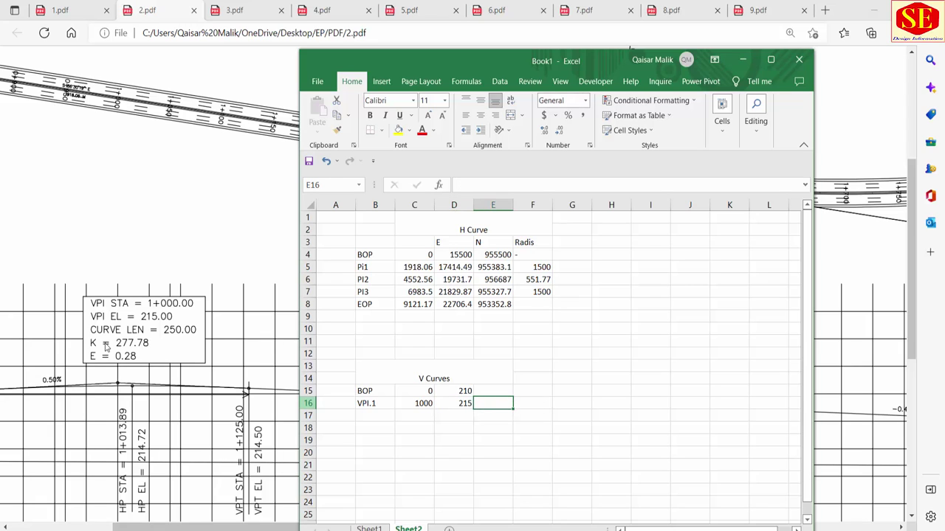
text(25)
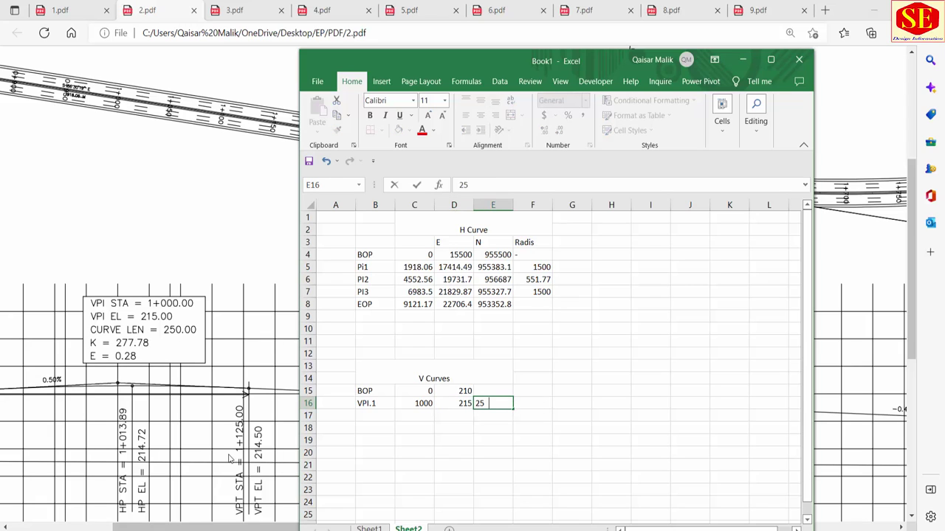
text(0)
click(423, 391)
key(Right)
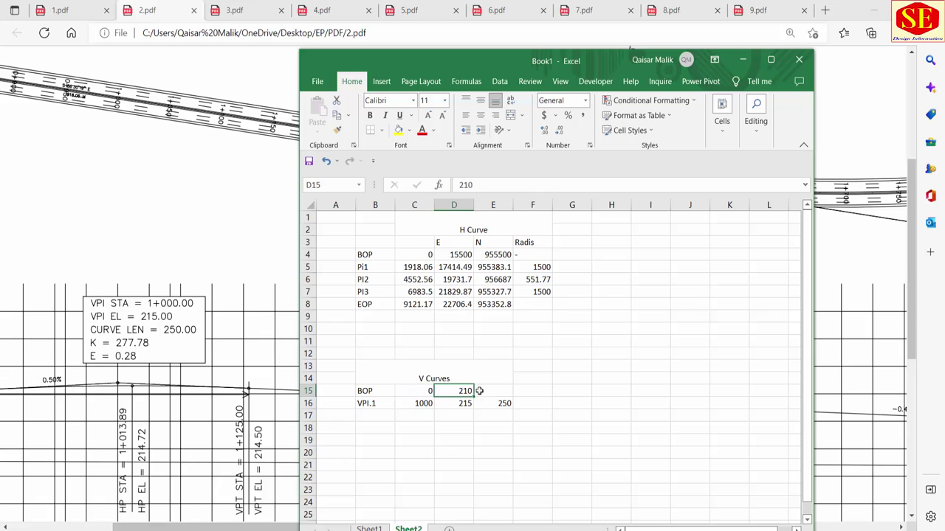
key(Right)
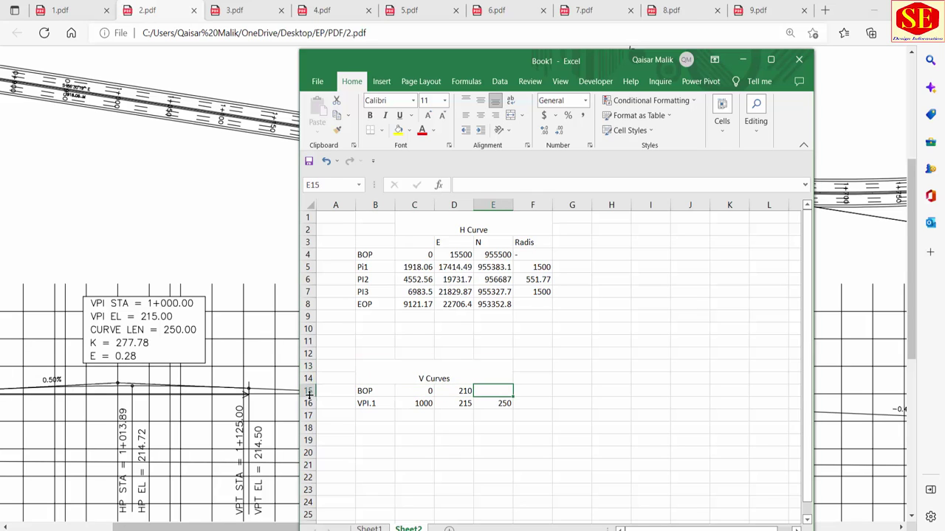
right_click(307, 390)
Step: Insert a blank row above BOP and label C15:E15 Station, Elevation and C Length
click(343, 301)
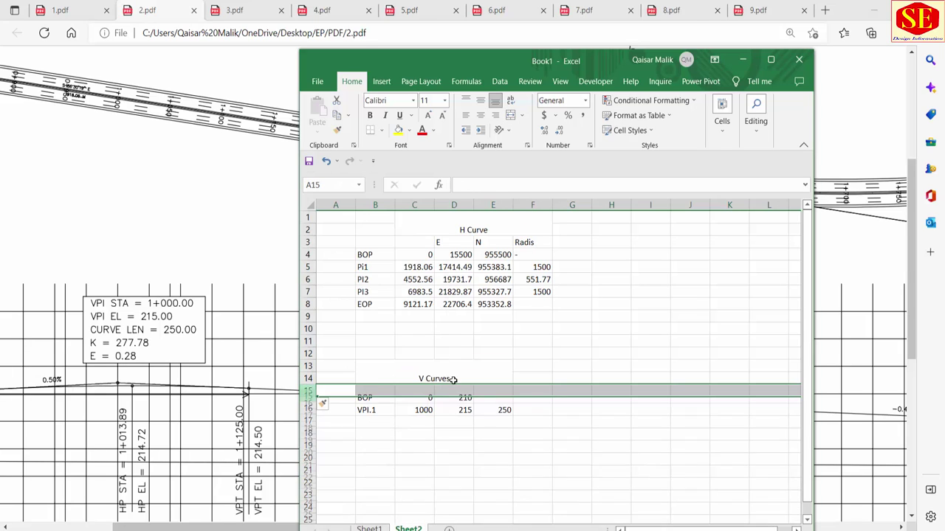
click(502, 391)
click(427, 391)
text(Stat)
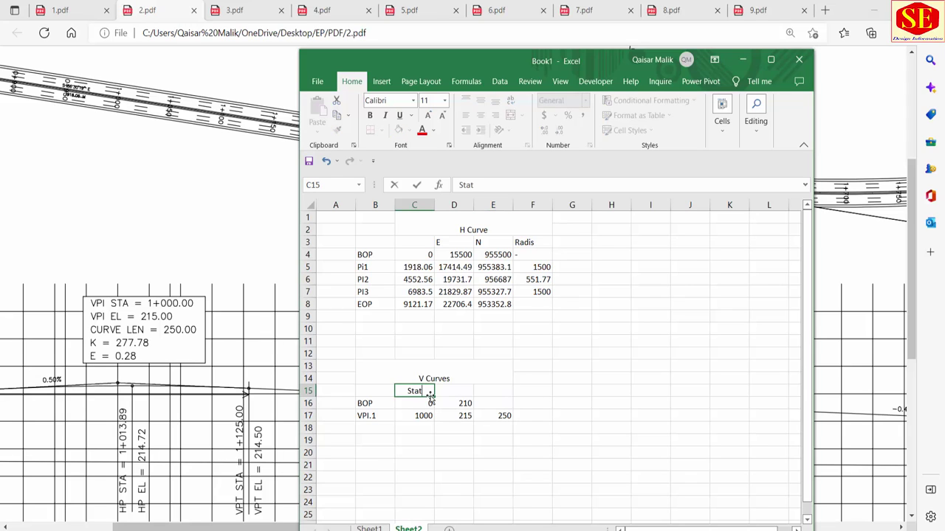
text(ion)
click(472, 390)
text(Ele)
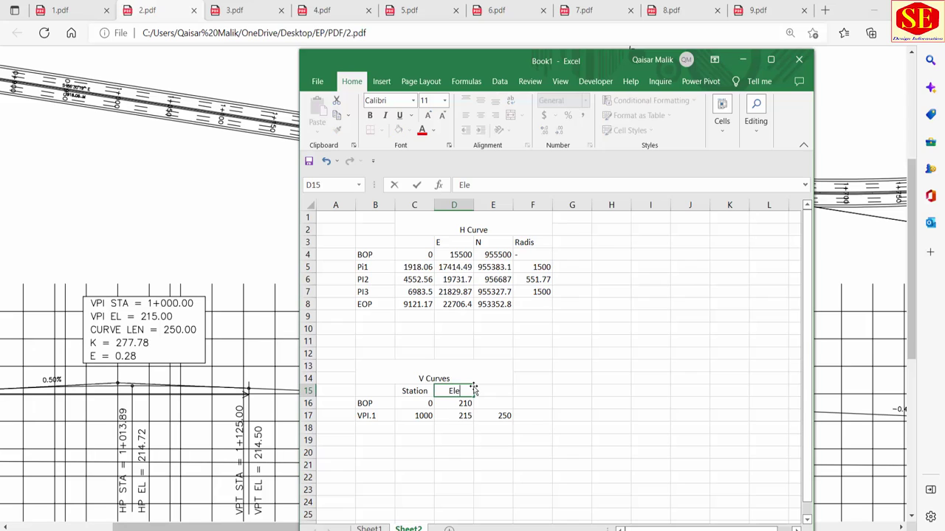
text(vation)
click(500, 392)
text(C)
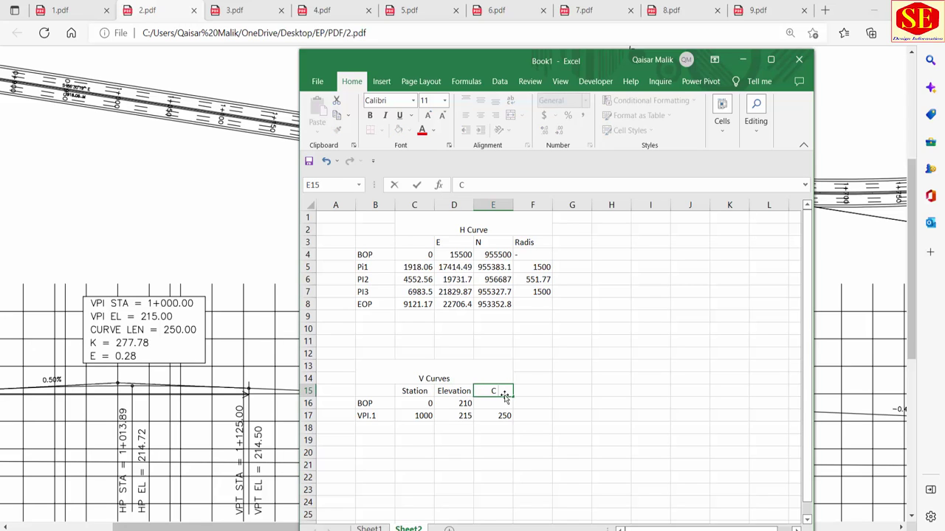
text( Length)
click(599, 408)
Step: Review the PI1, BOP and VPI.1 values, then bring the profile PDF back to the front
click(509, 414)
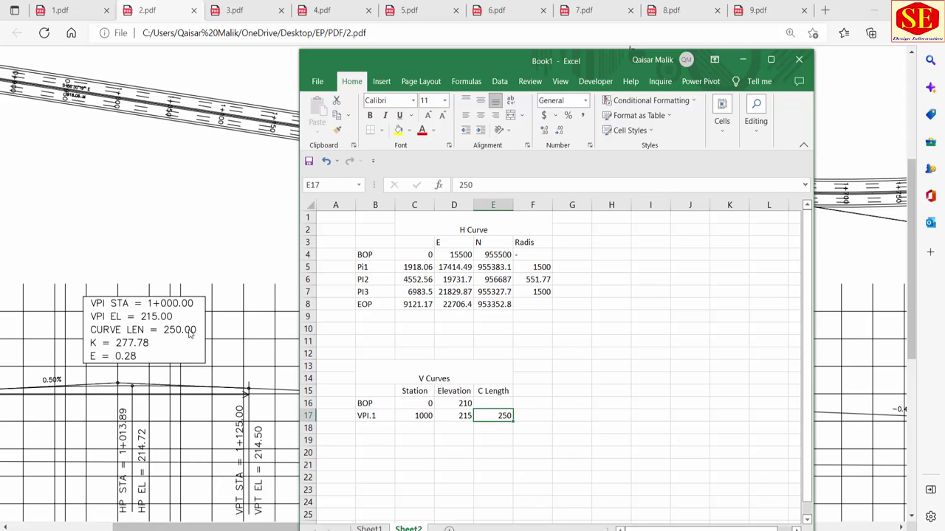
click(420, 415)
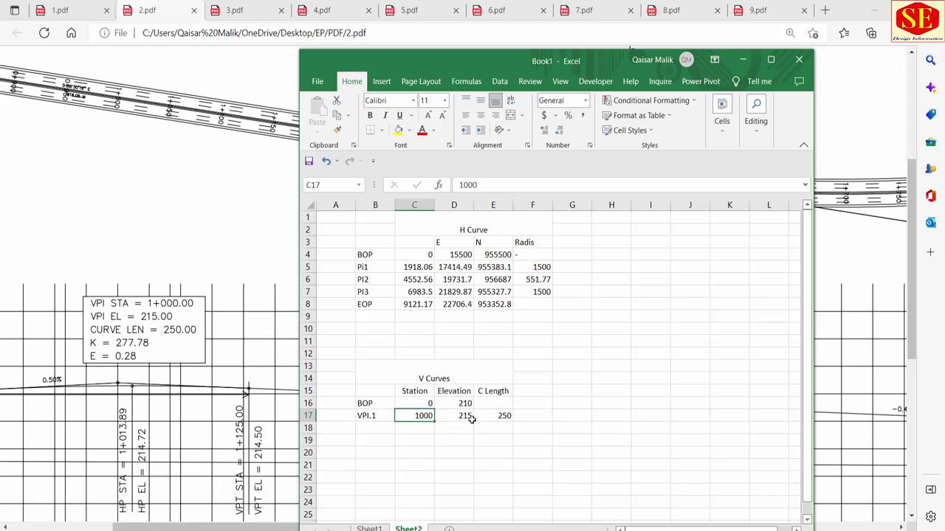
key(Right)
key(Right)
key(Right)
click(417, 266)
key(Right)
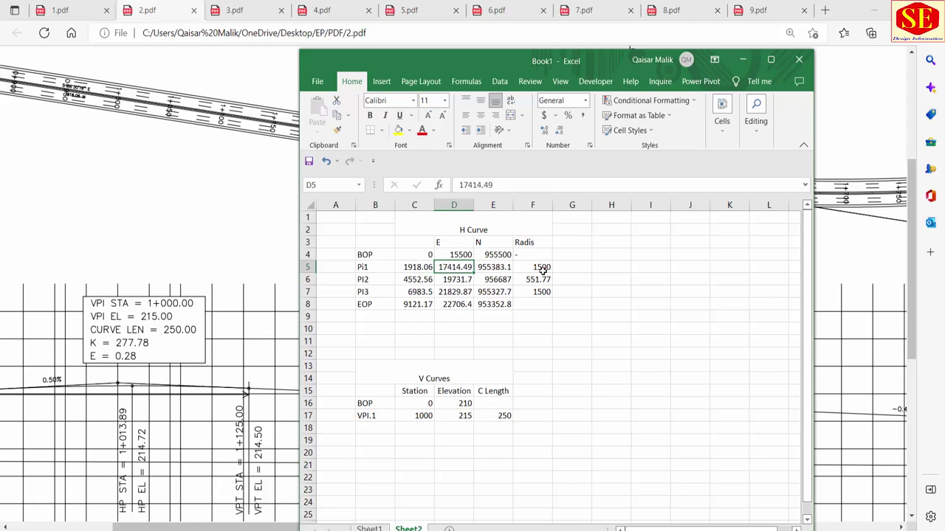
click(539, 268)
click(432, 406)
click(459, 403)
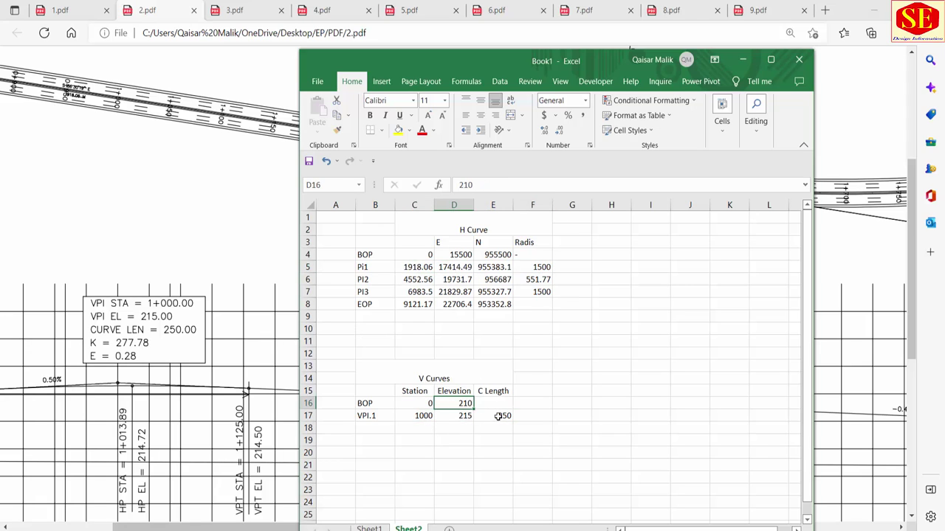
click(501, 416)
click(268, 211)
ctrl+scroll(389, 310, down, 3)
Step: Read the next VPI from 3.pdf, then bring Excel back beside the drawing
ctrl+scroll(433, 247, down, 2)
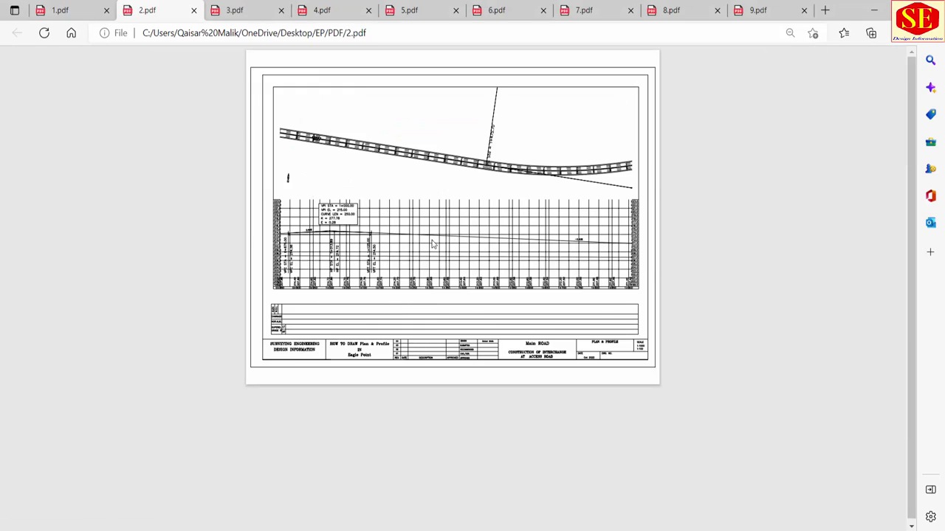
ctrl+scroll(432, 247, up, 1)
click(246, 11)
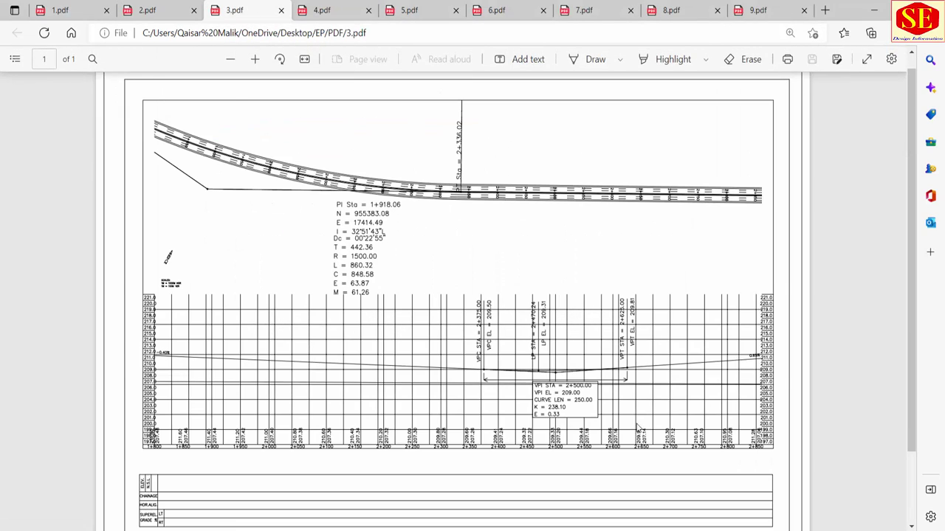
ctrl+scroll(635, 425, up, 2)
ctrl+scroll(635, 422, up, 1)
ctrl+scroll(611, 367, up, 1)
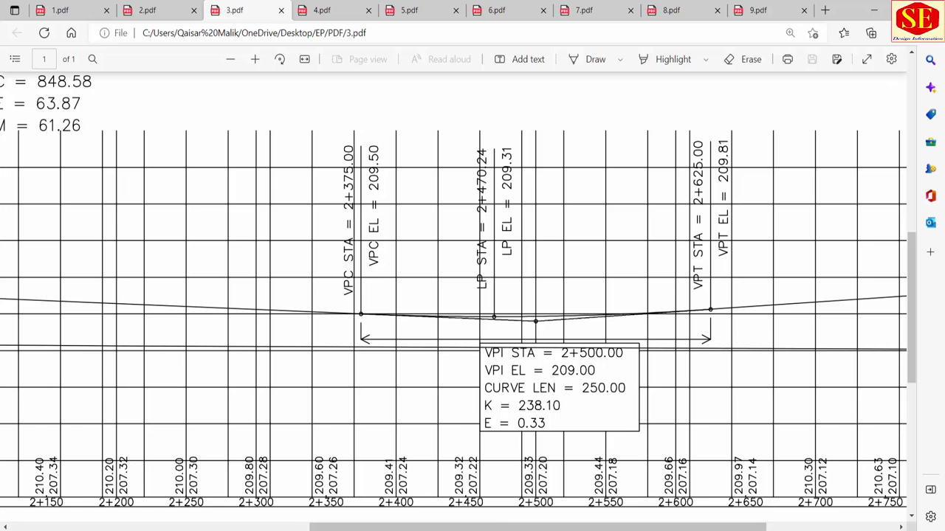
key(alt+Tab)
mouse_move(606, 64)
mouse_down()
mouse_move(314, 39)
mouse_move(298, 26)
mouse_up()
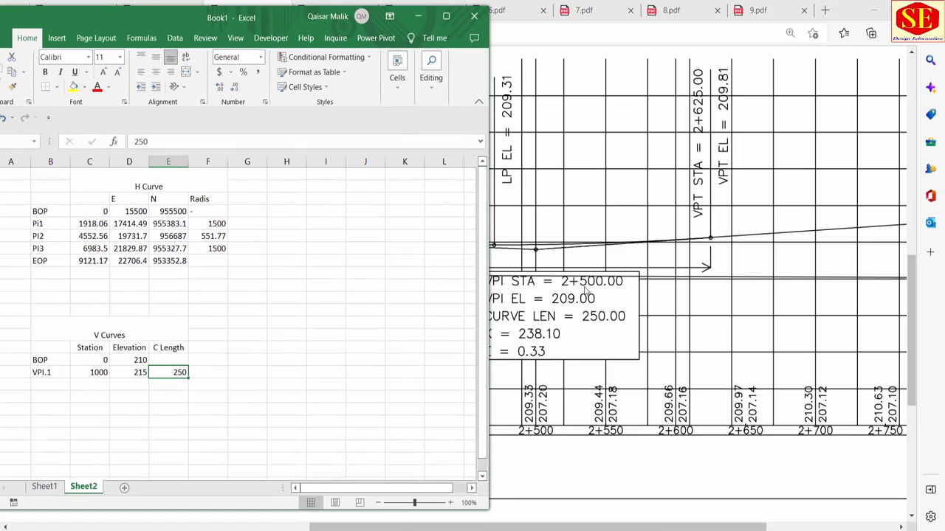
Step: Enter station 2500, elevation 209 and curve length 250 in row 18, then return to the PDF
click(78, 384)
text(250)
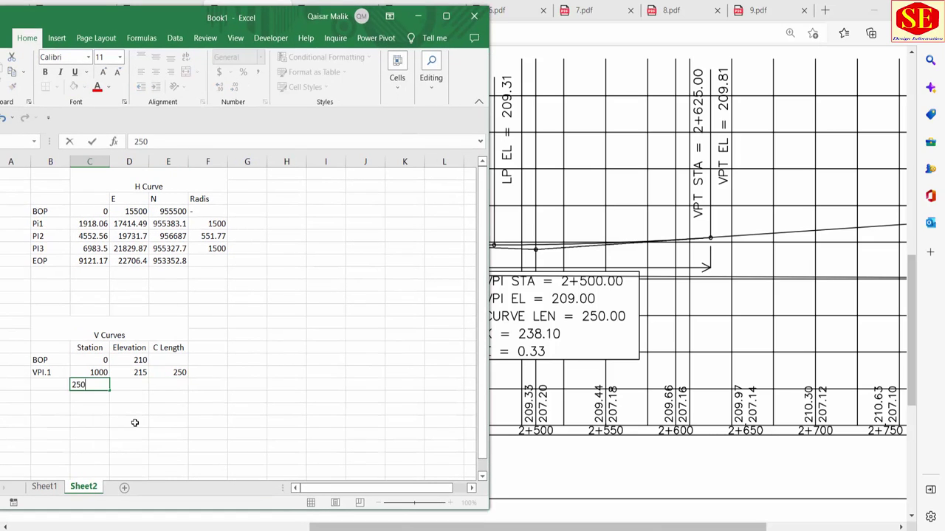
text(0)
click(133, 385)
mouse_move(512, 351)
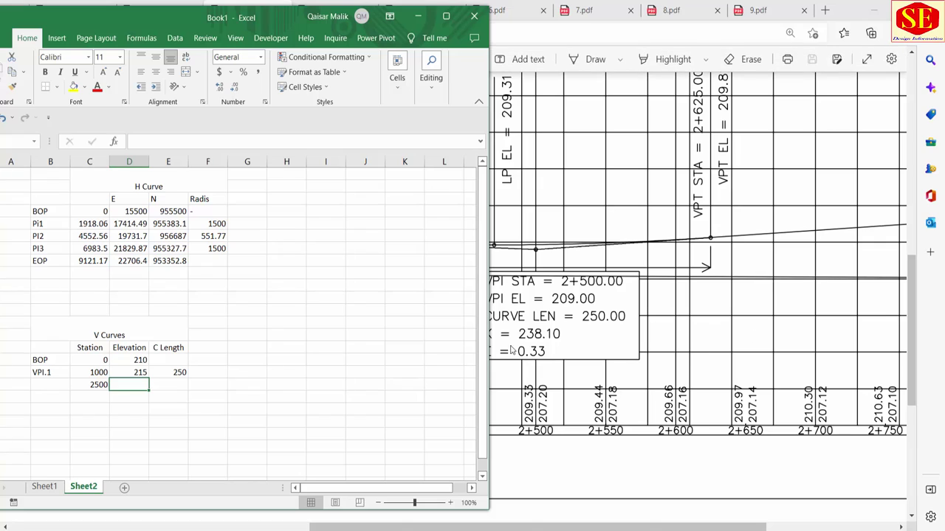
text(209)
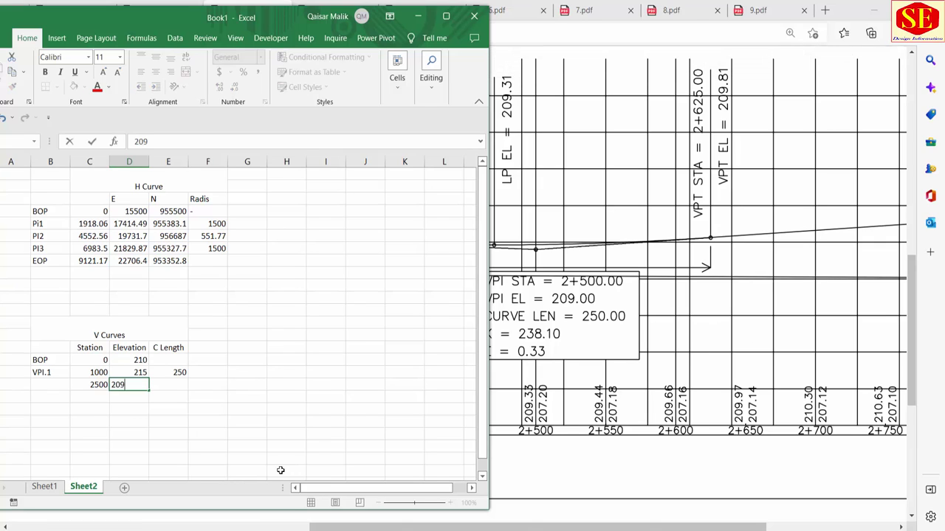
key(Tab)
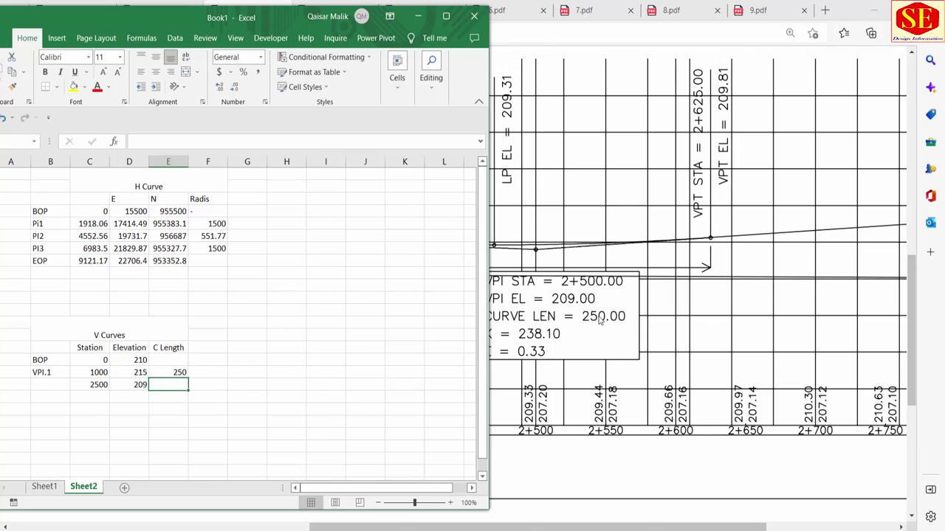
text(250)
key(Return)
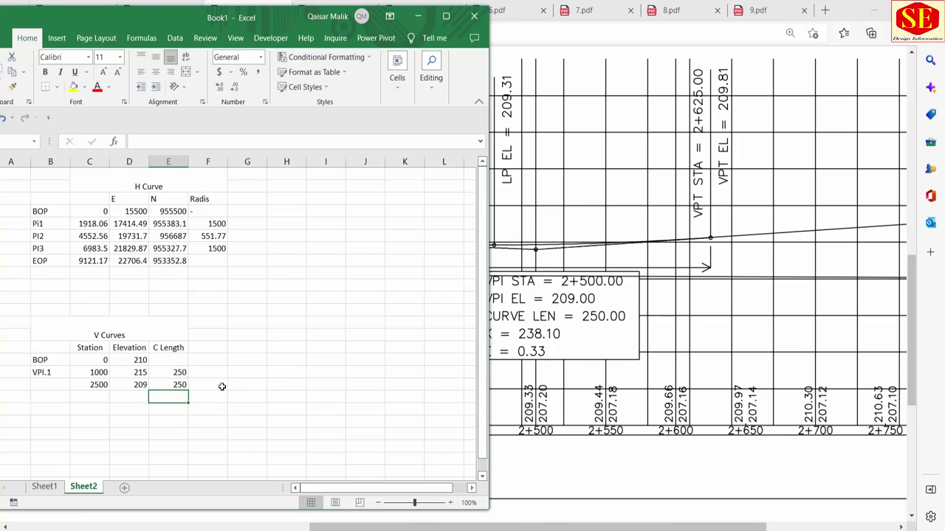
click(525, 336)
ctrl+scroll(525, 336, down, 2)
ctrl+scroll(575, 369, down, 2)
ctrl+scroll(606, 413, up, 2)
Step: Read the VPI data on 4.pdf and 5.pdf, then bring the workbook back alongside
scroll(605, 414, up, 2)
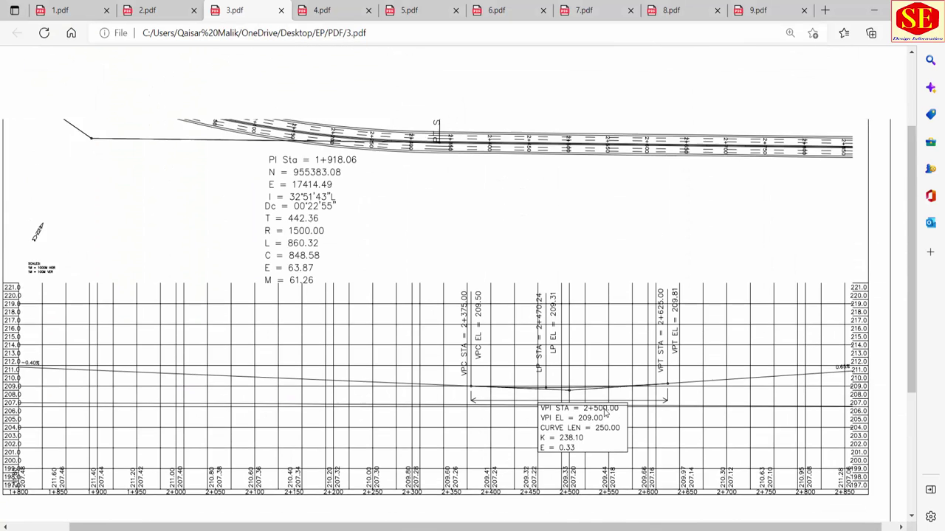
key(ctrl+Tab)
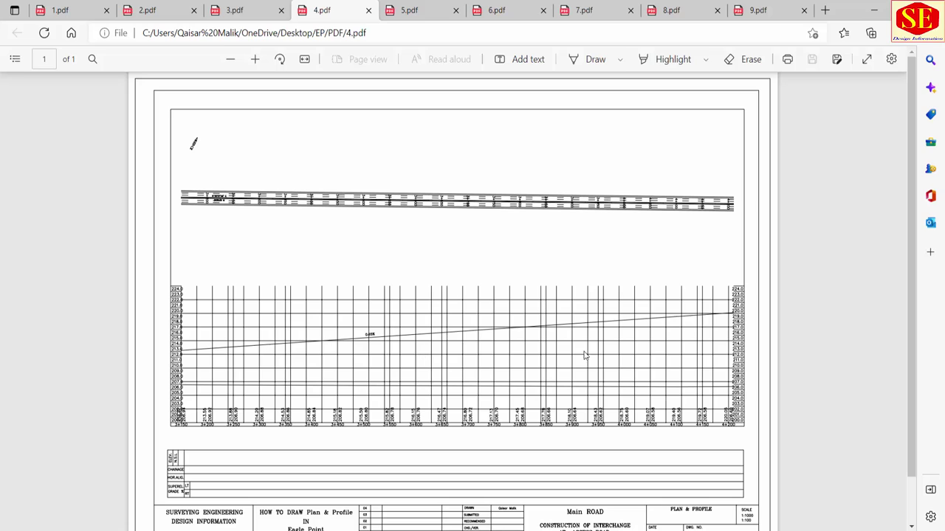
key(ctrl+Tab)
ctrl+scroll(342, 369, down, 2)
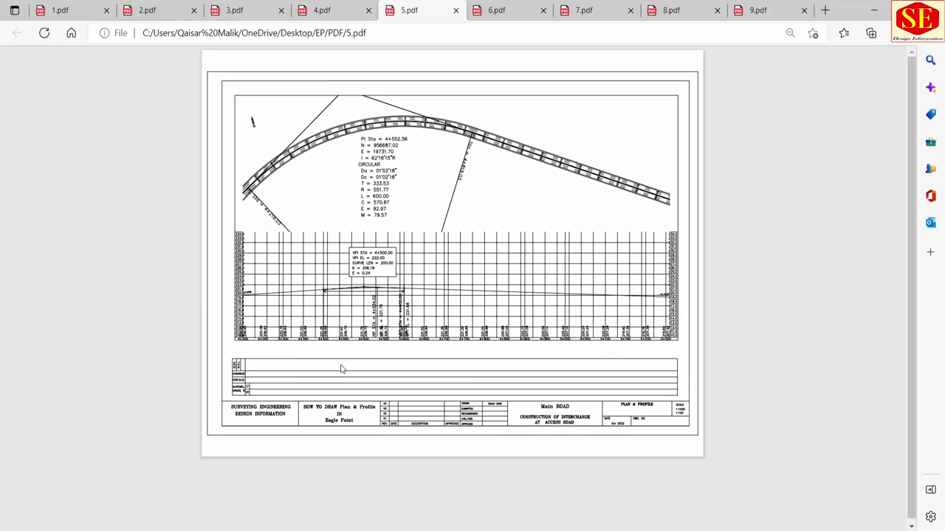
ctrl+scroll(367, 318, up, 2)
ctrl+scroll(259, 238, up, 2)
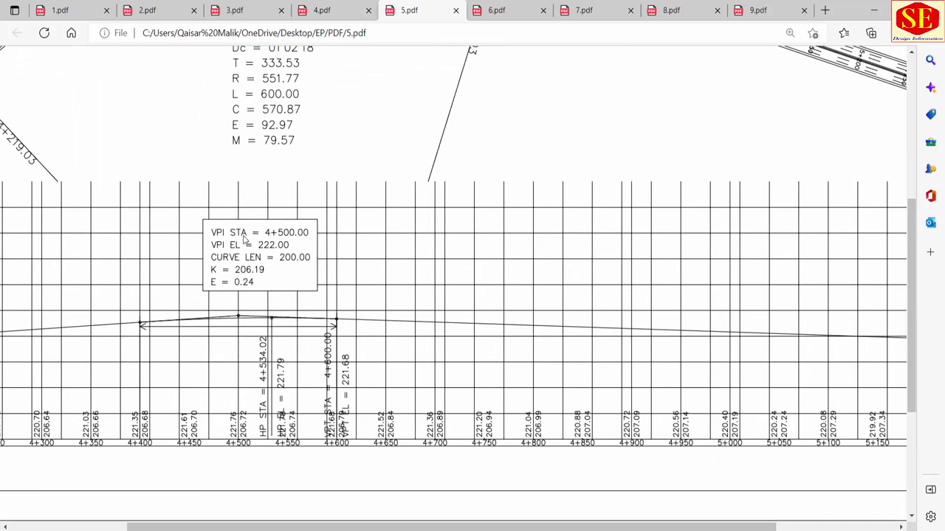
ctrl+scroll(260, 239, up, 2)
key(alt+Tab)
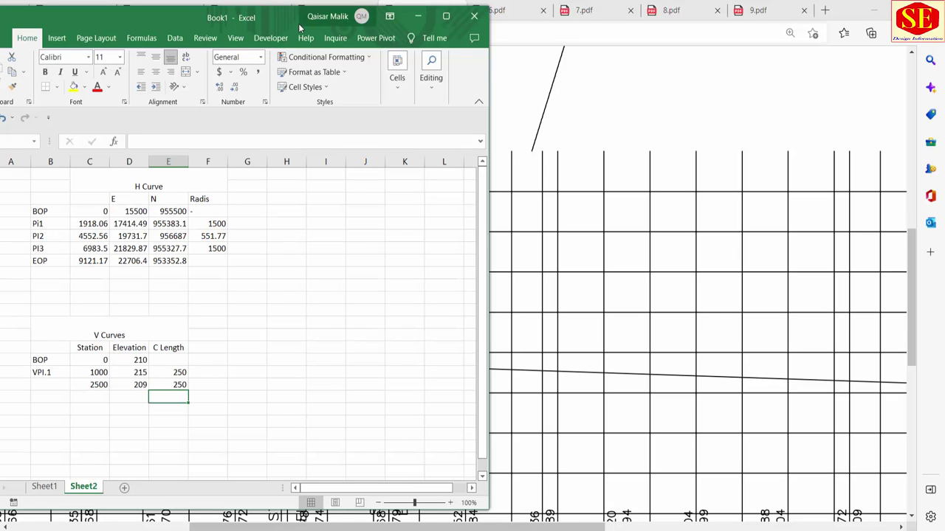
mouse_move(290, 27)
mouse_down()
mouse_move(729, 58)
mouse_move(707, 25)
mouse_up()
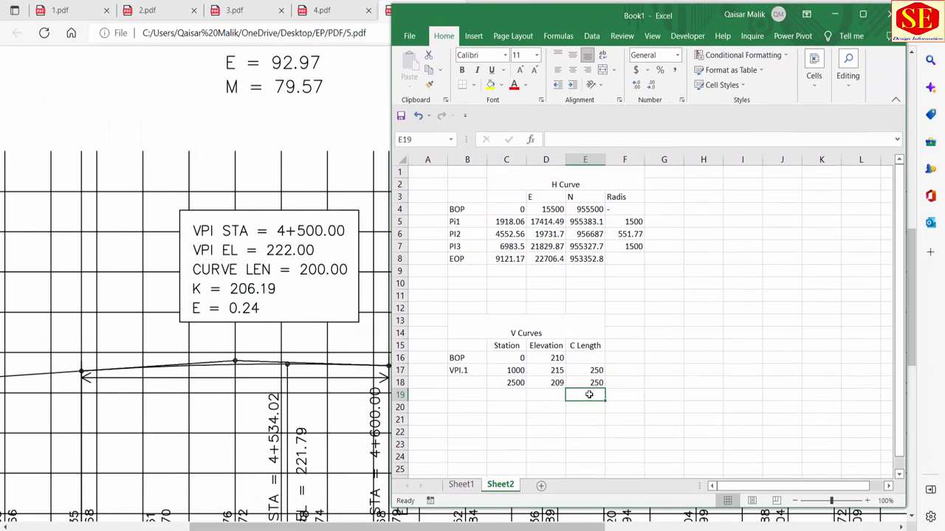
Step: Enter station 4500, elevation 222 and curve length 200 in row 19
click(507, 395)
text(4500)
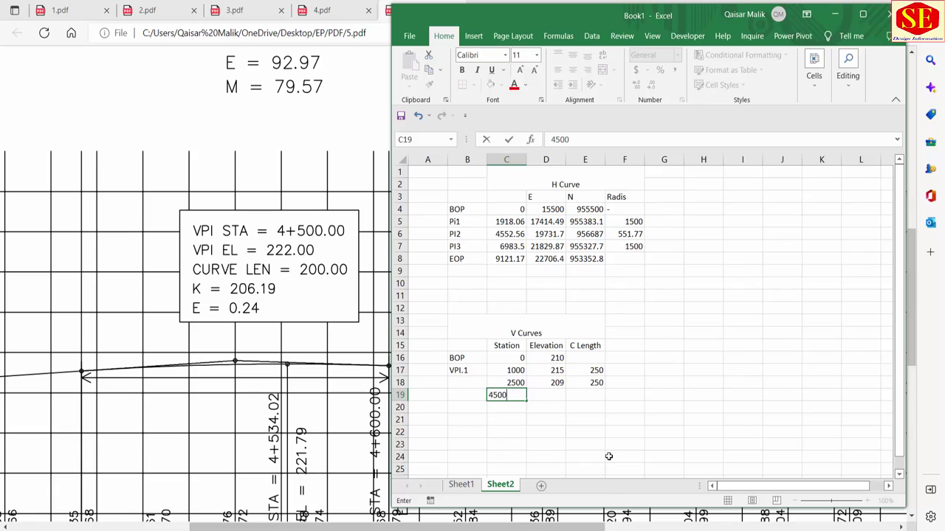
click(555, 395)
text(222)
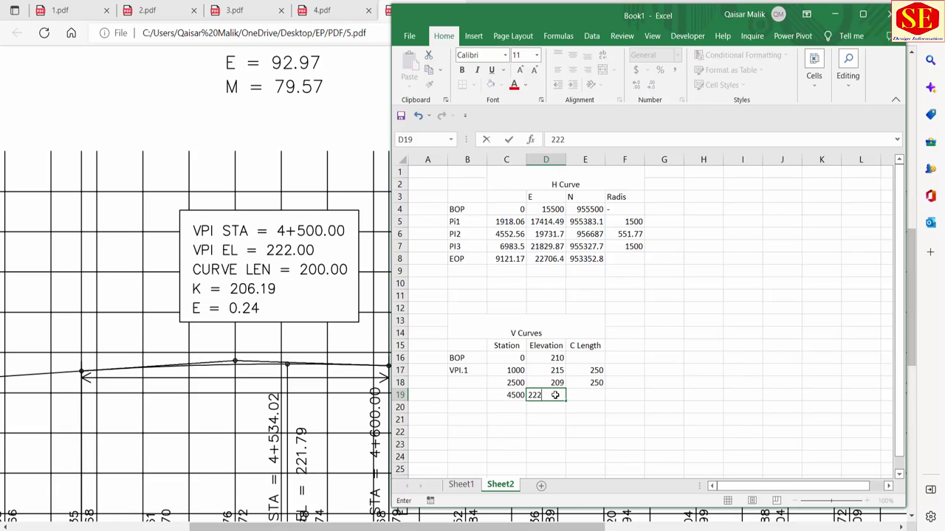
key(Return)
click(588, 397)
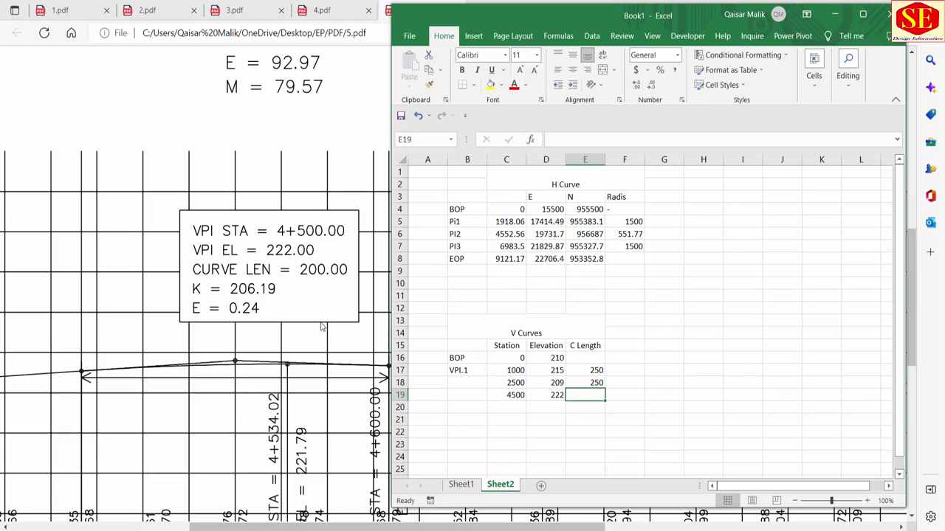
text(200)
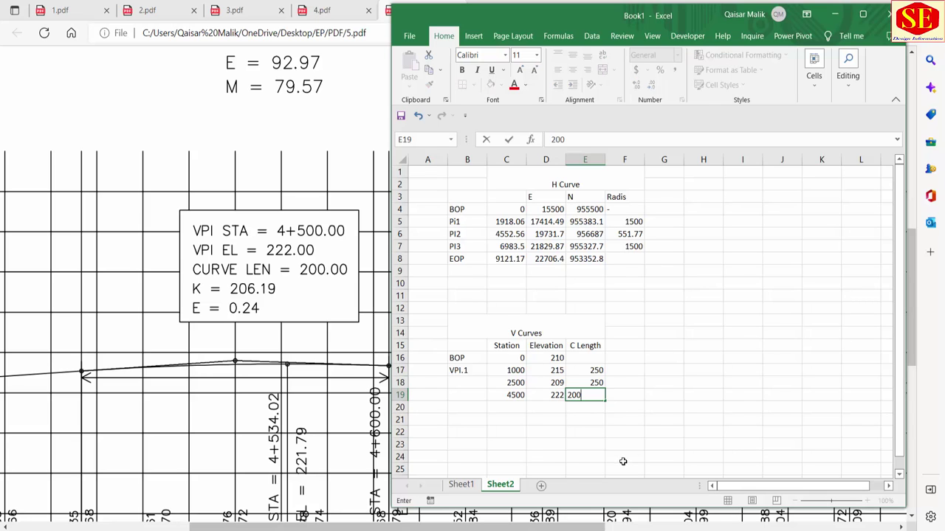
key(Return)
Step: Read the next VPI on 6.pdf and 7.pdf, then bring the workbook back alongside
click(281, 187)
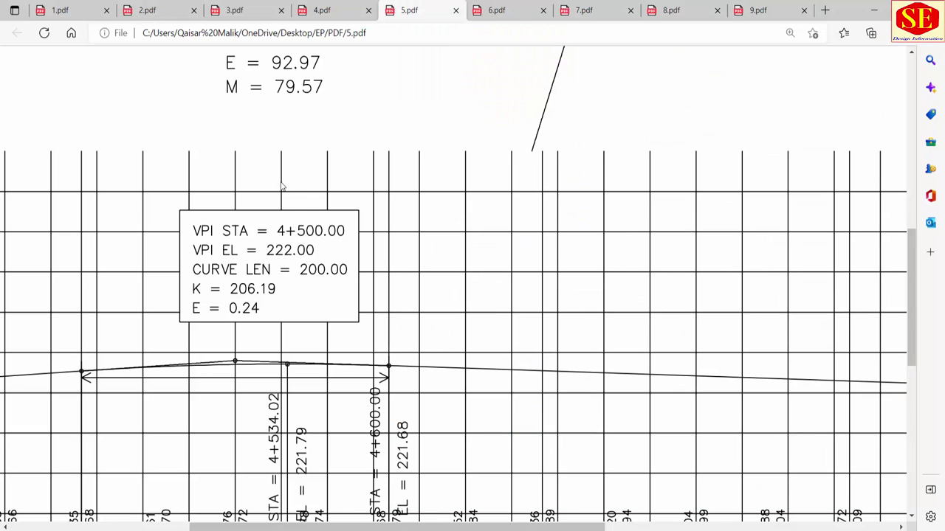
click(516, 9)
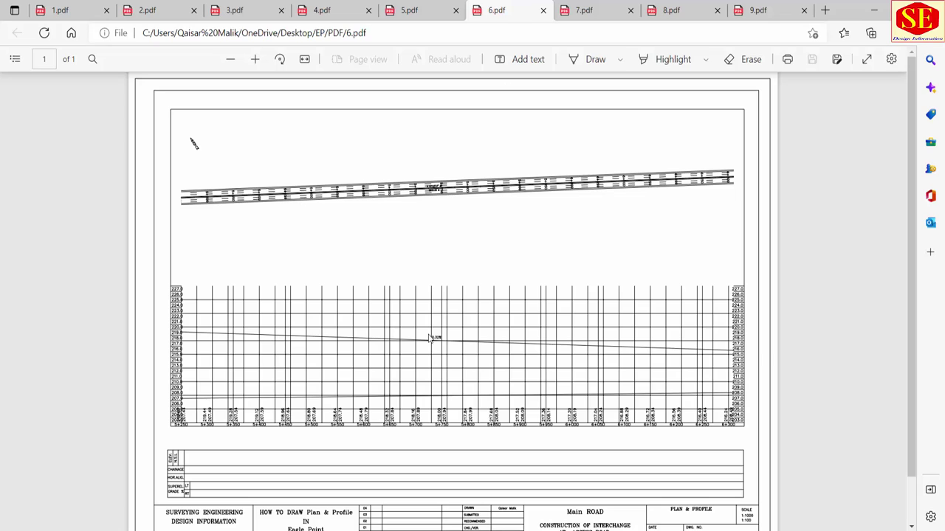
click(584, 14)
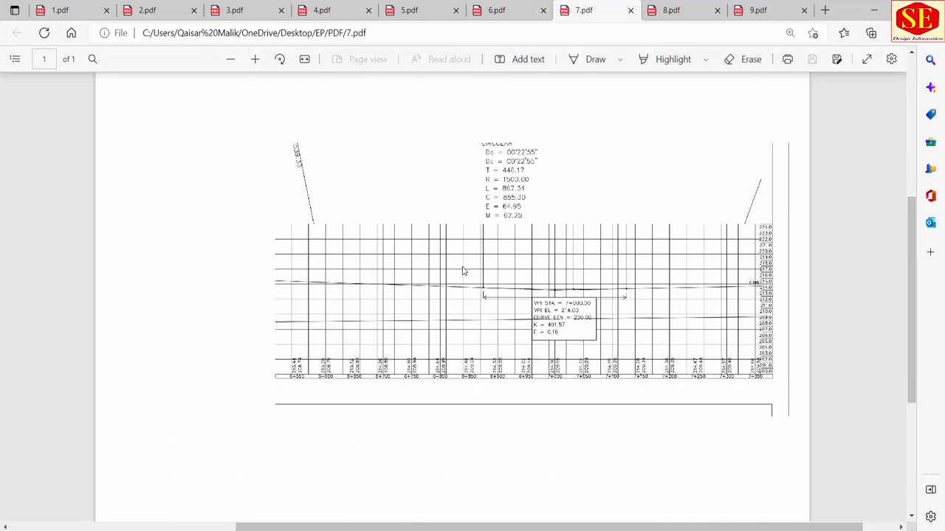
ctrl+scroll(569, 328, up, 2)
ctrl+scroll(616, 290, up, 1)
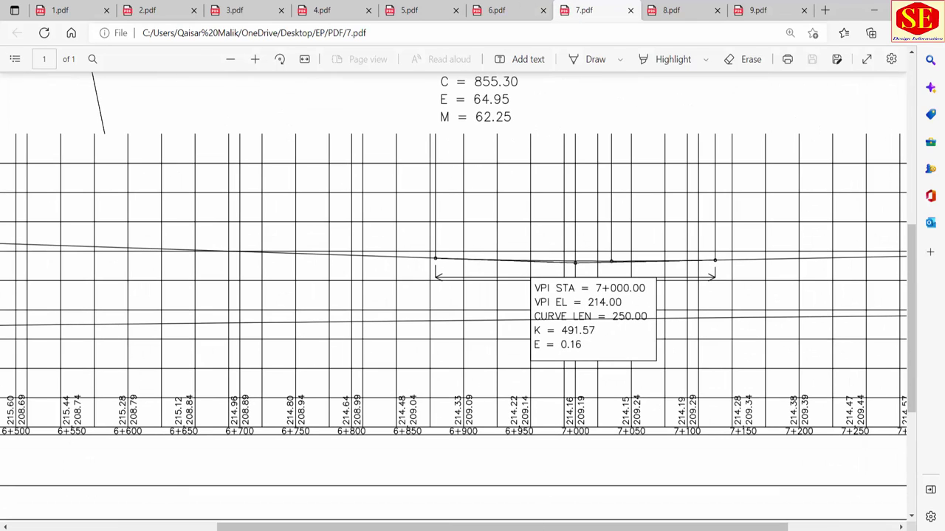
key(alt+Tab)
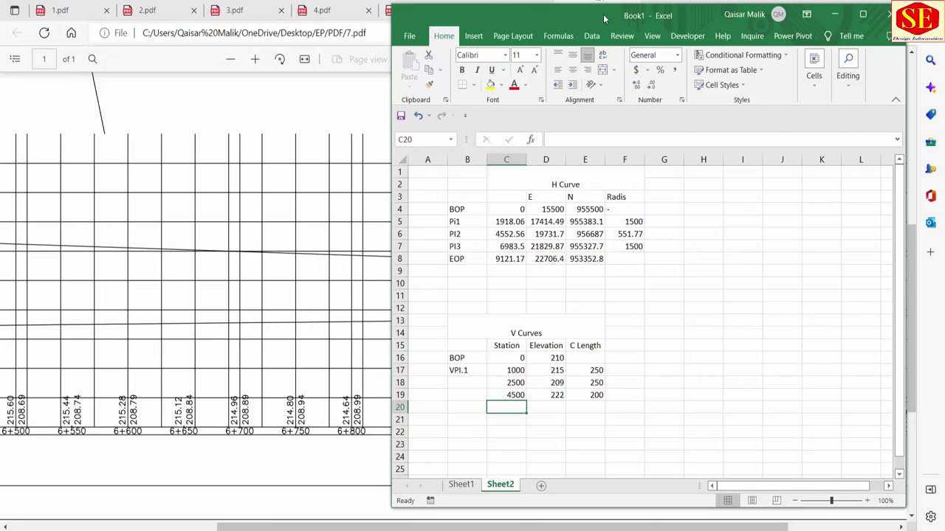
drag(604, 17, 214, 36)
Step: Enter station 7000, elevation 214 and curve length 250 in row 20, then view 8.pdf
text(7000)
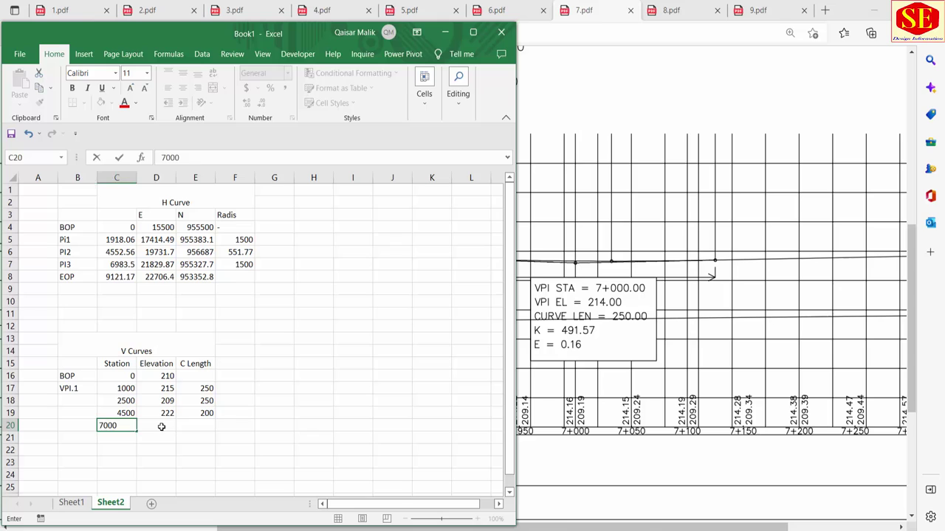
key(Tab)
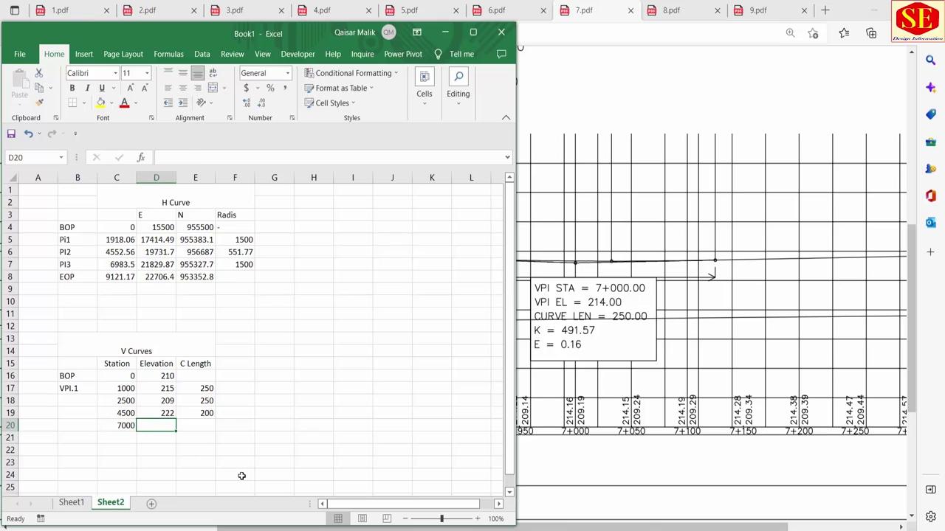
text(214)
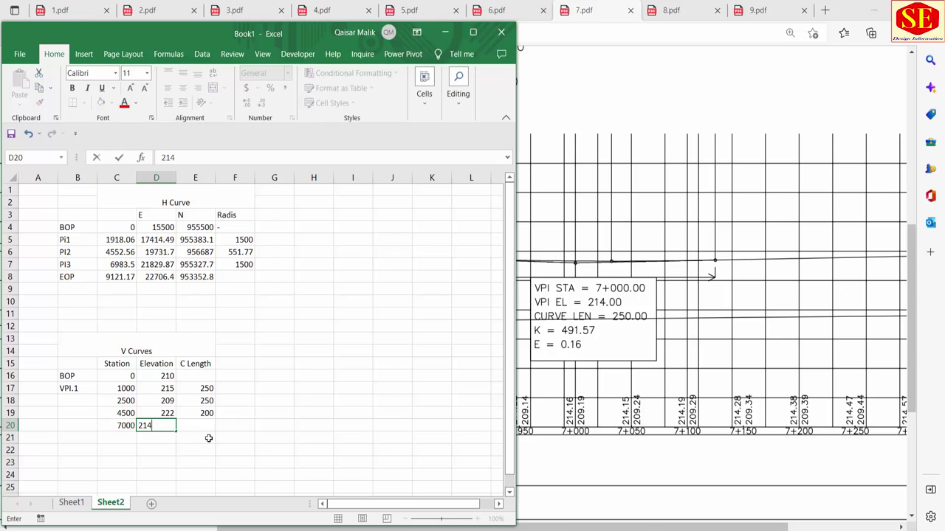
click(194, 425)
text(250)
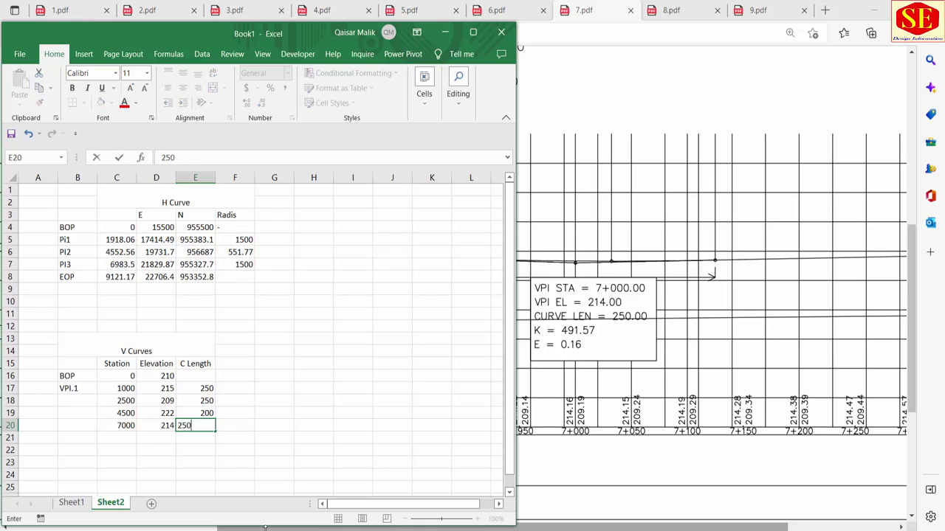
key(Return)
click(722, 154)
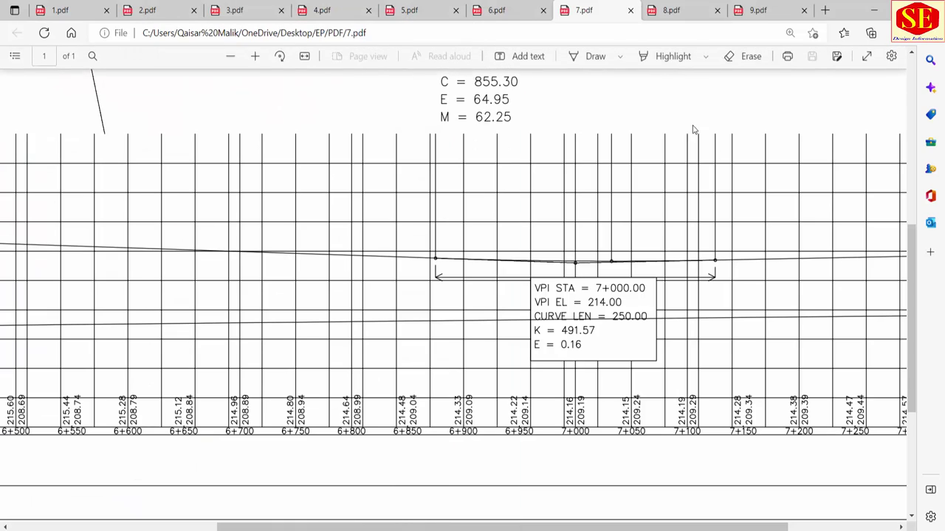
click(685, 10)
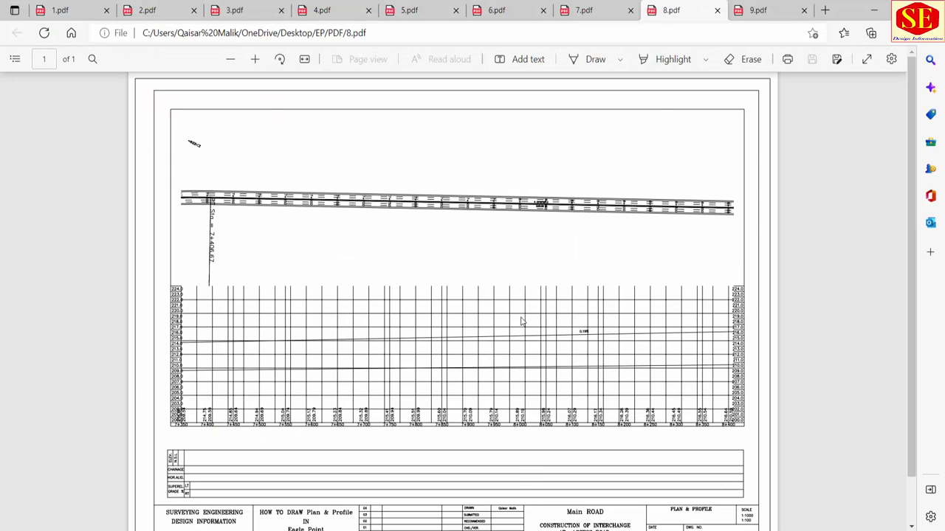
Step: Read the end data from 9.pdf and enter station 9121.17 and elevation 218 in row 21
click(754, 10)
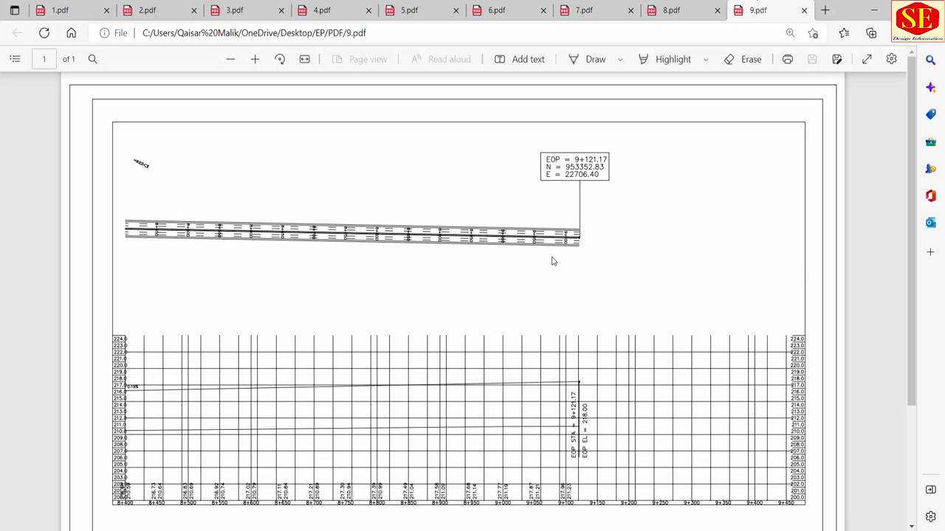
ctrl+scroll(597, 468, up, 3)
ctrl+scroll(595, 460, up, 2)
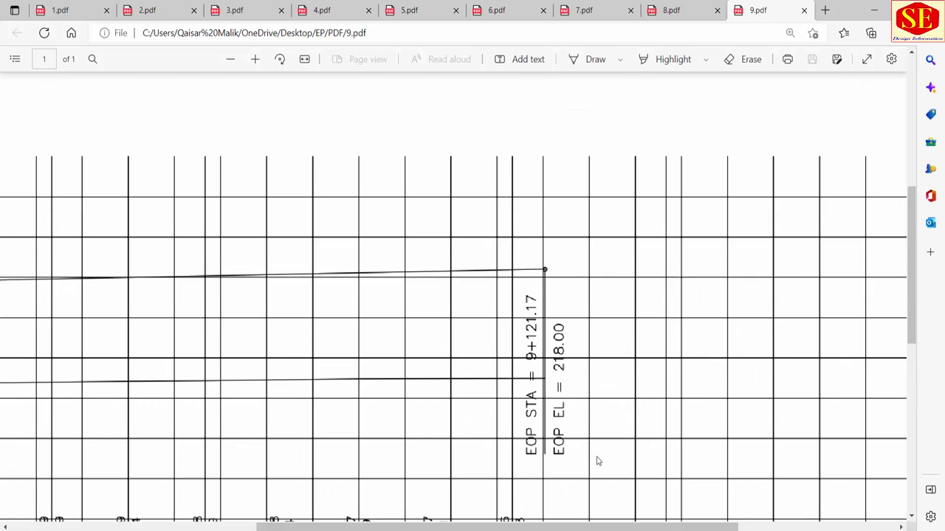
key(alt+Tab)
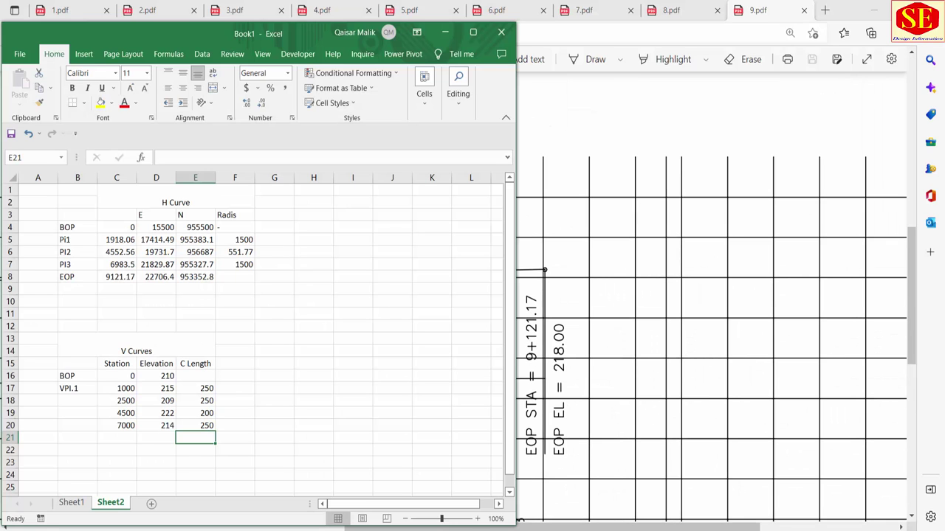
click(129, 438)
text(9)
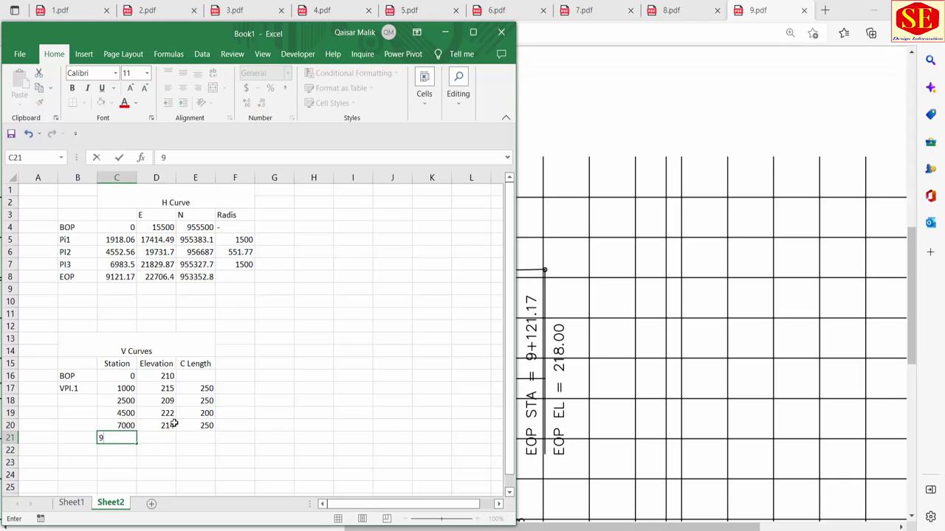
text(121.17)
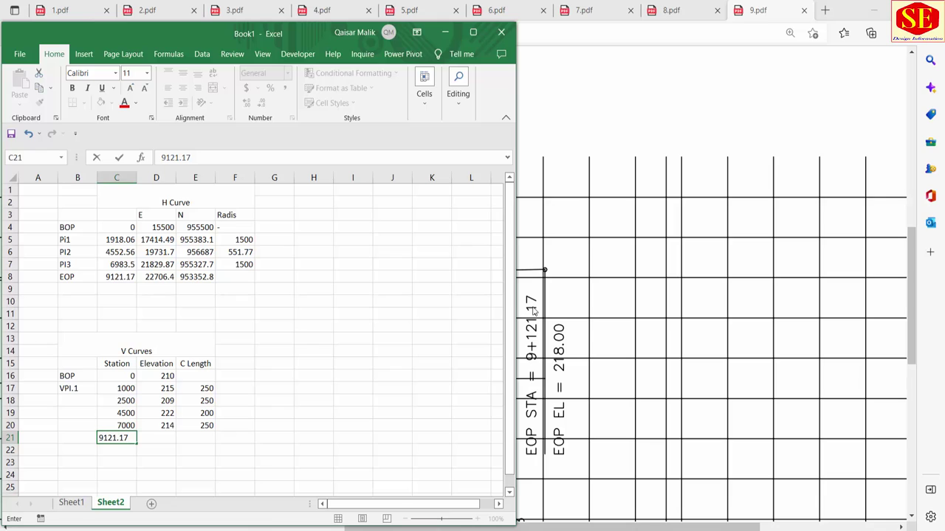
click(161, 442)
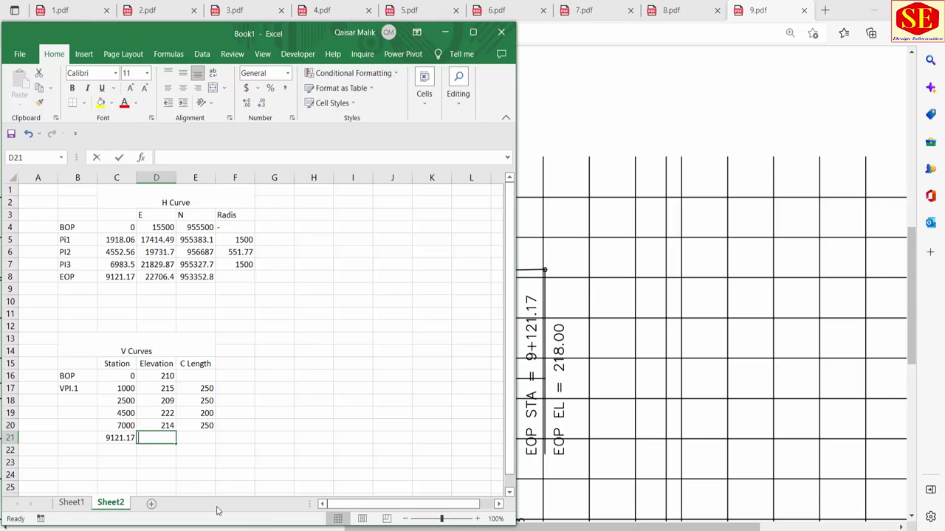
text(218)
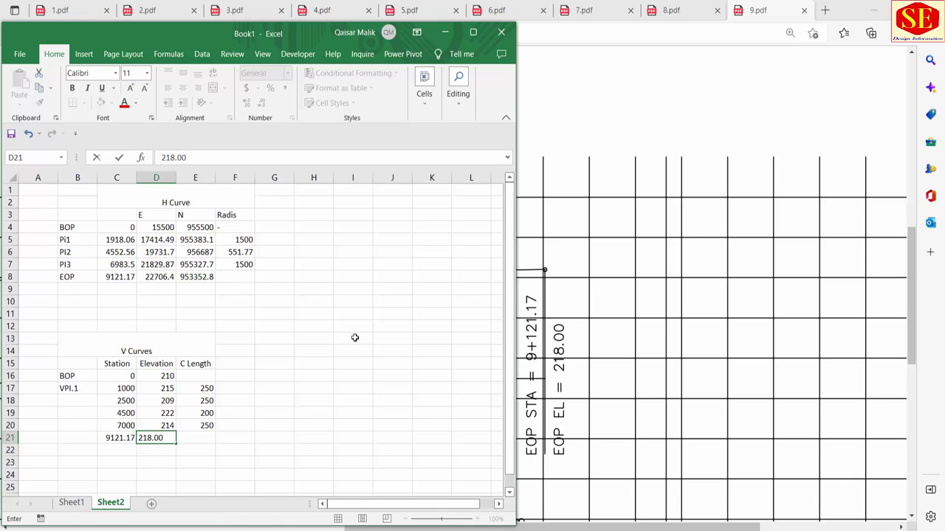
click(273, 450)
Step: Fill the VPI labels down through VPI.4, label row 21 EOP, and maximize Excel
click(84, 386)
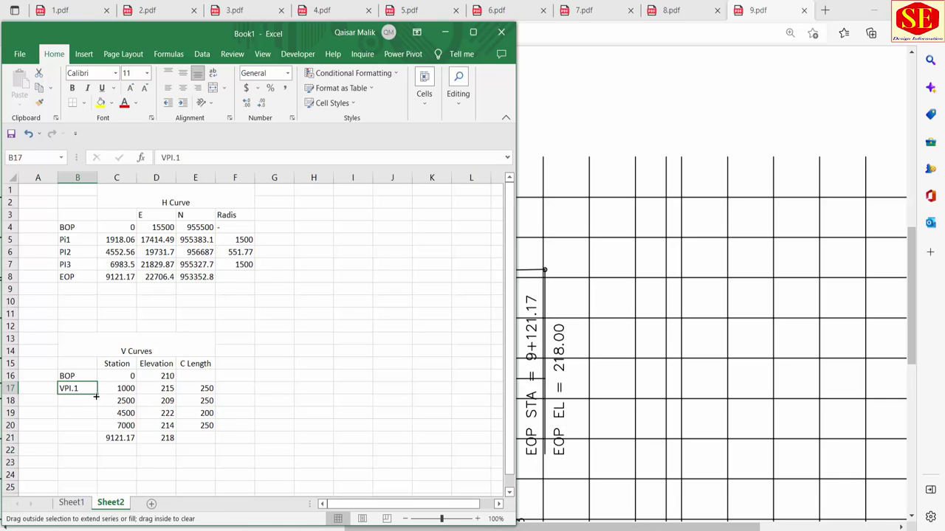
drag(97, 394, 96, 433)
click(82, 438)
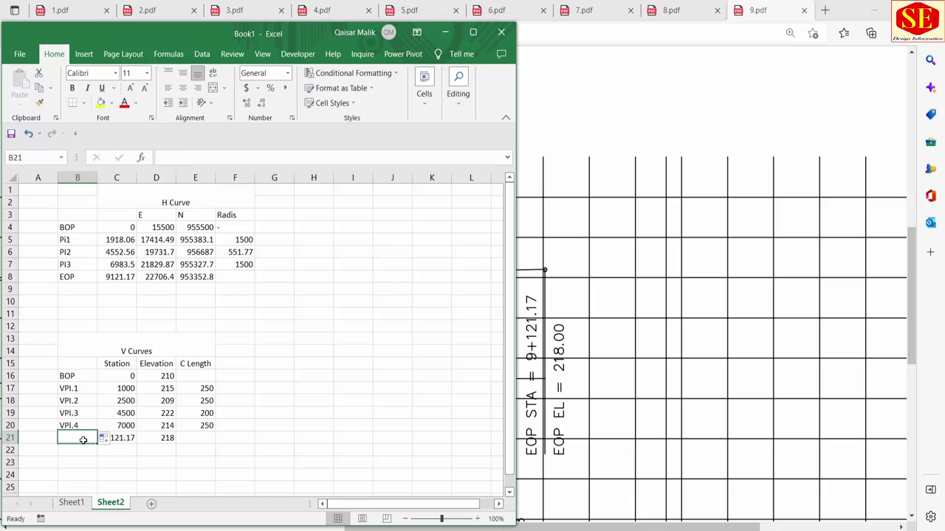
text(EOP)
click(270, 389)
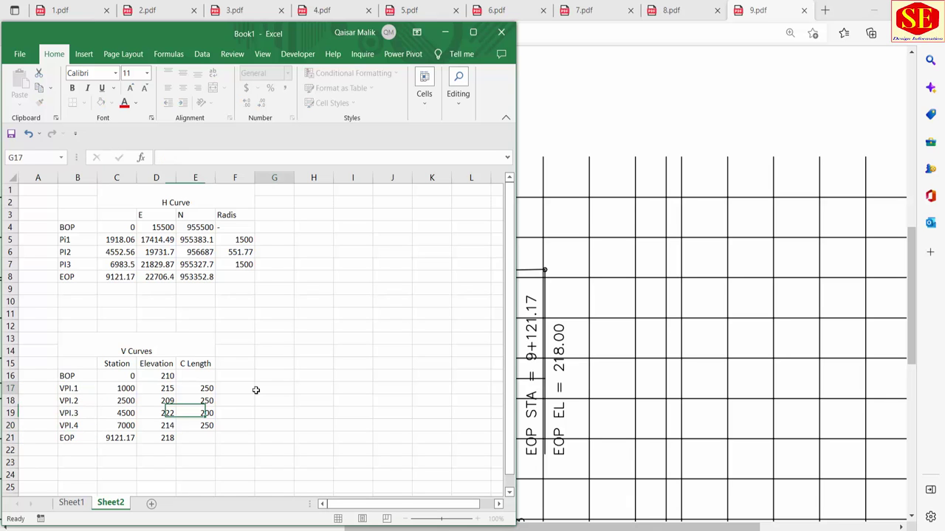
click(473, 32)
Step: Apply yellow fill to the merged H Curve and V Curves title cells
click(174, 180)
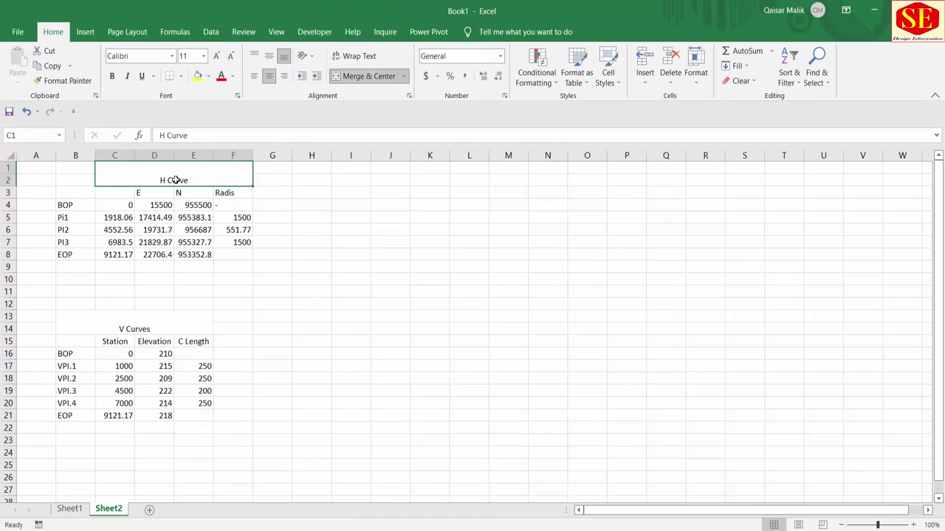
click(197, 76)
click(140, 318)
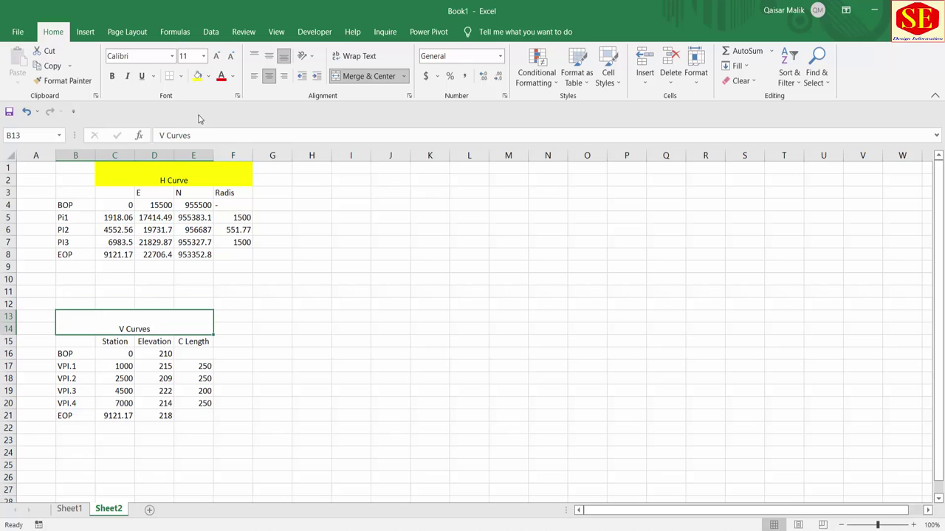
click(197, 76)
click(233, 391)
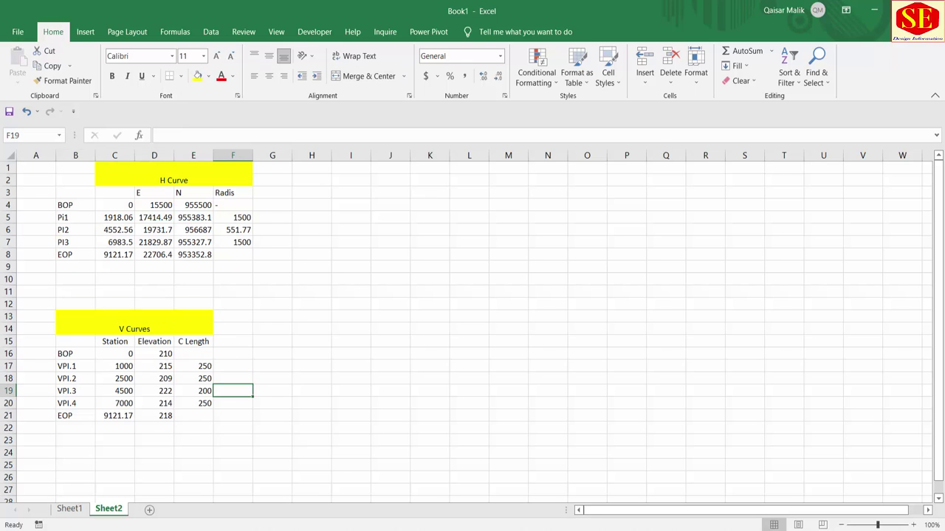
Step: Switch to AutoCAD and rearrange the RoadCalc and Eagle Point windows
key(alt+Tab)
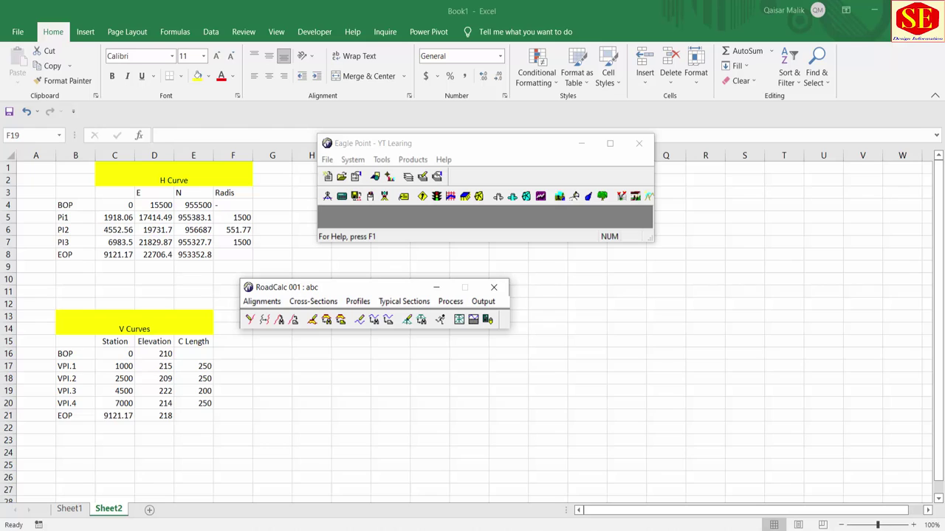
key(alt+Tab)
mouse_move(407, 289)
mouse_down()
mouse_move(556, 150)
mouse_move(555, 160)
mouse_up()
drag(362, 142, 474, 65)
drag(563, 157, 640, 107)
click(541, 390)
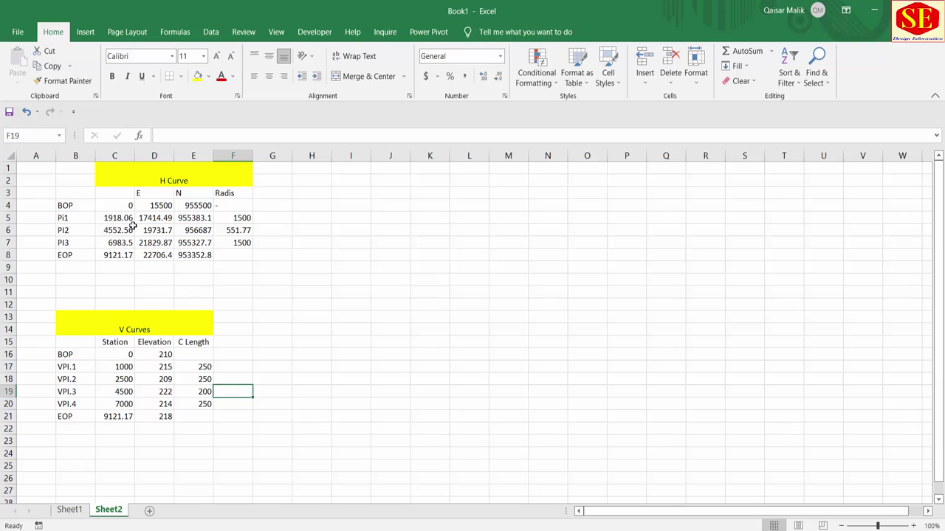
Step: Join D4 and E4 as comma-separated E,N text in H4, widen column H, and fill down to H8
click(121, 217)
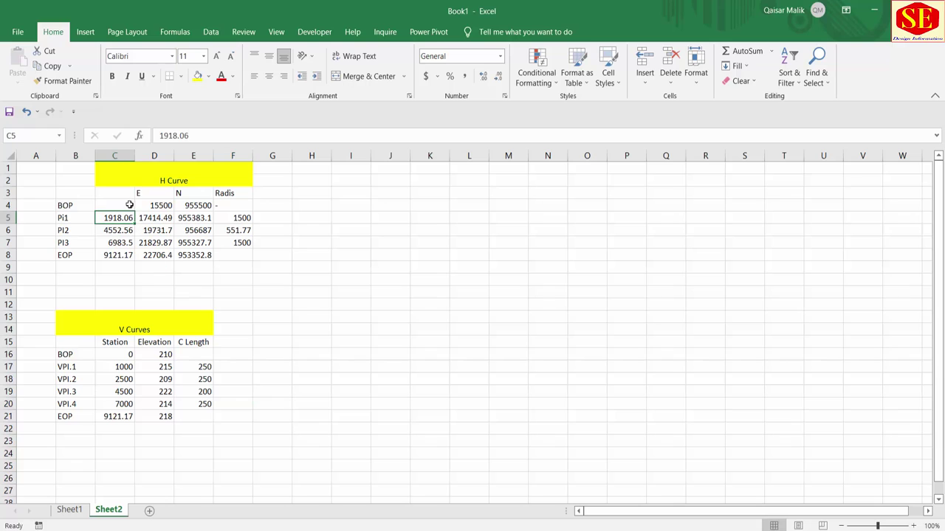
drag(125, 205, 195, 253)
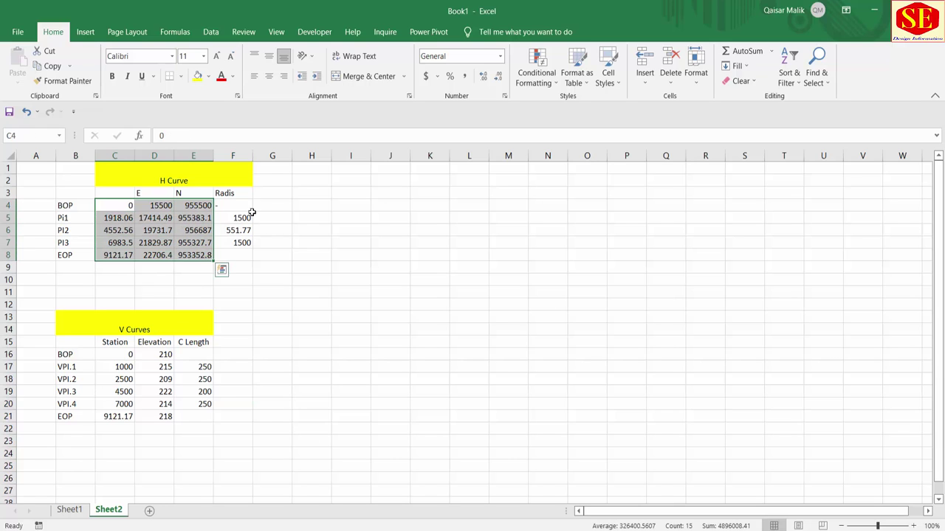
click(310, 205)
text(=)
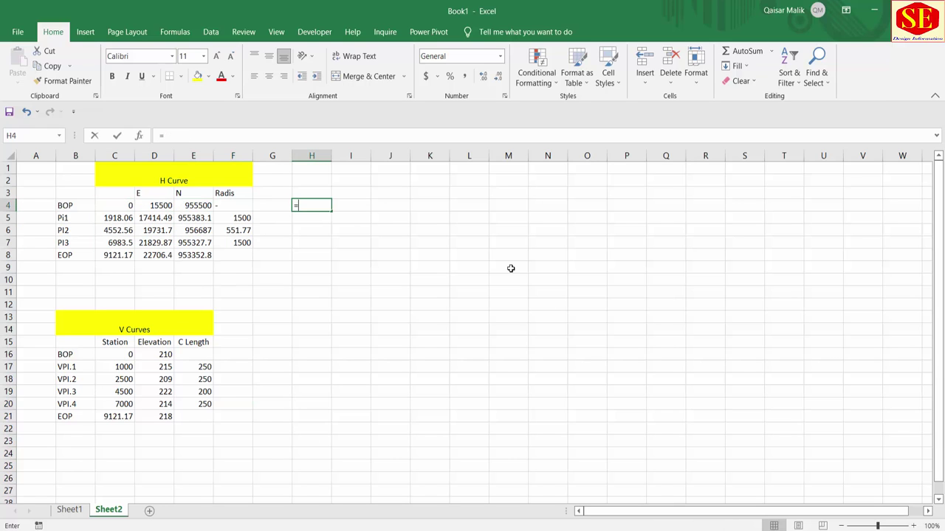
click(165, 206)
text(&","&)
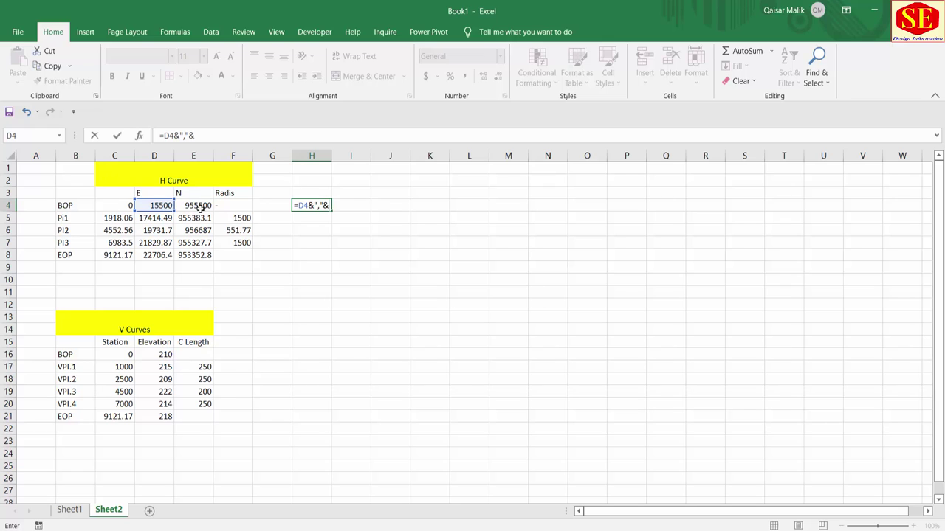
click(198, 206)
key(Return)
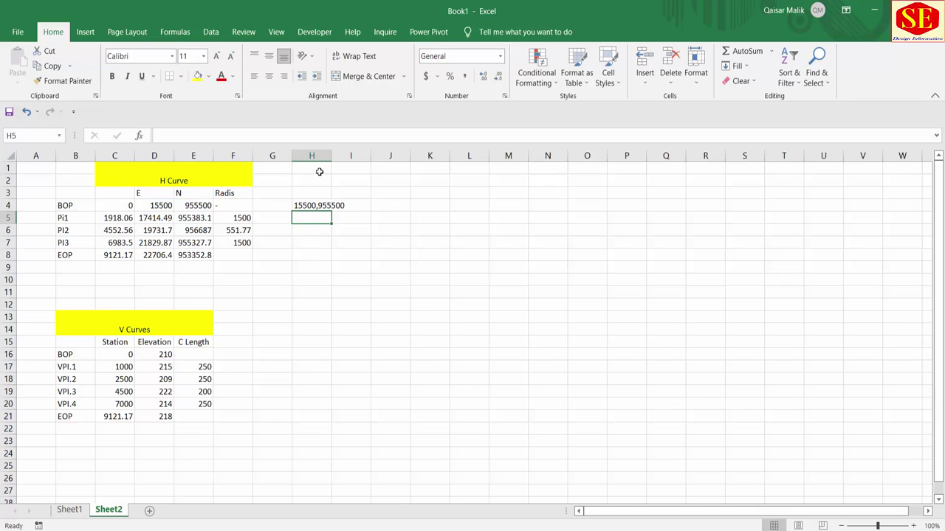
drag(331, 156, 385, 156)
click(361, 210)
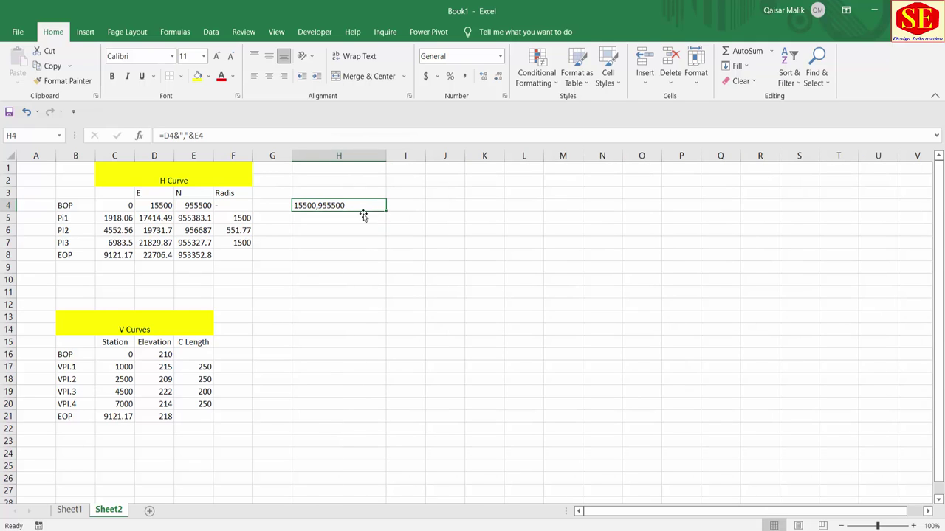
drag(387, 210, 387, 258)
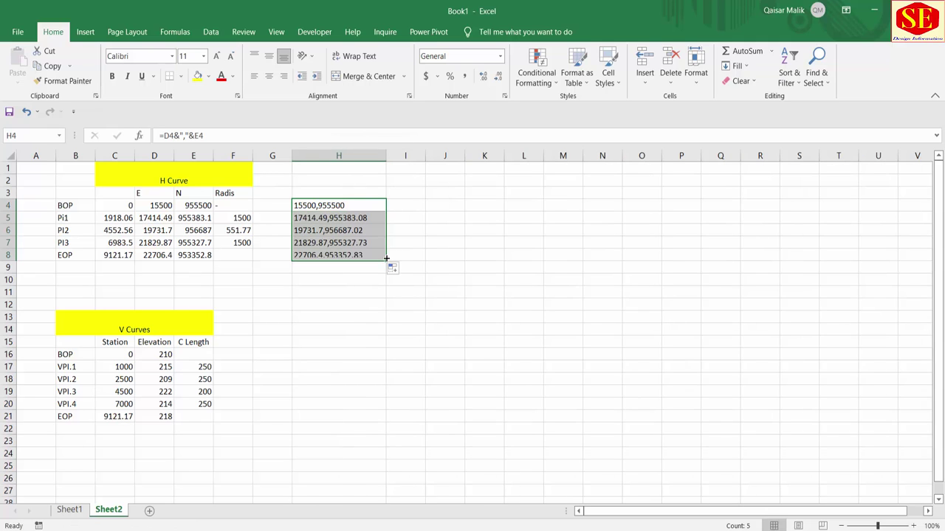
Step: Check the joined coordinate formulas in H4, H5 and H7, leaving them unchanged
double_click(327, 207)
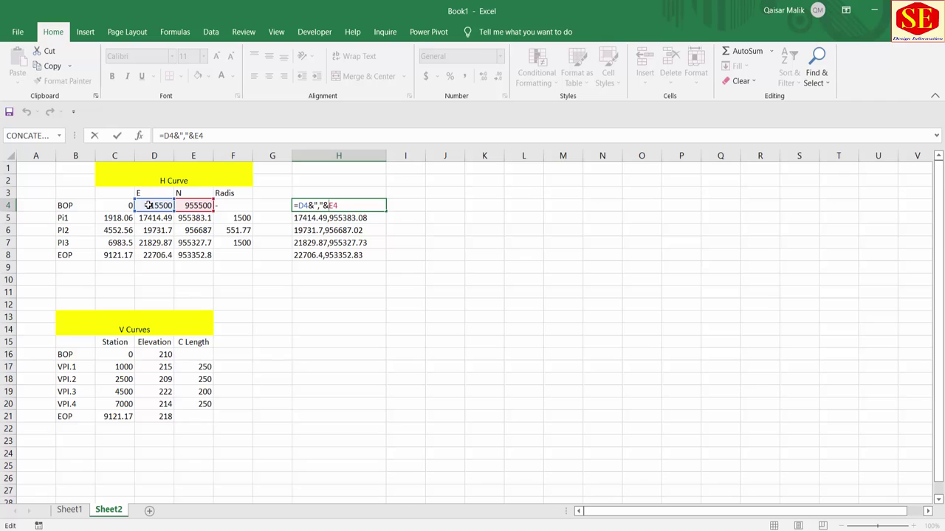
key(Escape)
click(192, 205)
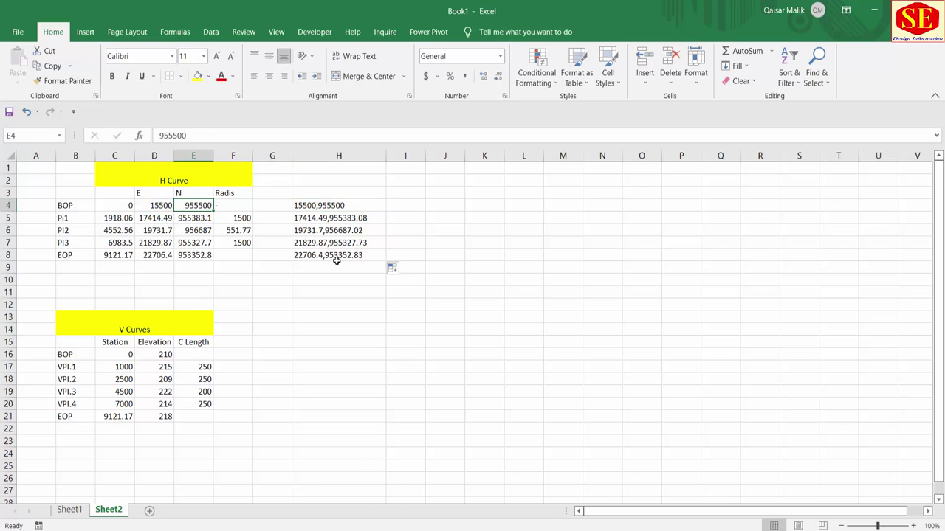
double_click(329, 219)
key(Escape)
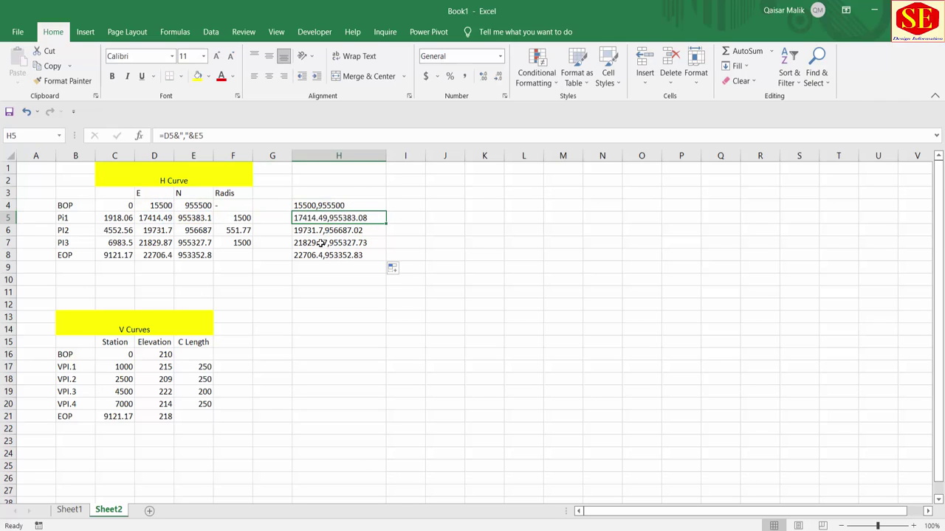
double_click(319, 242)
key(Escape)
Step: Copy the five joined coordinates in H4:H8 and return to AutoCAD
drag(320, 205, 325, 252)
right_click(324, 253)
click(344, 259)
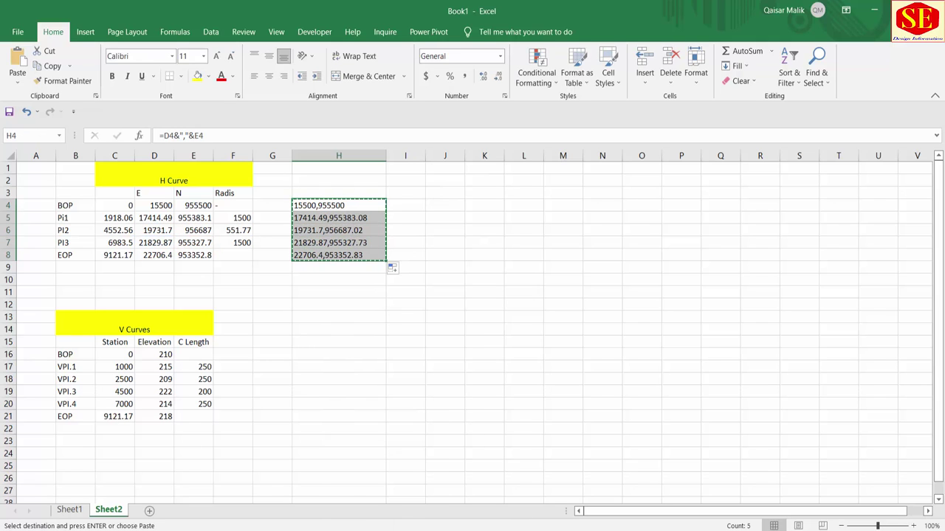
key(alt+Tab)
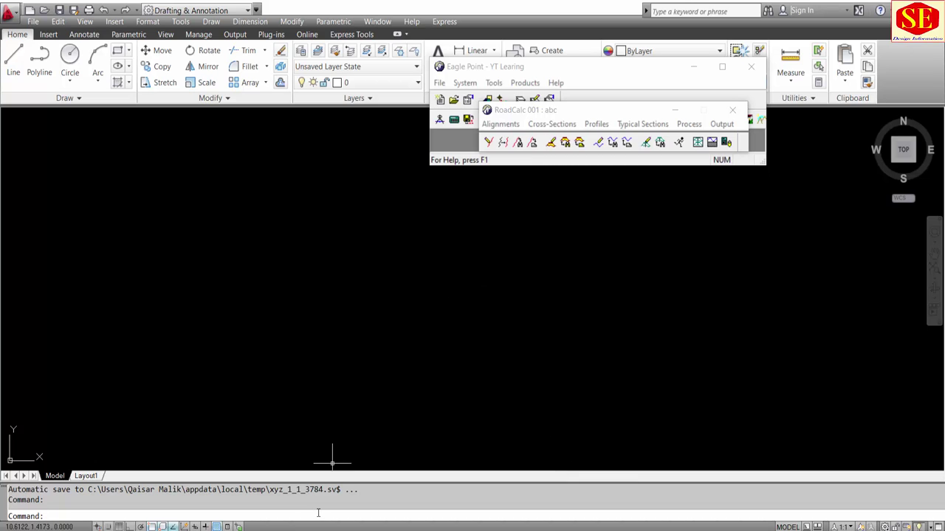
Step: Draw a polyline using the five pasted E,N coordinates as its vertices
key(Return)
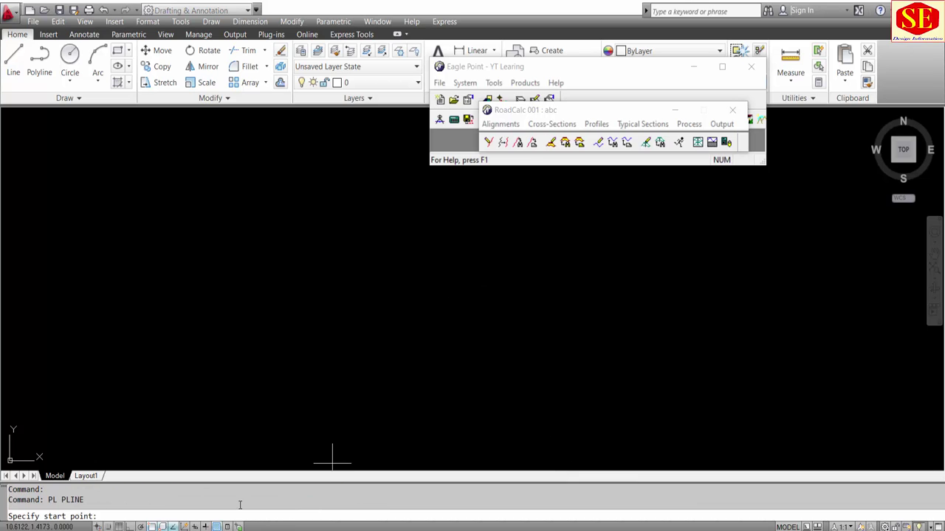
right_click(240, 517)
click(262, 477)
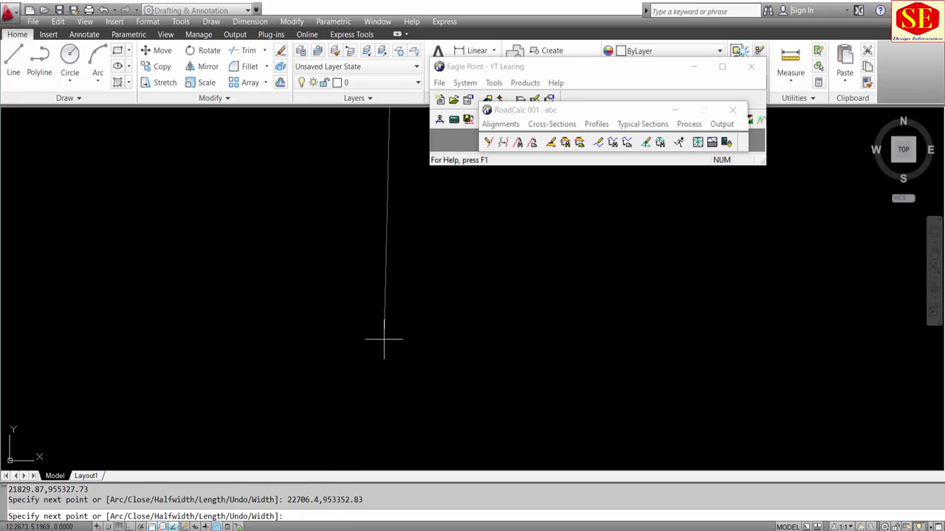
key(Escape)
Step: Zoom to extents to show the whole alignment
text(z)
key(Return)
text(e)
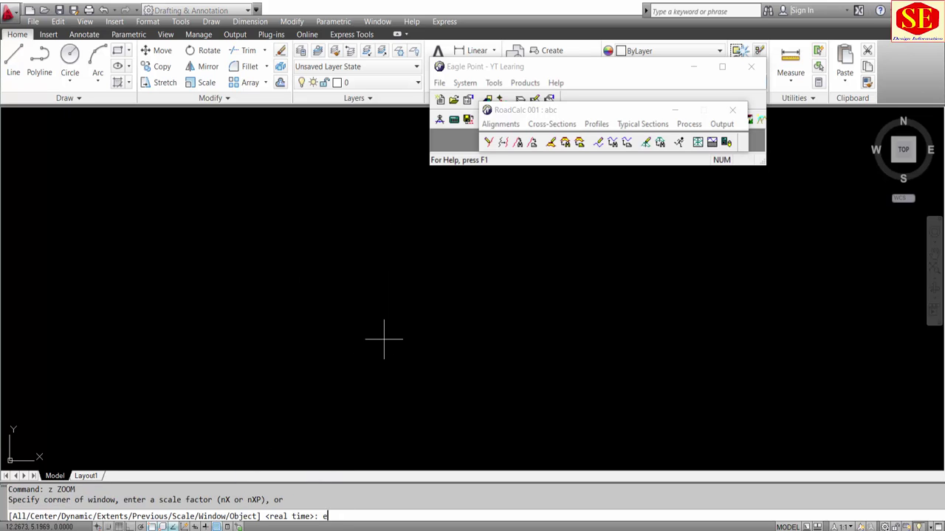
key(Return)
scroll(384, 340, down, 4)
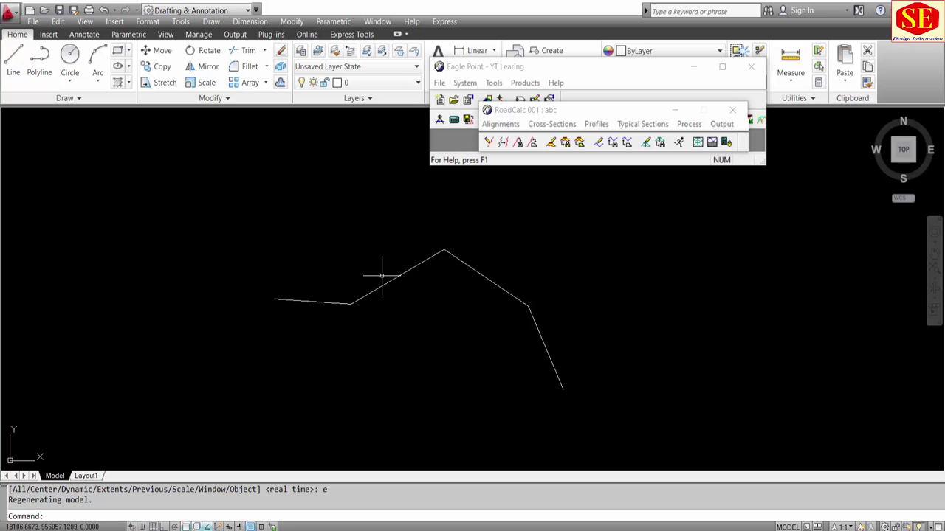
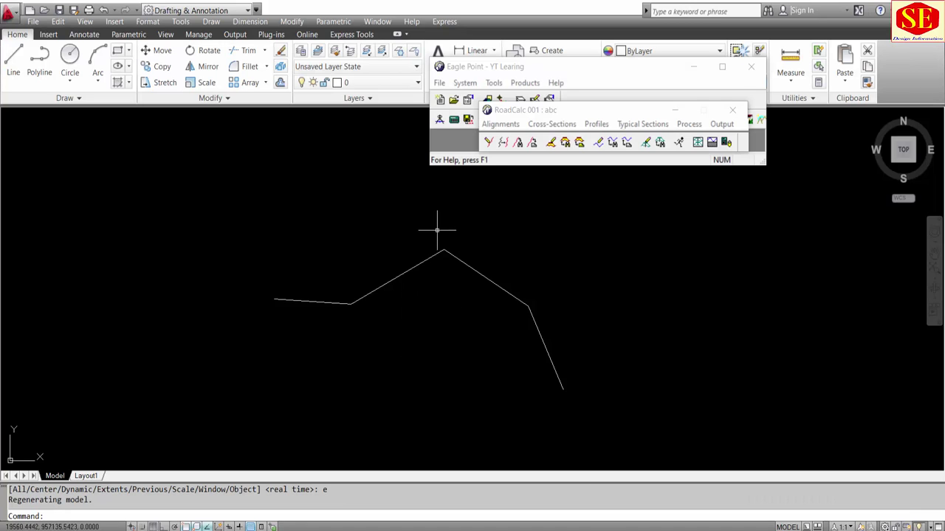
Step: Select the drawn polyline for conversion to an alignment, starting at its left end
drag(521, 109, 373, 165)
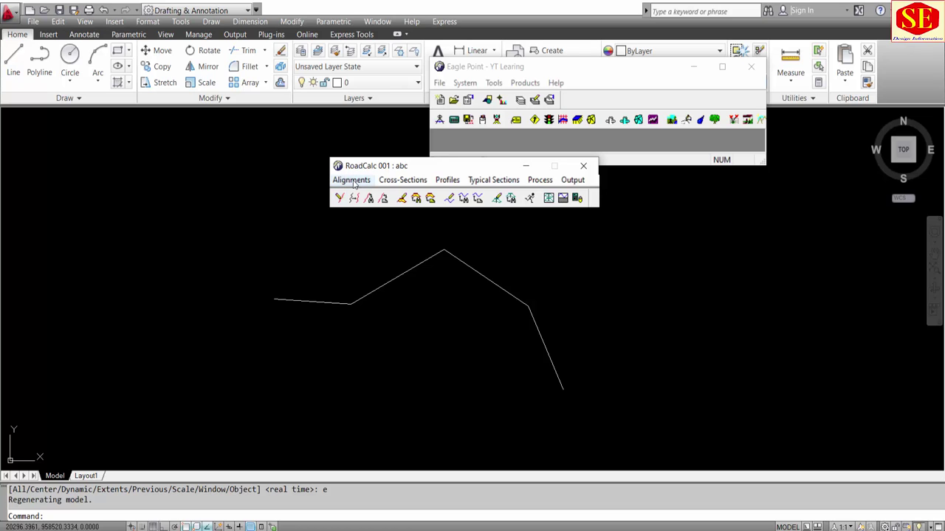
click(352, 181)
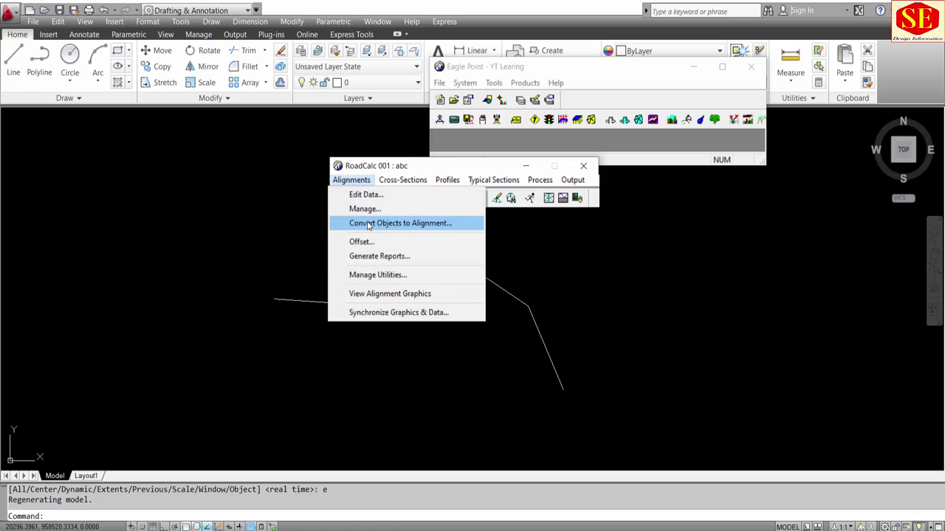
click(439, 225)
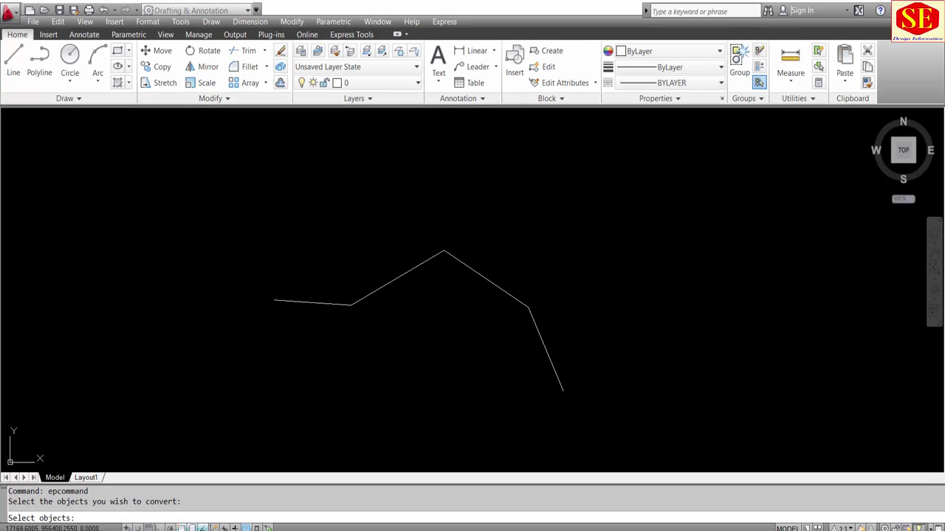
click(363, 300)
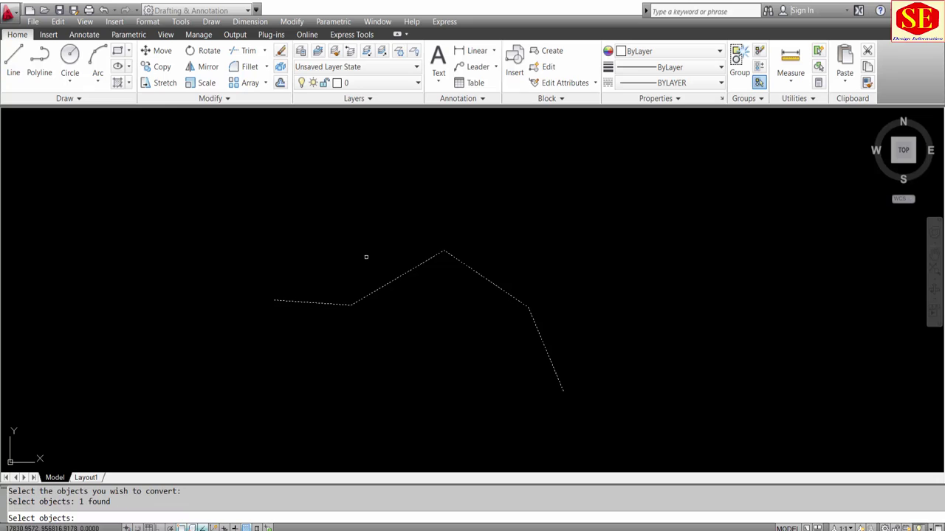
key(Return)
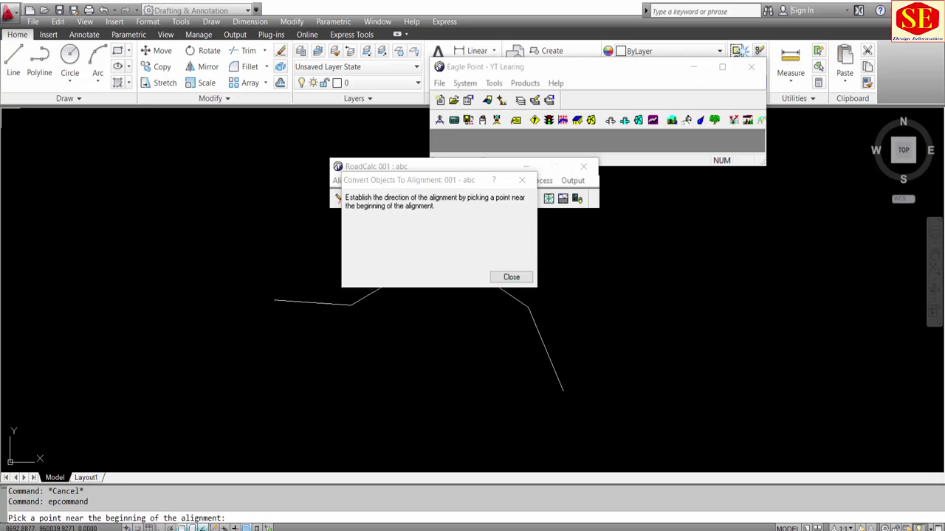
click(274, 300)
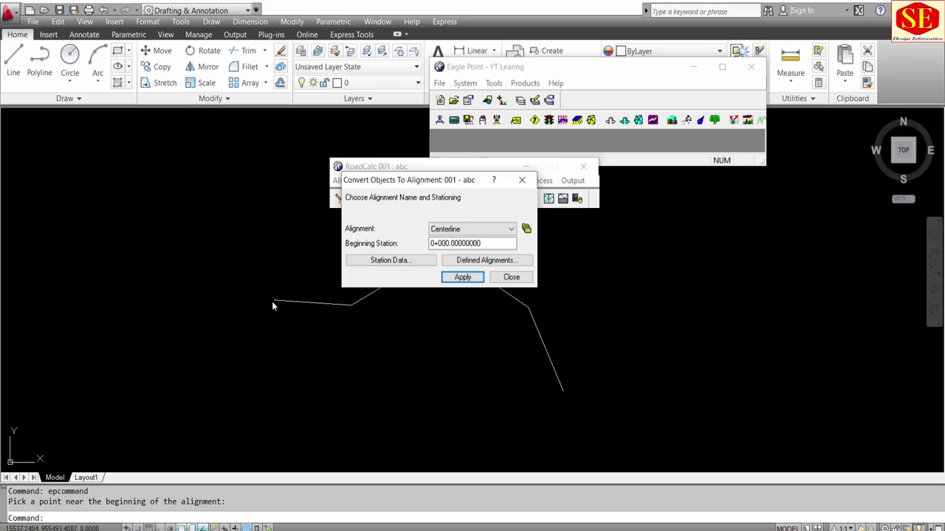
Step: Check the Centerline beginning station 0+000 against the profile drawing in 1.pdf
double_click(457, 243)
key(Home)
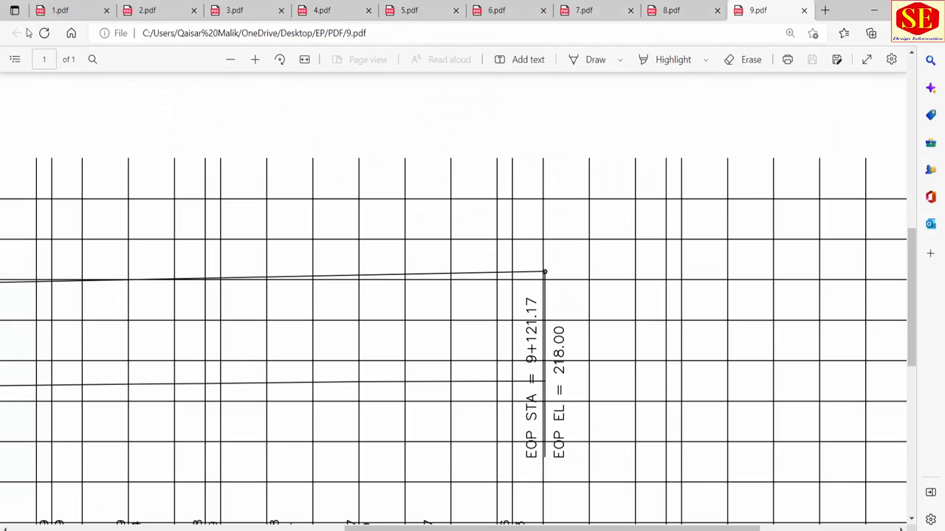
click(60, 10)
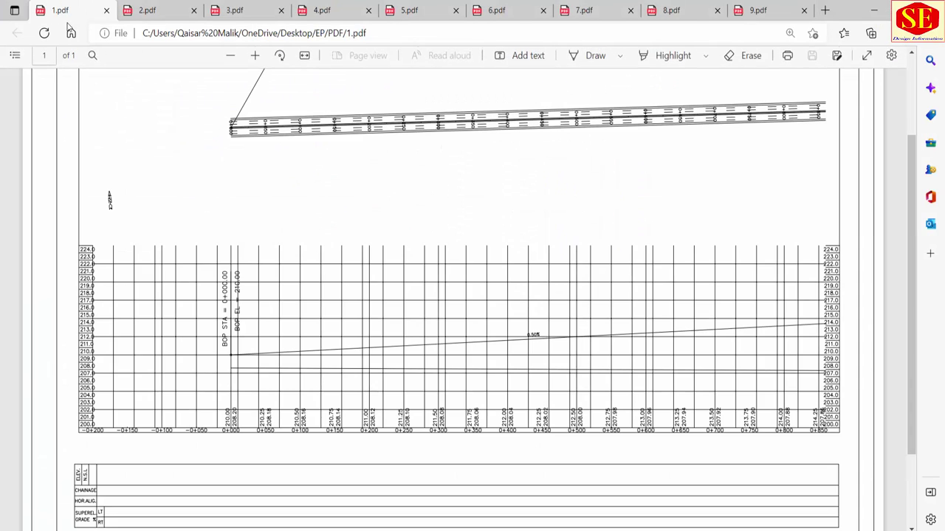
scroll(380, 255, up, 1)
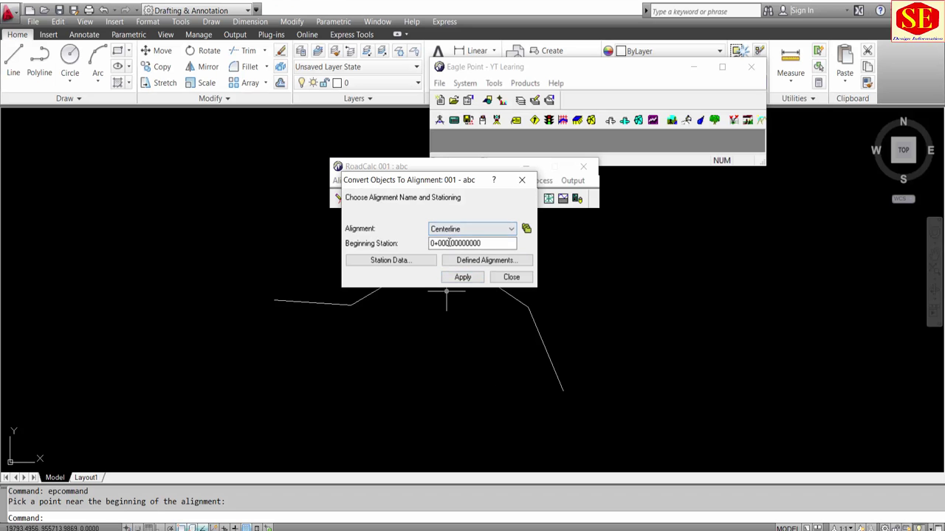
Step: Apply the conversion and review the alignment's BOP, PI 1 and PI 2 rows
click(463, 276)
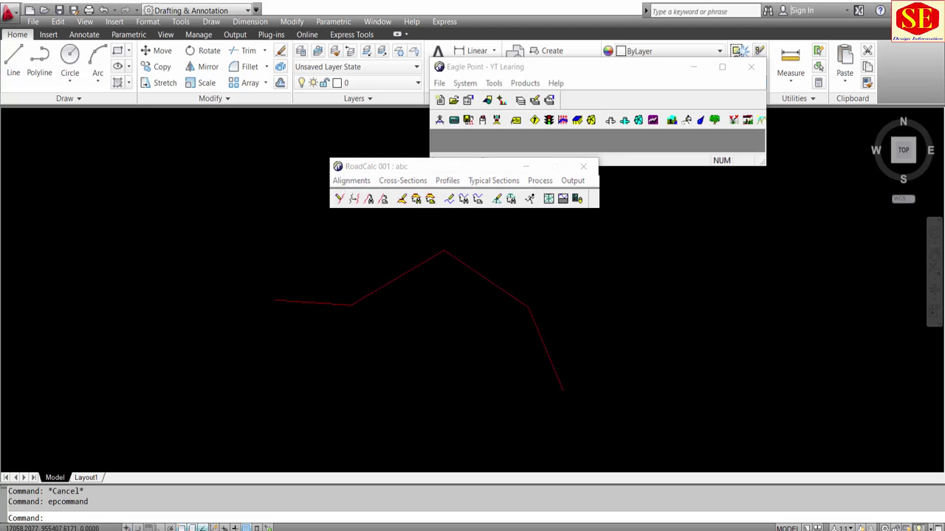
click(332, 302)
click(351, 180)
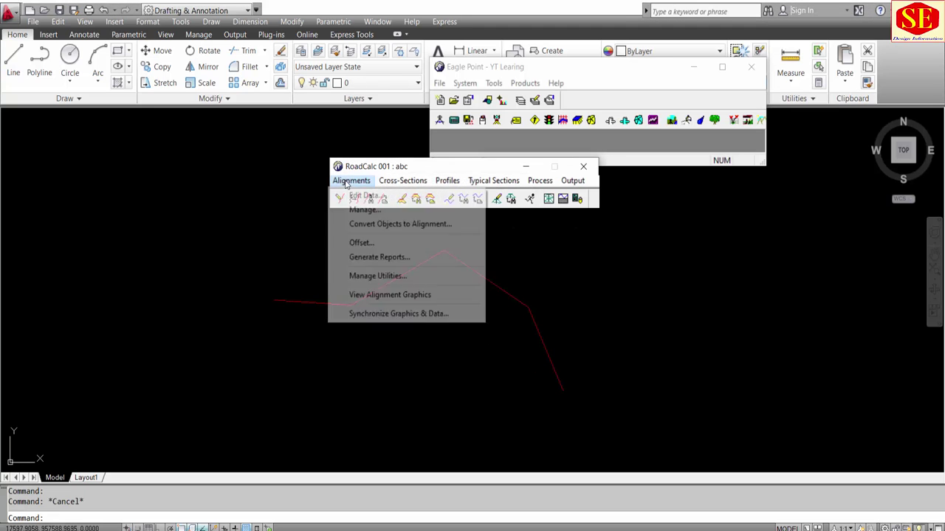
click(352, 195)
click(429, 246)
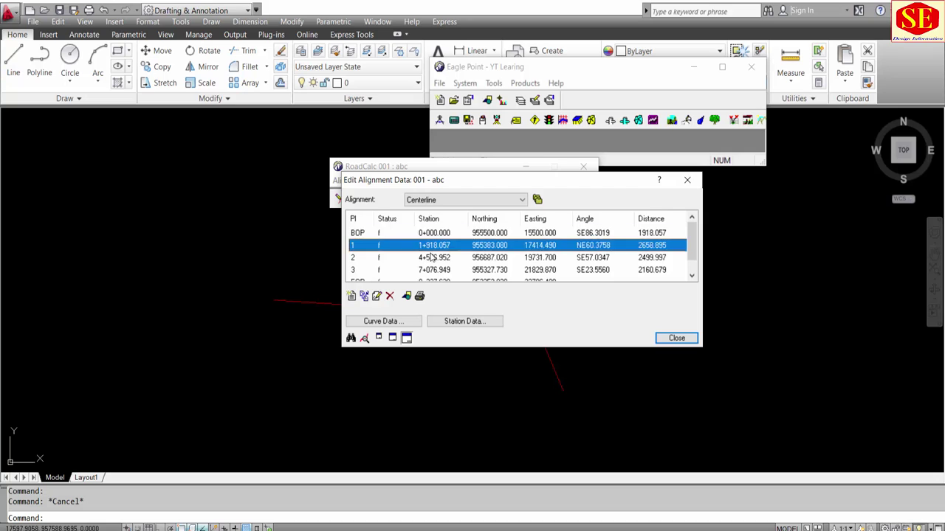
click(431, 258)
click(431, 270)
Step: Review the EOP and PI 3 rows through to 9+237.628, then select the alignment
scroll(429, 270, down, 1)
click(428, 270)
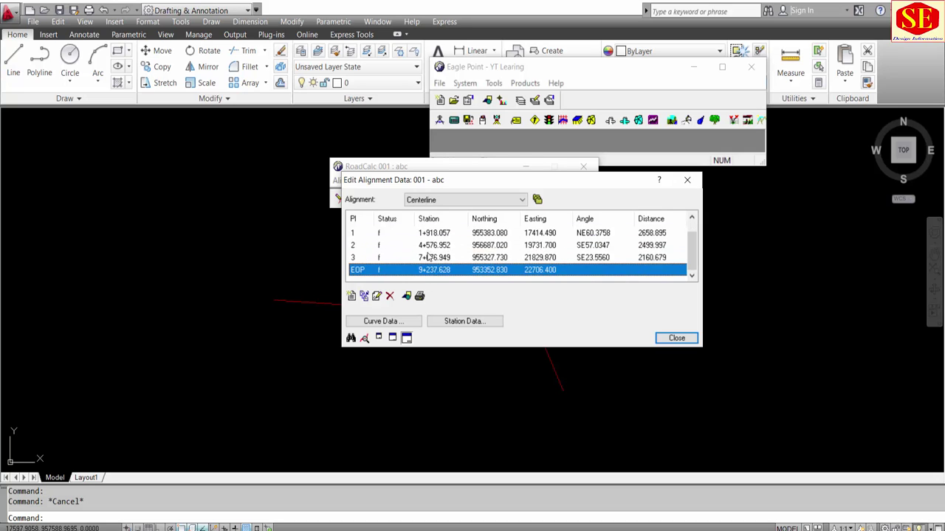
click(429, 258)
click(428, 245)
click(427, 233)
click(674, 337)
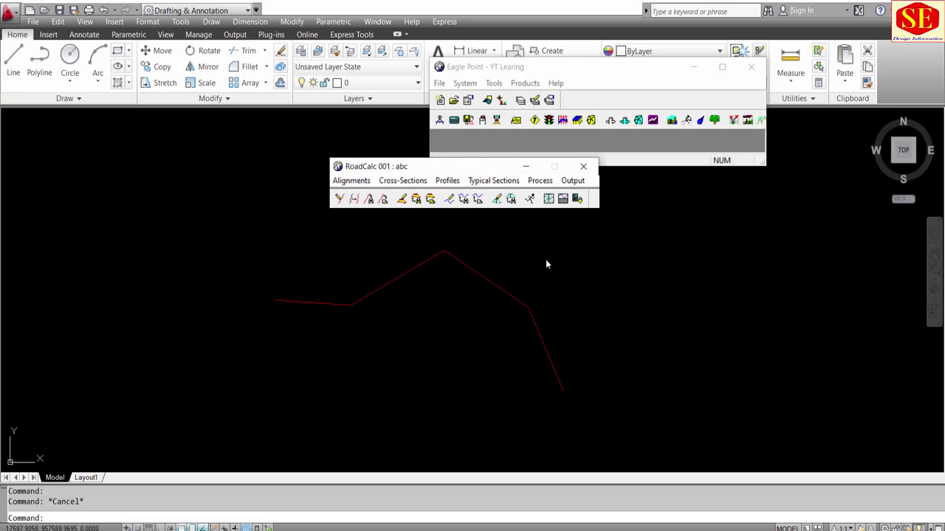
click(353, 182)
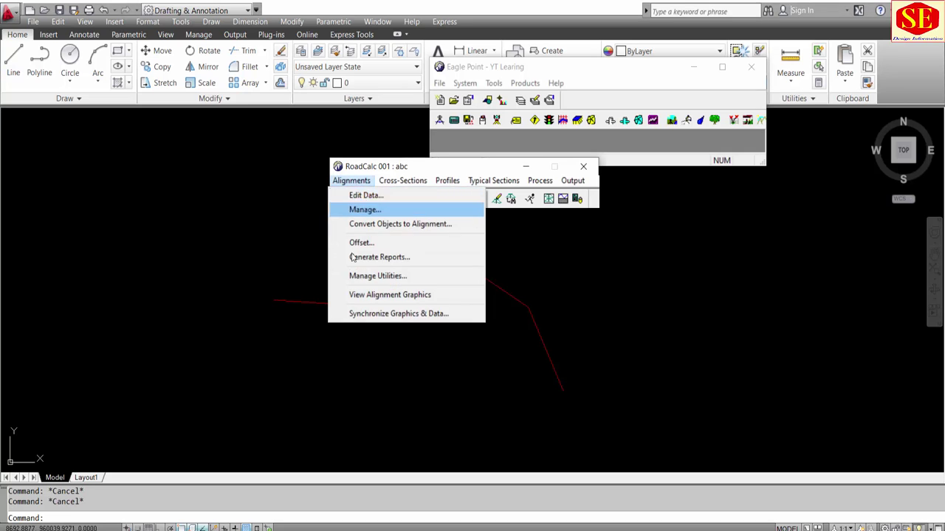
click(354, 209)
click(343, 303)
Step: Erase the Centerline alignment and confirm its alignment data is now empty
click(333, 305)
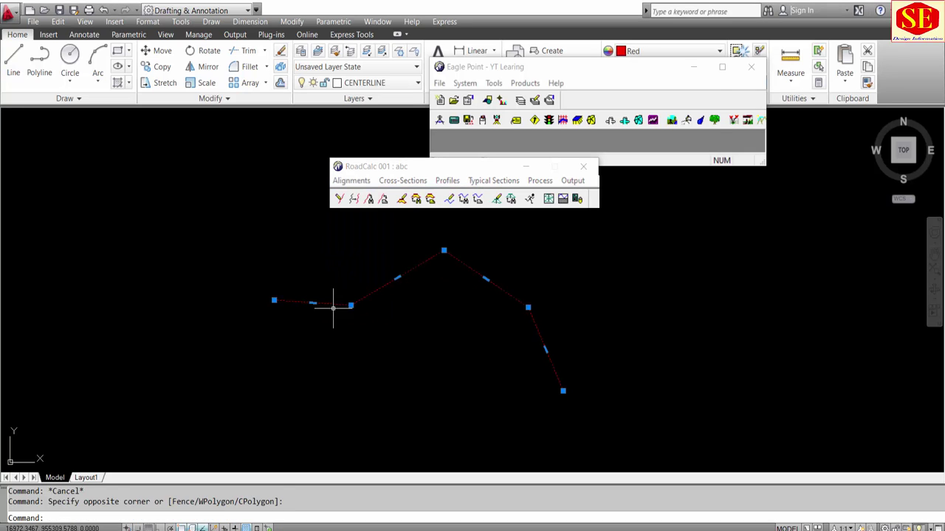
text(e)
key(Return)
click(641, 165)
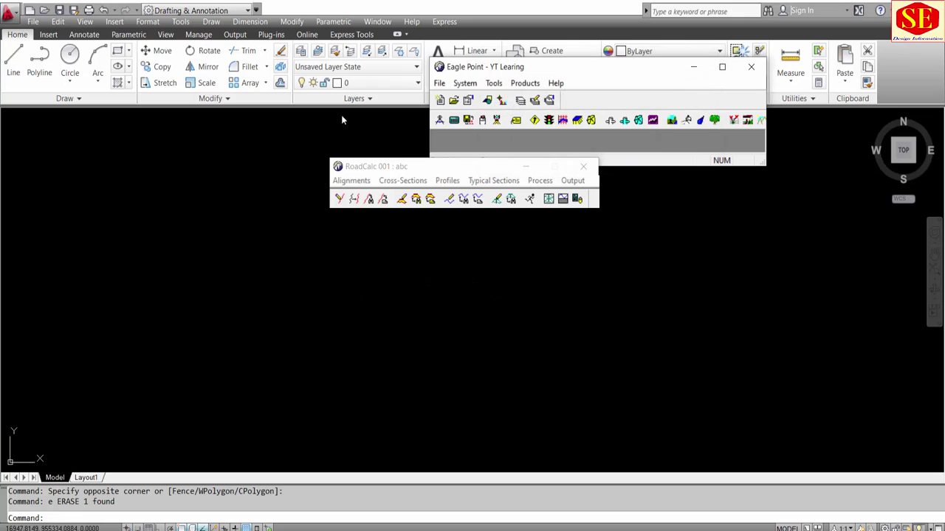
click(351, 181)
click(351, 197)
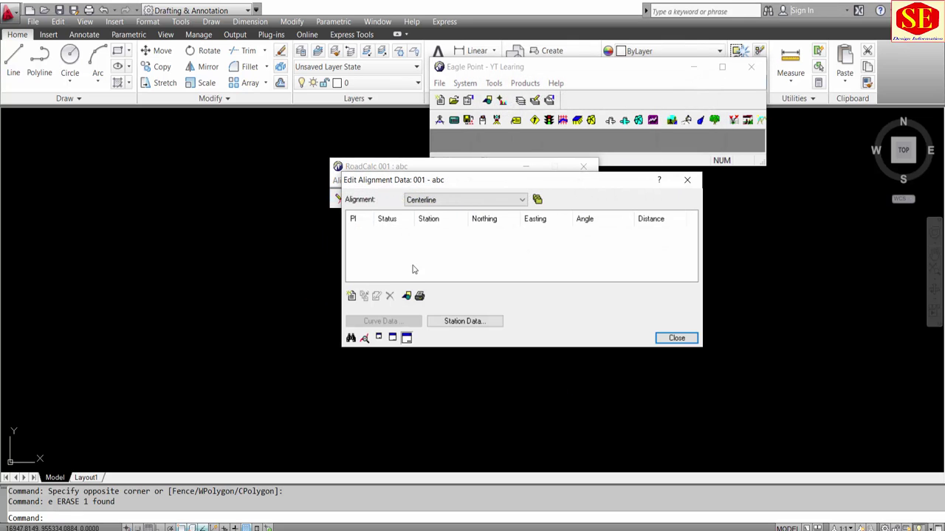
key(Escape)
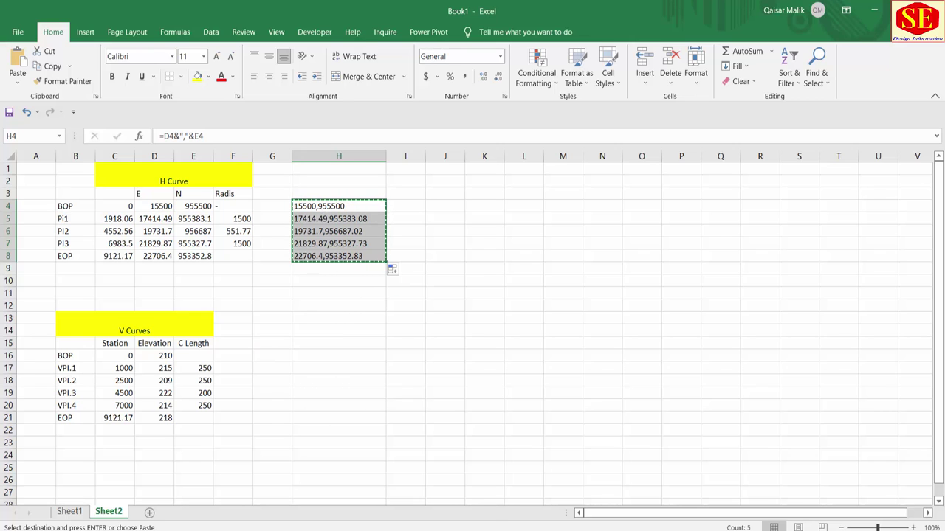
Step: Redraw the polyline by pasting the Excel coordinates into PLINE, then recheck the alignment data
key(alt+Tab)
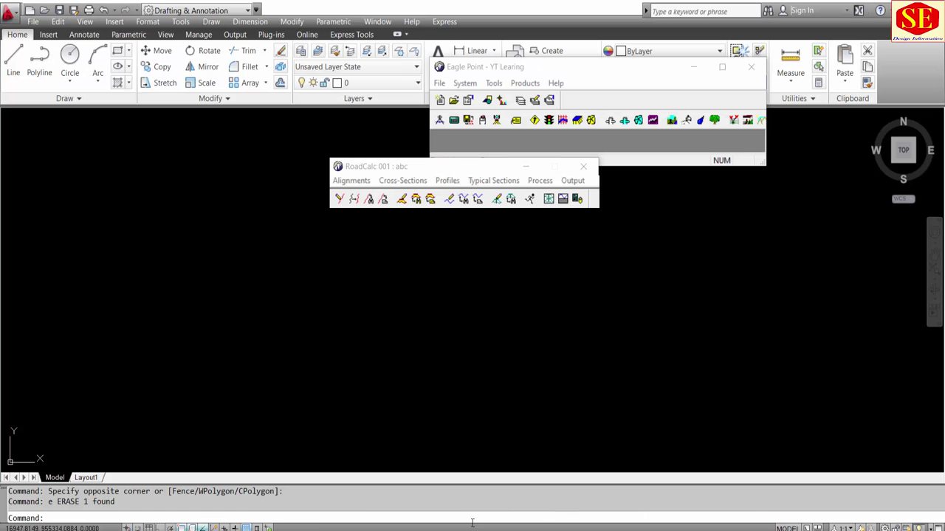
text(pl)
key(Return)
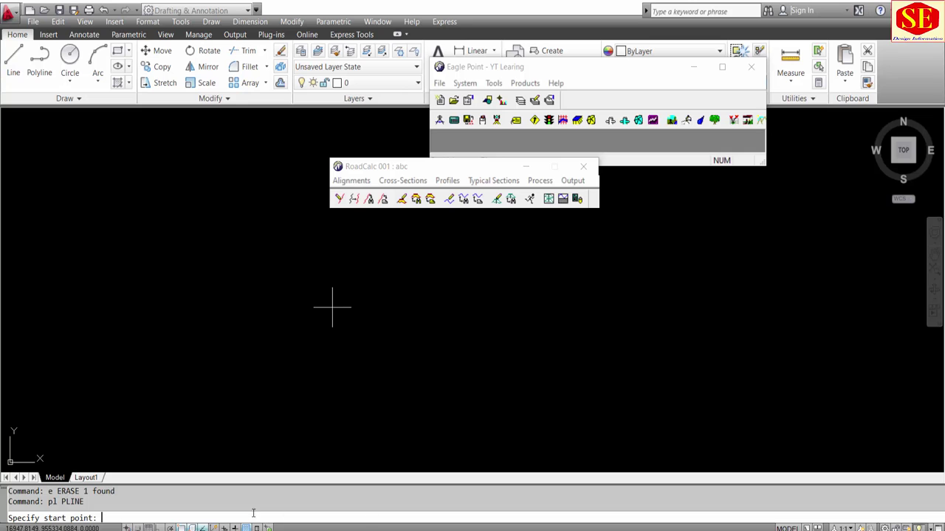
right_click(252, 513)
click(277, 480)
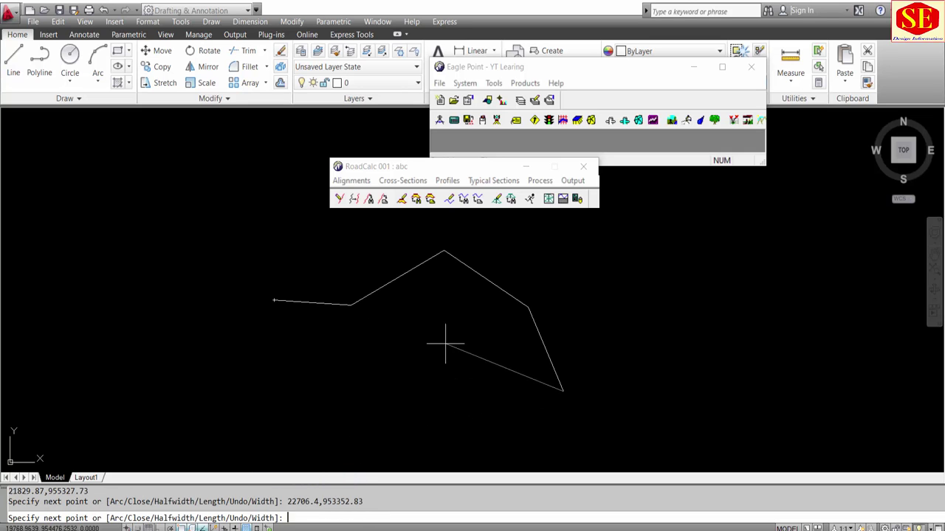
key(Escape)
click(351, 180)
click(363, 195)
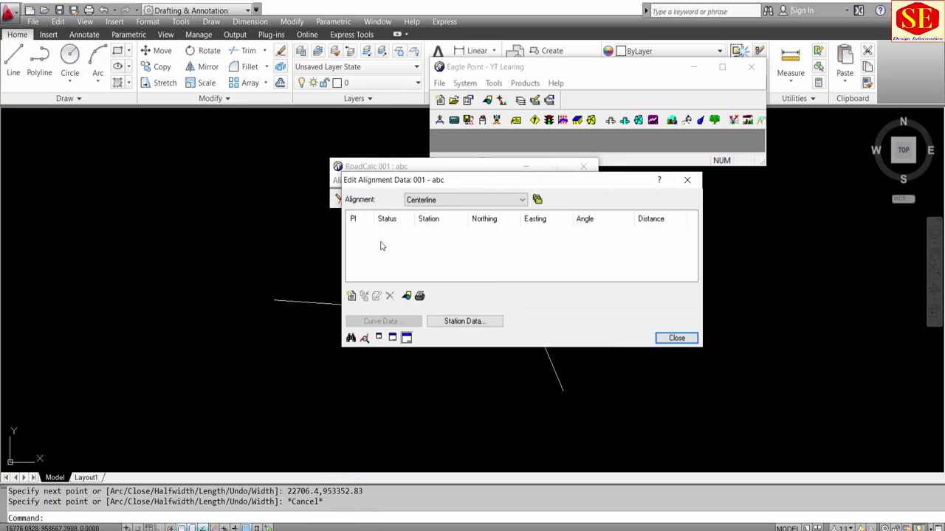
click(676, 338)
Step: Convert the redrawn polyline into Centerline, starting at its left end at 0+000
click(352, 180)
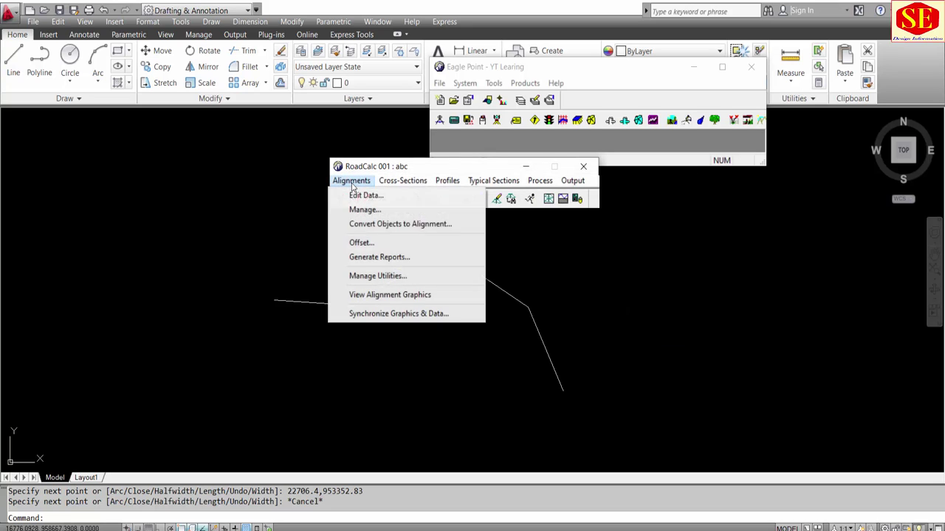
click(380, 224)
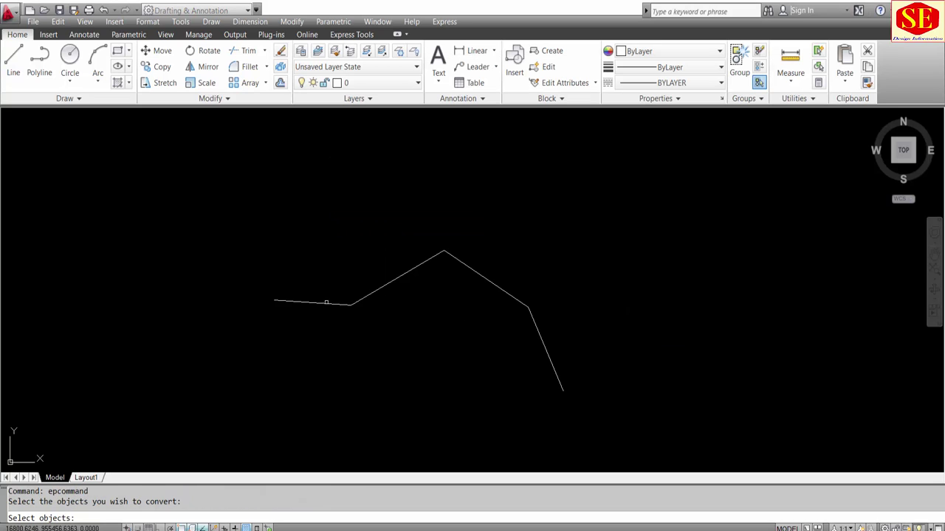
click(325, 302)
key(Return)
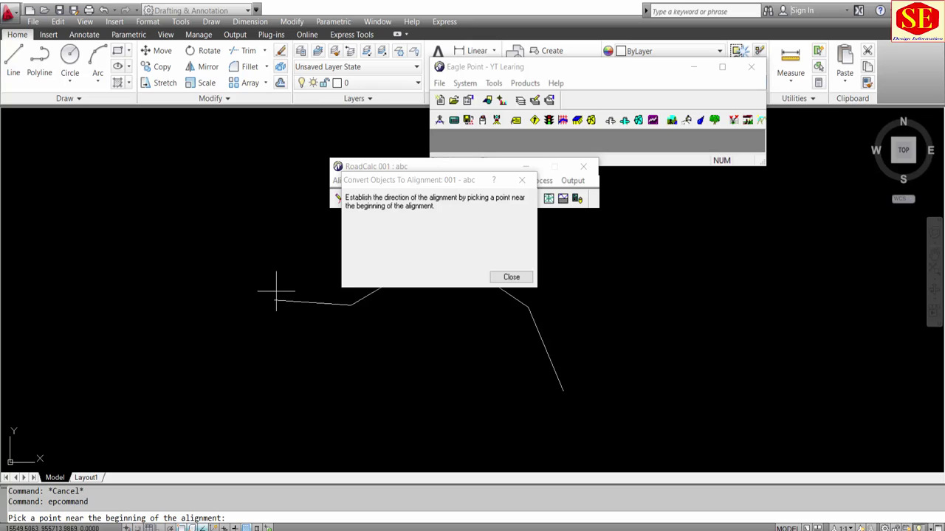
click(274, 300)
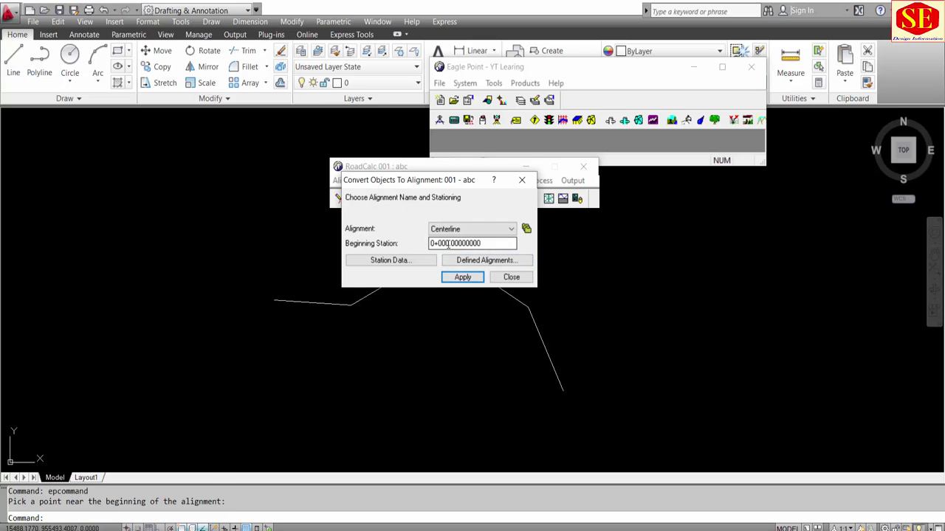
drag(482, 244, 355, 248)
click(457, 276)
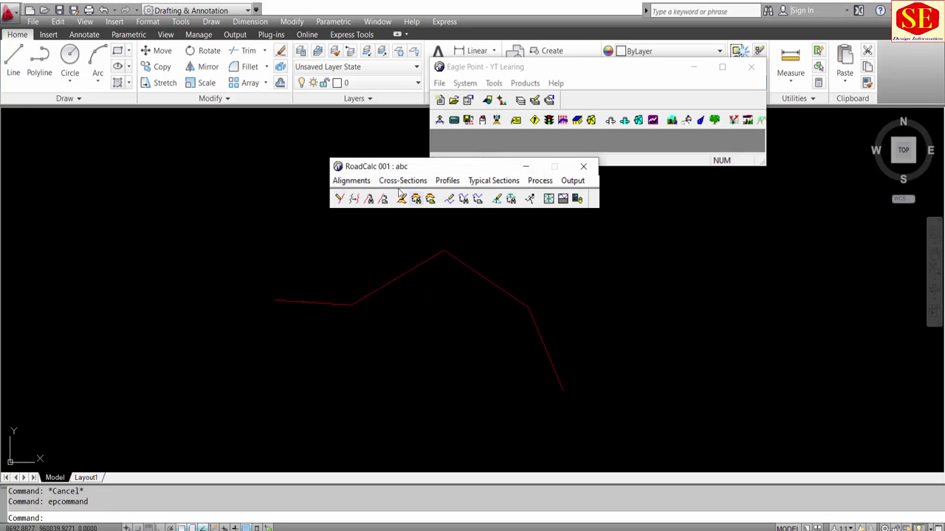
Step: Review the PI 1, PI 2 and PI 3 rows of the new Centerline data
click(350, 180)
click(351, 180)
click(434, 245)
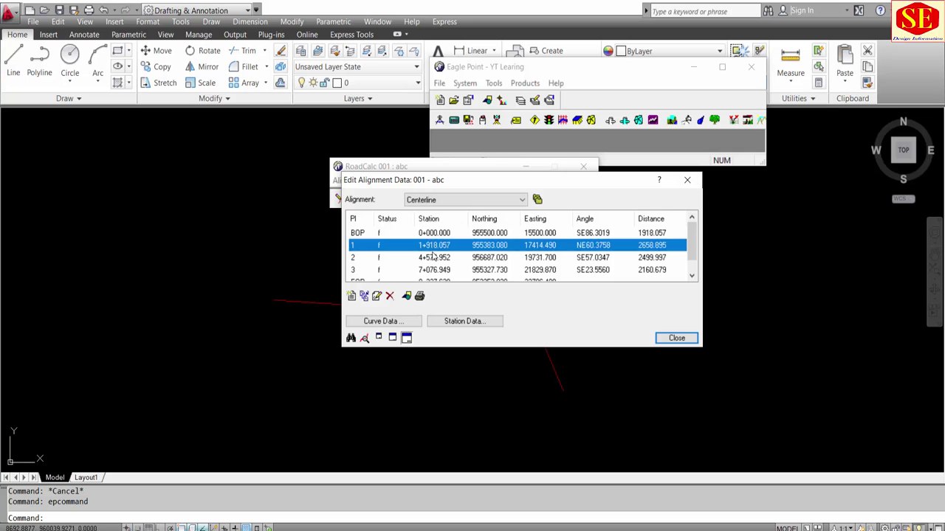
click(433, 258)
click(435, 269)
scroll(435, 267, down, 1)
scroll(436, 257, up, 1)
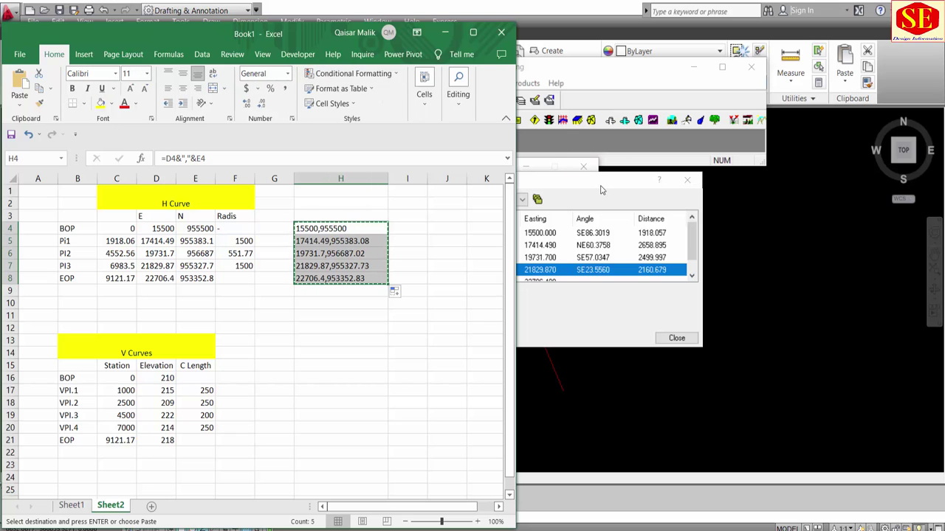
Step: Place the alignment data beside the Excel table and review the PI 1 and EOP rows
click(570, 158)
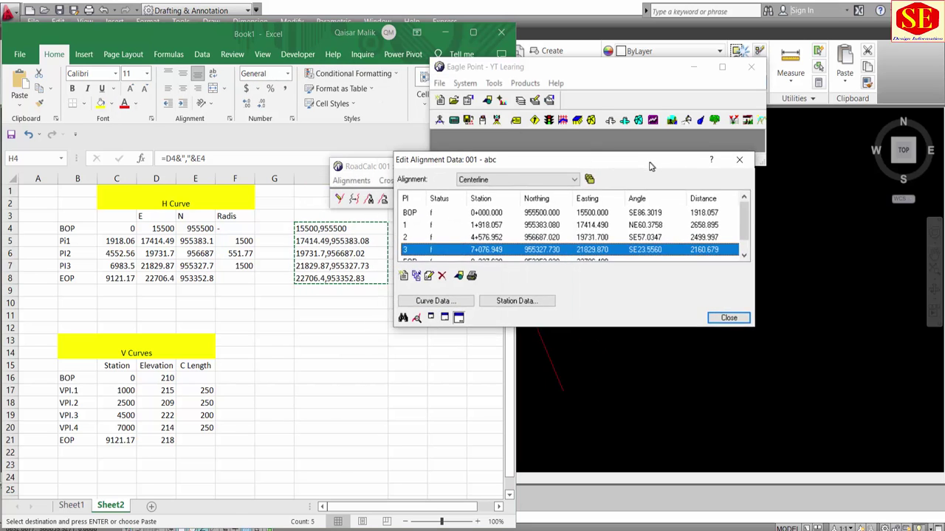
drag(649, 156, 569, 159)
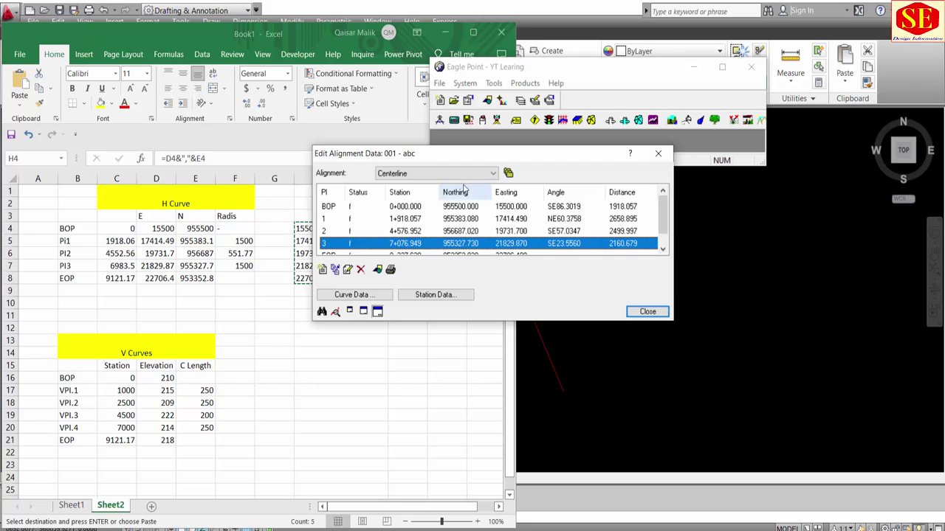
click(521, 232)
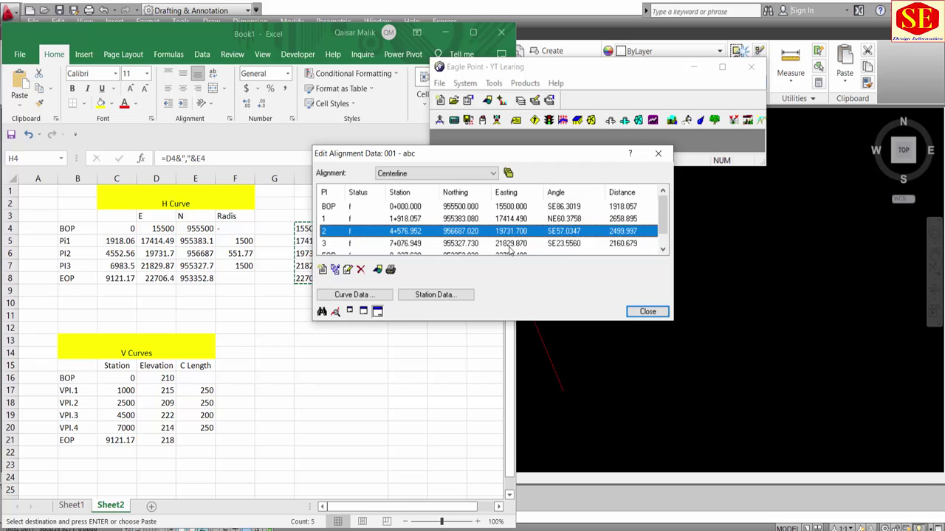
click(513, 241)
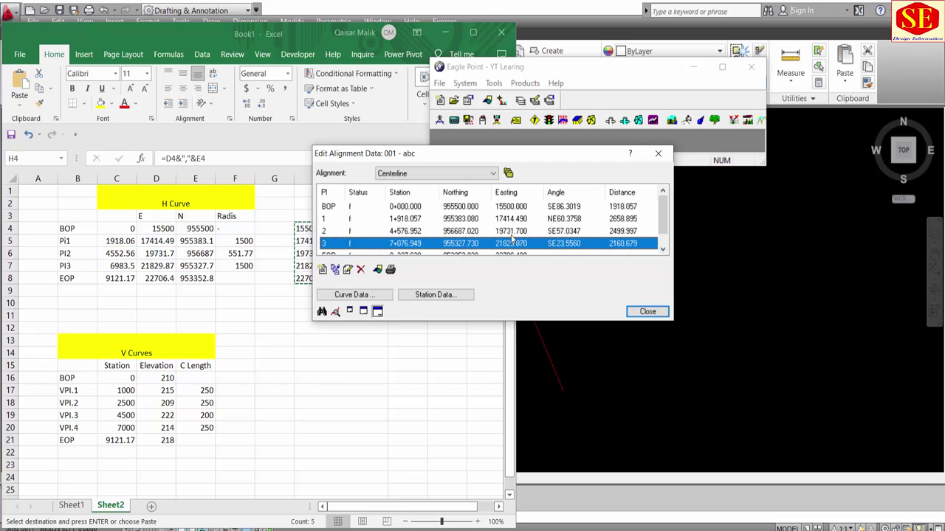
click(405, 220)
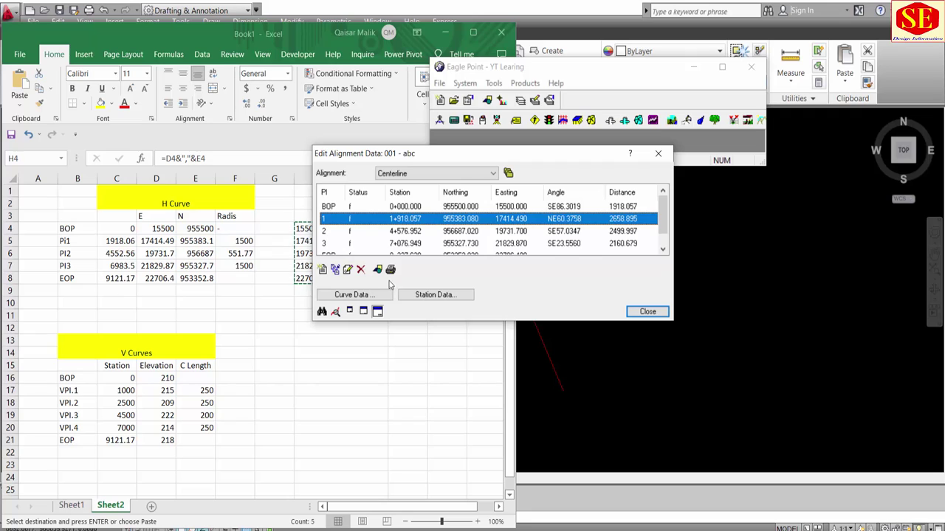
click(405, 254)
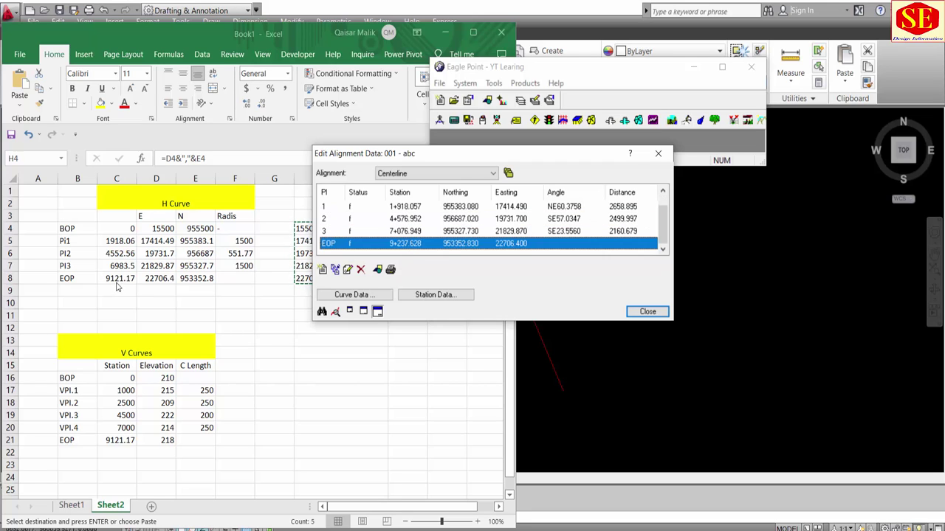
Step: Move the alignment data right to reveal the H Curve column and recheck PI 1 and PI 2
click(407, 220)
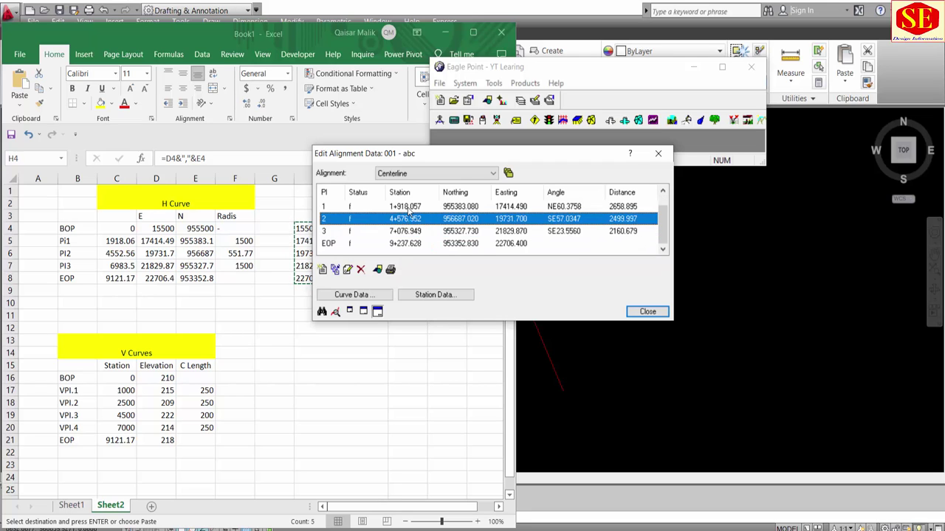
click(407, 212)
drag(491, 155, 663, 151)
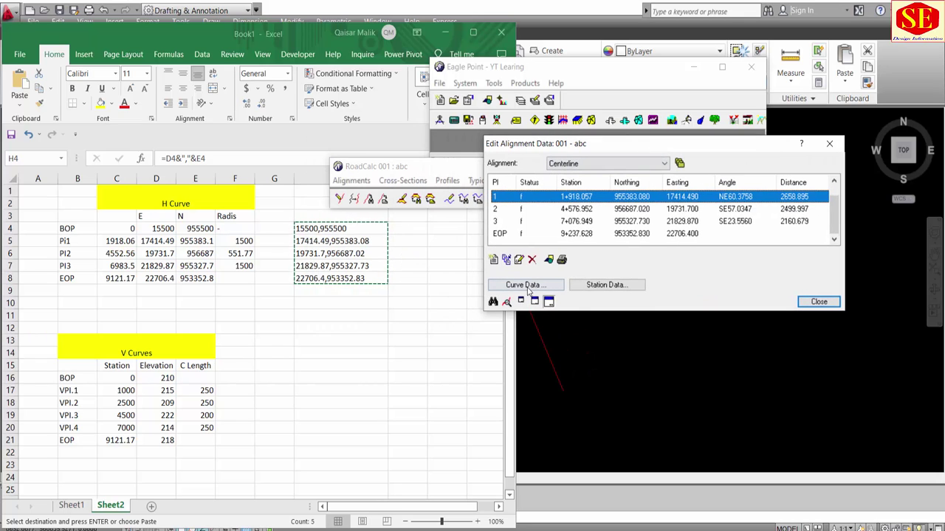
click(575, 209)
click(581, 196)
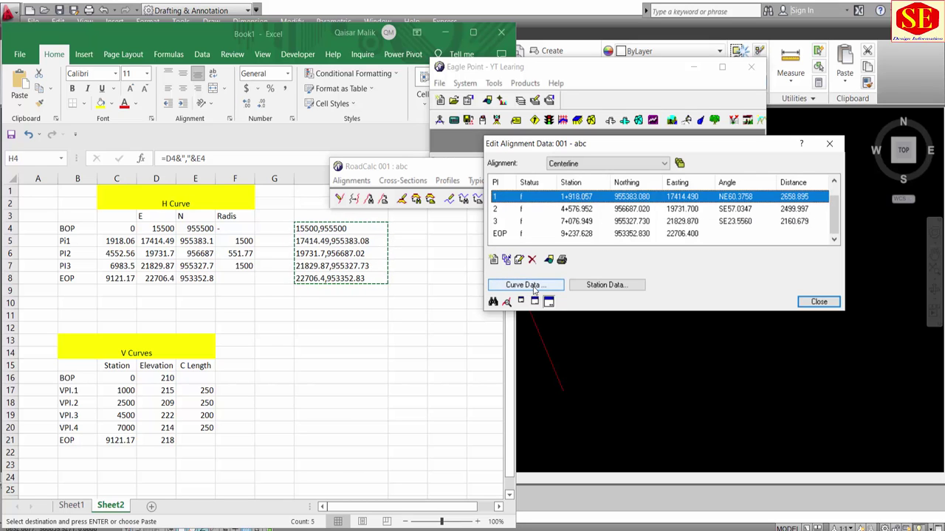
Step: Enter a 1500 radius for PI 1's horizontal curve and inspect the curved centerline
click(537, 288)
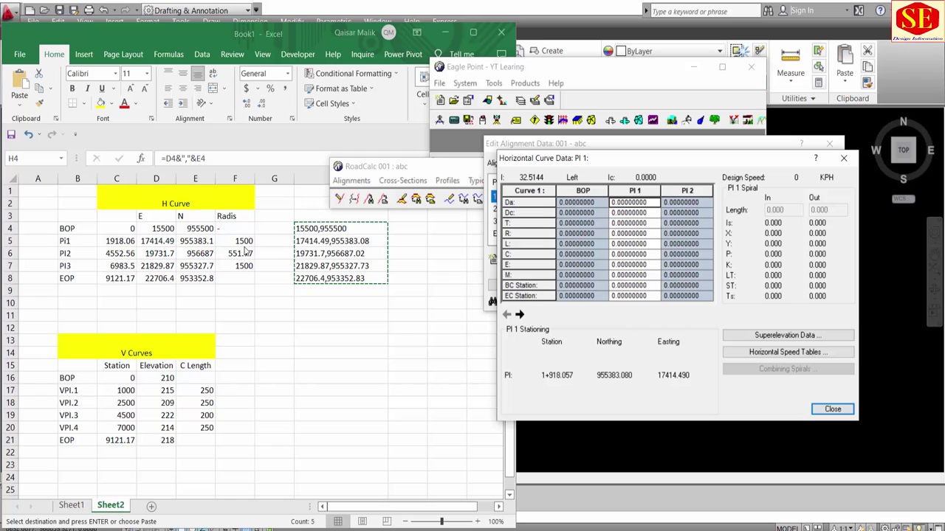
click(647, 234)
double_click(616, 237)
text(15)
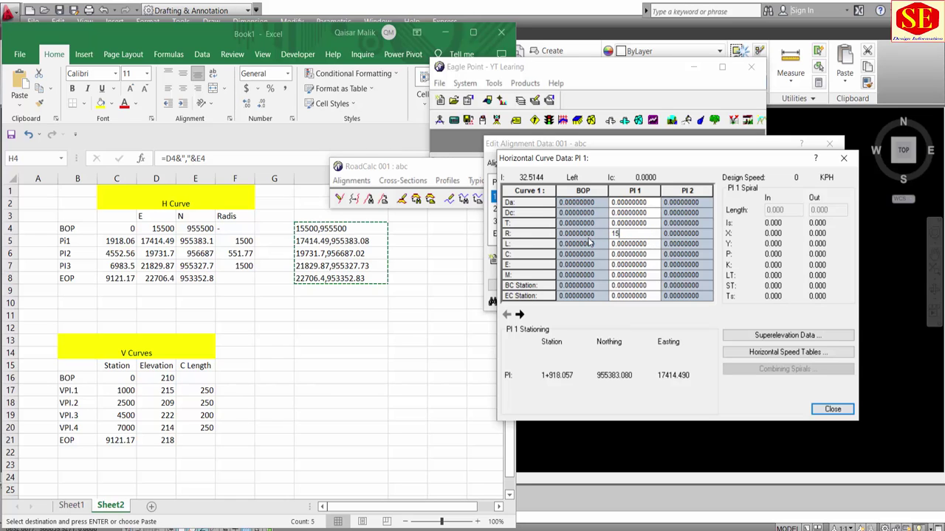
key(Return)
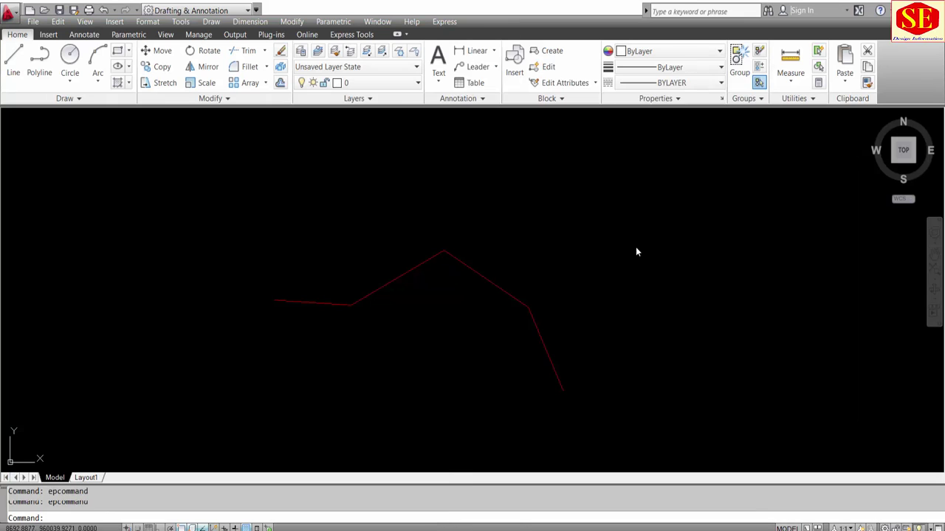
click(334, 316)
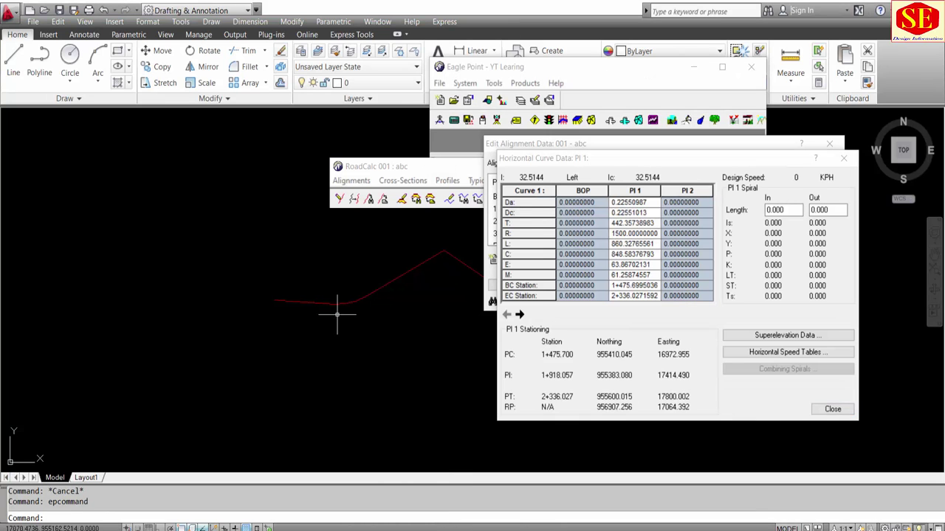
click(338, 302)
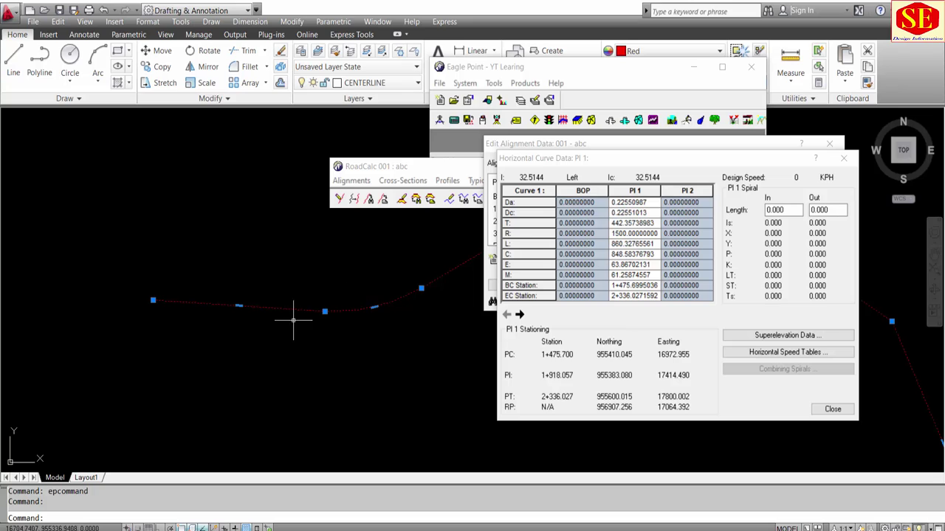
scroll(350, 310, up, 3)
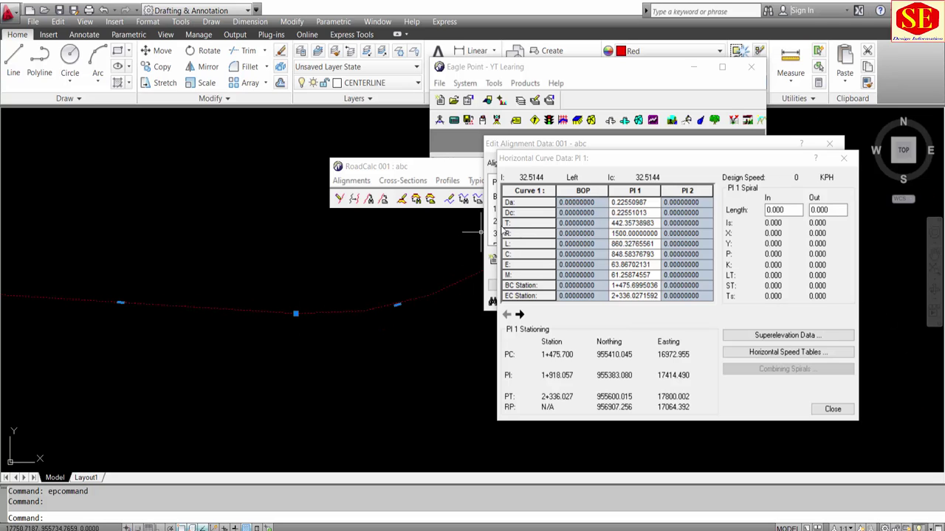
click(521, 315)
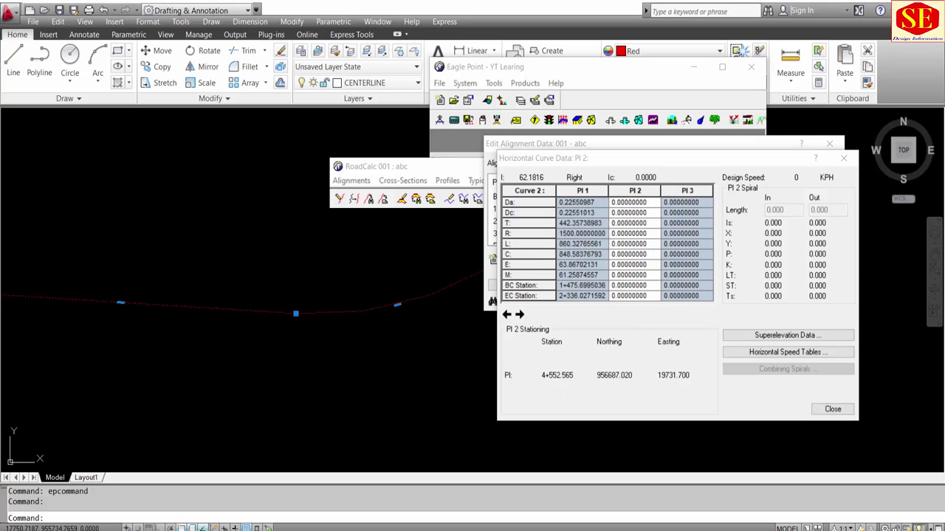
Step: Read the PI2 radius 551.77 from Excel cell F6 and enter it for PI 2
scroll(344, 312, up, 2)
scroll(303, 293, up, 3)
key(alt+Tab)
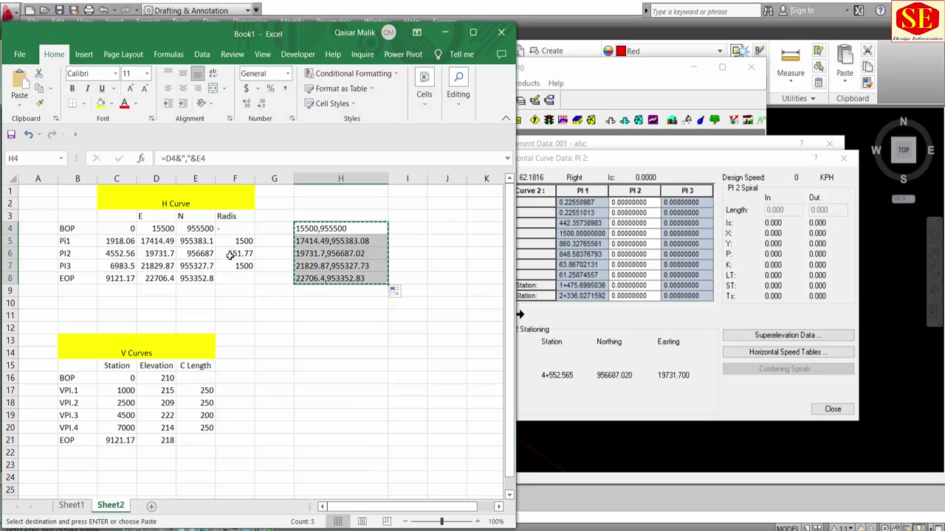
click(235, 254)
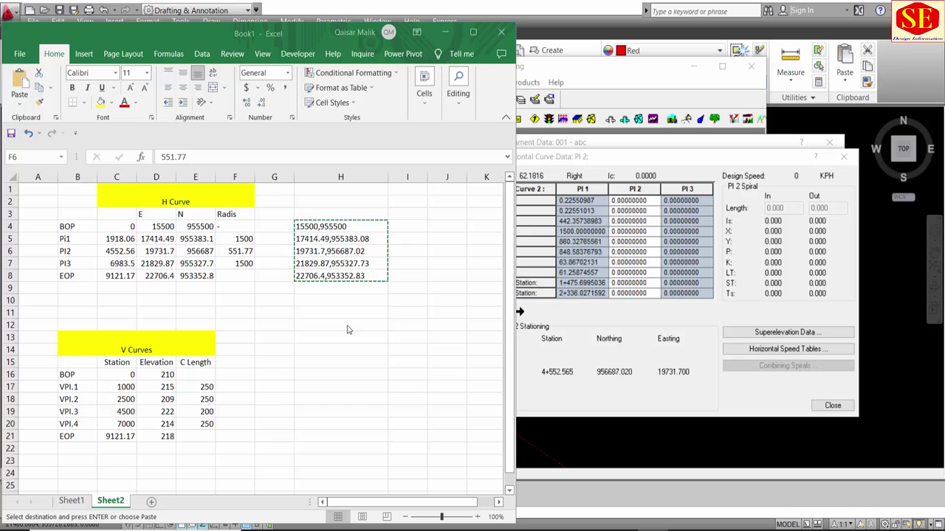
click(613, 249)
click(621, 232)
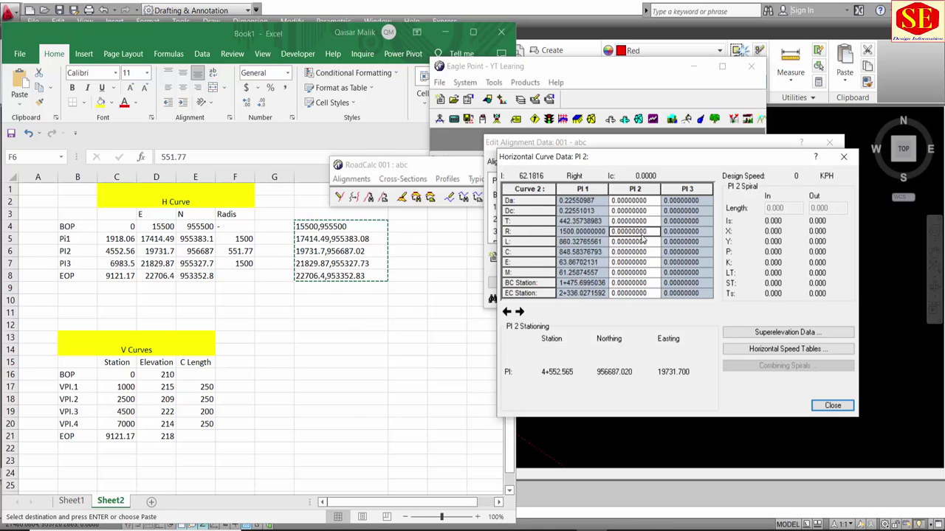
text(551.)
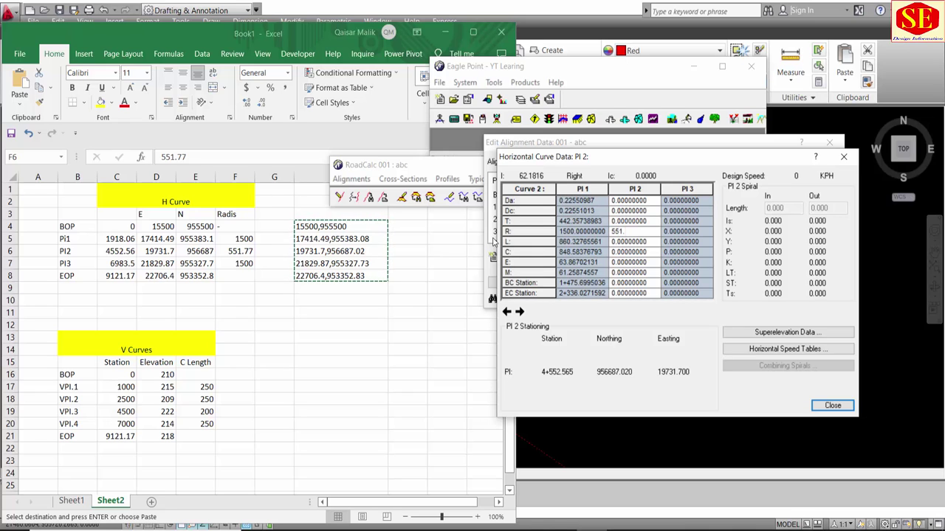
text(77)
key(Return)
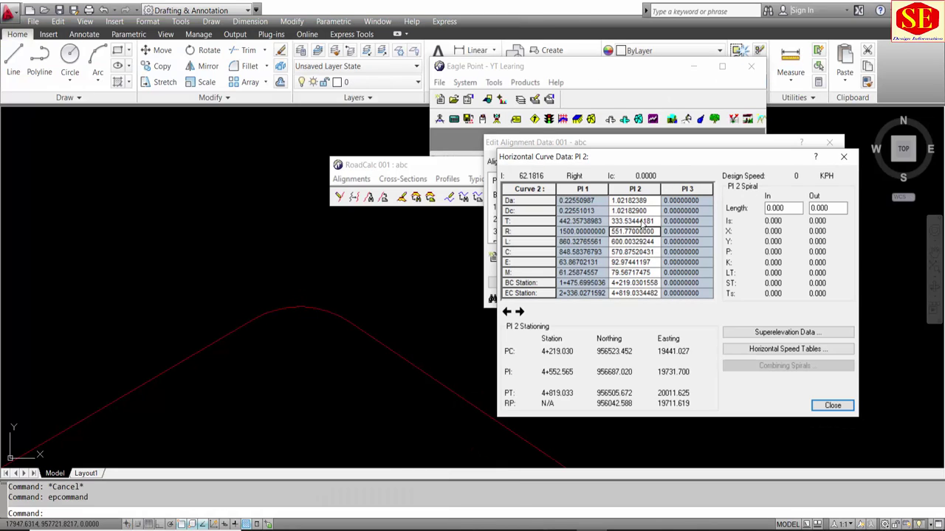
Step: Inspect the new PI 2 curve on the centerline and page through the curve data
click(432, 318)
click(303, 309)
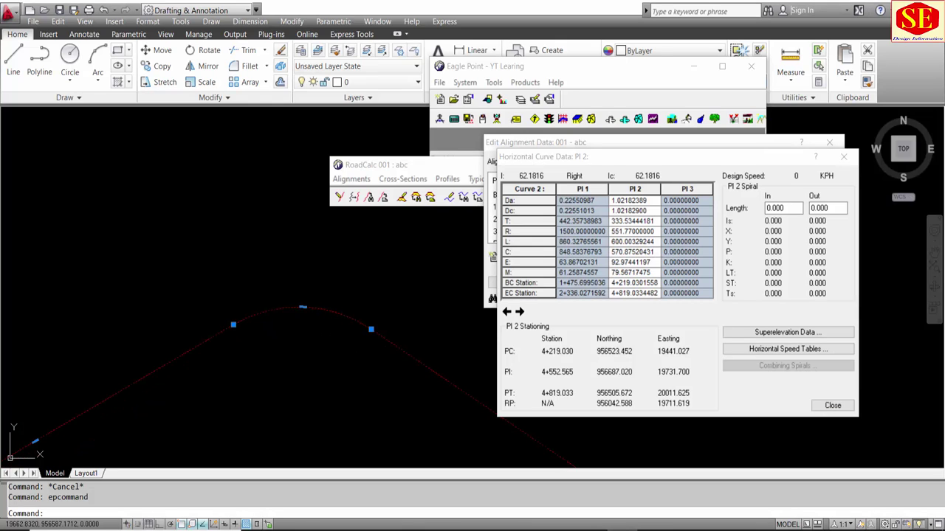
click(507, 312)
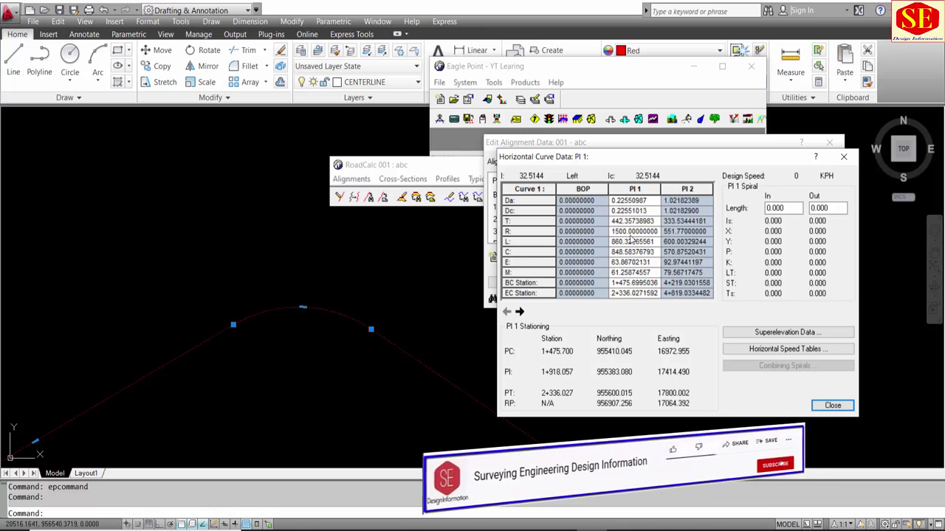
click(520, 312)
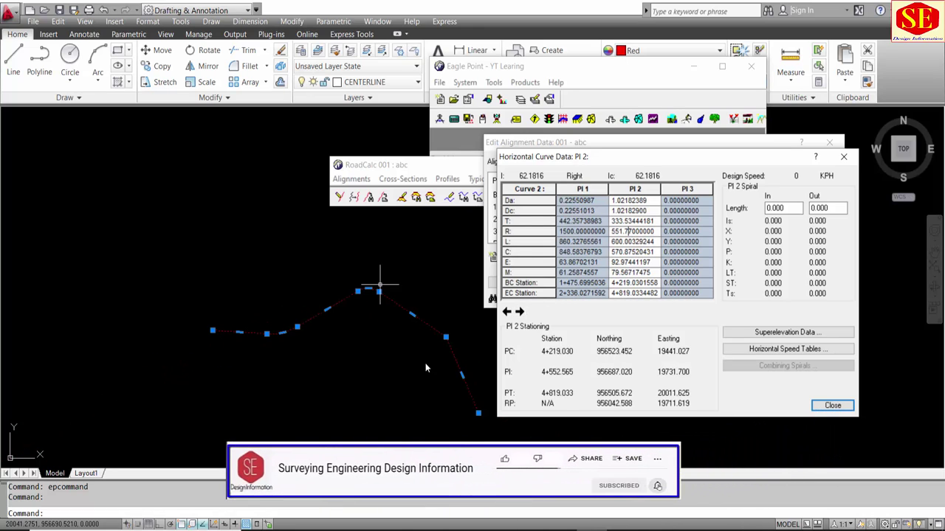
scroll(443, 336, up, 4)
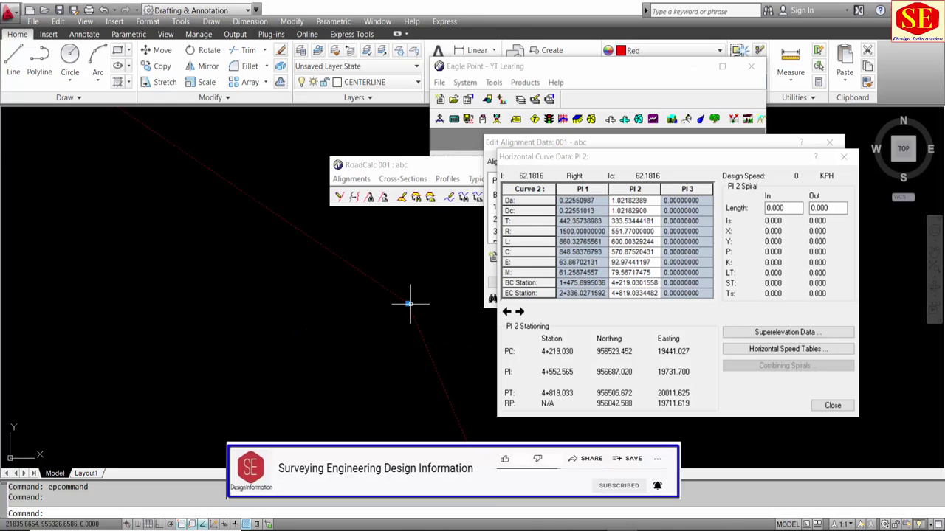
click(520, 312)
Step: Check Excel cell F7 and enter a 1500 radius for PI 3's curve
click(621, 233)
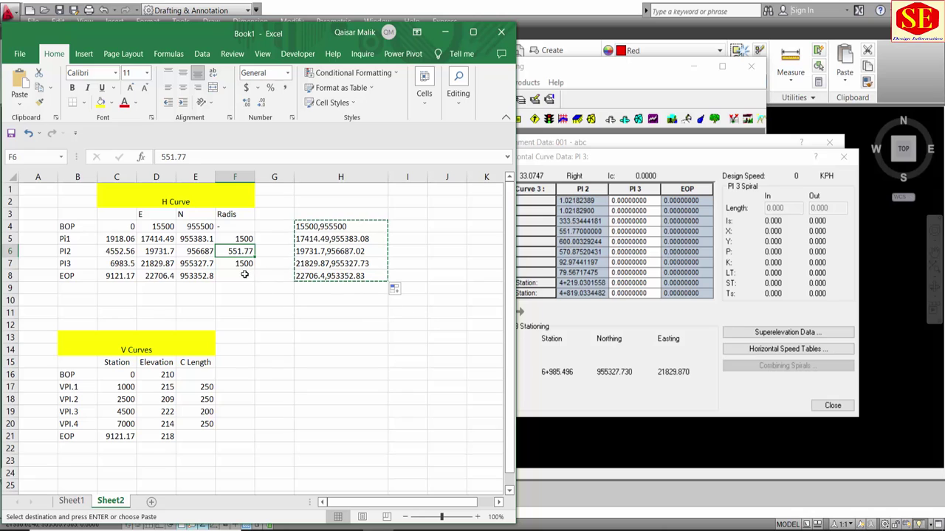
click(241, 263)
click(621, 233)
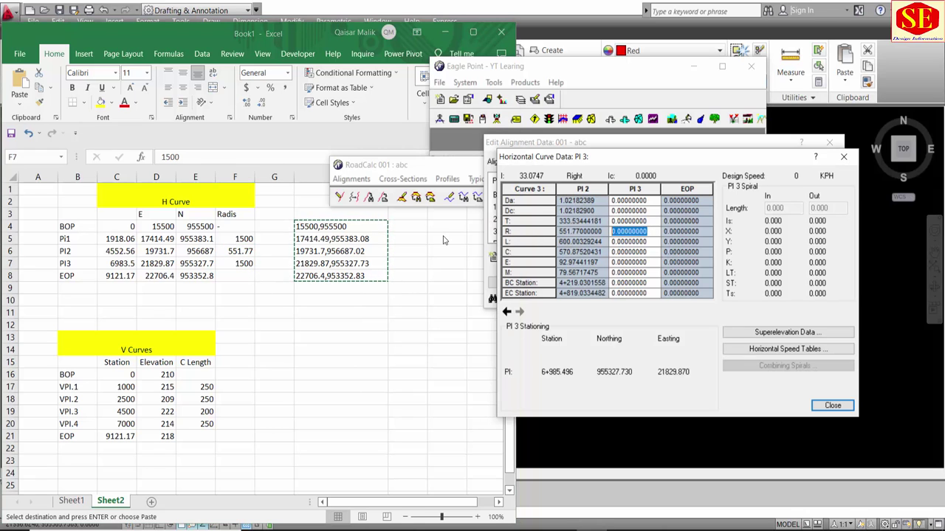
text(15)
click(651, 256)
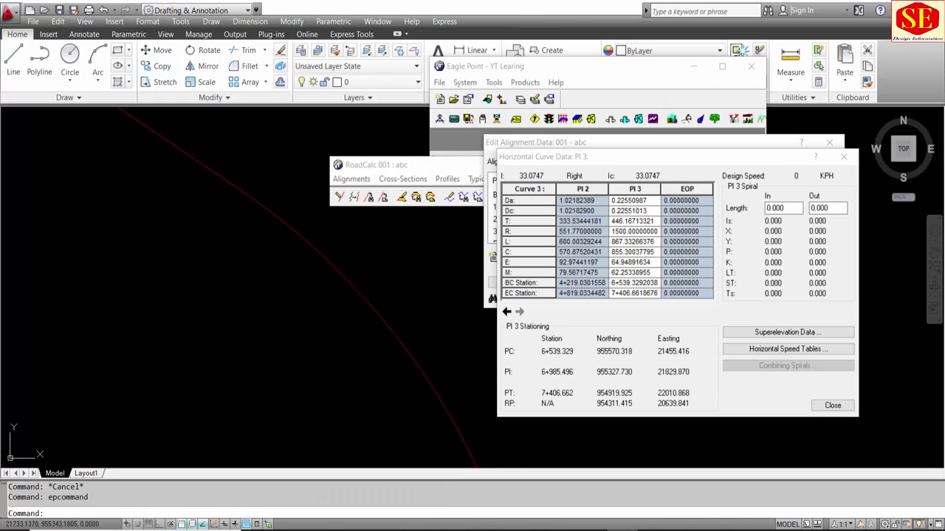
Step: Page through the PI 1 to PI 3 curve data and close it
scroll(369, 289, down, 5)
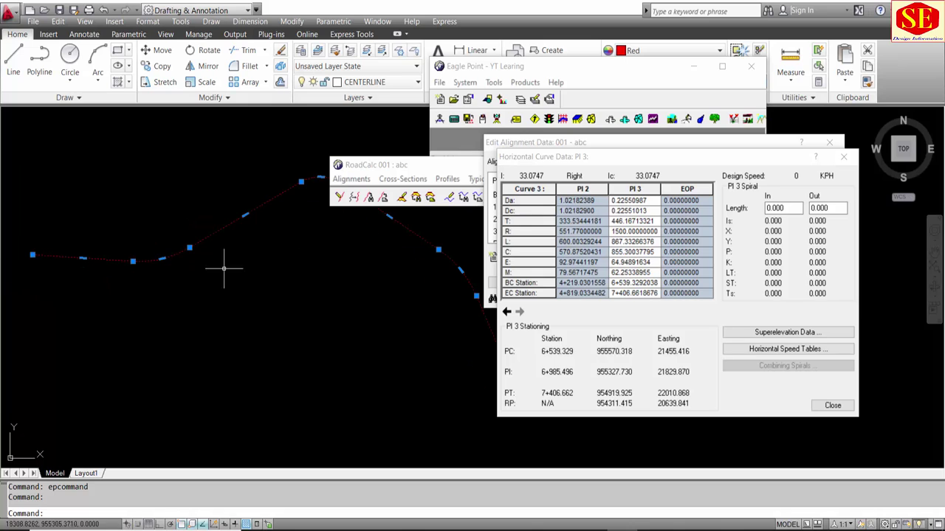
scroll(221, 259, up, 3)
scroll(380, 401, up, 2)
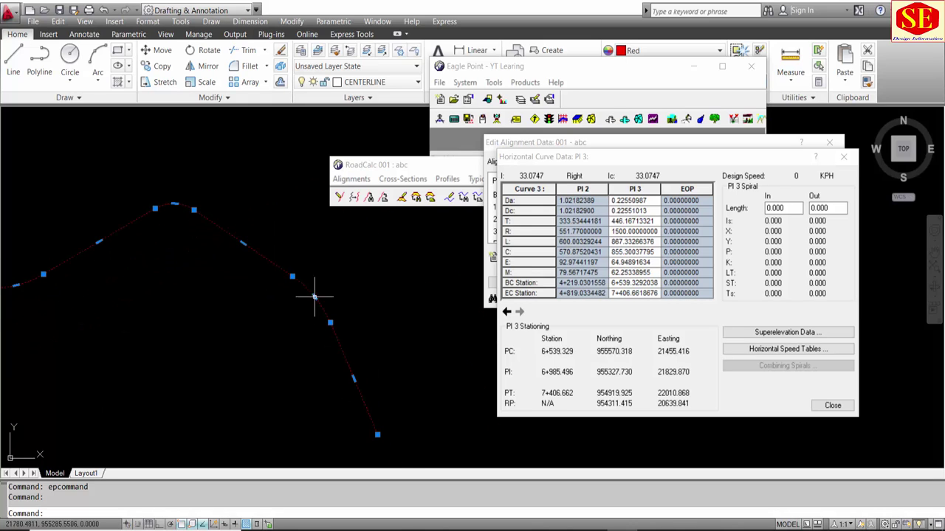
scroll(307, 284, up, 2)
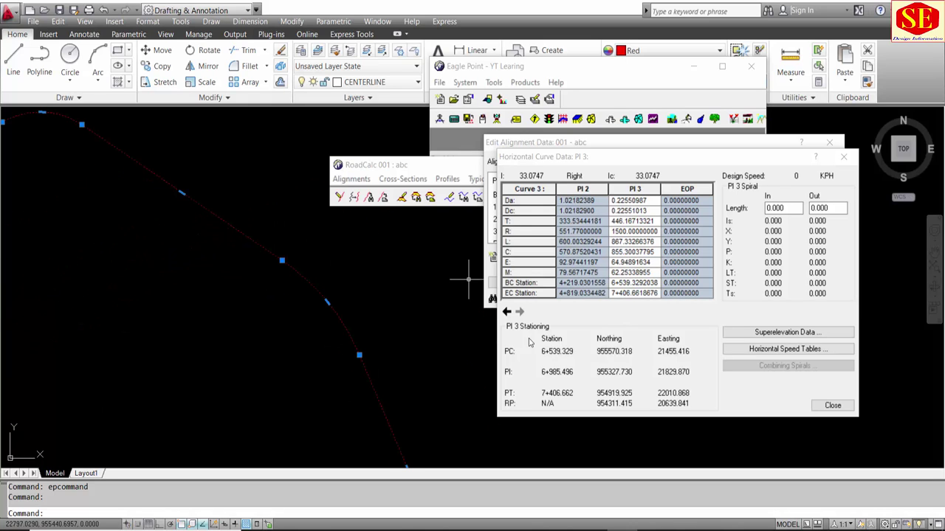
click(519, 313)
click(506, 313)
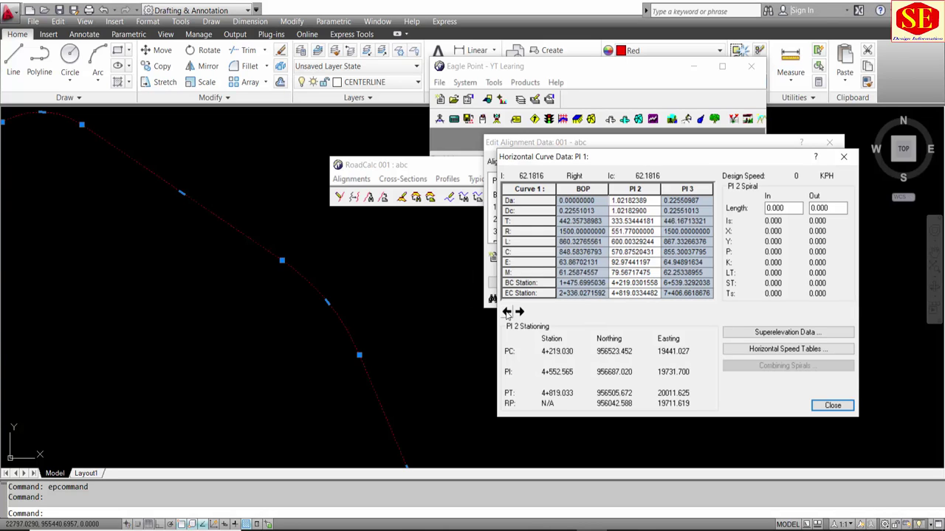
click(506, 312)
click(520, 311)
click(519, 311)
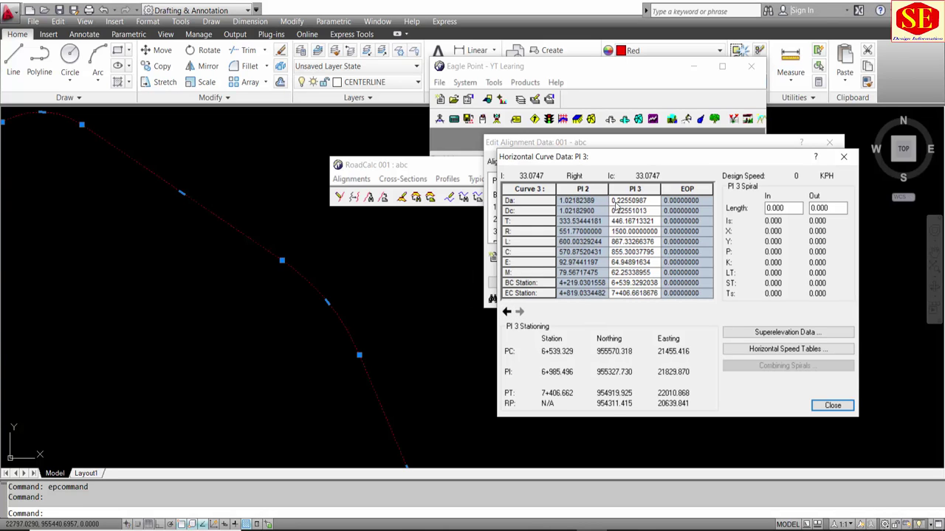
click(832, 405)
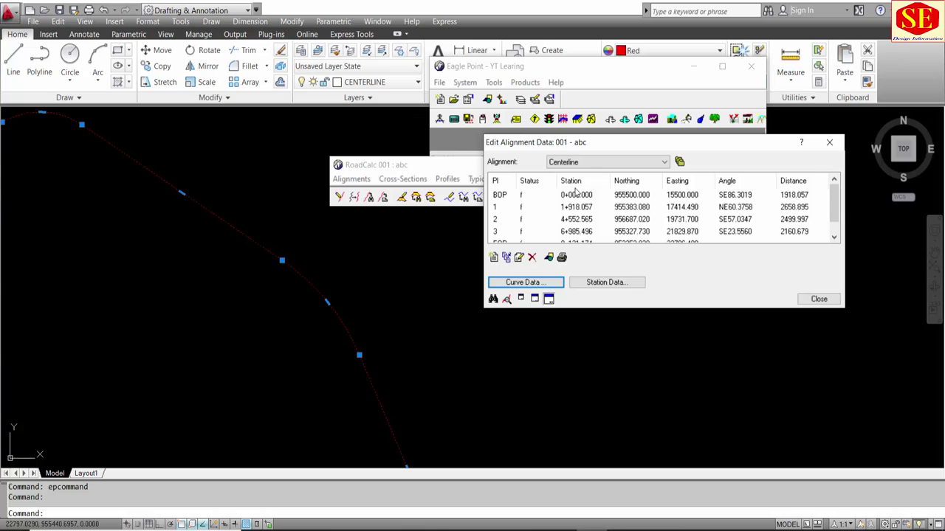
Step: Close the alignment data, then start and cancel another Convert Objects to Alignment
click(569, 209)
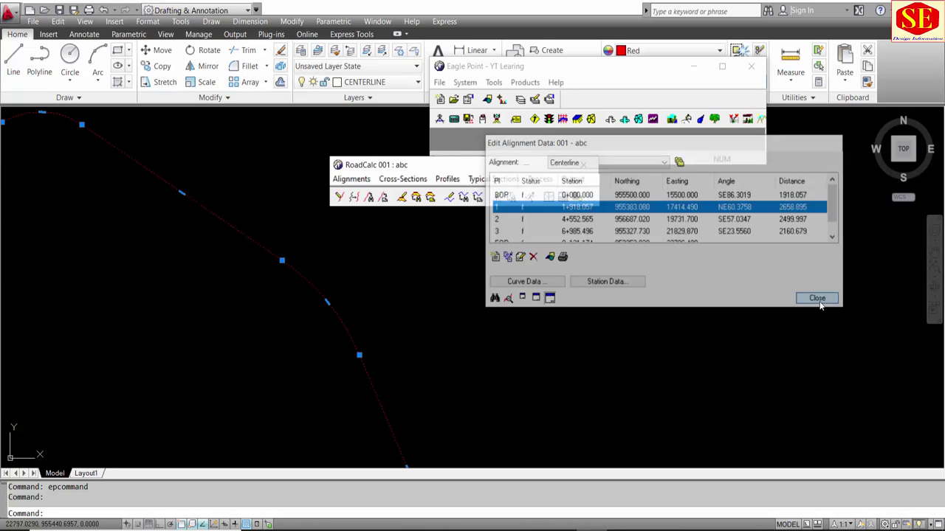
click(819, 299)
click(351, 179)
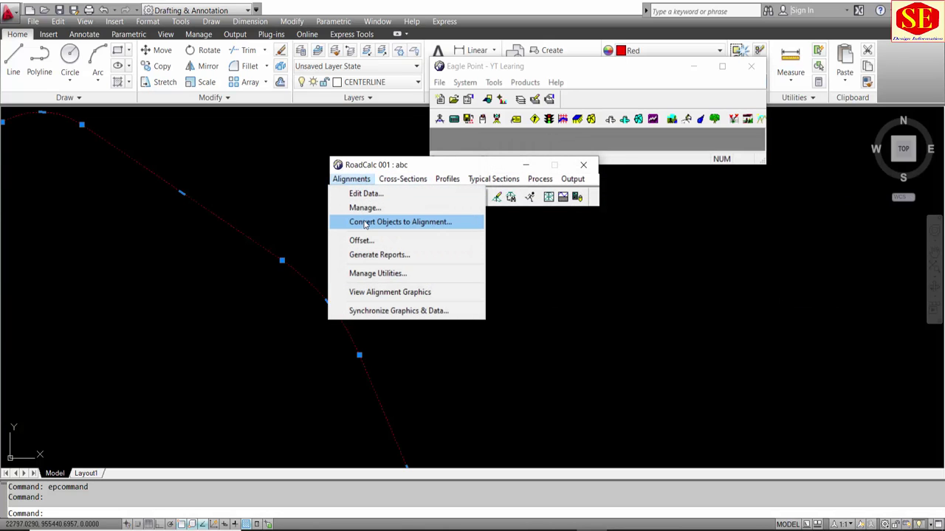
click(363, 221)
scroll(307, 191, down, 2)
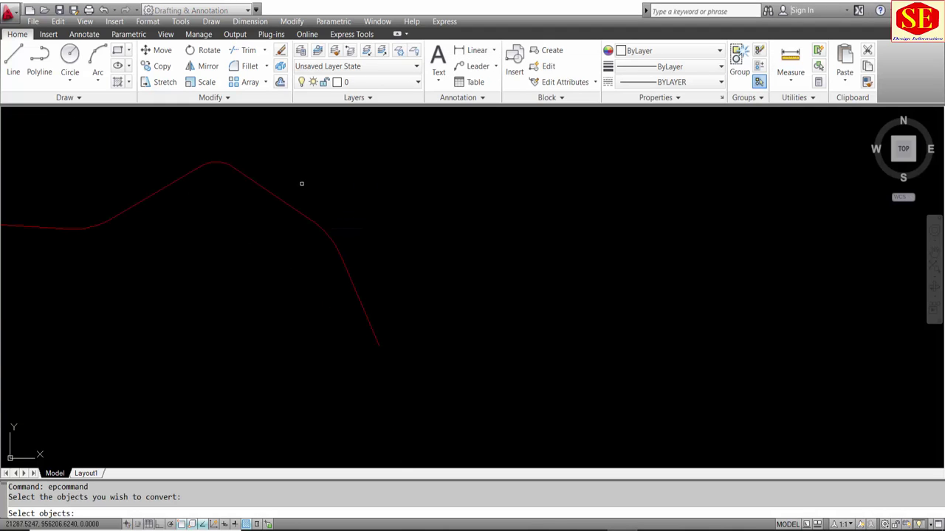
key(Escape)
click(512, 274)
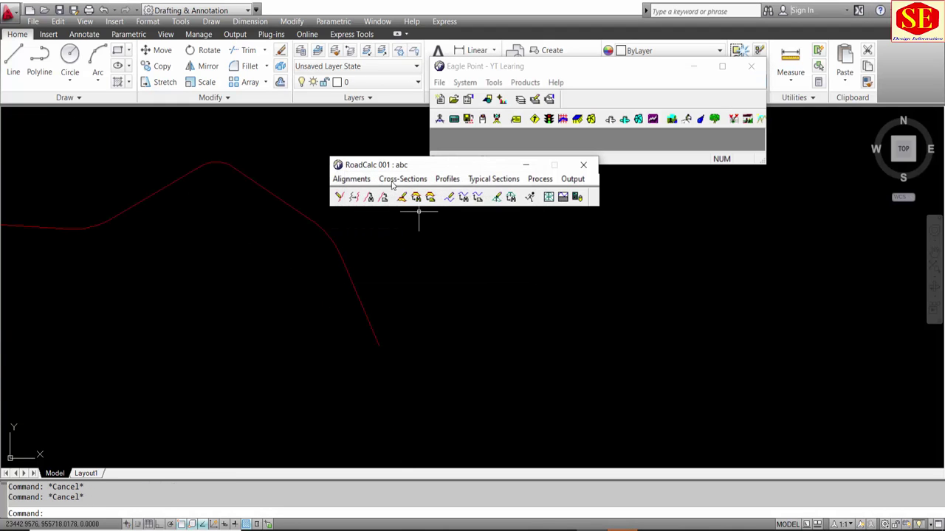
click(403, 178)
Step: Review Centerline's PI 2, PI 3 and EOP rows and PI 1 details unchanged
click(351, 178)
click(363, 195)
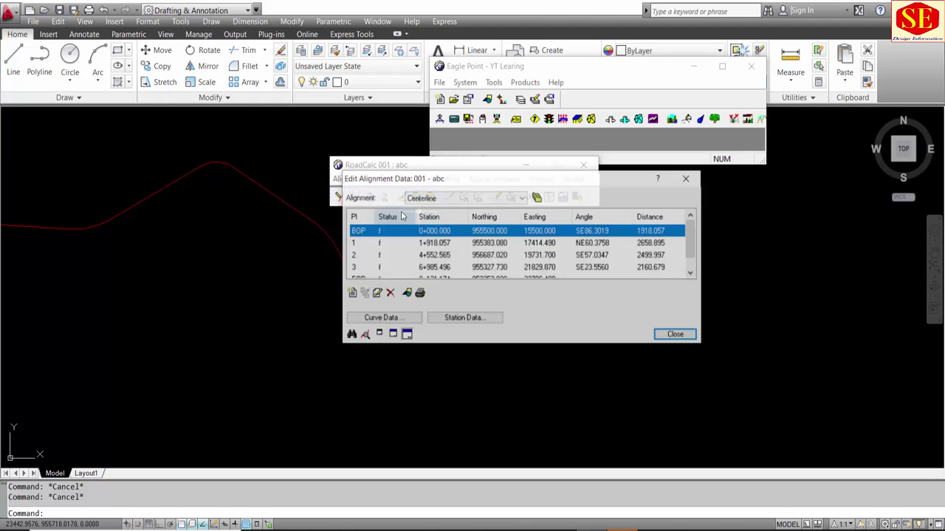
click(421, 251)
click(425, 267)
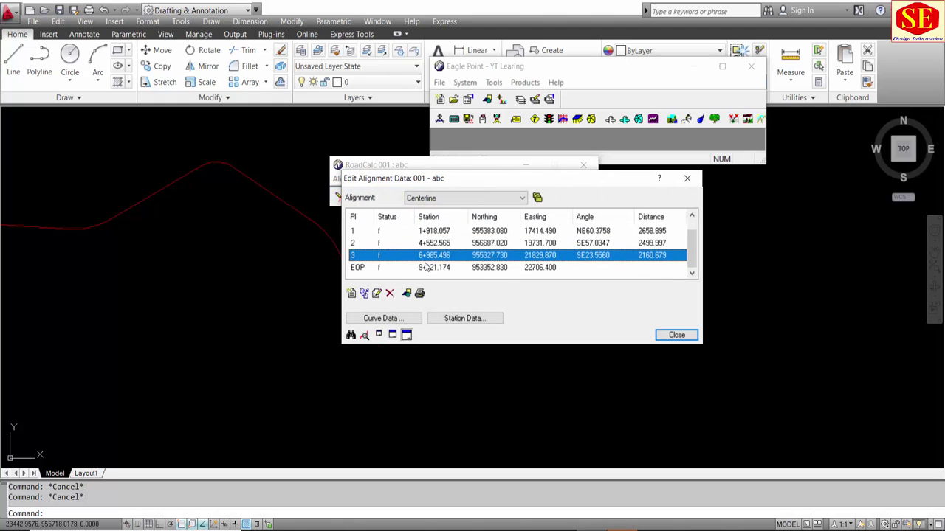
click(418, 268)
scroll(427, 236, up, 1)
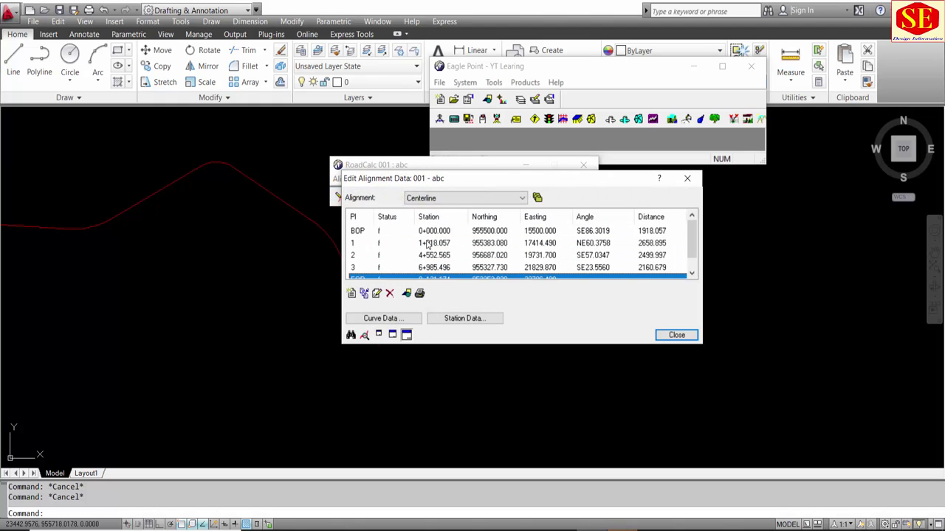
double_click(427, 244)
click(445, 332)
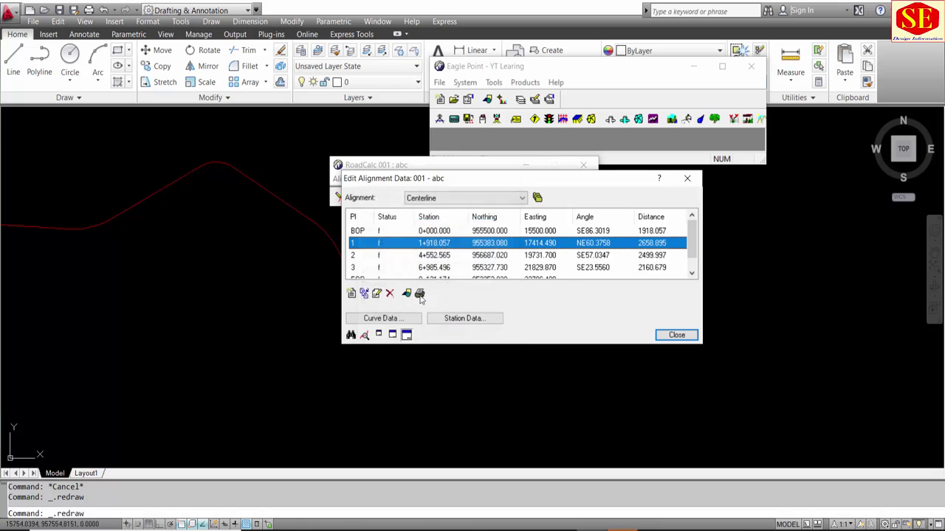
Step: Check the PI 1 and PI 3 horizontal curve data, then close it
click(383, 319)
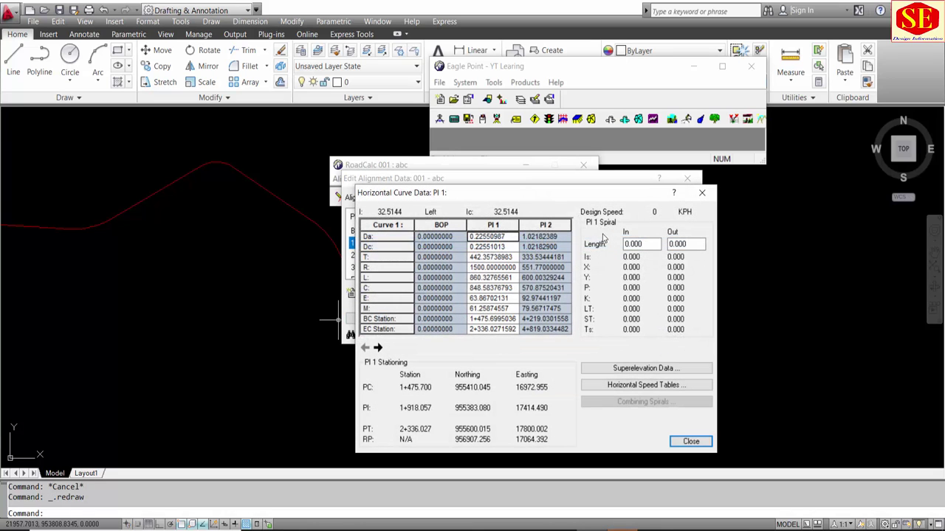
click(378, 347)
click(378, 348)
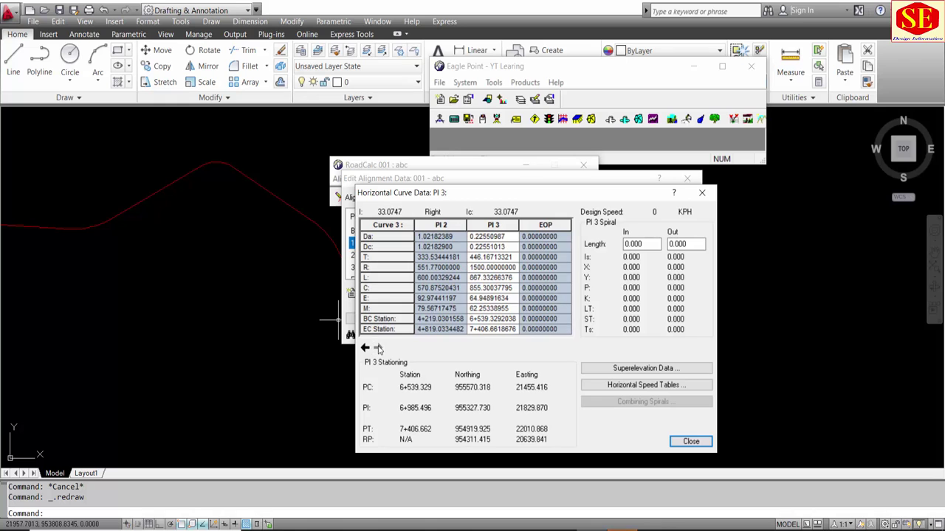
click(691, 441)
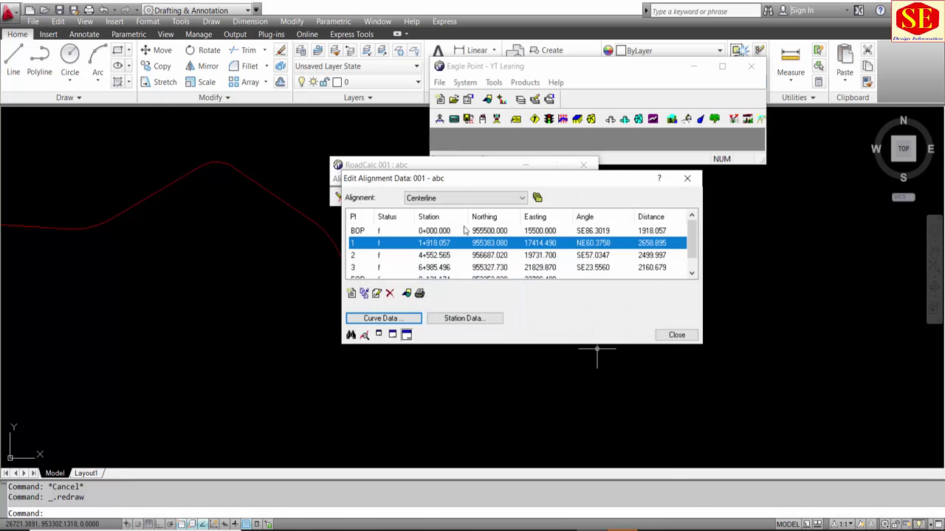
scroll(480, 266, down, 1)
click(677, 335)
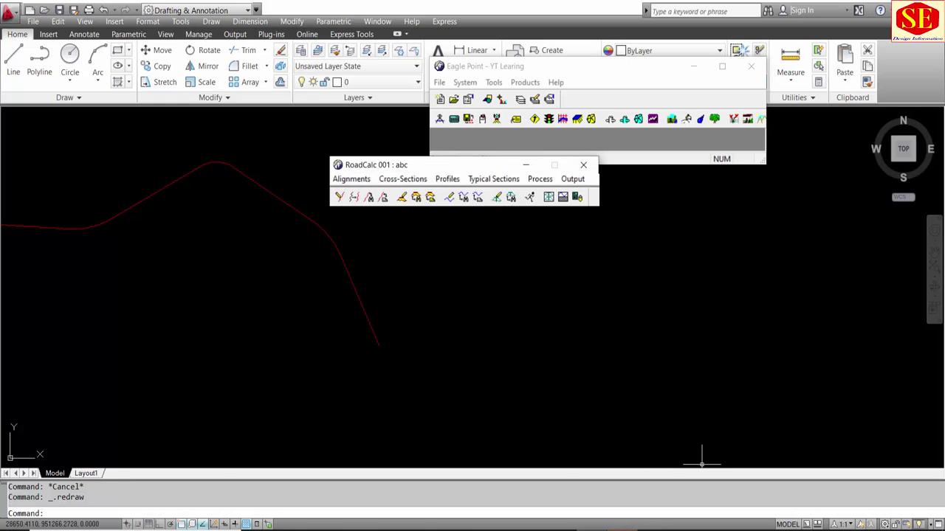
scroll(590, 362, down, 2)
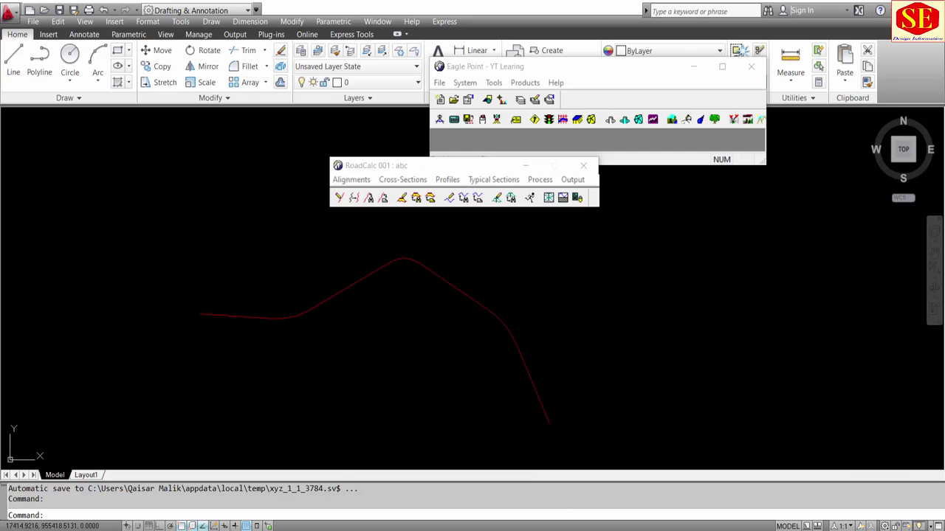
scroll(303, 317, up, 3)
Step: Offset the red centerline by 1 to create a parallel copy beside it
text(o)
key(Return)
text(1)
key(Return)
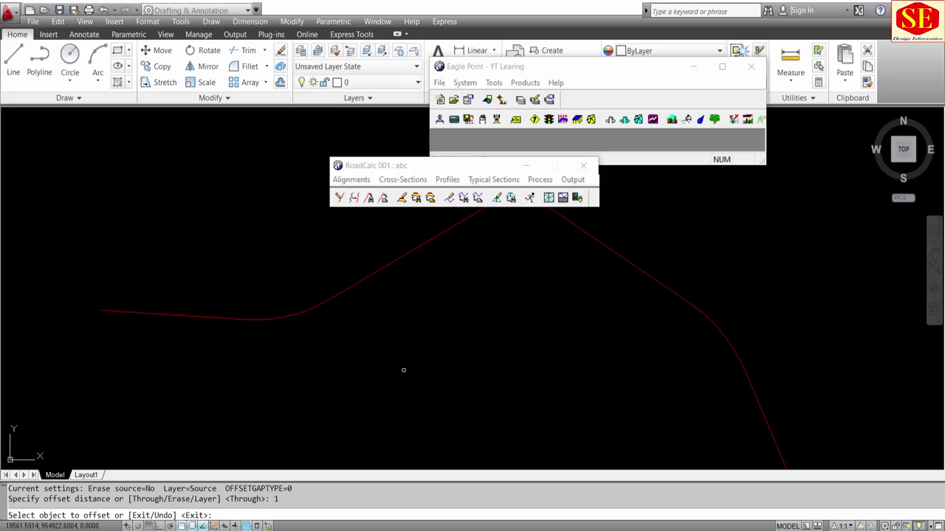
scroll(304, 309, up, 2)
scroll(284, 307, up, 1)
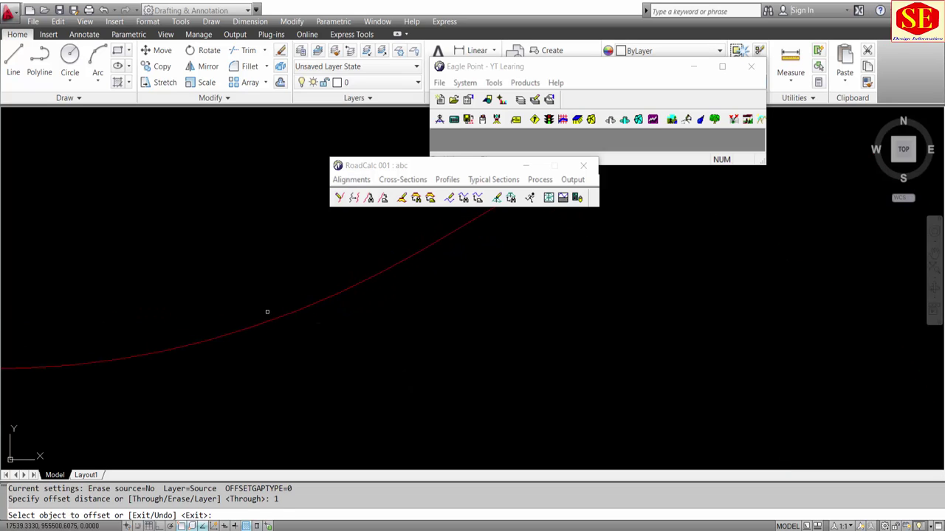
click(266, 312)
click(256, 327)
scroll(255, 329, up, 2)
scroll(251, 322, up, 3)
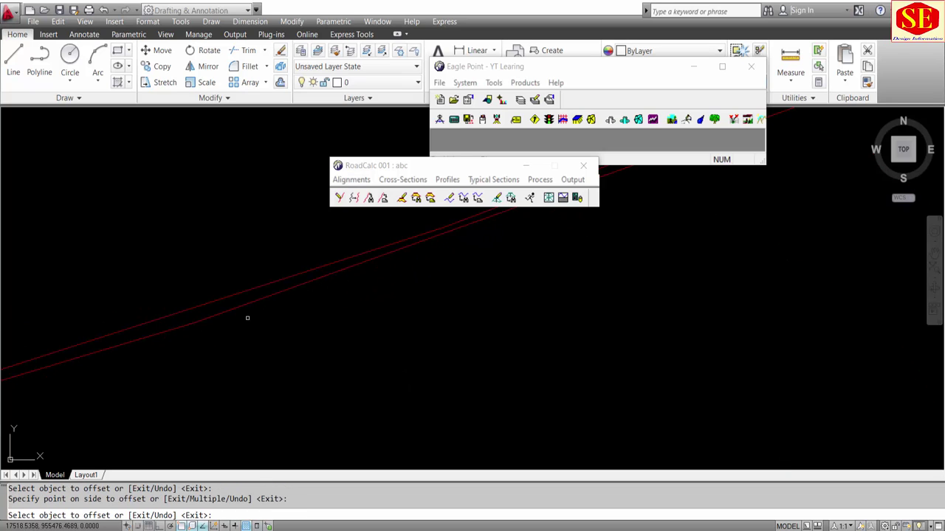
key(Escape)
key(Escape)
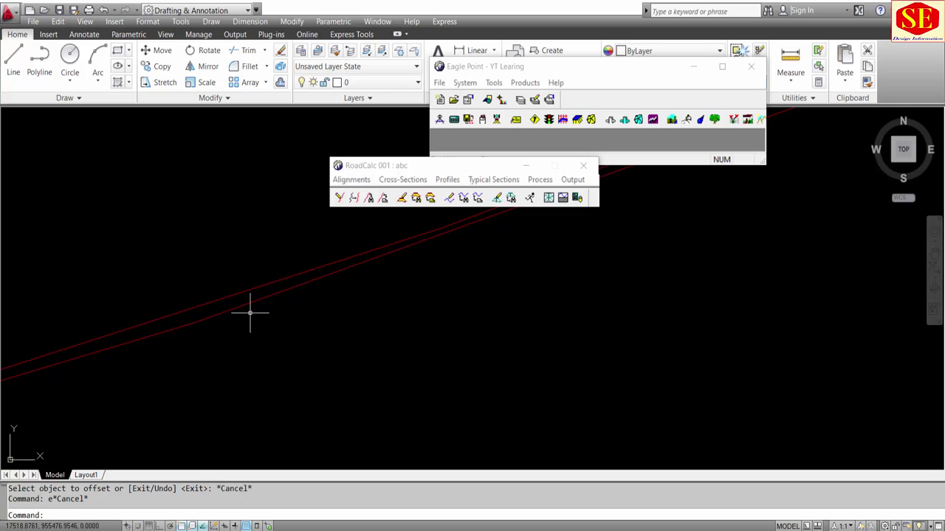
text(re)
key(Return)
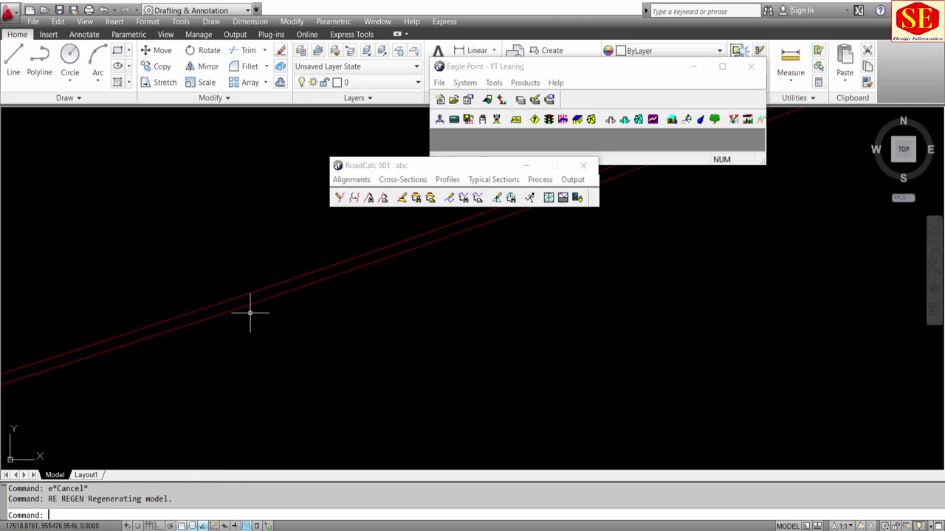
Step: Offset another line by 1 to add a parallel line below the pair
text(o)
key(Return)
Step: Add two 3.6 offset lines above the centerline
key(Return)
click(254, 304)
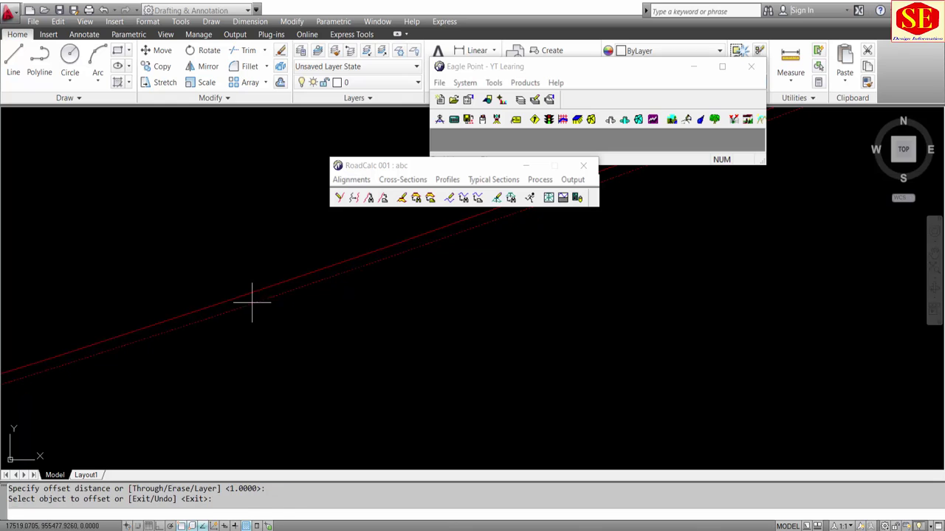
click(263, 329)
key(Escape)
text(o)
key(Return)
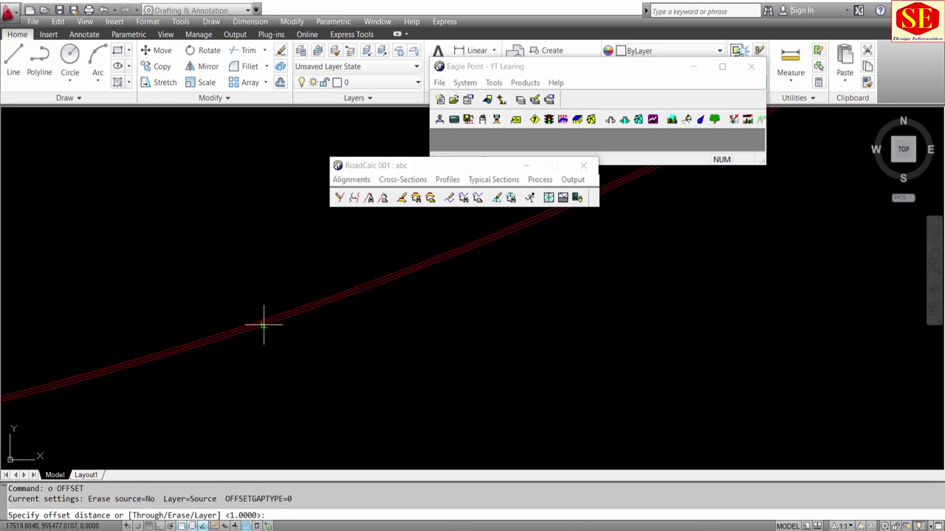
text( 3.6)
key(Return)
scroll(258, 323, up, 1)
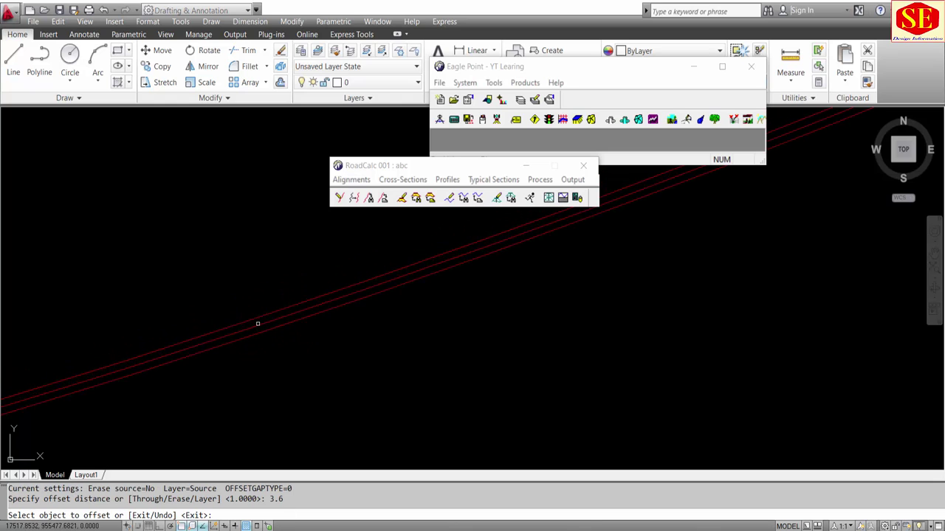
click(243, 321)
click(239, 275)
click(246, 291)
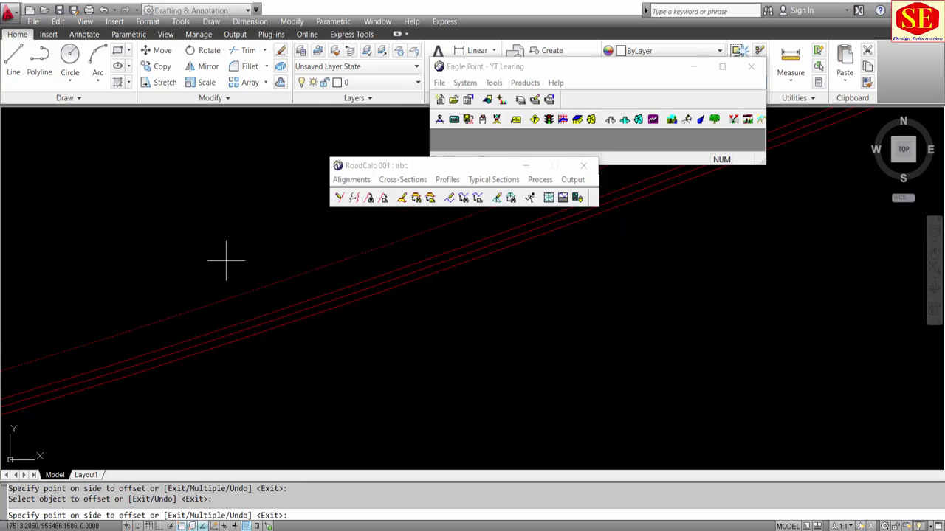
click(225, 260)
key(Return)
key(Return)
Step: Add a 2.4 offset line and then a 2 offset line above the top line
text(.4)
key(Return)
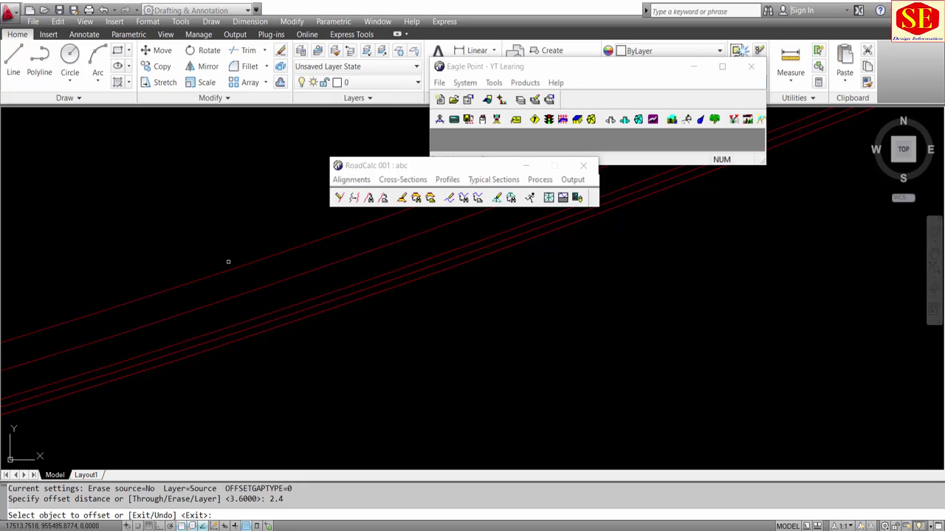
click(251, 263)
click(238, 226)
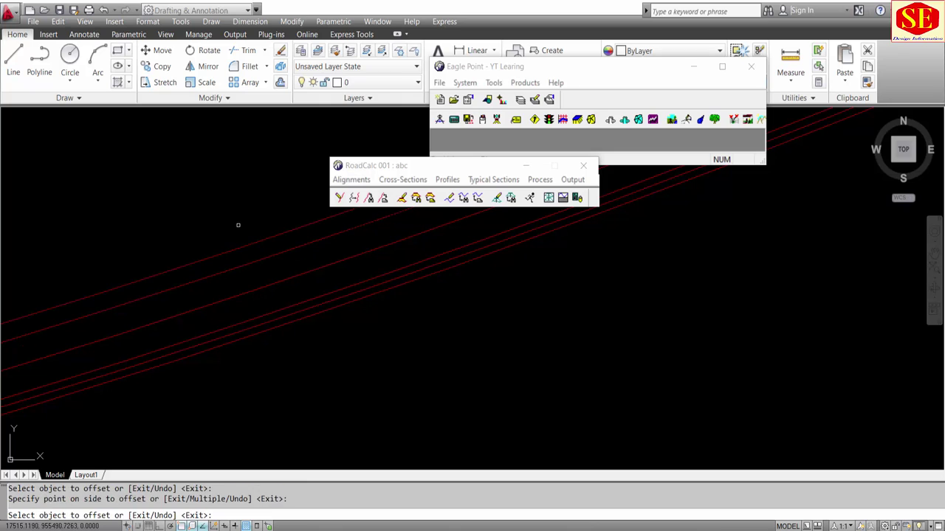
key(Return)
key(Return)
text(2)
key(Return)
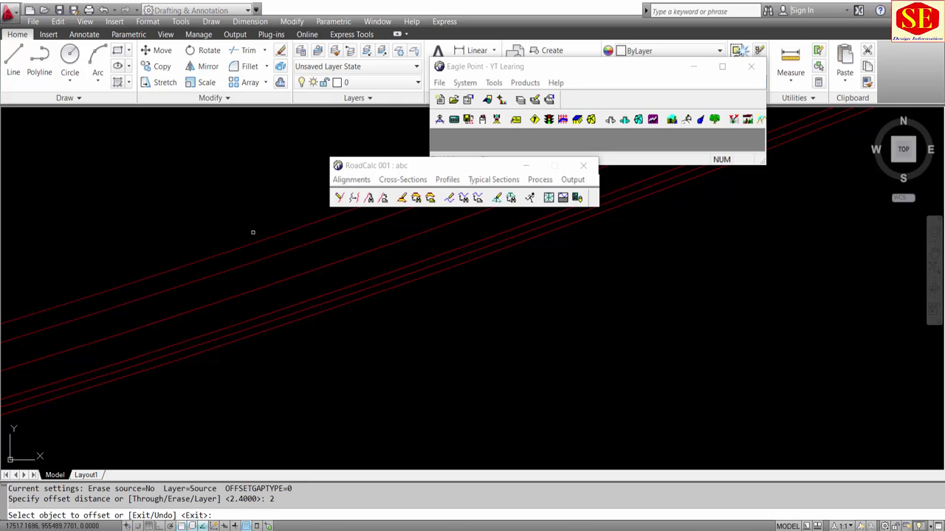
click(248, 243)
click(206, 202)
key(Escape)
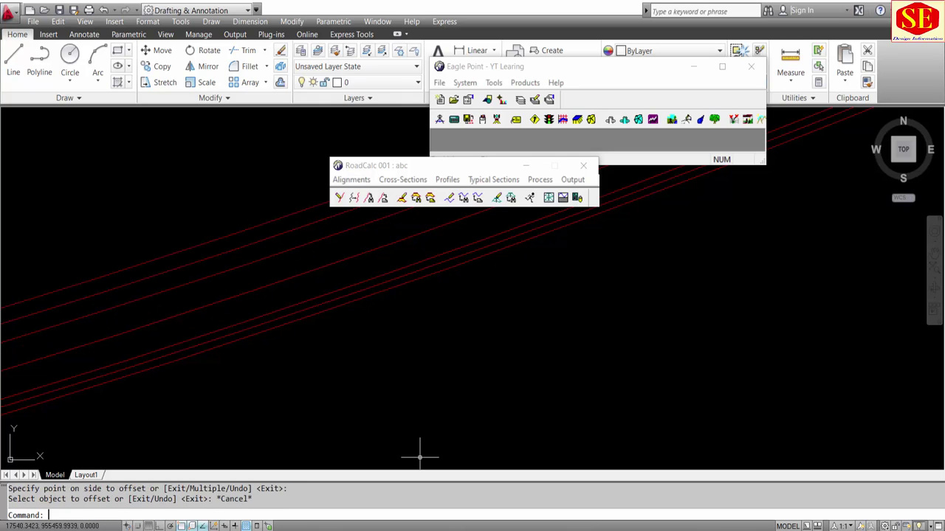
Step: Add two 3.6 offset lines below the centerline
key(Return)
text(6)
key(Return)
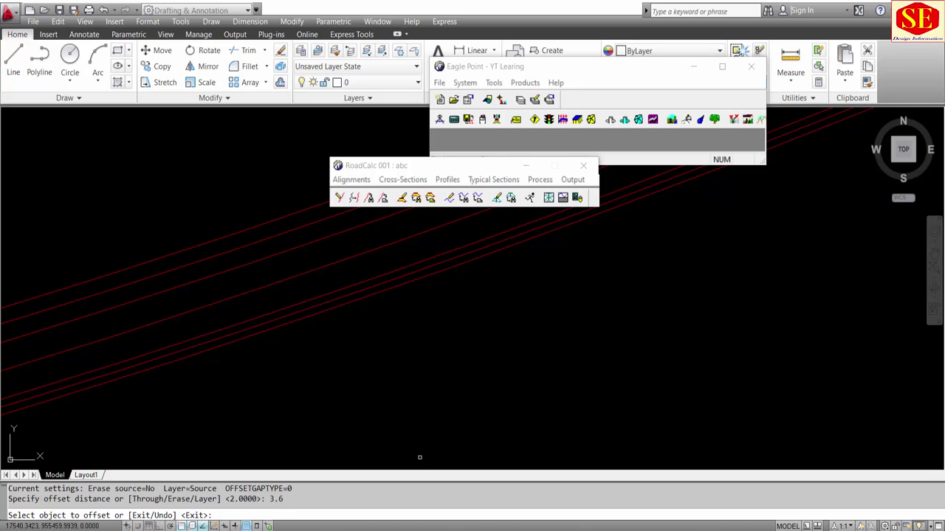
click(313, 316)
click(342, 358)
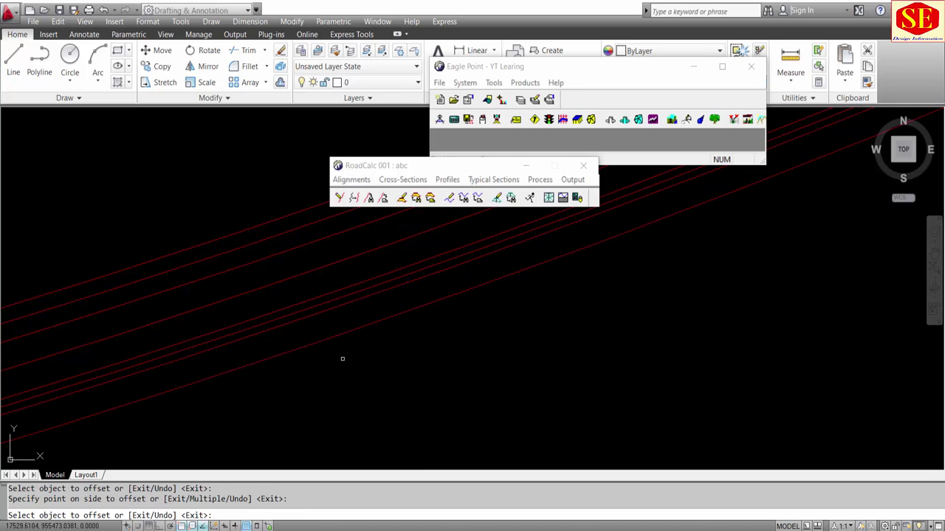
click(326, 340)
click(371, 402)
key(Escape)
Step: Add 2.4 and 2 offset lines below, then select offset lines for recolouring
key(Return)
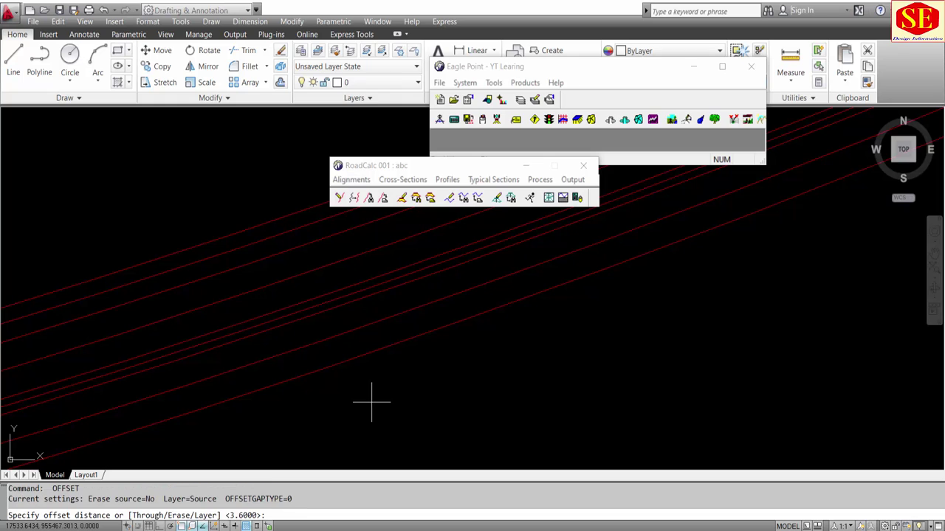
text(2.4)
key(Return)
click(349, 354)
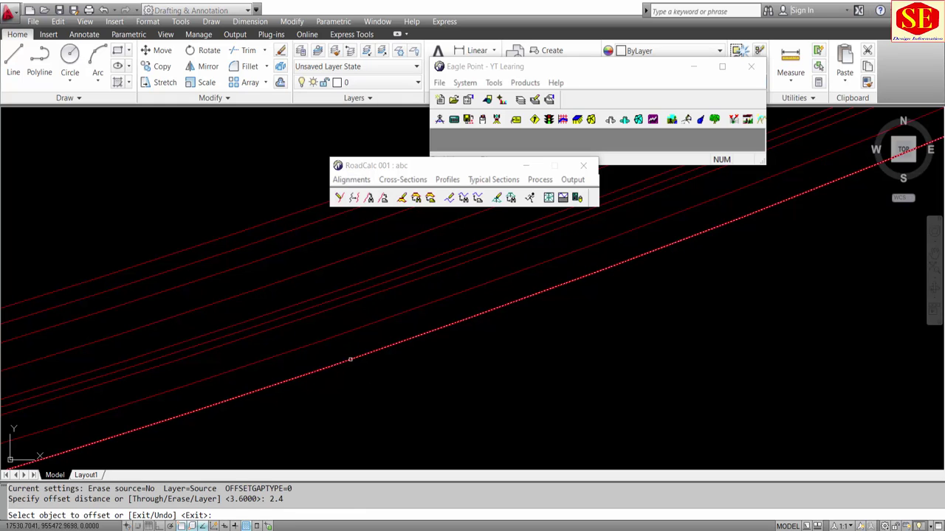
click(373, 402)
key(Return)
key(Return)
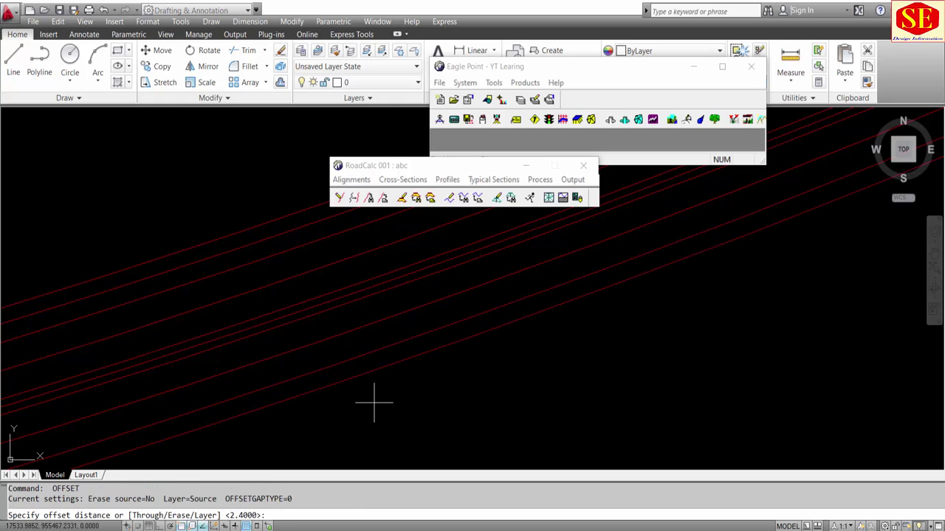
text(2)
key(Return)
click(324, 383)
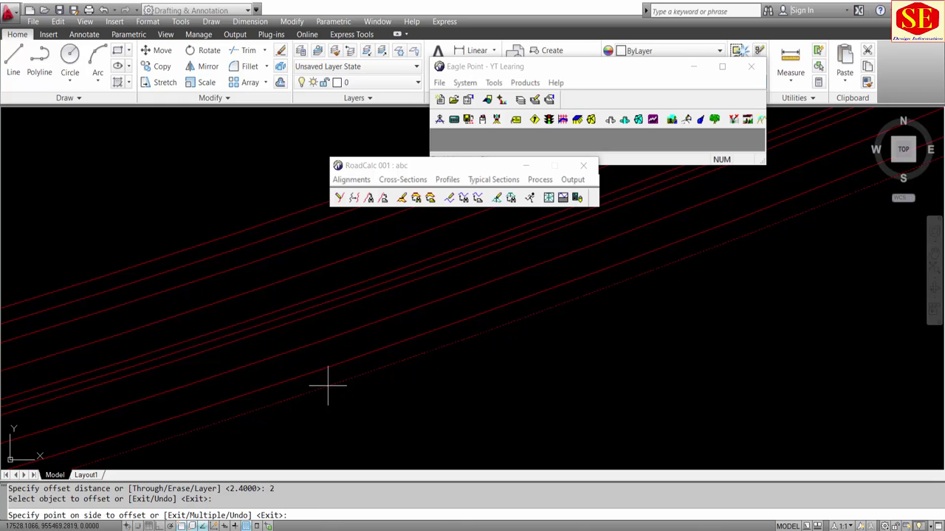
click(432, 373)
key(Escape)
scroll(390, 331, up, 2)
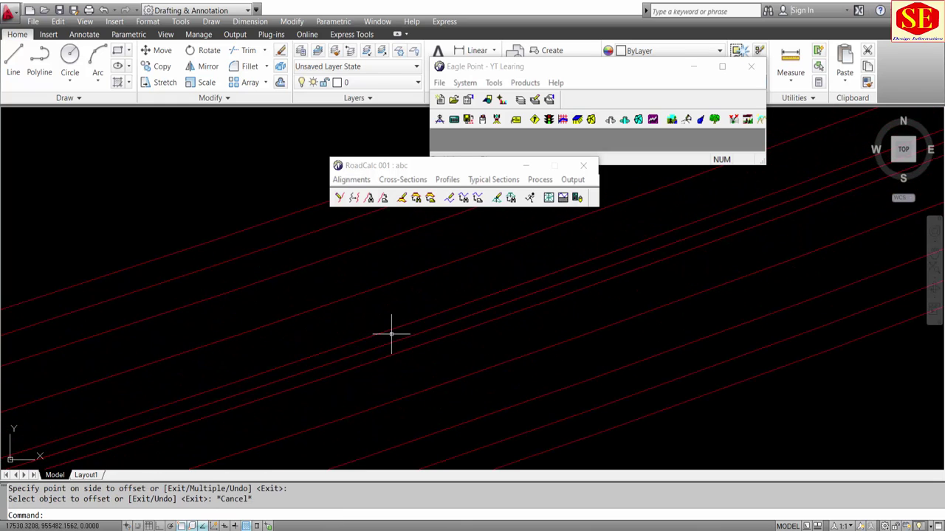
click(390, 331)
click(397, 350)
Step: Recolour two groups of selected offset lines yellow in the Properties panel
click(384, 356)
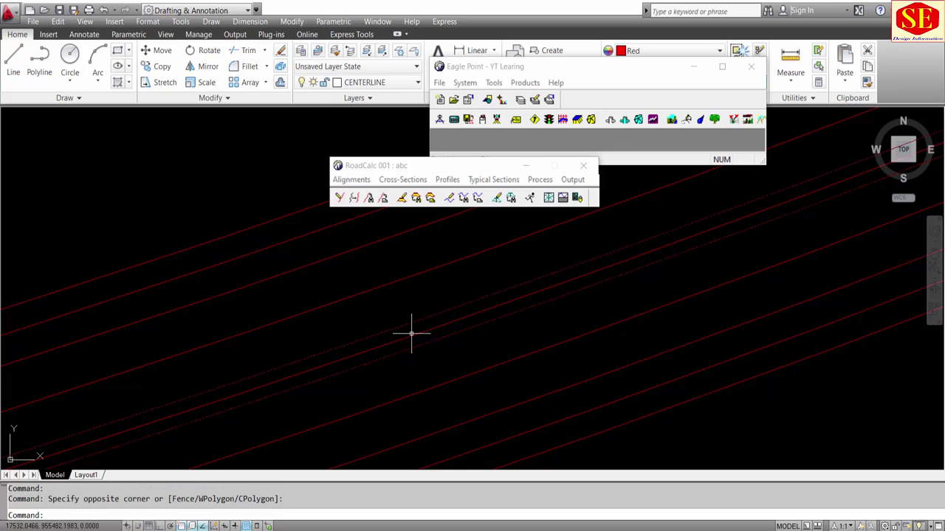
double_click(667, 49)
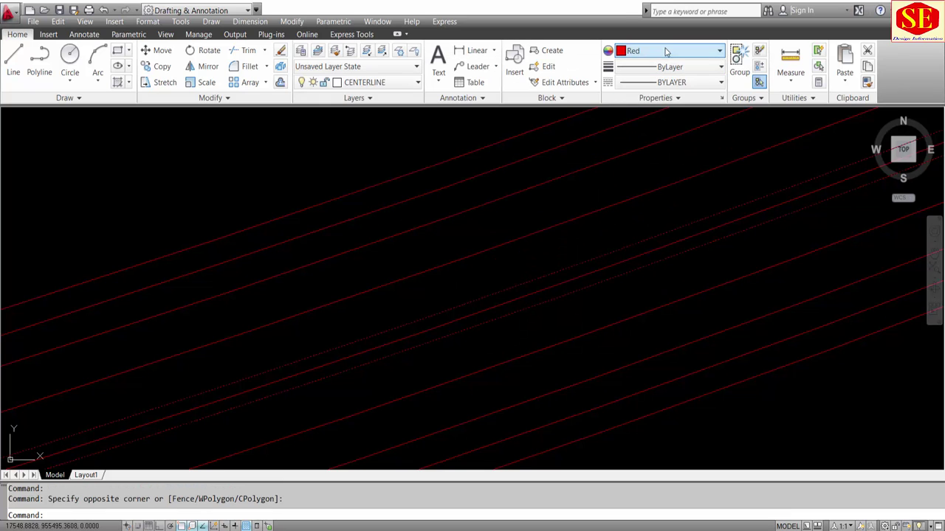
click(665, 48)
click(639, 113)
key(Escape)
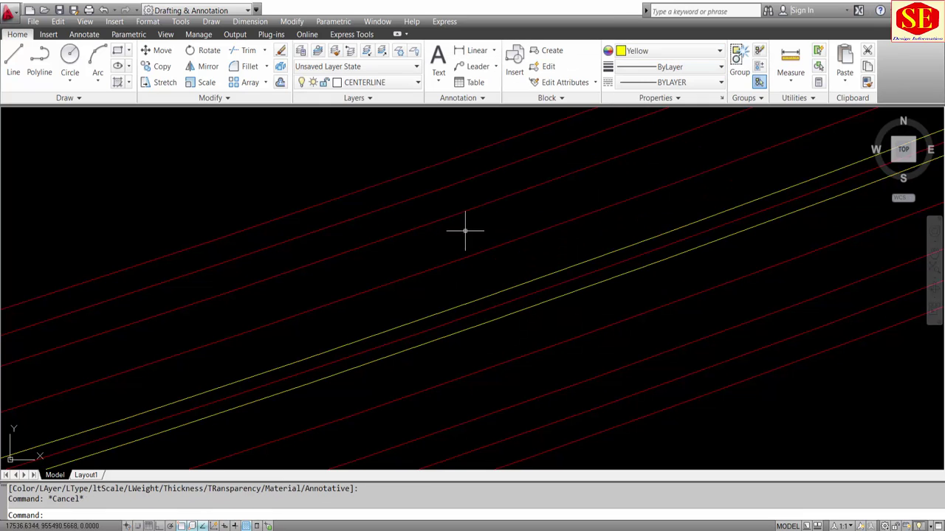
click(392, 174)
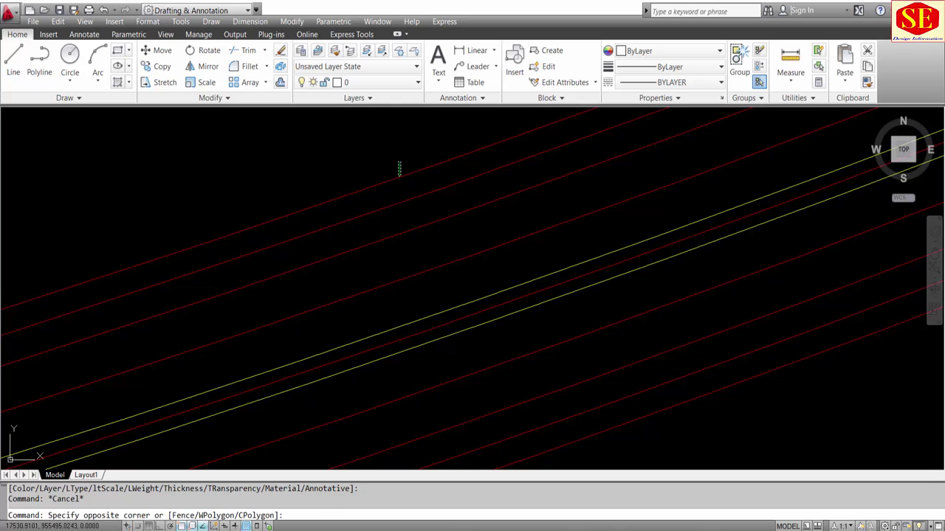
key(Escape)
click(406, 203)
middle_drag(405, 202, 406, 66)
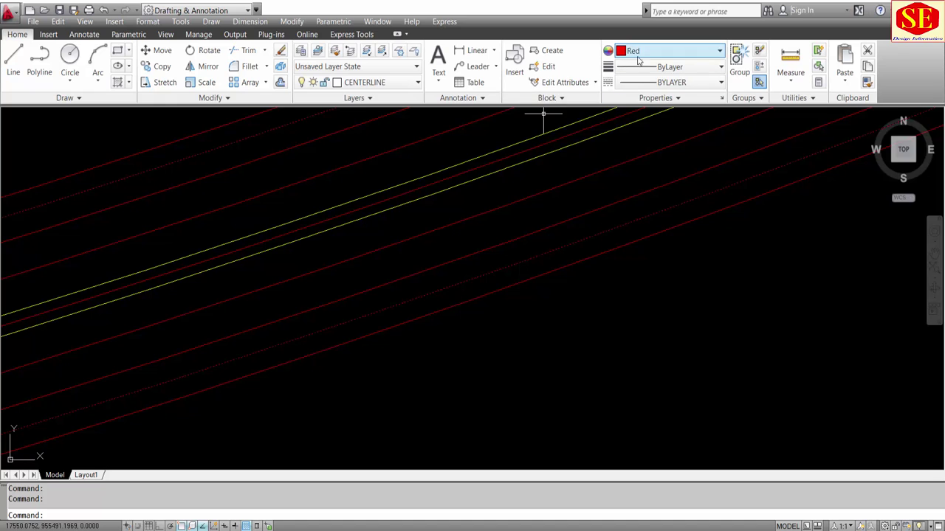
click(664, 50)
click(639, 95)
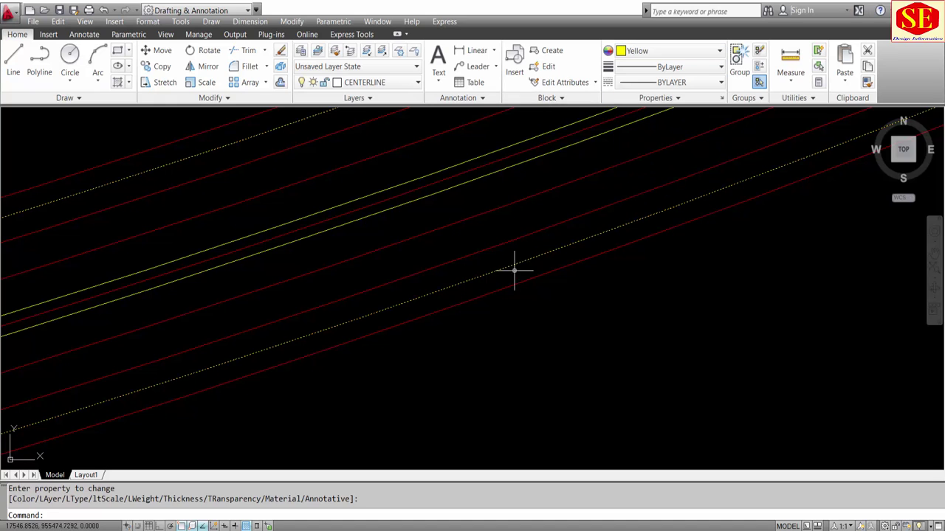
key(Escape)
Step: Make the selected lane lines white and open the Linetype Manager via Other
click(450, 216)
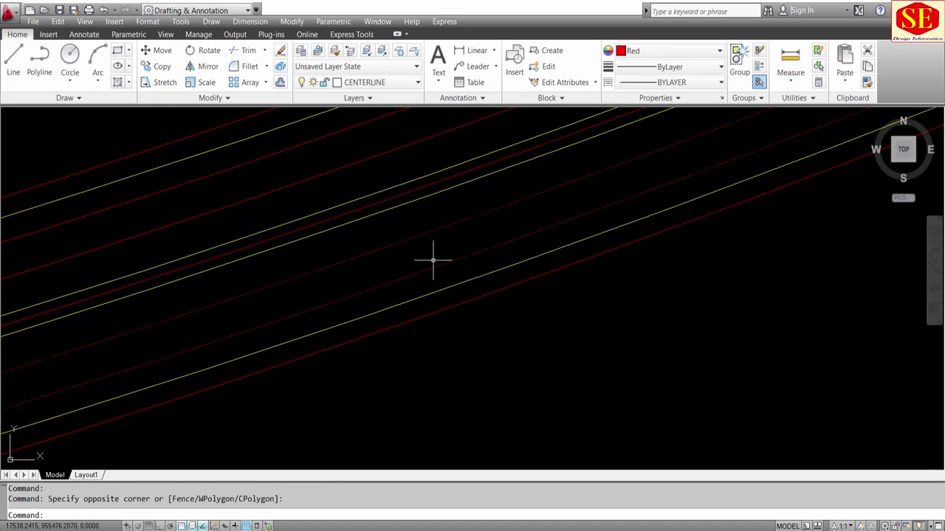
scroll(406, 204, down, 1)
scroll(380, 160, down, 1)
click(379, 177)
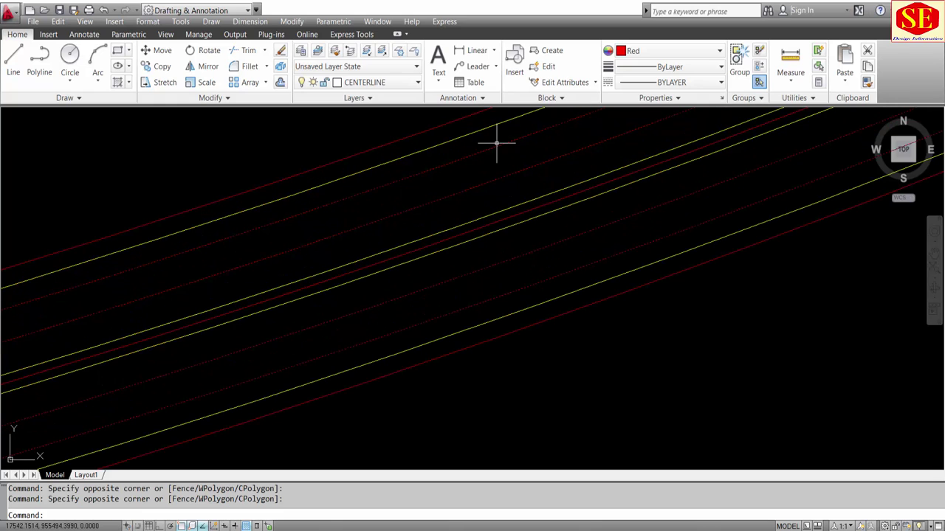
click(655, 50)
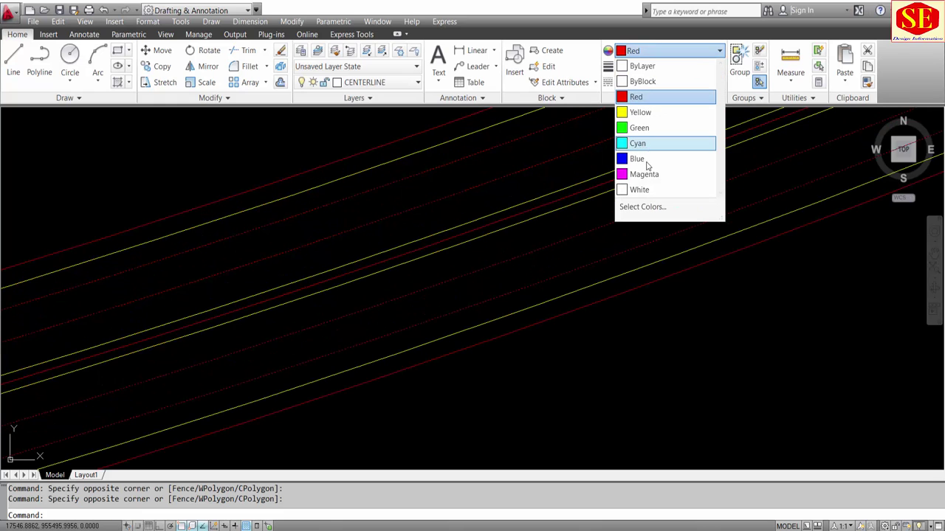
click(641, 188)
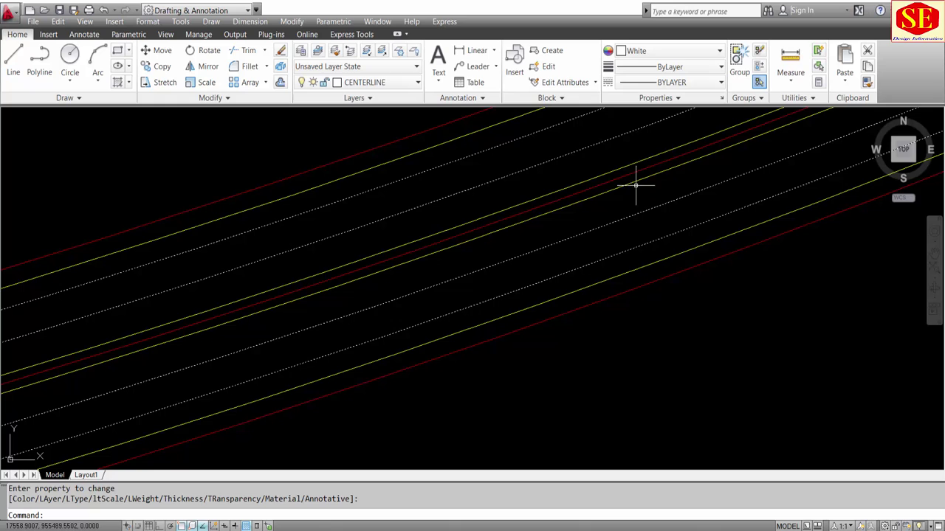
click(650, 83)
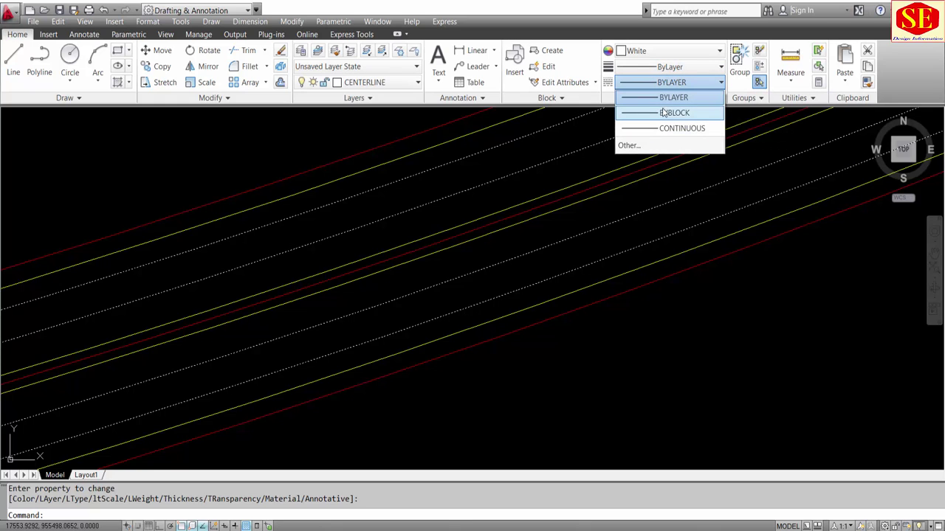
click(636, 145)
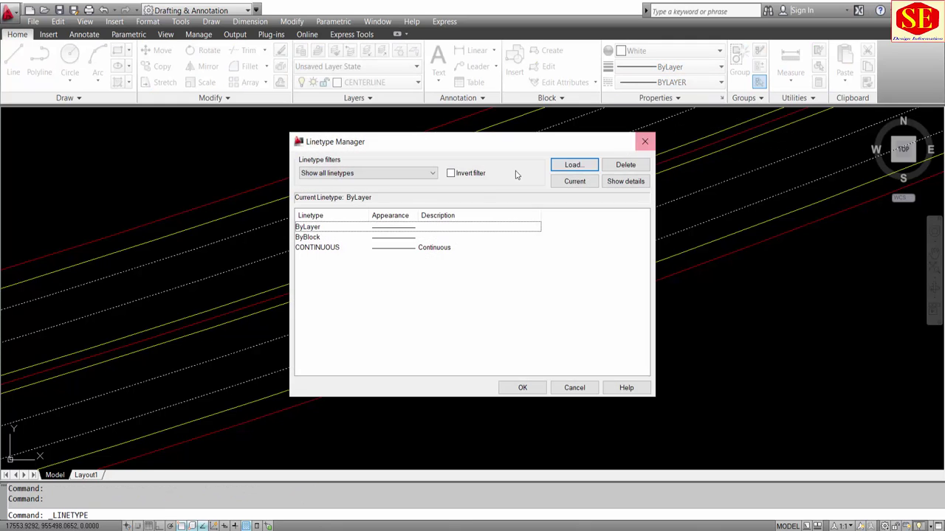
Step: Load the ACAD_ISO03W100 linetype and apply it to one white lane line
click(564, 163)
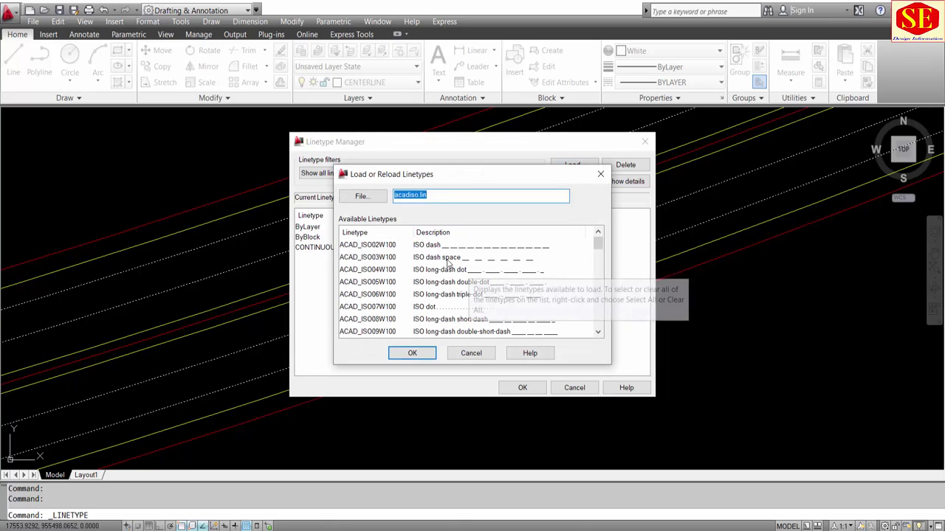
click(412, 354)
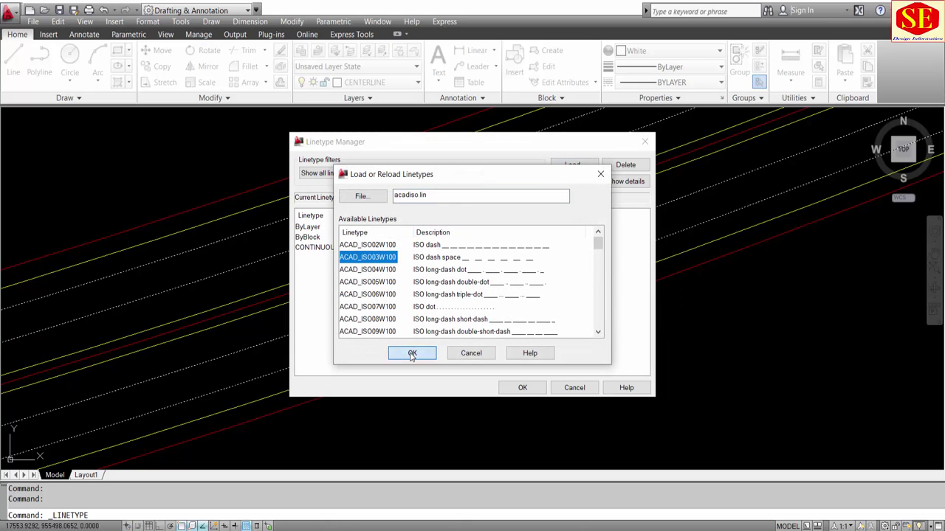
click(522, 387)
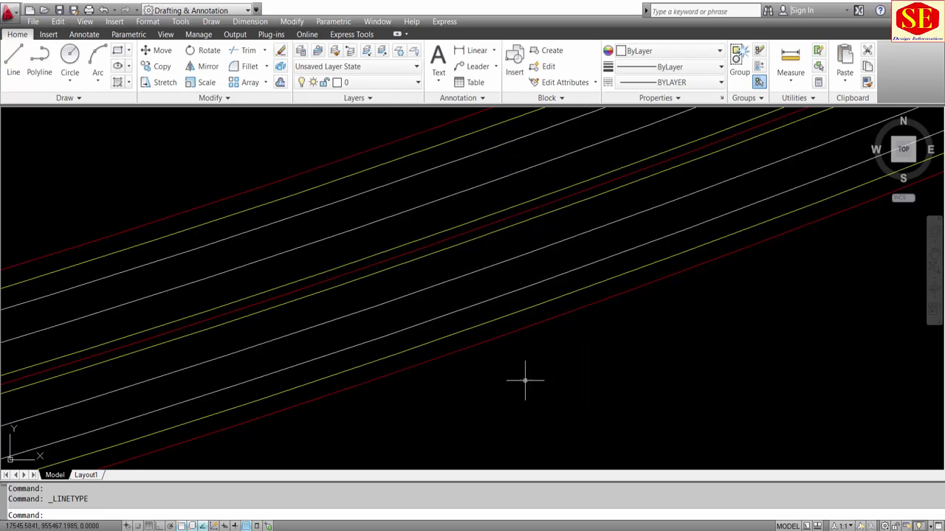
click(429, 222)
click(400, 175)
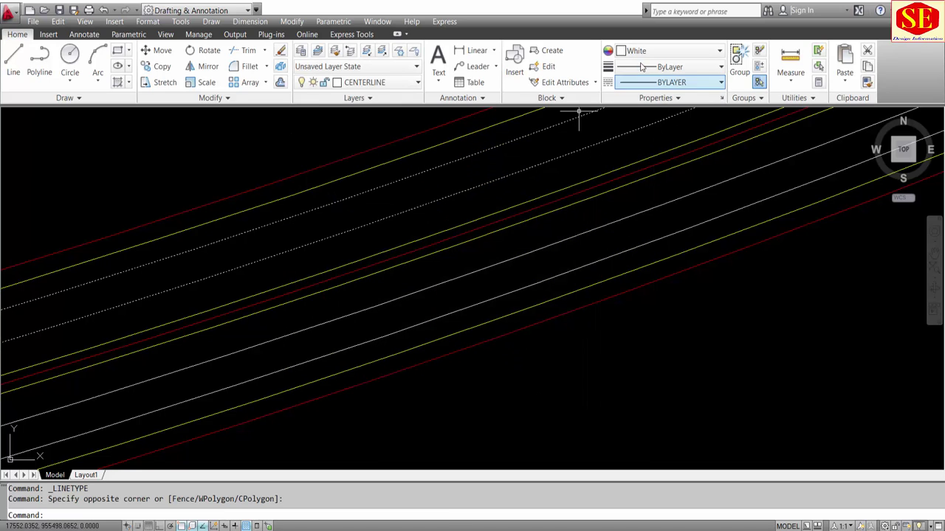
click(660, 82)
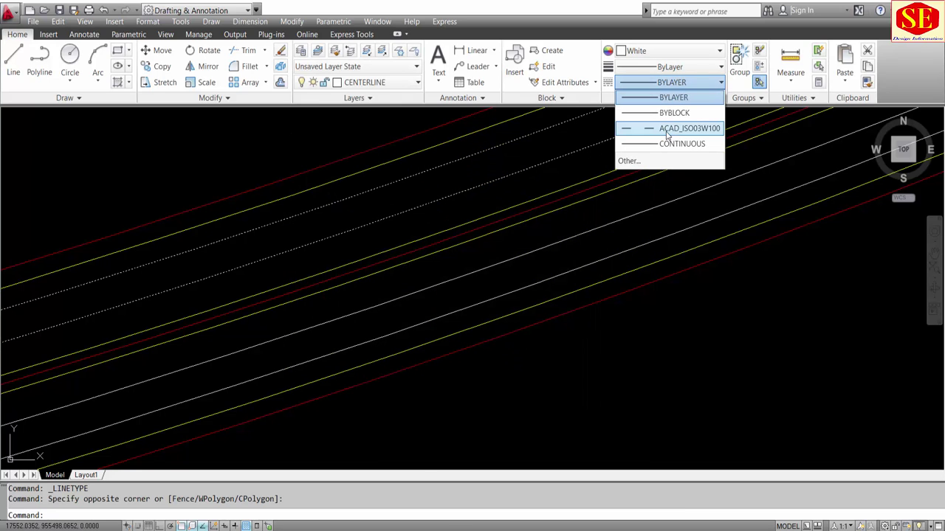
click(667, 133)
key(Escape)
Step: Copy the dashed ACAD_ISO03W100 style onto the other white line with MA, then zoom to check
text(ma)
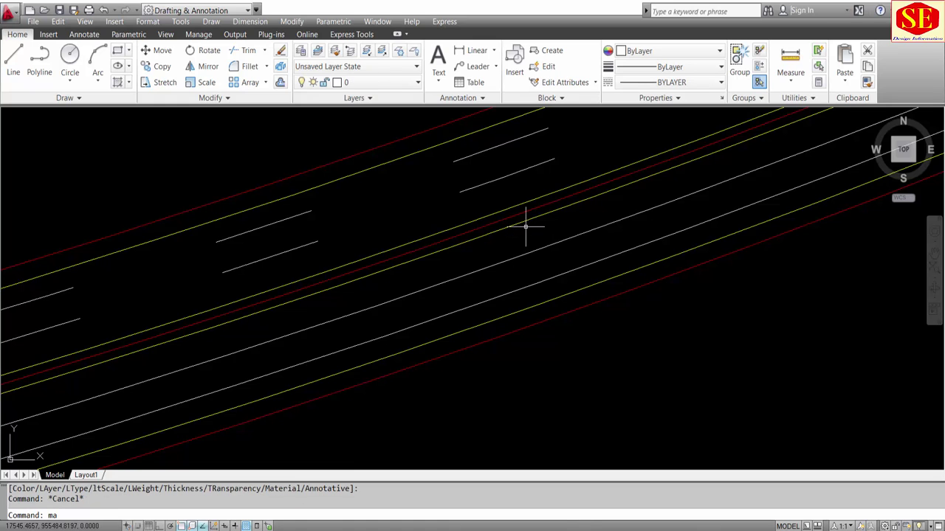
key(Return)
click(512, 221)
click(512, 251)
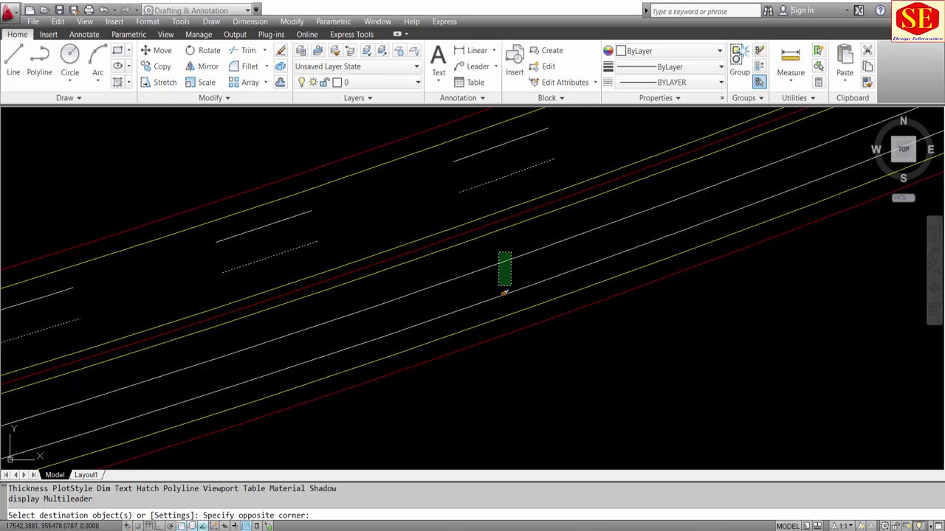
click(487, 319)
scroll(487, 318, down, 3)
scroll(497, 301, down, 3)
scroll(453, 397, down, 3)
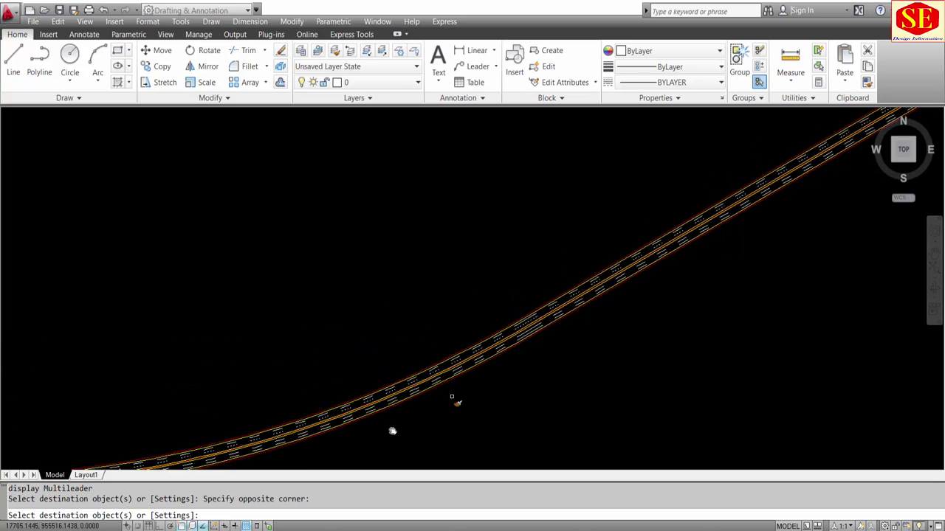
scroll(415, 373, down, 3)
key(Escape)
scroll(364, 367, down, 2)
scroll(365, 367, up, 3)
scroll(455, 224, up, 2)
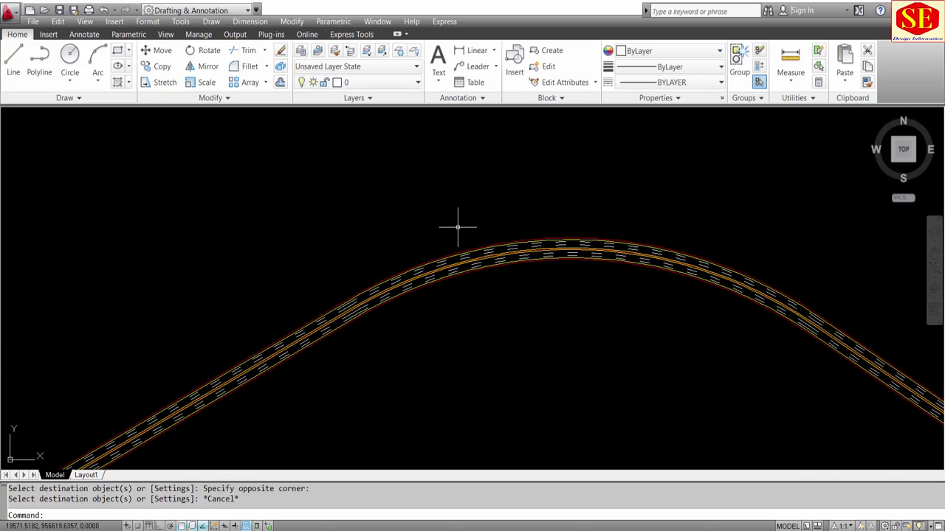
scroll(542, 305, up, 2)
scroll(481, 221, up, 2)
scroll(481, 221, down, 3)
scroll(598, 399, up, 3)
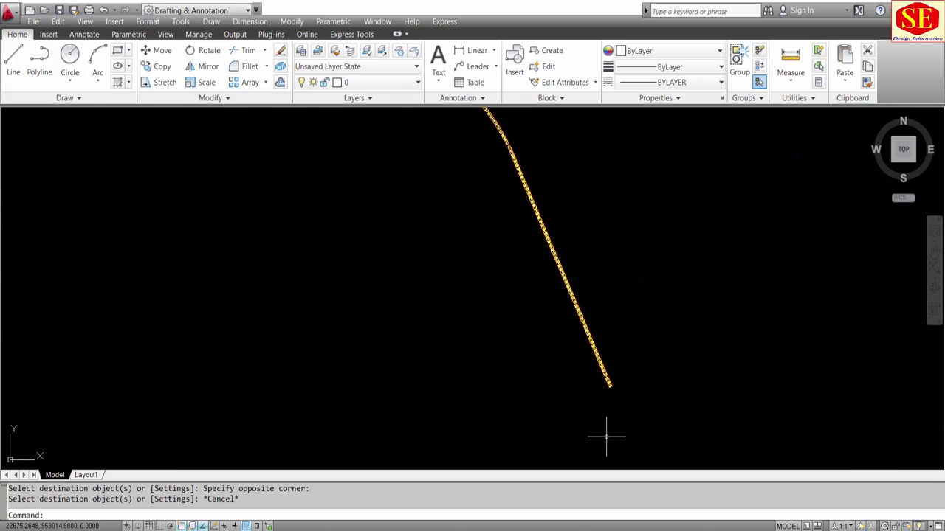
scroll(607, 347, up, 2)
scroll(631, 375, down, 2)
scroll(388, 240, down, 2)
scroll(629, 303, up, 1)
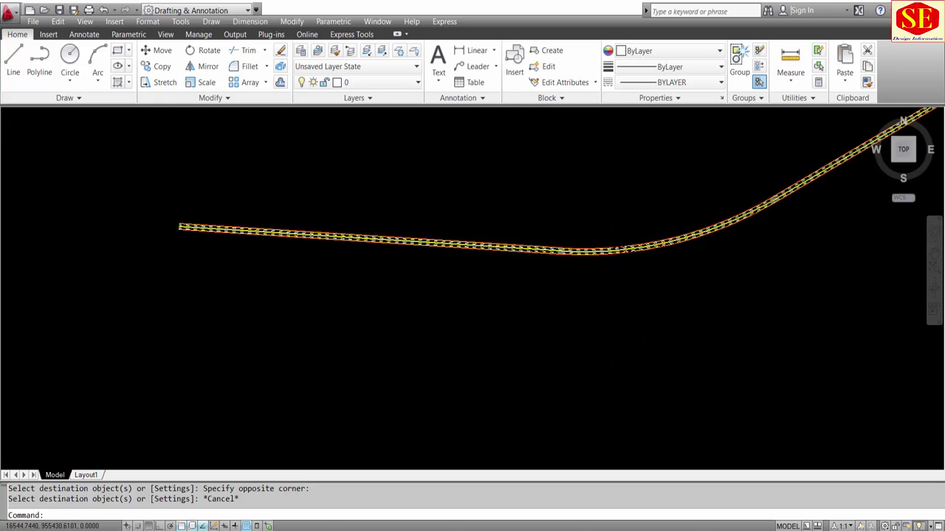
scroll(433, 240, up, 4)
scroll(411, 243, down, 2)
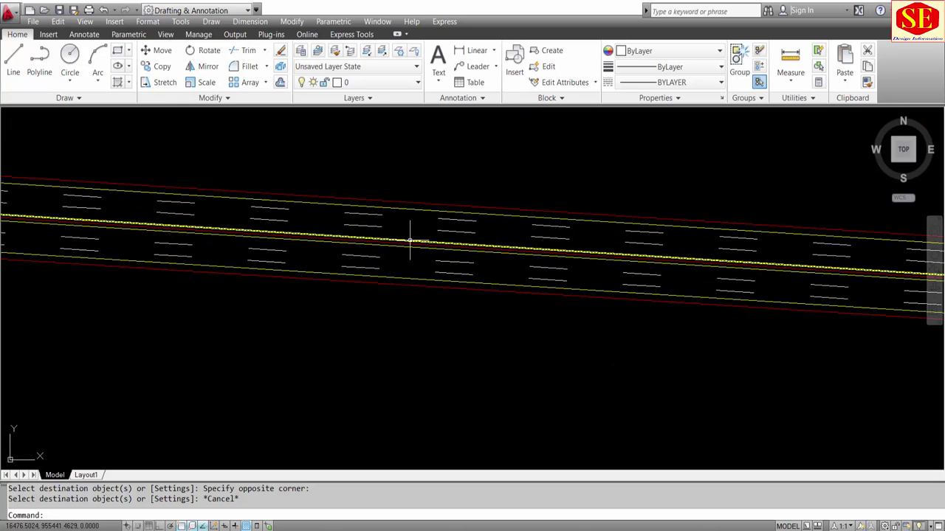
scroll(418, 237, down, 2)
scroll(418, 238, down, 2)
scroll(361, 266, down, 1)
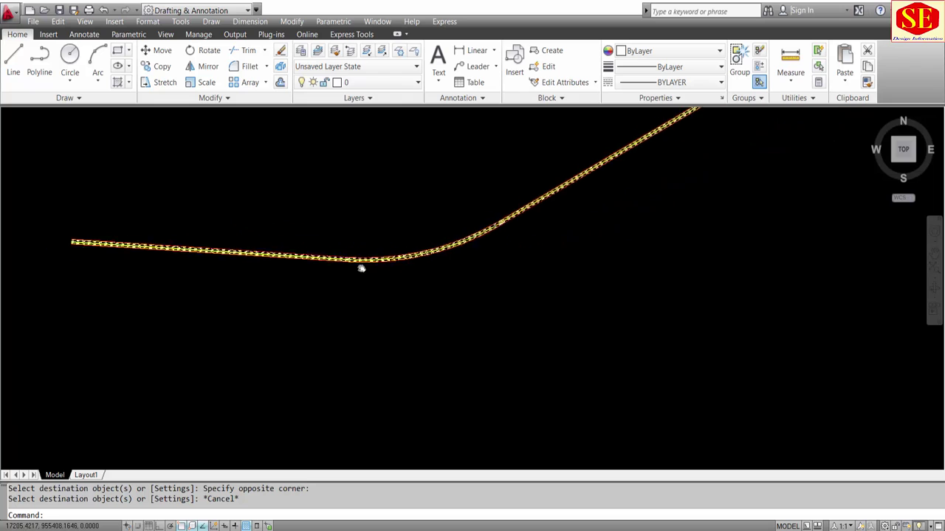
scroll(464, 221, down, 2)
scroll(512, 158, up, 1)
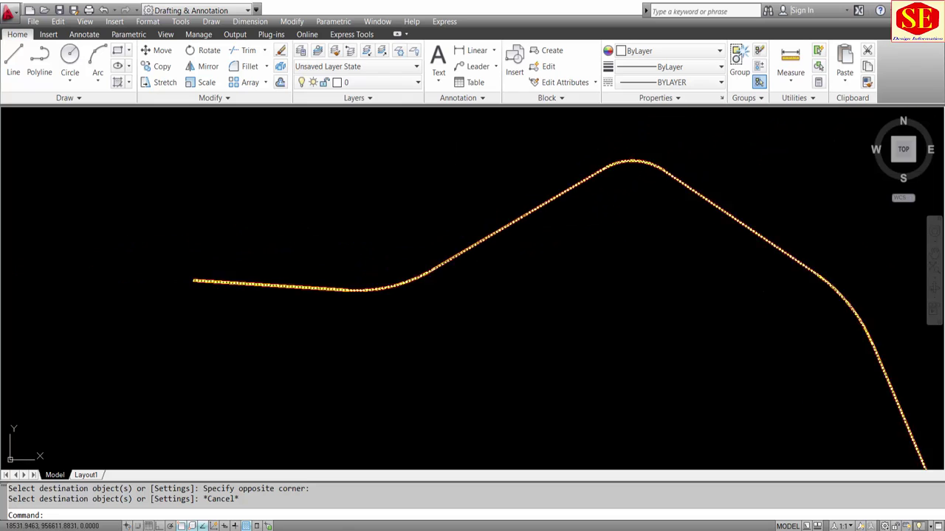
scroll(509, 156, up, 1)
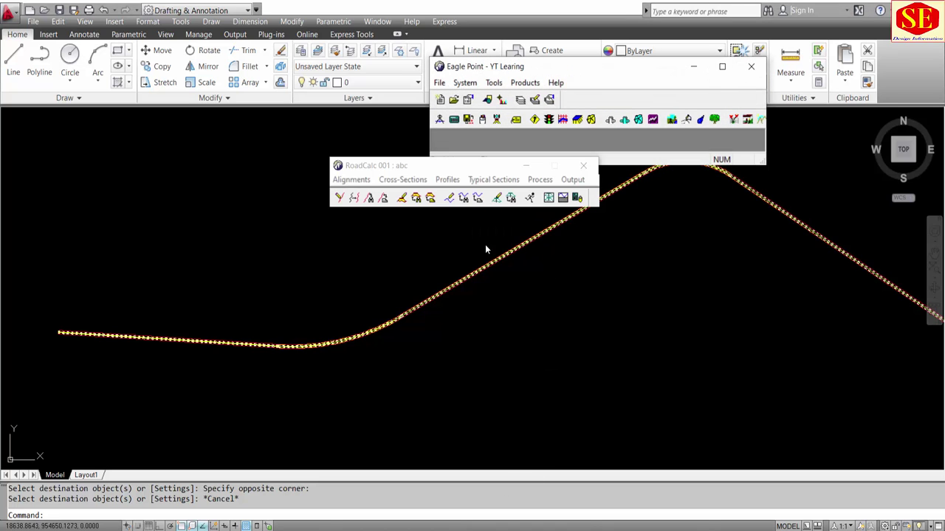
Step: Show the RoadCalc profile graphics, then bring the coordinate workbook forward
click(384, 192)
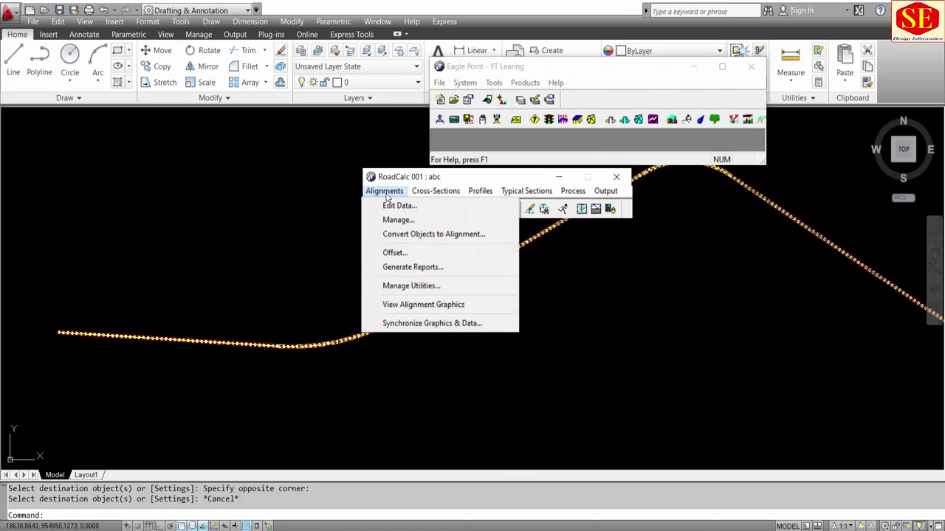
click(385, 192)
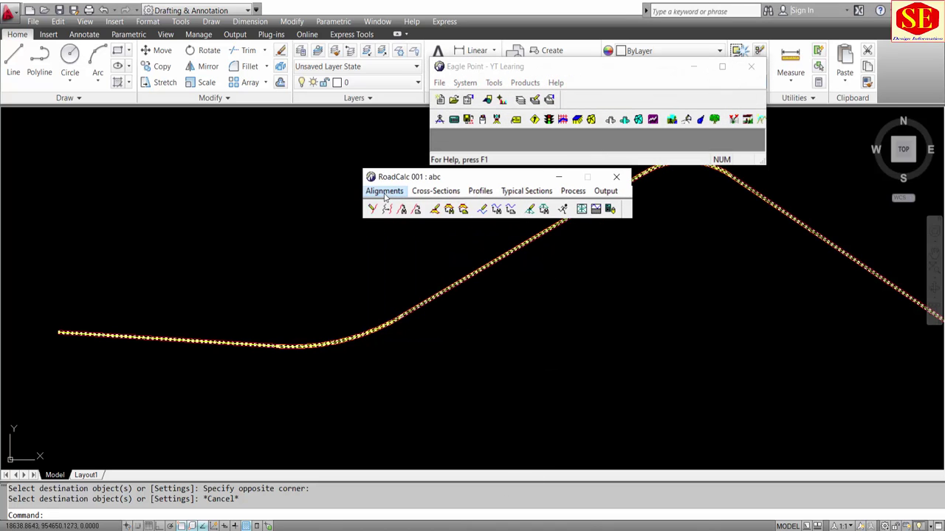
click(477, 192)
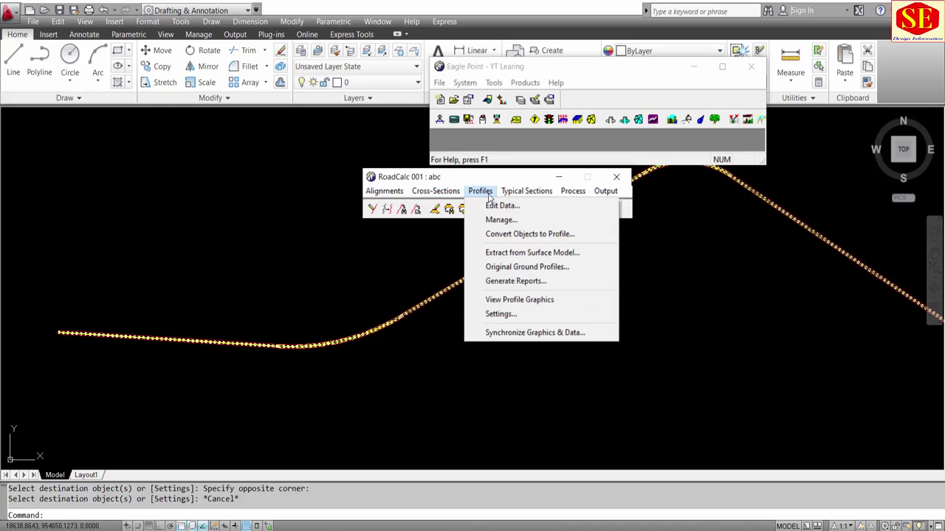
click(525, 300)
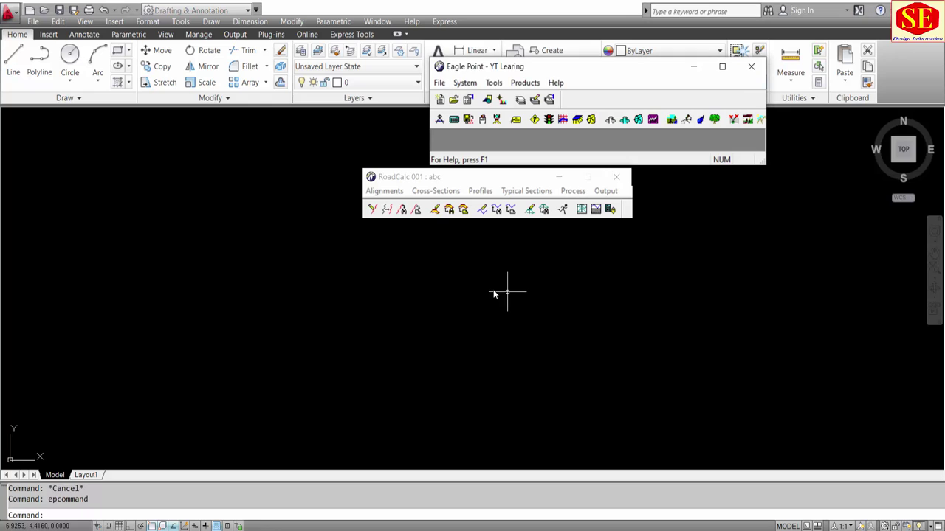
scroll(518, 312, down, 2)
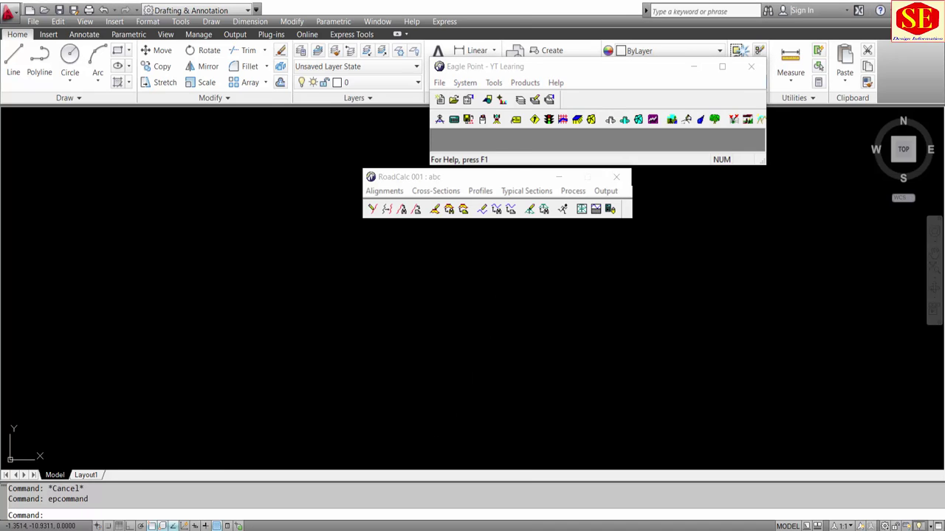
key(alt+Tab)
Step: Enter a formula in H16 joining the C16 station and D16 elevation
click(317, 363)
key(Escape)
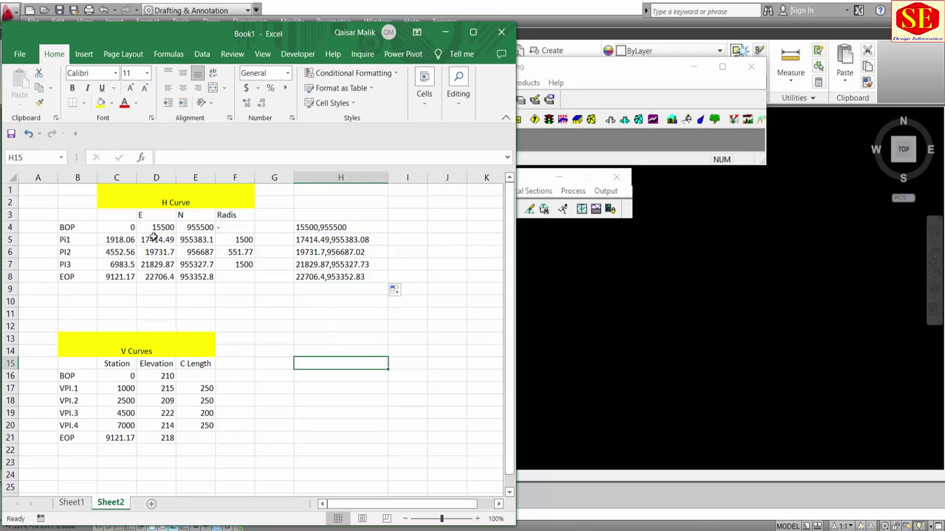
scroll(205, 373, down, 1)
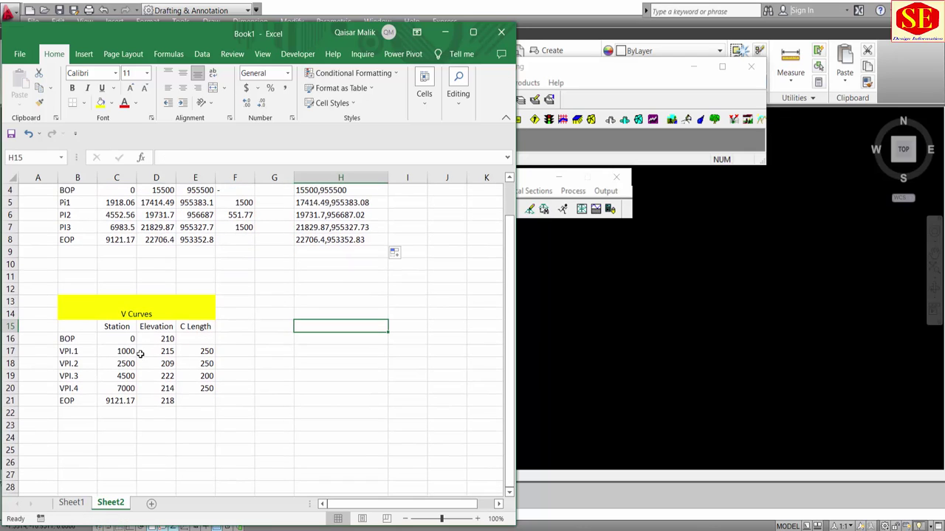
click(306, 339)
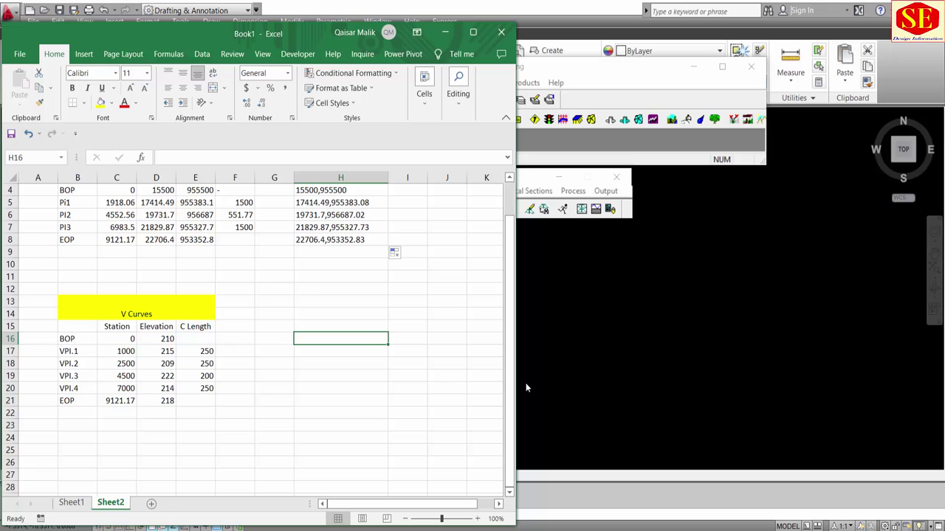
text(=)
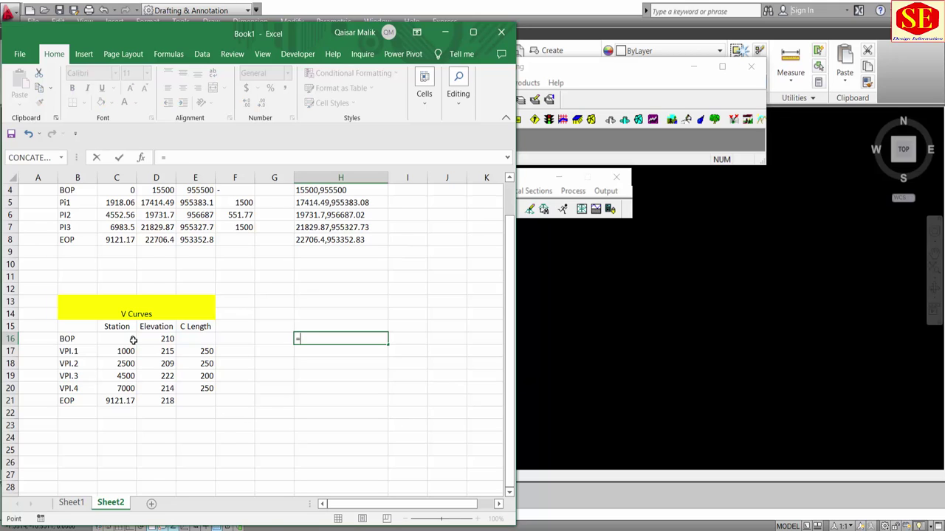
click(134, 339)
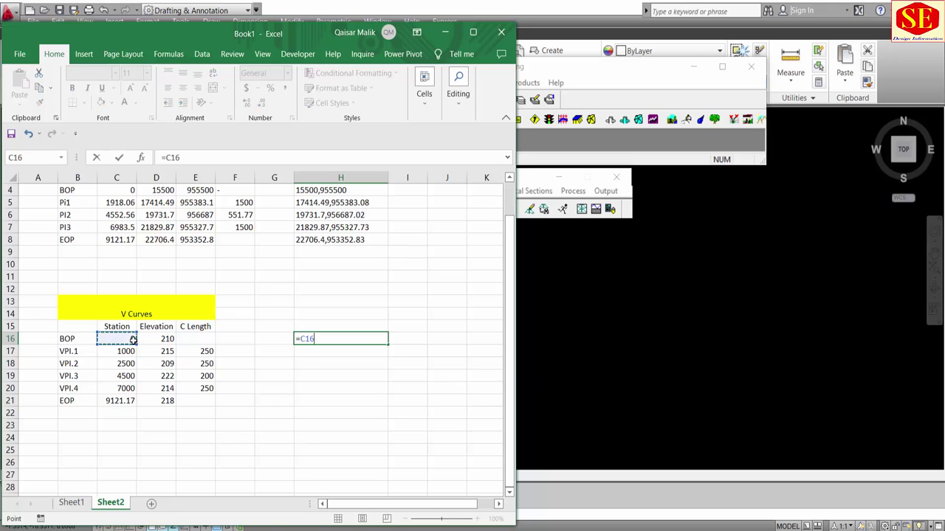
text(&","&)
click(161, 337)
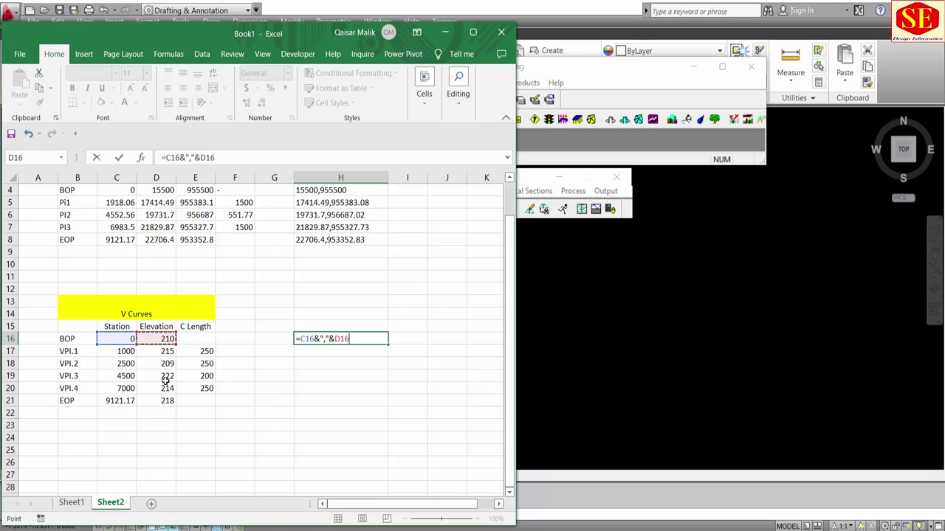
click(362, 341)
key(Return)
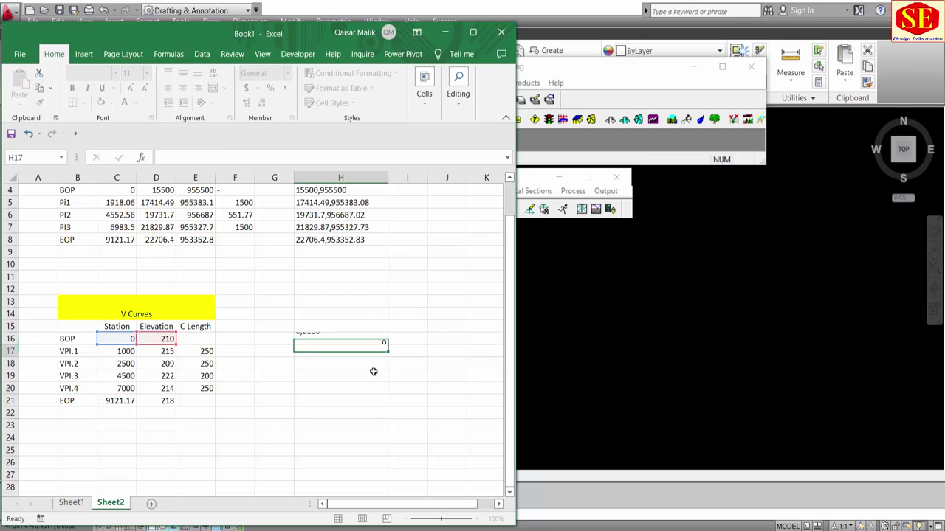
Step: Fill the H16 formula down to H21 and check the copied H17 result
click(334, 336)
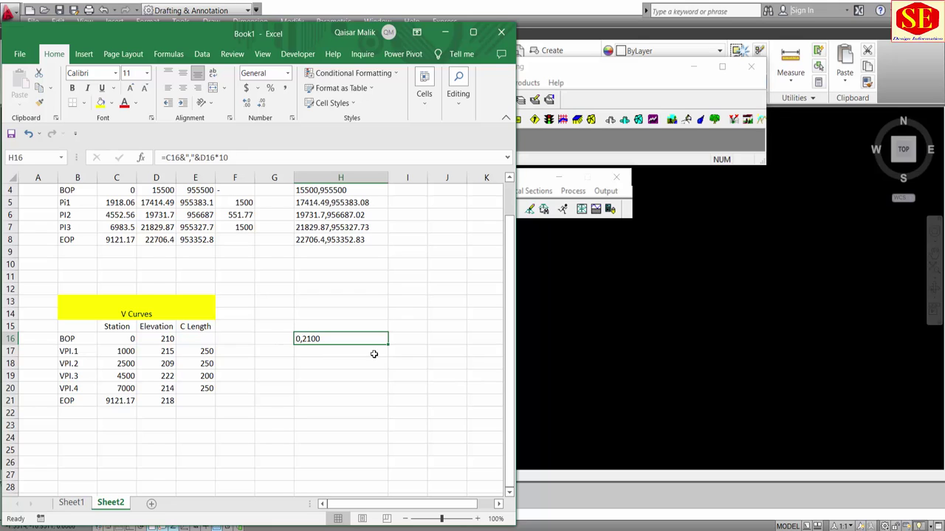
drag(394, 348, 395, 407)
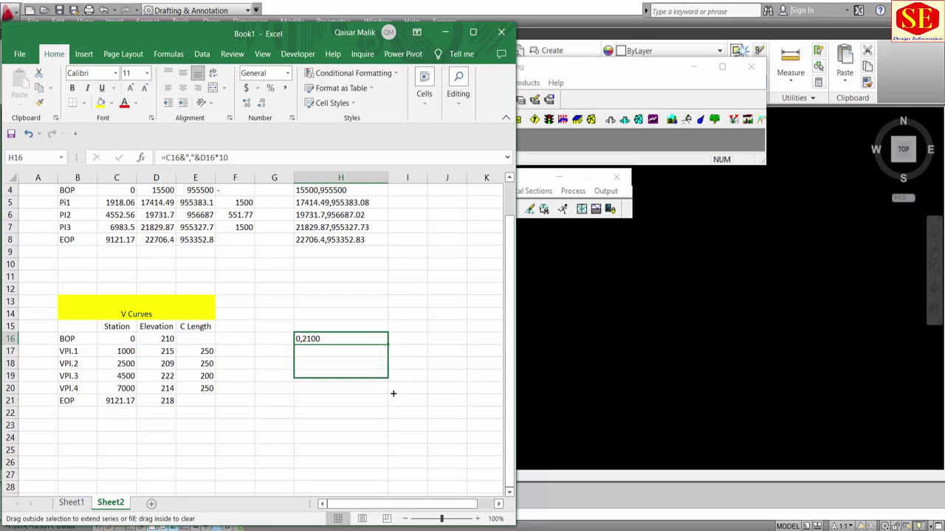
double_click(332, 352)
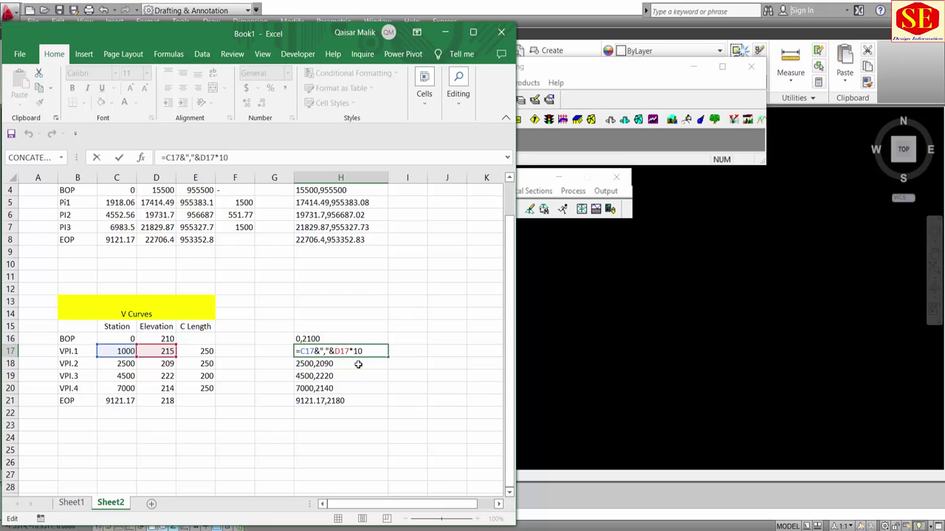
key(ctrl+Return)
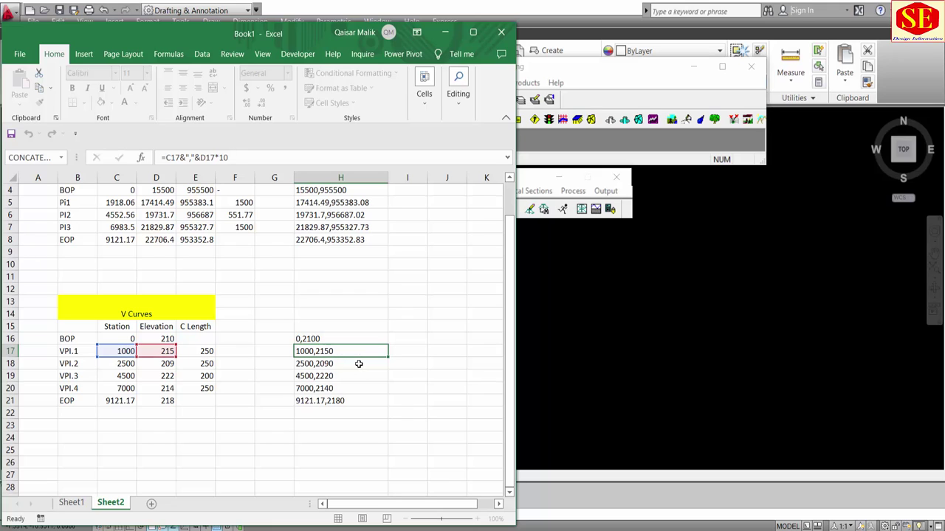
click(232, 341)
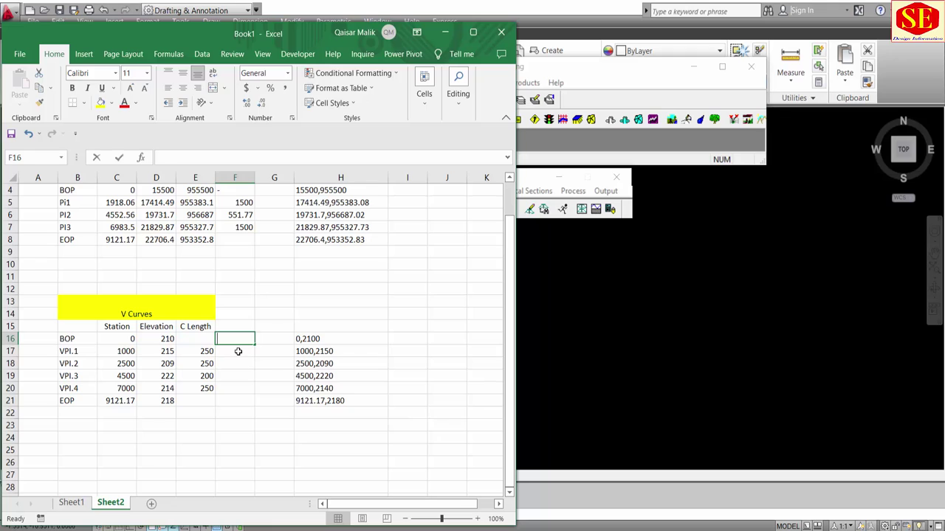
Step: Enter =D16*10 in F16 and fill it down to F21
text(=)
click(163, 338)
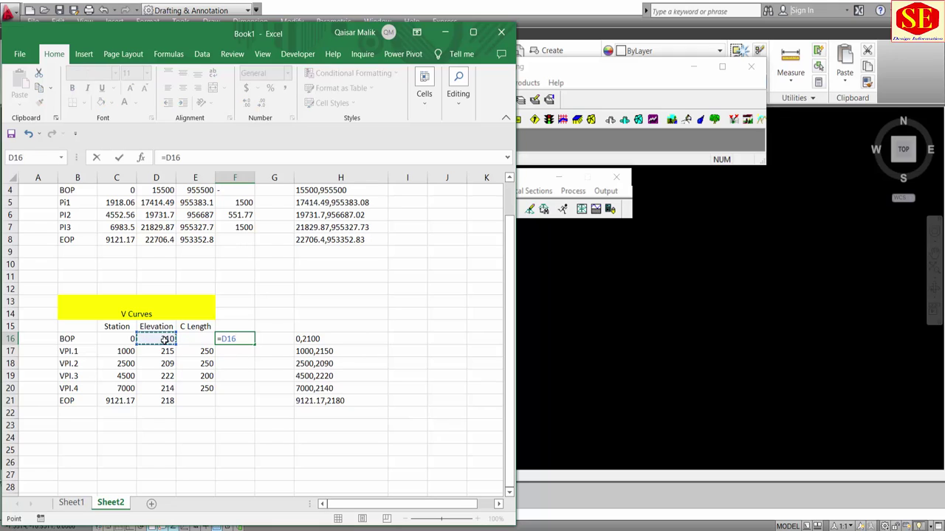
text(*10)
key(Return)
click(246, 339)
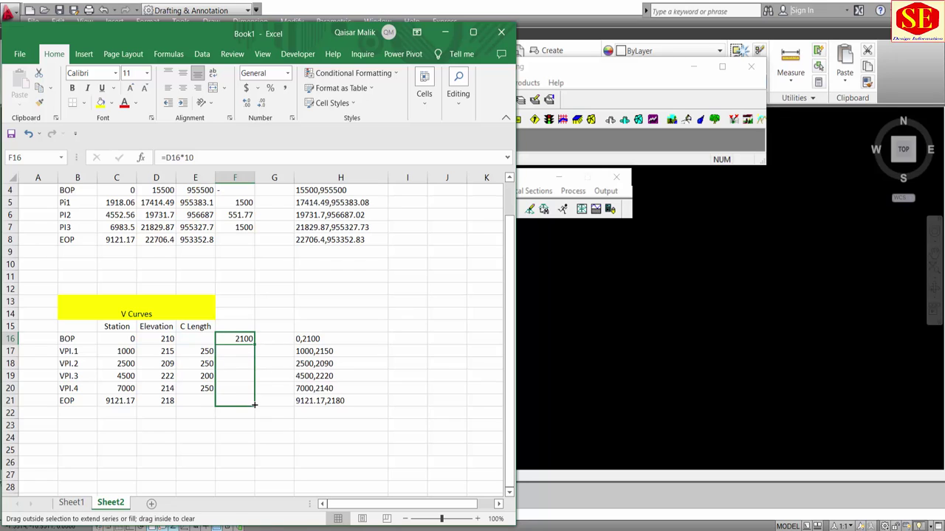
drag(254, 344, 254, 404)
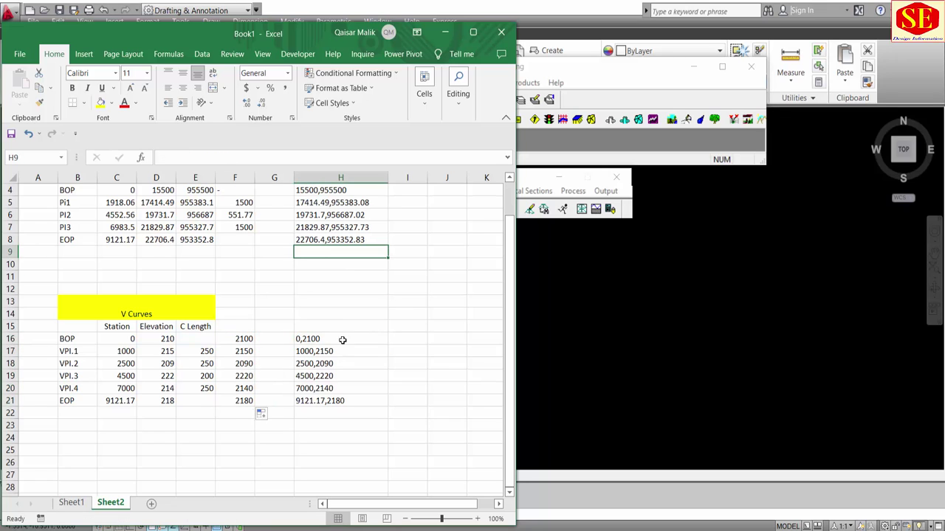
Step: Copy the H16:H21 coordinate pairs and return to AutoCAD
click(321, 337)
double_click(316, 338)
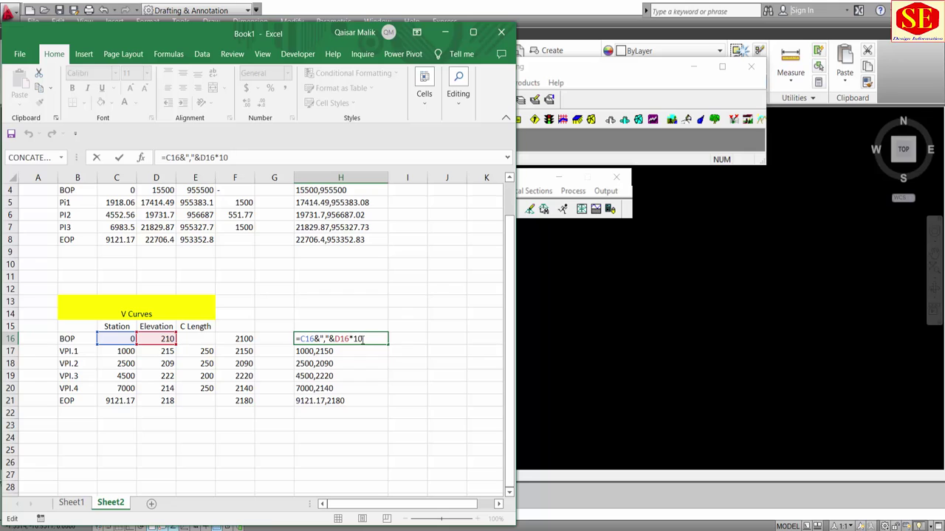
key(ctrl+Return)
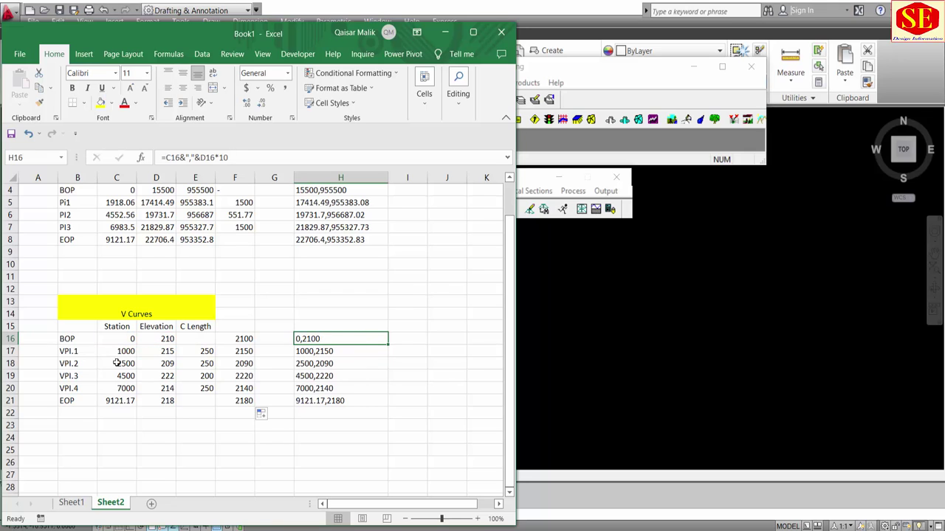
drag(320, 338, 318, 401)
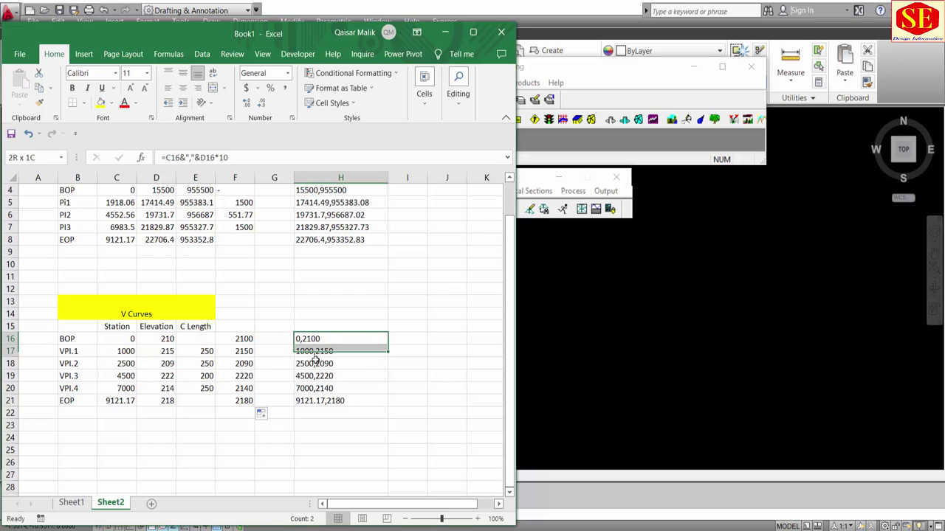
right_click(316, 403)
click(340, 131)
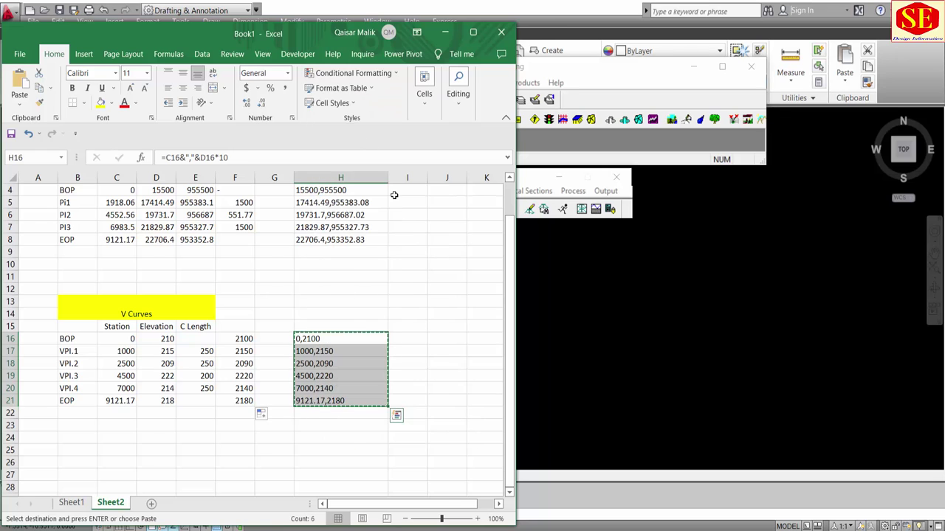
click(574, 331)
text(PL)
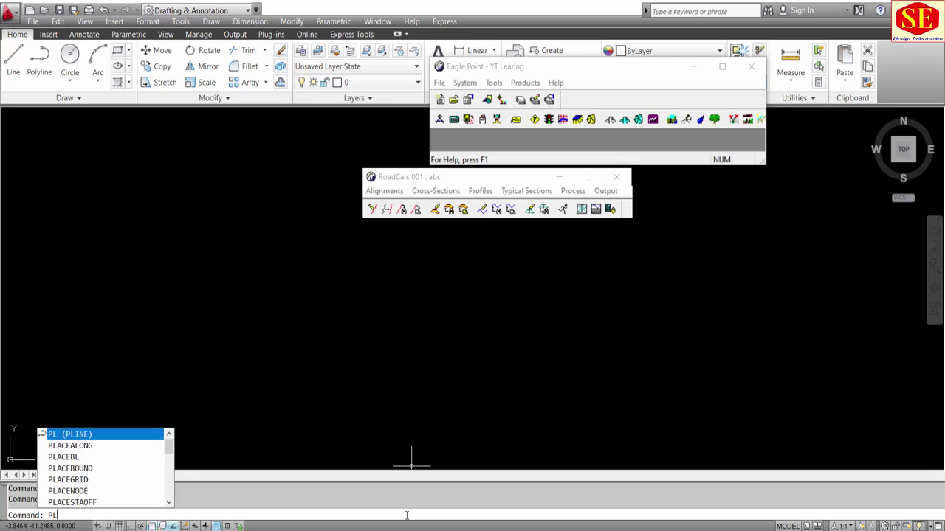
Step: Draw a polyline from the pasted station-elevation pairs and zoom to extents
key(Return)
right_click(209, 515)
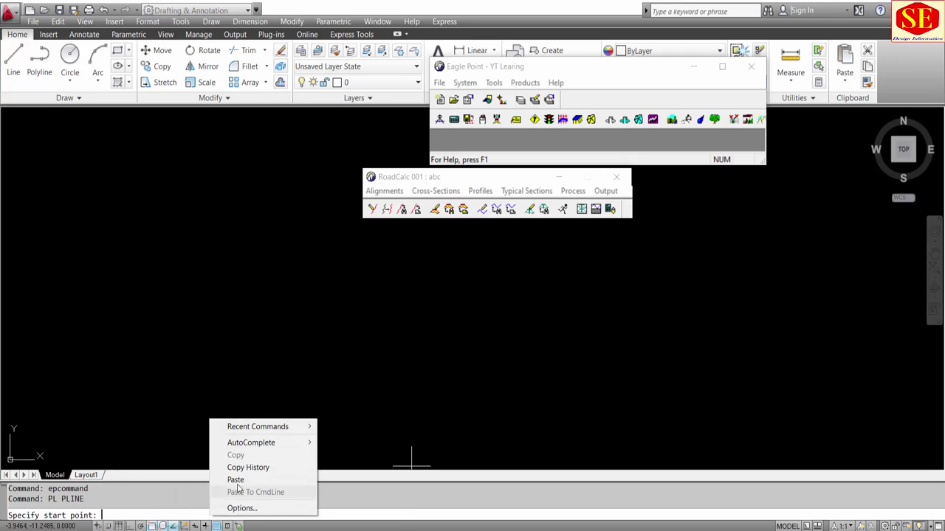
click(236, 478)
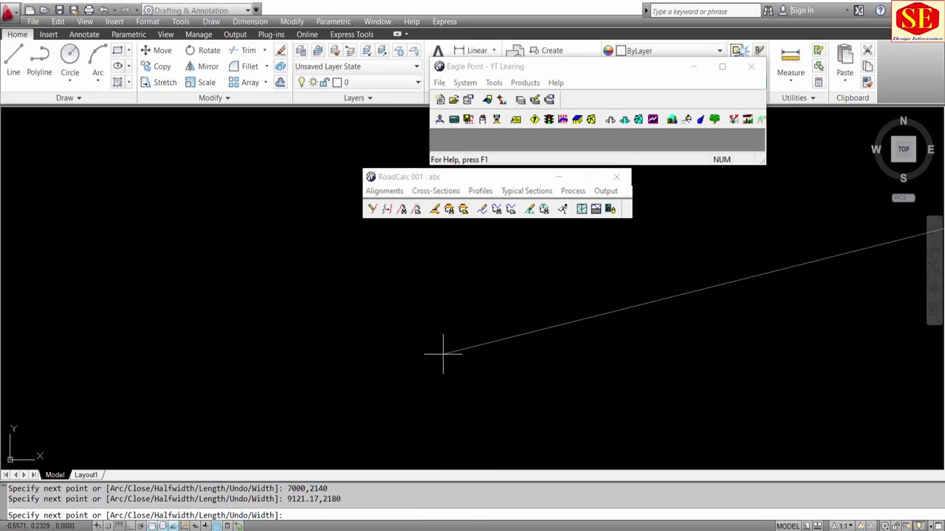
key(Escape)
key(Return)
text(e)
key(Return)
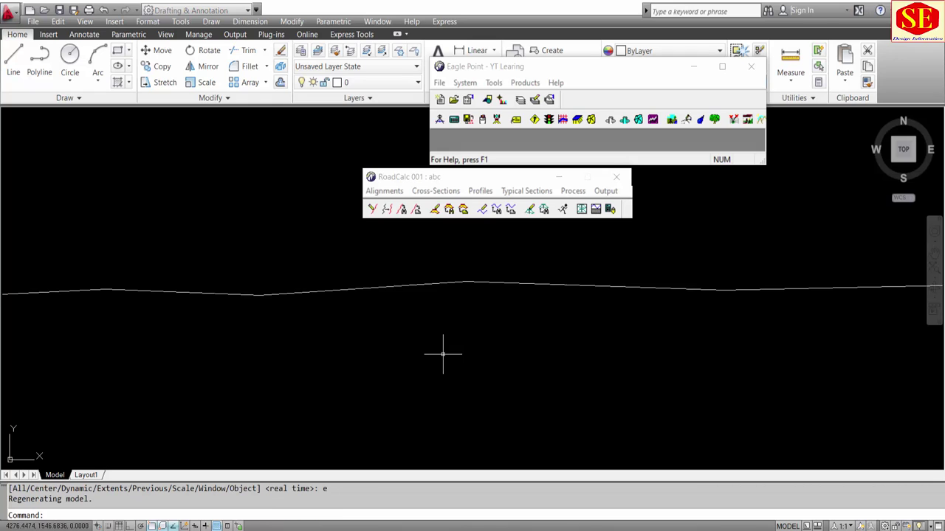
Step: Select the new profile polyline, then activate RoadCalc and open its Profiles menu
click(368, 327)
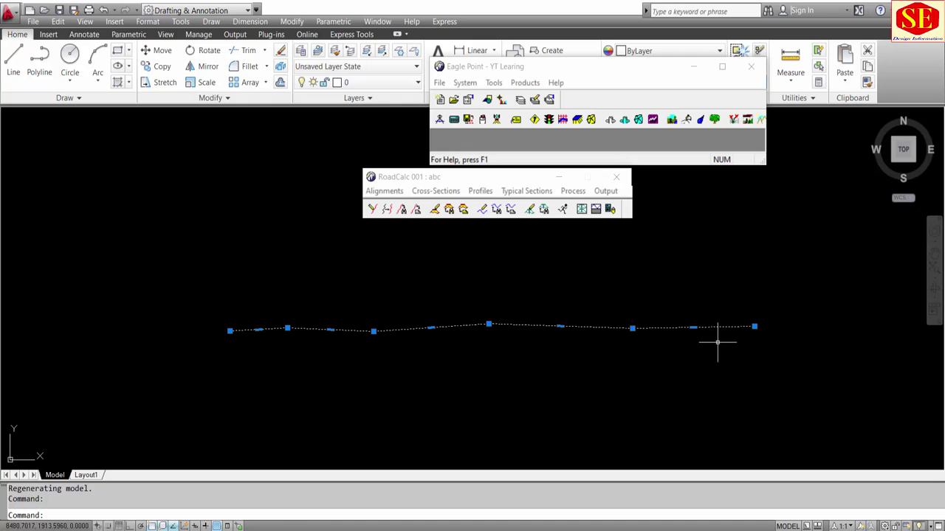
click(496, 180)
key(Escape)
click(480, 190)
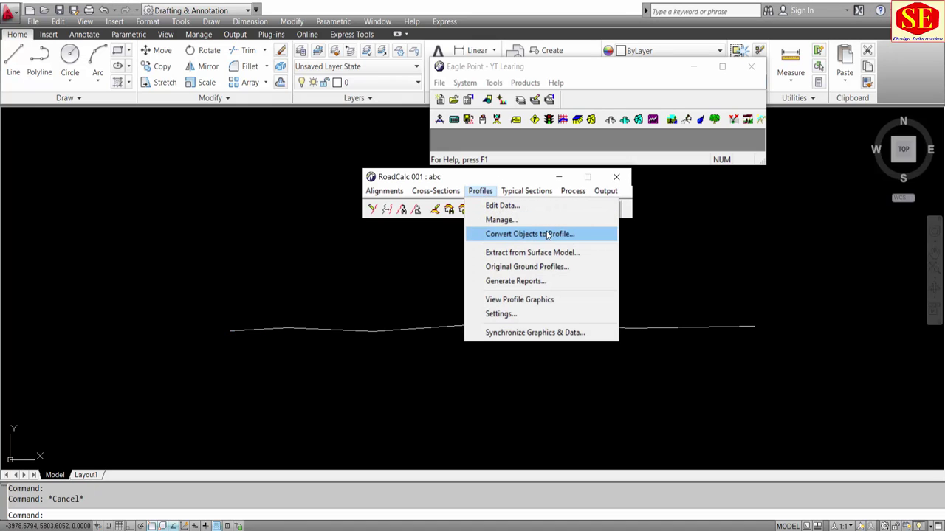
Step: Start Convert Objects To Profile and pick the profile polyline
click(383, 190)
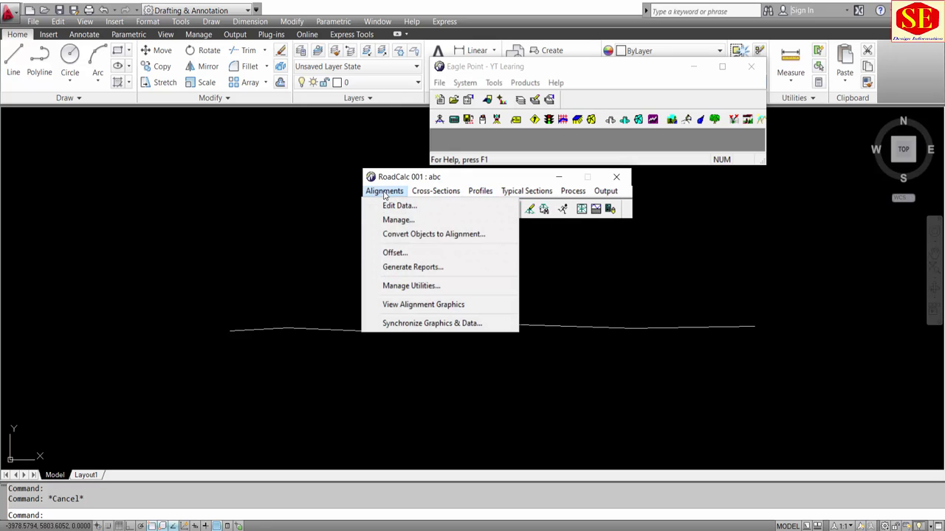
click(384, 191)
click(480, 191)
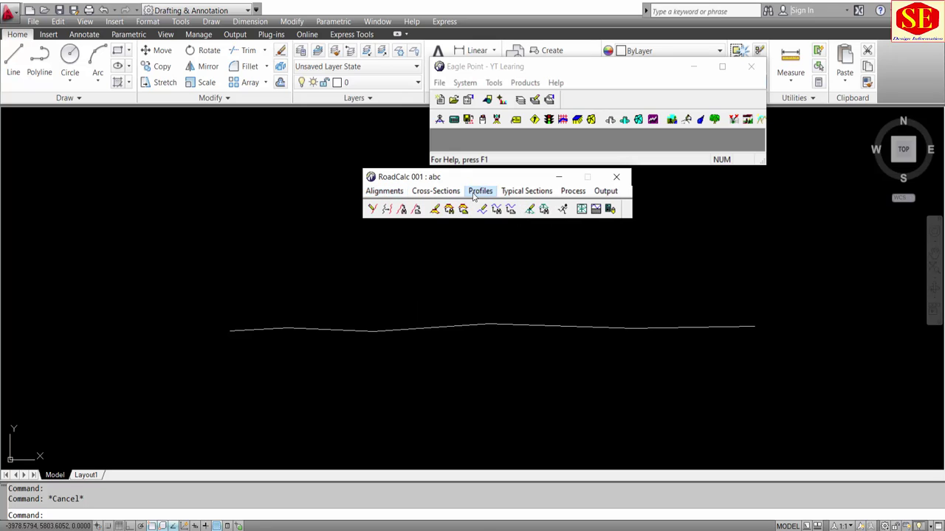
click(482, 234)
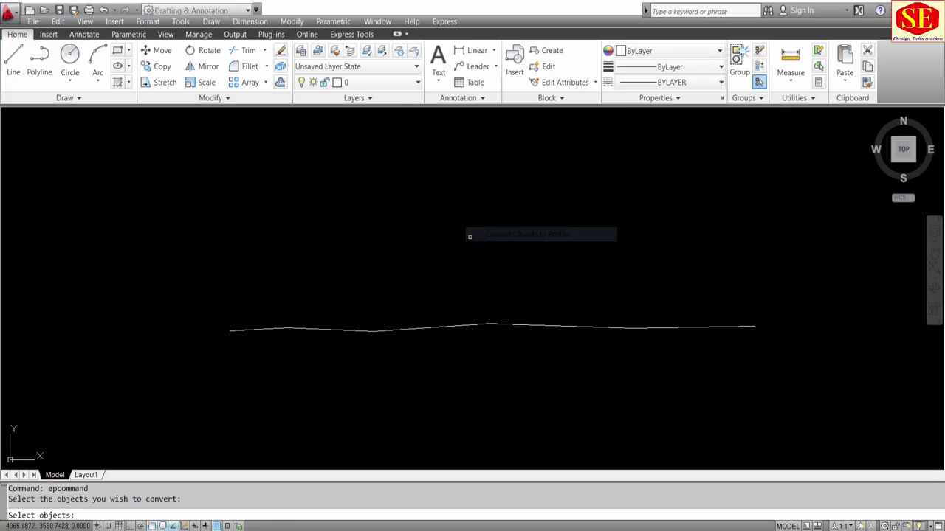
click(322, 329)
key(Return)
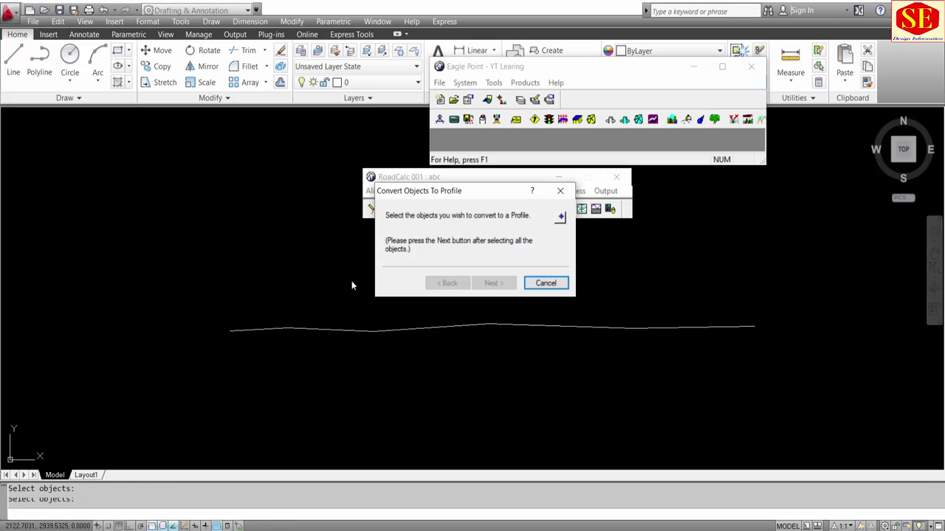
click(494, 283)
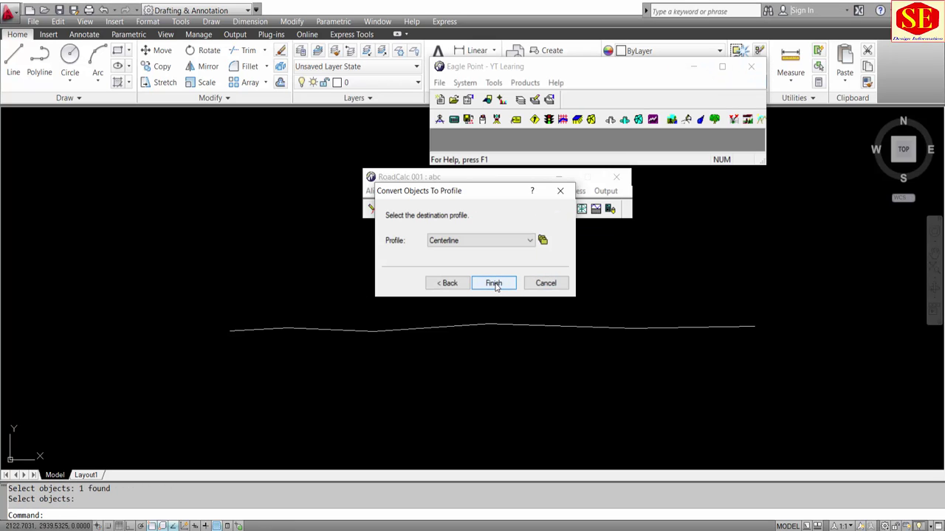
Step: Create a new NSL profile through Manage Profiles
click(484, 242)
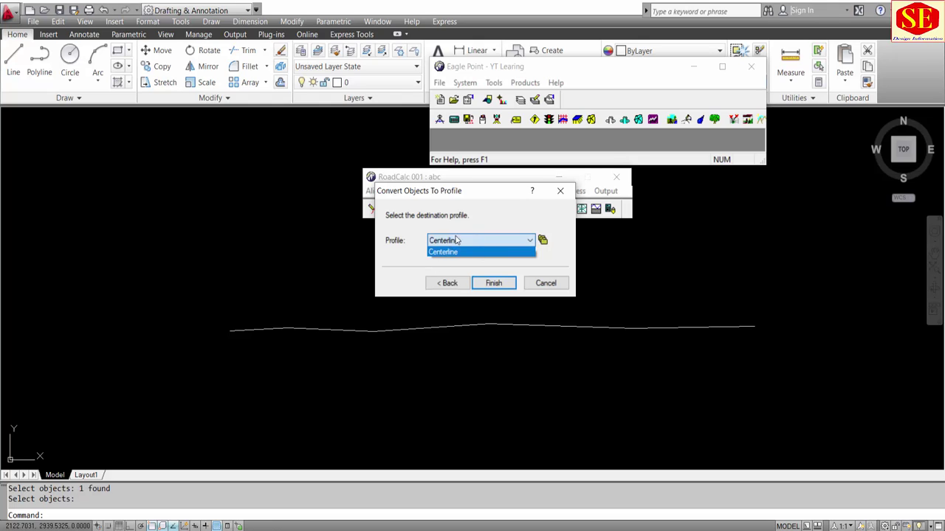
click(478, 251)
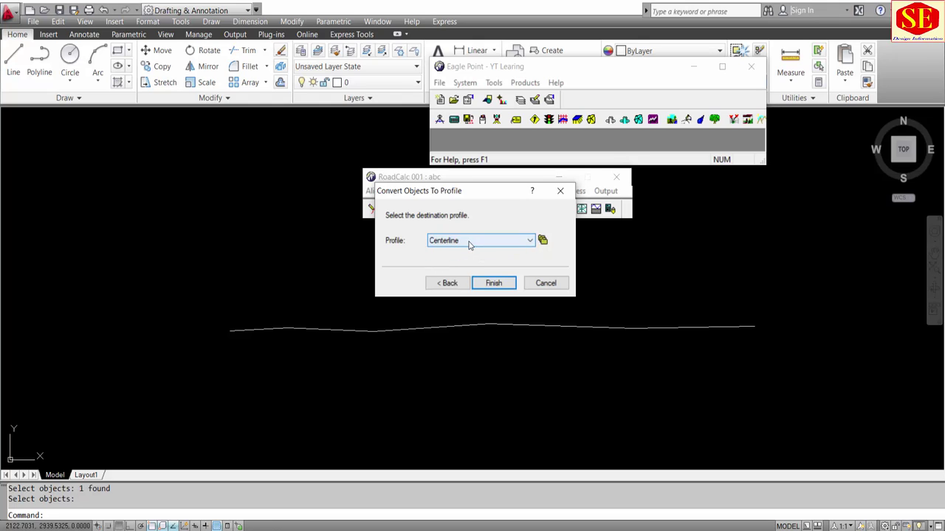
click(542, 240)
click(398, 287)
text(NSL)
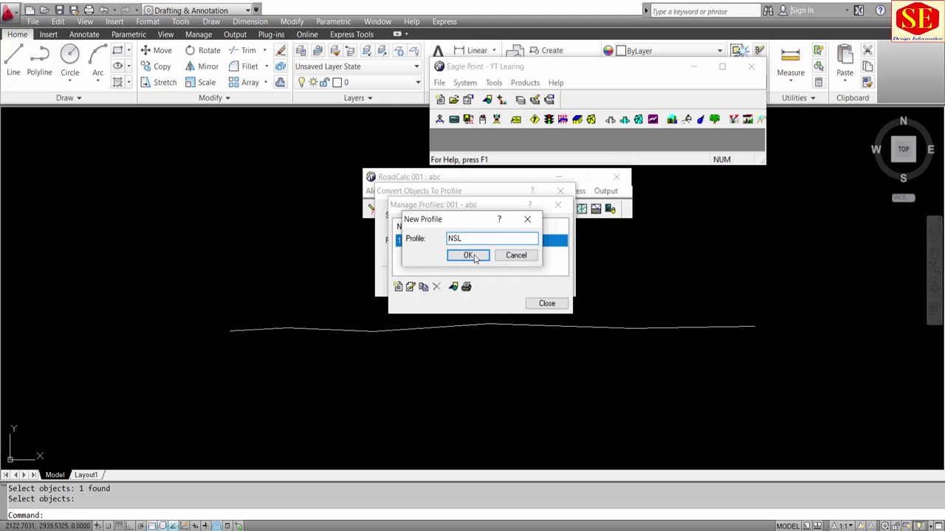
click(469, 256)
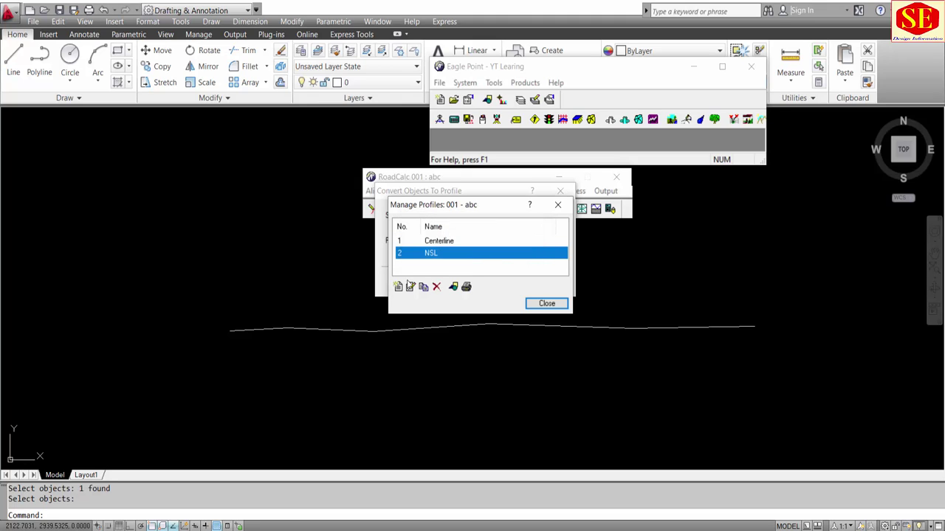
click(546, 303)
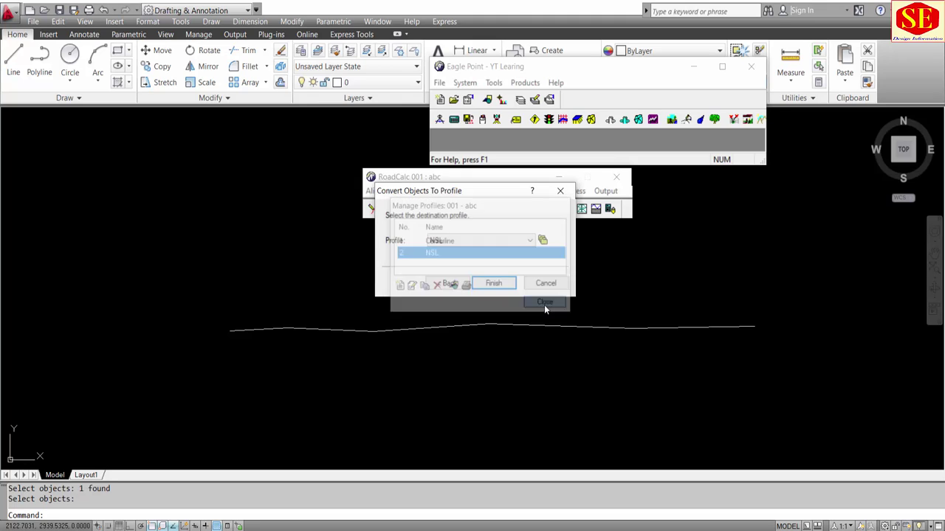
Step: Convert the polyline into the Centerline profile and open its VPI data table
click(450, 240)
click(447, 251)
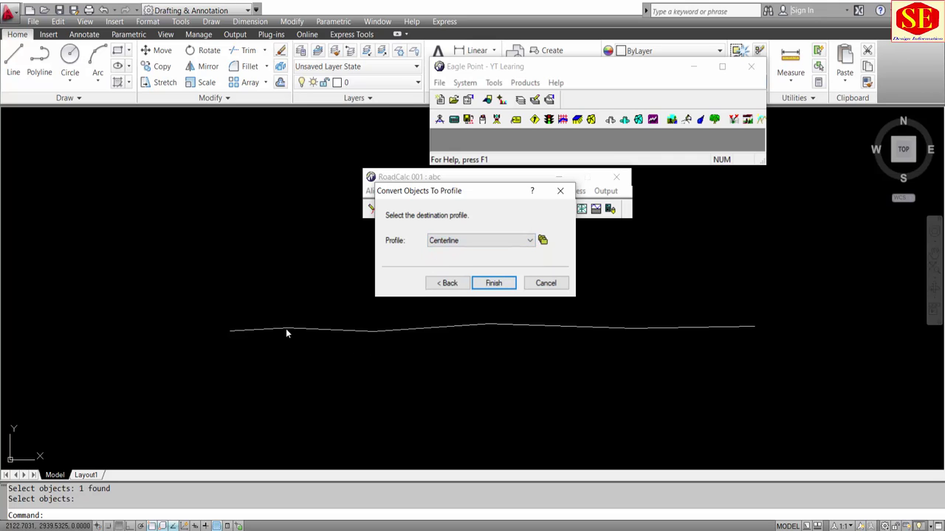
click(494, 285)
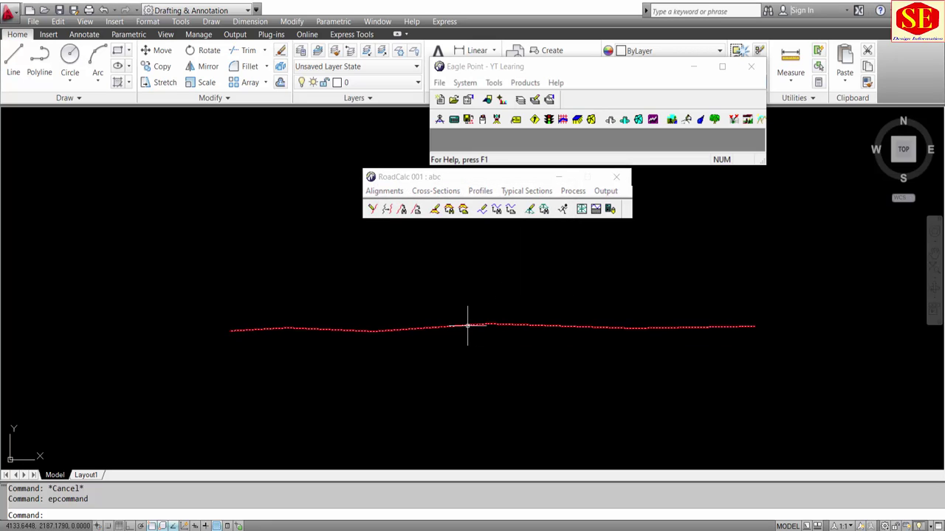
click(481, 192)
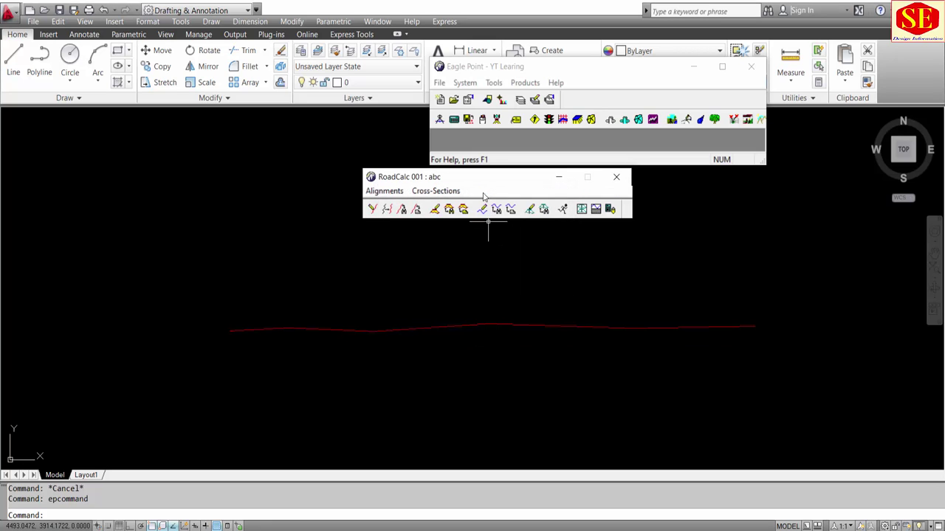
click(492, 210)
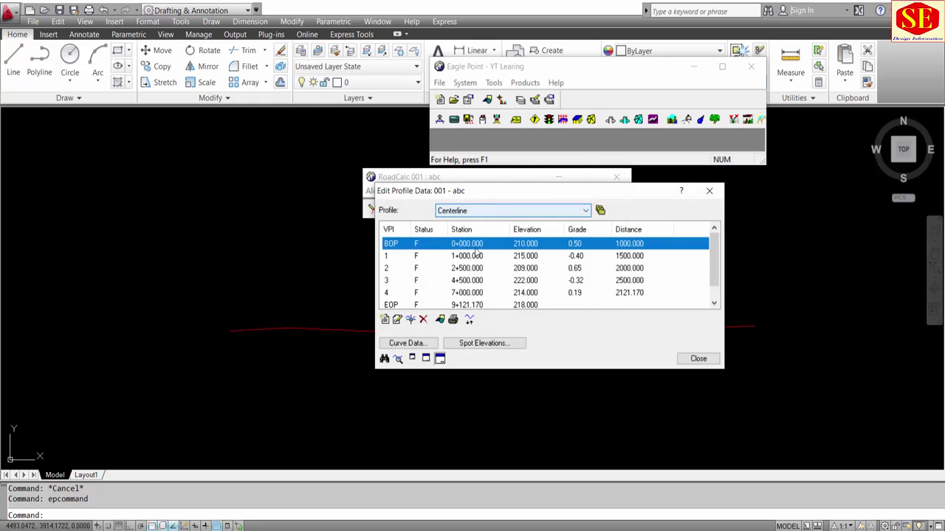
click(457, 269)
key(Down)
Step: Open the first curve's Vertical Curve Data and check its 250 length in Excel
key(Down)
key(Down)
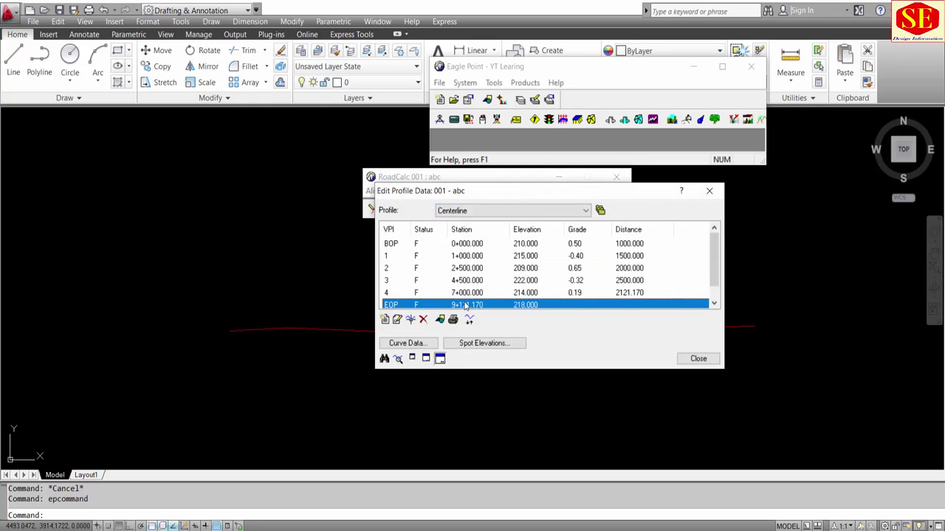
key(Down)
scroll(466, 273, up, 1)
click(466, 249)
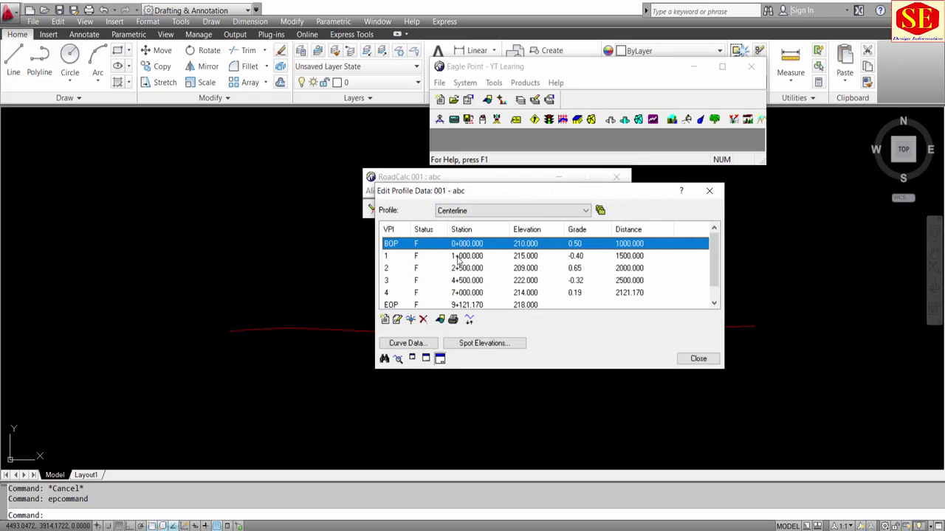
click(407, 343)
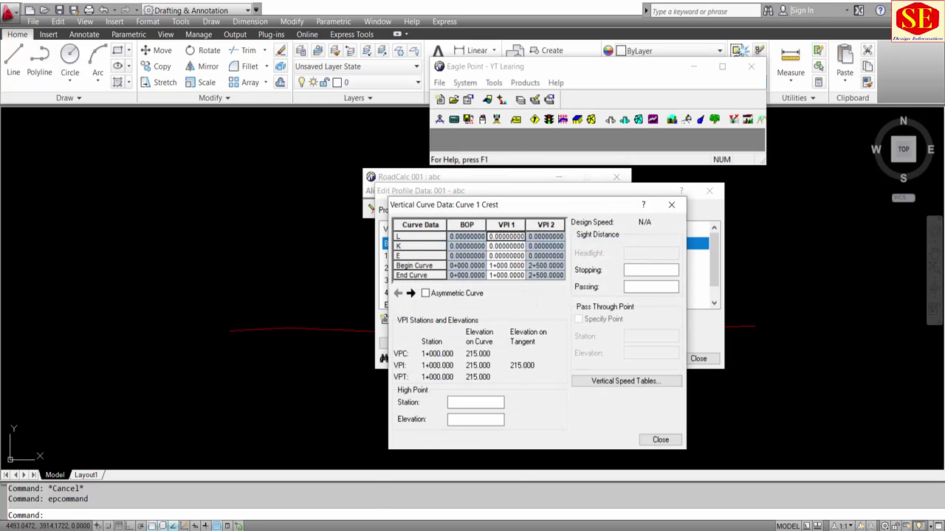
key(alt+Tab)
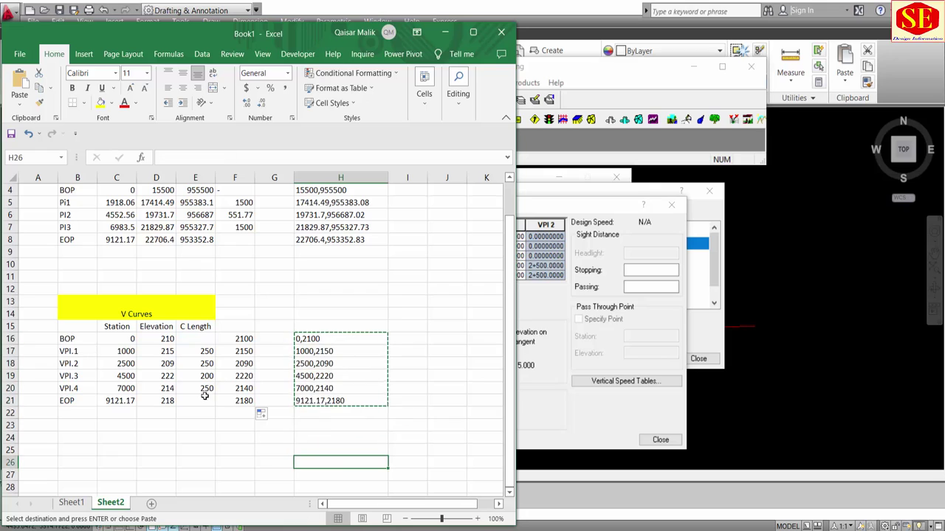
key(Escape)
key(alt+Tab)
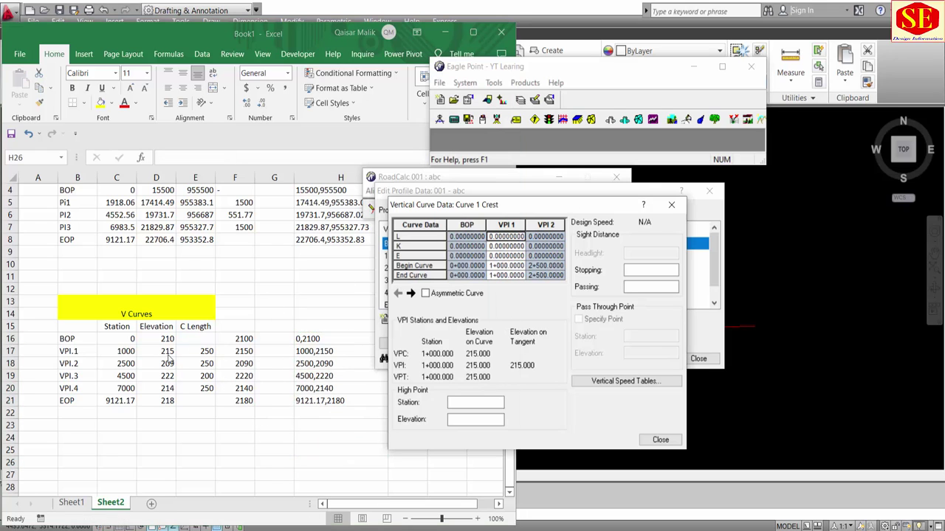
key(alt+Tab)
click(208, 353)
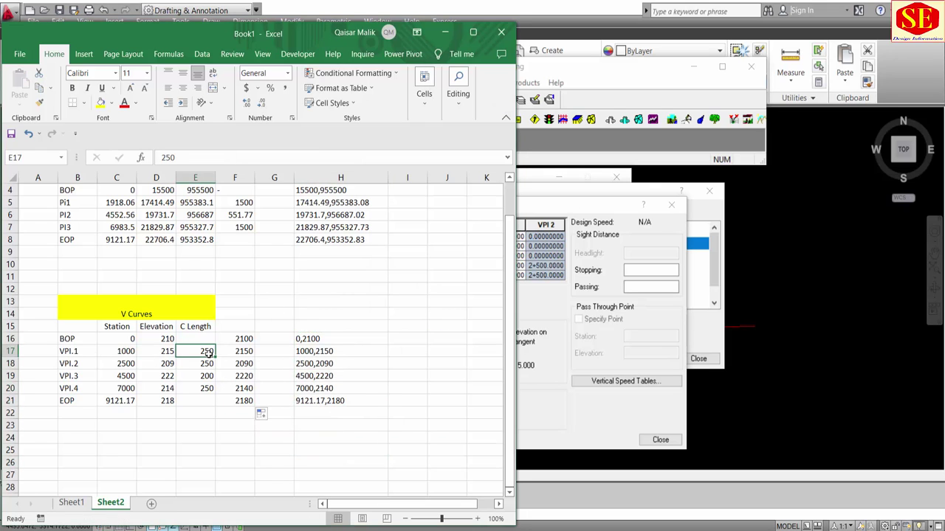
click(565, 319)
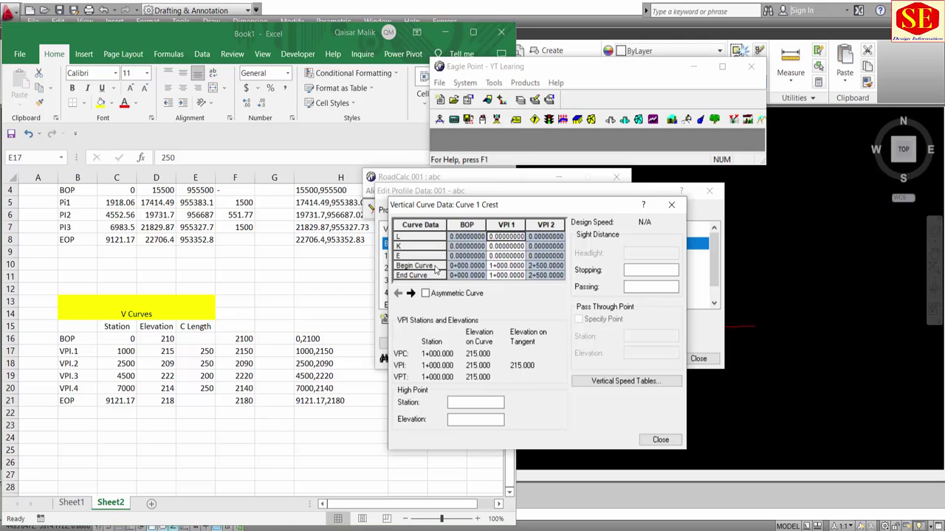
Step: Enter 250 as the vertical curve length for VPI 1 and VPI 2
click(498, 237)
double_click(498, 238)
text(25)
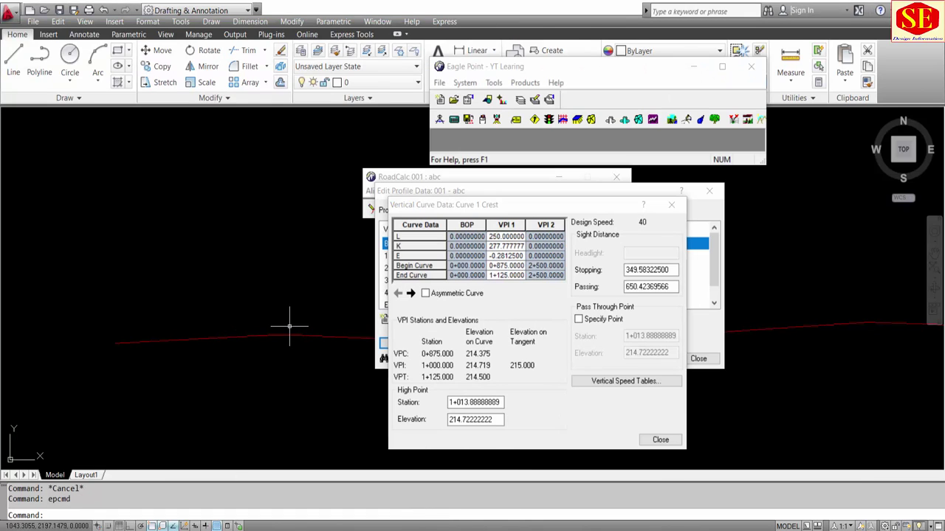
click(240, 310)
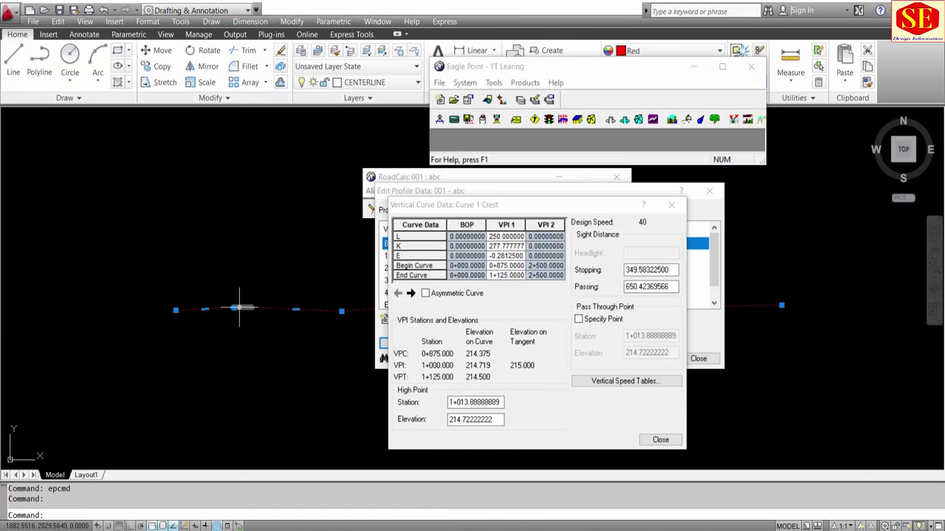
scroll(239, 307, up, 5)
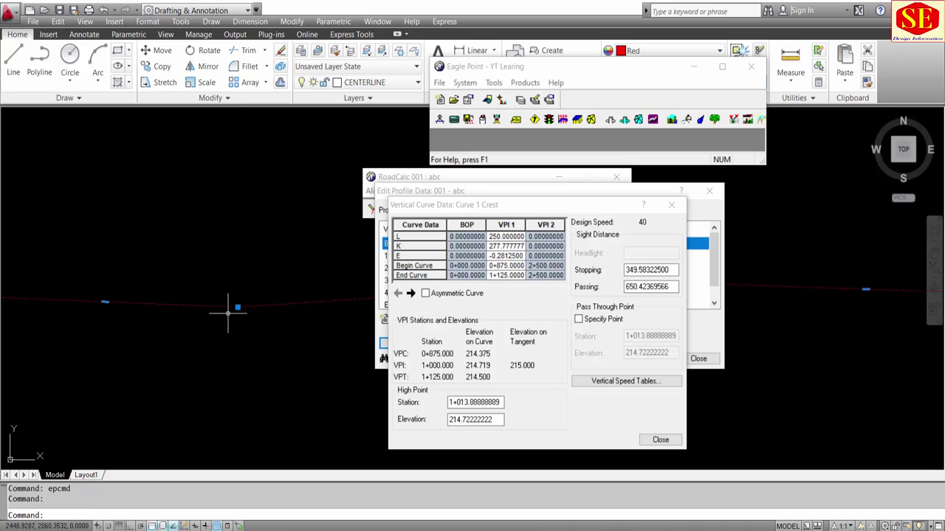
click(411, 293)
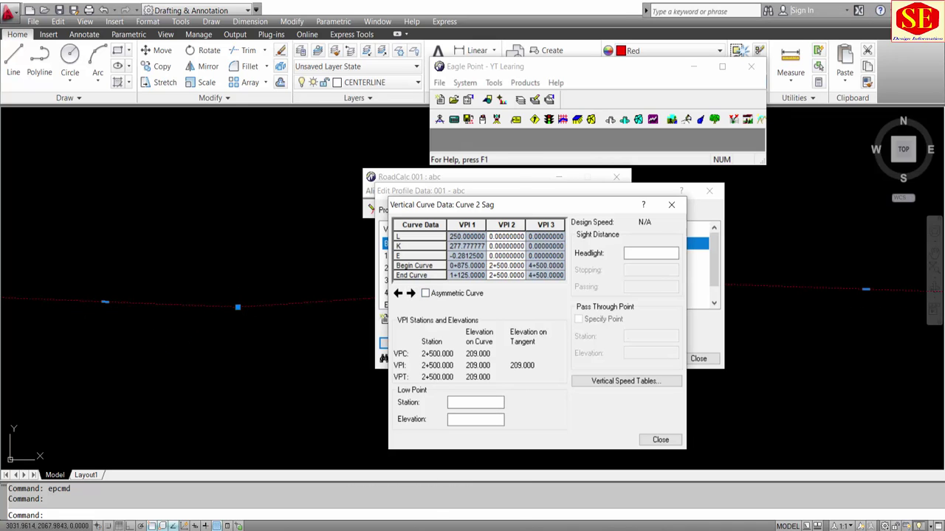
key(alt+Tab)
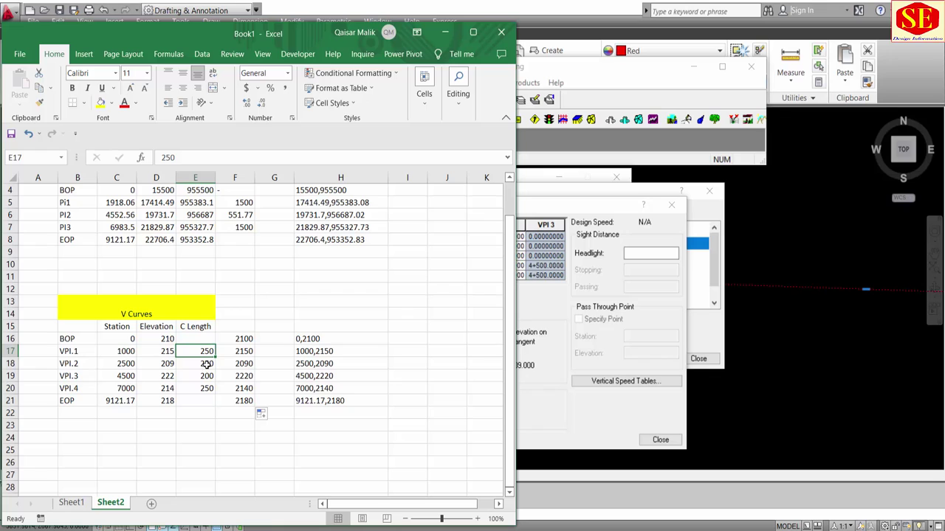
click(536, 254)
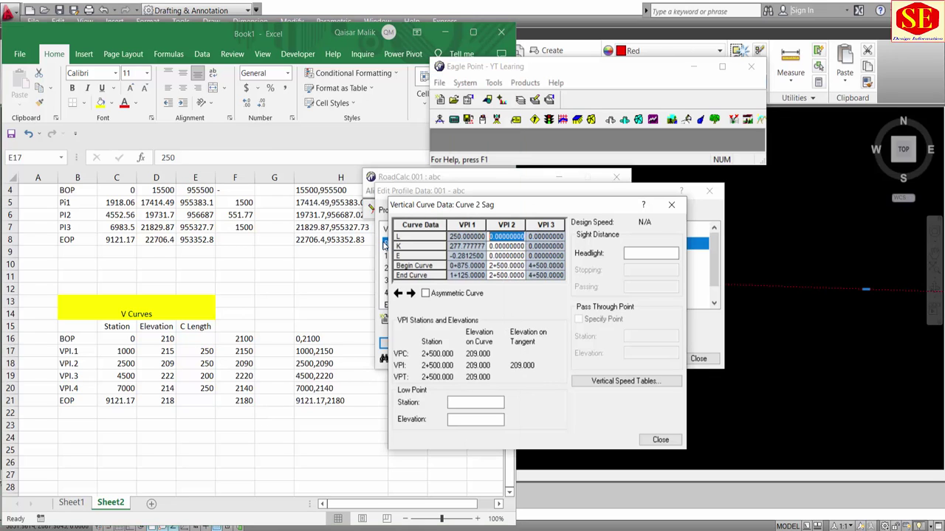
text(250)
key(Return)
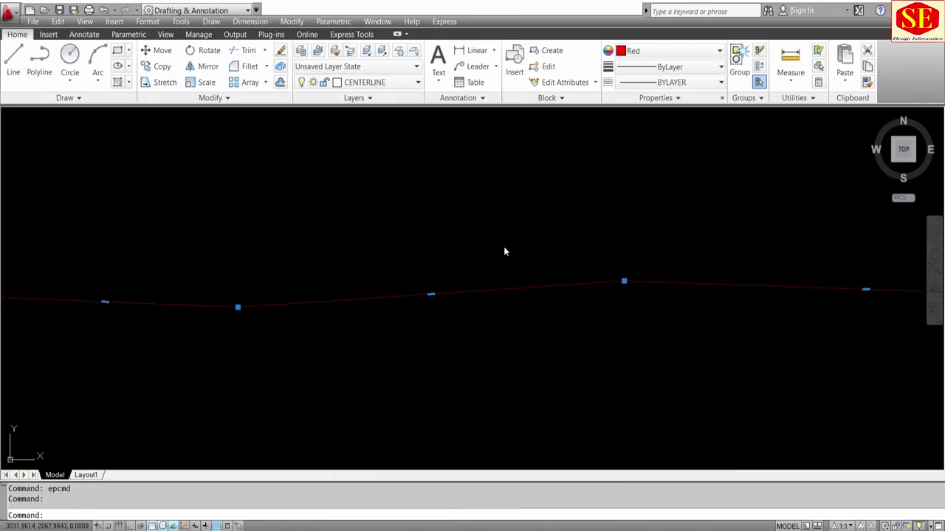
click(235, 313)
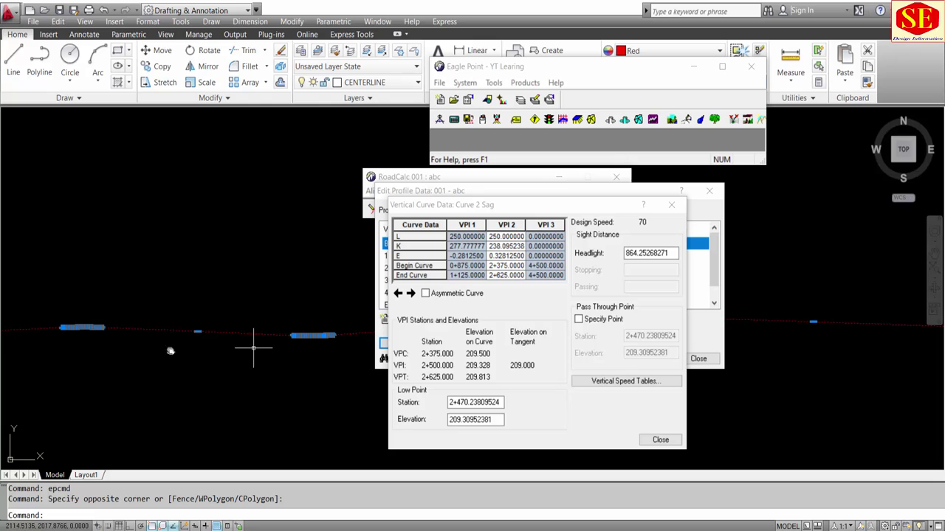
click(266, 350)
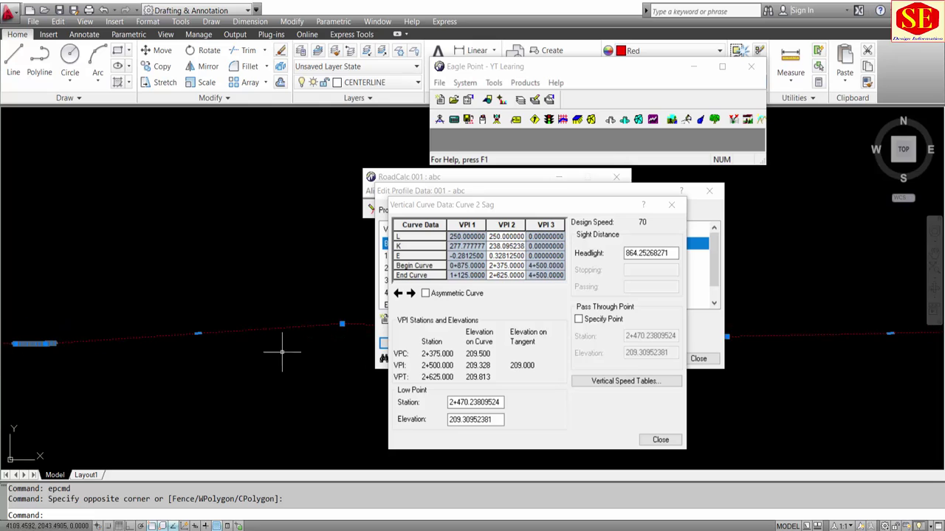
Step: Set the VPI 3 vertical curve length to 200, matching Excel
click(410, 293)
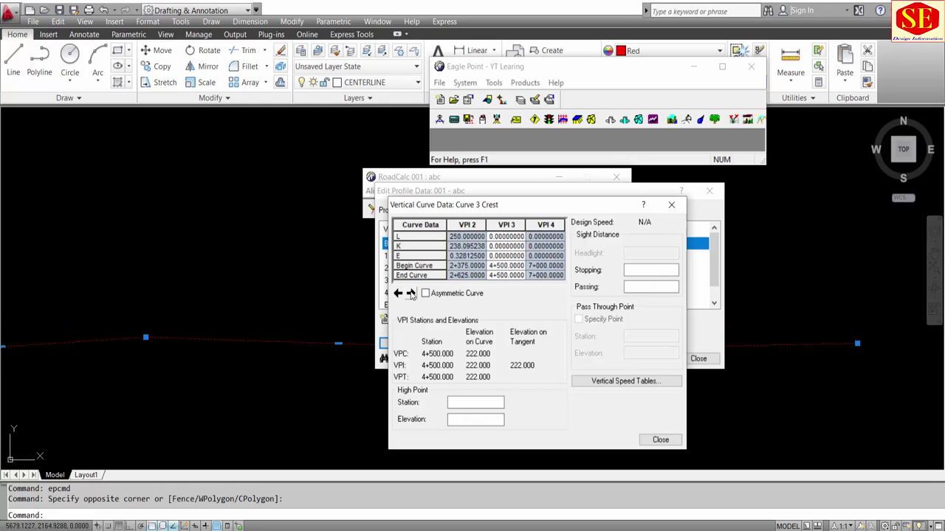
key(alt+Tab)
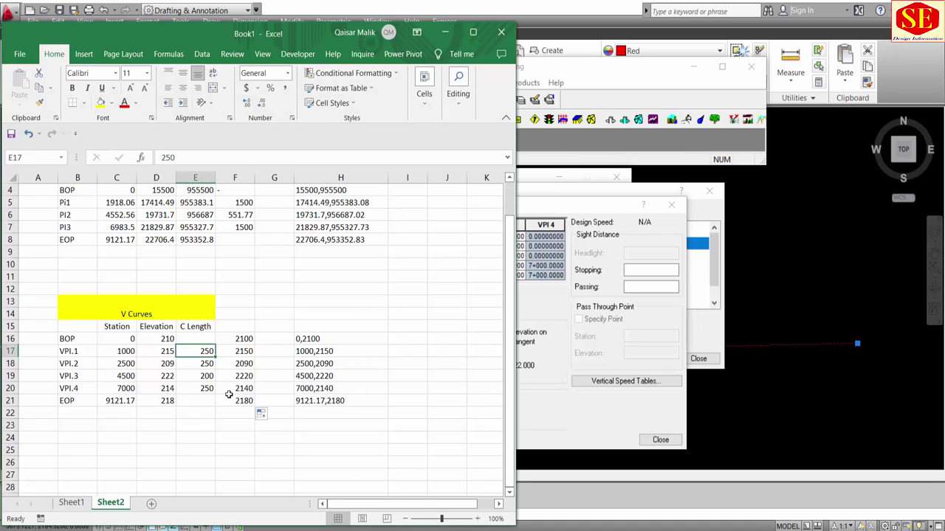
click(212, 375)
key(alt+Tab)
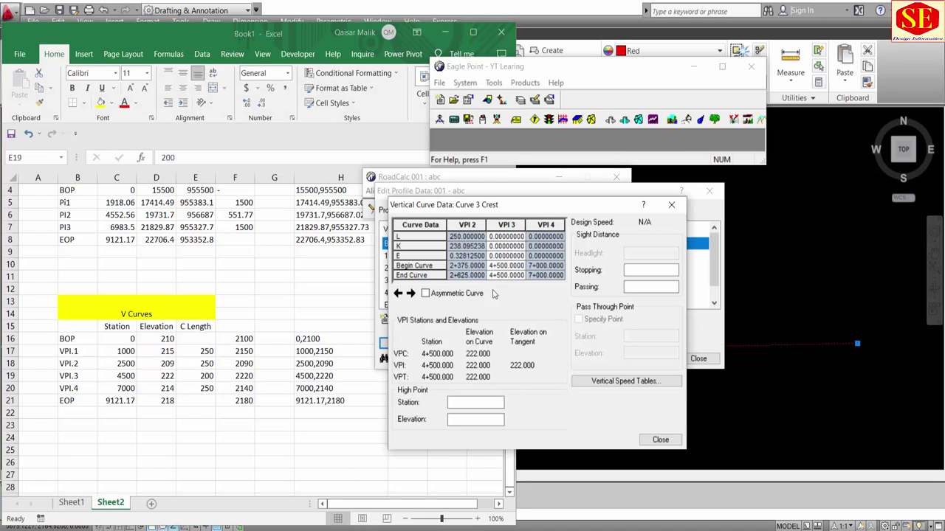
click(521, 236)
text(200)
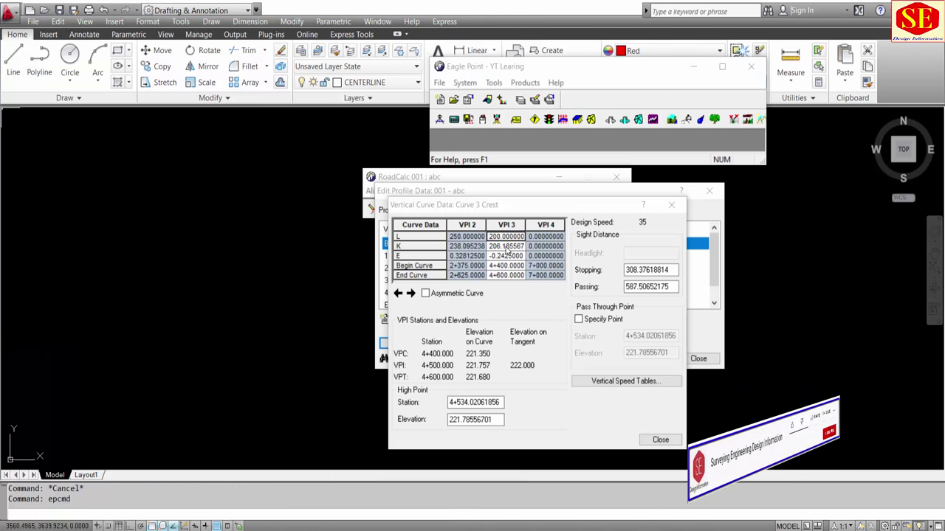
click(411, 298)
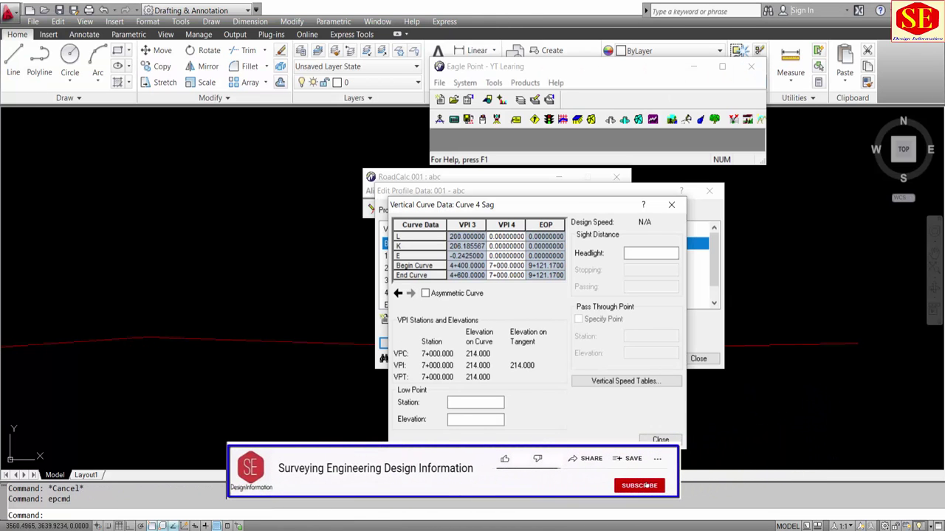
Step: Set the VPI 4 vertical curve length to 250 and close Vertical Curve Data
key(alt+Tab)
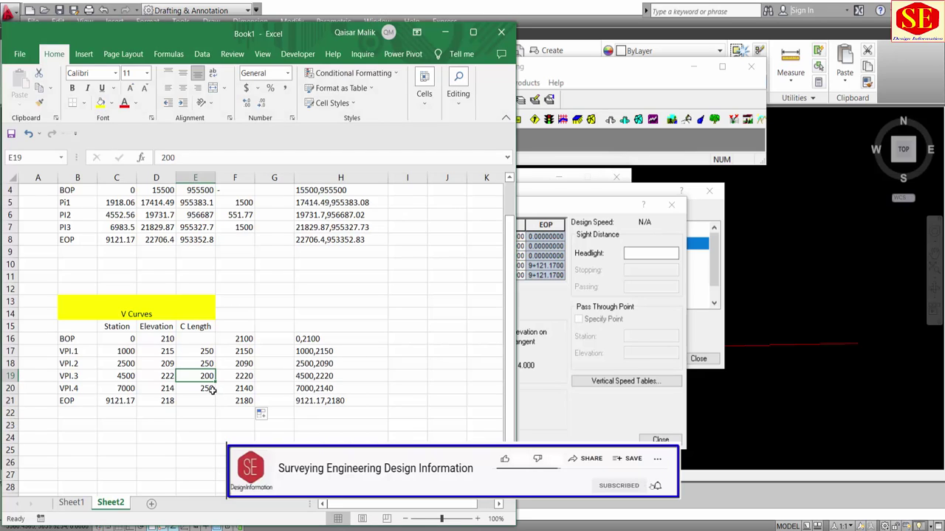
click(210, 389)
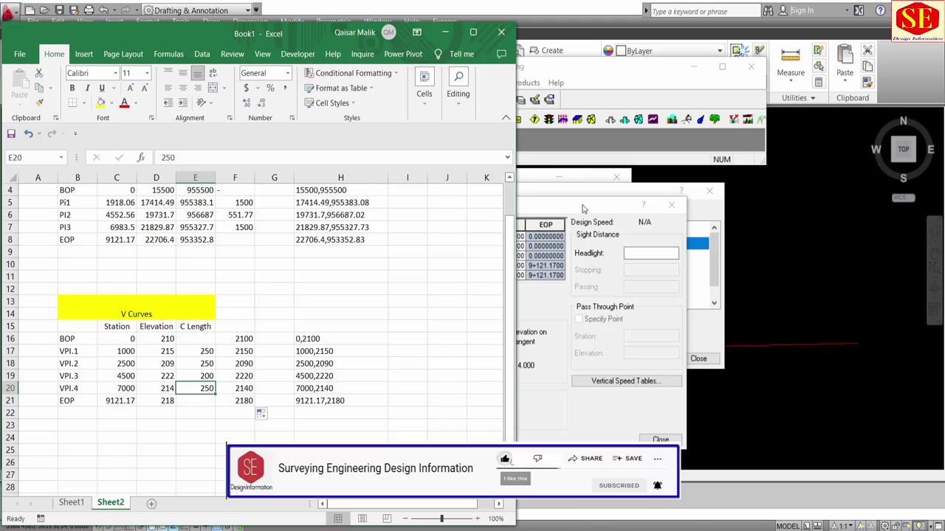
click(583, 209)
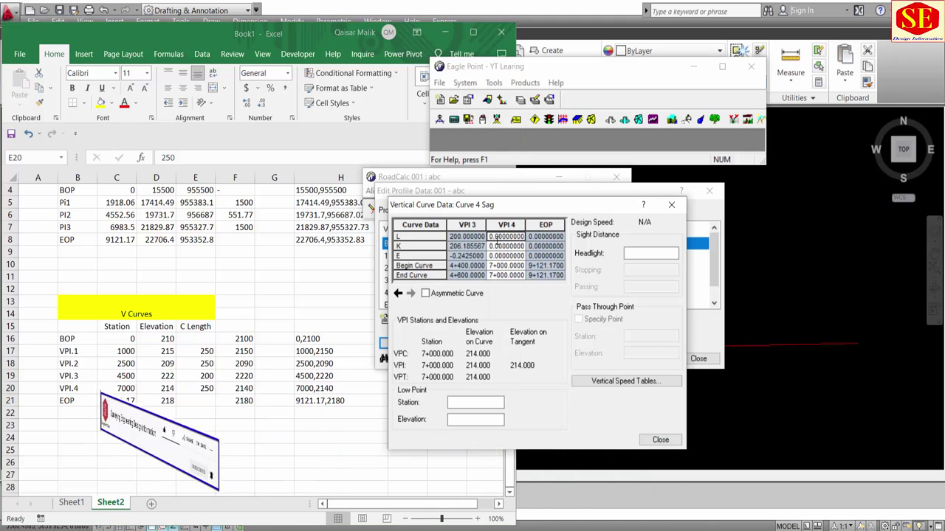
click(496, 238)
text(250)
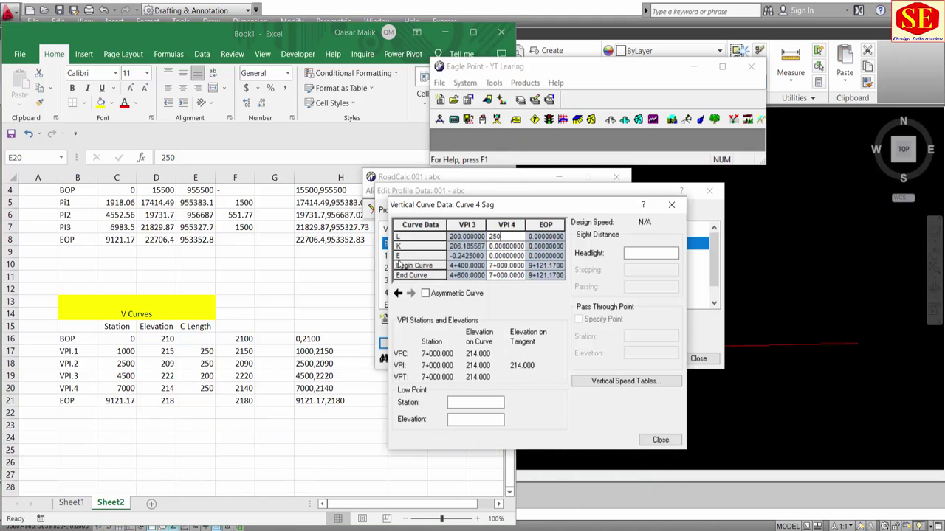
key(Return)
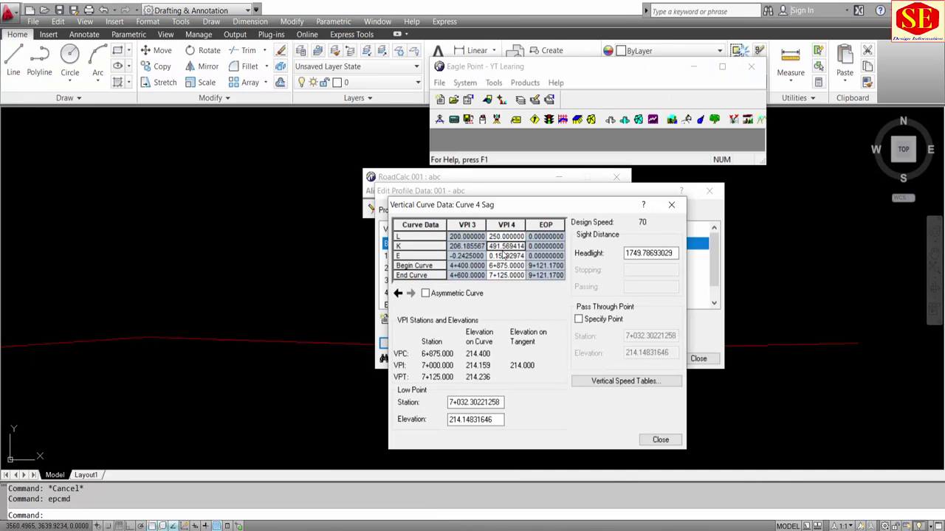
click(661, 440)
Step: Review the VPI rows down to VPI 4 at 7+000 and close the profile data editor
drag(147, 325, 228, 347)
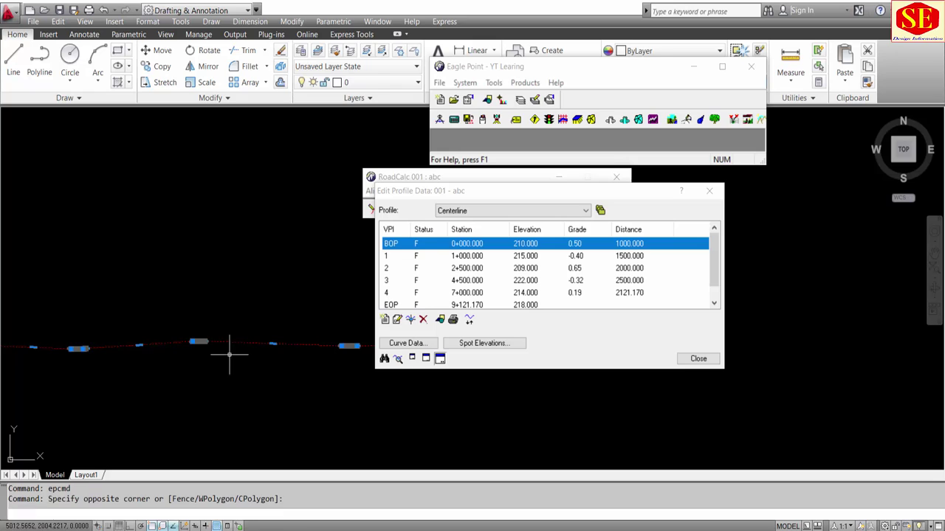
middle_drag(228, 348, 244, 365)
scroll(241, 402, up, 3)
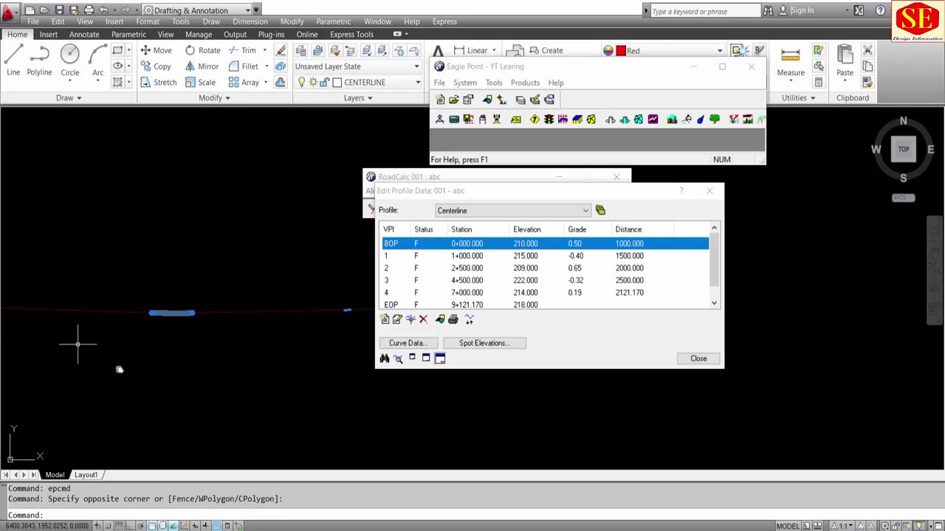
middle_drag(81, 338, 344, 432)
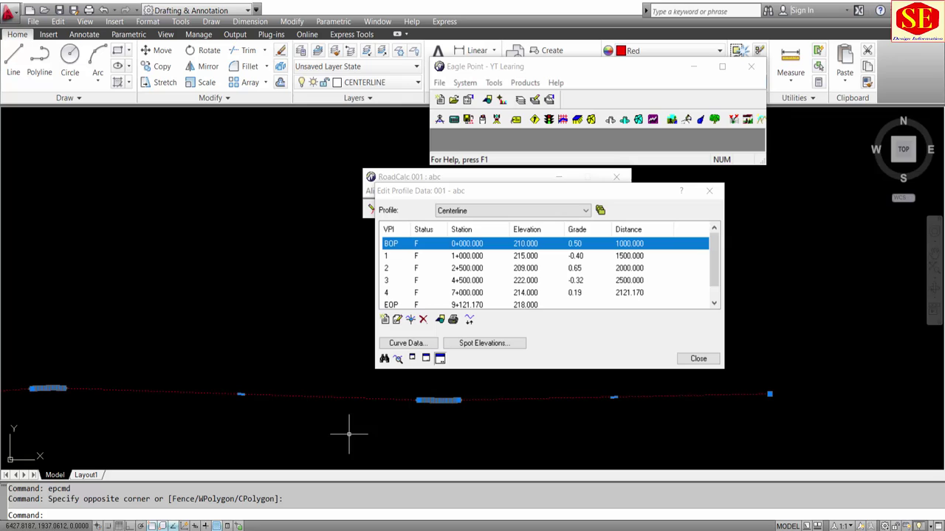
key(Escape)
click(559, 284)
click(580, 244)
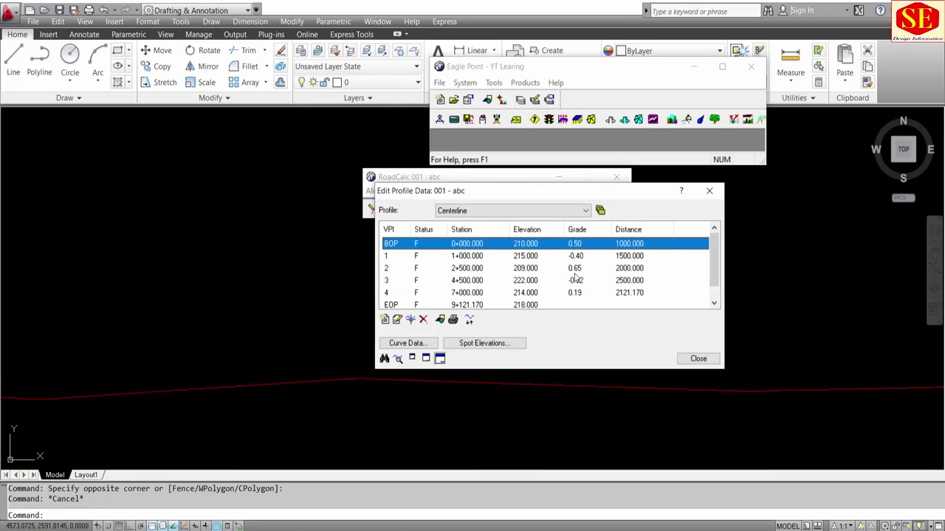
click(574, 272)
click(571, 298)
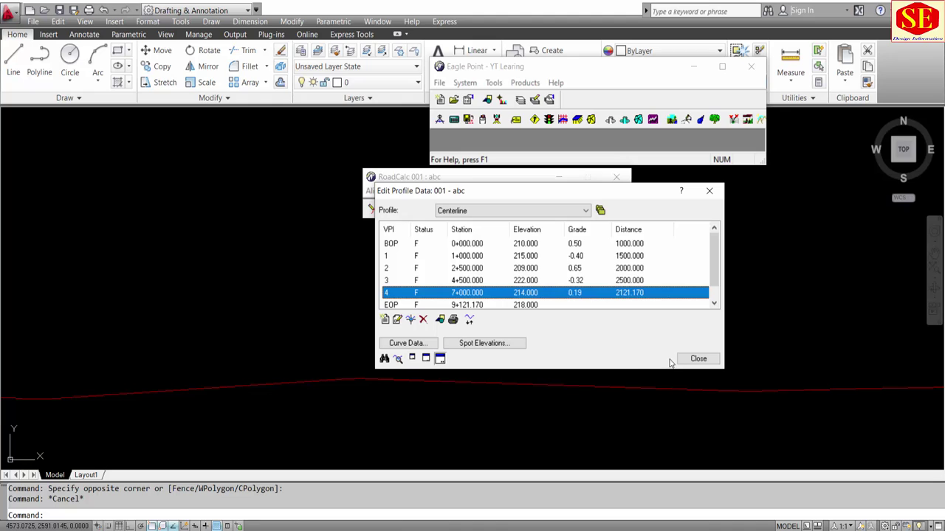
click(695, 359)
Step: Display the alignment and profile graphics, then switch back to Excel
scroll(530, 293, down, 4)
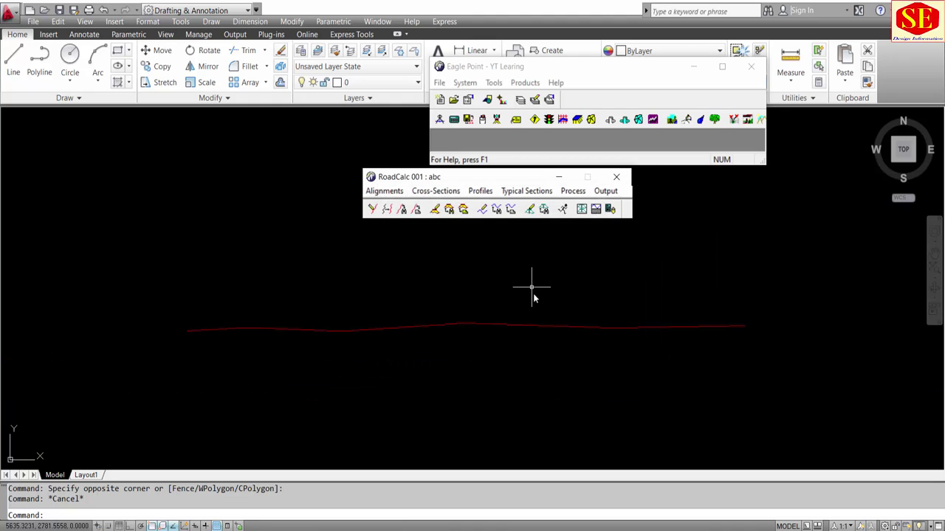
click(384, 191)
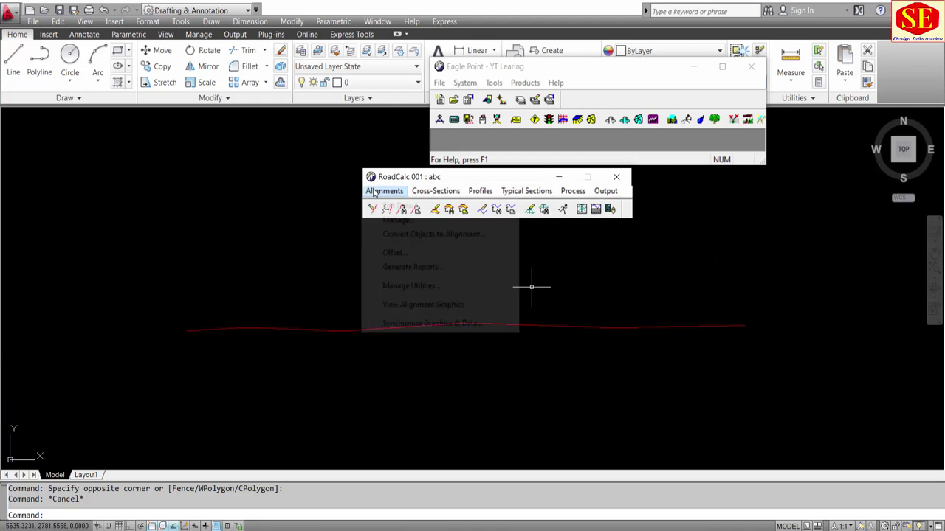
click(414, 308)
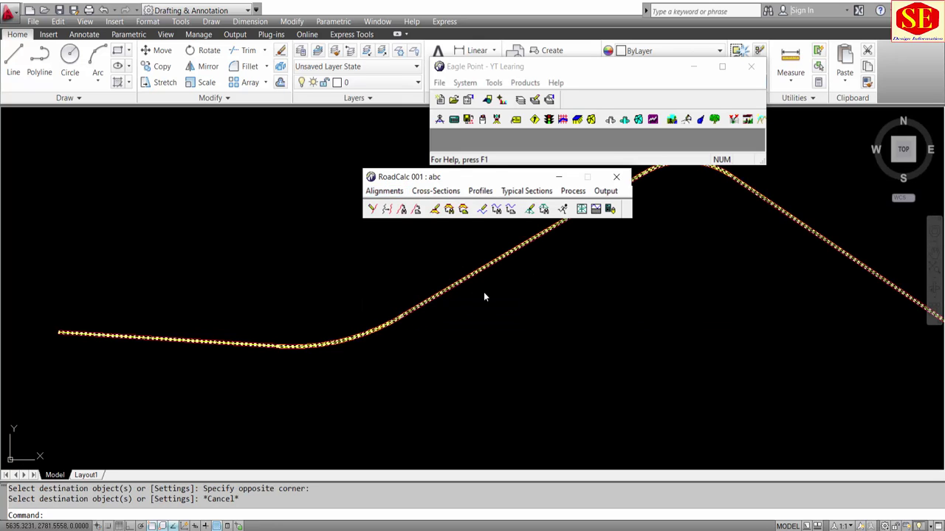
scroll(413, 324, up, 5)
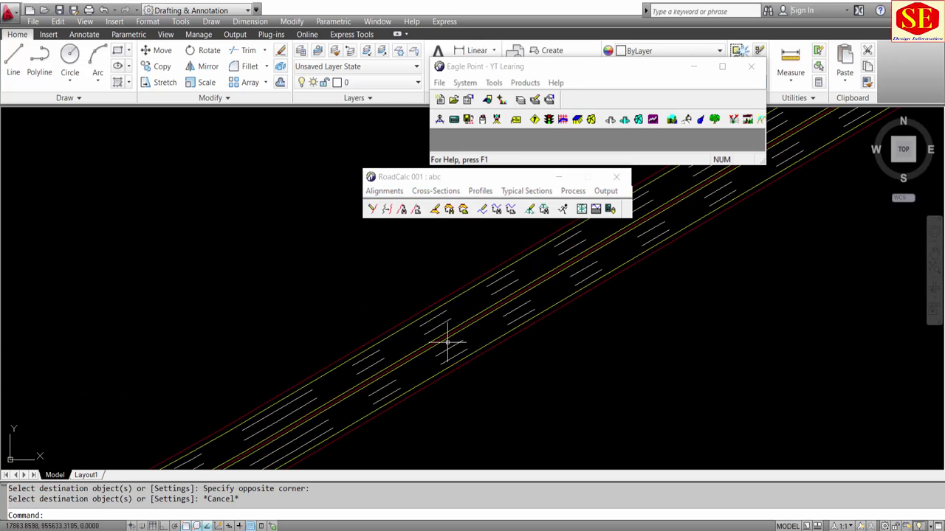
scroll(447, 342, down, 5)
click(480, 191)
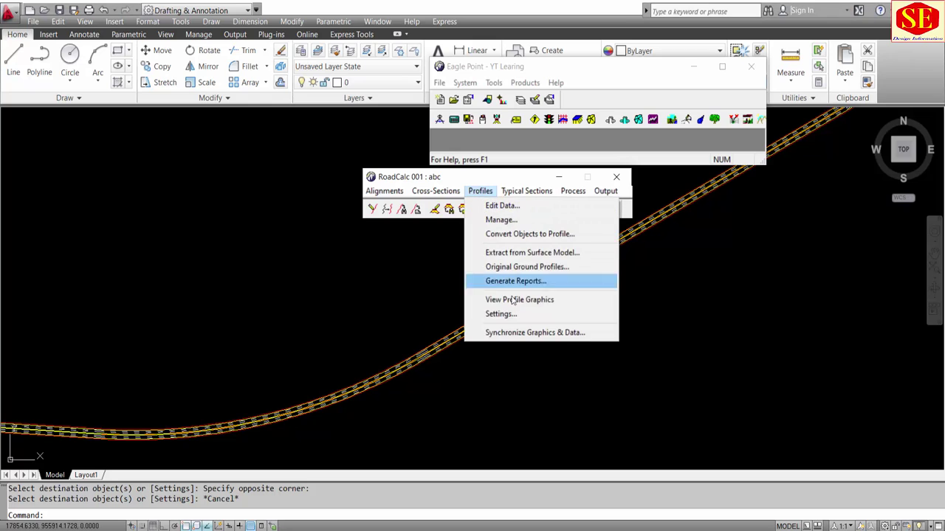
click(523, 300)
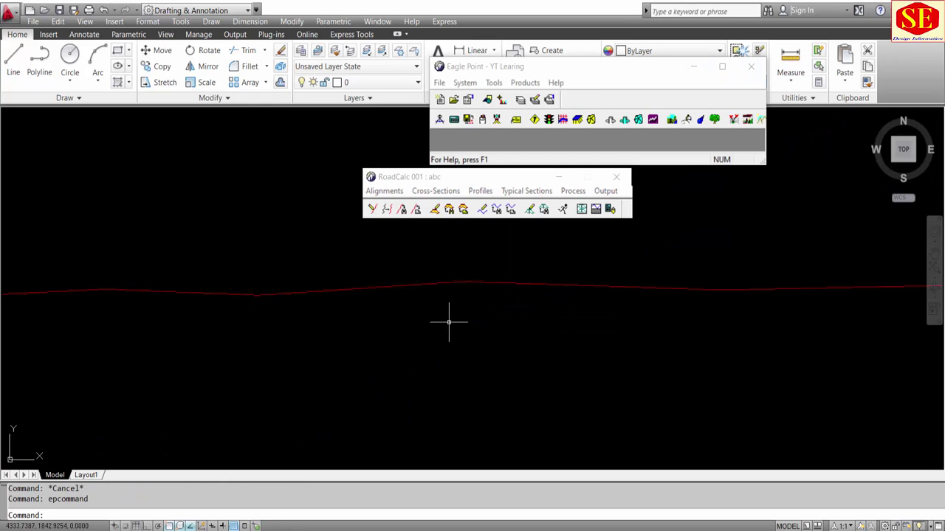
scroll(315, 326, down, 3)
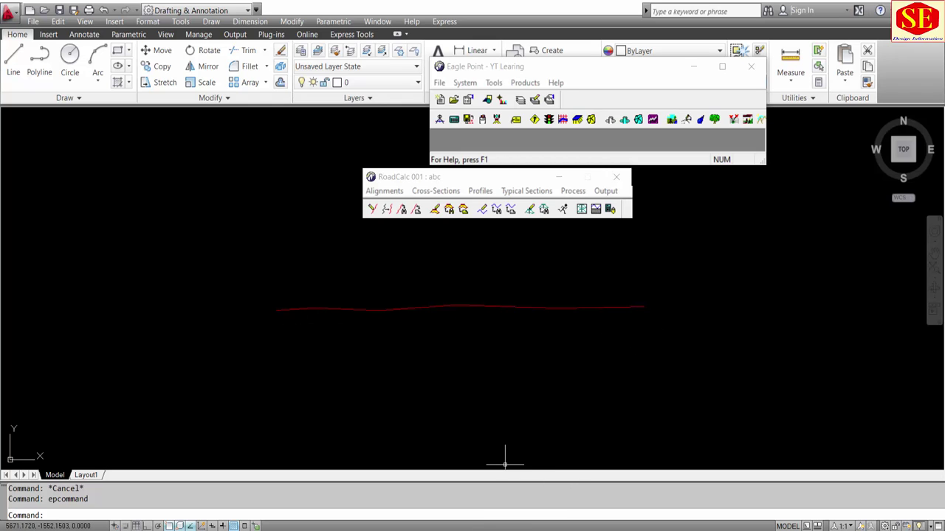
key(alt+Tab)
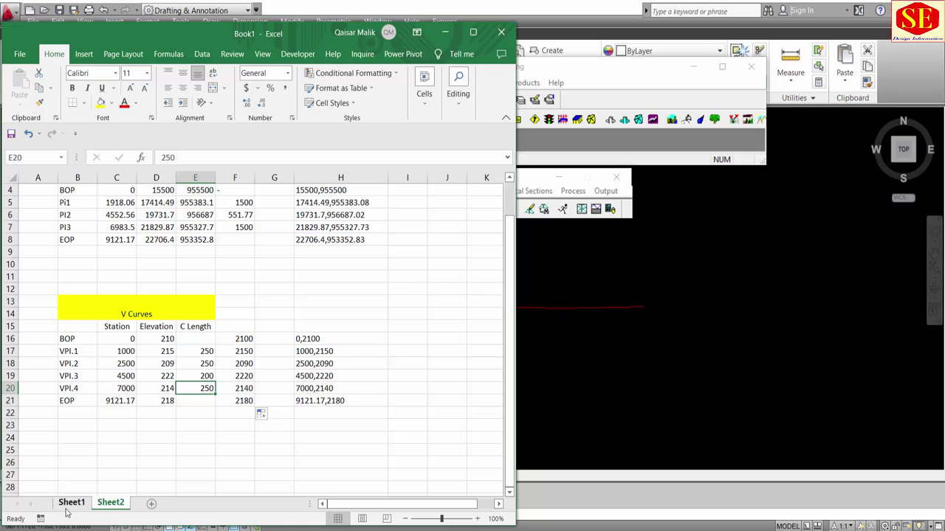
Step: On Sheet1, review the station and elevation columns starting at 2082 in C3
click(71, 502)
click(116, 227)
drag(116, 227, 116, 214)
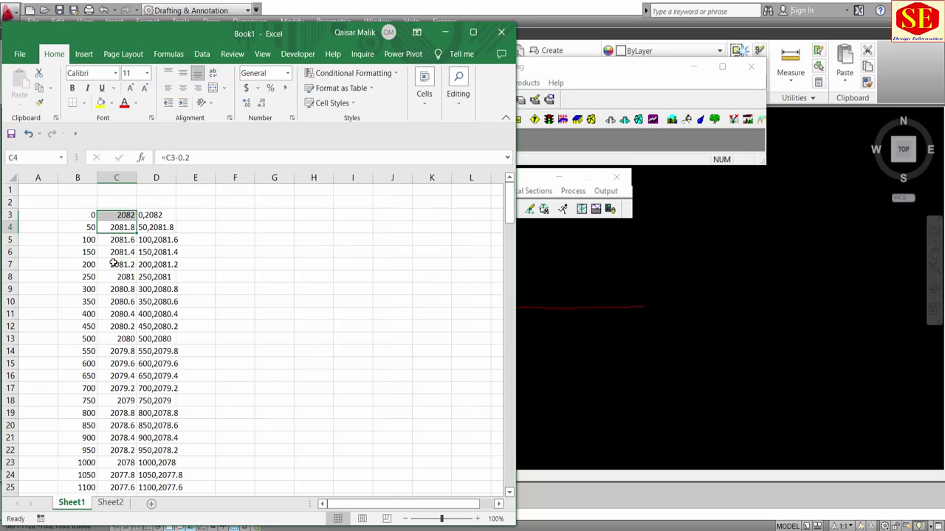
drag(112, 264, 116, 266)
click(129, 213)
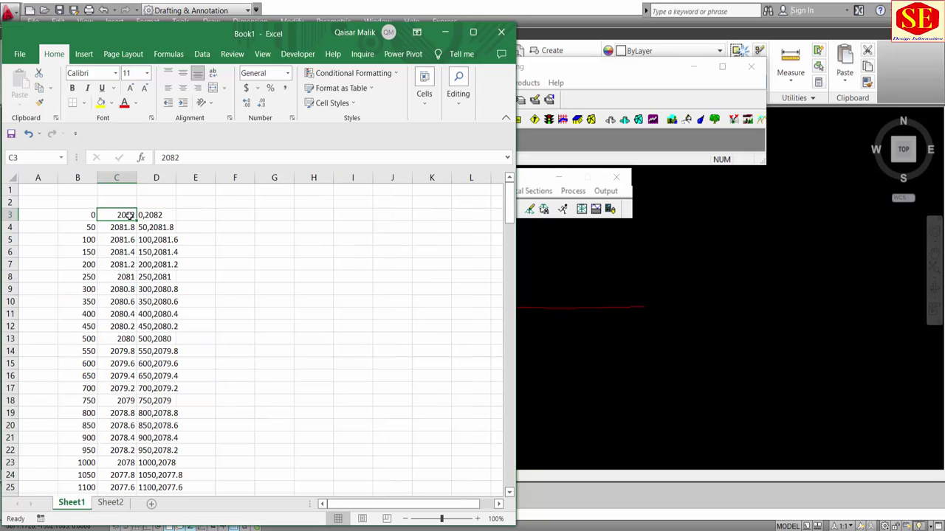
key(Escape)
mouse_move(128, 216)
mouse_down()
mouse_move(117, 507)
mouse_move(129, 478)
mouse_move(132, 490)
mouse_up()
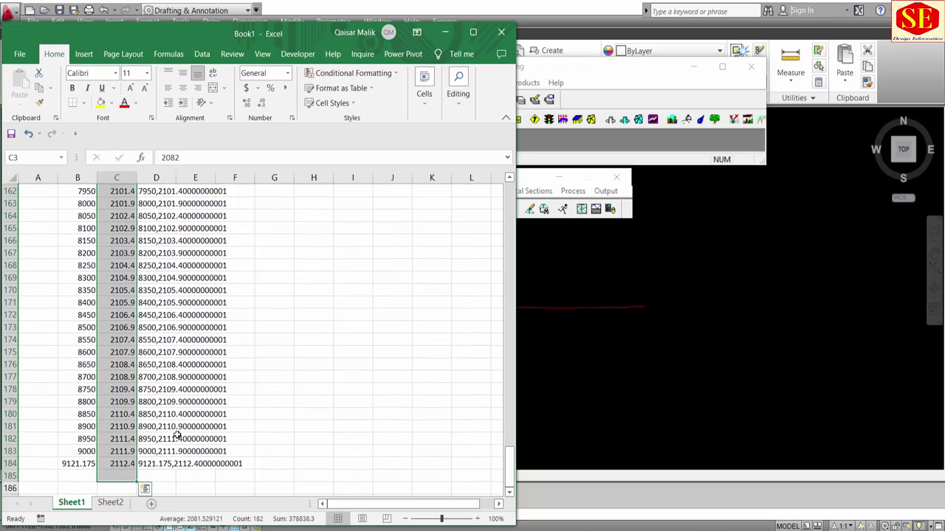
scroll(243, 396, up, 8)
scroll(494, 248, up, 7)
drag(506, 389, 508, 197)
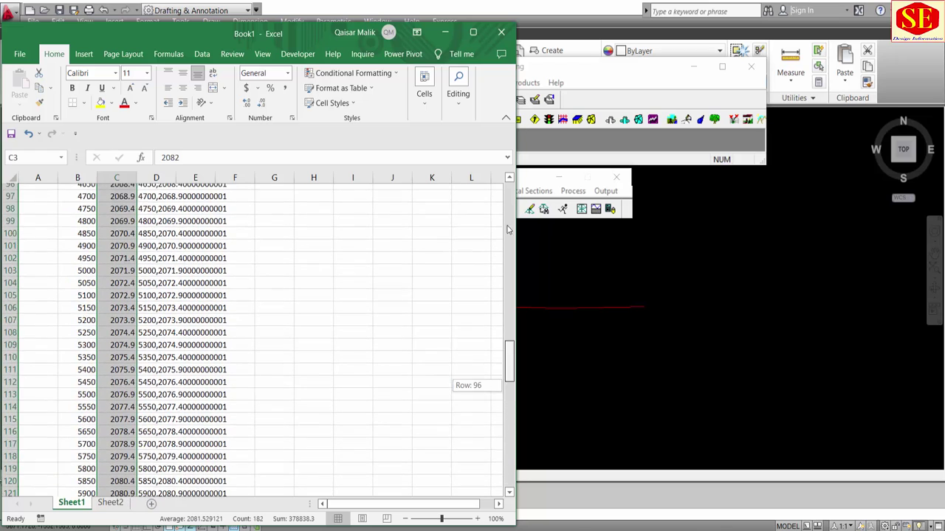
drag(85, 214, 85, 215)
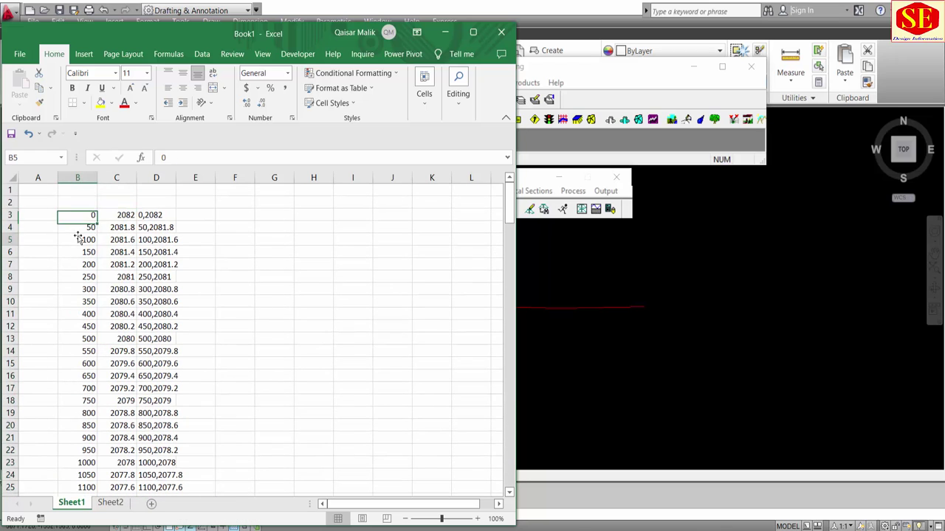
click(80, 238)
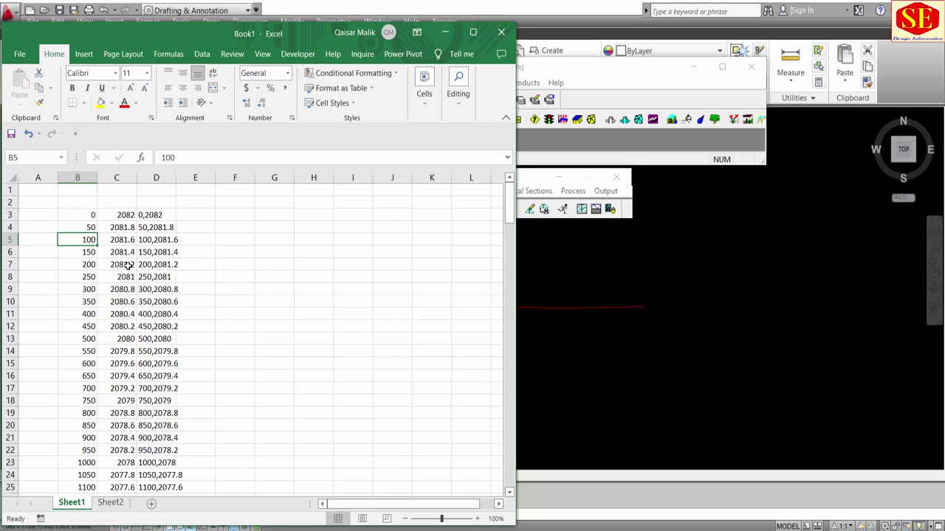
Step: Fill the D3 coordinate formula down column D, copy the pairs, and return to AutoCAD
double_click(161, 217)
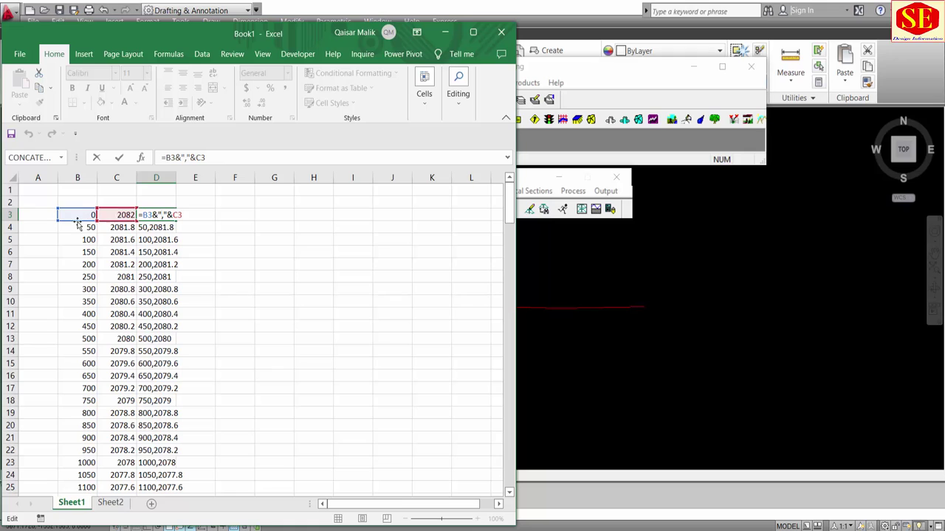
key(Escape)
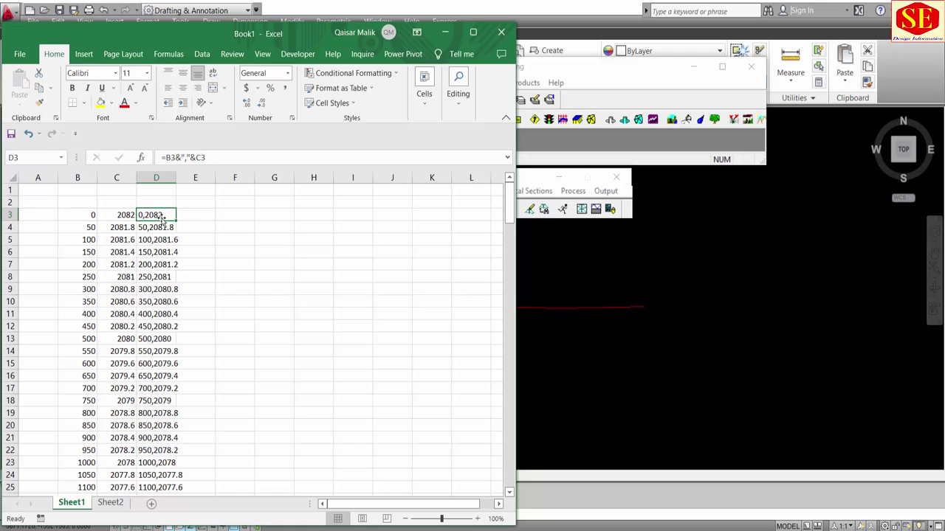
double_click(176, 220)
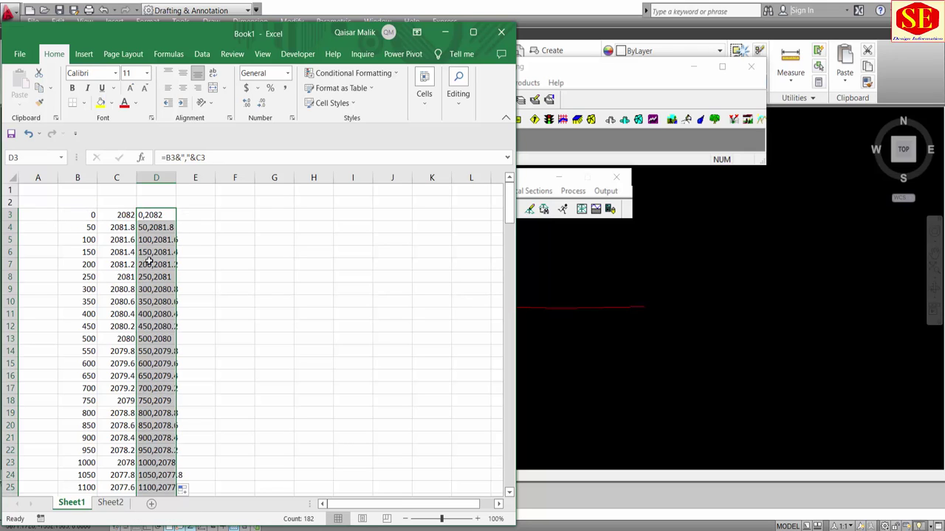
right_click(157, 250)
click(185, 260)
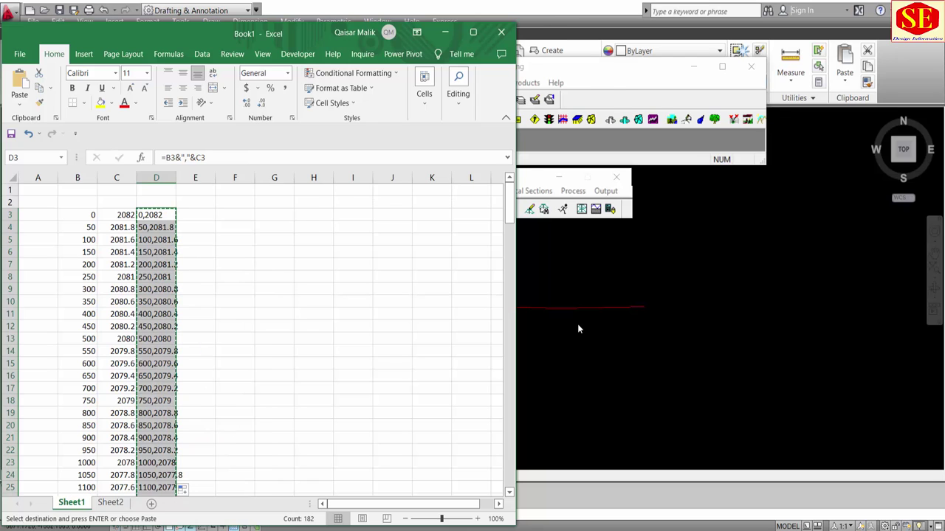
click(583, 332)
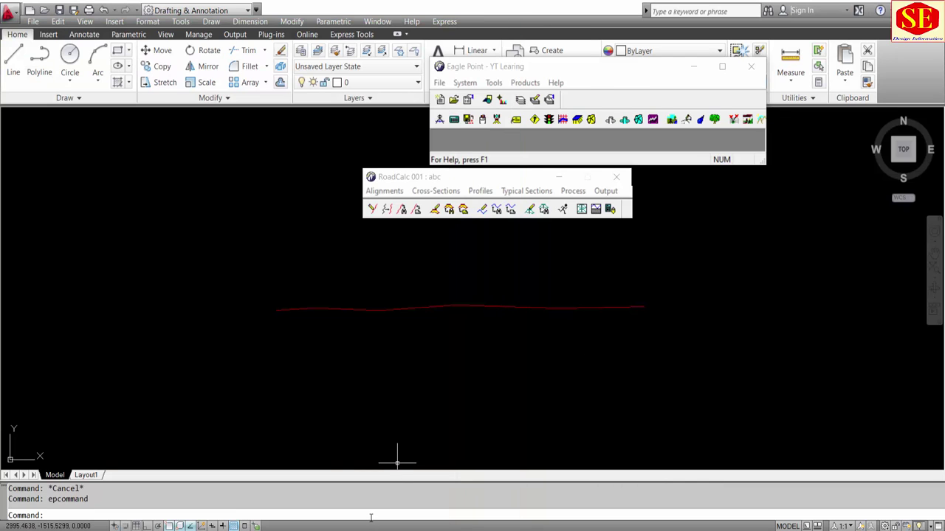
text(pl)
Step: Draw the white ground polyline from the pasted Sheet1 station-elevation pairs
key(Return)
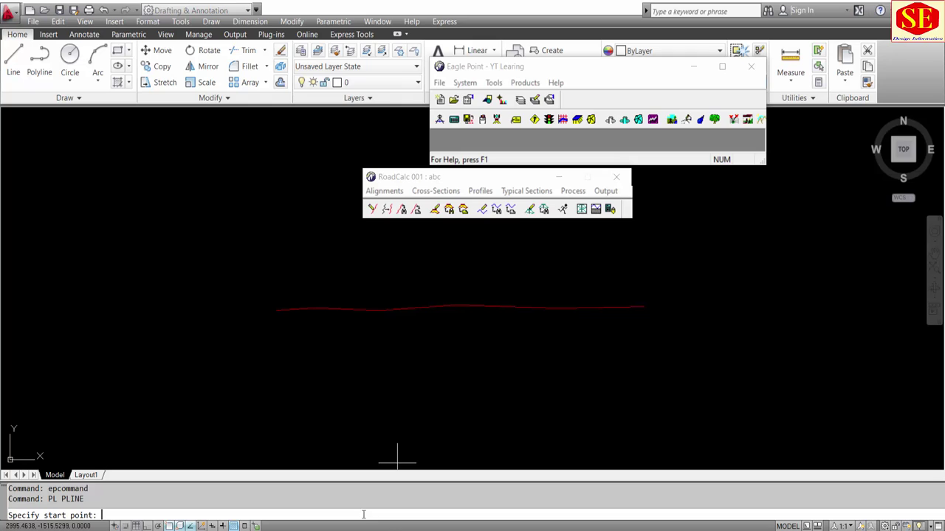
right_click(236, 515)
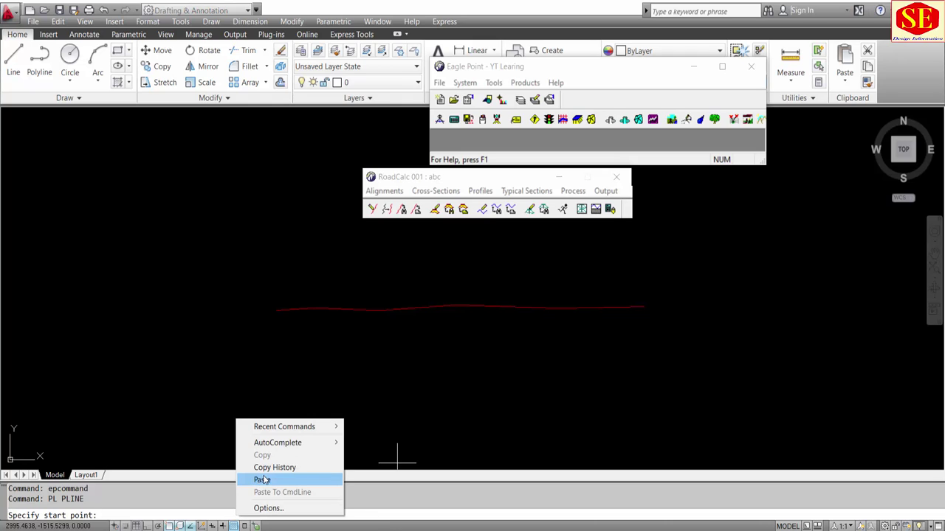
click(262, 481)
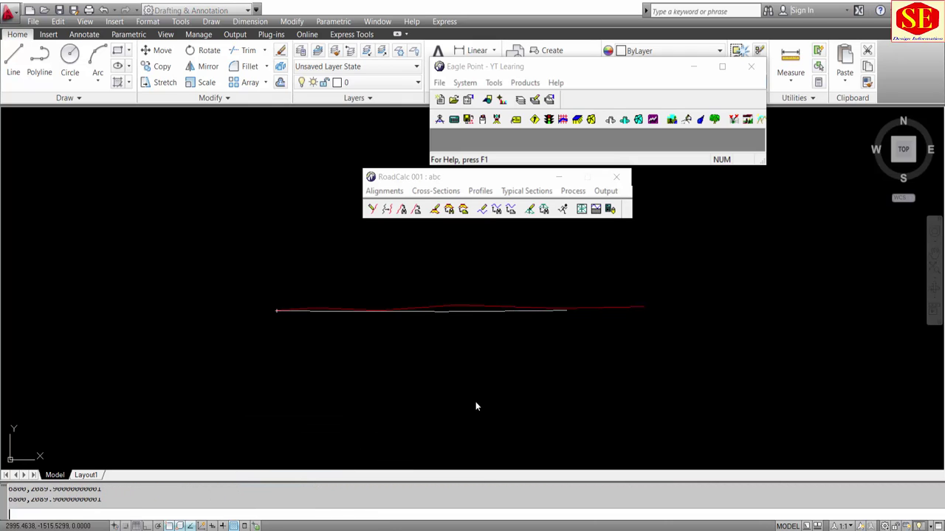
key(Escape)
scroll(462, 312, up, 4)
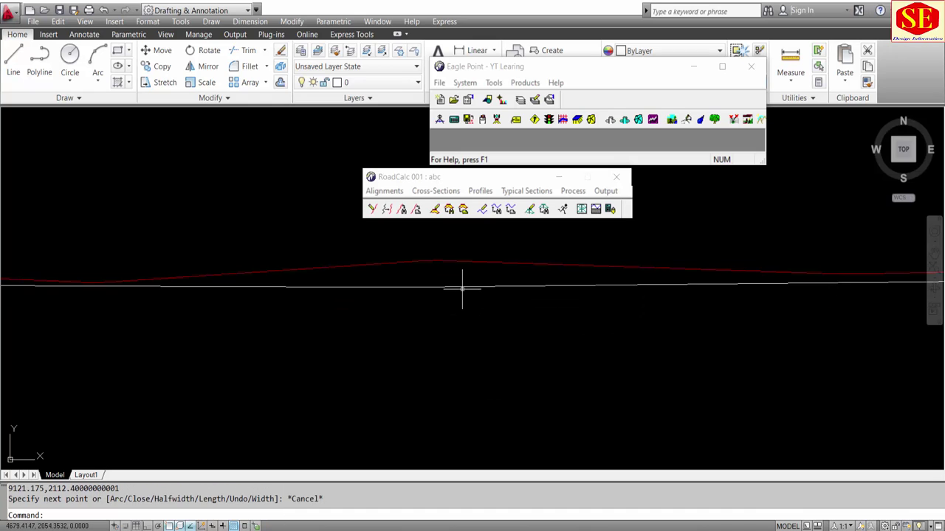
click(462, 285)
key(Escape)
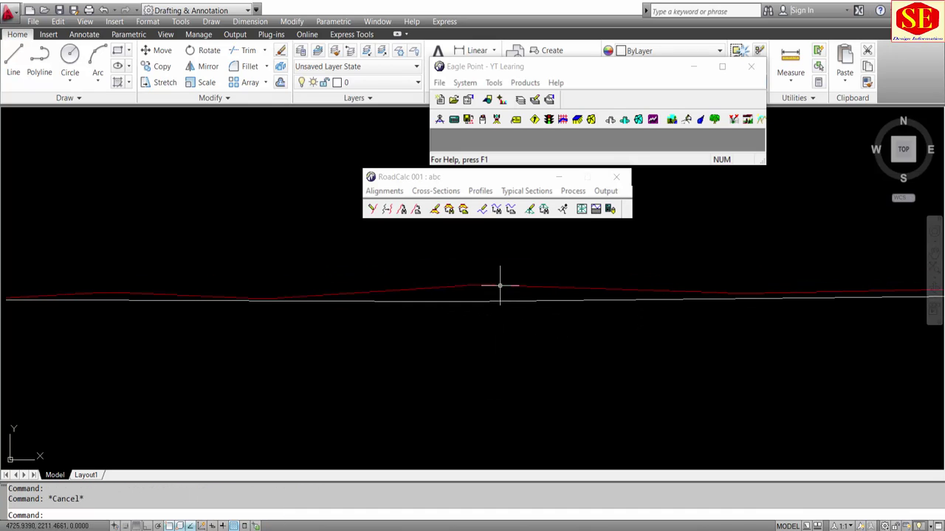
Step: Check the red centerline profile, pan both lines lower, and open the Profiles menu
click(501, 286)
key(Escape)
click(504, 294)
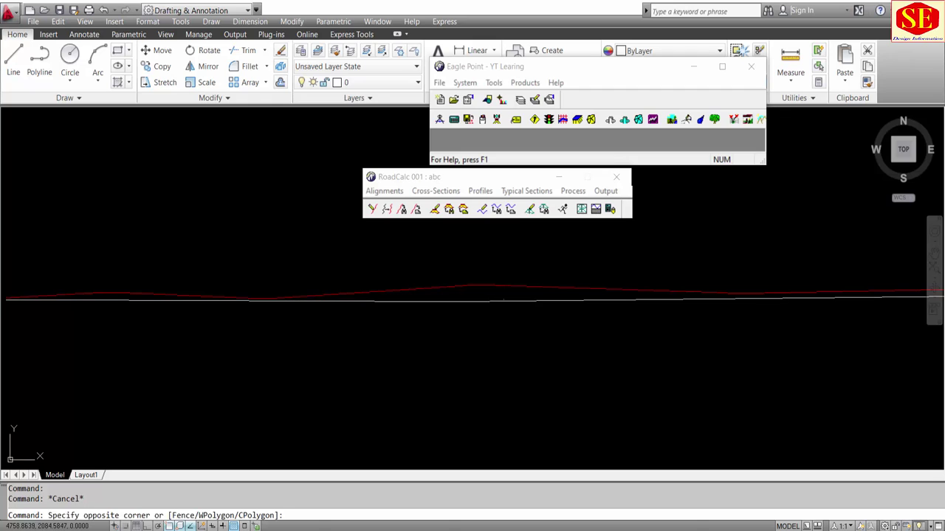
key(Escape)
middle_drag(517, 316, 451, 378)
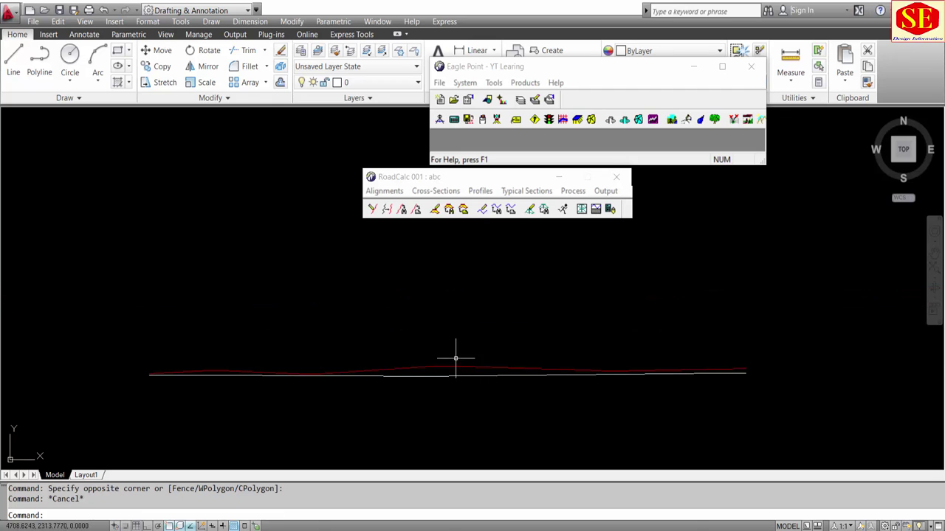
click(480, 190)
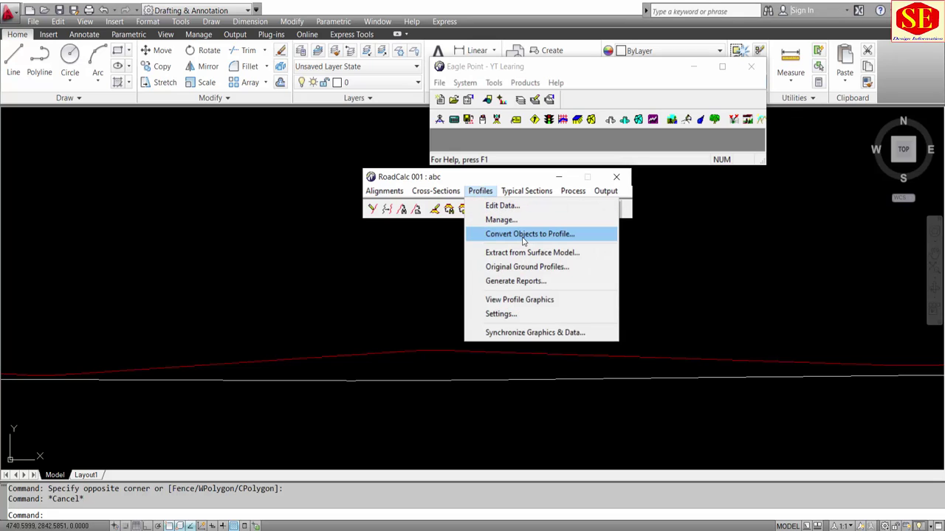
Step: Convert the white ground polyline into the NSL profile with Convert Objects to Profile
click(523, 234)
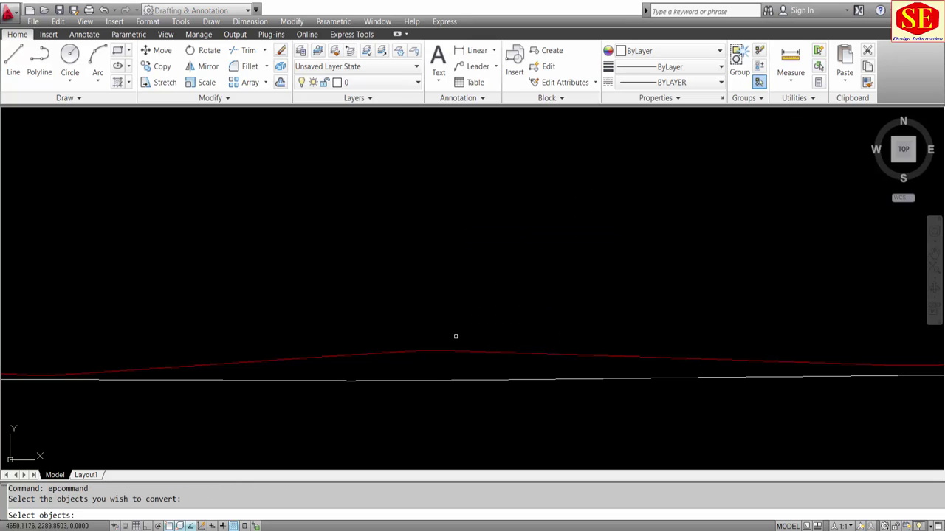
click(430, 381)
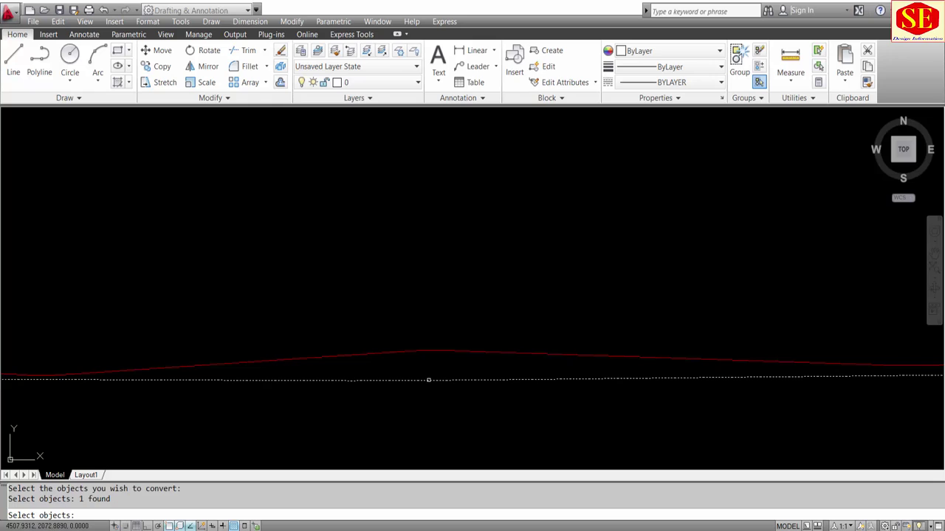
key(Return)
click(493, 284)
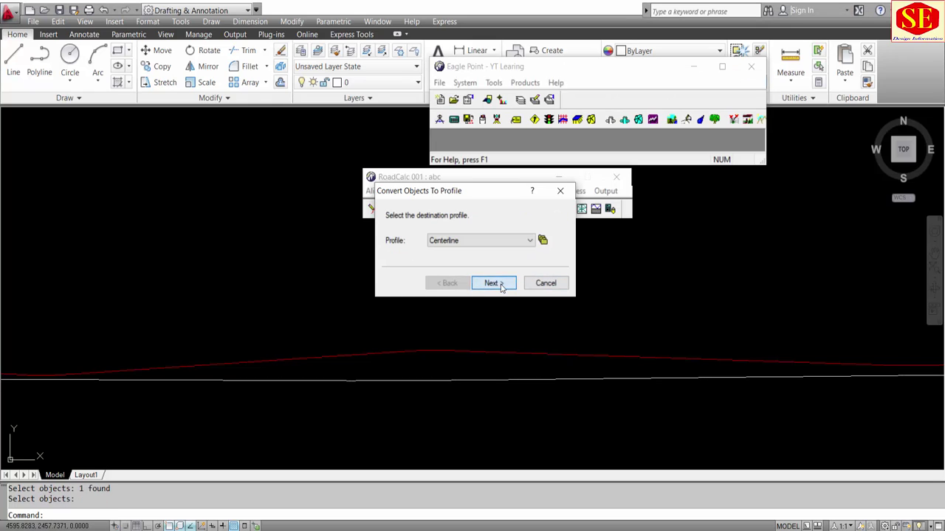
click(461, 240)
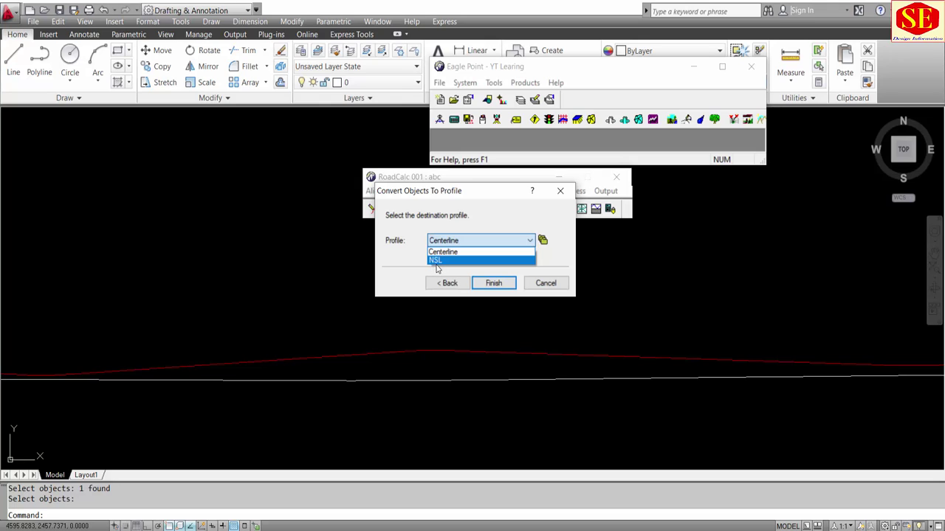
click(438, 261)
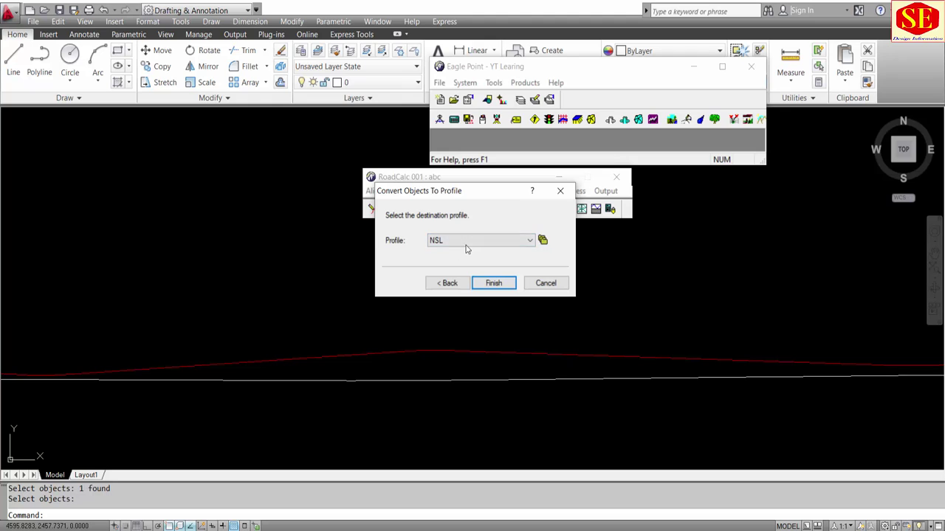
click(496, 285)
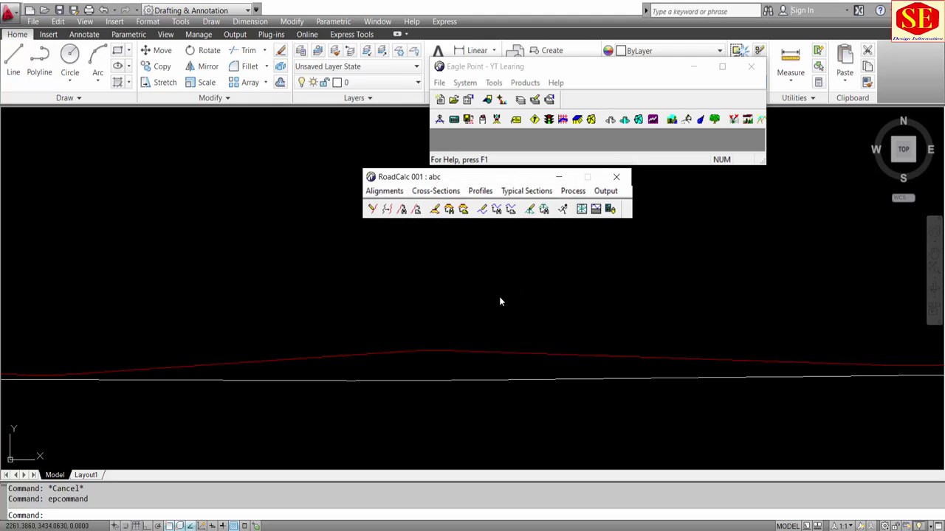
click(491, 318)
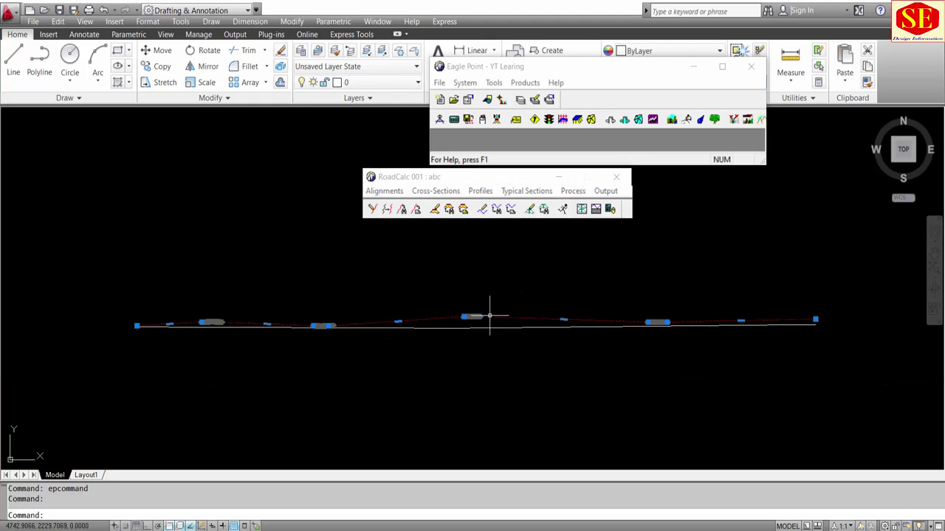
key(Escape)
click(480, 191)
Step: Open Edit Profile Data and review the Centerline VPI at 7+000.000 and its EOP row
click(491, 203)
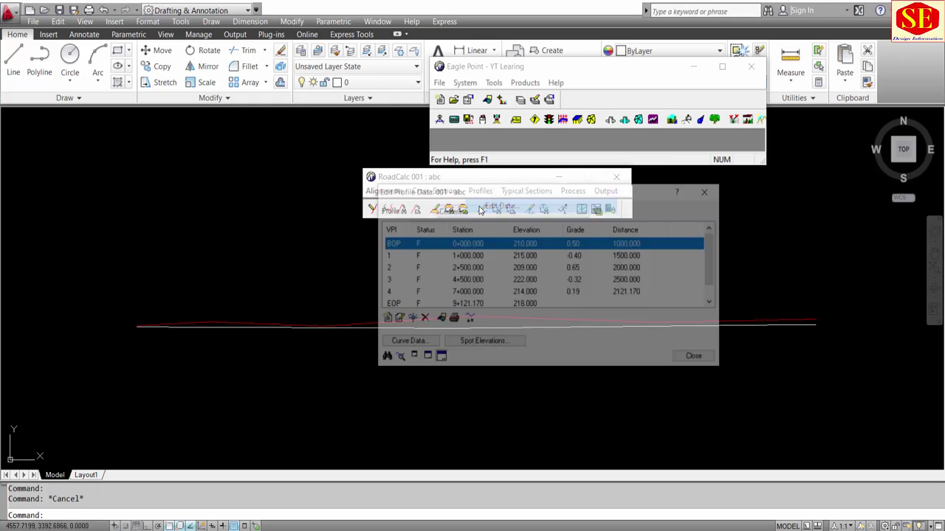
scroll(419, 274, down, 1)
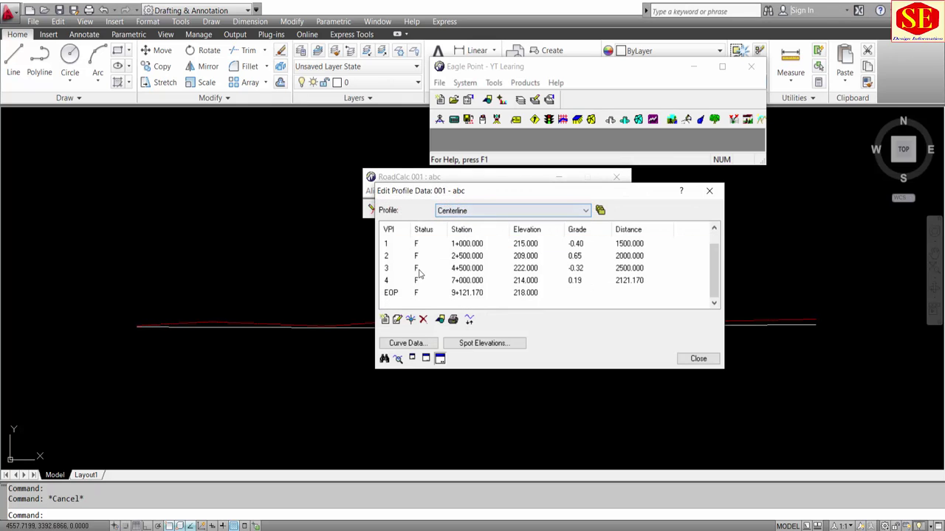
click(387, 283)
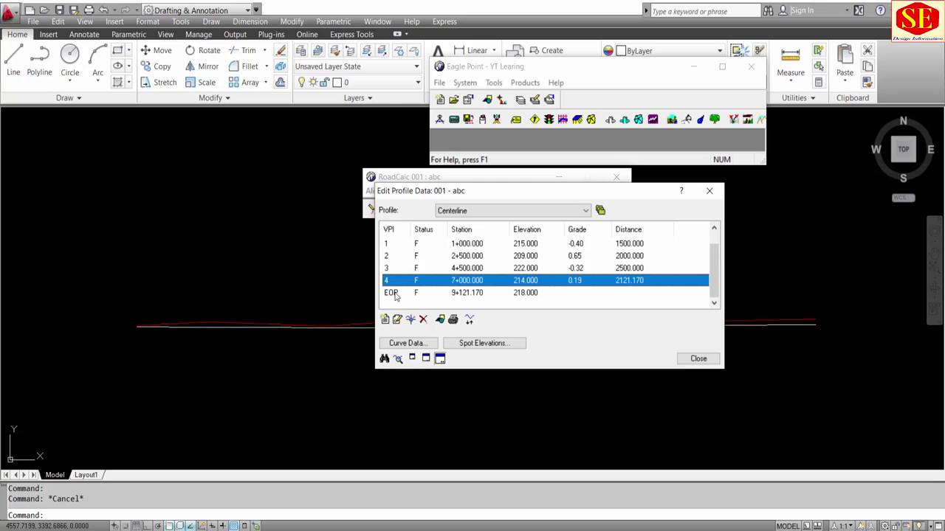
click(391, 293)
Step: Review the NSL profile's VPI rows, switch back to Centerline, and close the editor
click(495, 212)
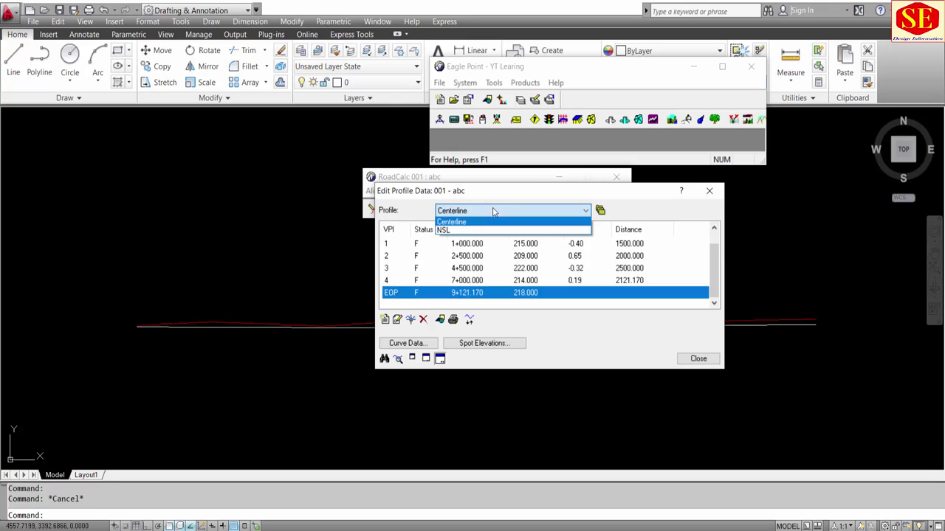
click(448, 231)
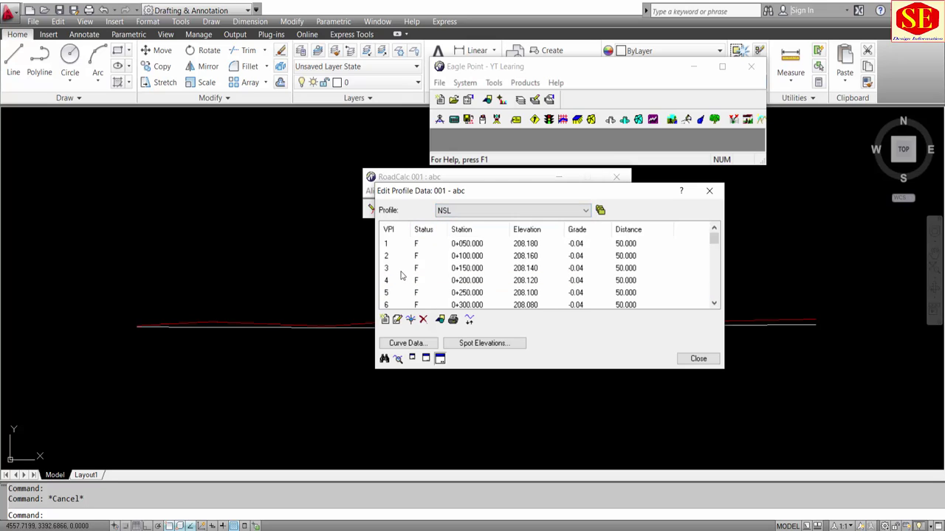
click(477, 254)
scroll(483, 273, down, 3)
scroll(552, 274, down, 5)
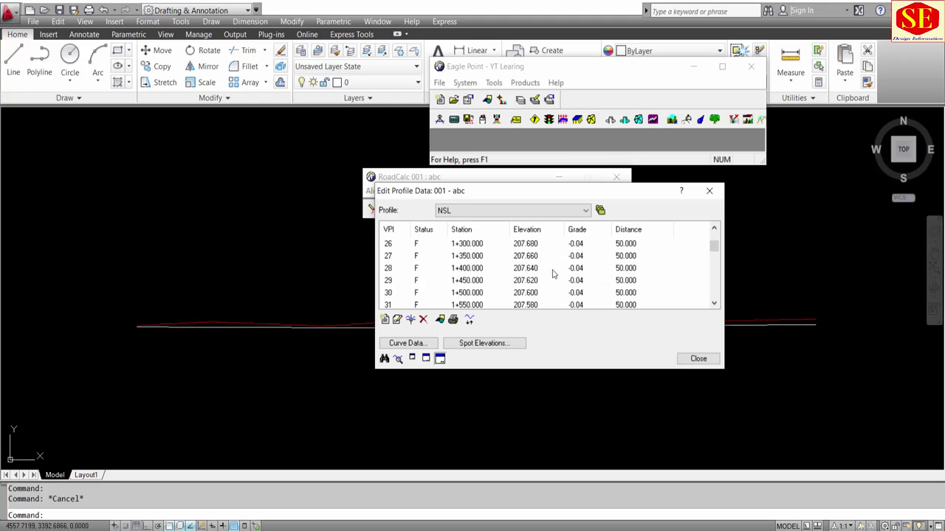
drag(715, 250, 712, 313)
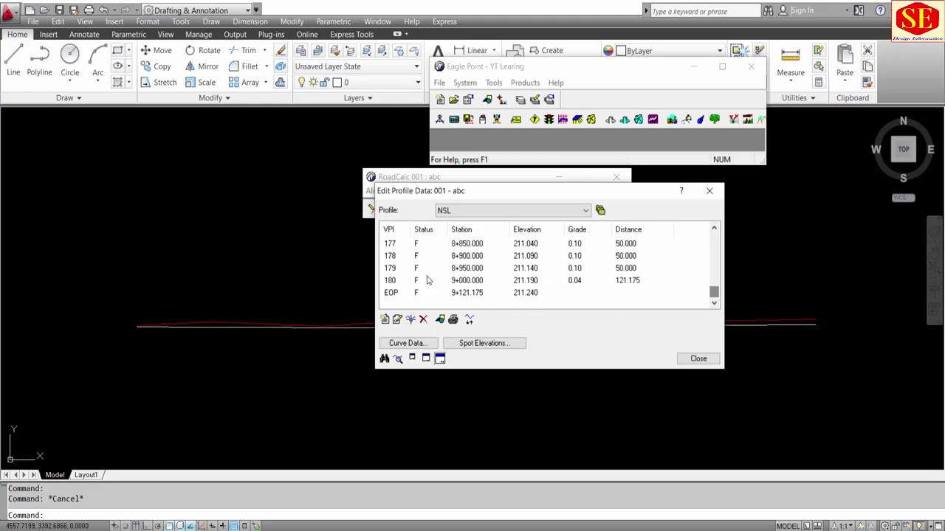
scroll(467, 265, up, 2)
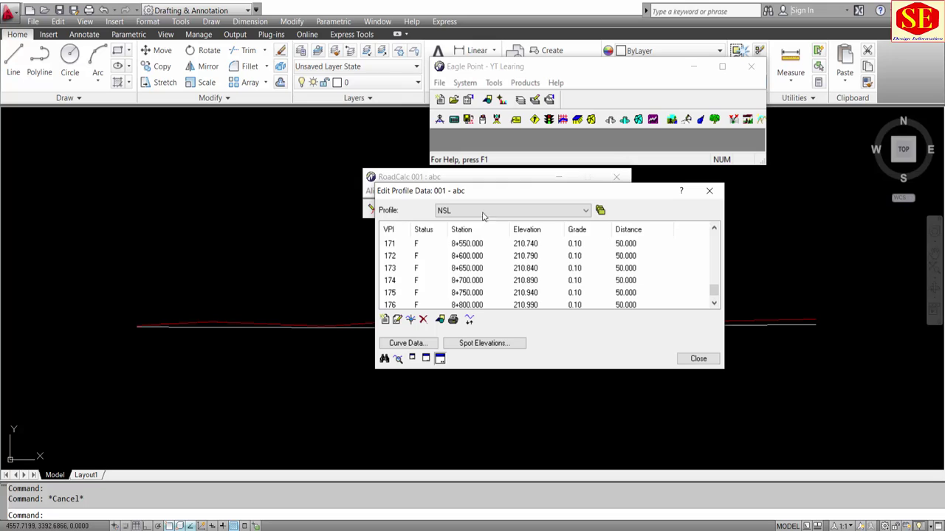
click(487, 214)
click(454, 221)
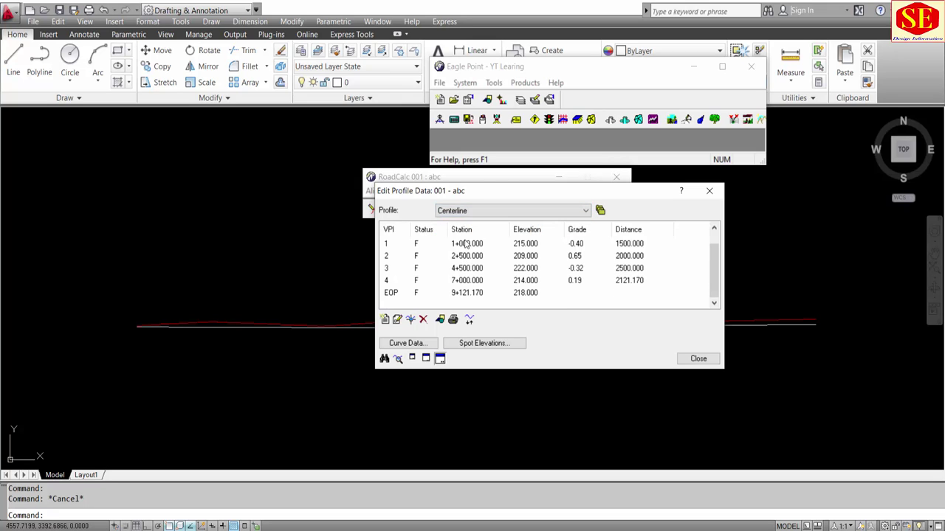
click(696, 359)
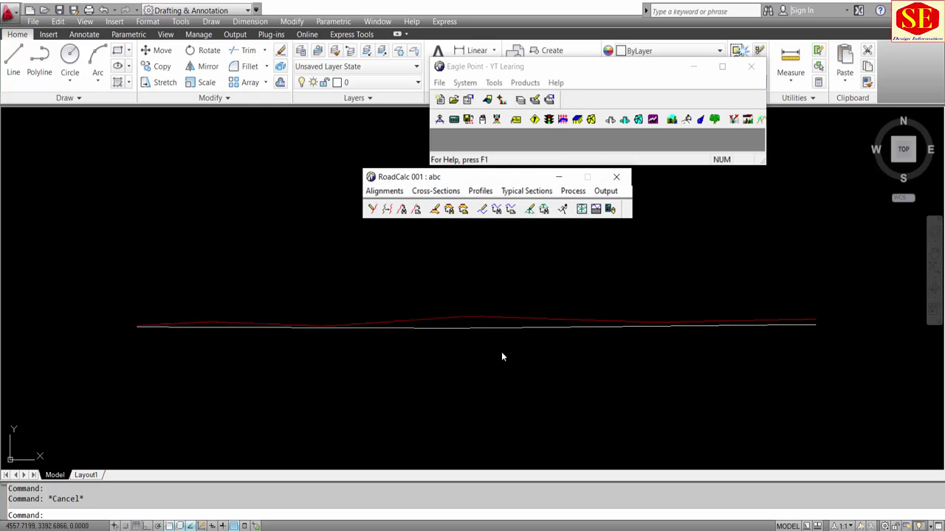
Step: Display the alignment graphics, then the red and white profile graphics, zooming to view them
click(384, 190)
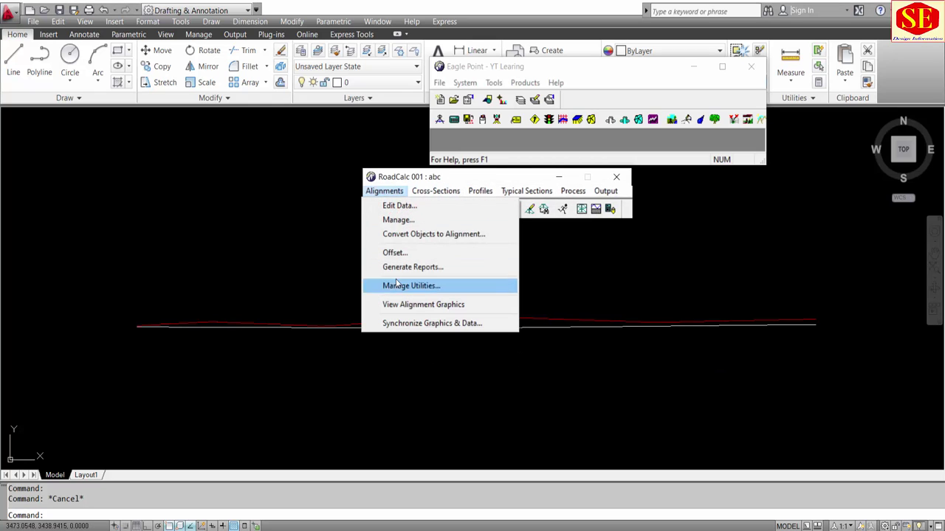
click(406, 303)
click(480, 190)
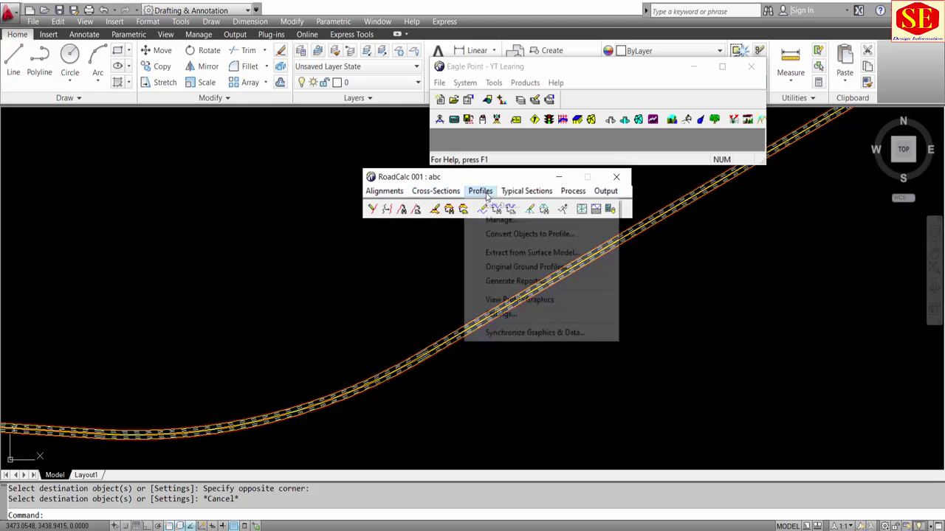
click(519, 300)
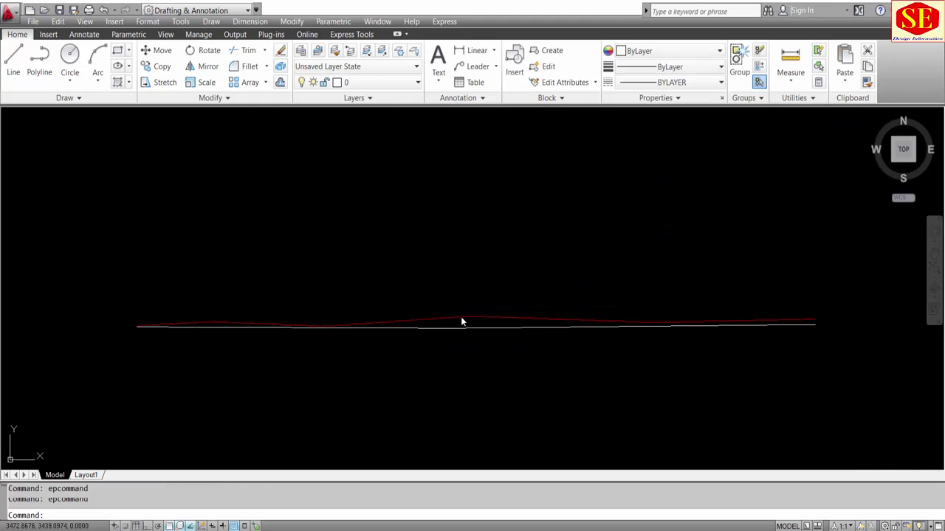
scroll(412, 313, down, 2)
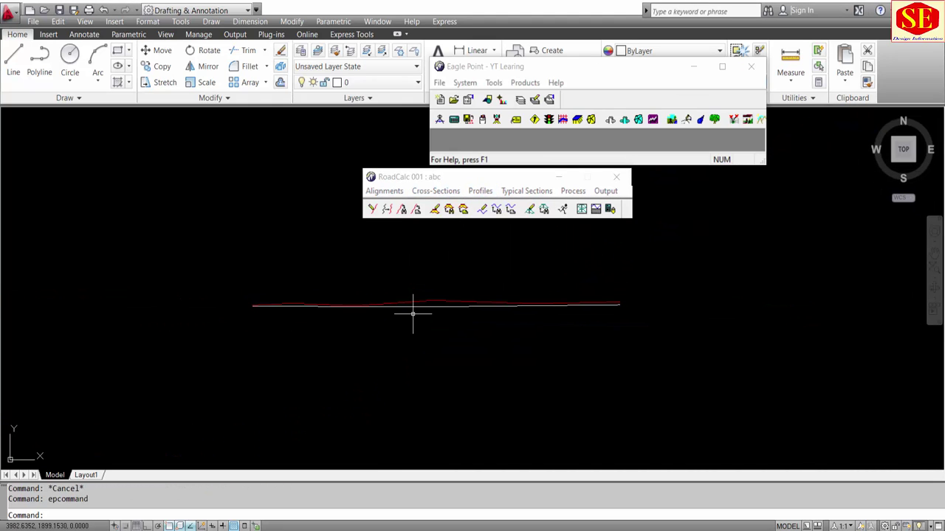
scroll(422, 304, up, 3)
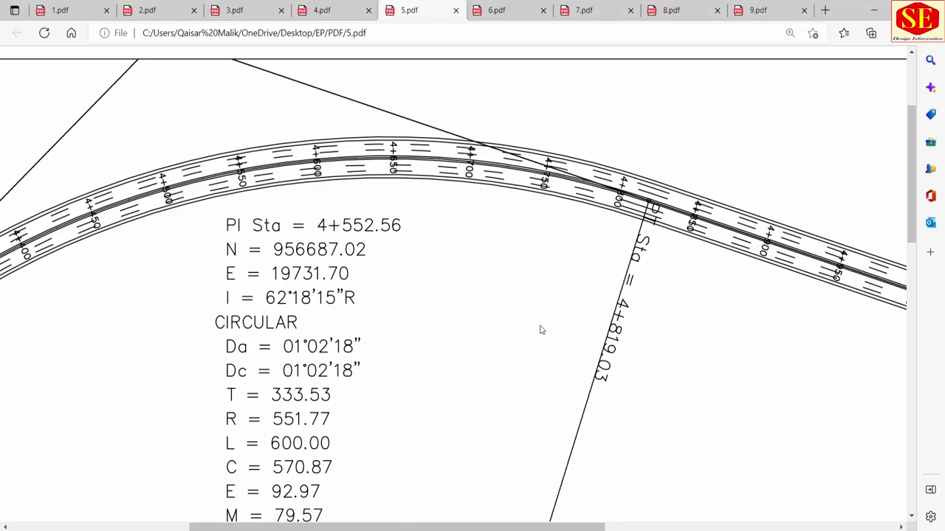
ctrl+scroll(539, 330, down, 5)
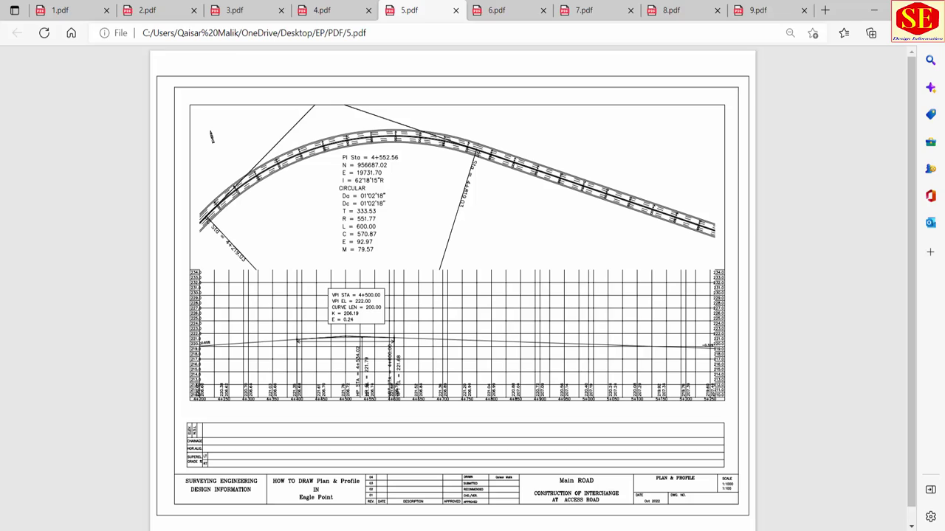
Step: Return from the PDF to the AutoCAD profile drawing and bring up RoadCalc's Output commands
click(667, 517)
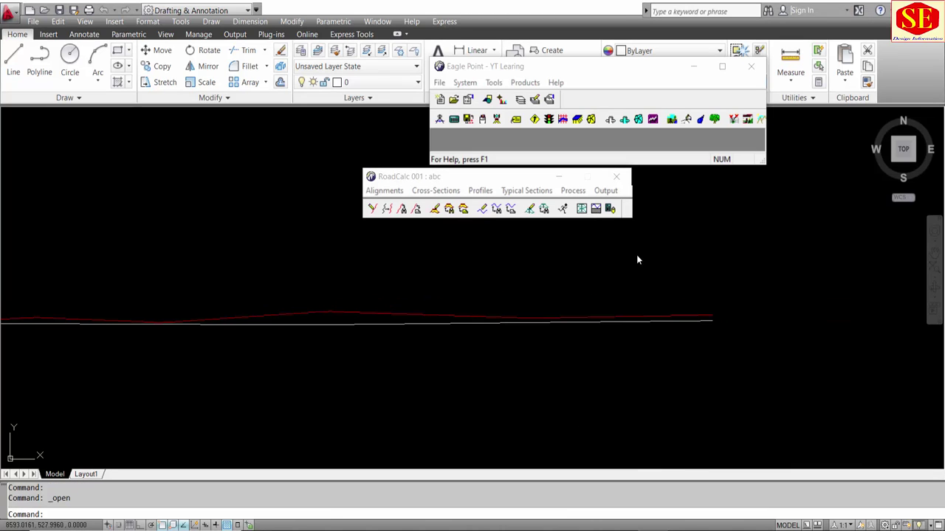
click(600, 194)
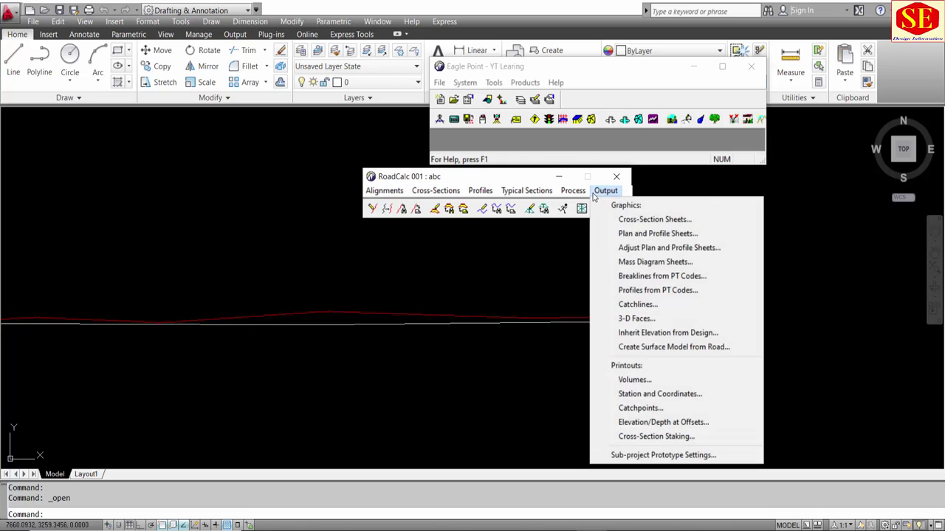
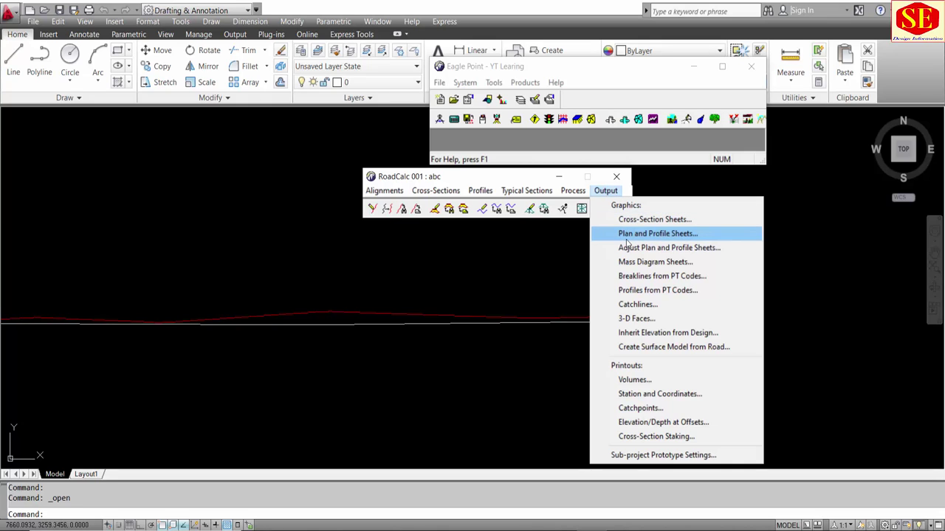
Step: Review the Sheet/Plan and Profile tabs and accept the 800 × 540 mm sheet settings unchanged
click(636, 237)
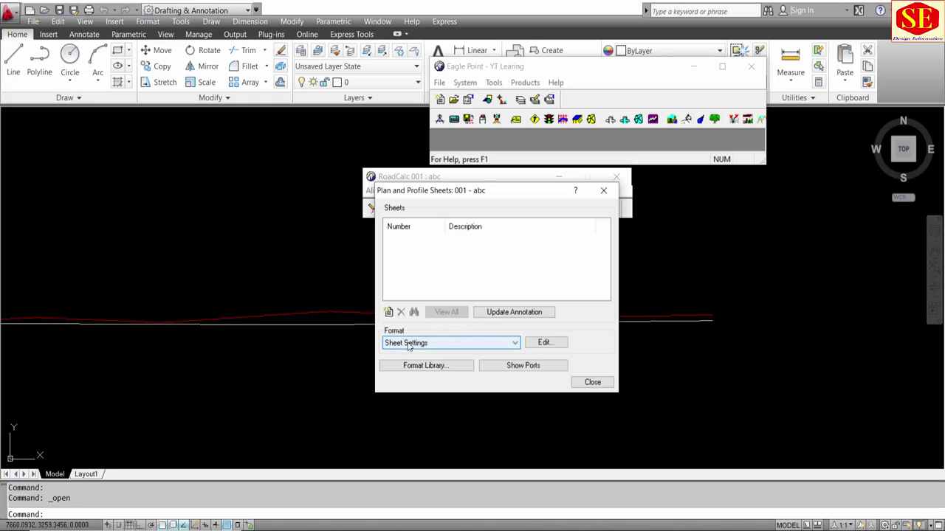
click(545, 345)
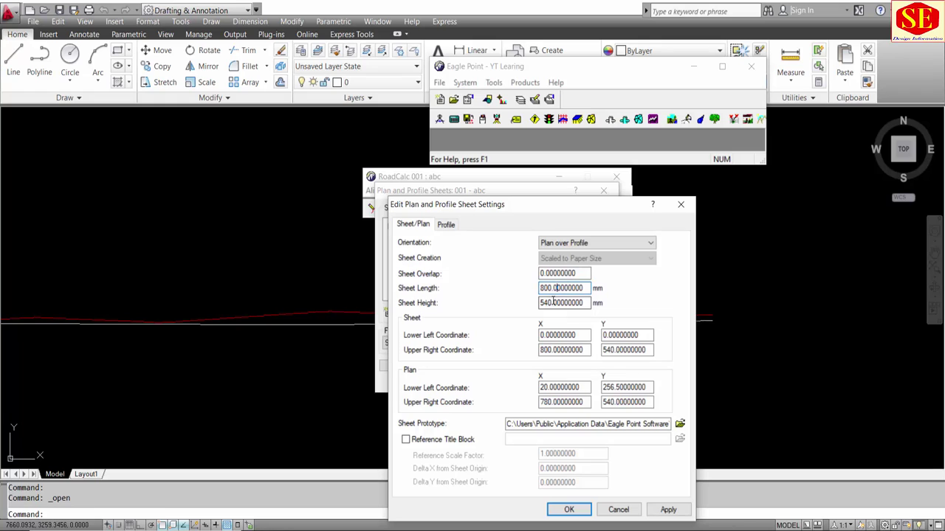
click(550, 303)
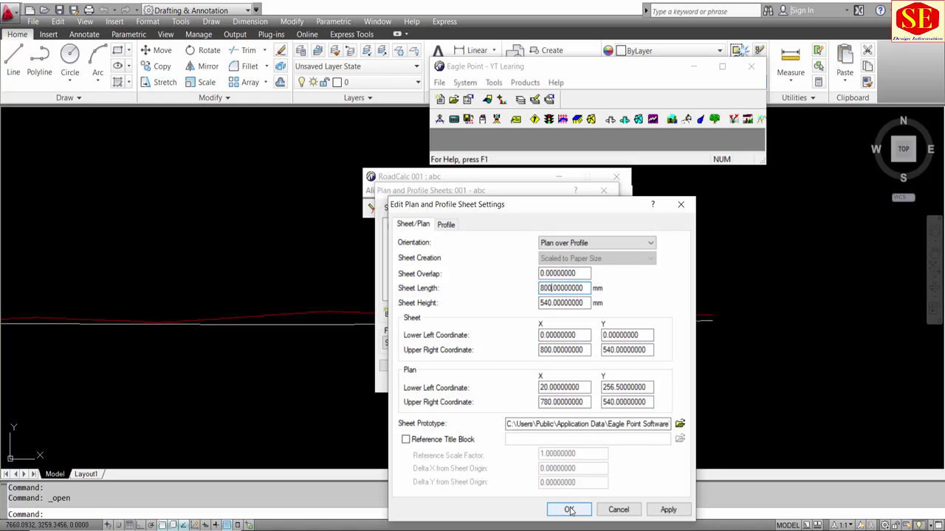
click(447, 225)
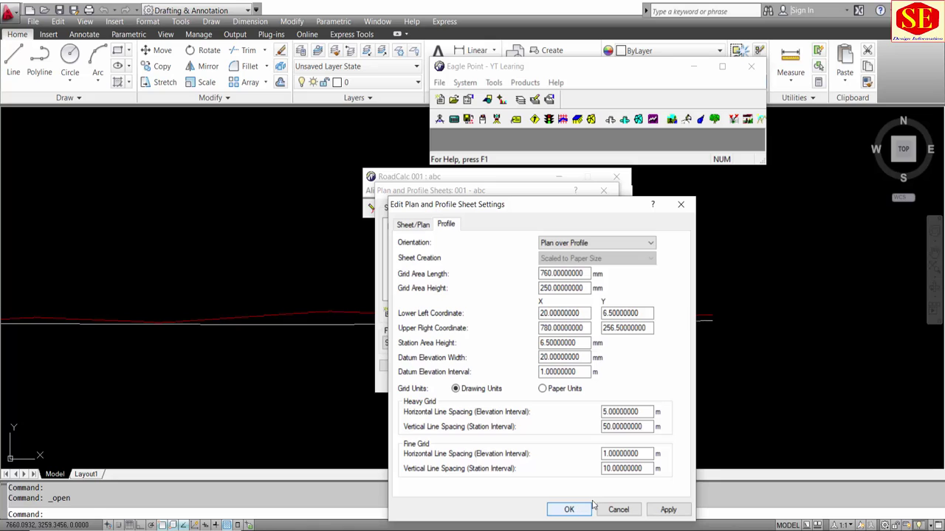
click(403, 226)
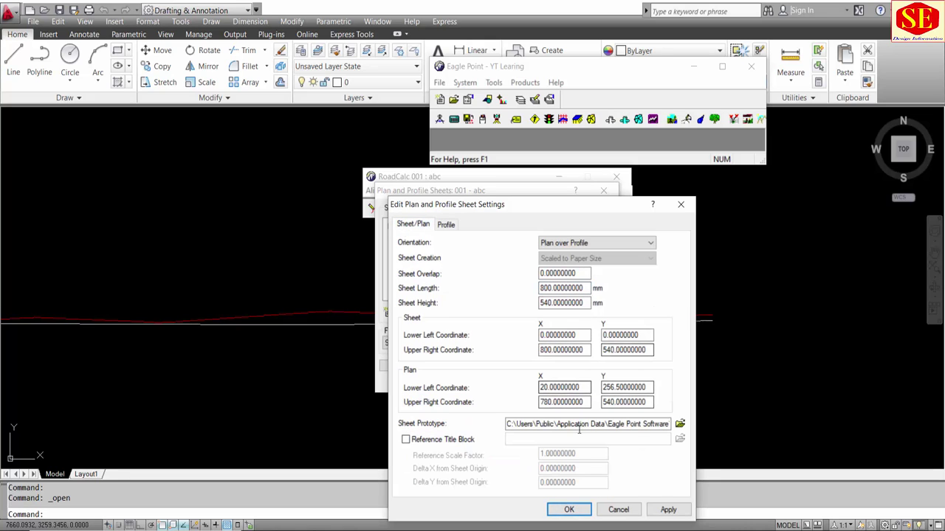
click(569, 509)
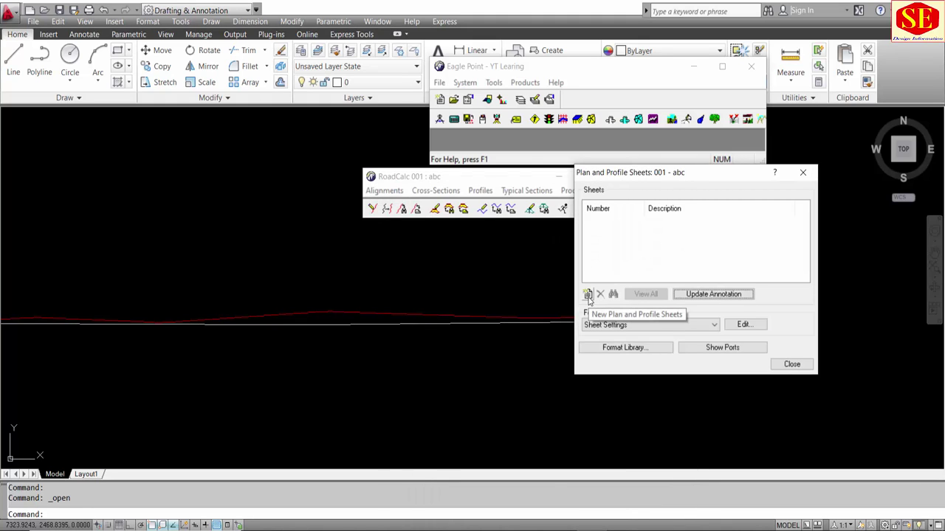
Step: Generate new sheets over stations 0+000.000 to 9+121.174
click(587, 295)
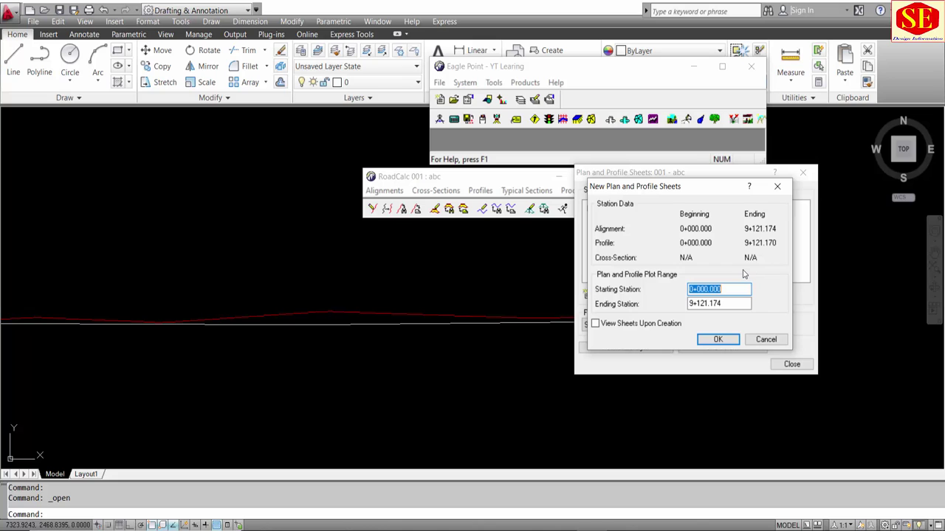
click(717, 290)
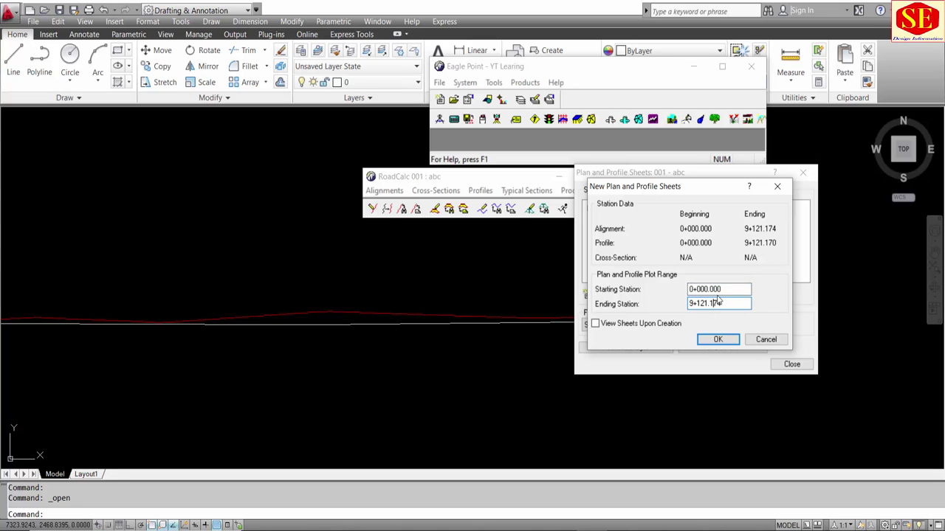
click(719, 341)
Step: Browse the 13 generated sheets, checking sheets 2, 3, 13 and back to 1
click(697, 235)
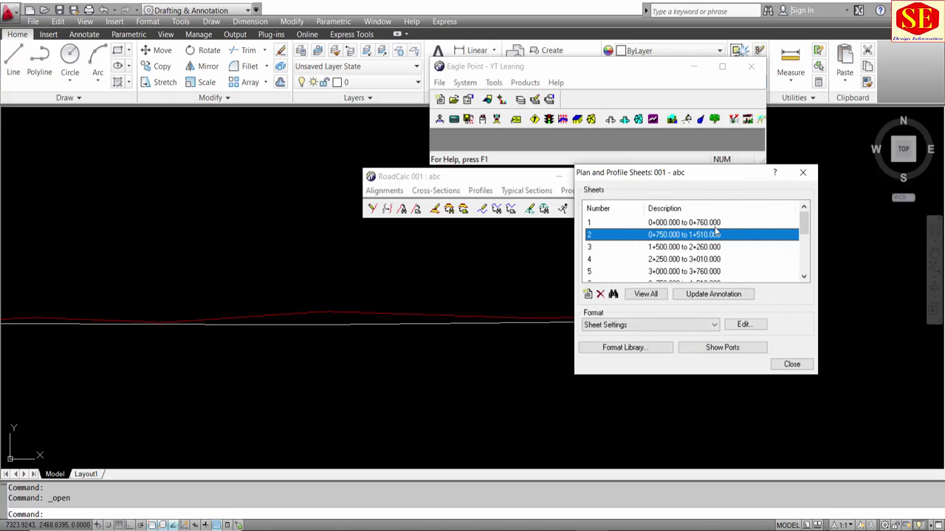
click(677, 248)
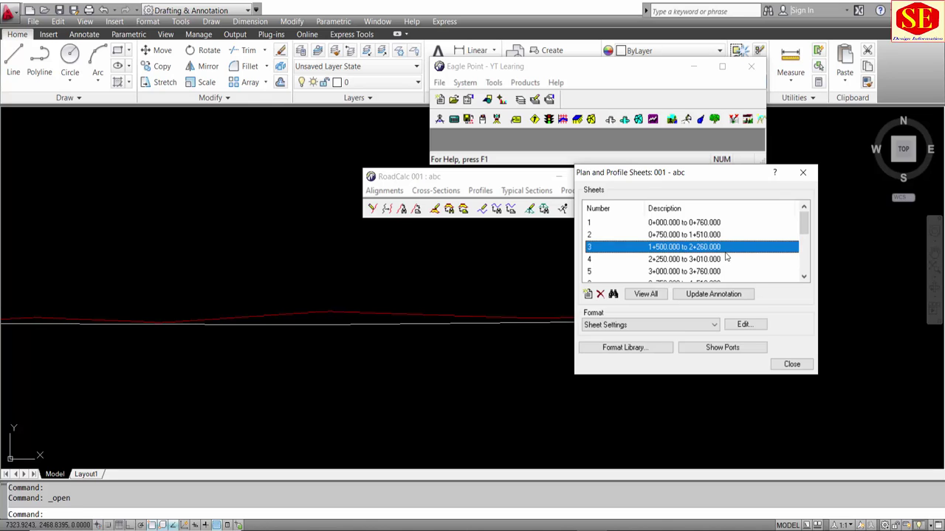
scroll(726, 256, down, 3)
click(600, 273)
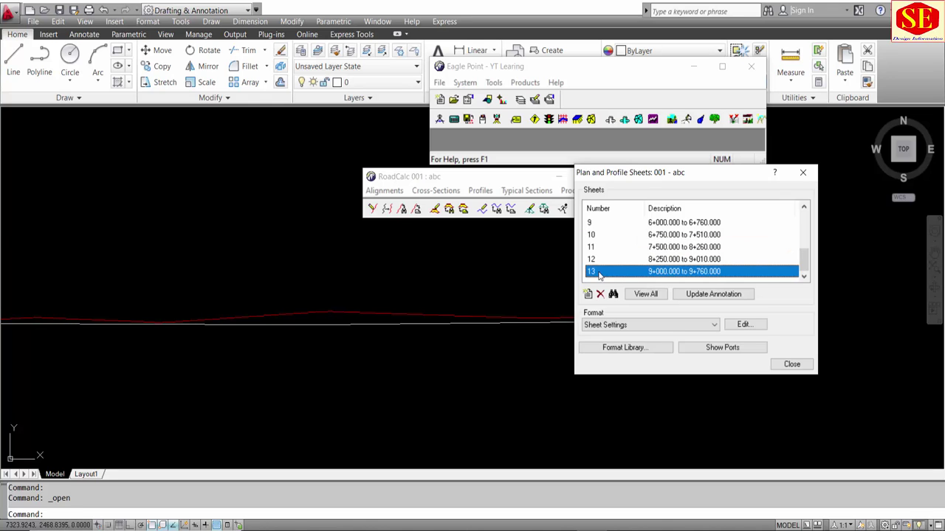
scroll(701, 271, up, 3)
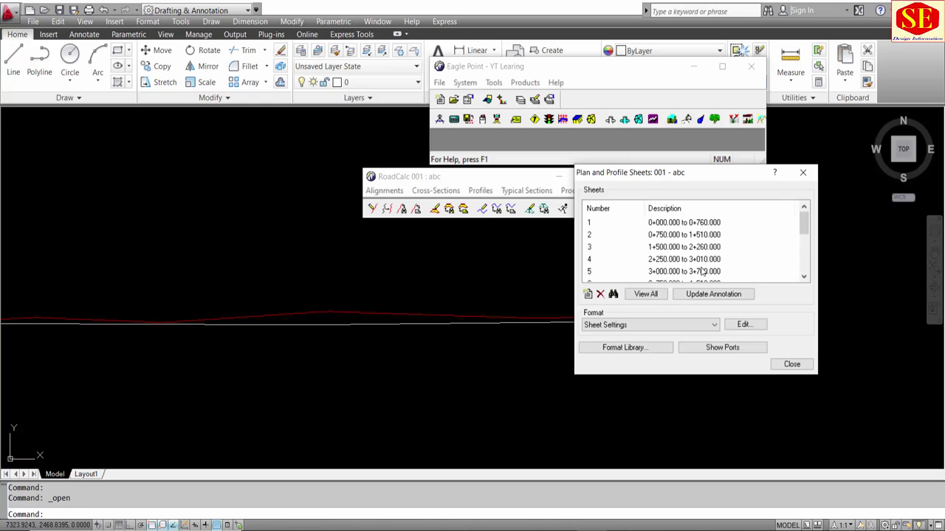
click(701, 226)
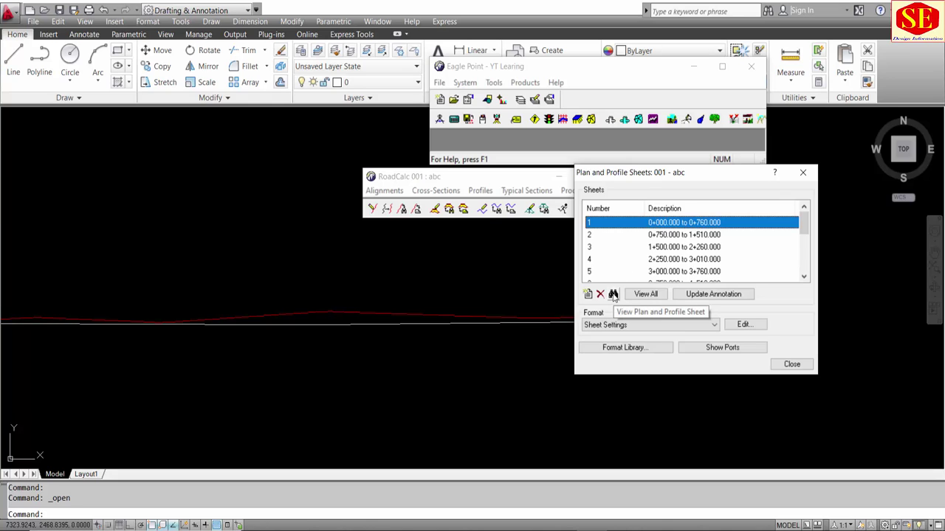
Step: View sheet 1's drawing and inspect its plan and profile layout
click(613, 295)
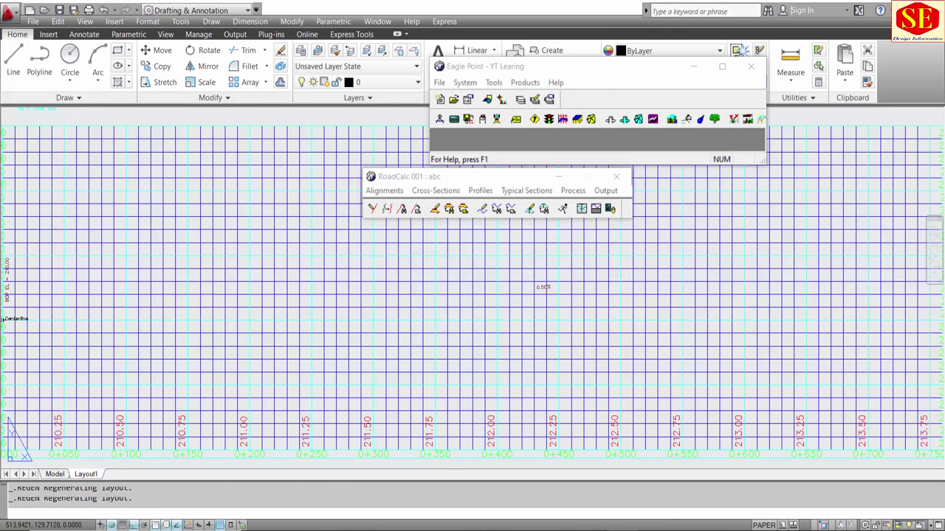
scroll(411, 320, down, 5)
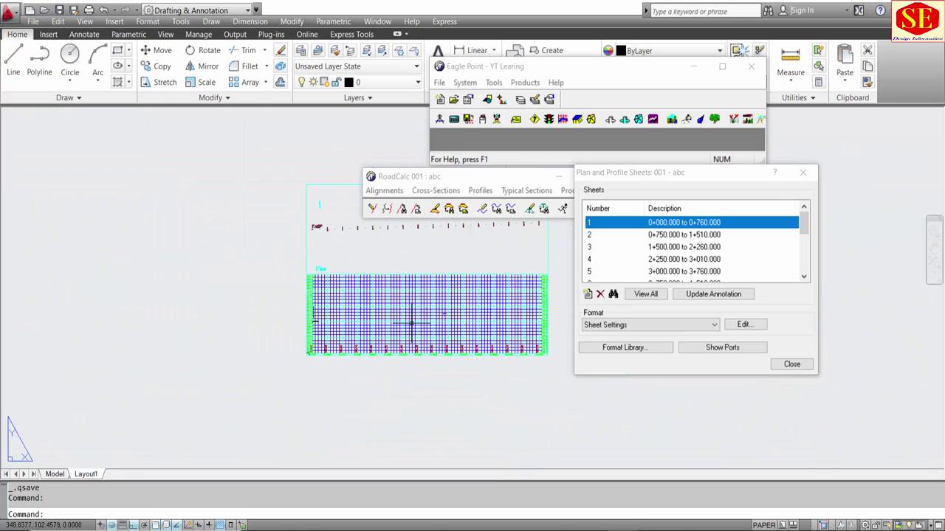
scroll(327, 295, up, 2)
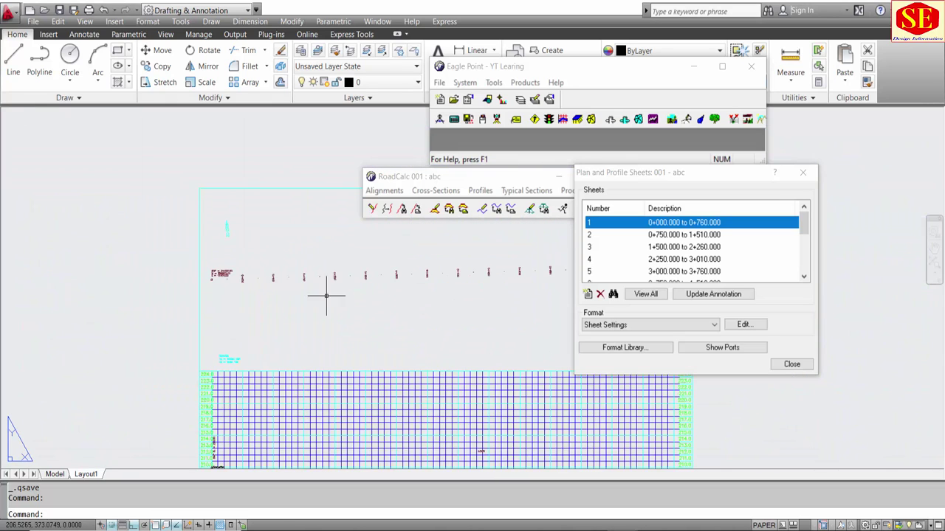
scroll(236, 268, up, 4)
scroll(200, 290, down, 2)
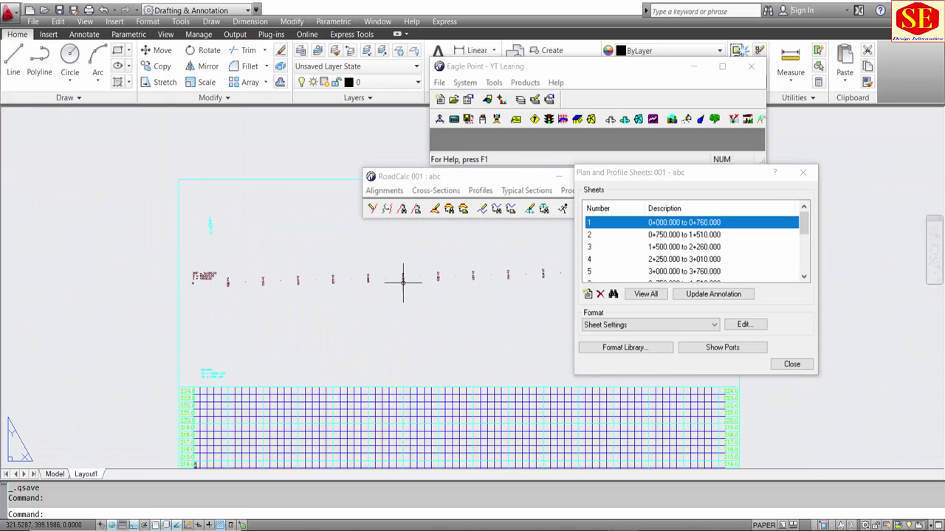
scroll(447, 310, down, 2)
scroll(459, 393, up, 3)
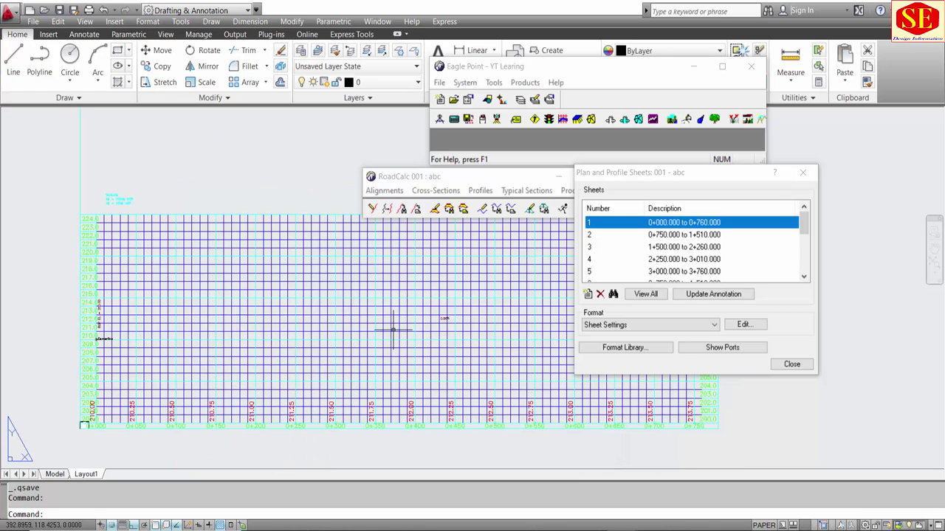
scroll(393, 330, down, 5)
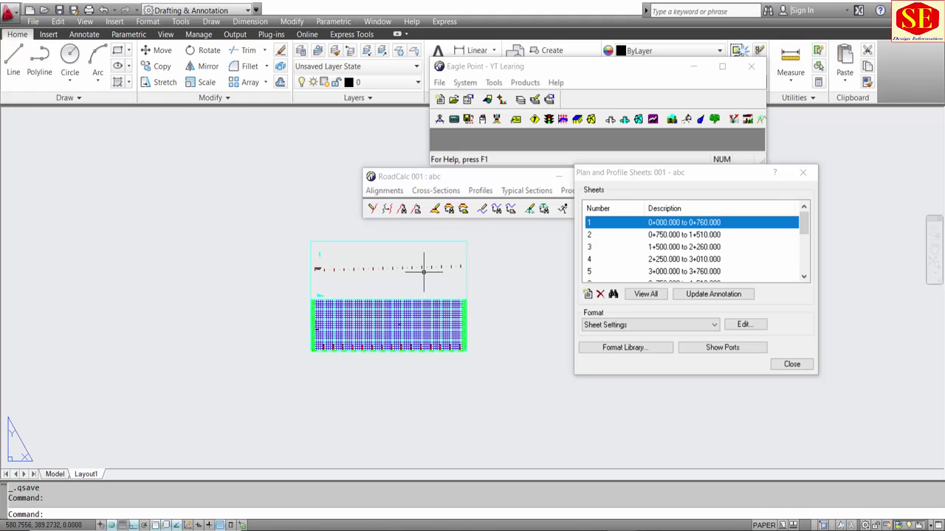
scroll(423, 272, up, 2)
scroll(371, 266, up, 1)
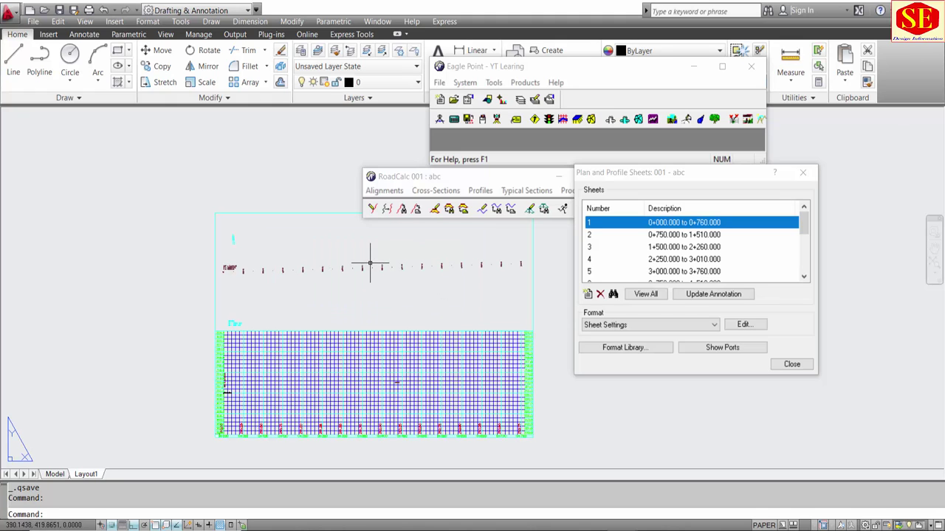
scroll(330, 263, up, 1)
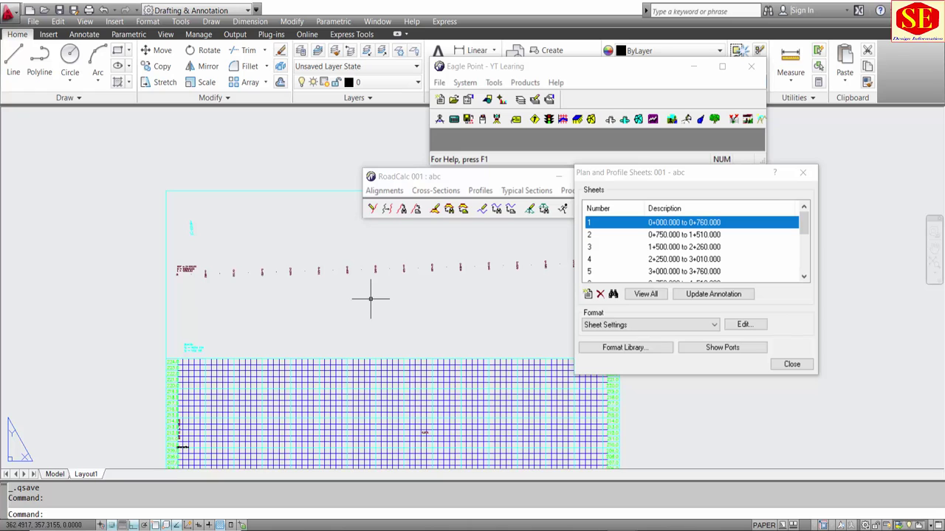
middle_drag(408, 321, 344, 250)
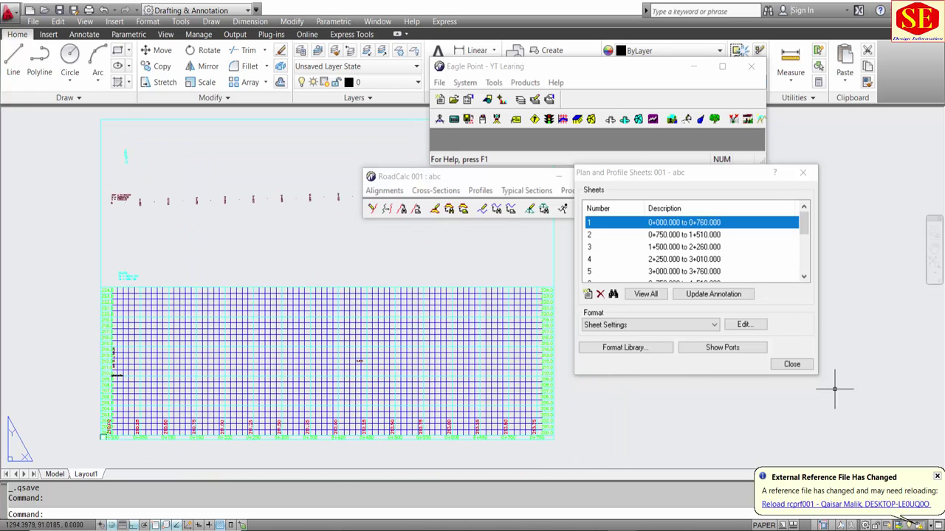
Step: Close the sheets list, RoadCalc and Eagle Point windows
click(804, 368)
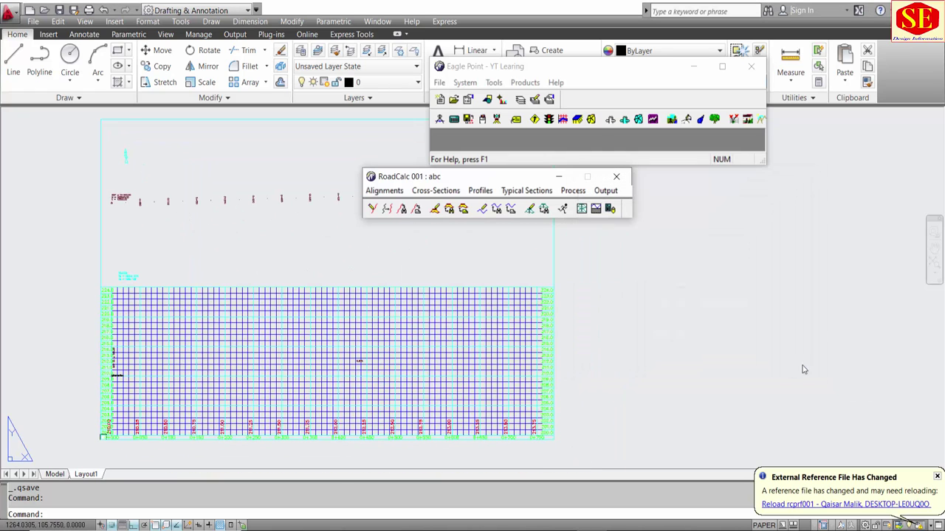
click(616, 177)
click(751, 67)
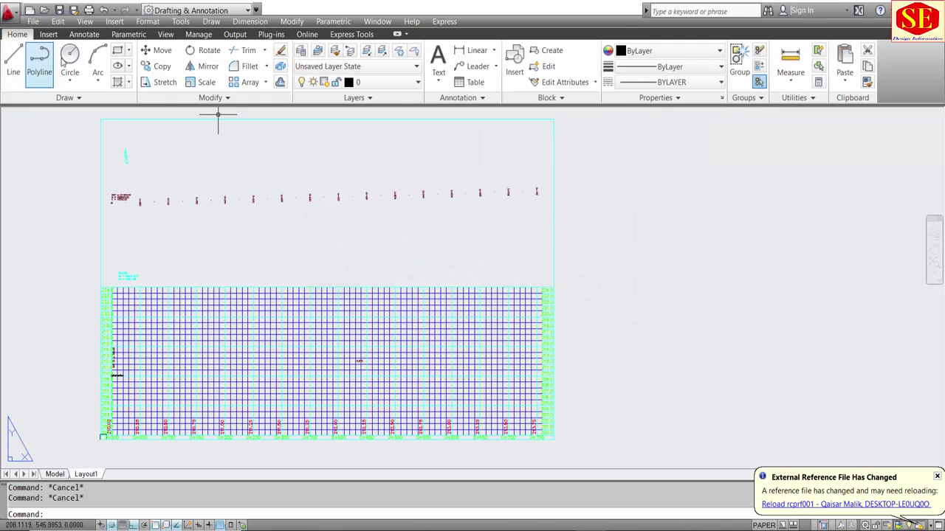
Step: Close sheet drawing RCp01001 without saving, then quit AutoCAD saving xyz.dwg
click(936, 20)
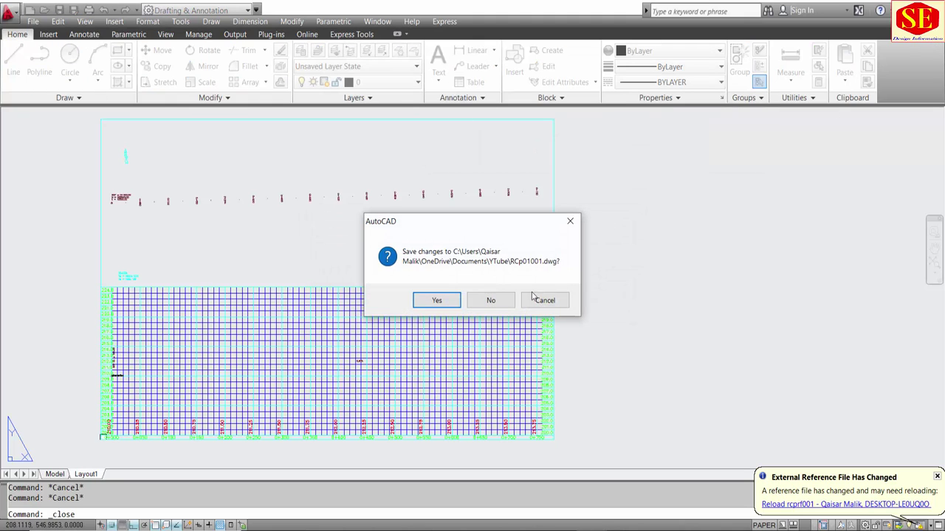
click(491, 300)
scroll(546, 250, down, 3)
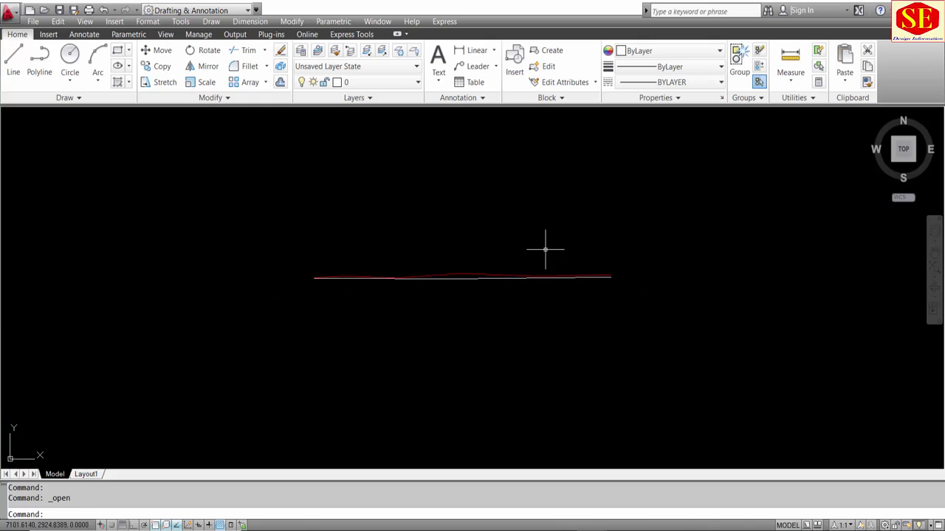
click(60, 10)
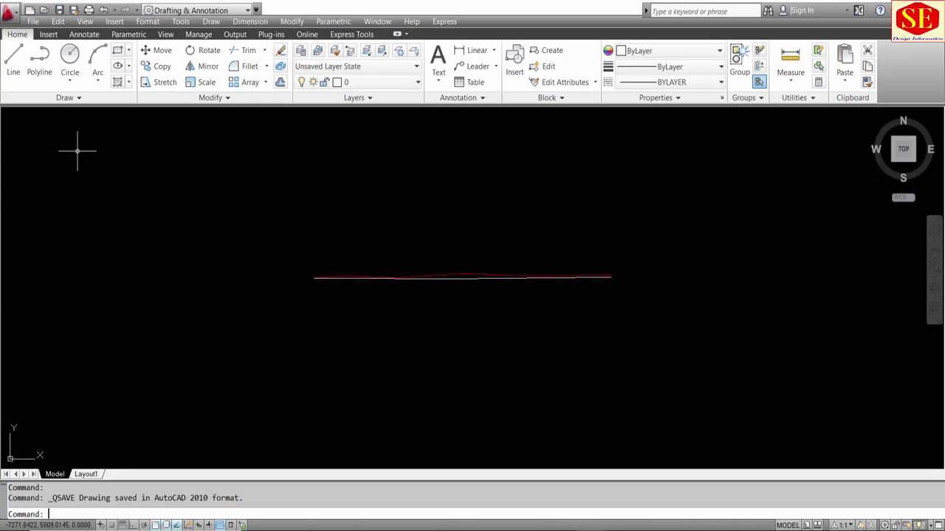
key(ctrl+q)
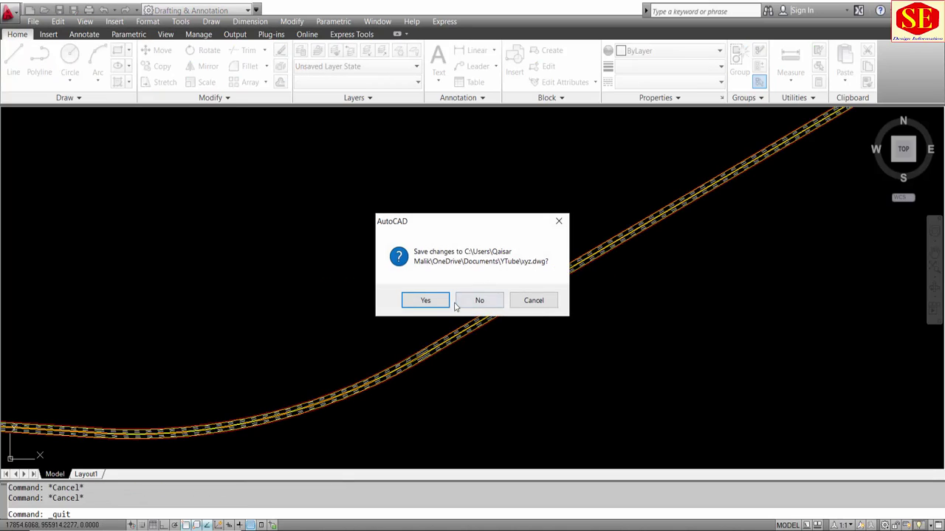
click(436, 301)
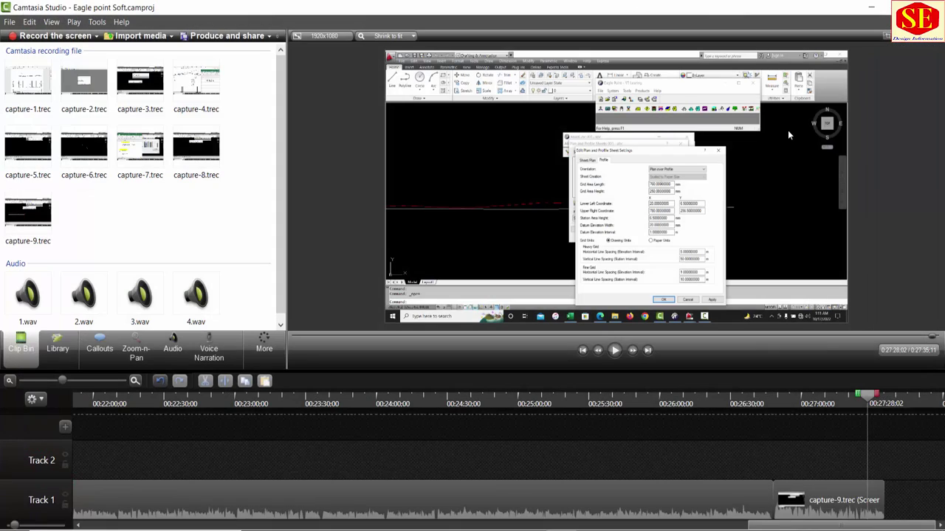
Step: Minimize the PDF viewer and Excel, then launch Eagle Point from the desktop
click(872, 7)
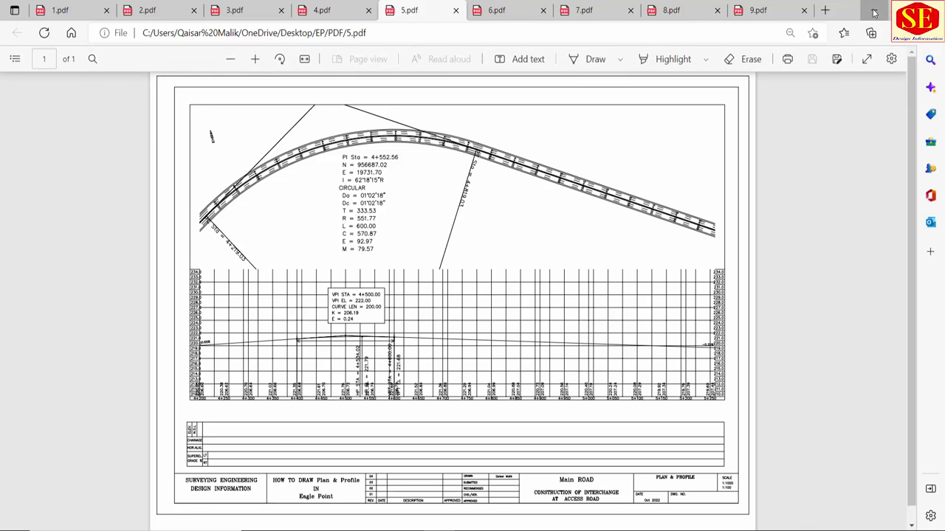
click(873, 10)
click(445, 35)
double_click(542, 220)
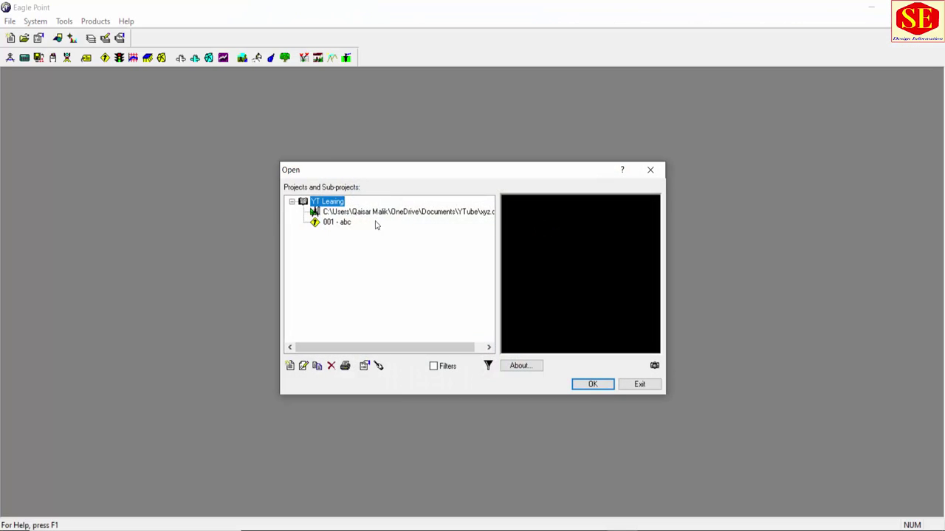
Step: Open sub-project 001 - abc in RoadCalc and show its Plan and Profile Sheets list
click(339, 223)
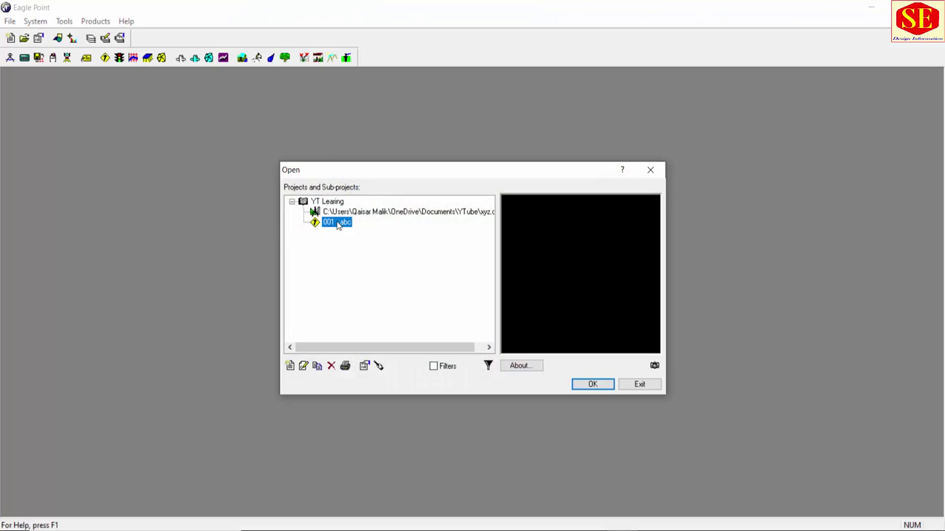
click(594, 384)
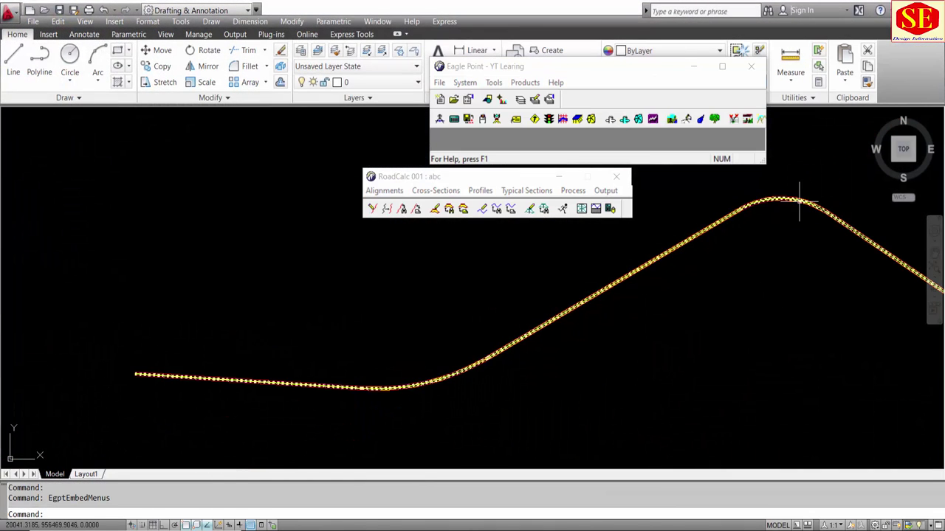
click(606, 192)
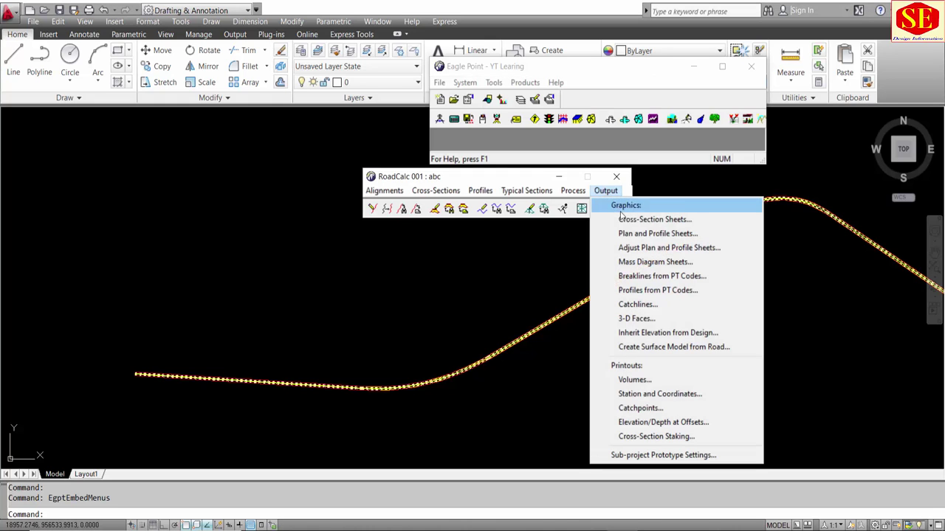
click(632, 236)
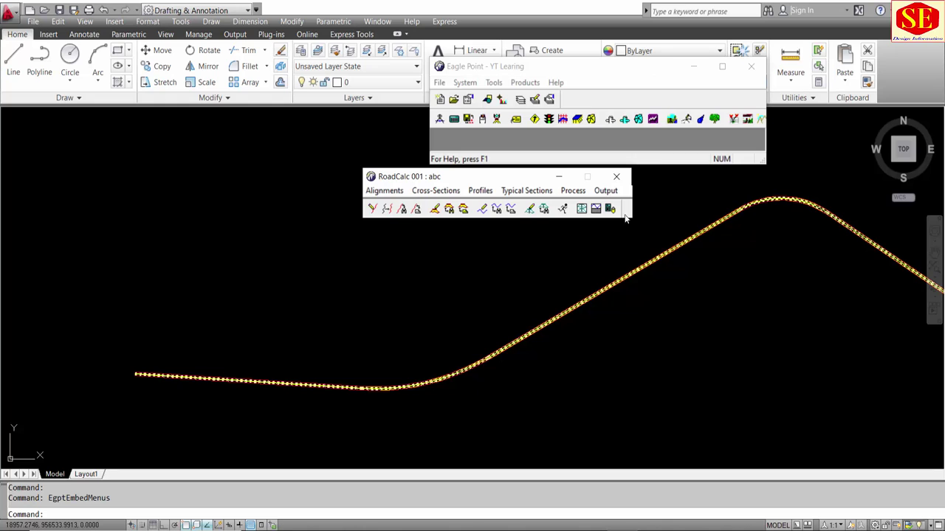
click(605, 190)
click(629, 234)
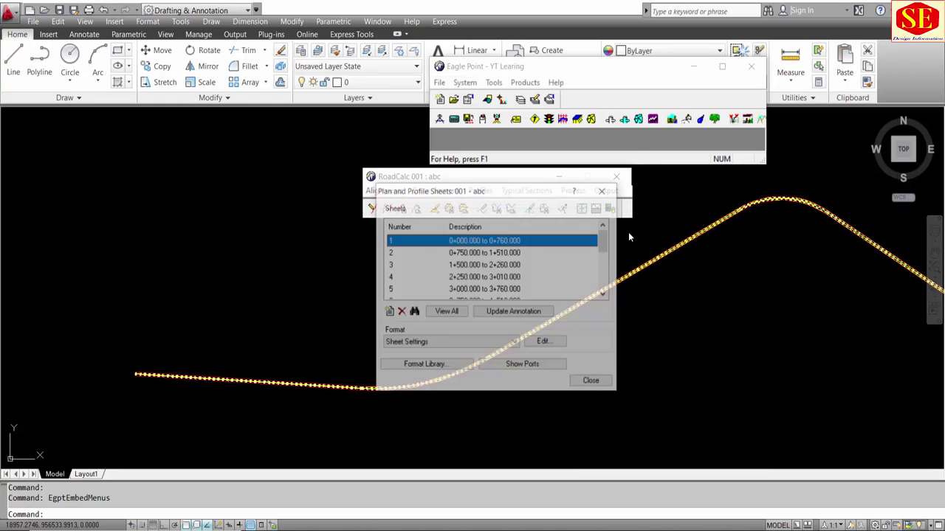
Step: Open sheet 1's drawing and bring the whole sheet into view
click(413, 314)
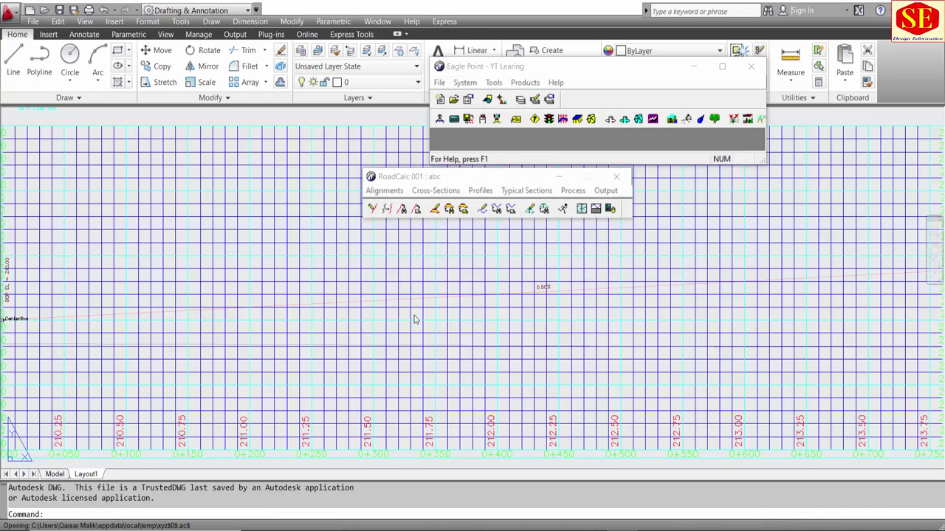
click(592, 383)
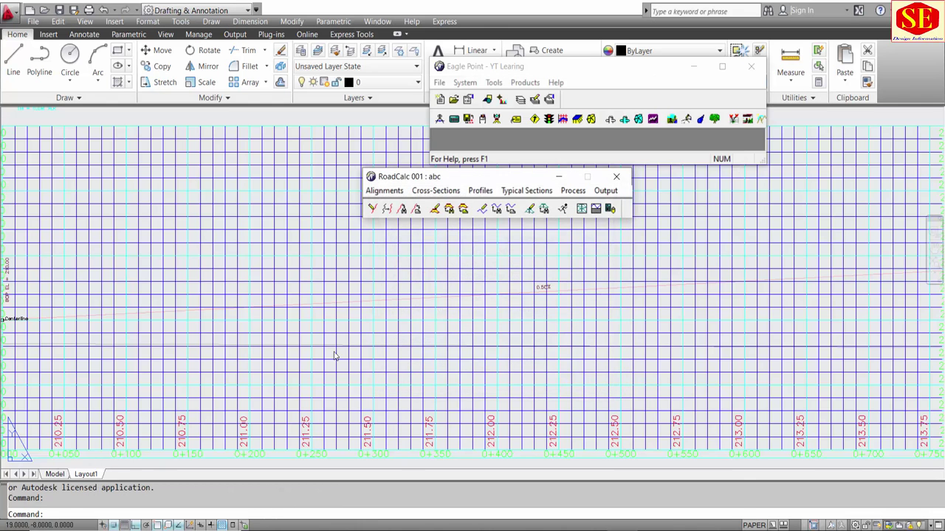
scroll(335, 347, down, 3)
scroll(343, 295, down, 2)
middle_drag(348, 289, 348, 382)
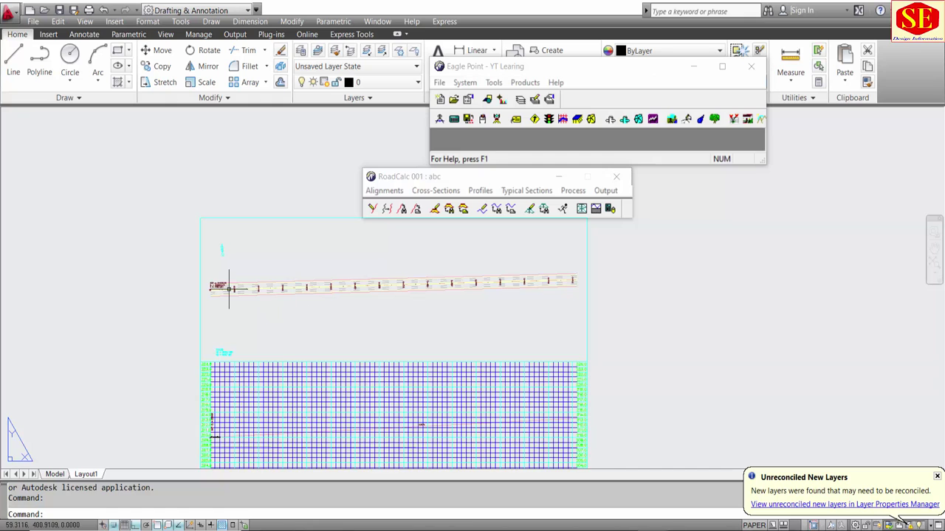
middle_drag(391, 410, 391, 344)
Step: Inspect sheet 1's profile grid labels and alignment plan, then return to RoadCalc Output
scroll(315, 356, up, 4)
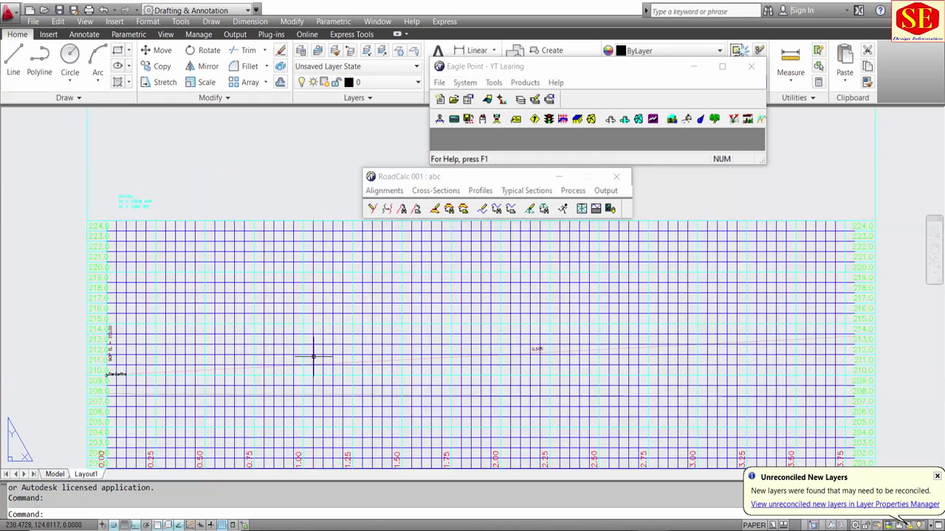
scroll(313, 357, up, 1)
scroll(639, 344, down, 2)
middle_drag(639, 343, 653, 367)
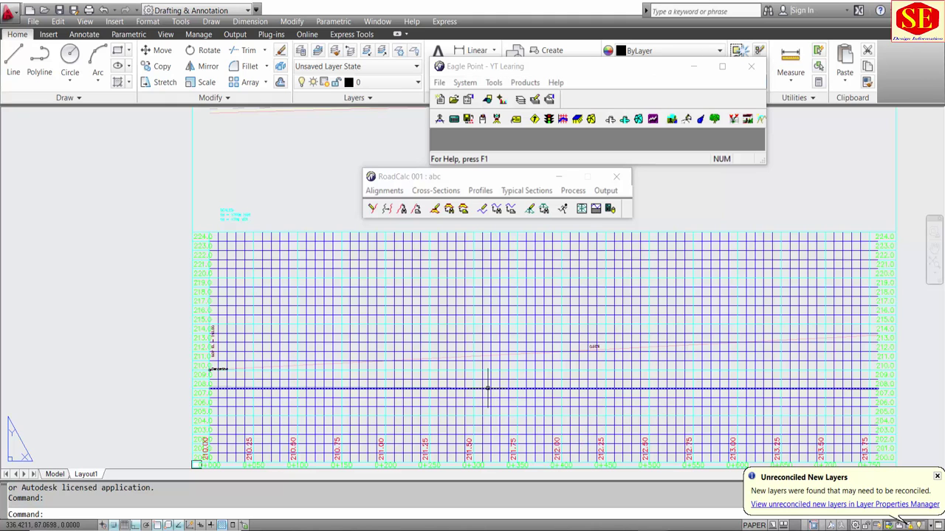
middle_drag(502, 257, 482, 395)
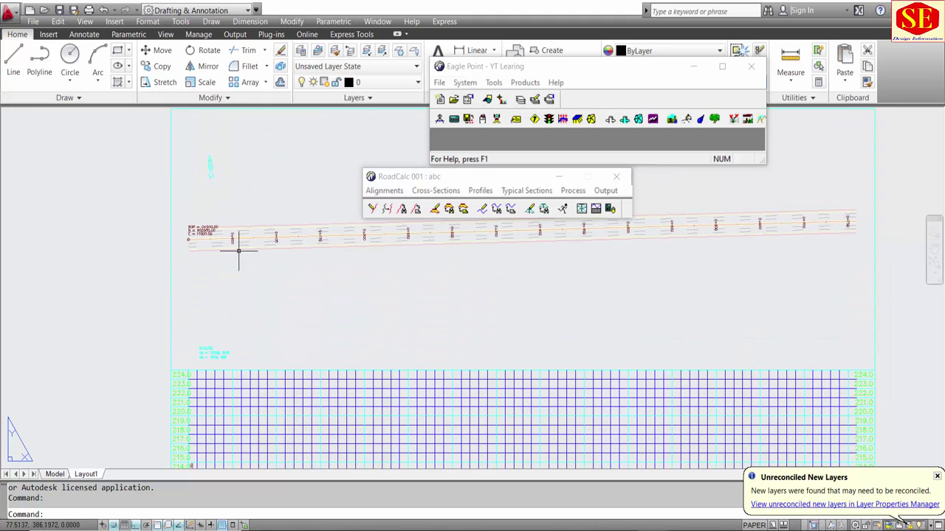
scroll(496, 263, down, 2)
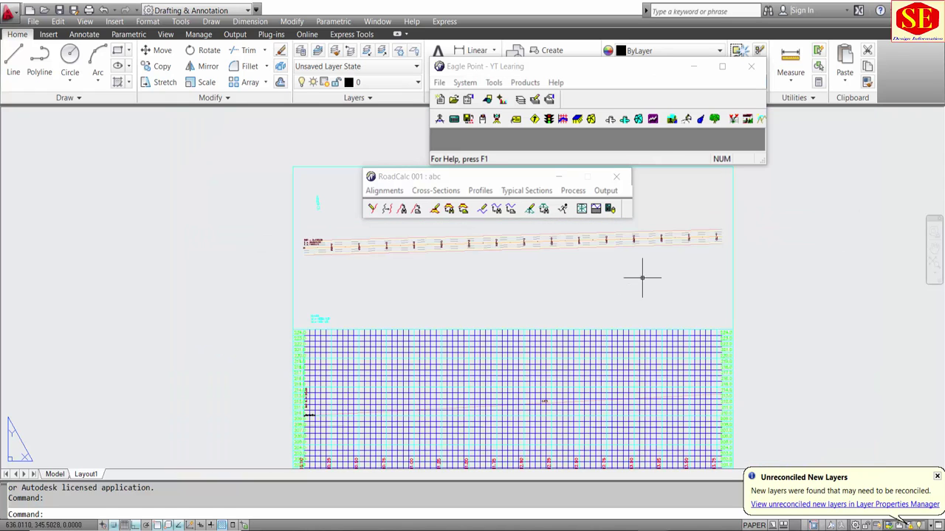
scroll(613, 310, up, 2)
scroll(712, 269, up, 4)
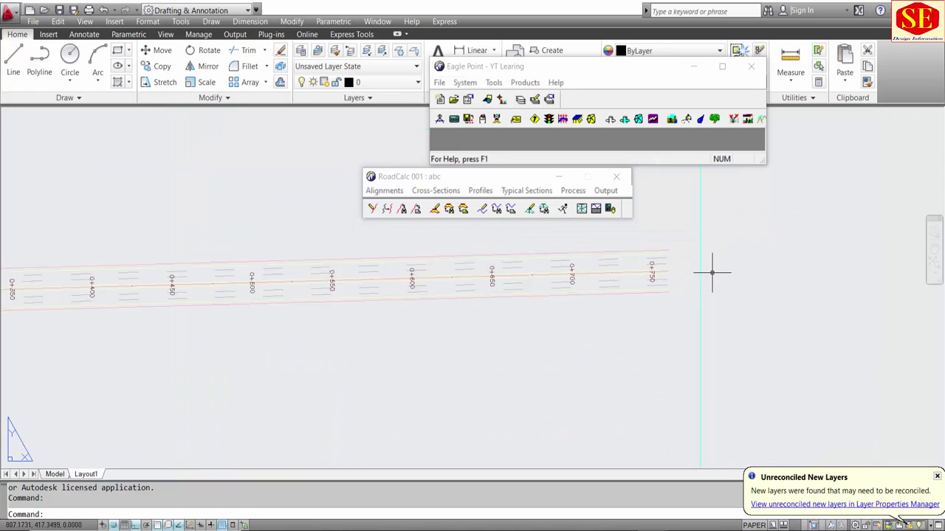
click(605, 190)
click(612, 235)
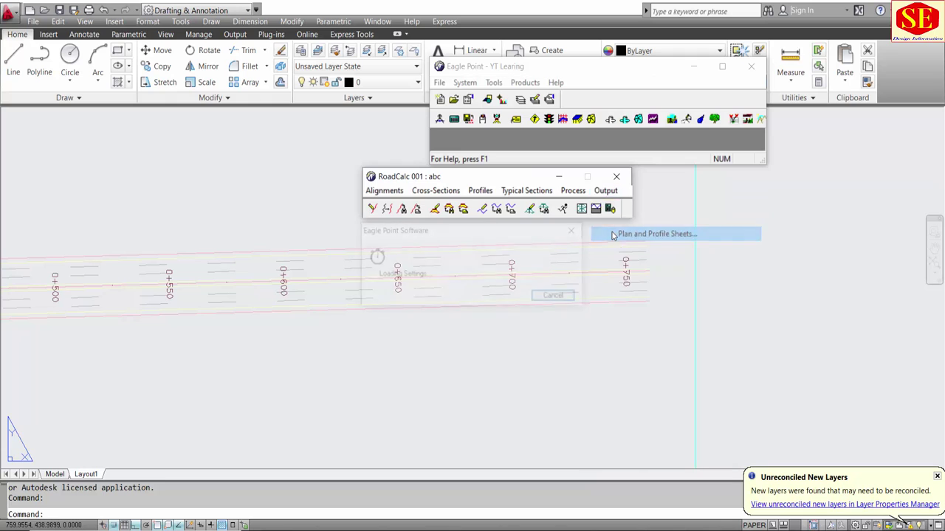
click(492, 254)
click(508, 244)
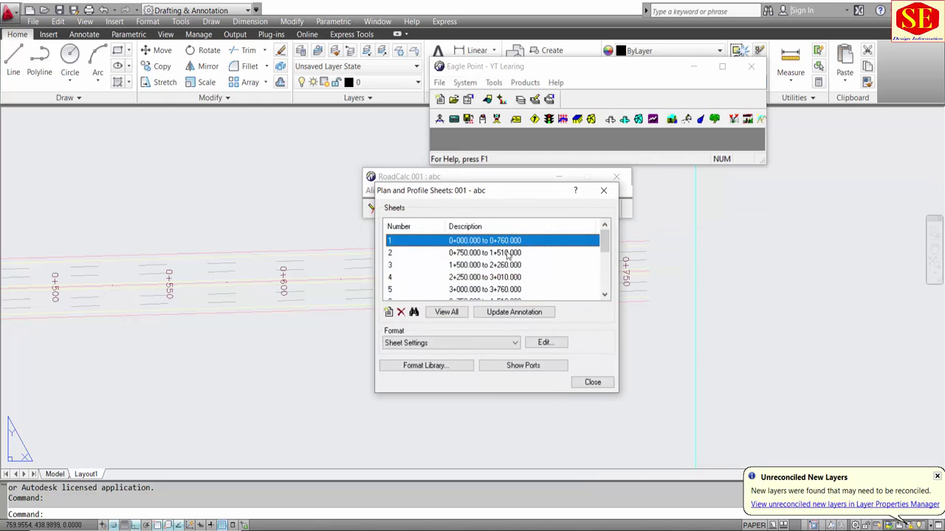
click(508, 254)
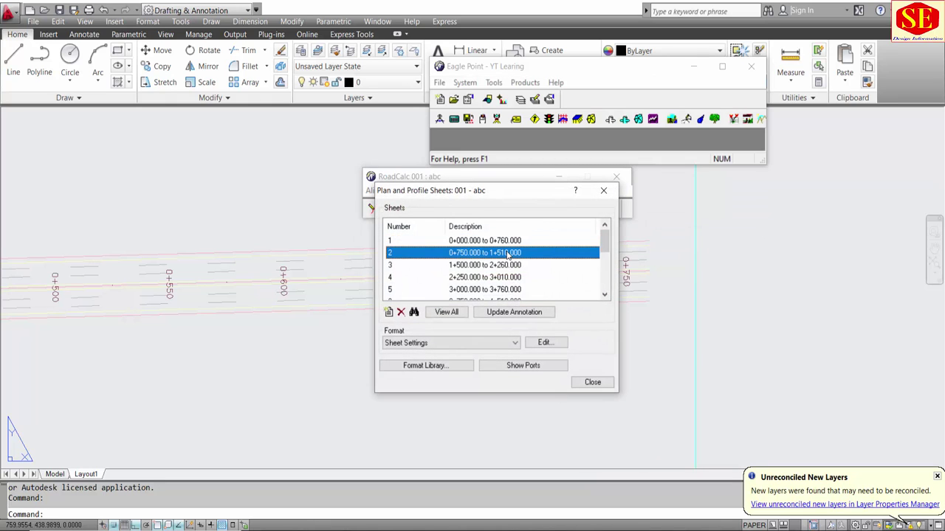
scroll(508, 255, down, 1)
scroll(508, 255, down, 2)
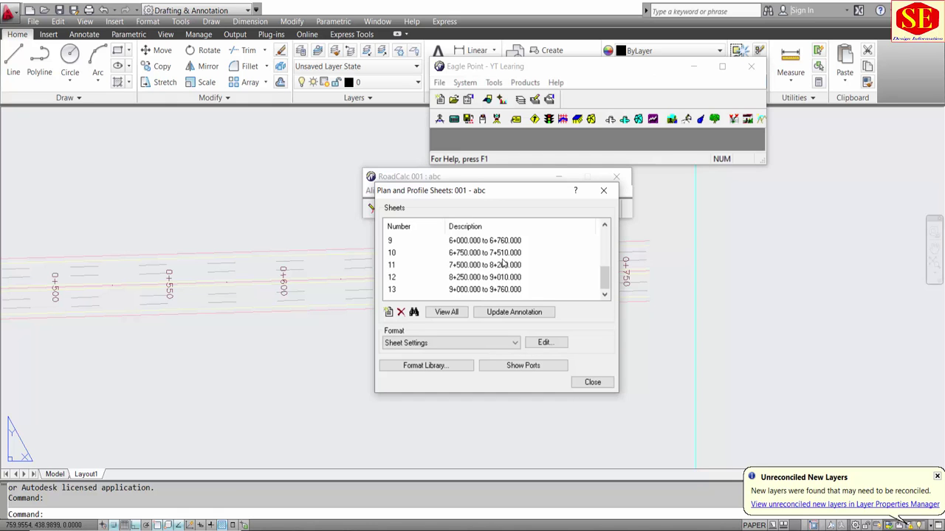
scroll(295, 258, down, 5)
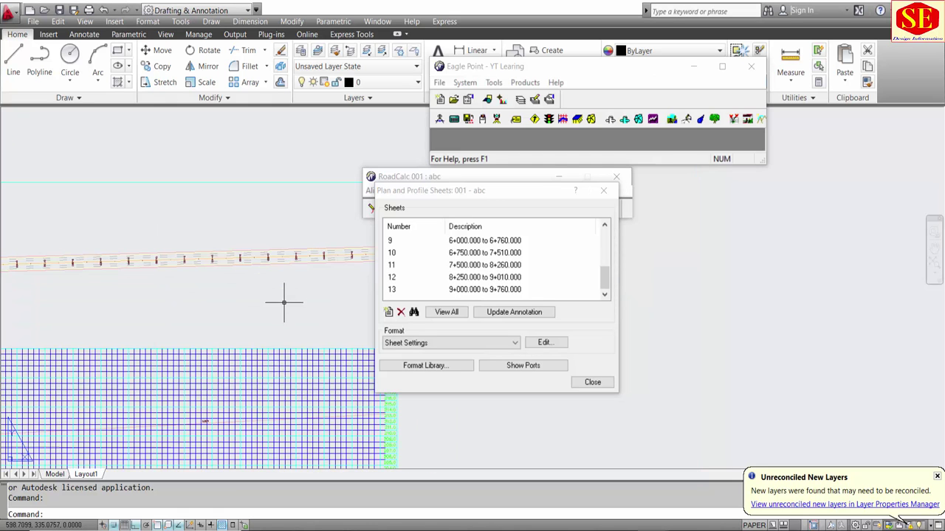
scroll(283, 301, up, 2)
scroll(283, 301, up, 2)
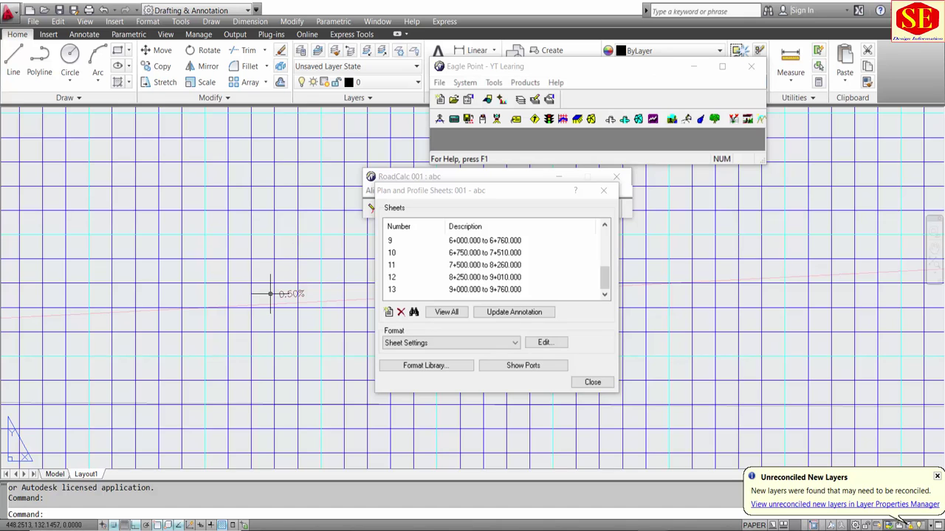
scroll(270, 293, down, 5)
scroll(270, 366, up, 5)
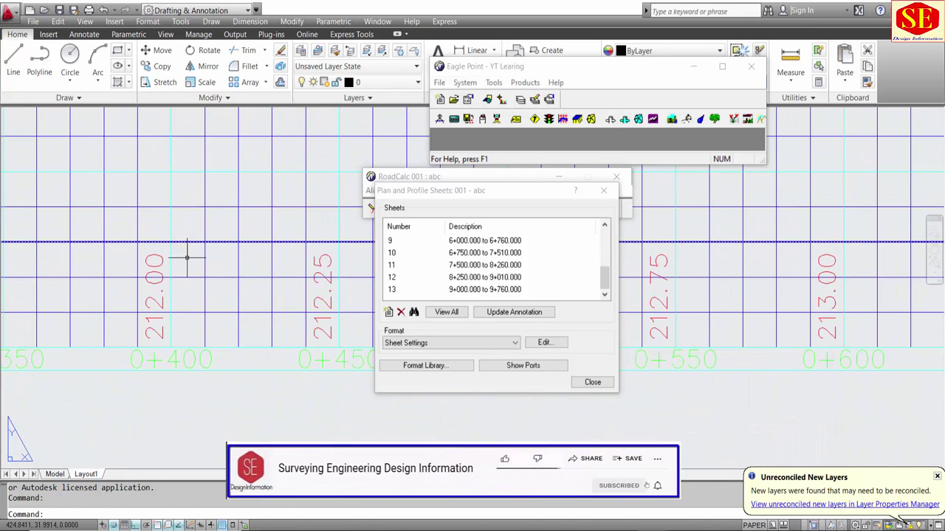
scroll(222, 291, down, 2)
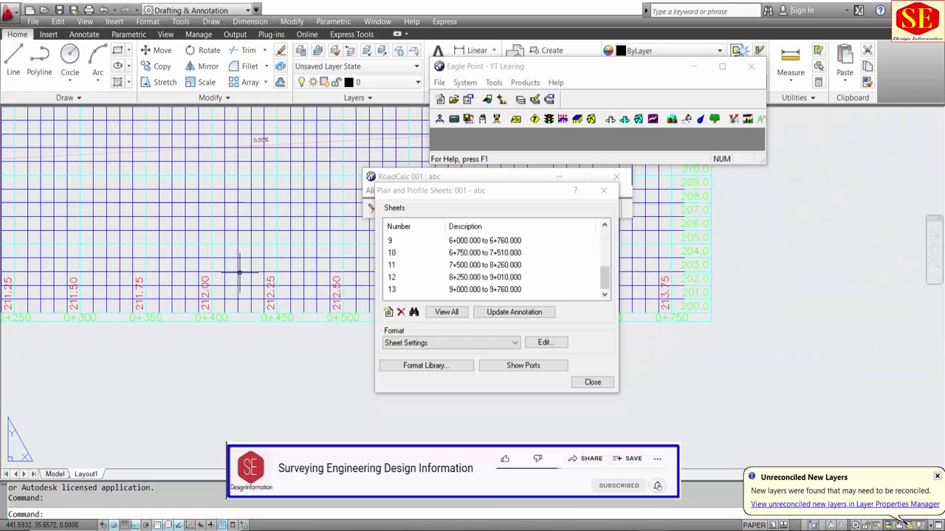
scroll(239, 273, down, 2)
middle_drag(255, 201, 261, 264)
scroll(261, 263, down, 3)
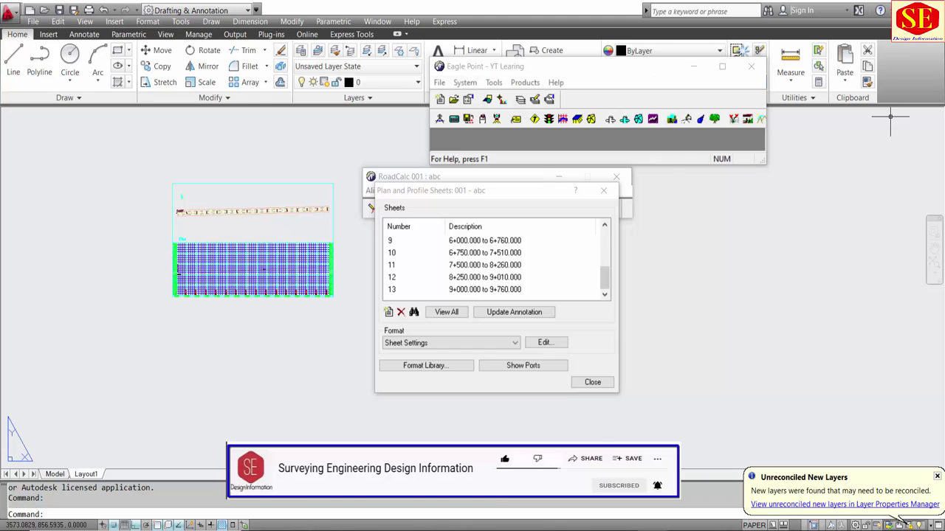
Step: Close the sheet drawing without saving and reopen the Plan and Profile Sheets list
click(579, 387)
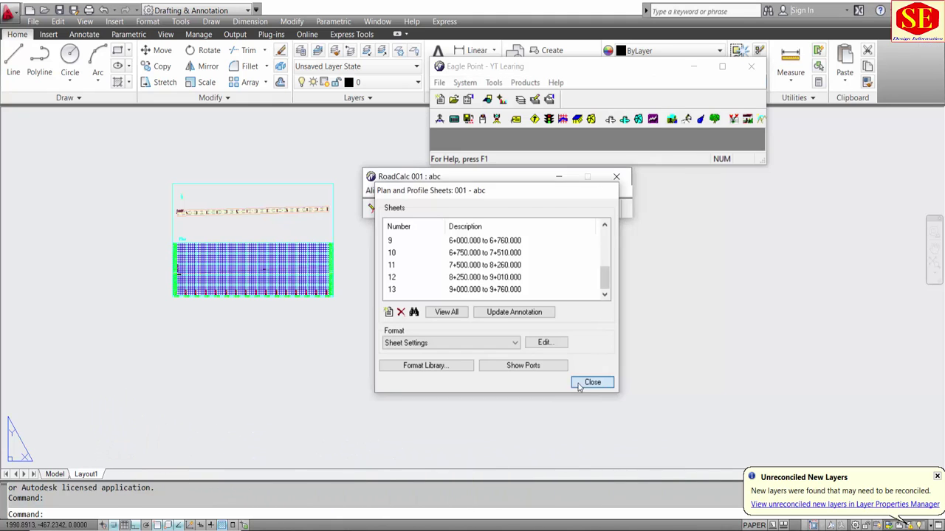
click(579, 385)
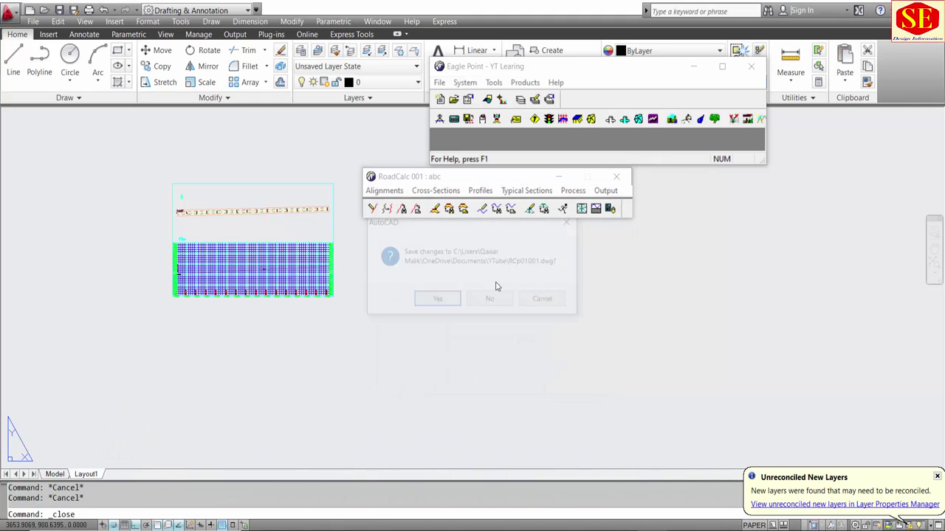
click(488, 299)
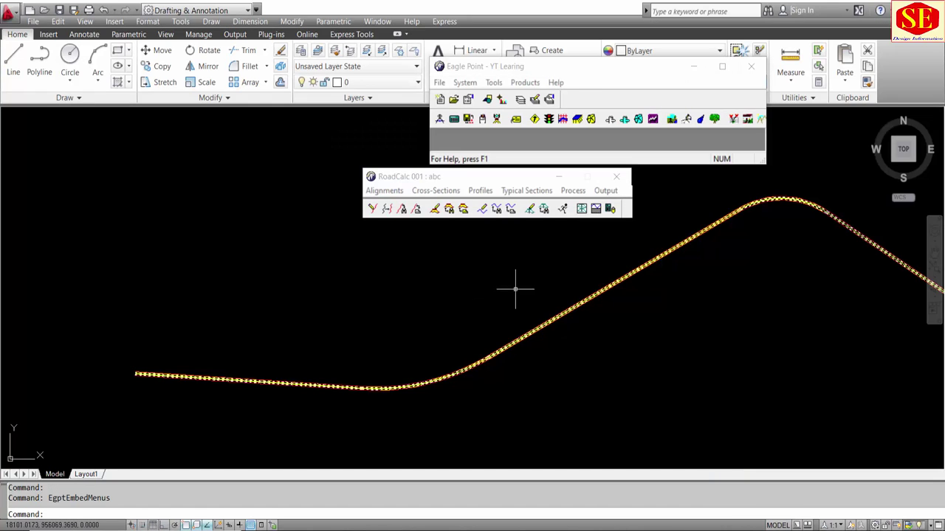
click(605, 192)
click(623, 234)
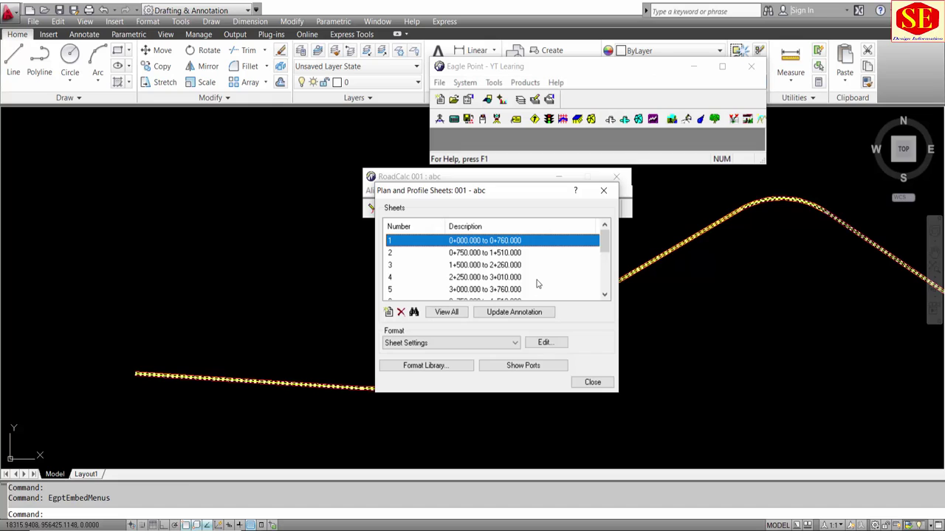
Step: Delete all 13 sheets and open the Sheet Settings format for editing
key(shift+End)
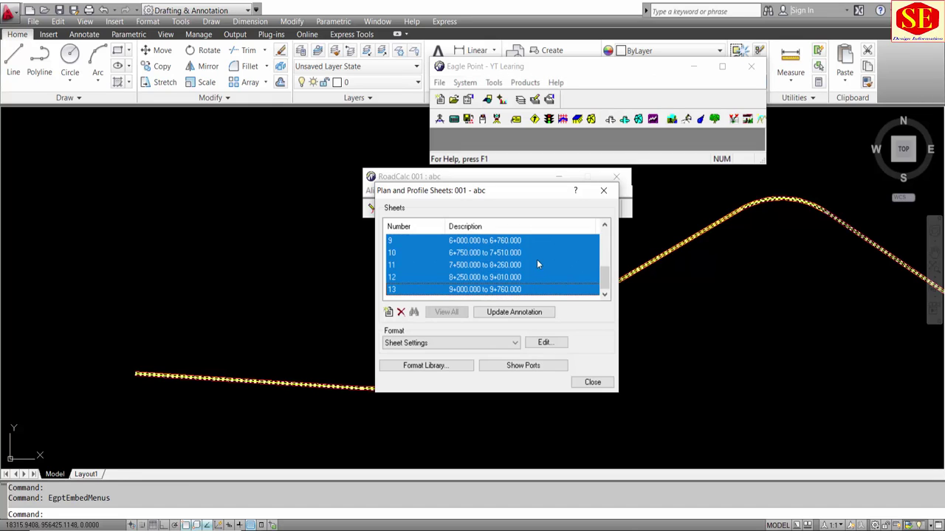
click(401, 311)
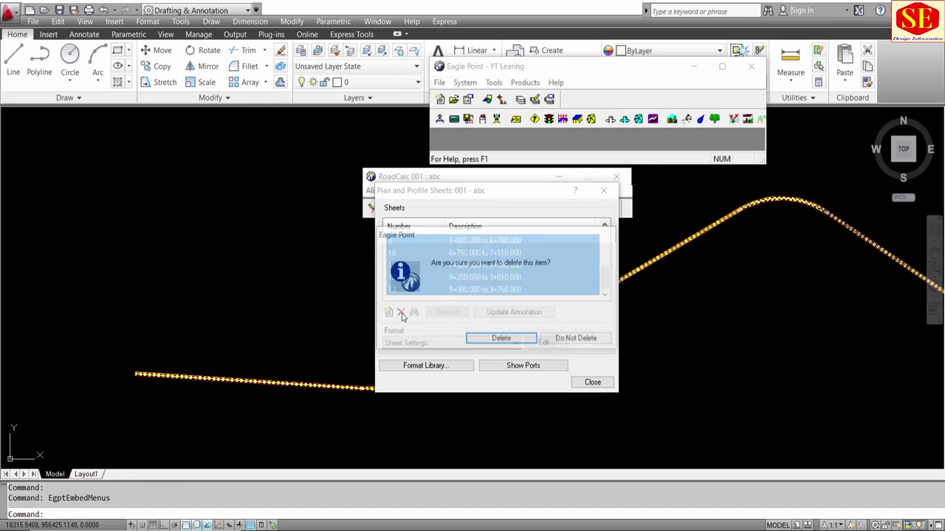
click(475, 340)
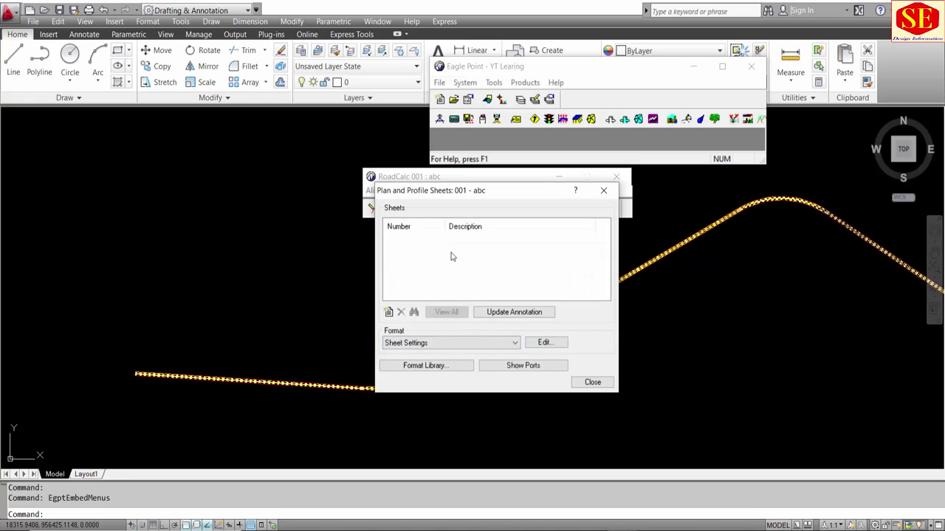
click(547, 344)
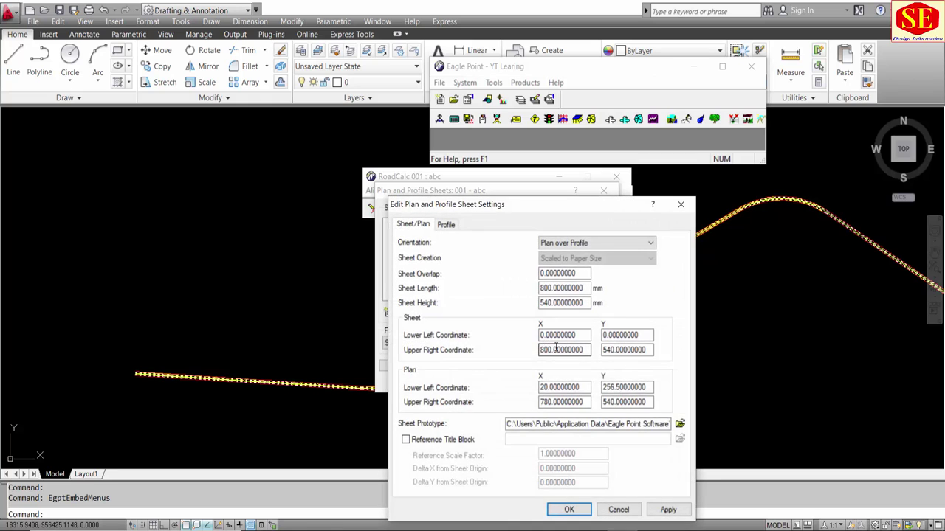
Step: Set the sheet length to 1100 and sheet height to 580
click(553, 288)
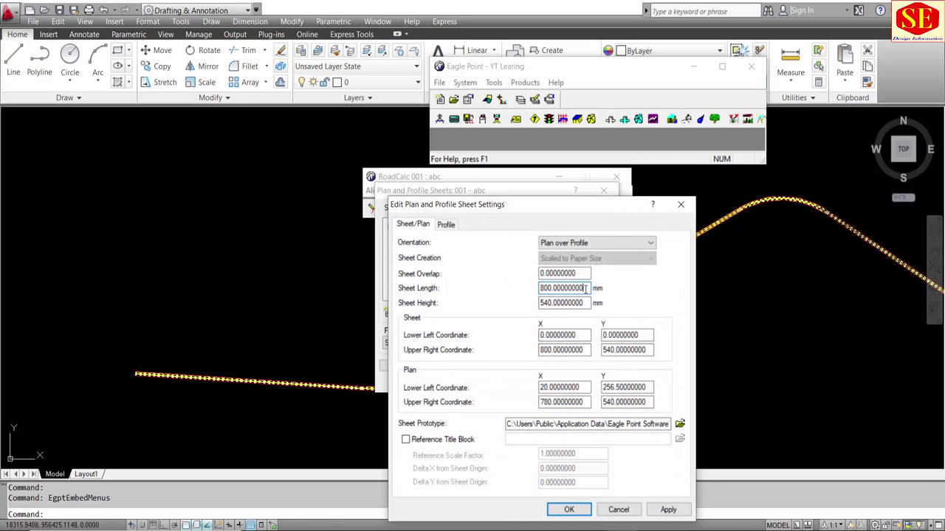
drag(587, 288, 497, 299)
text(11)
drag(589, 303, 431, 310)
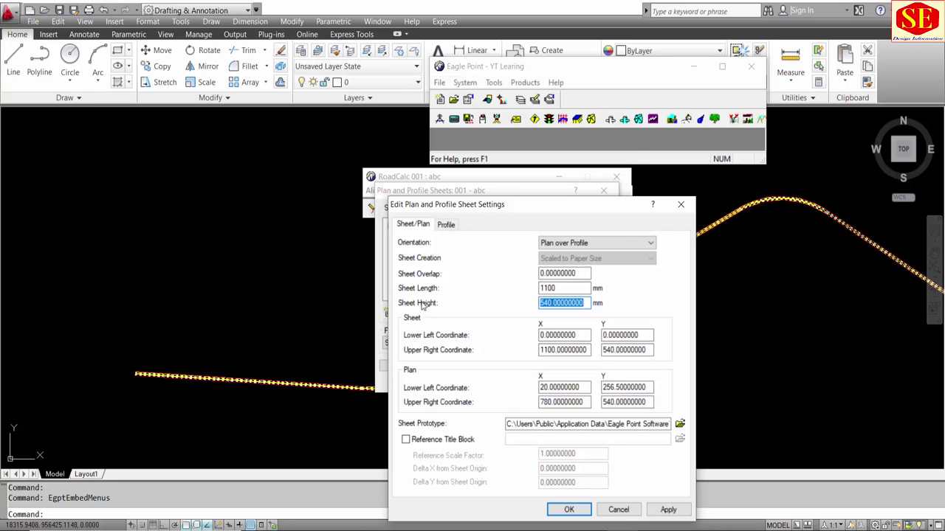
text(580)
key(Tab)
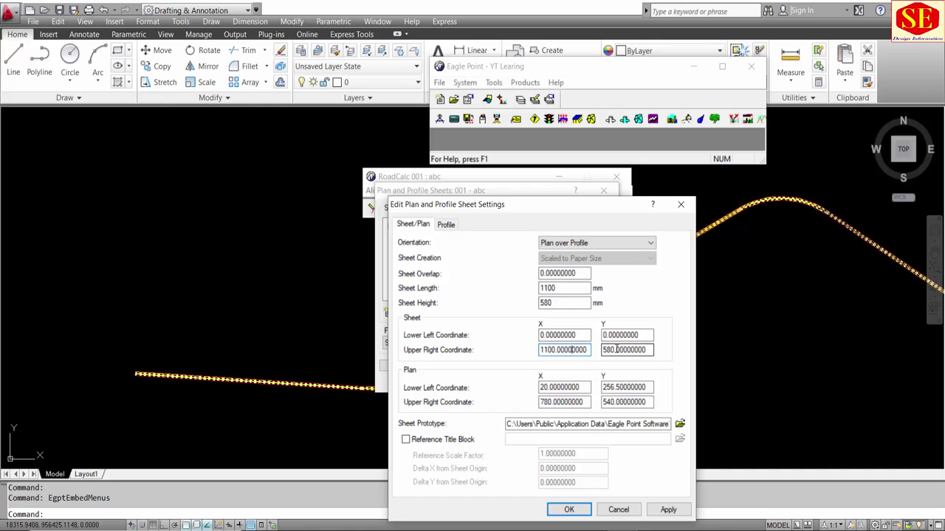
Step: Set the plan's upper right corner to X 1060, Y 580
click(560, 402)
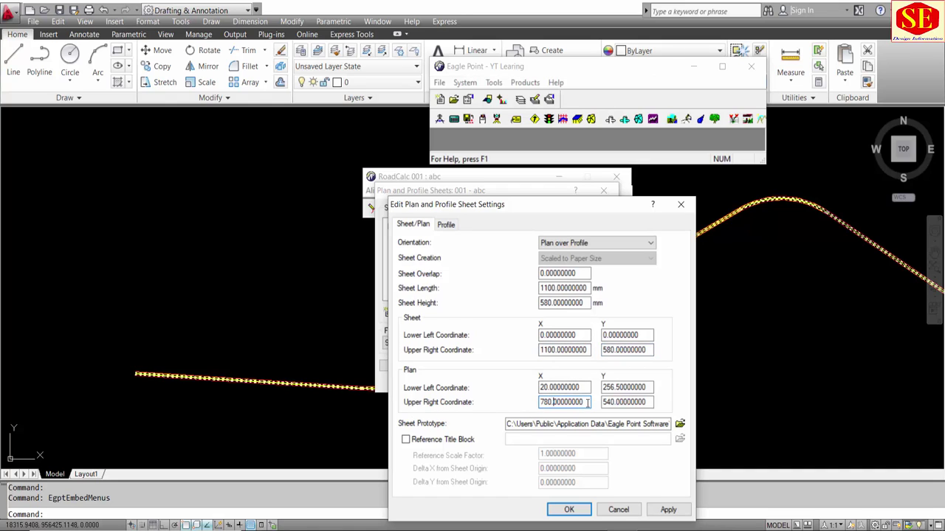
drag(587, 402, 535, 410)
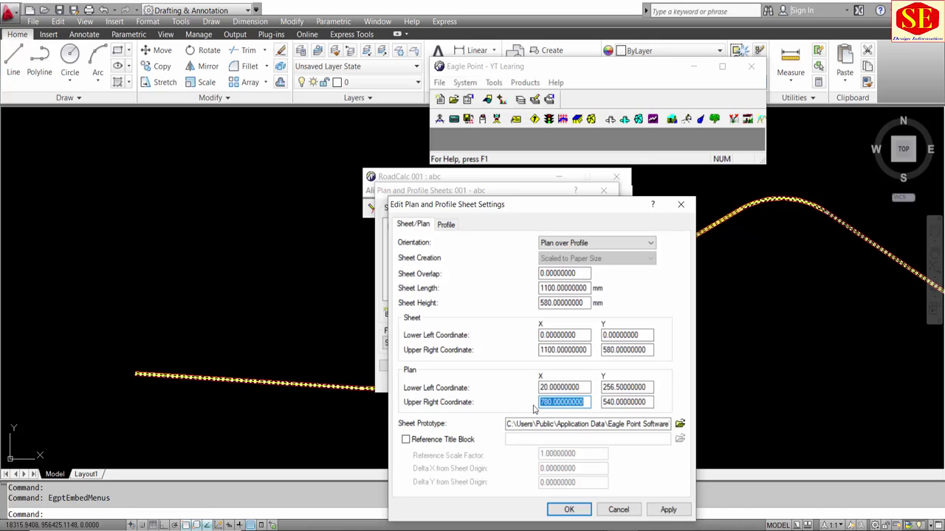
text(1100)
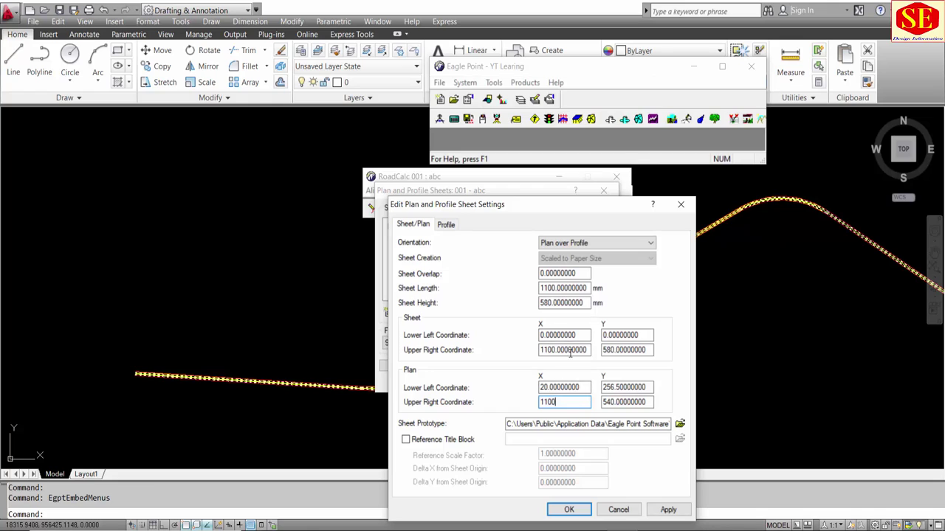
key(BackSpace)
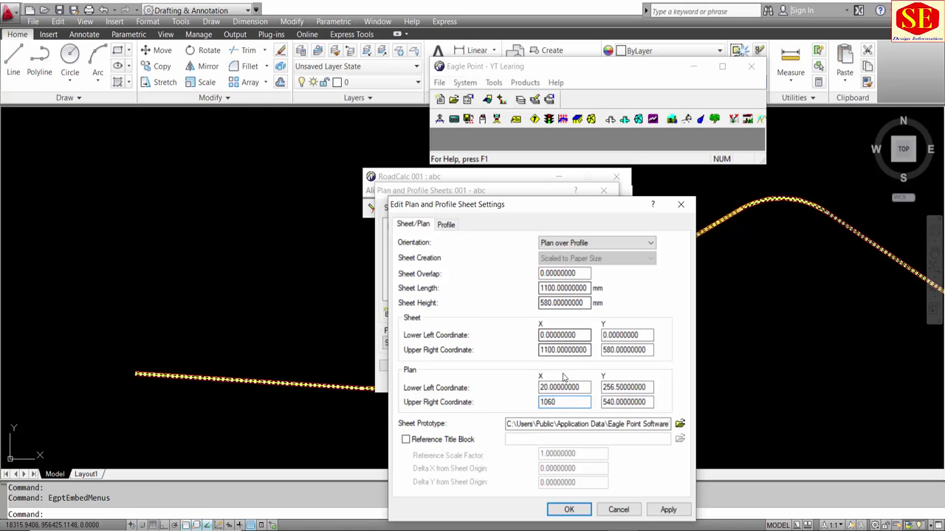
click(651, 405)
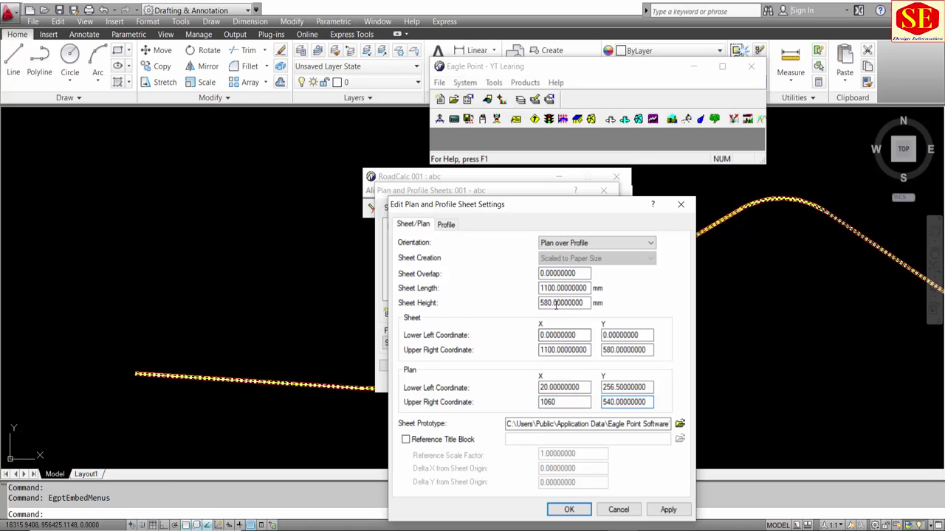
double_click(652, 405)
text(580)
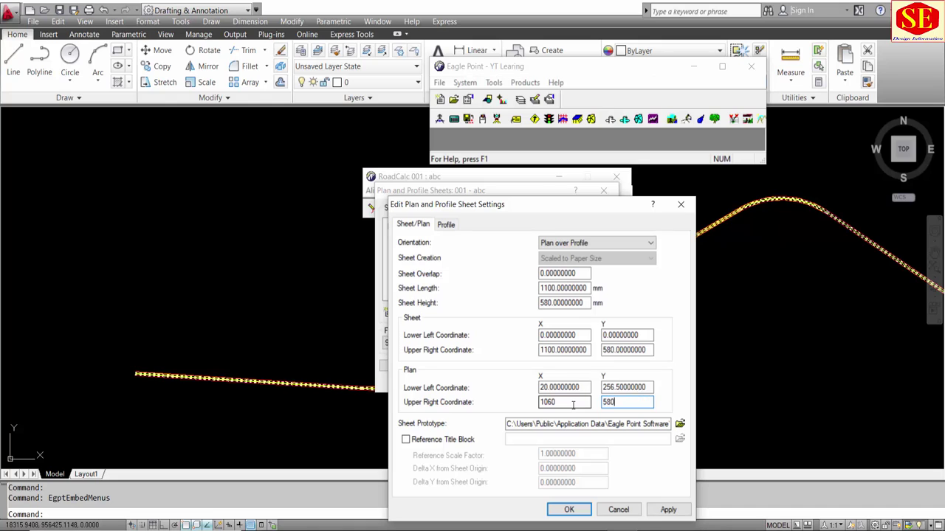
key(shift+Tab)
key(shift+Tab)
key(shift+Tab)
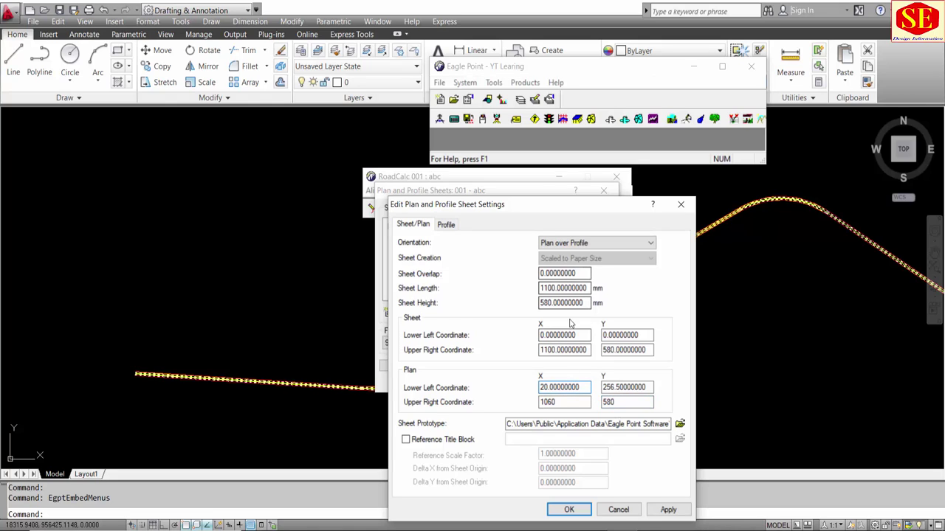
Step: Keep Plan over Profile orientation and set the sheet overlap to 50
click(597, 242)
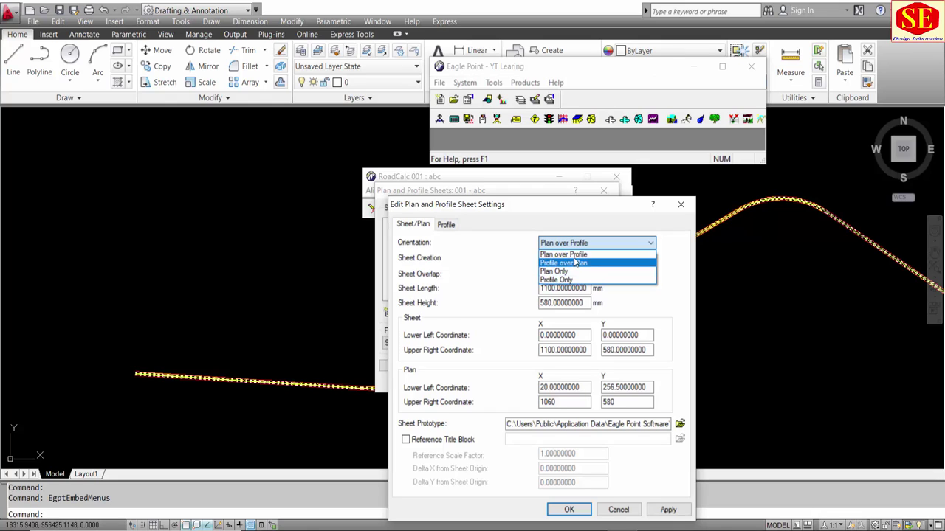
click(572, 255)
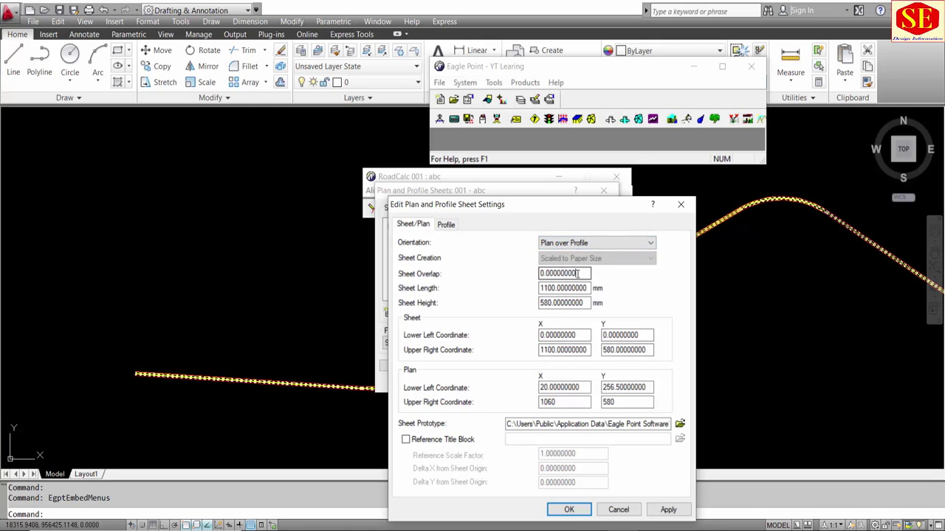
double_click(577, 273)
text(50)
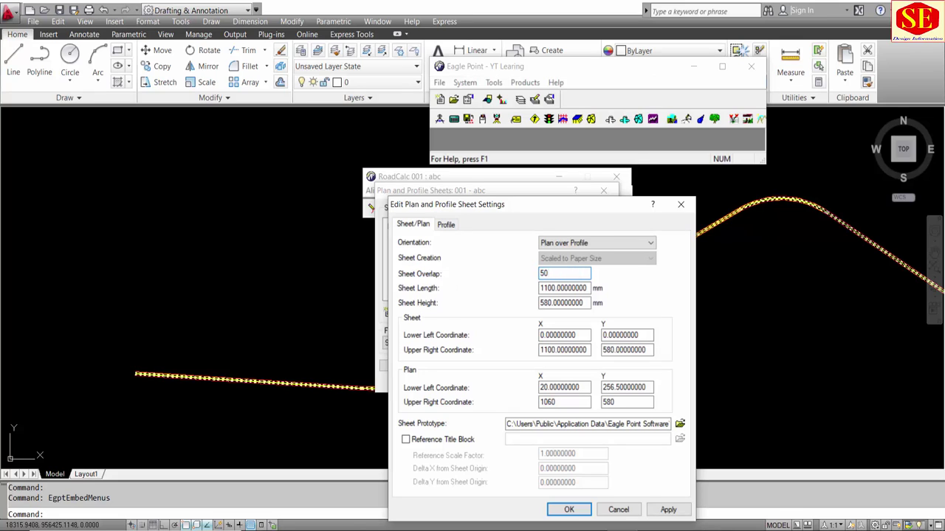
click(541, 274)
key(Tab)
Step: Set the profile grid area to length 1060 and height 260
click(447, 226)
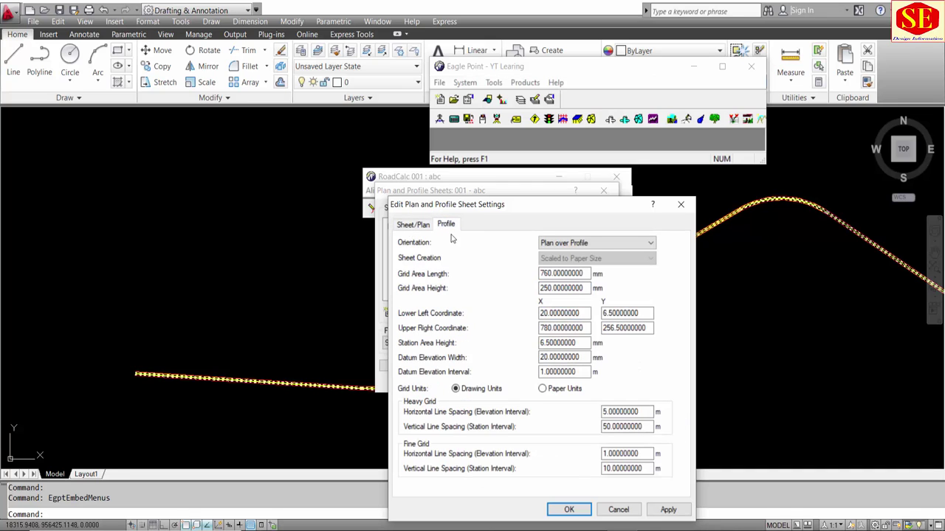
click(417, 225)
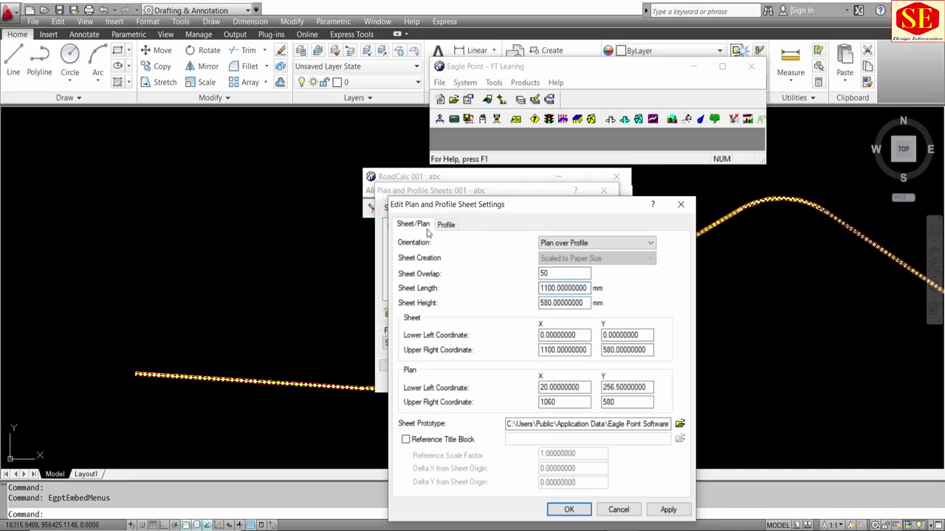
click(545, 288)
click(446, 226)
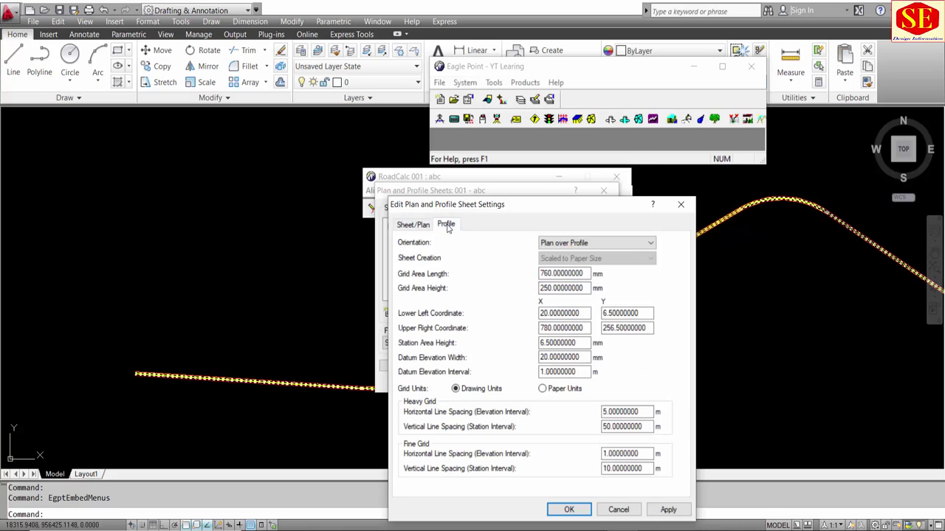
double_click(561, 273)
click(551, 273)
double_click(554, 274)
text(1060)
double_click(583, 290)
click(419, 227)
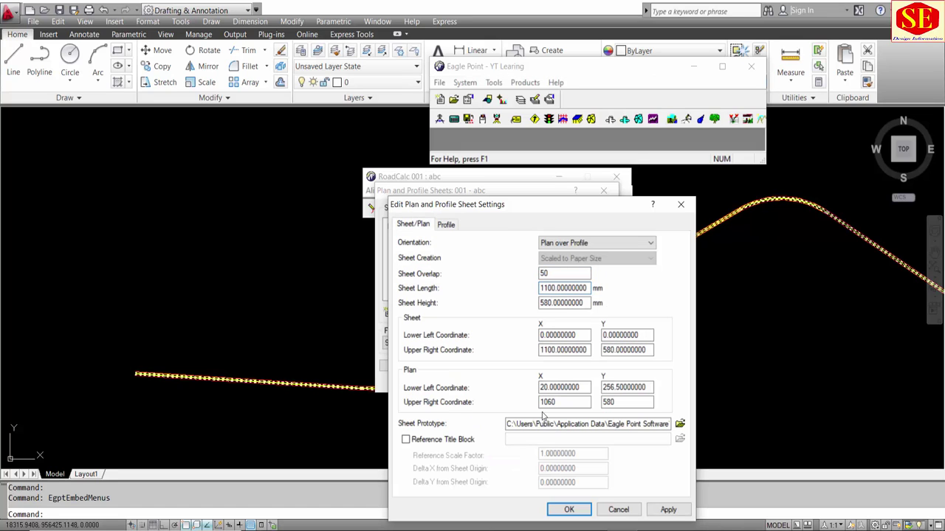
click(446, 224)
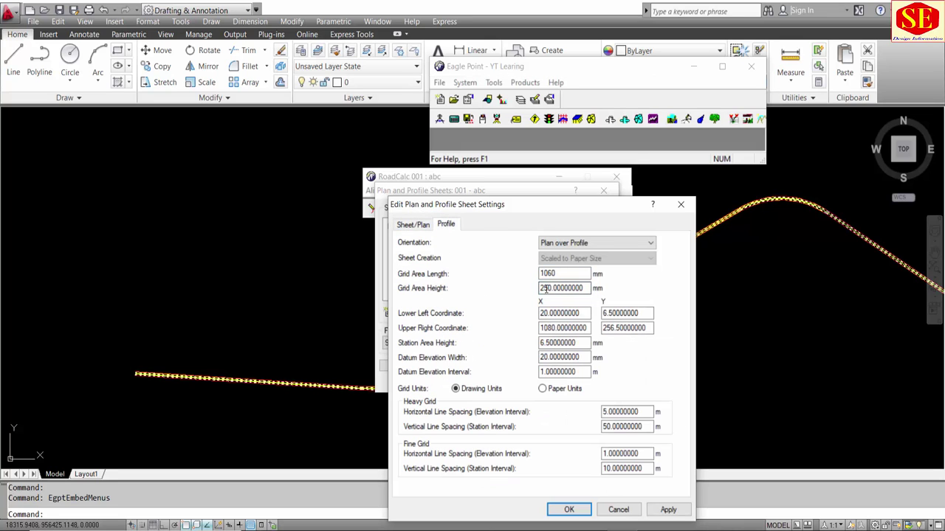
key(Tab)
drag(588, 287, 481, 301)
text(260)
click(557, 329)
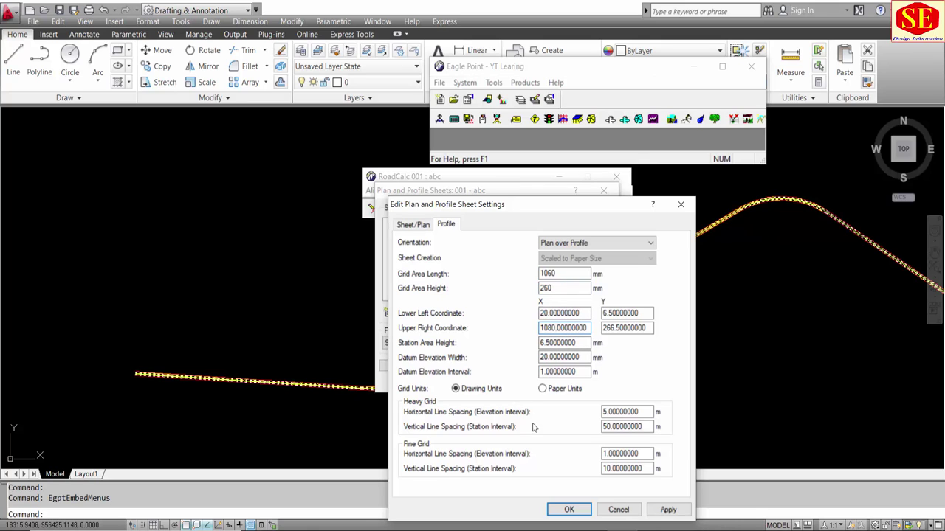
Step: Set the heavy grid spacing to 10 and 100
click(603, 411)
drag(642, 412, 572, 412)
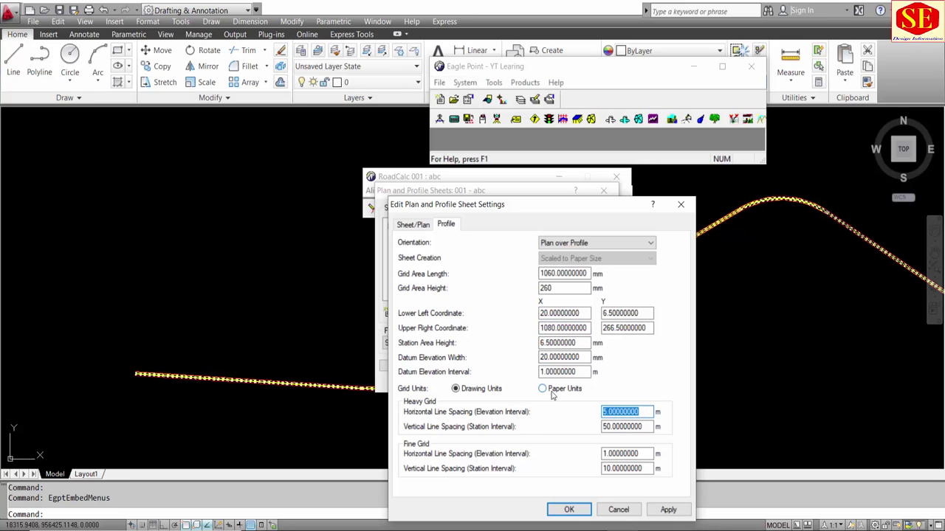
text(10)
key(Tab)
click(646, 426)
drag(649, 425, 553, 431)
text(1)
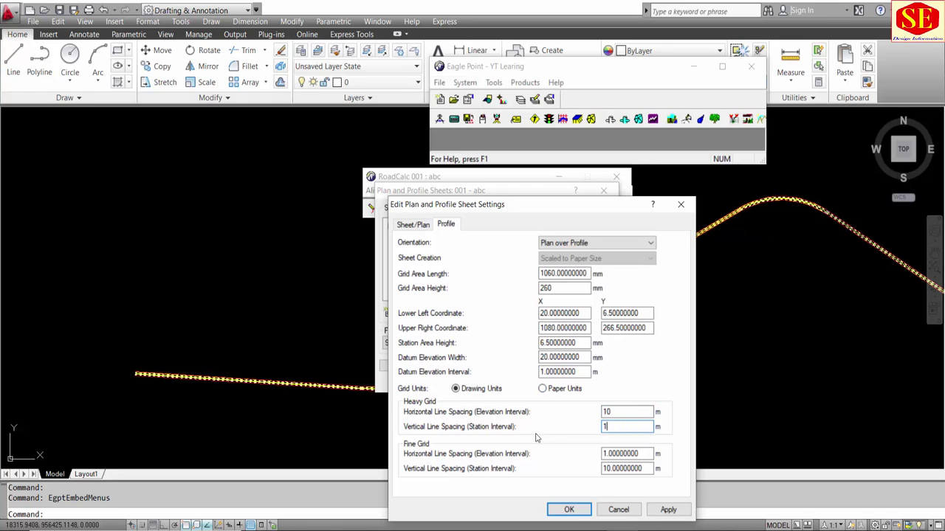
click(620, 469)
Step: Set the fine grid spacing to 2.5 and 25
drag(626, 453, 542, 460)
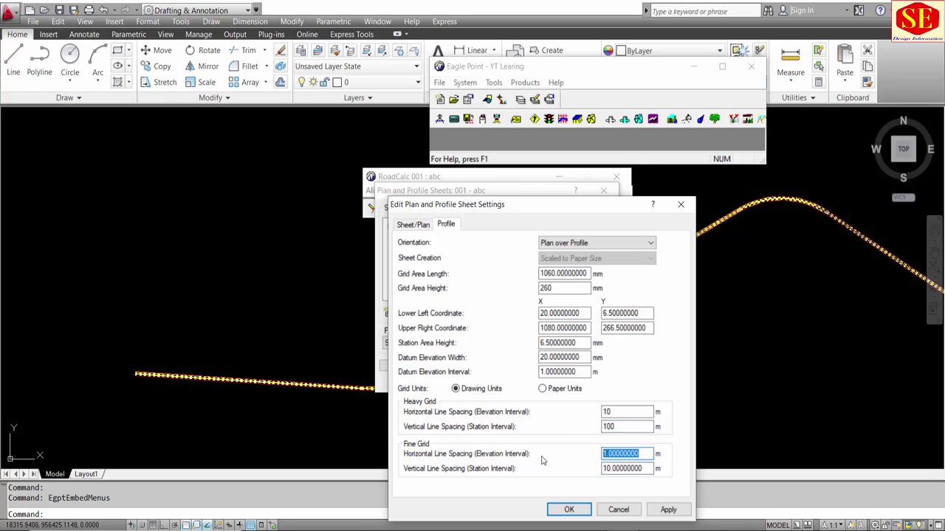
text(2.5)
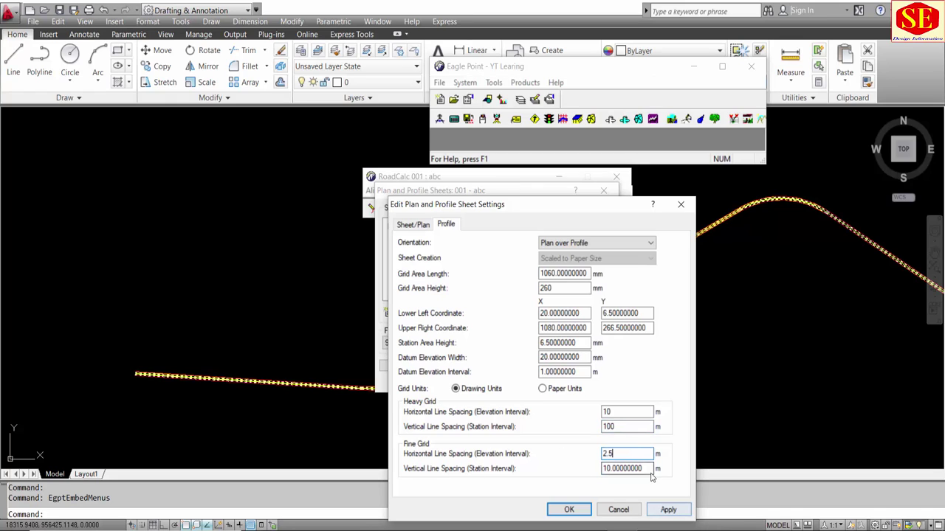
drag(604, 469, 648, 468)
text(25)
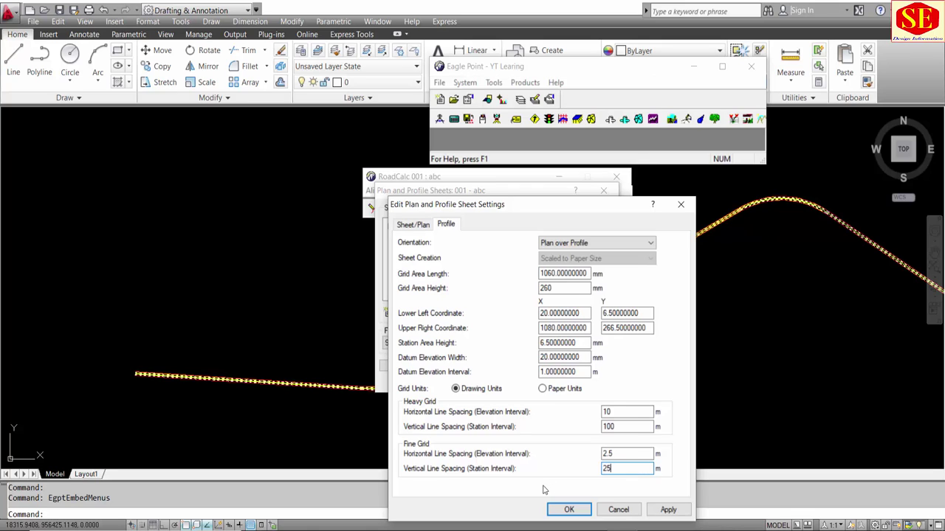
click(627, 454)
Step: Save the new sheet settings and generate sheets over the full station range
click(662, 511)
click(567, 510)
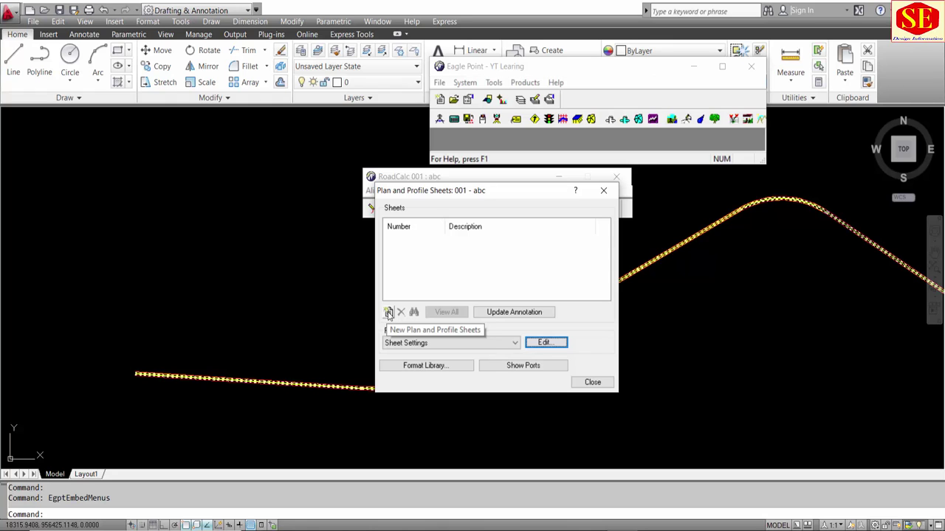
click(389, 313)
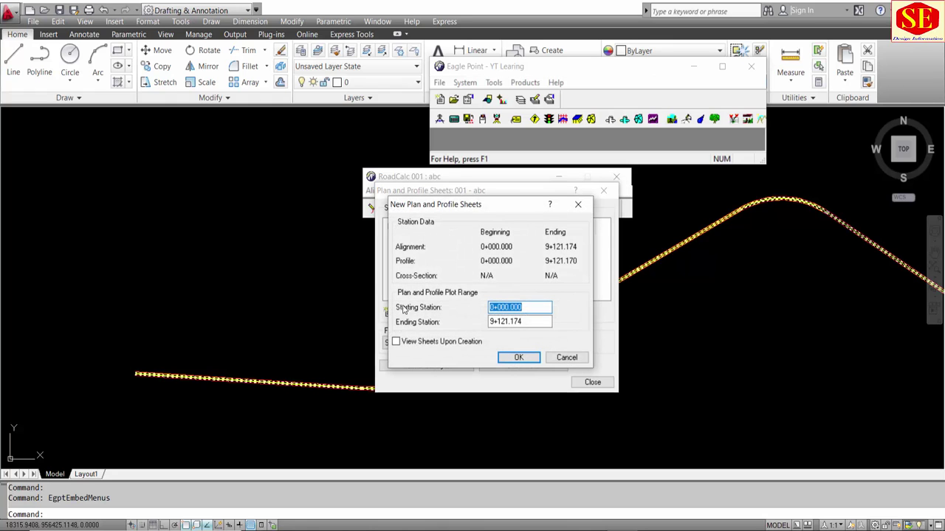
click(527, 358)
click(500, 252)
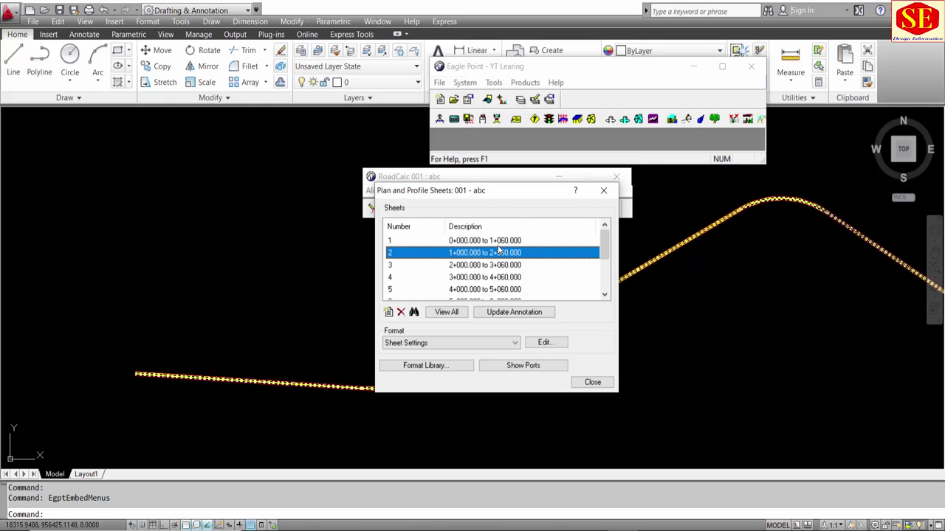
Step: Check sheets 1–3 (0+000.000–1+060.000 onward), then close the list with Esc
click(466, 242)
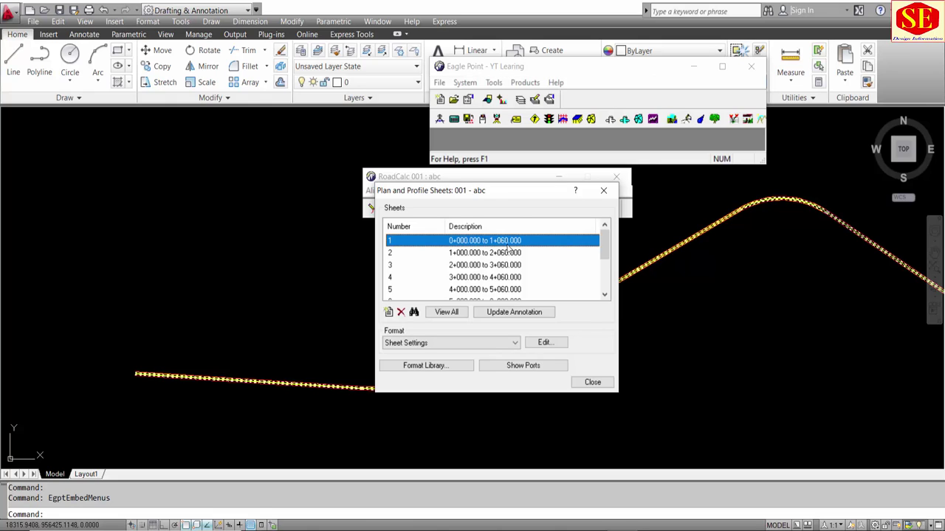
click(485, 255)
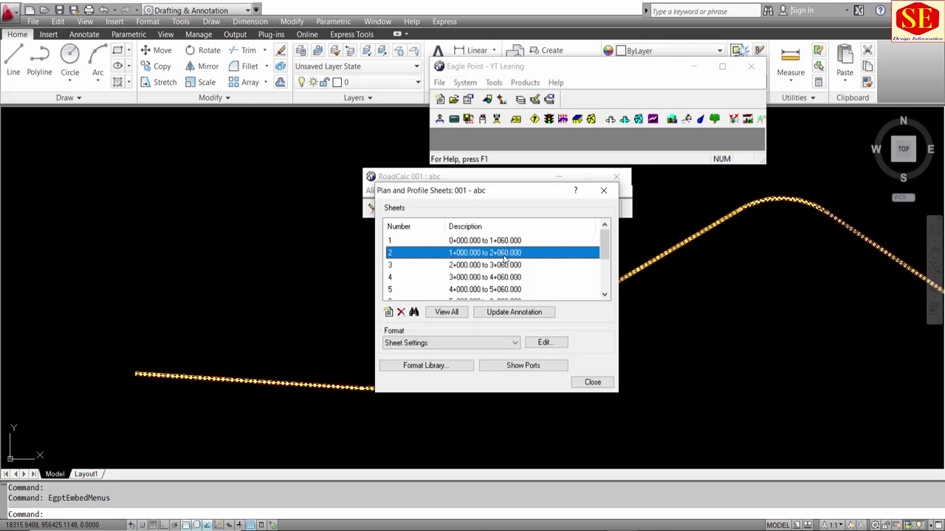
click(475, 266)
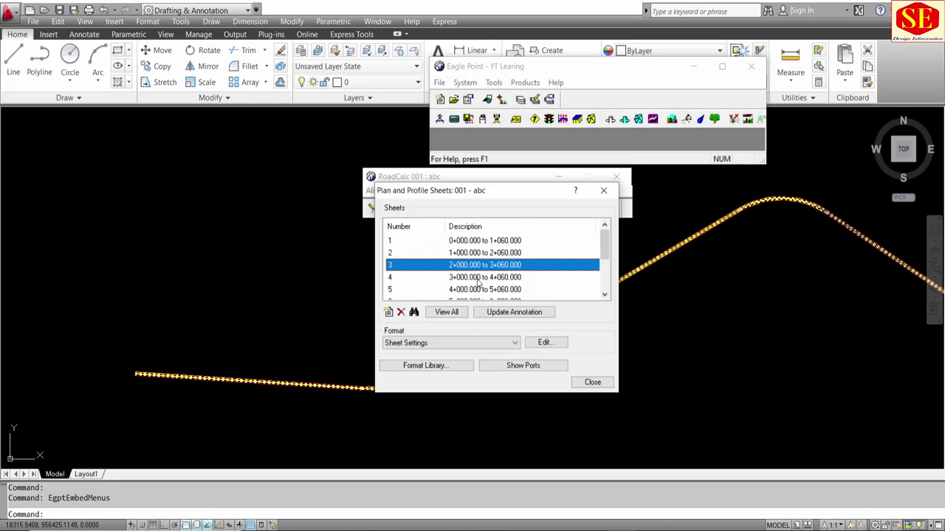
click(471, 242)
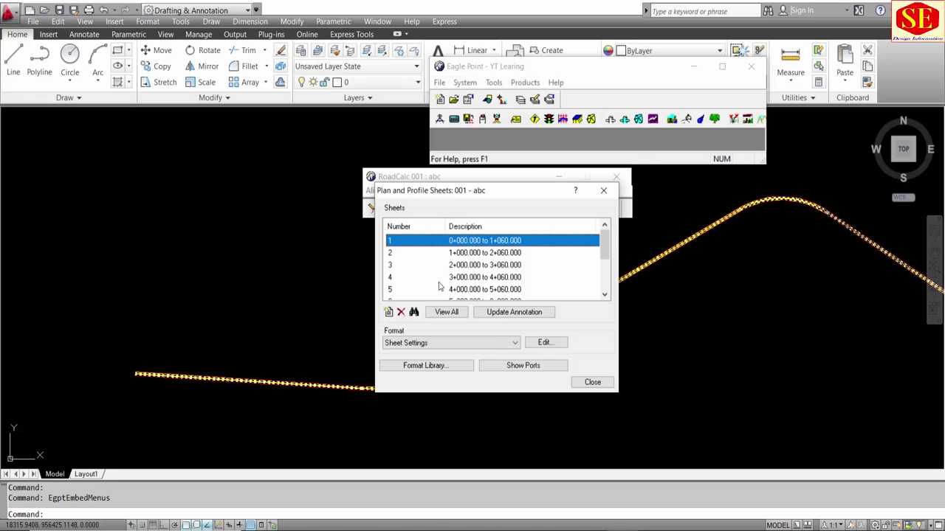
key(Escape)
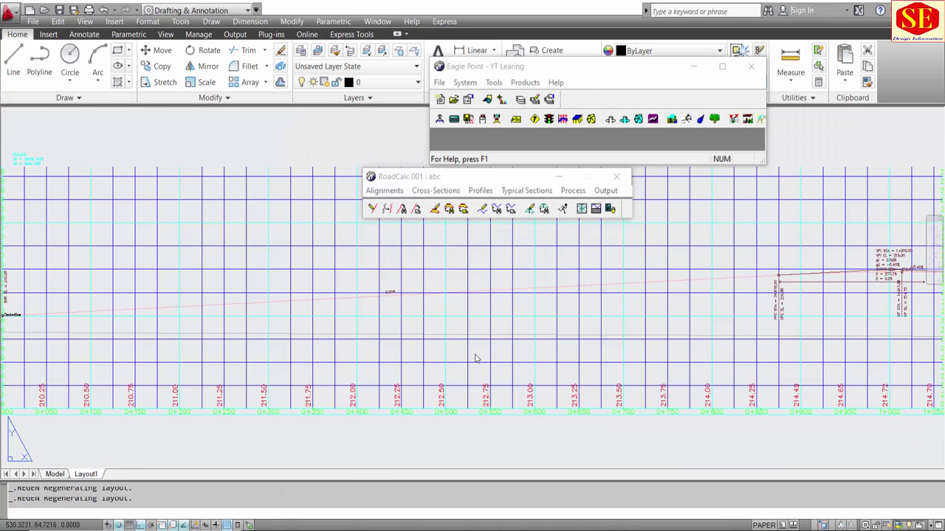
Step: Pan and zoom across sheet 1 to check the plan strip and VPI-labelled profile grid, then bring up RoadCalc Output
click(593, 383)
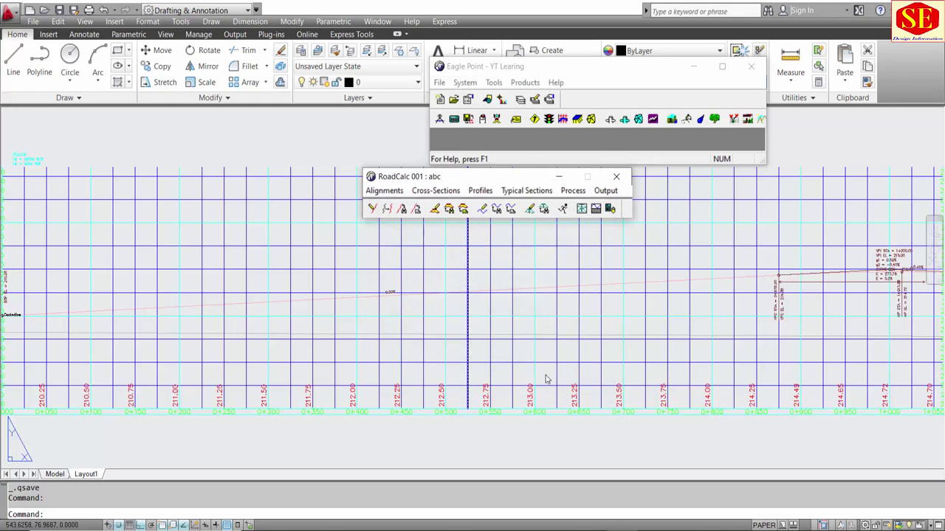
scroll(480, 344, down, 5)
scroll(437, 332, up, 5)
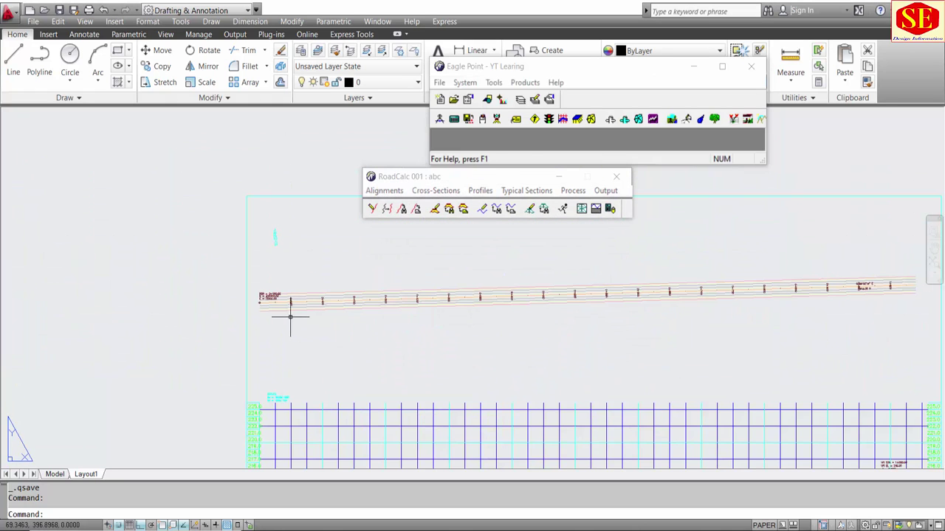
middle_drag(643, 312, 428, 300)
scroll(428, 300, down, 2)
middle_drag(467, 367, 500, 327)
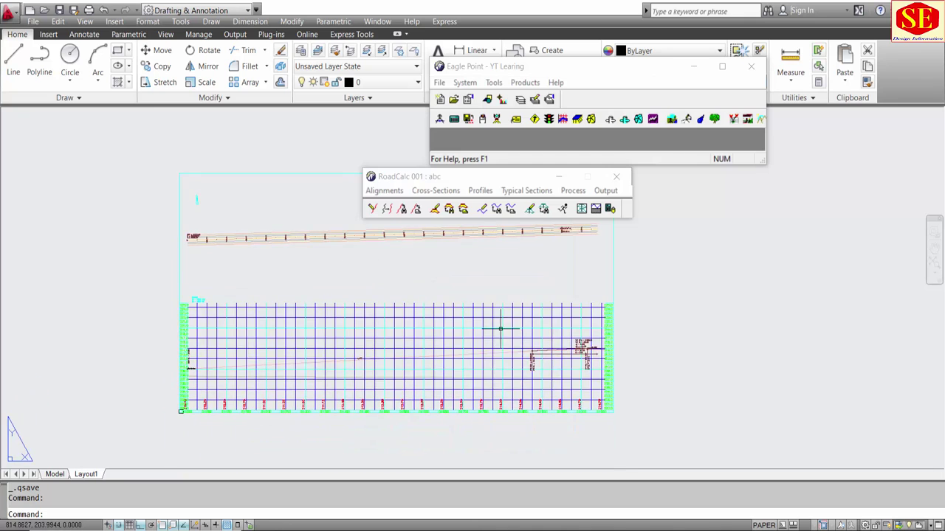
scroll(565, 327, up, 3)
scroll(573, 327, down, 2)
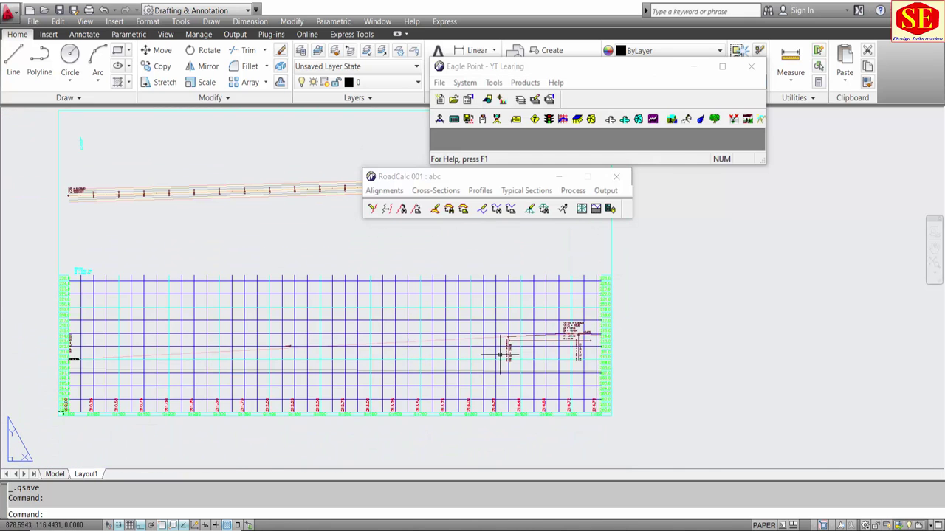
scroll(499, 353, up, 5)
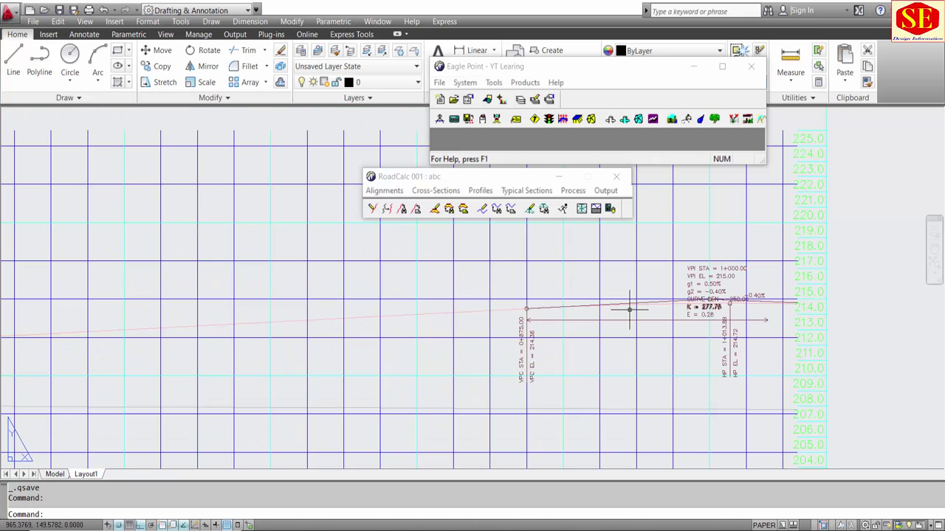
scroll(628, 310, down, 4)
mouse_move(566, 289)
middle_down()
mouse_move(411, 412)
mouse_move(394, 341)
mouse_move(408, 425)
middle_up()
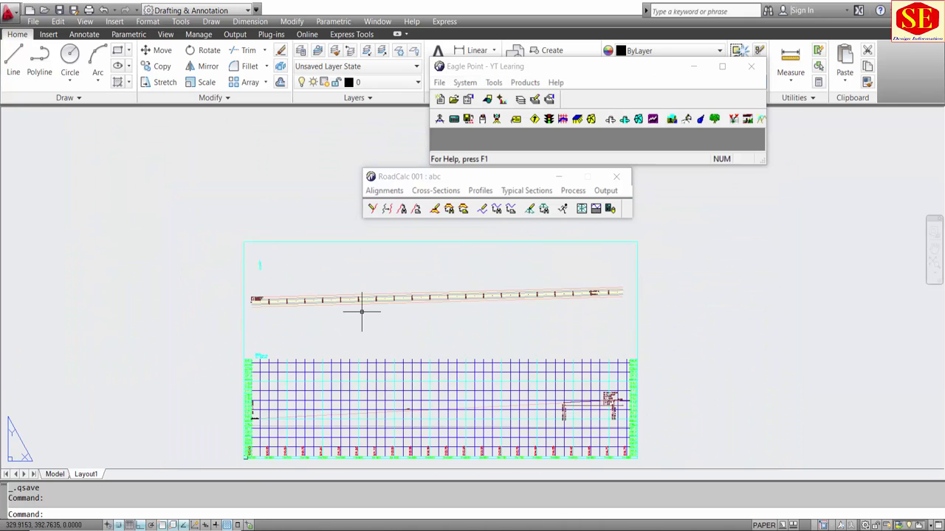
click(601, 193)
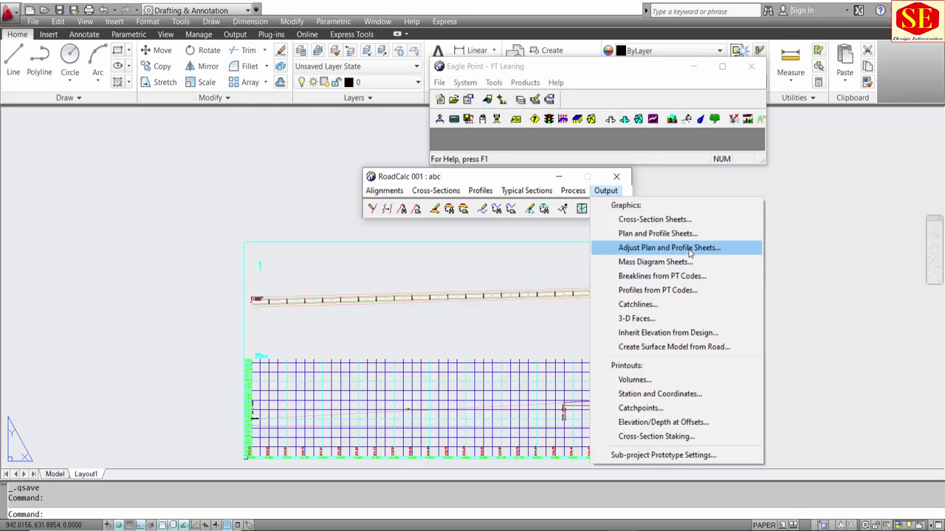
Step: Start Adjust Plan and Profile Sheets and shift the sheet left four times
click(688, 251)
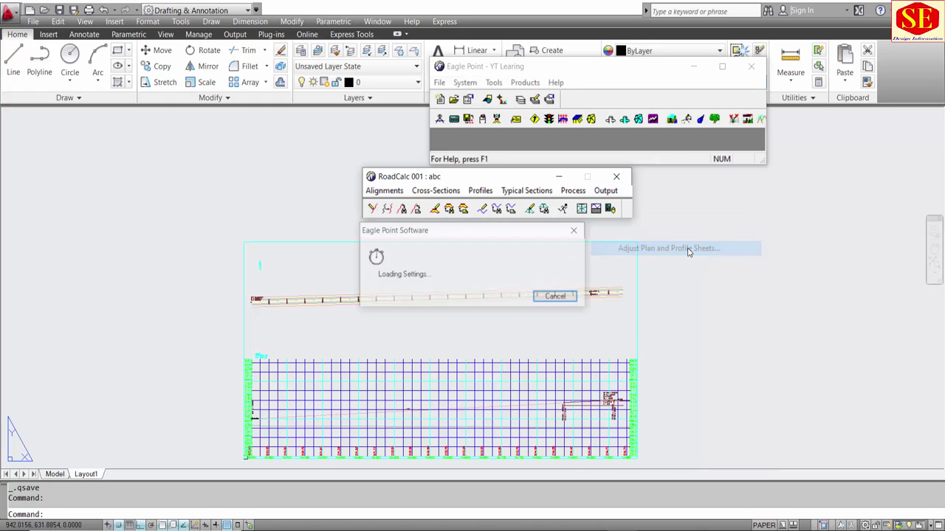
drag(430, 189, 634, 188)
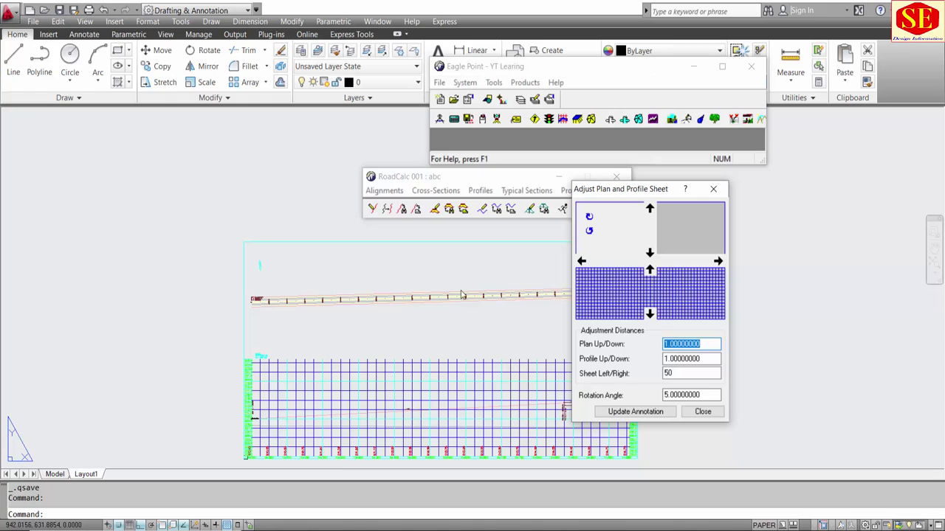
click(582, 262)
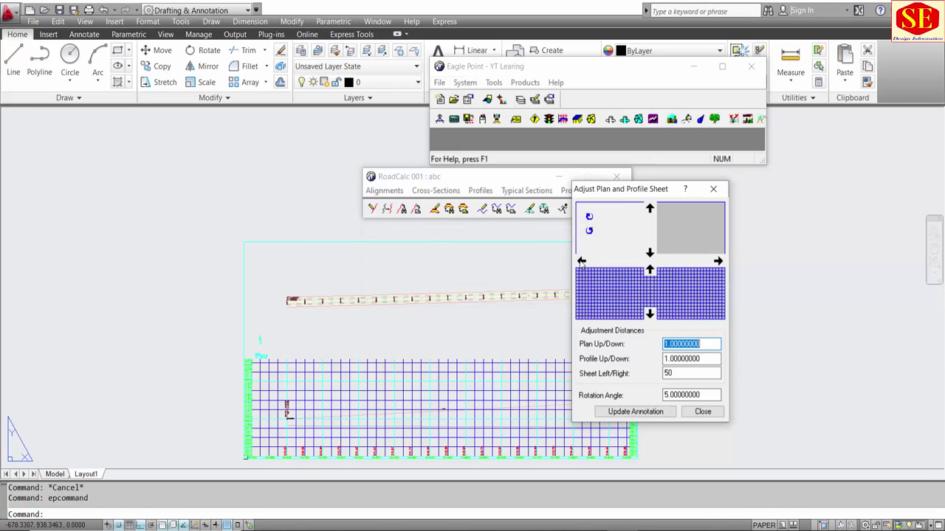
click(582, 262)
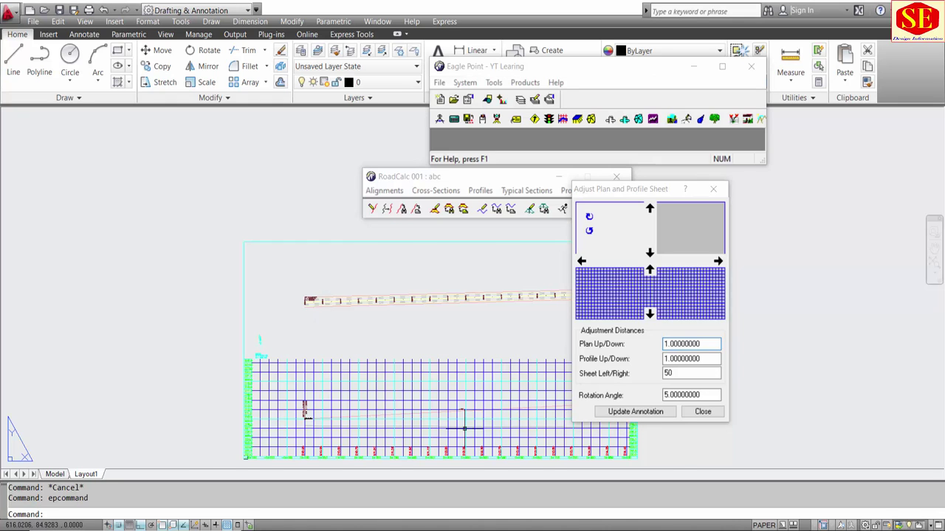
scroll(471, 387, up, 1)
scroll(385, 342, up, 2)
middle_drag(386, 342, 250, 325)
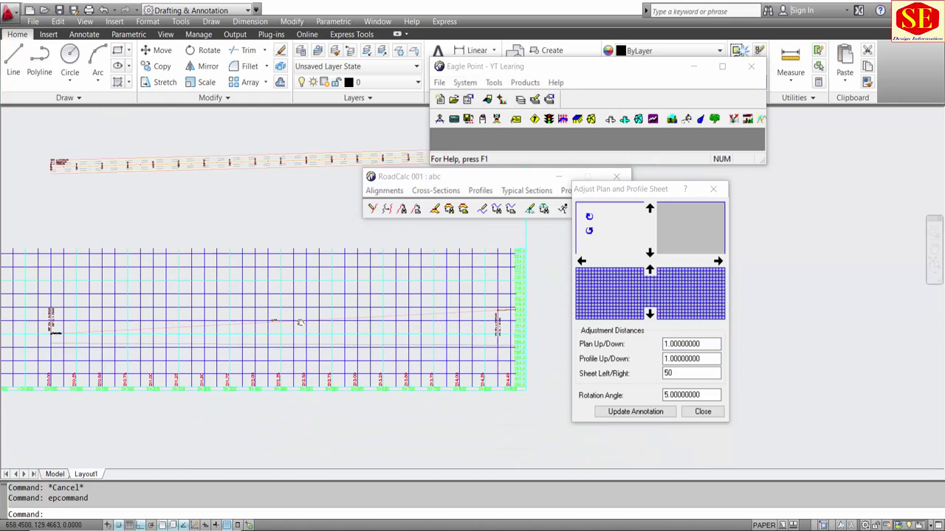
click(579, 266)
click(580, 264)
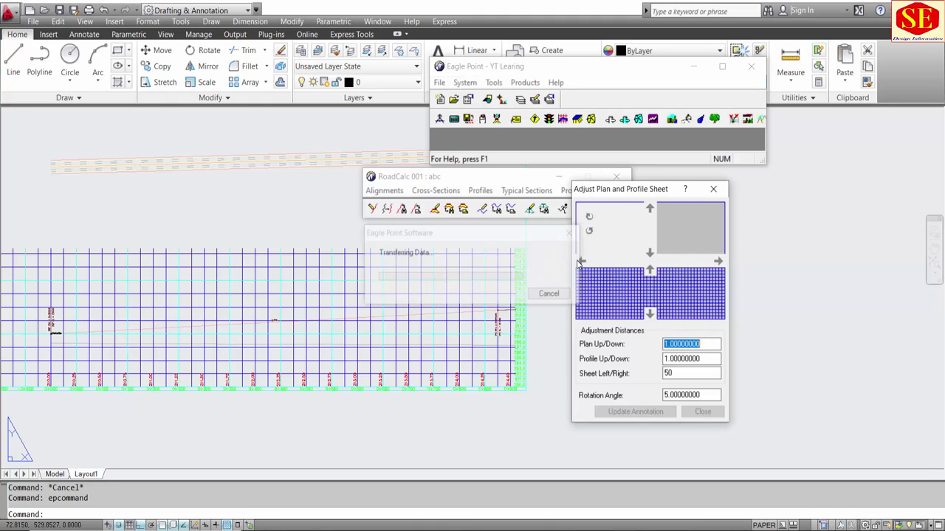
click(650, 270)
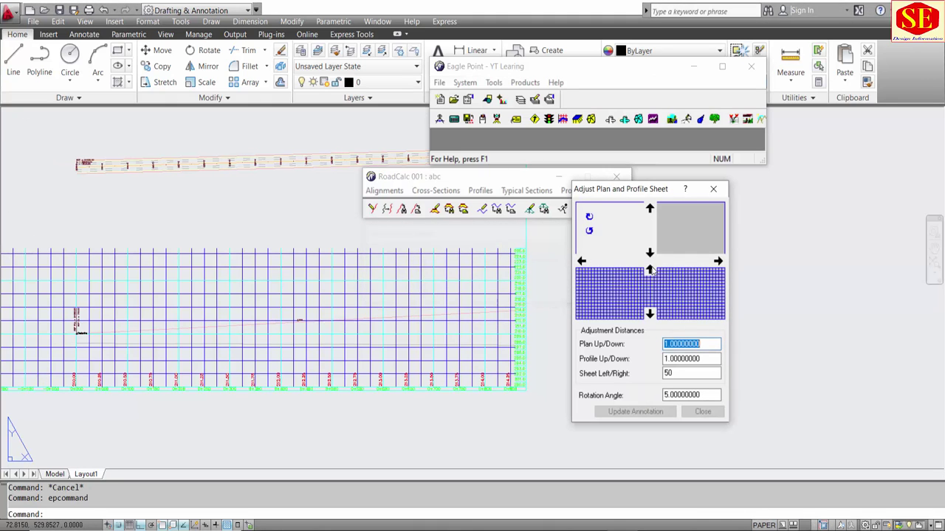
Step: Nudge the profile up twice, down once, then back up
click(650, 270)
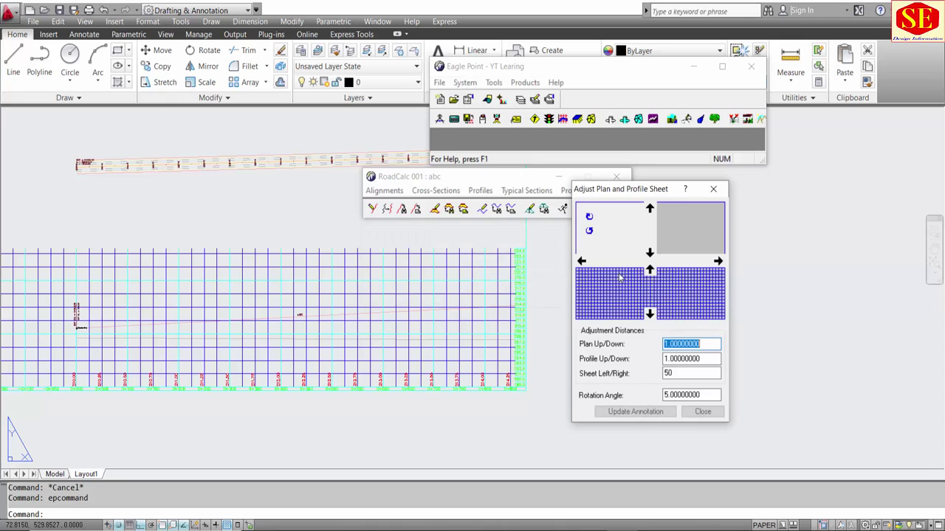
click(650, 271)
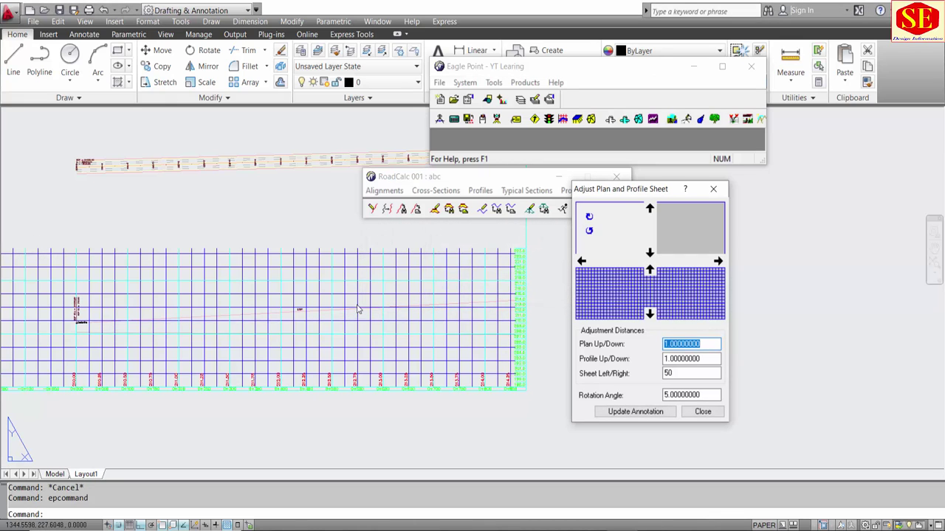
click(650, 314)
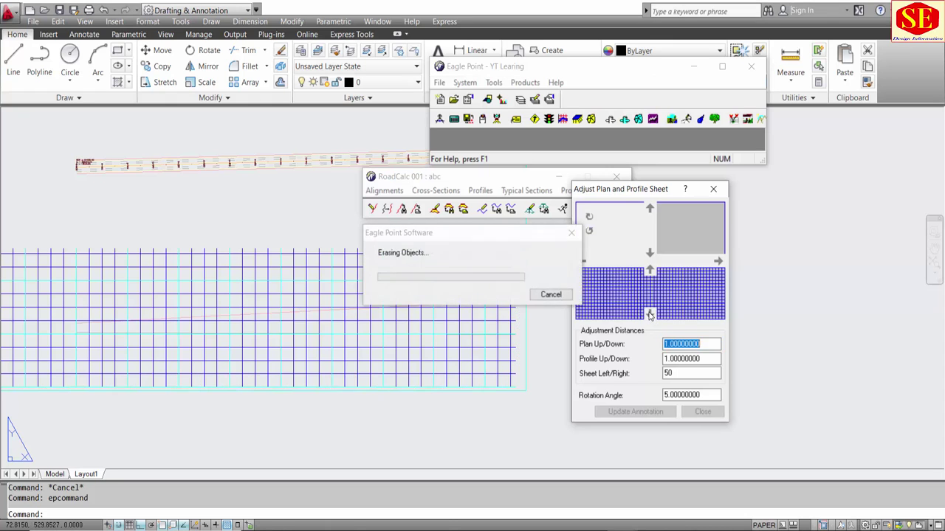
click(651, 271)
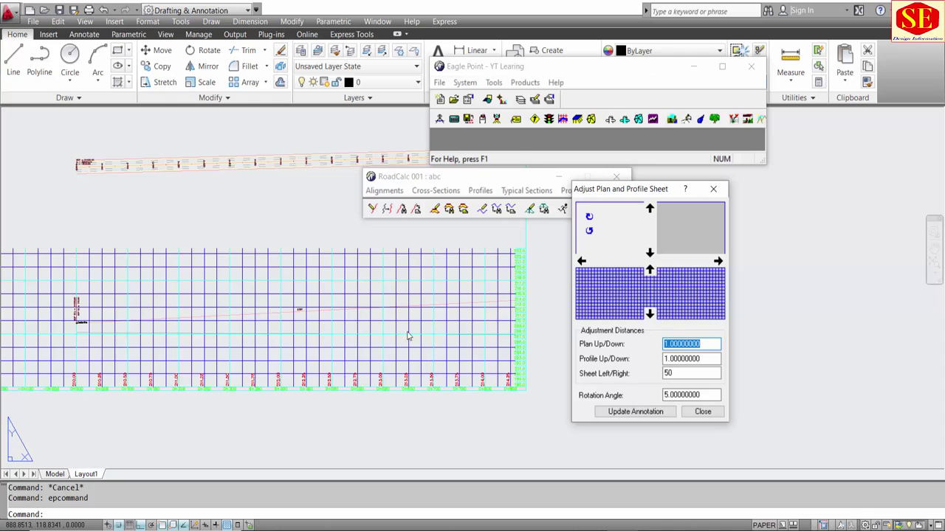
Step: Rotate the plan strip in 5-degree steps, then bring it back to nearly level
scroll(407, 331, down, 2)
mouse_move(379, 280)
middle_down()
mouse_move(332, 300)
mouse_move(323, 317)
middle_up()
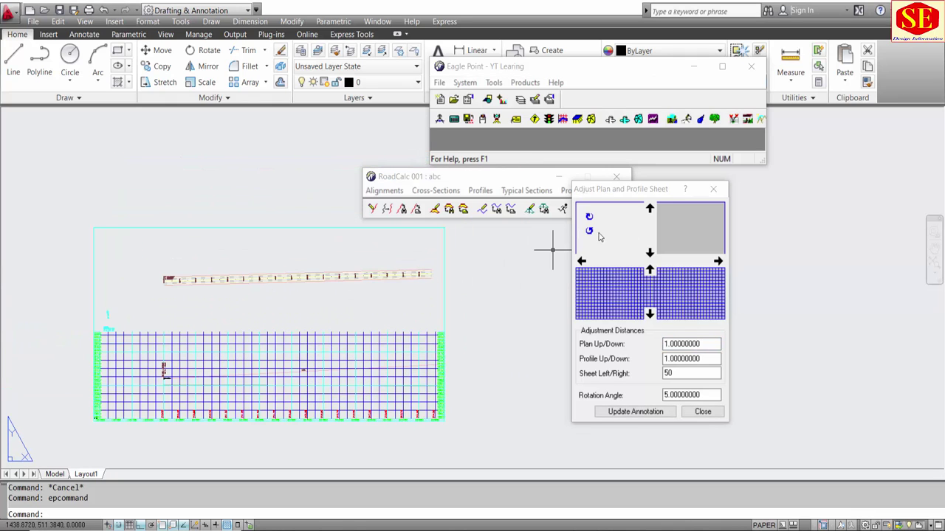
click(589, 232)
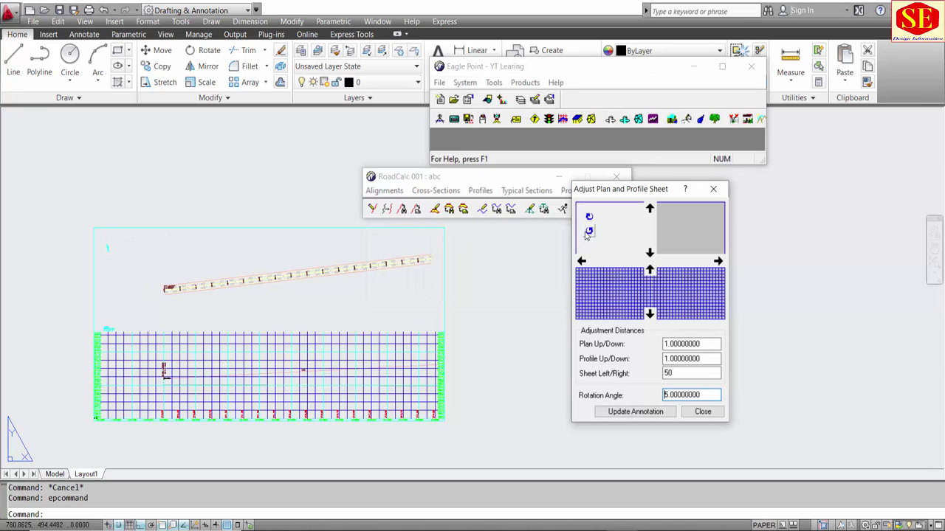
click(588, 231)
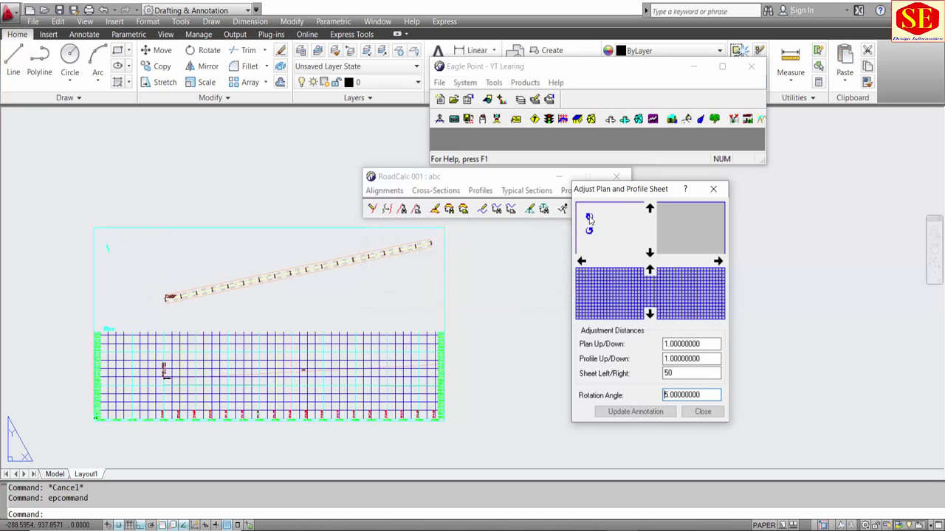
click(588, 218)
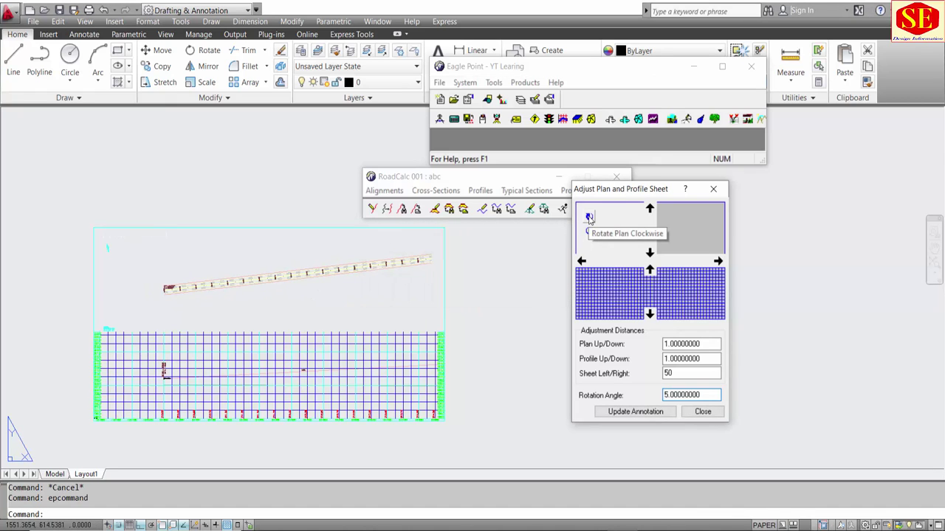
click(588, 218)
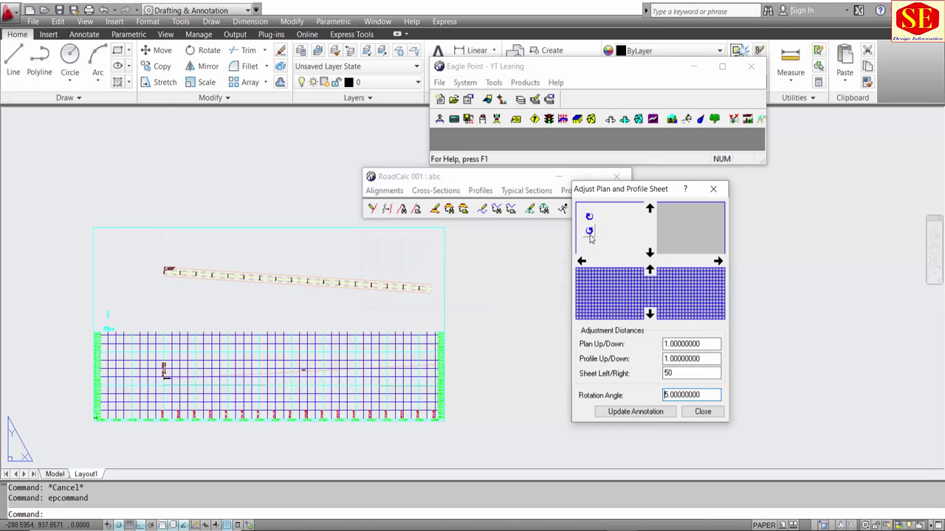
click(589, 232)
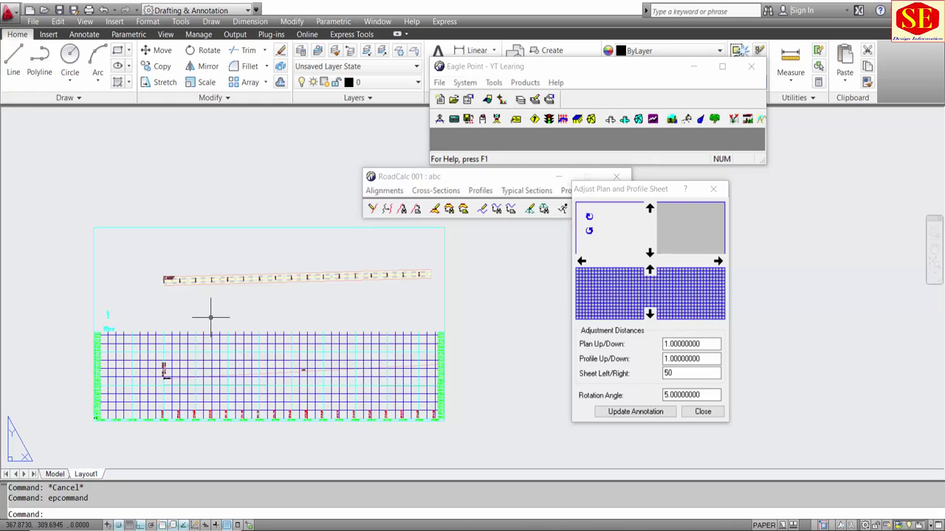
Step: Review the repositioned sheet, close the Adjust Plan and Profile Sheet tool, and bring up road output options
scroll(204, 391, up, 4)
scroll(158, 394, down, 3)
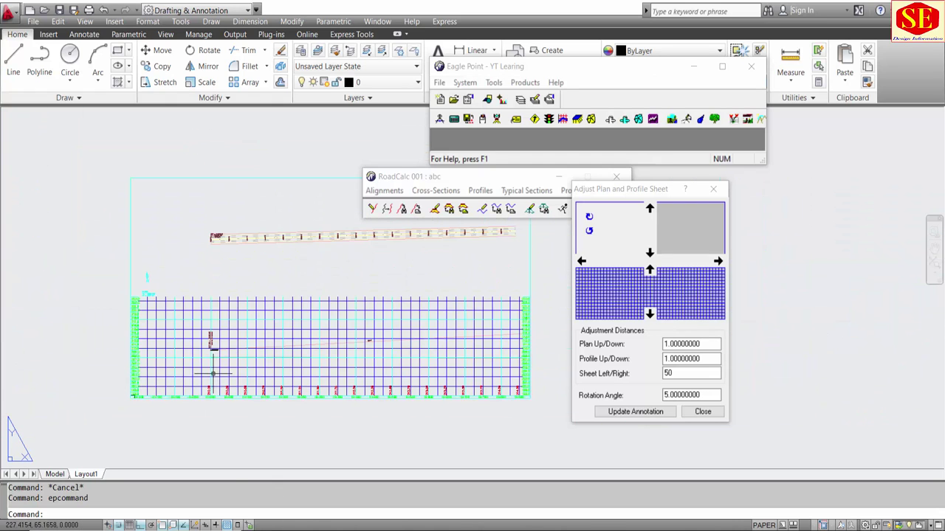
scroll(324, 380, up, 3)
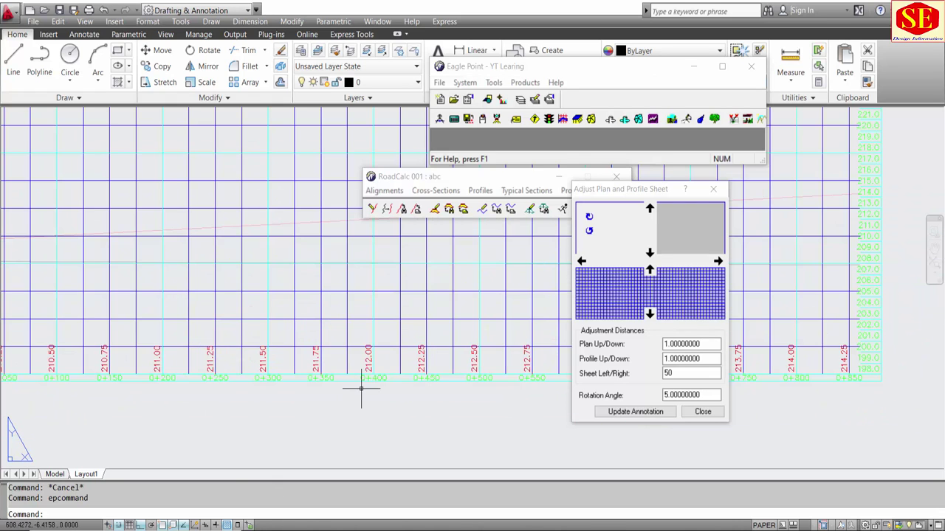
scroll(295, 392, up, 1)
scroll(329, 354, up, 2)
scroll(329, 354, up, 2)
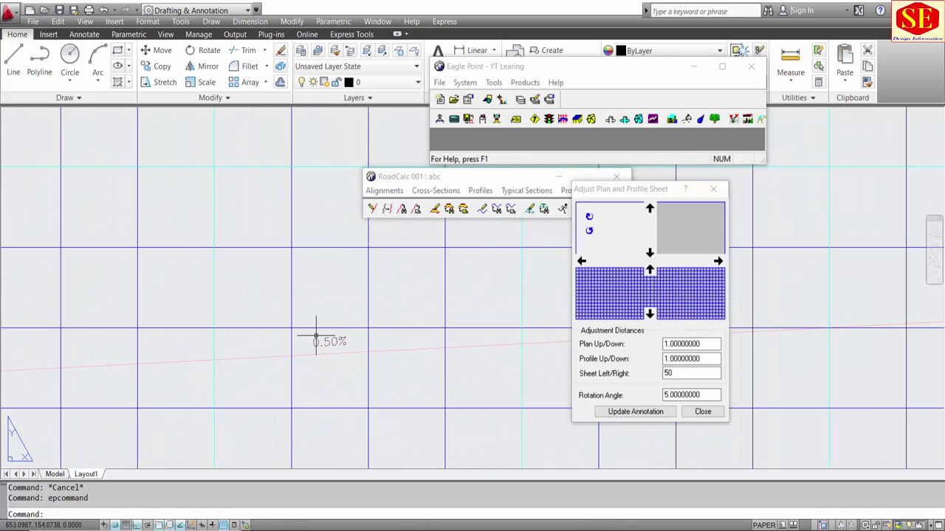
scroll(327, 335, down, 4)
scroll(211, 334, down, 1)
scroll(369, 327, down, 1)
scroll(332, 302, down, 2)
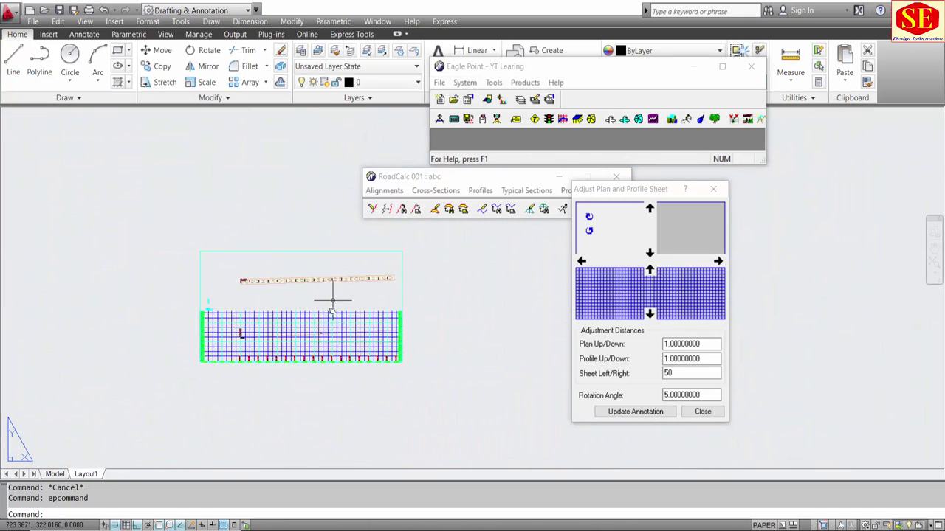
scroll(331, 310, up, 1)
scroll(310, 321, up, 2)
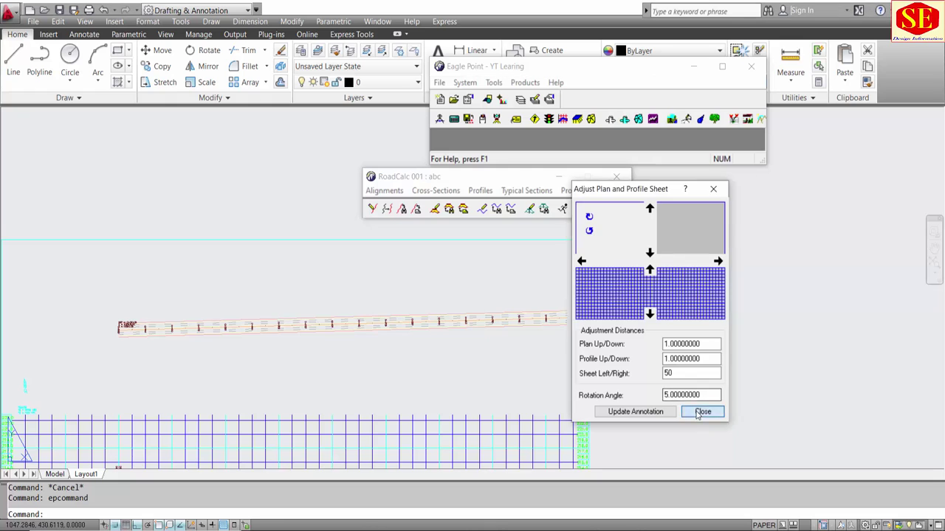
click(702, 411)
click(605, 191)
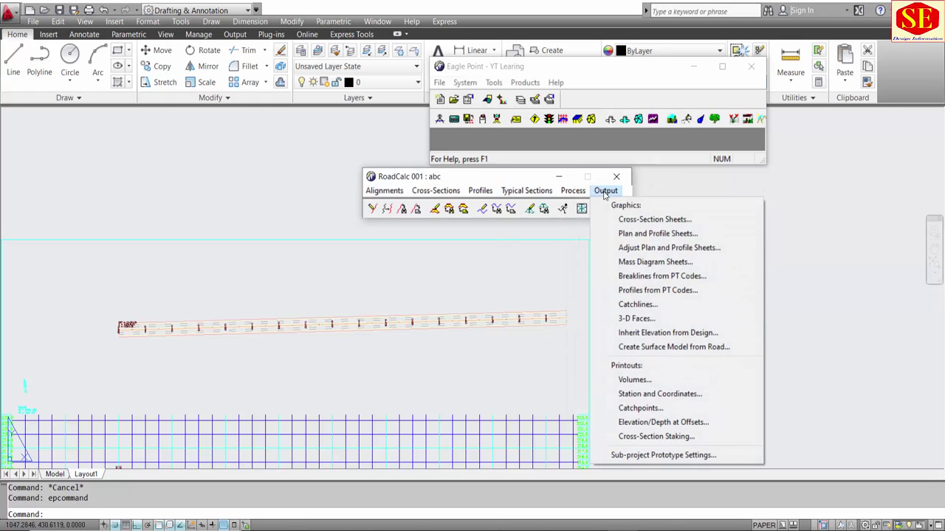
Step: Bring up the Plan and Profile Sheets list with CAD Settings as the format
click(624, 234)
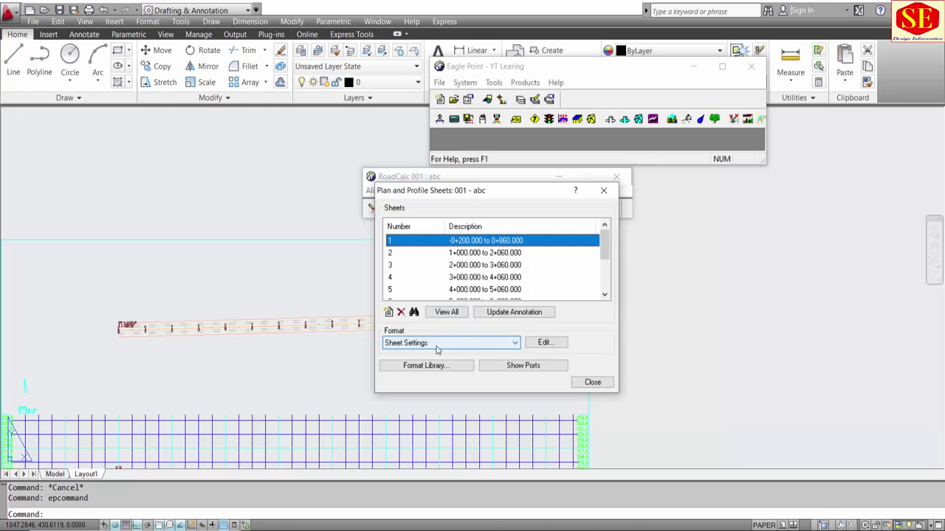
click(513, 344)
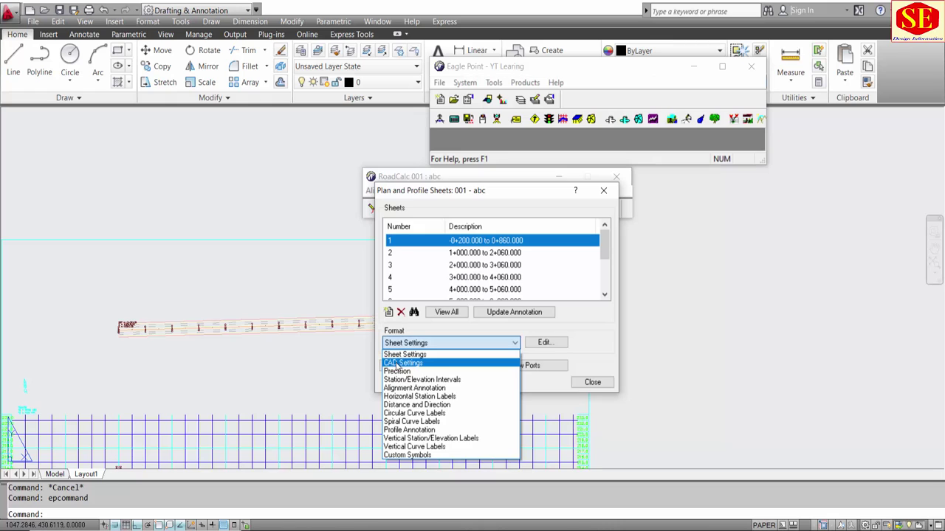
click(397, 364)
Step: In the CAD settings editor, colour TANGENTS & RADII 7-White and NORTH ARROW 5-Blue
click(545, 344)
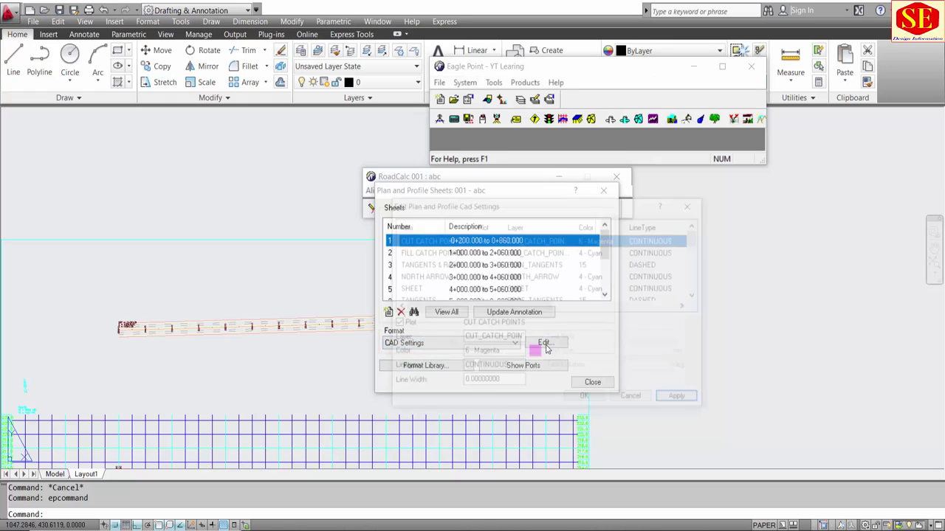
click(417, 253)
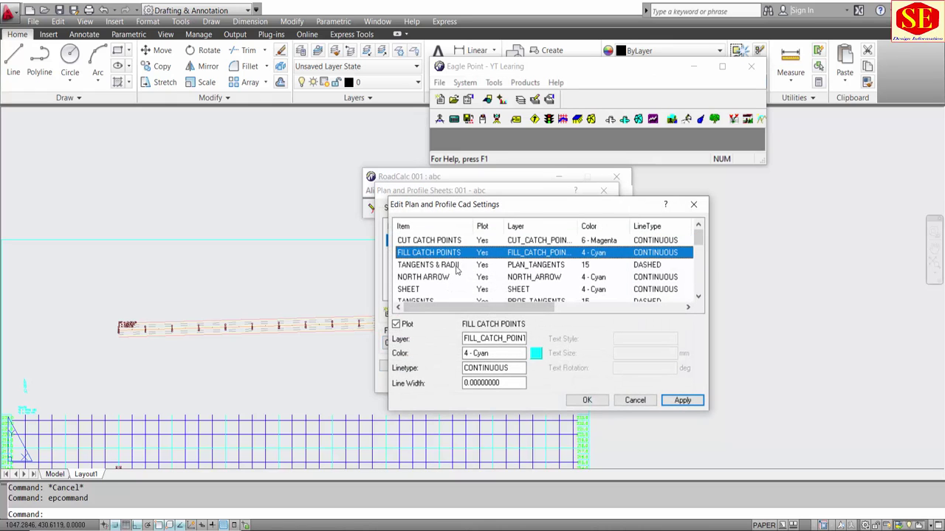
click(450, 267)
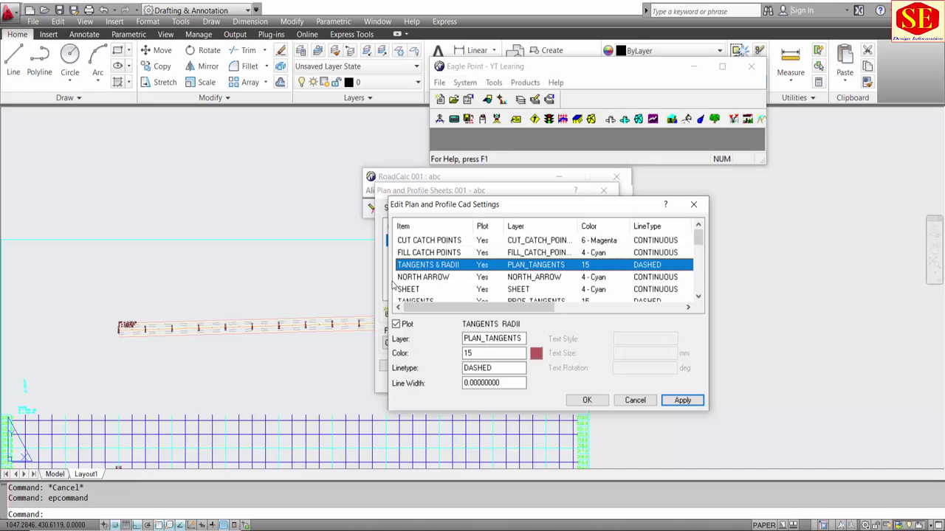
click(537, 354)
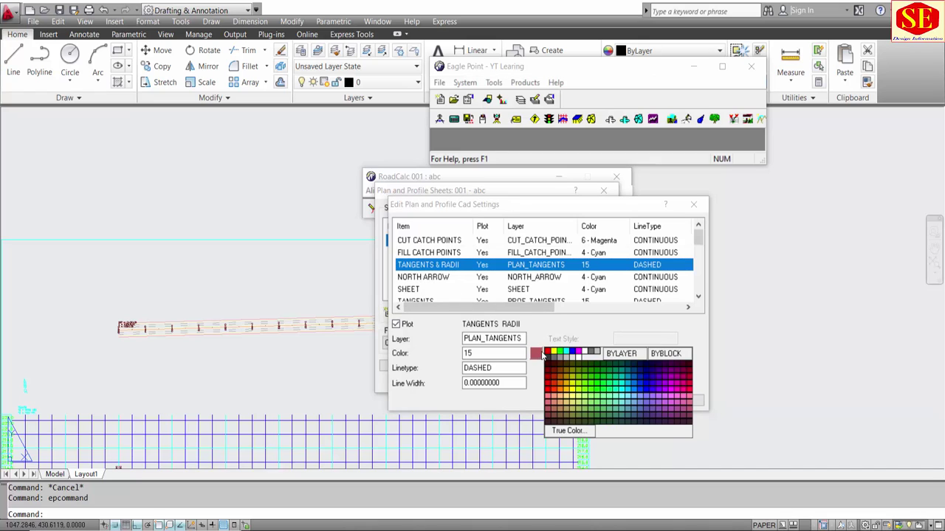
click(583, 353)
click(422, 278)
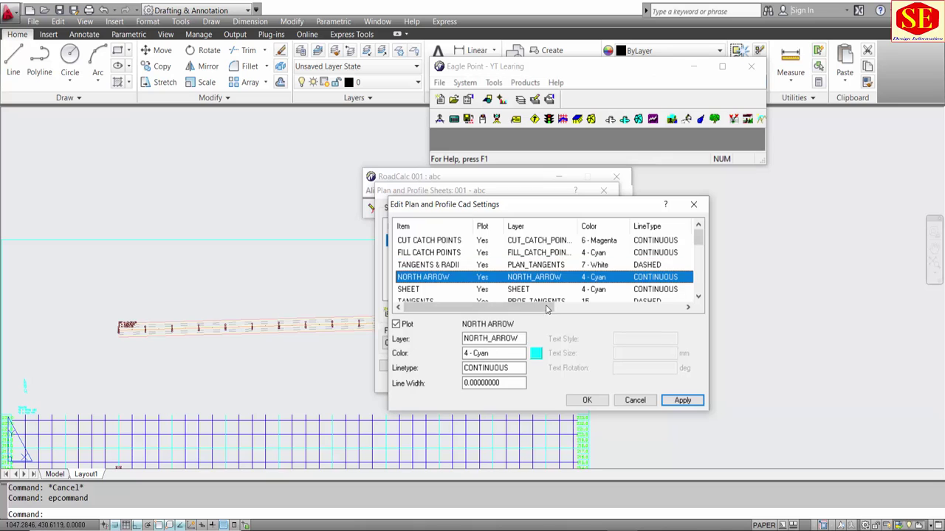
click(536, 354)
click(572, 355)
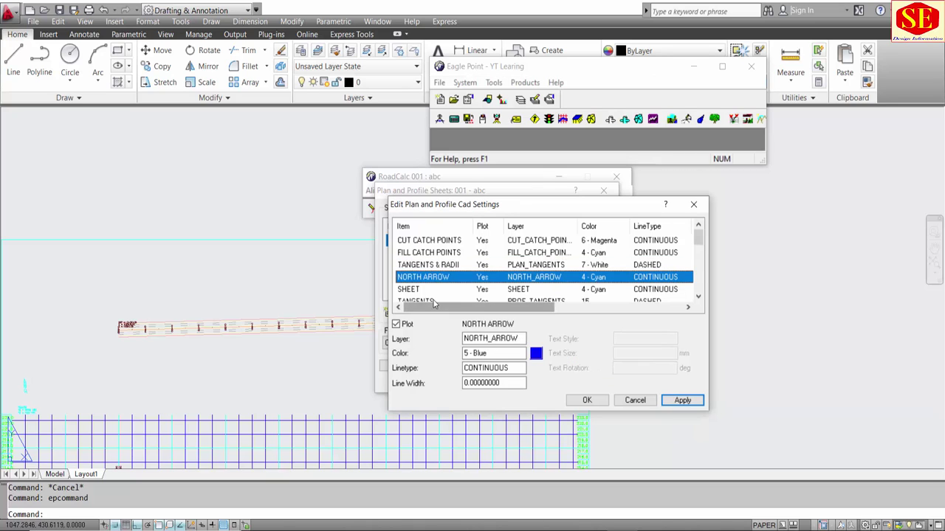
Step: Colour the profile HEAVY GRID LINES 6-Magenta
click(408, 292)
scroll(506, 275, down, 1)
click(418, 266)
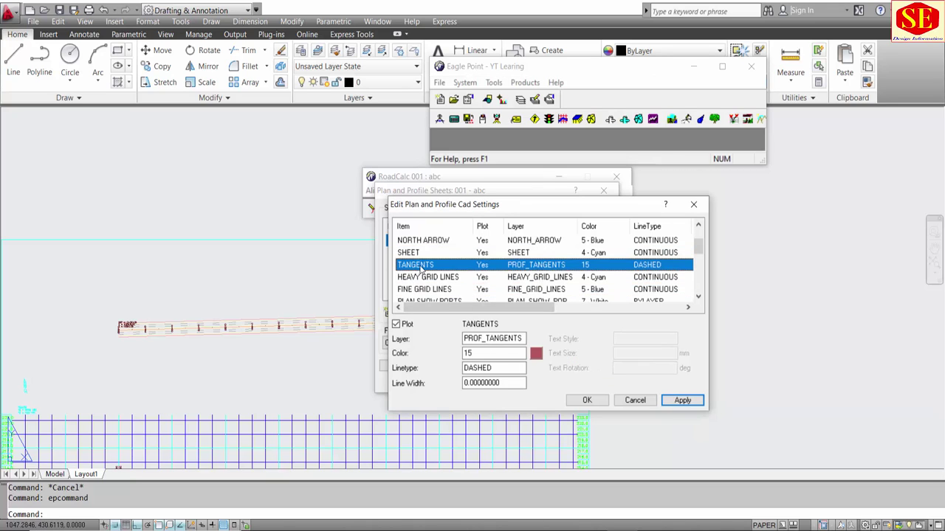
click(437, 278)
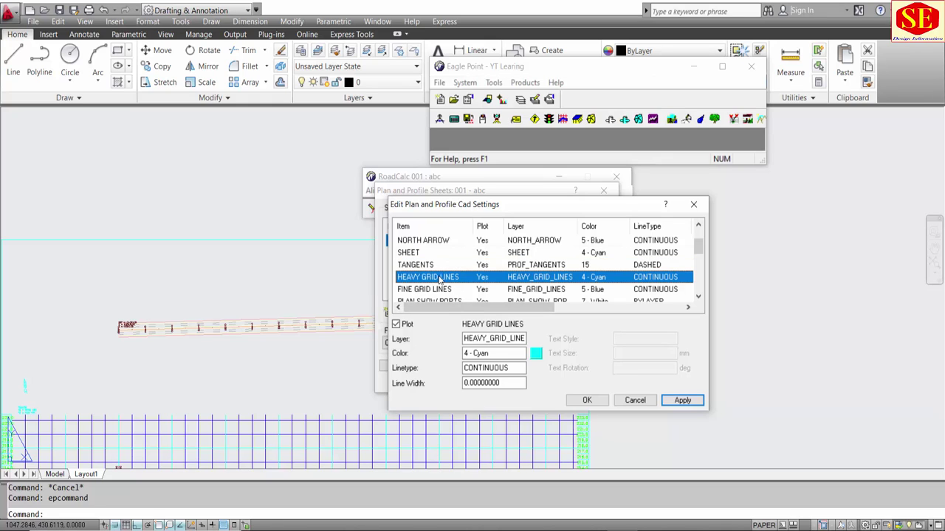
click(536, 353)
click(586, 355)
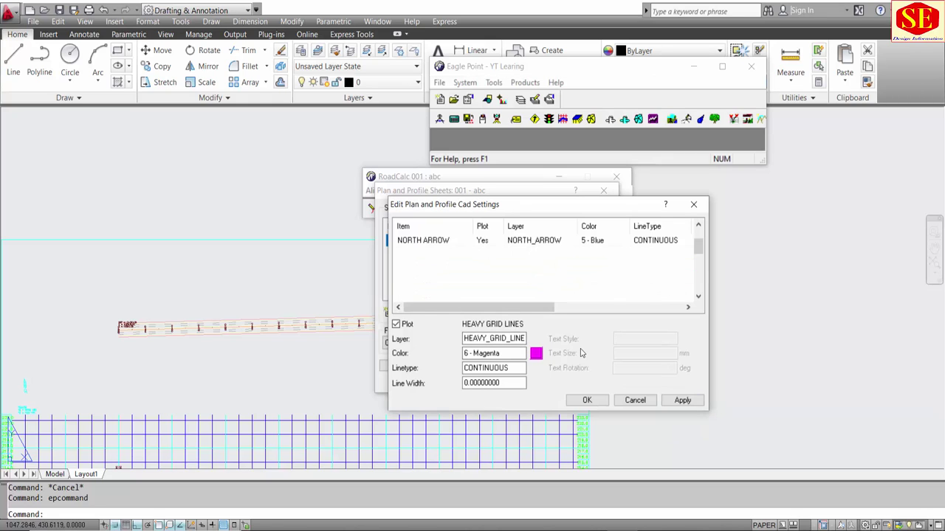
click(456, 292)
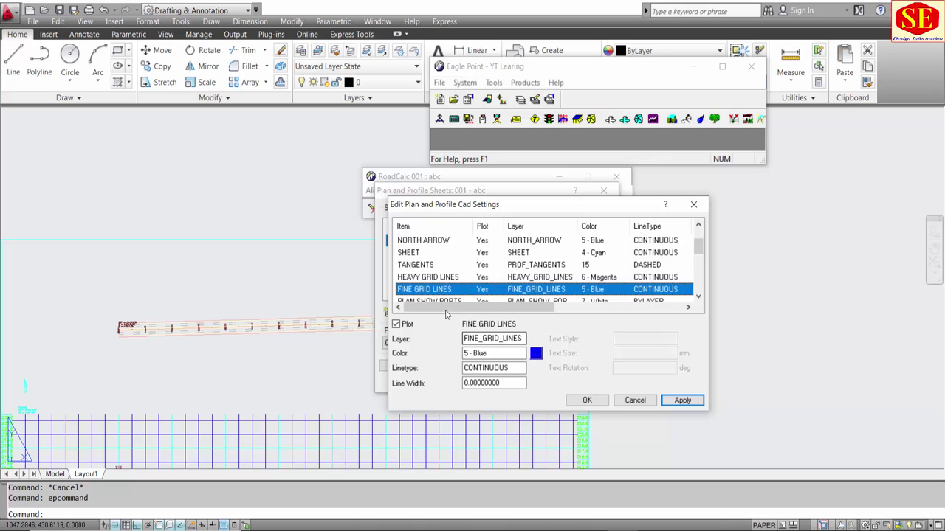
click(484, 299)
click(425, 277)
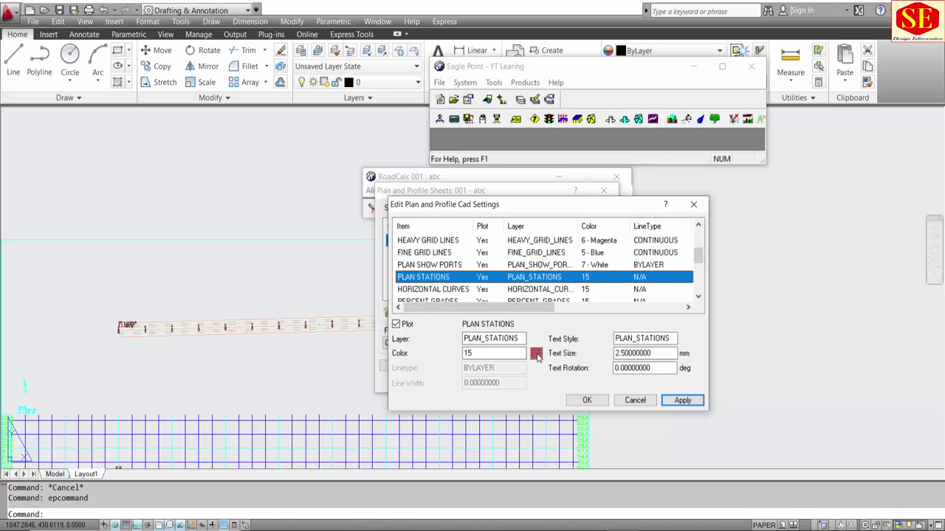
Step: Make PLAN STATIONS labels white with text size 4
scroll(248, 332, up, 5)
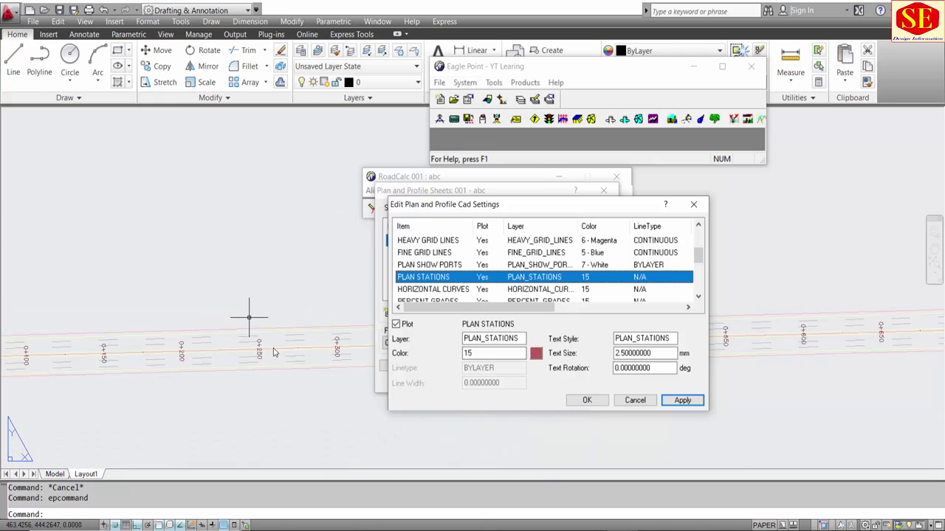
click(538, 358)
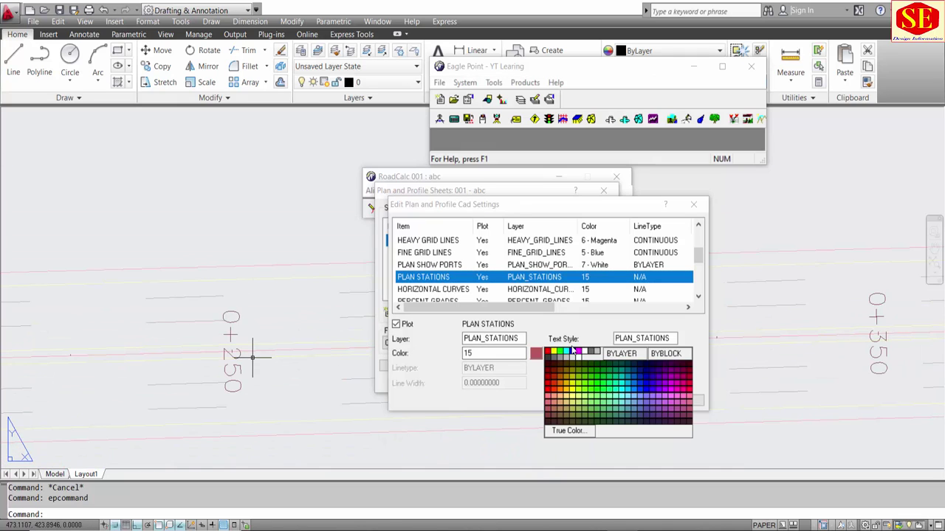
click(583, 353)
click(655, 353)
drag(656, 353, 484, 355)
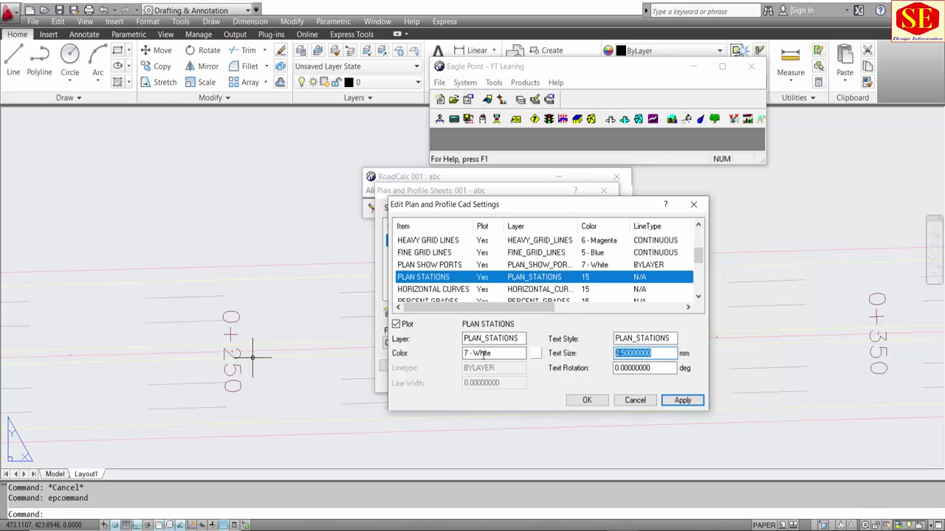
text(4)
click(623, 368)
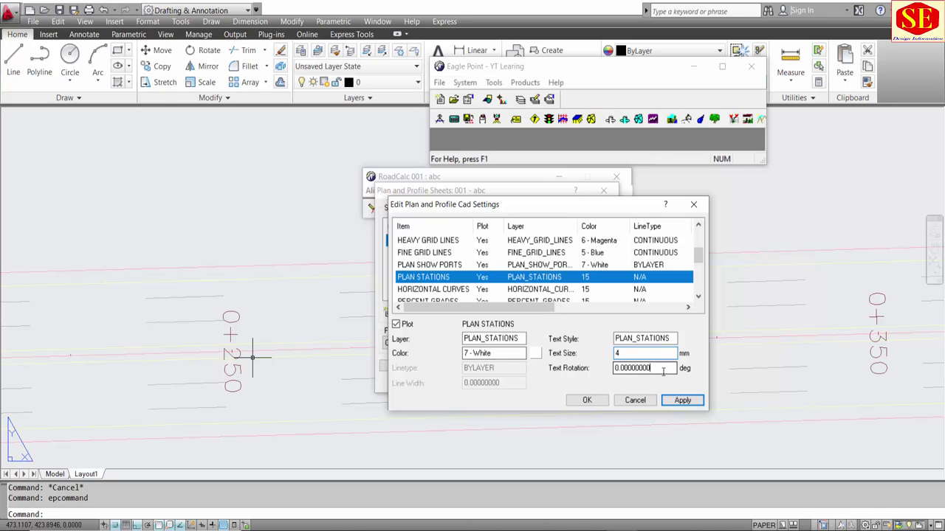
Step: Make HORIZONTAL CURVES labels white with text size 5
click(450, 292)
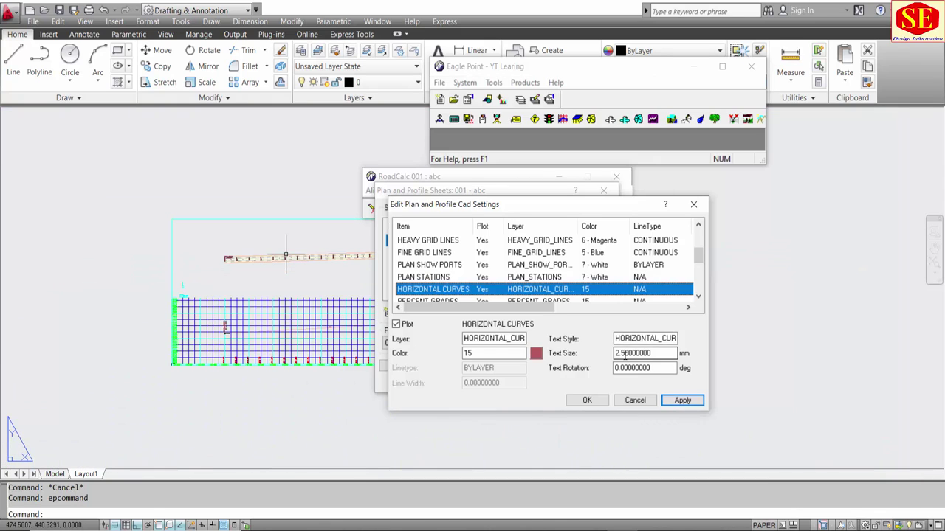
double_click(660, 353)
text(5)
click(537, 354)
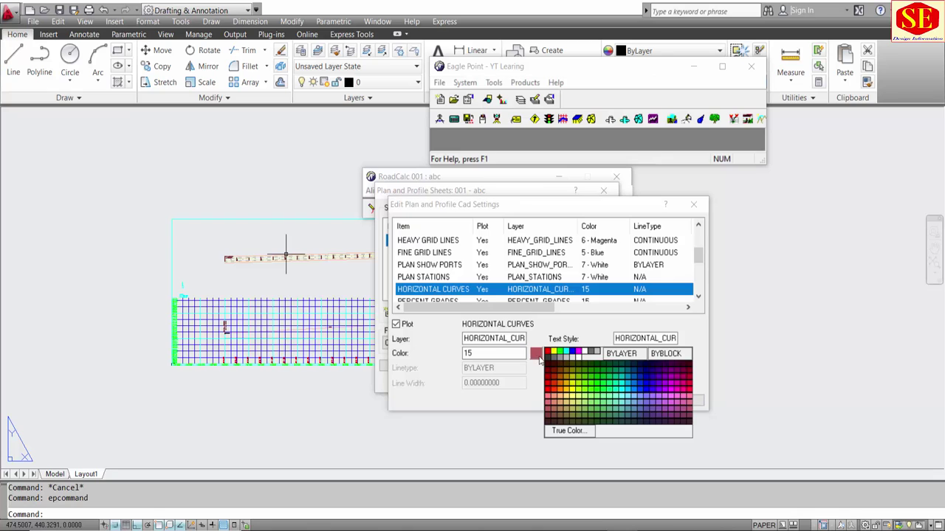
click(588, 353)
Step: Make PERCENT GRADES labels blue with text size 3
click(454, 301)
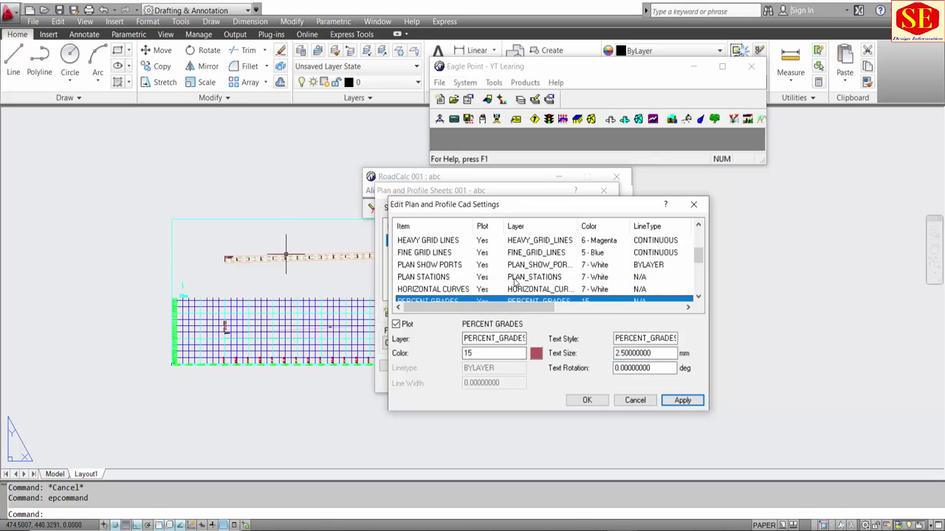
scroll(400, 294, up, 1)
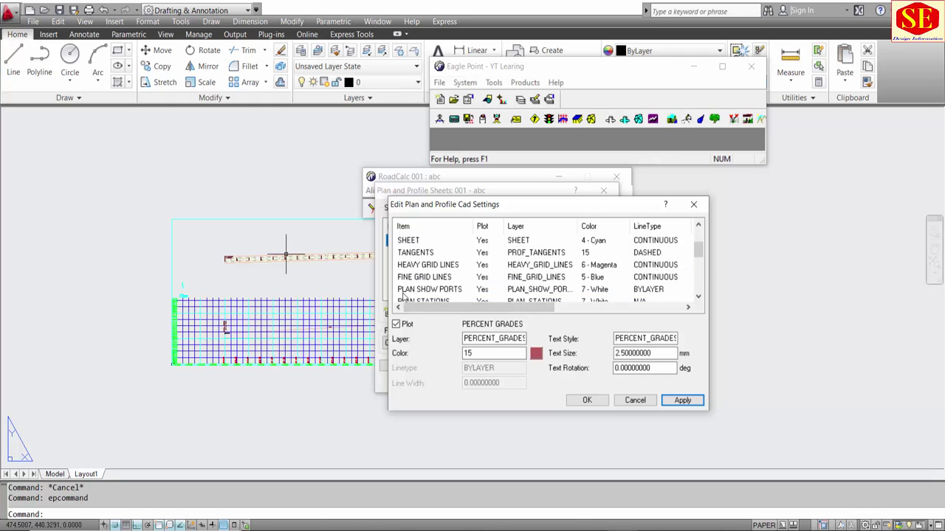
scroll(431, 284, down, 1)
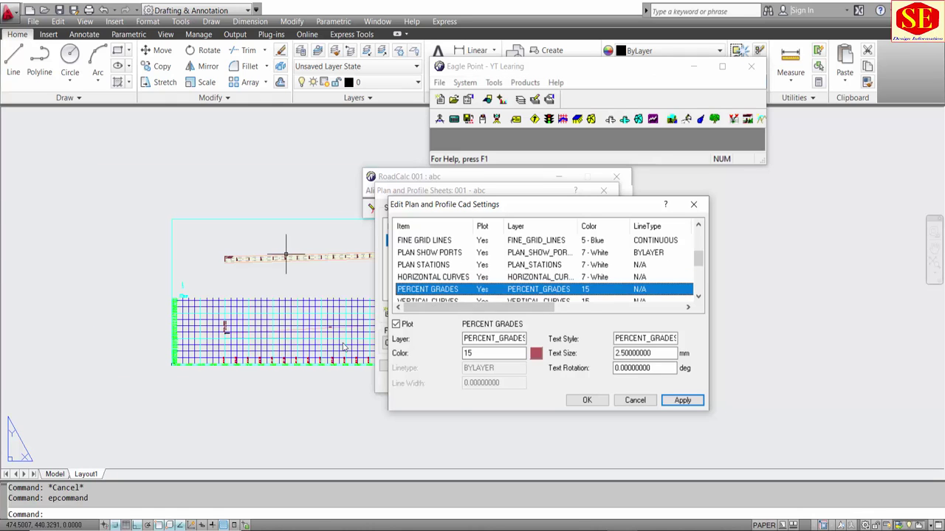
scroll(340, 343, up, 2)
scroll(303, 302, up, 5)
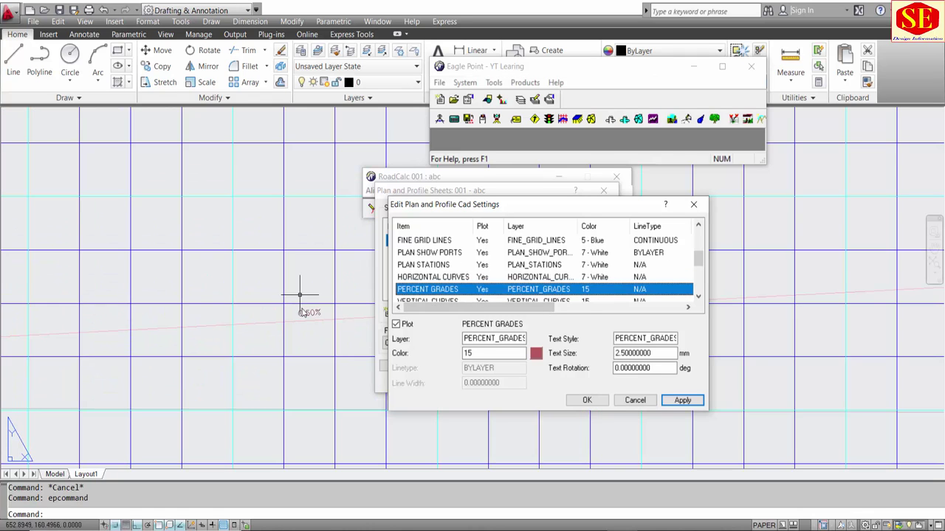
double_click(632, 353)
text(3.5)
click(535, 354)
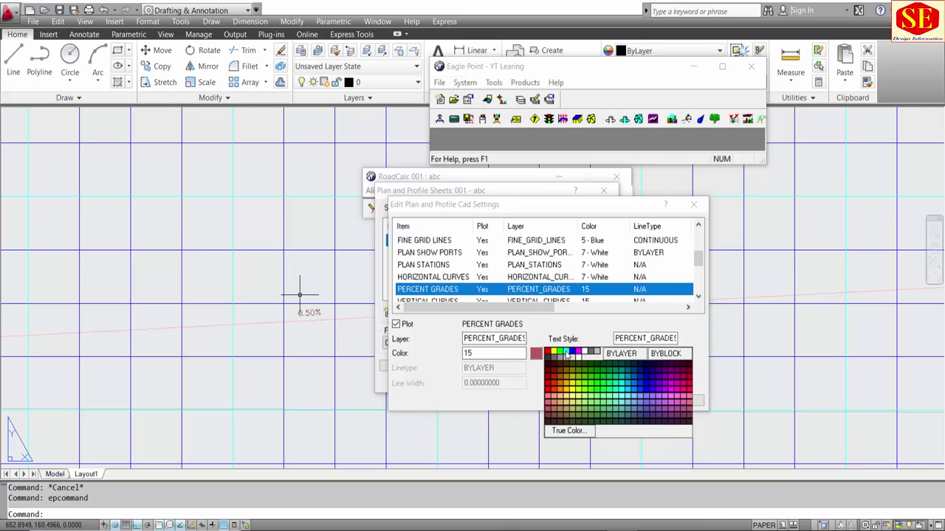
click(568, 353)
Step: Make VERTICAL CURVES labels white with text size 4
click(465, 299)
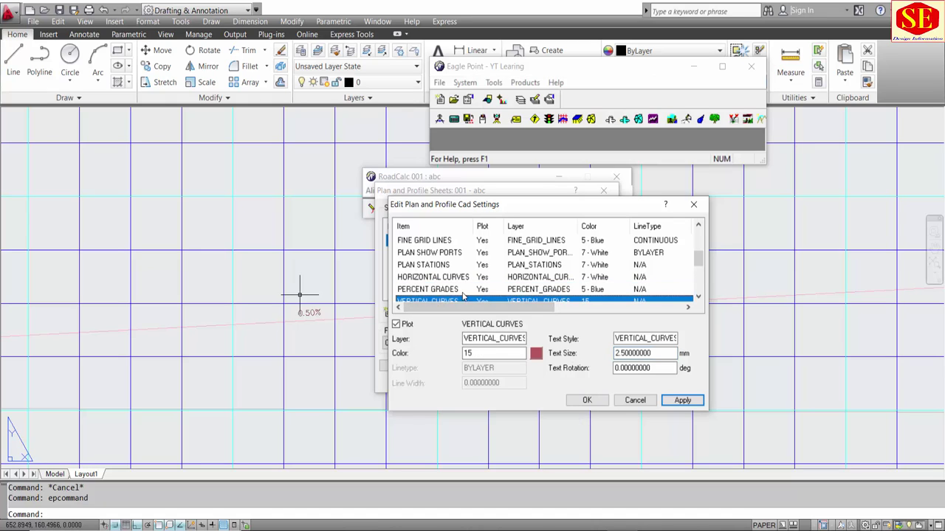
scroll(465, 294, down, 1)
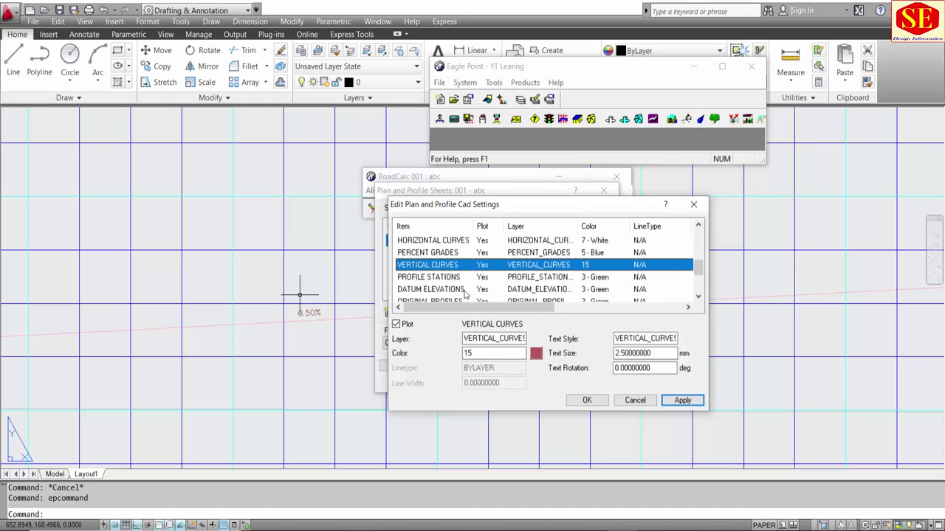
click(539, 355)
click(586, 353)
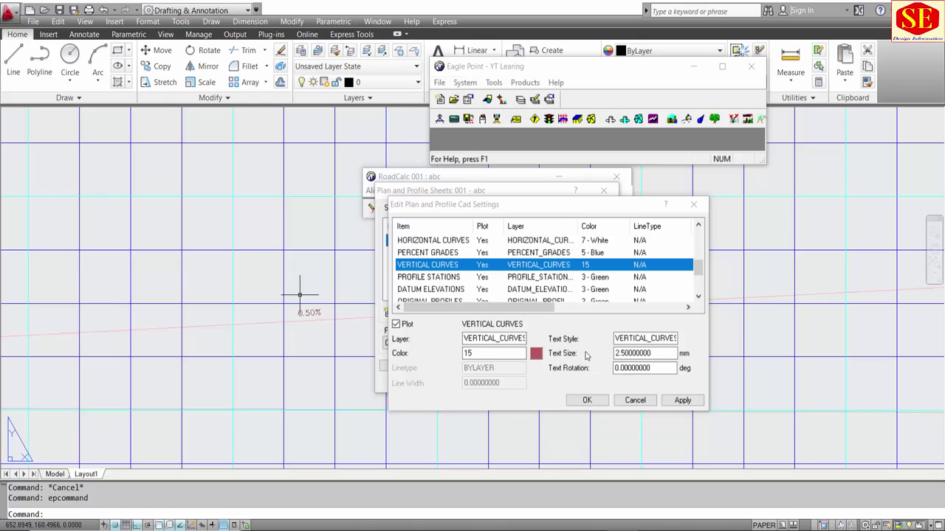
text(4)
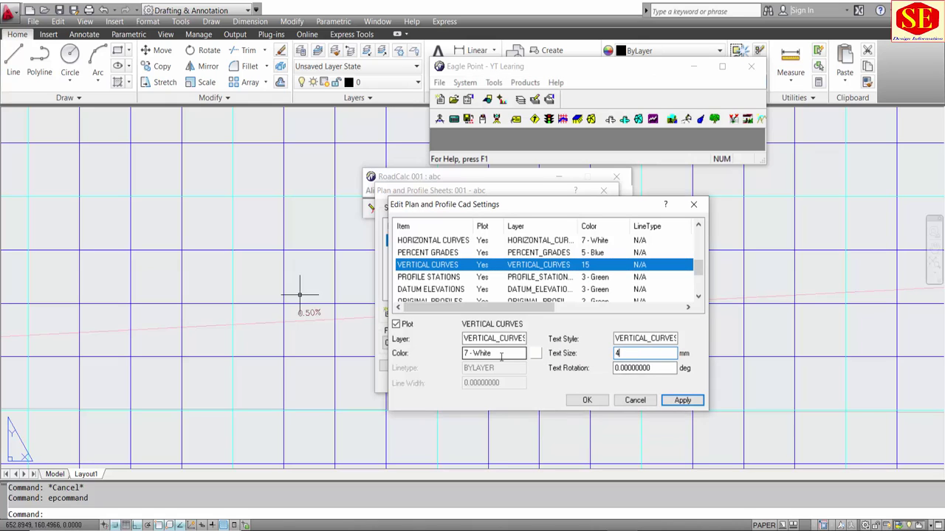
Step: Try other colours for PROFILE STATIONS labels, then keep them green
click(447, 279)
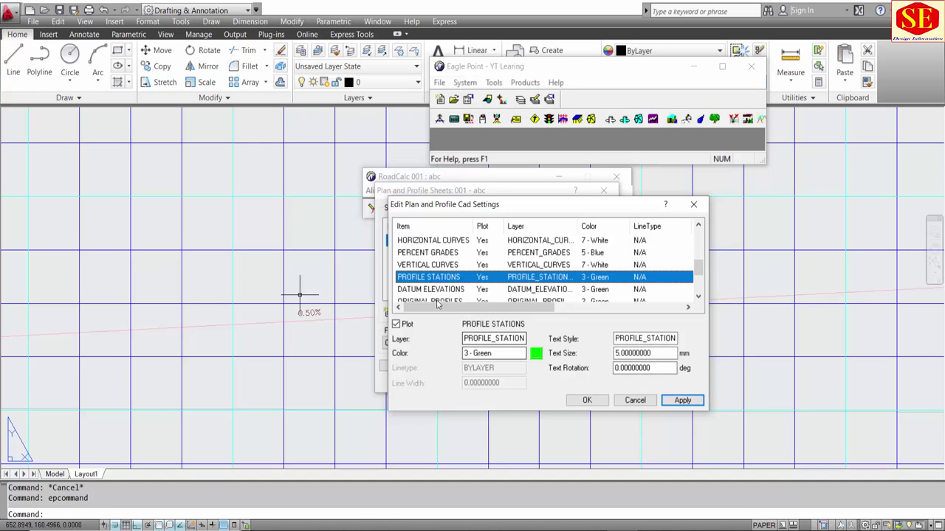
scroll(354, 259, down, 3)
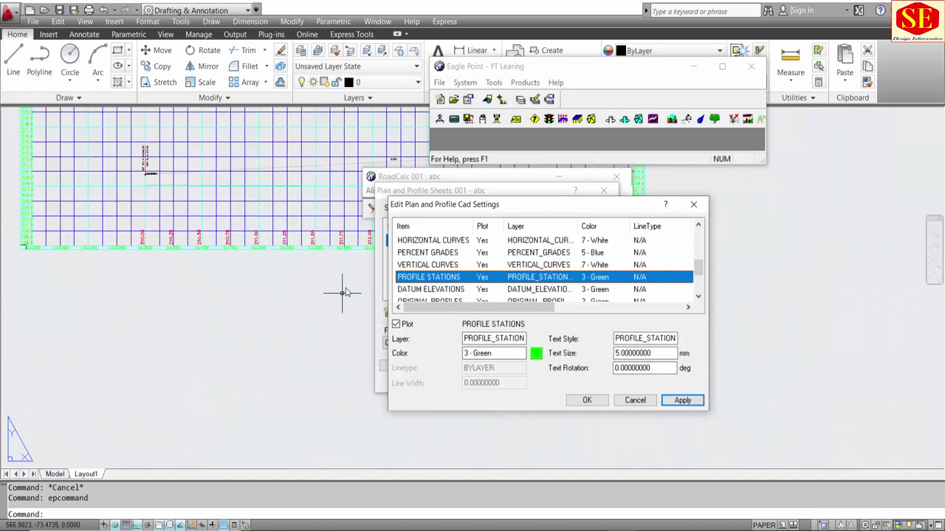
scroll(344, 291, up, 3)
scroll(340, 207, up, 2)
click(535, 354)
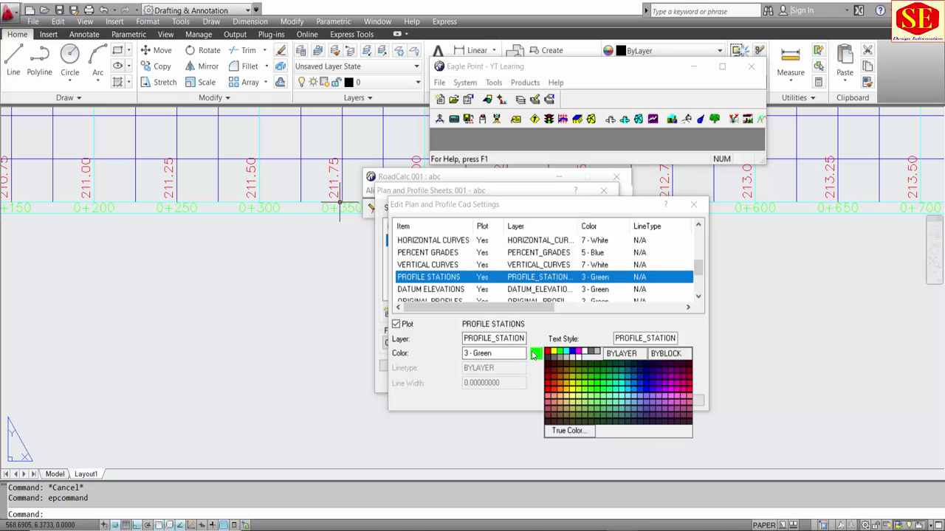
click(566, 352)
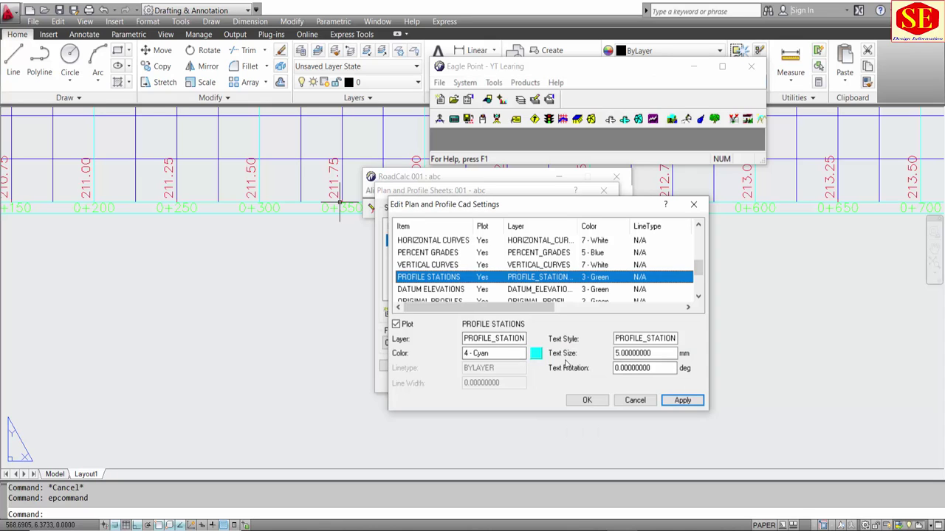
click(536, 355)
click(549, 352)
click(536, 355)
click(561, 353)
key(Tab)
key(Tab)
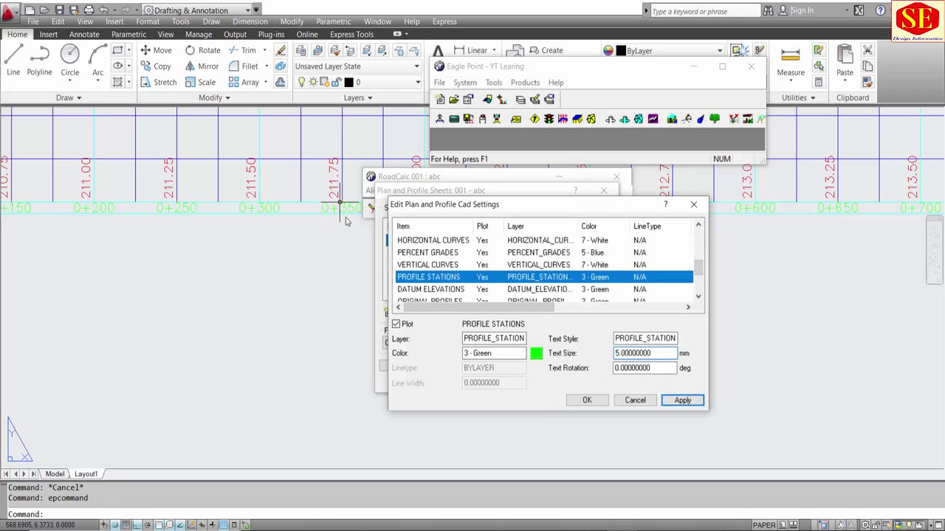
Step: Make DATUM ELEVATIONS labels white with text size 3
click(428, 289)
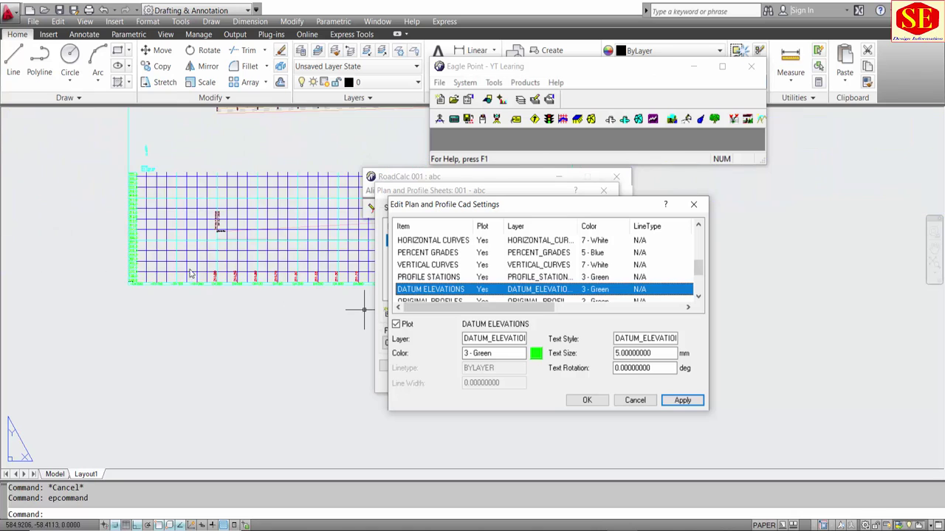
scroll(135, 237, up, 5)
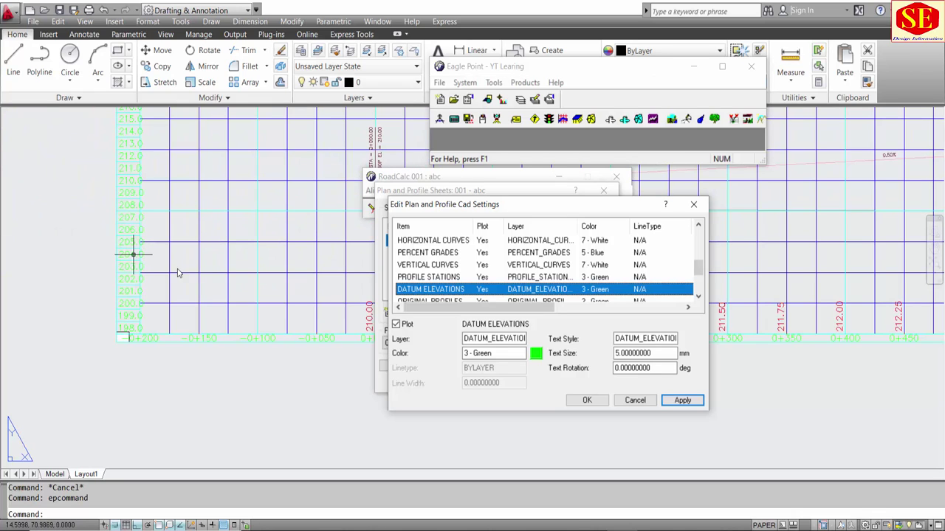
click(632, 353)
double_click(649, 353)
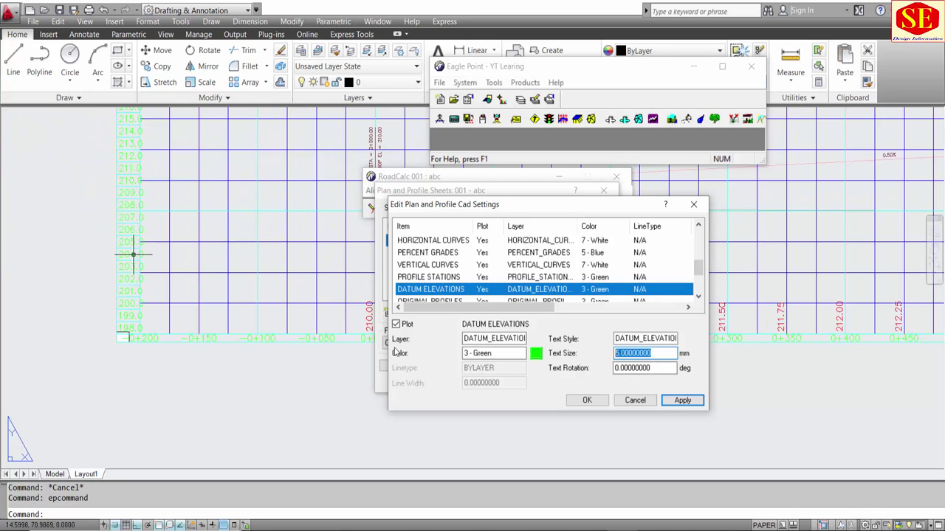
text(3)
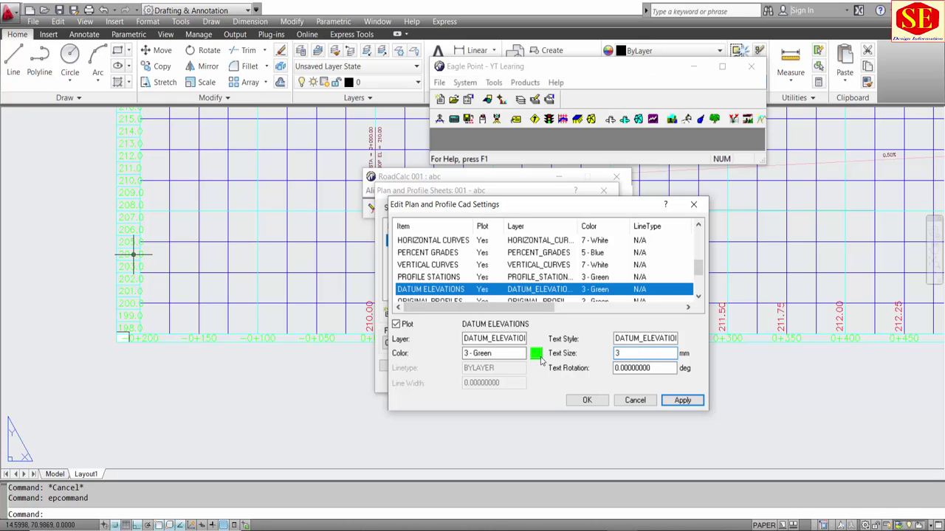
click(537, 354)
click(590, 356)
Step: Check the elevation label settings and make the SCALES text 7-White
scroll(428, 288, down, 1)
click(437, 266)
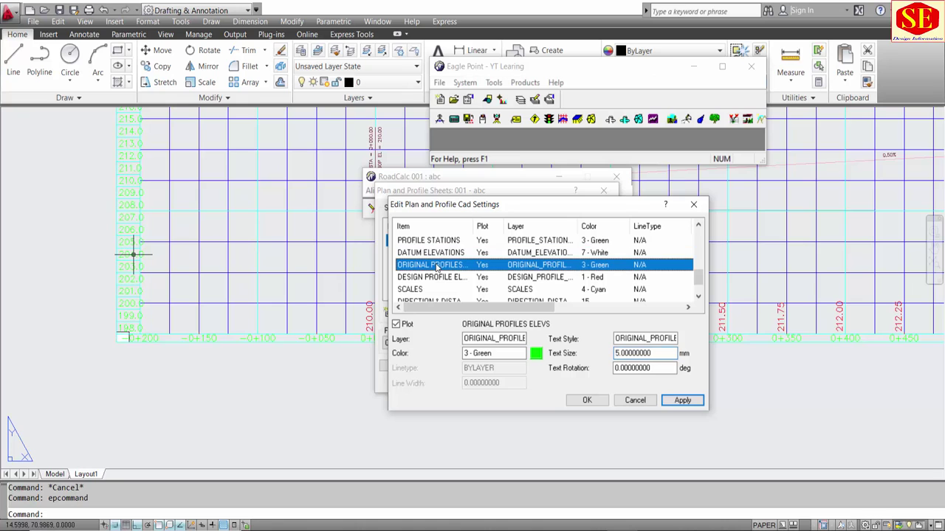
click(437, 279)
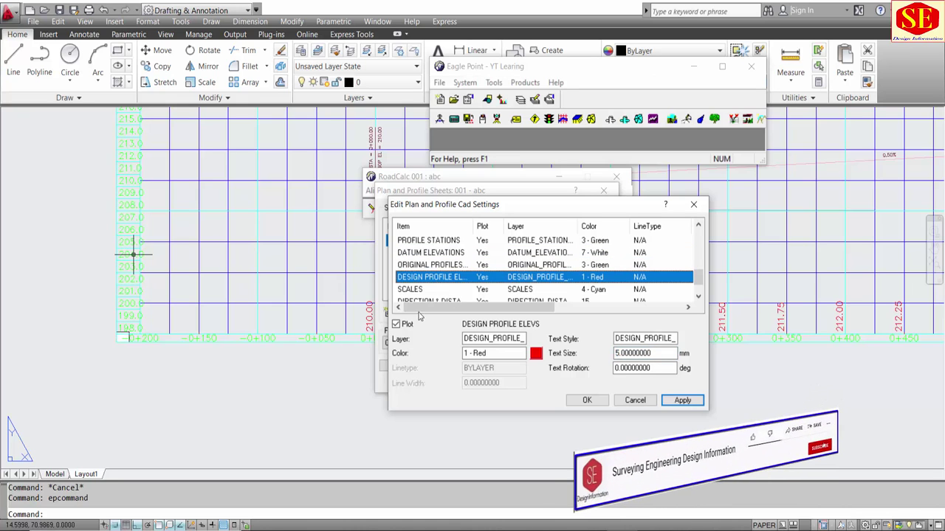
scroll(784, 317, up, 3)
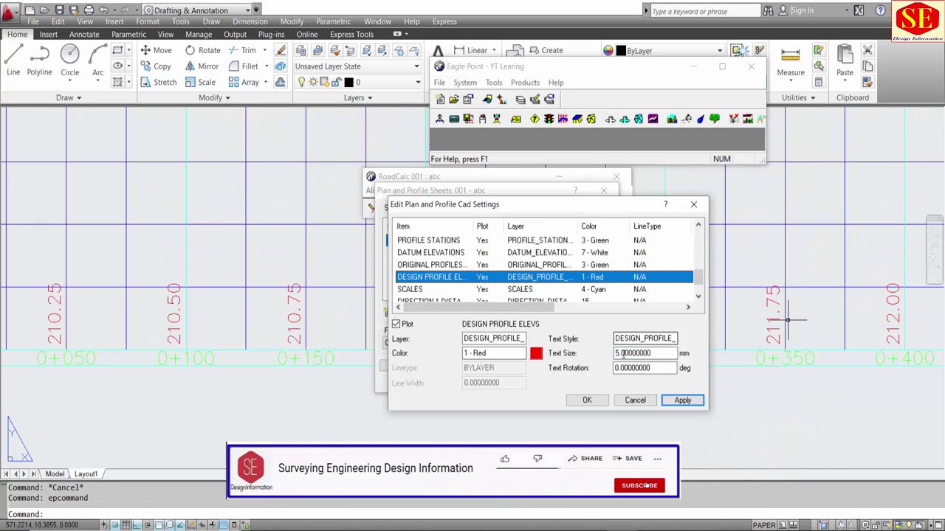
click(459, 290)
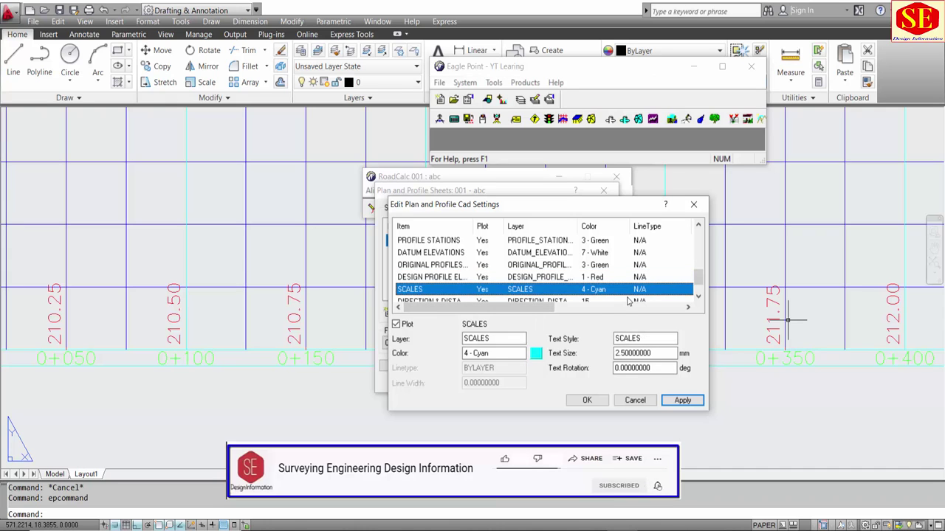
scroll(262, 358, down, 5)
scroll(143, 254, up, 5)
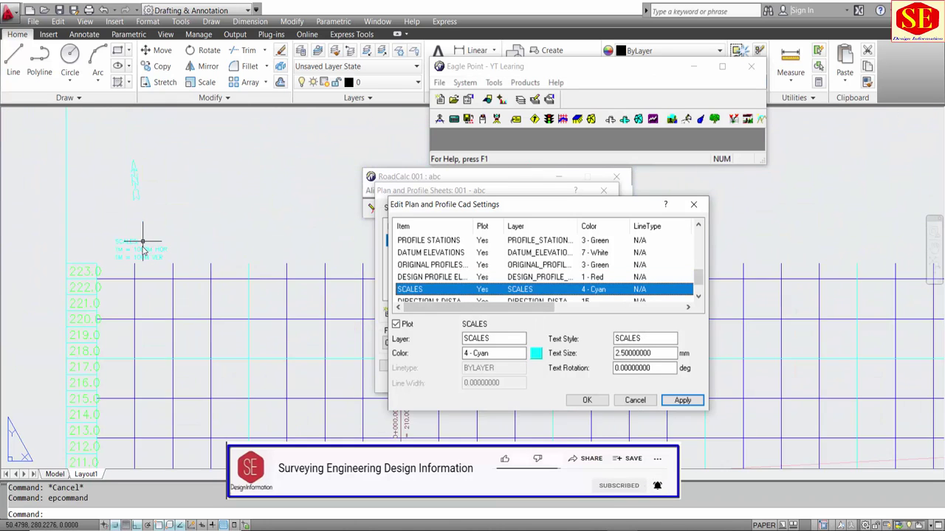
scroll(140, 251, up, 1)
scroll(189, 298, down, 3)
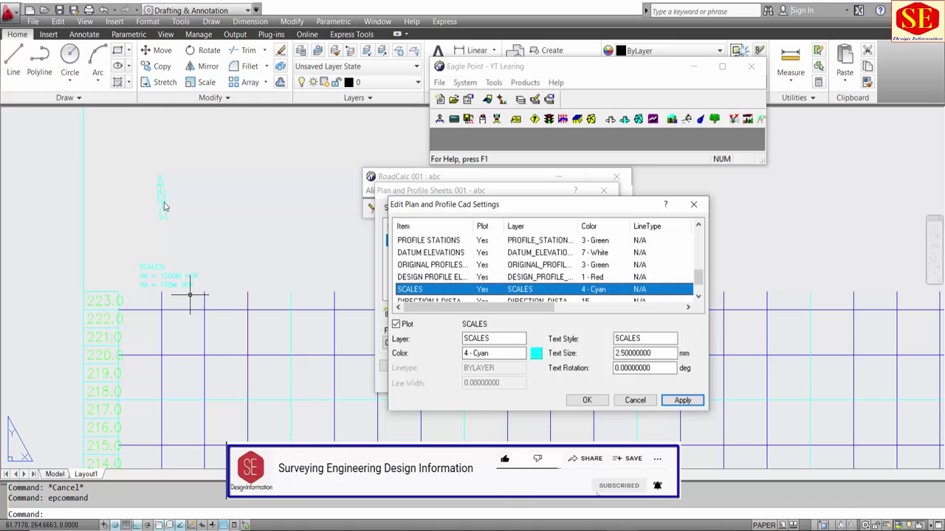
click(536, 353)
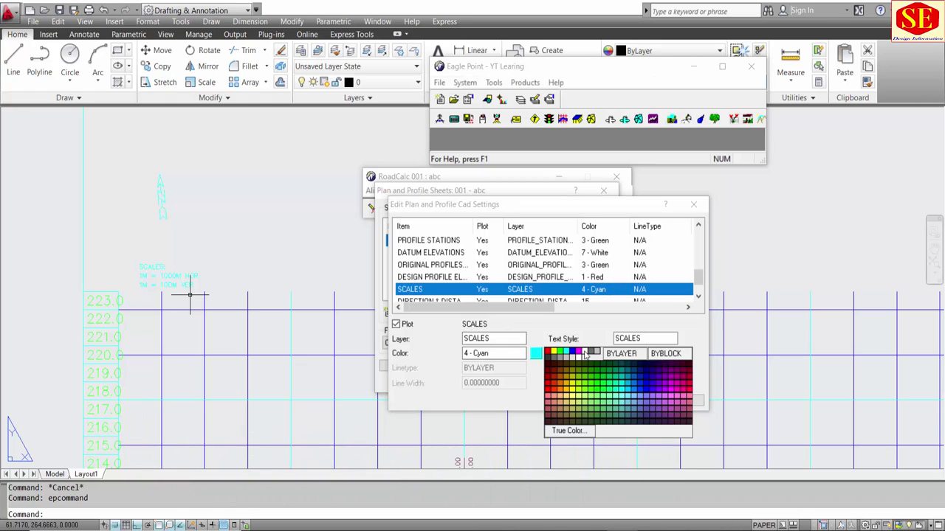
click(587, 356)
Step: Accept the CAD settings, then reopen them to review the direction, distance and surface label items
click(587, 400)
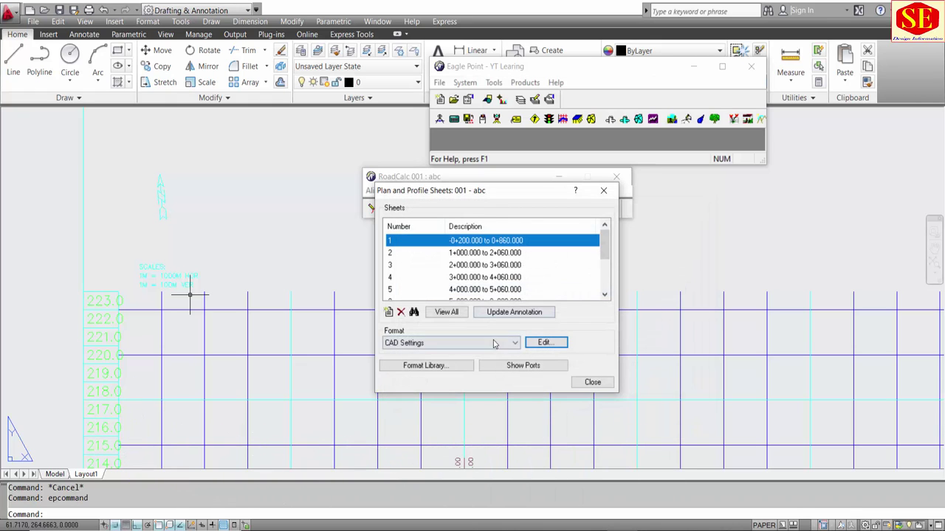
click(494, 344)
click(473, 362)
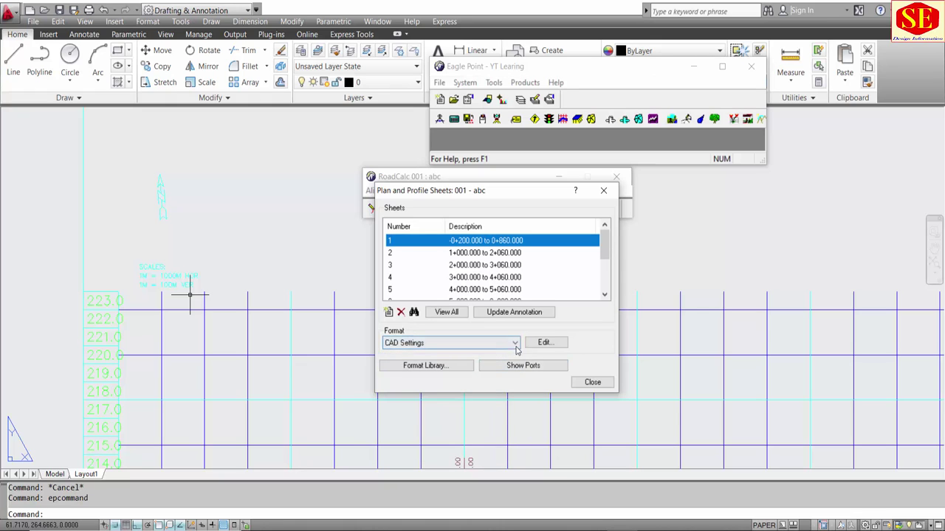
click(544, 343)
scroll(546, 299, down, 3)
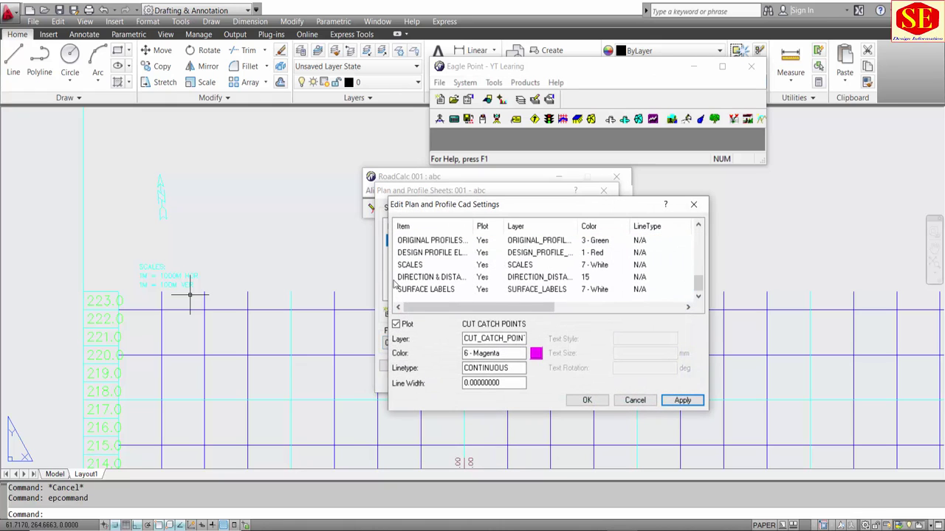
click(548, 279)
click(524, 291)
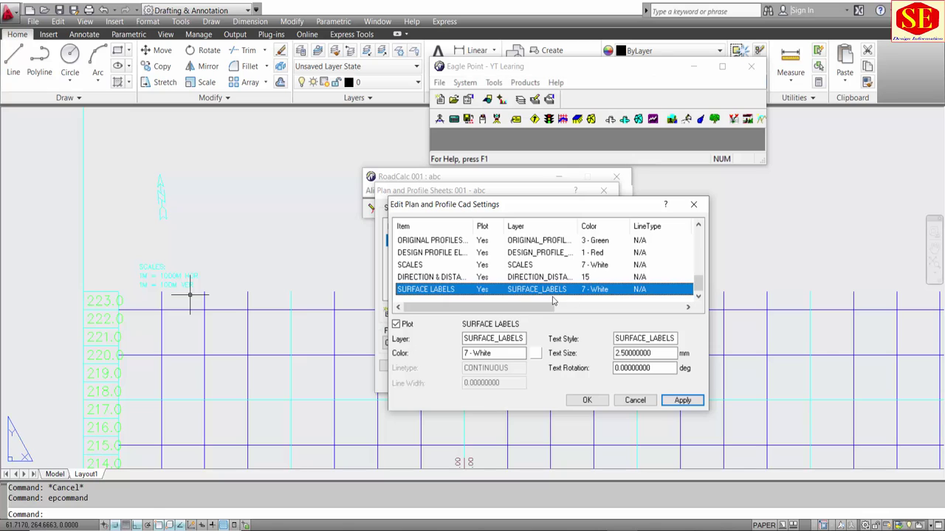
scroll(549, 285, up, 5)
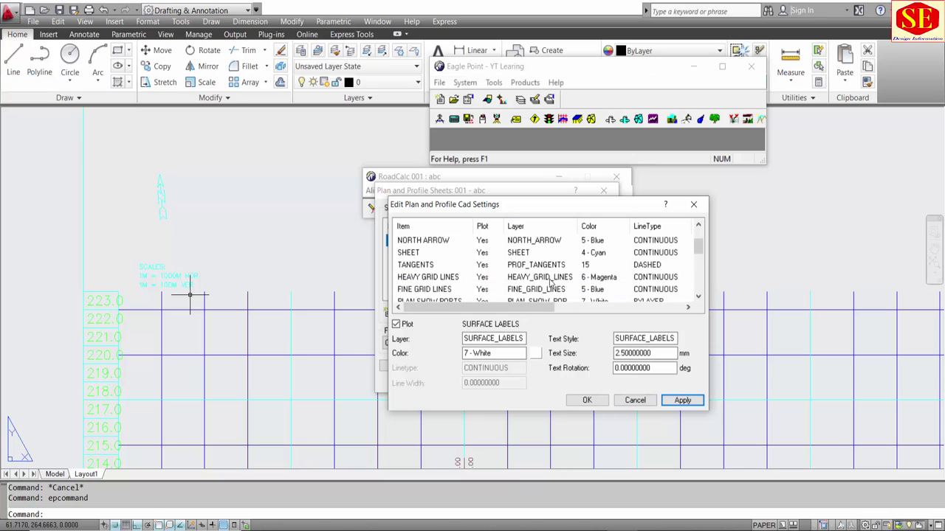
scroll(549, 284, up, 1)
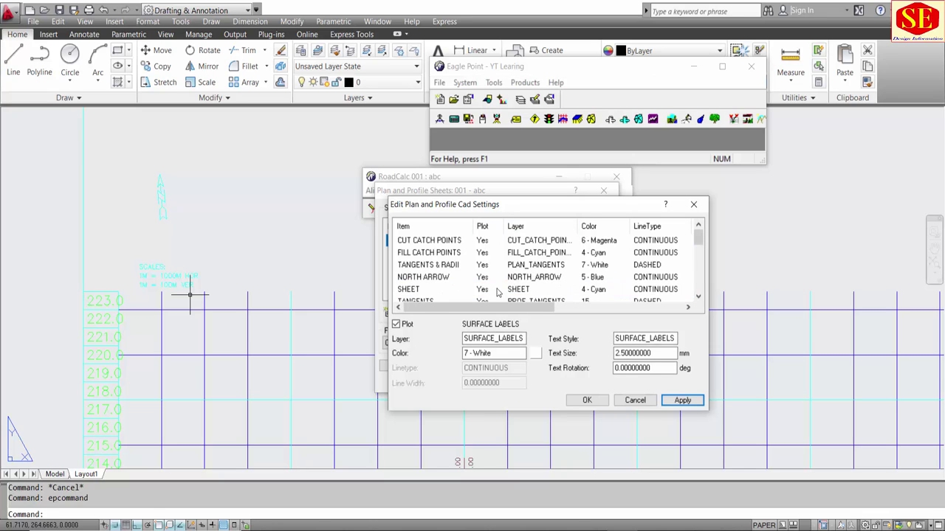
Step: Switch the format to Precision and set original and design elevations to 3 decimal places
click(586, 400)
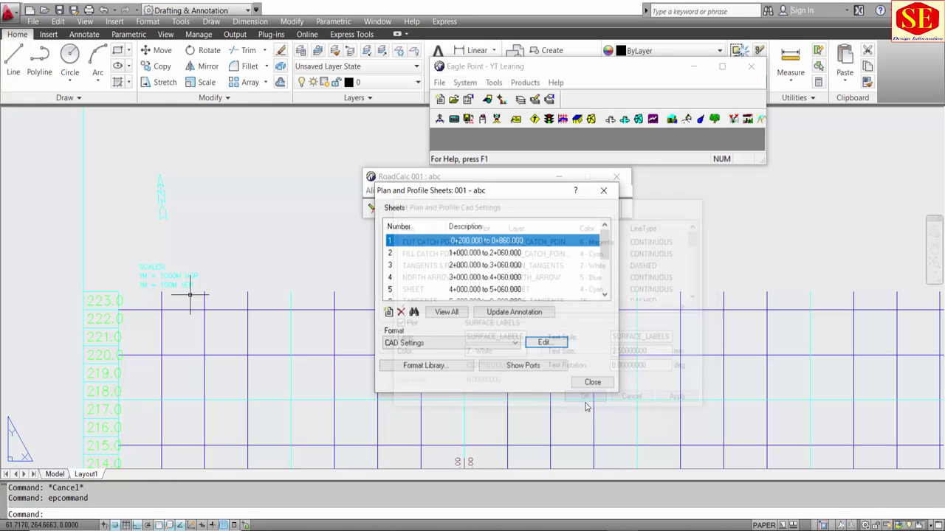
click(444, 344)
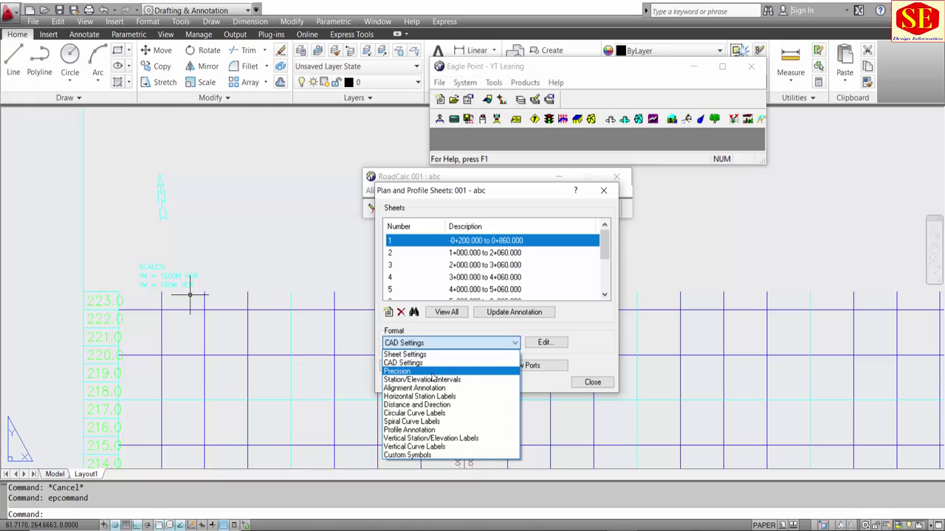
click(406, 372)
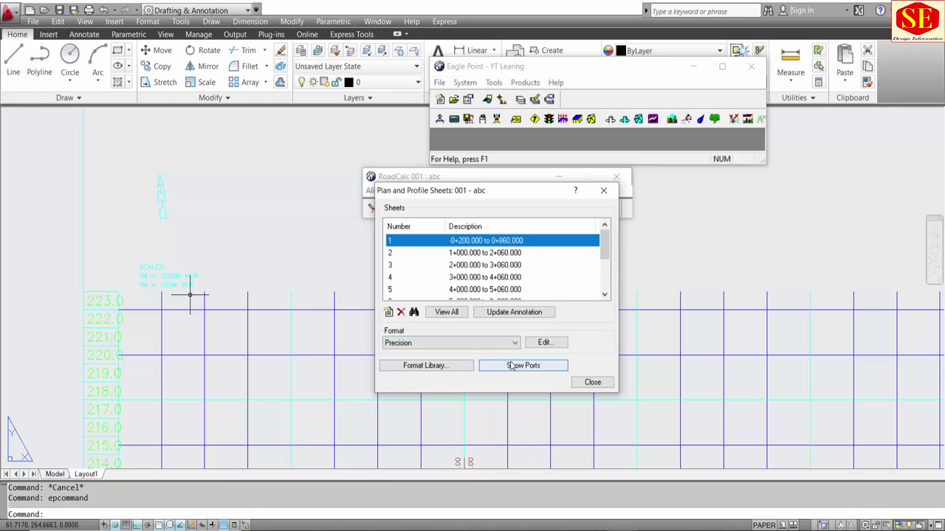
click(544, 344)
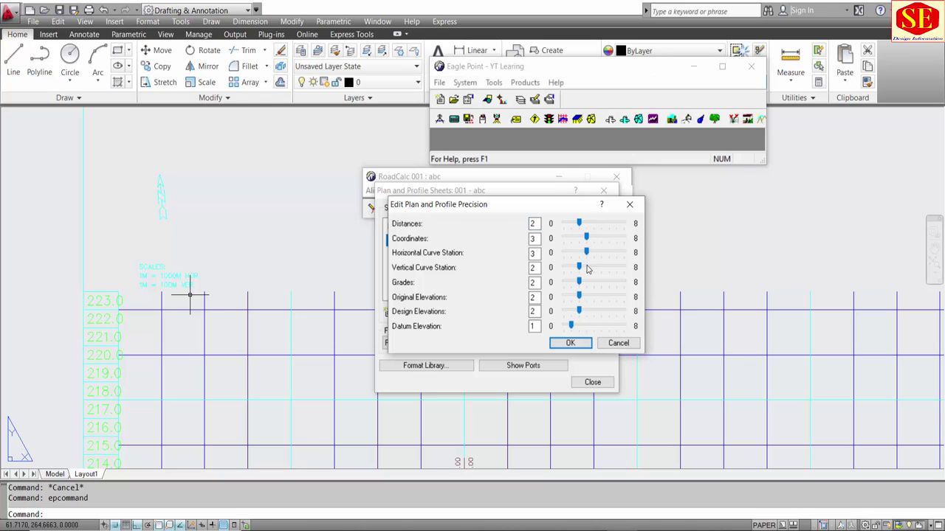
drag(580, 297, 586, 297)
click(588, 312)
click(570, 342)
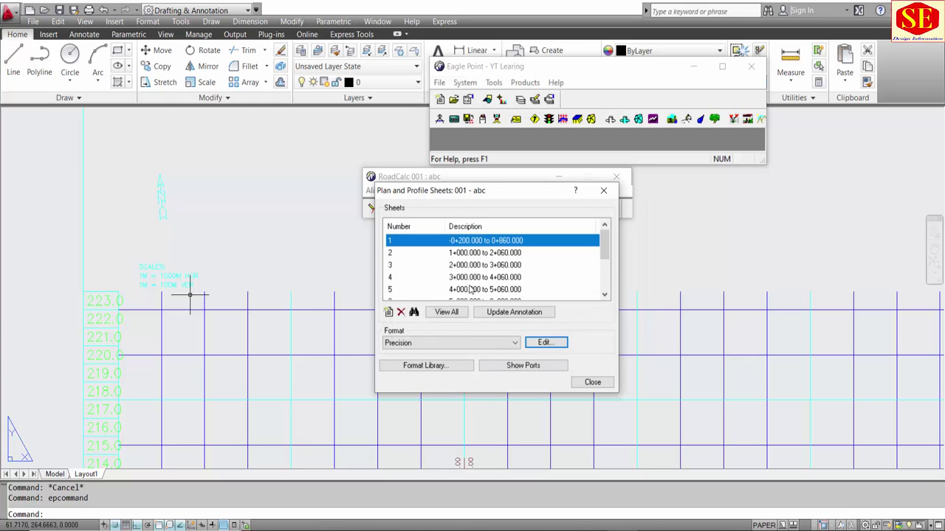
click(464, 344)
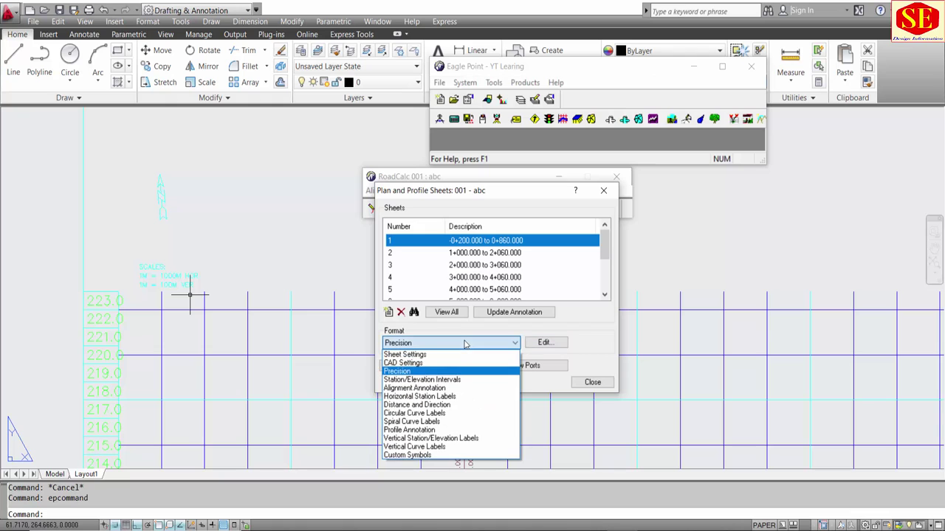
Step: Set the plan stationing intervals to major 50 and minor 25
click(437, 380)
click(546, 342)
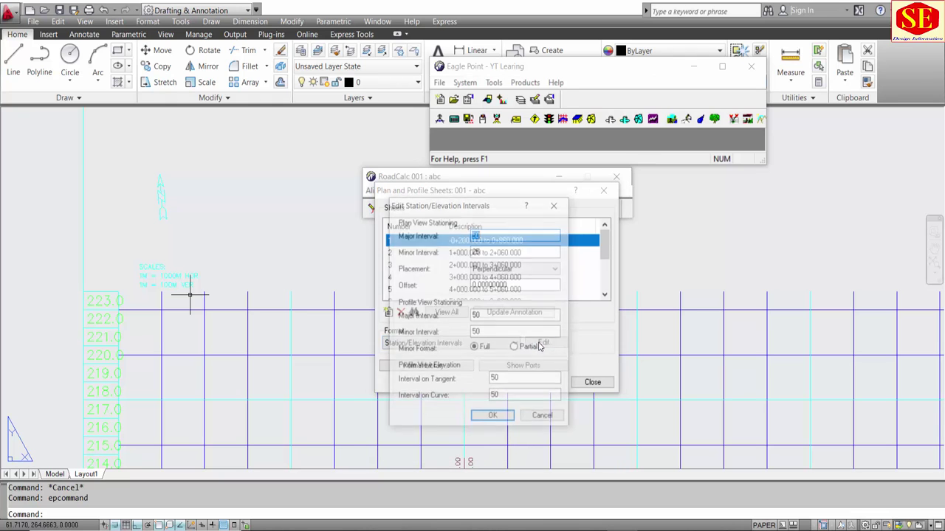
scroll(217, 303, up, 3)
scroll(205, 301, up, 3)
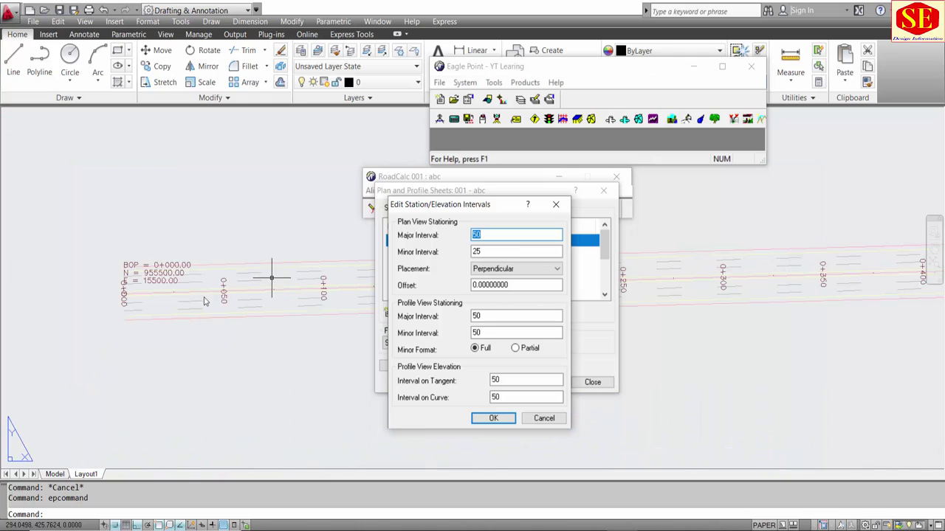
scroll(228, 303, up, 3)
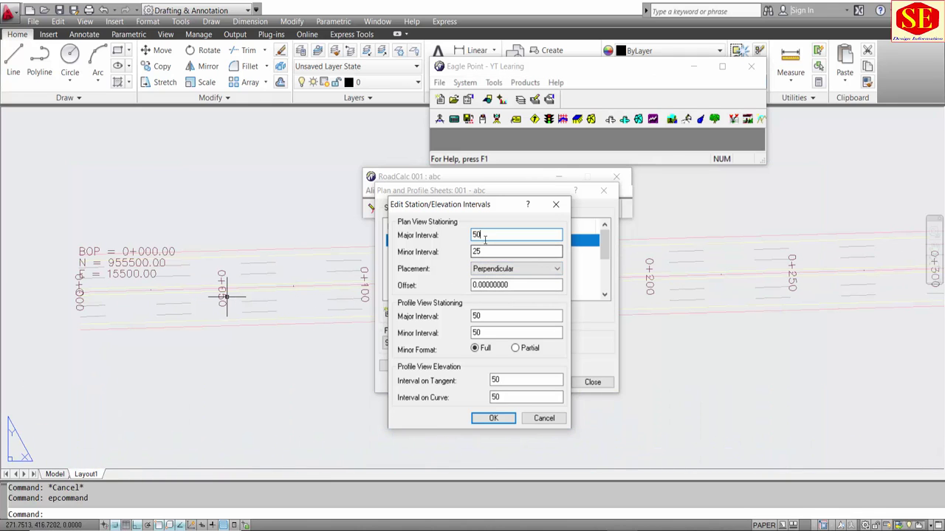
click(481, 252)
key(shift+Tab)
key(Tab)
text(50)
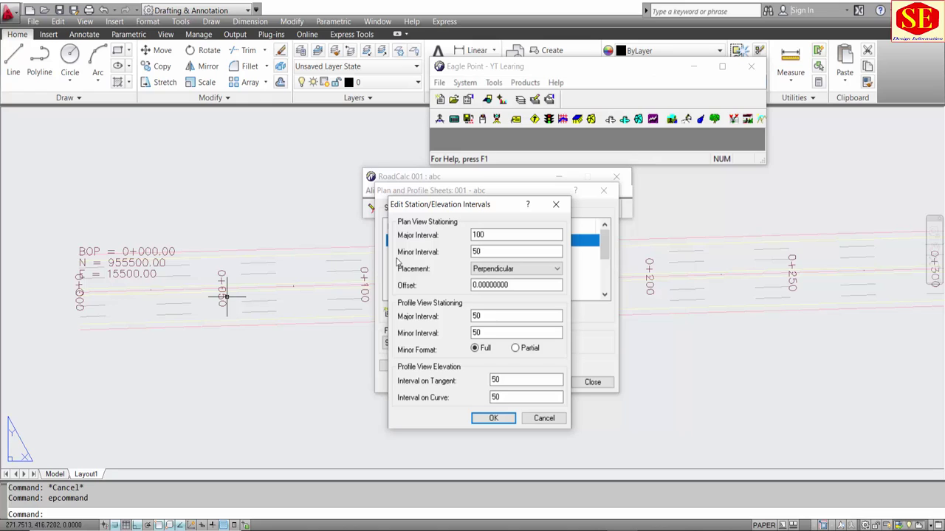
key(shift+Tab)
key(Tab)
Step: Set the profile station and elevation intervals to 50 and accept the settings
click(498, 316)
click(515, 381)
click(491, 418)
click(460, 347)
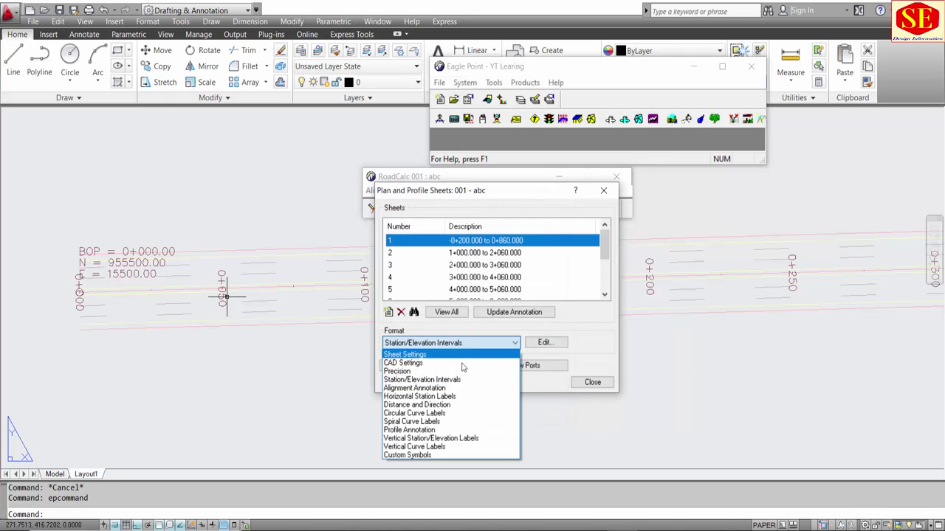
Step: Review the Alignment Annotation settings for Centerline, ROW Left and ROW Right
click(444, 386)
click(544, 342)
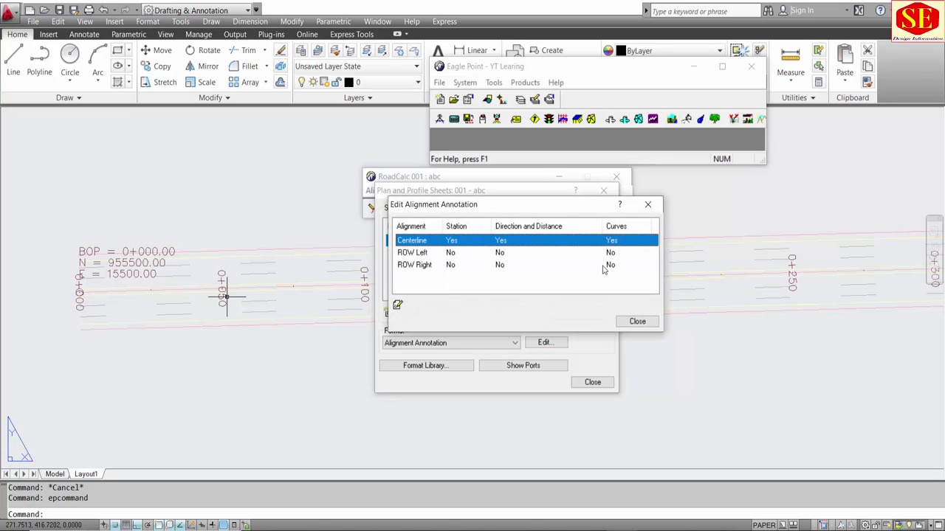
click(407, 253)
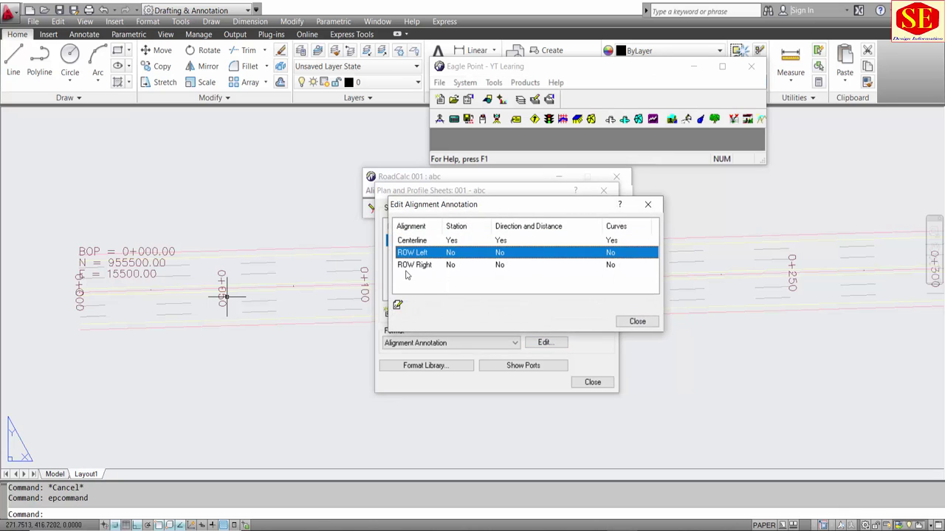
click(408, 265)
click(413, 242)
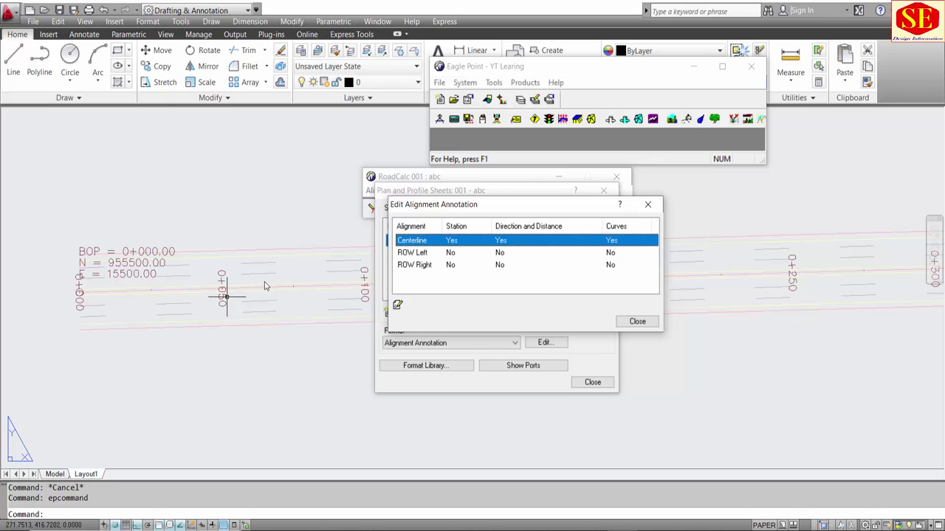
click(637, 321)
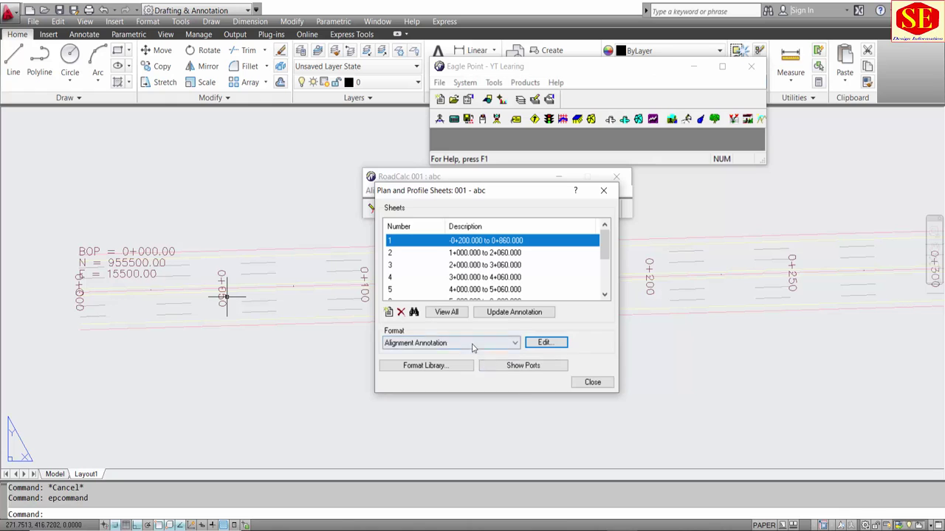
click(476, 344)
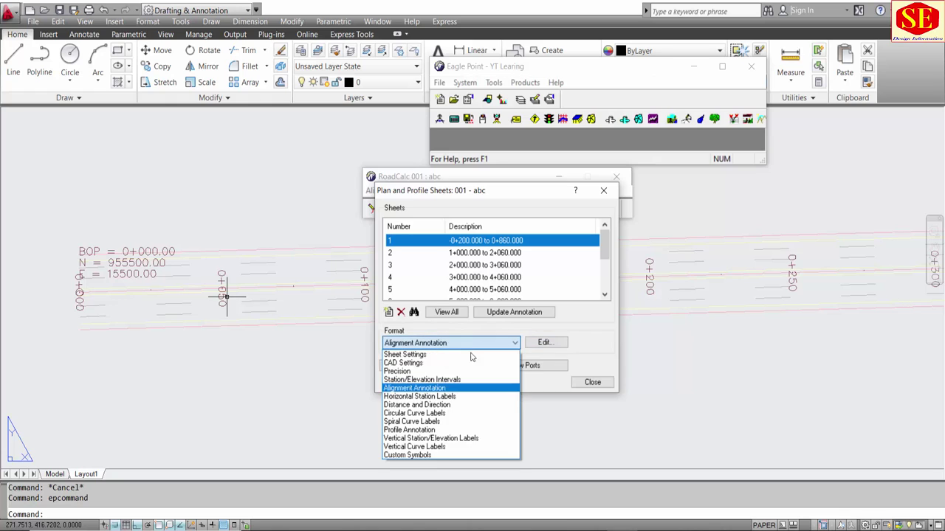
Step: Review the EOP, PC and Deflection Angle items in Horizontal Station Labels
click(397, 397)
click(552, 344)
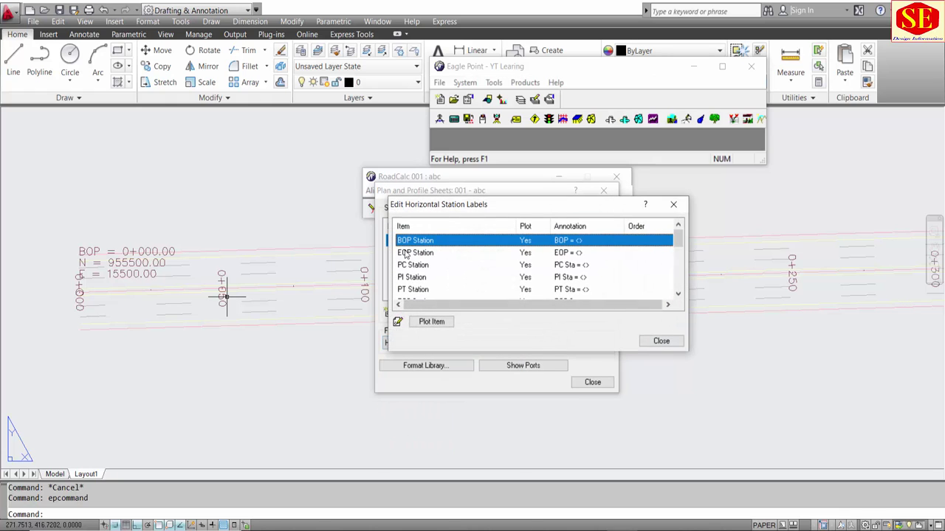
click(406, 254)
click(404, 266)
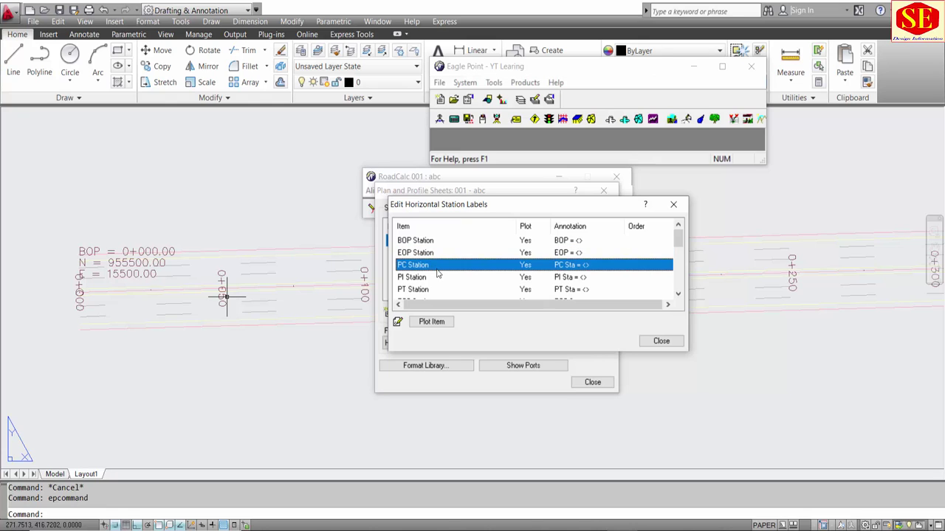
scroll(420, 269, down, 1)
scroll(421, 270, down, 1)
scroll(421, 270, down, 3)
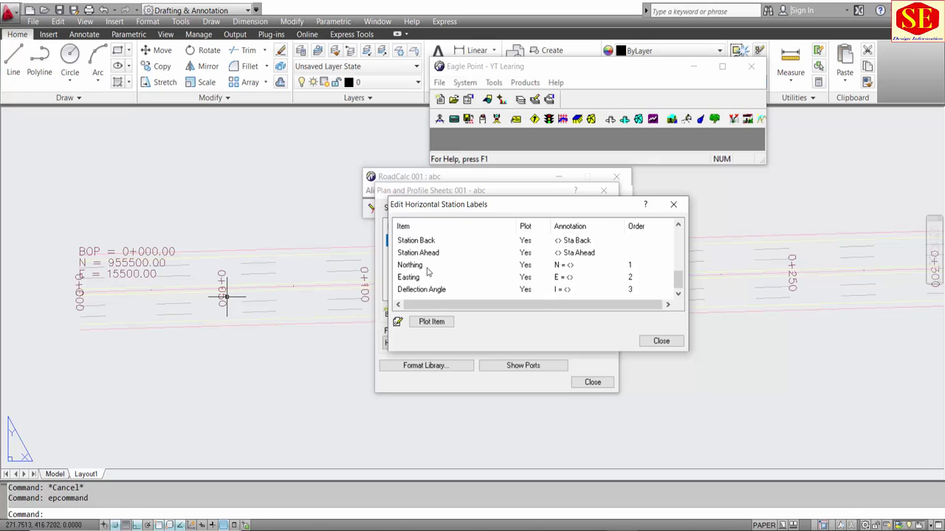
click(435, 293)
scroll(497, 298, up, 3)
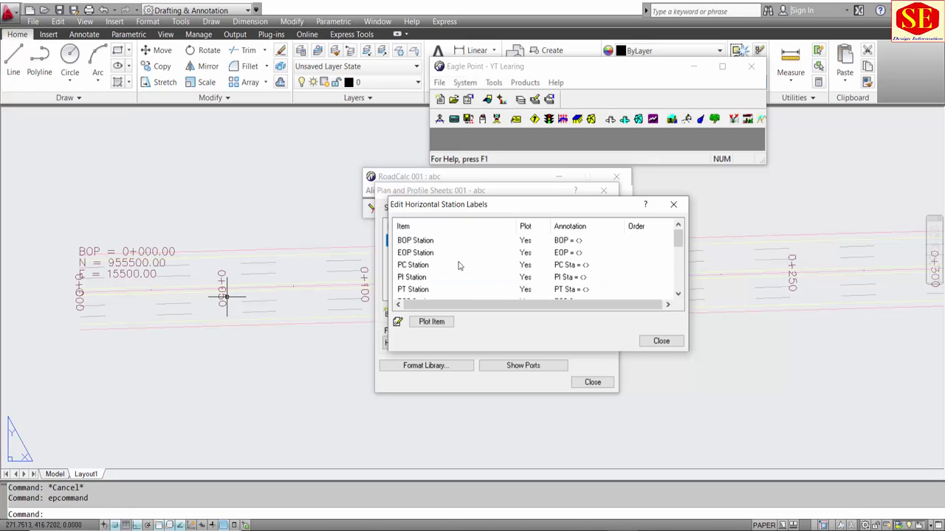
Step: Set EOP Station to not plot while keeping BOP Station plotted, then close
click(422, 244)
click(441, 322)
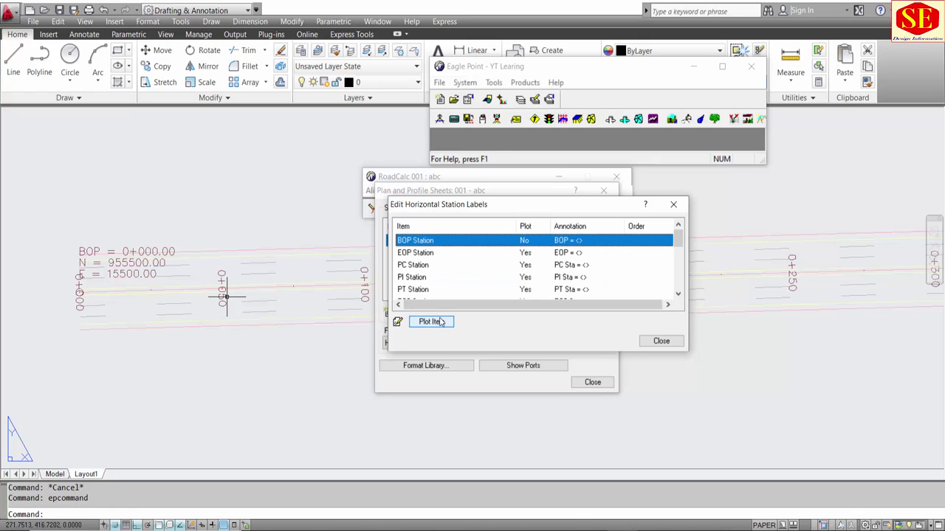
click(537, 254)
click(528, 244)
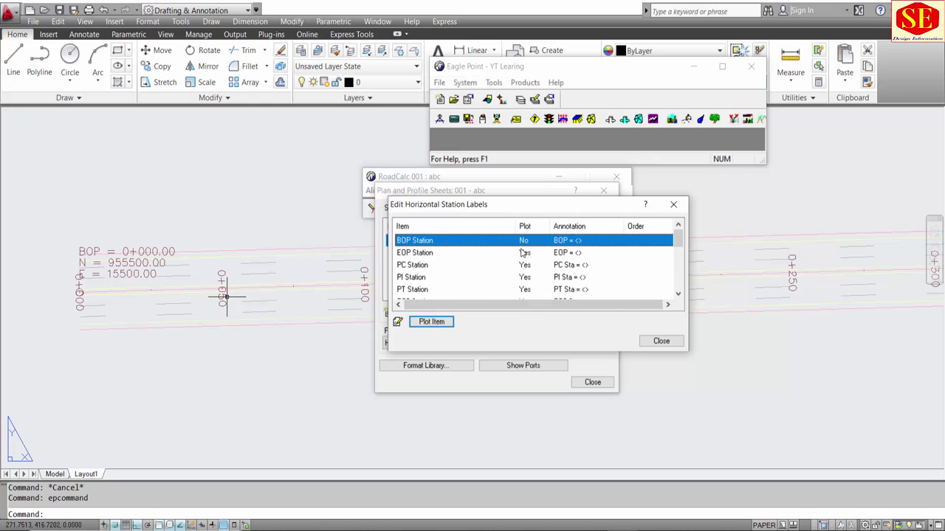
click(443, 322)
click(527, 253)
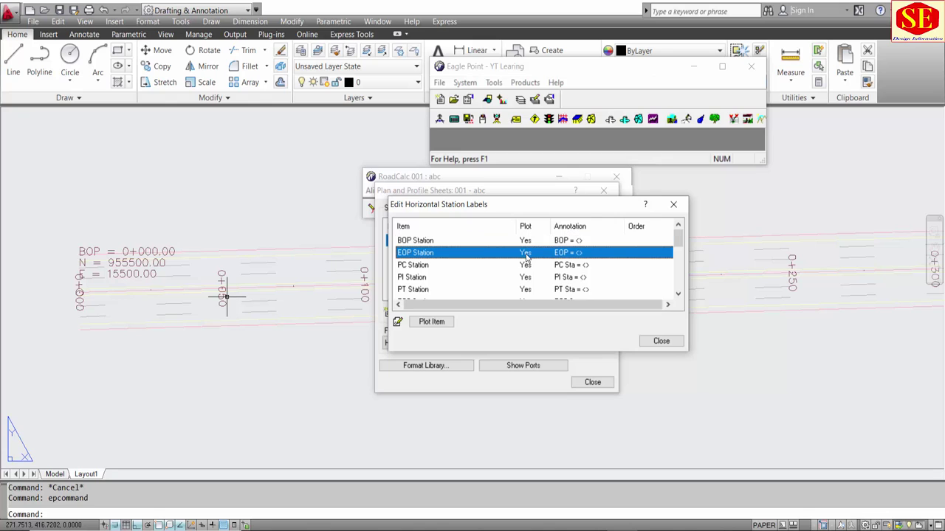
click(435, 322)
scroll(521, 273, down, 2)
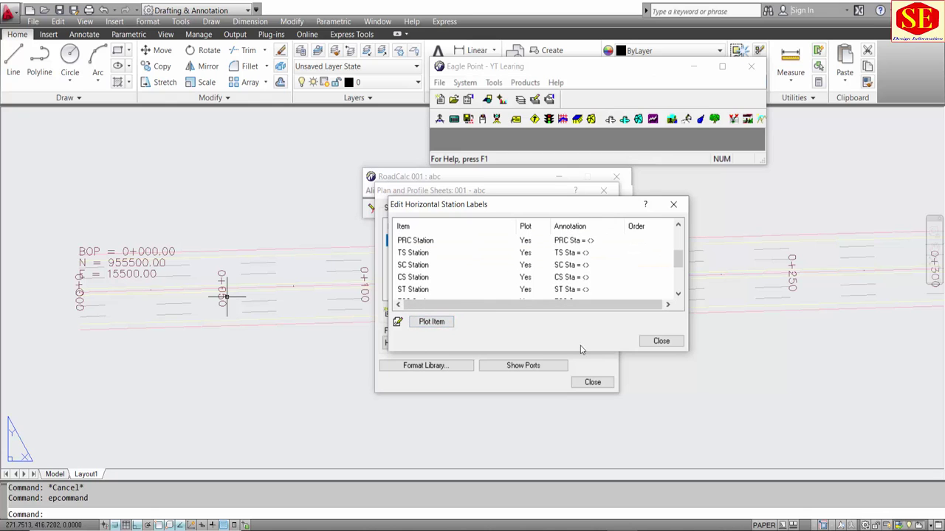
click(662, 341)
click(451, 344)
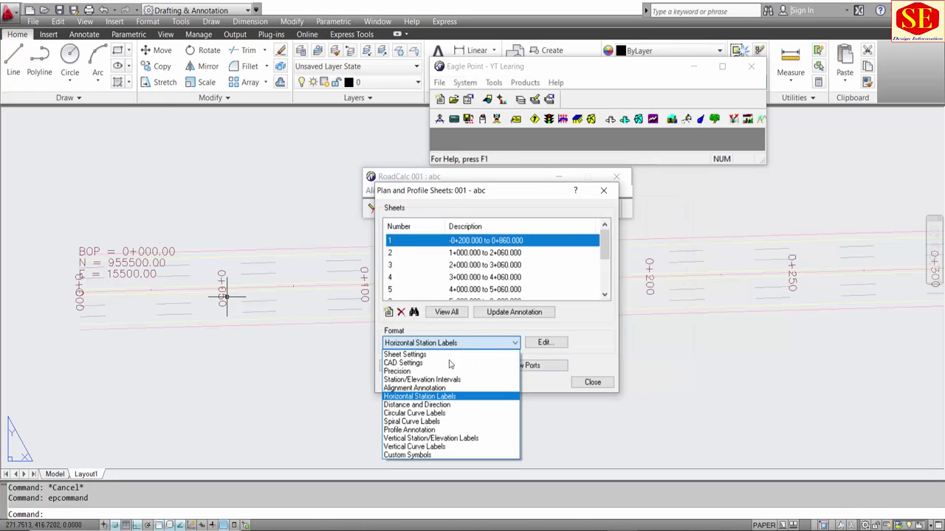
Step: Accept Distance and Direction labels: bearing above, distance in M below, no stacking or arrow
click(432, 404)
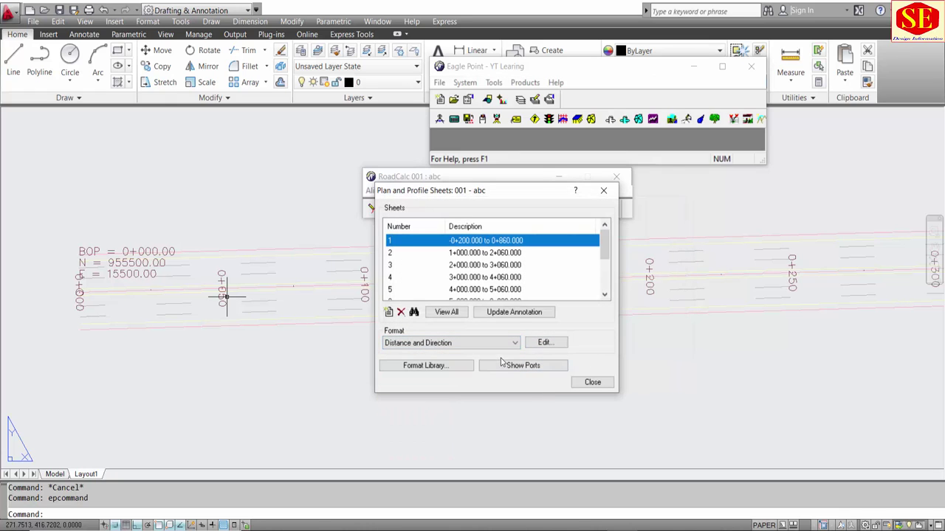
click(544, 344)
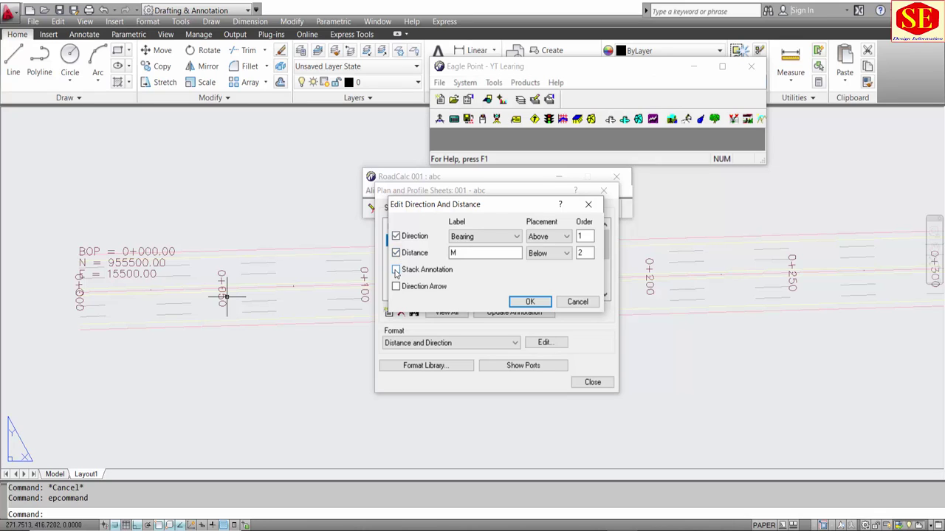
scroll(46, 368, down, 3)
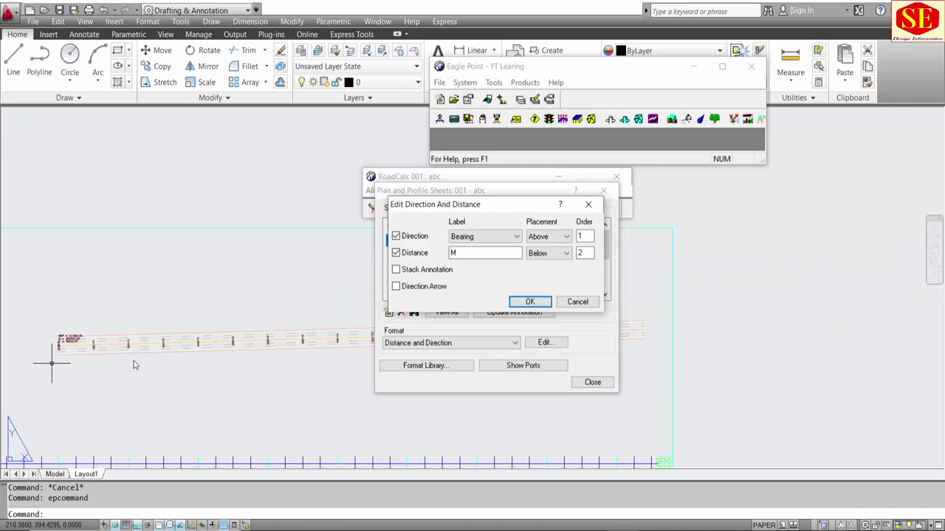
scroll(261, 381, down, 3)
scroll(344, 379, up, 2)
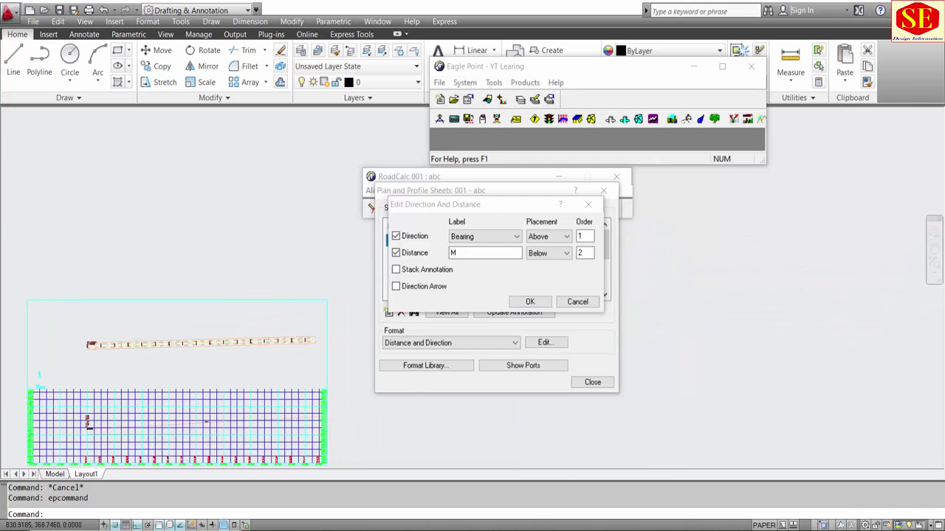
scroll(273, 344, up, 2)
scroll(275, 332, up, 2)
scroll(221, 339, down, 4)
scroll(147, 351, up, 1)
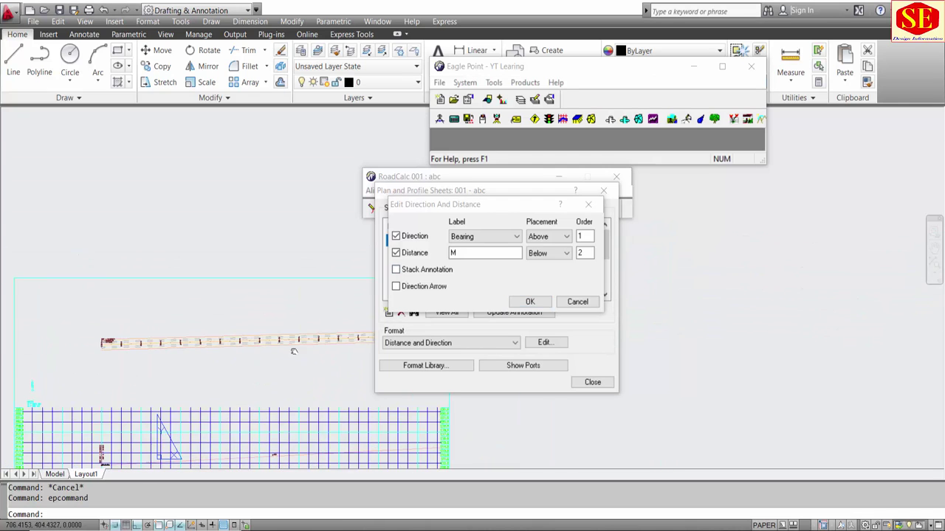
scroll(140, 347, up, 2)
scroll(138, 340, up, 2)
scroll(253, 331, down, 2)
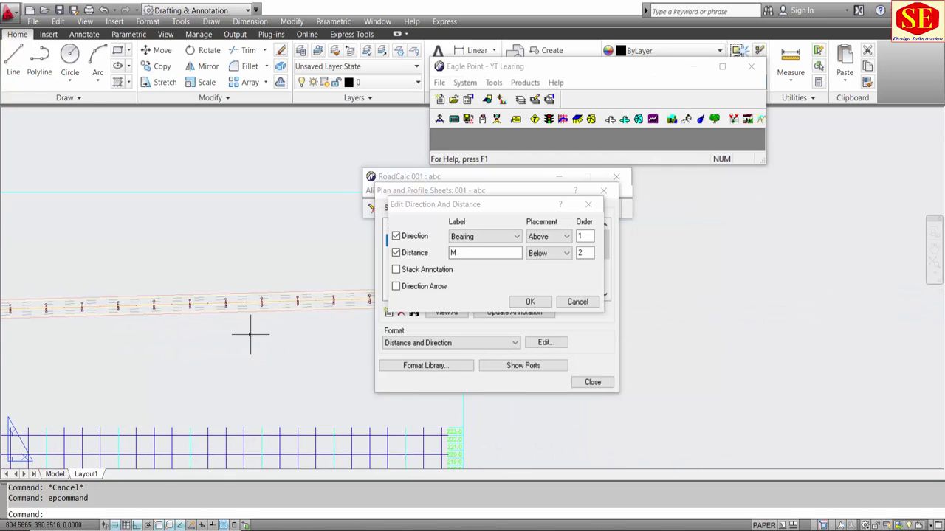
scroll(80, 327, down, 2)
scroll(249, 291, up, 2)
click(536, 307)
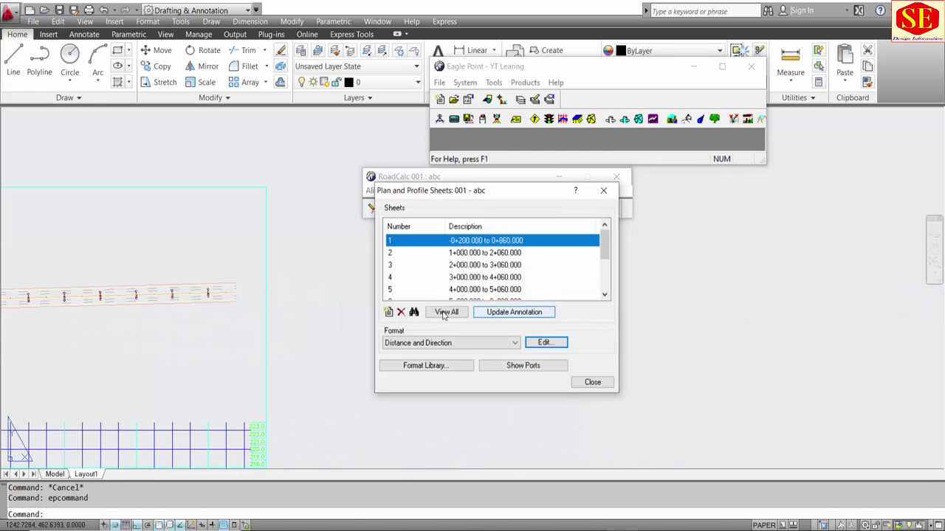
click(451, 344)
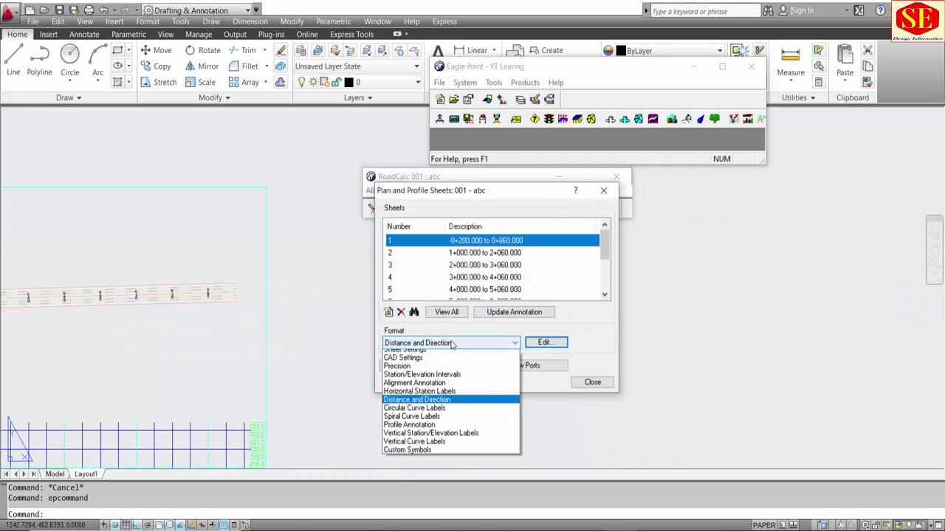
Step: Review the circular curve label items, toggling plotting for Chord Length and External Ordinate
click(449, 413)
click(550, 345)
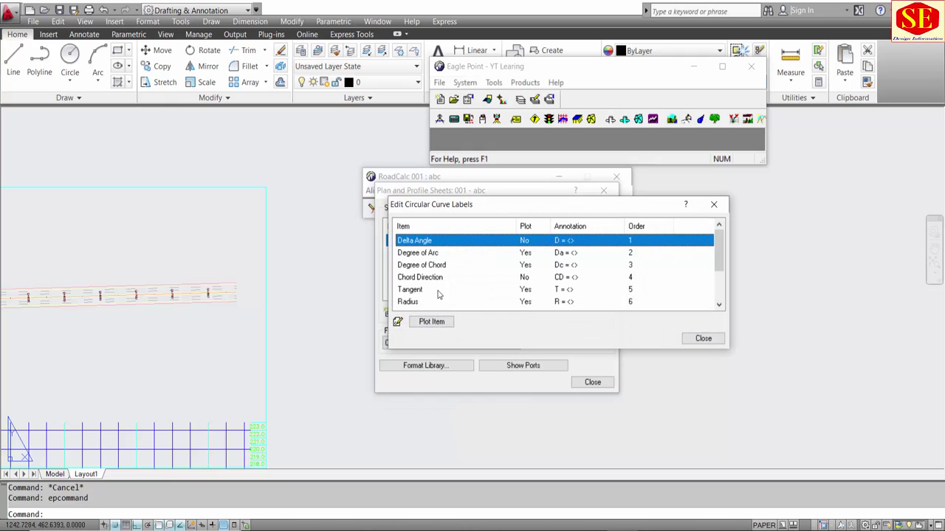
click(418, 254)
click(415, 265)
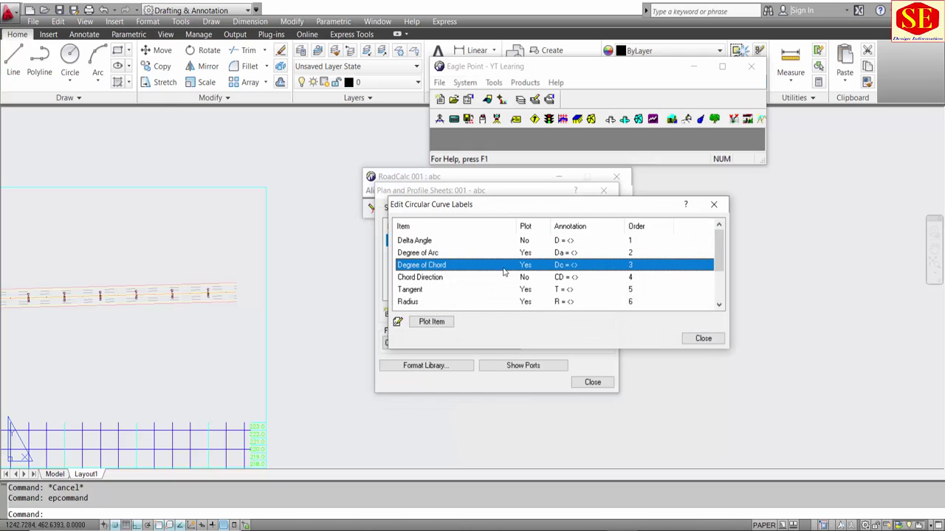
scroll(562, 283, down, 2)
click(563, 279)
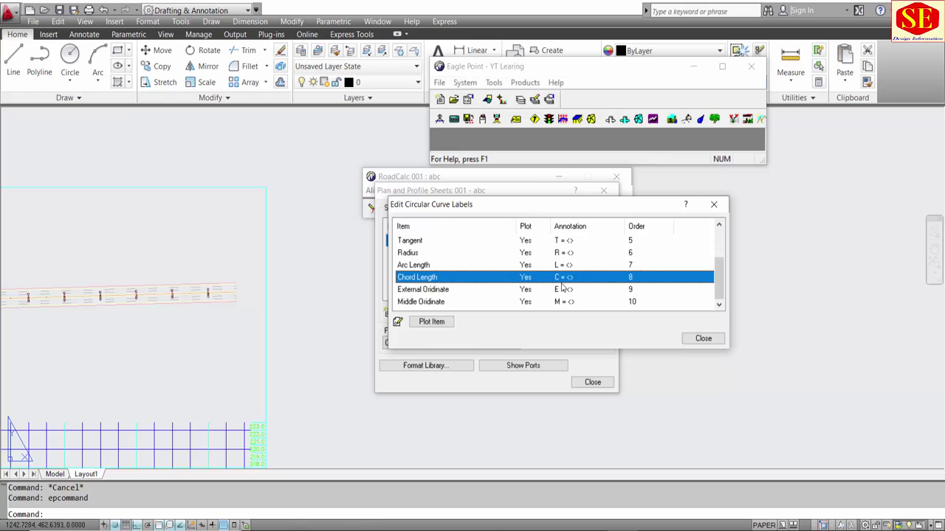
click(441, 324)
click(528, 289)
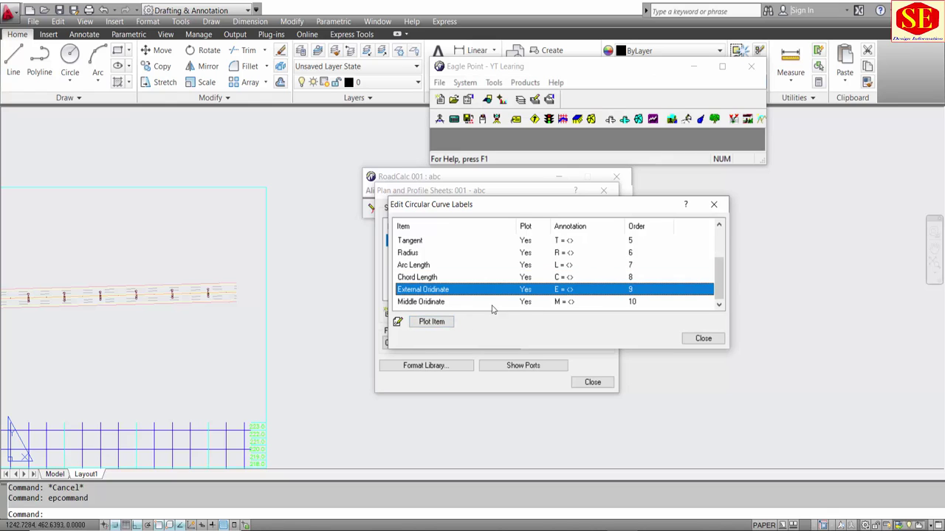
click(453, 322)
scroll(462, 283, up, 2)
Step: Set Delta Angle to plot and Degree of Arc not to plot, then close
click(404, 244)
click(425, 328)
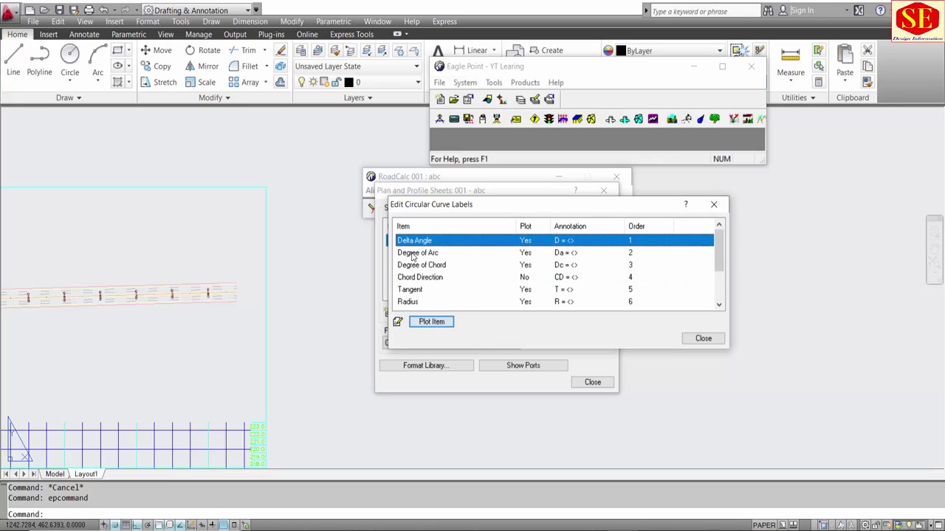
click(414, 254)
click(436, 324)
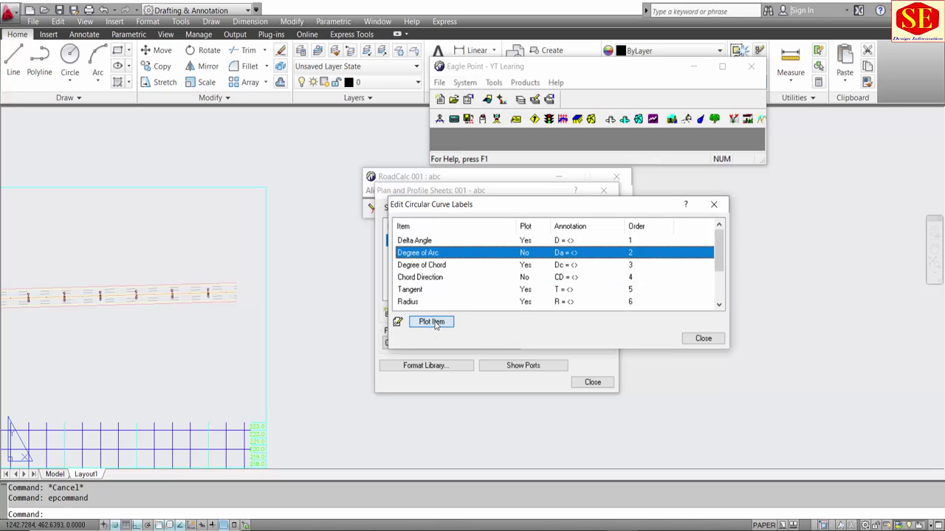
click(529, 270)
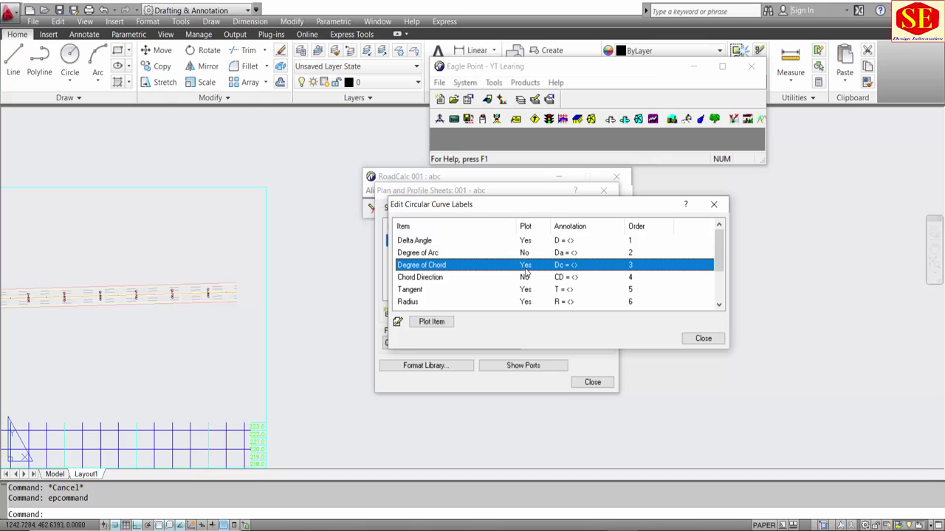
click(694, 339)
click(466, 344)
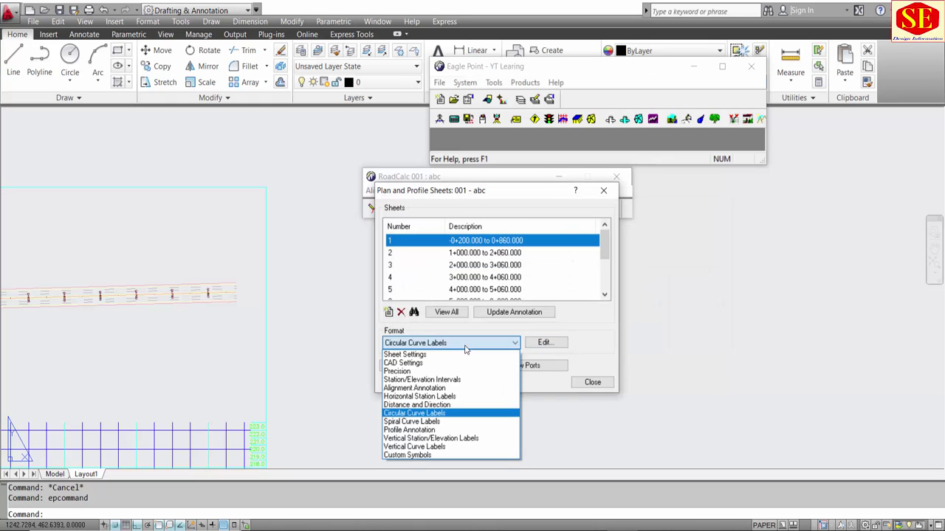
Step: Select the NSL profile in the Profile Annotation settings
click(438, 430)
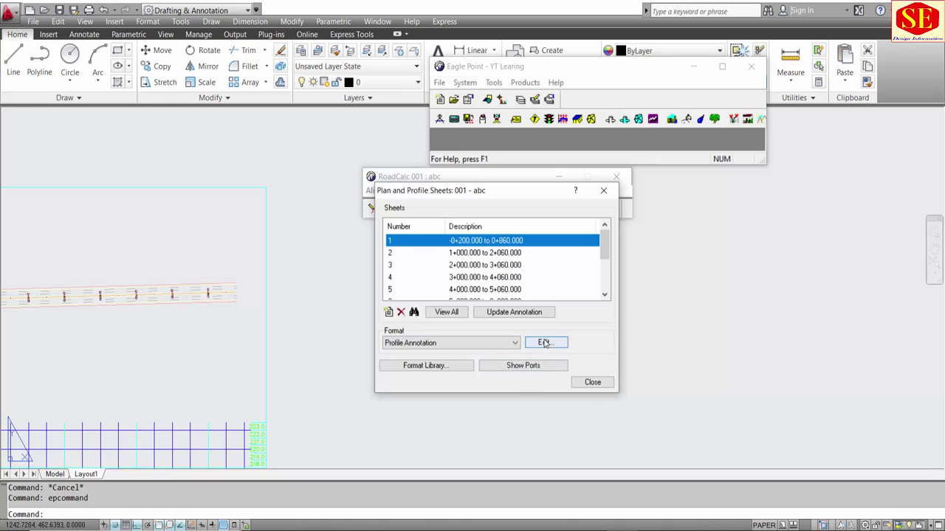
click(544, 344)
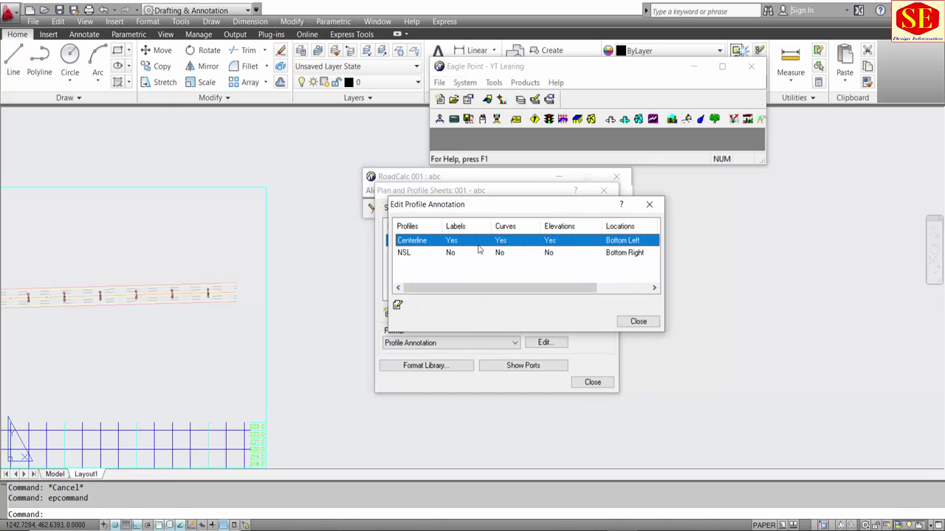
click(457, 254)
scroll(333, 324, down, 2)
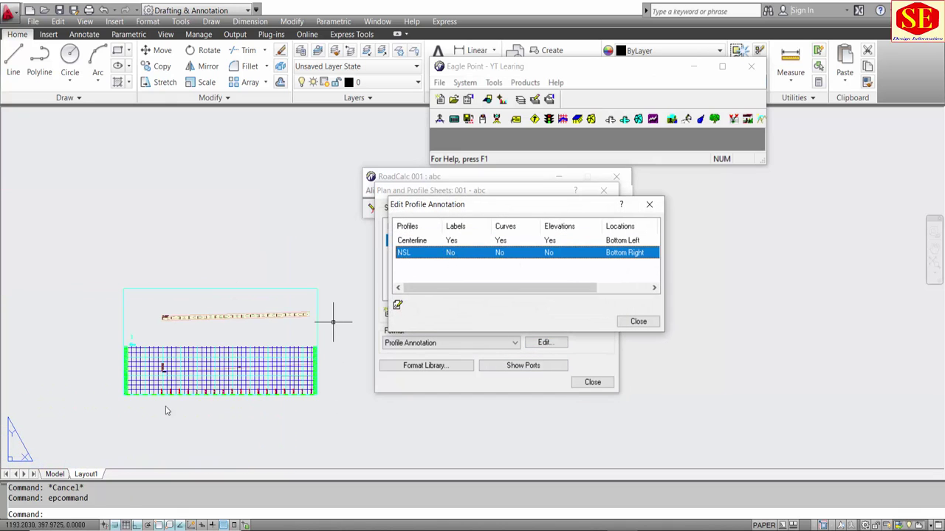
scroll(158, 362, up, 5)
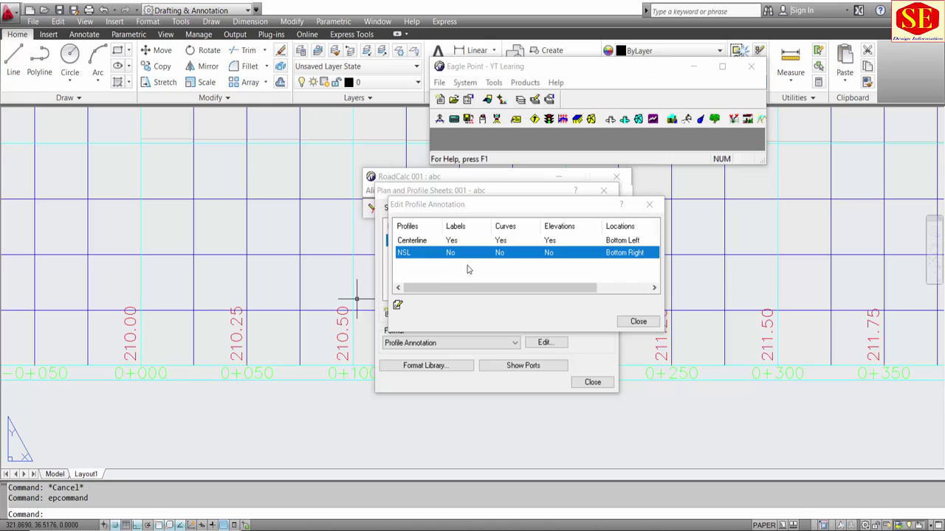
Step: Turn on NSL elevation labels placed Bottom Left, then close the settings
double_click(547, 256)
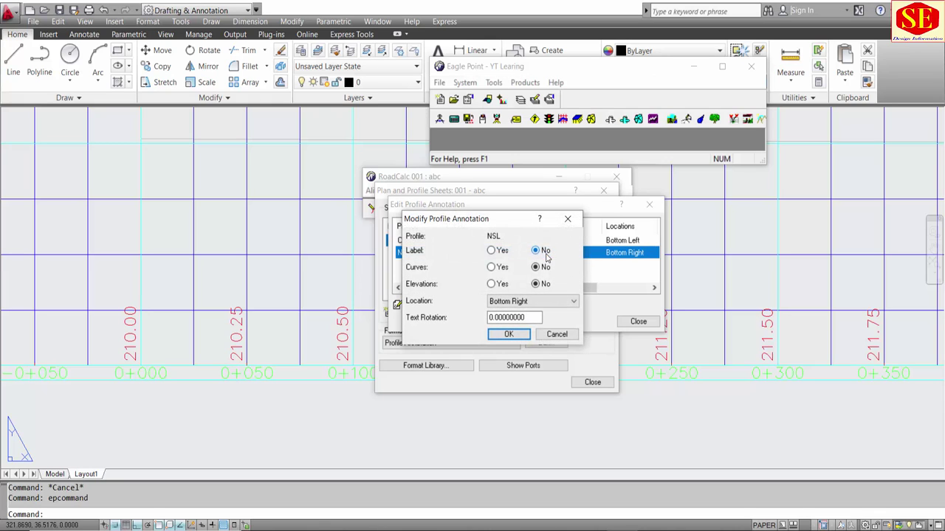
click(491, 285)
scroll(293, 320, down, 4)
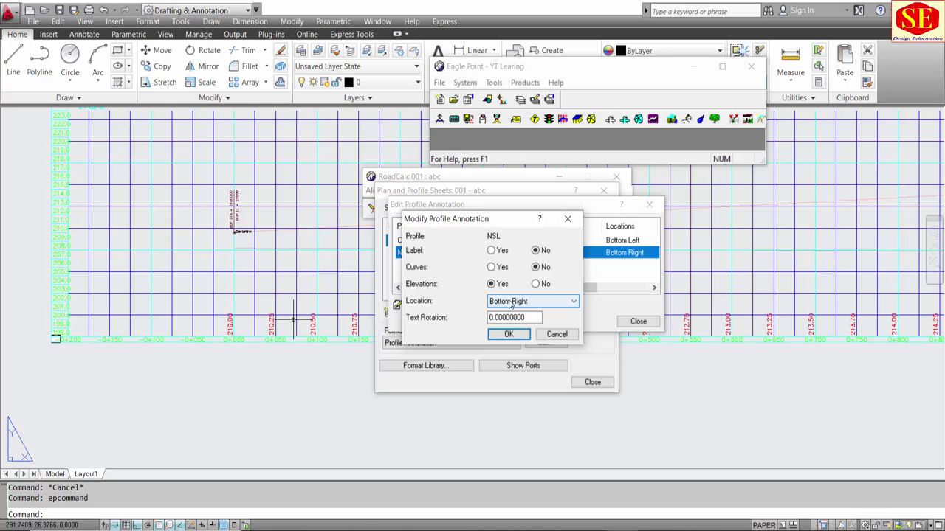
click(510, 305)
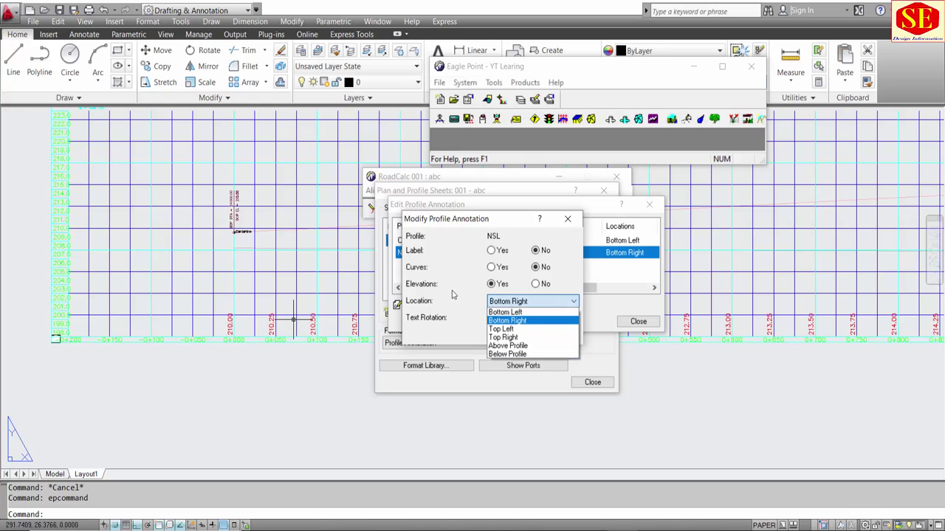
click(516, 312)
click(508, 335)
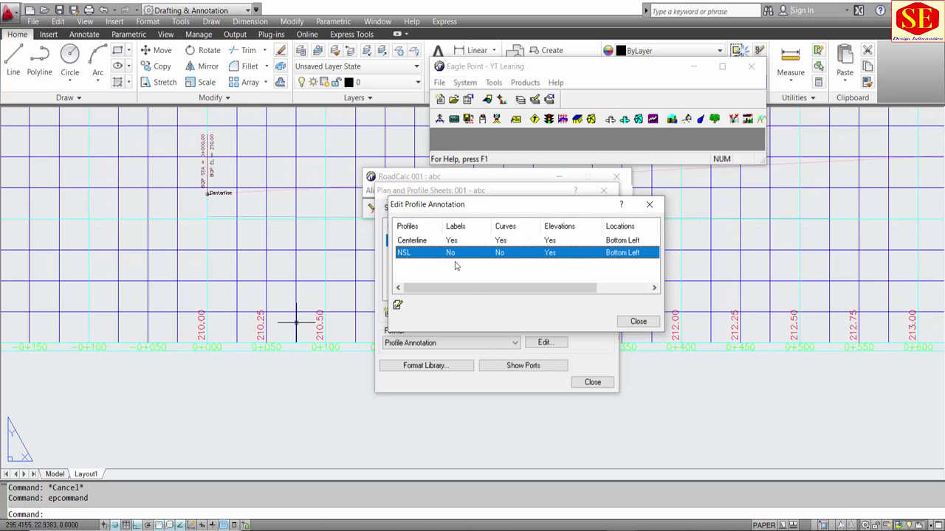
click(637, 322)
click(463, 343)
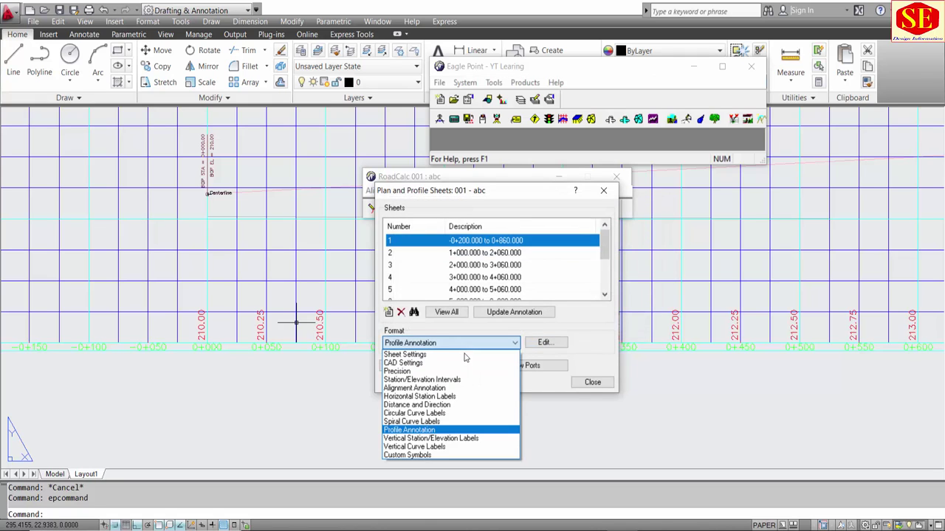
Step: Review the Vertical Station/Elevation Labels settings without changes
click(453, 439)
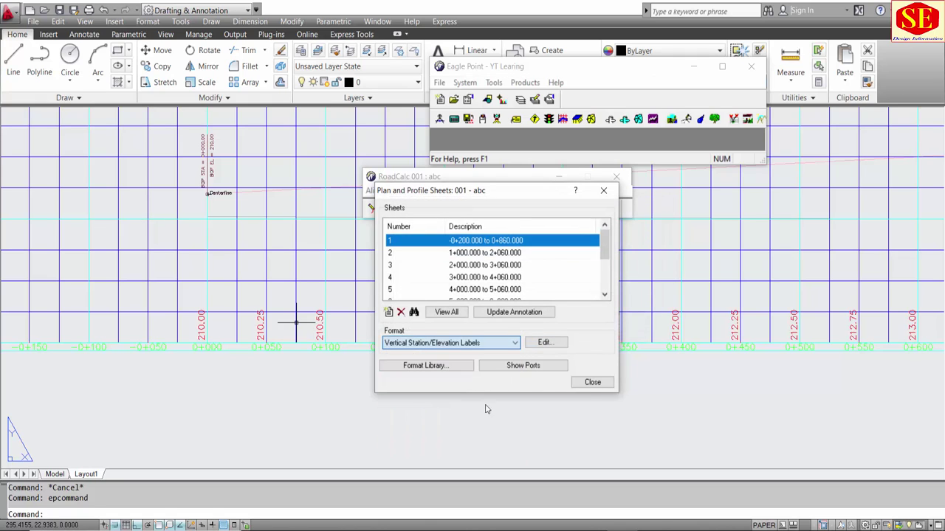
click(546, 342)
scroll(464, 277, down, 3)
scroll(466, 283, down, 2)
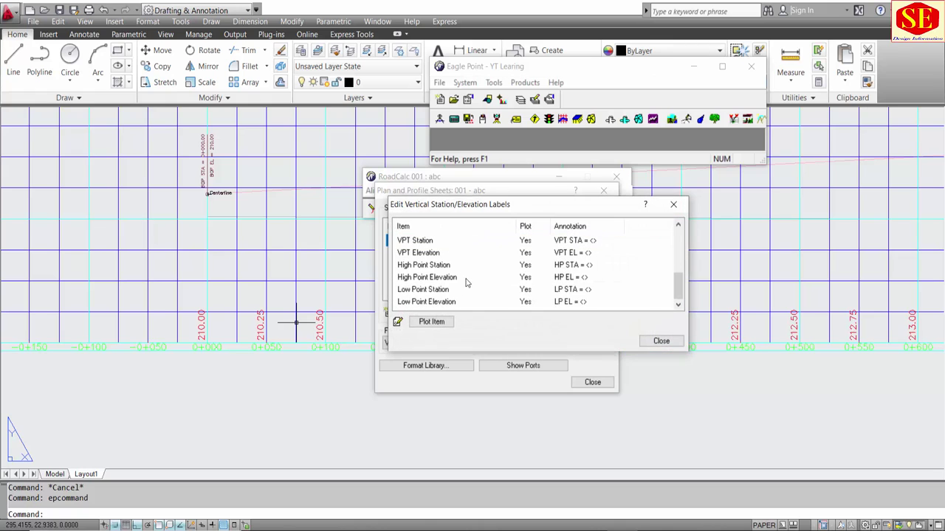
click(660, 342)
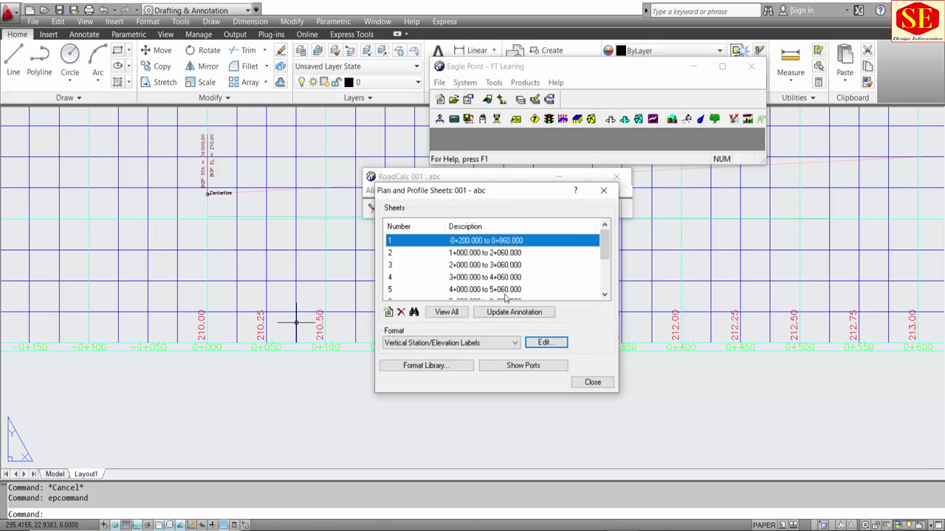
Step: Close the Plan and Profile Sheets window and the RCp01001 drawing without saving
scroll(680, 395, down, 10)
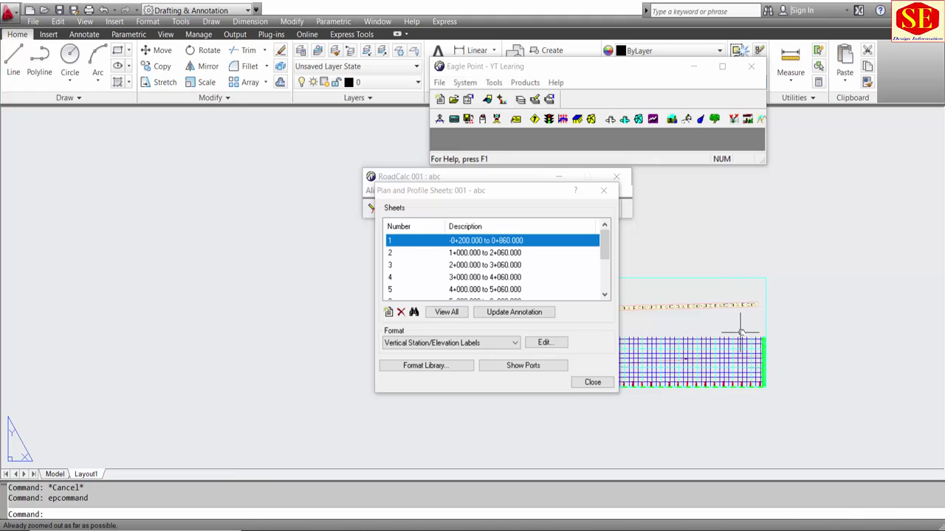
click(592, 382)
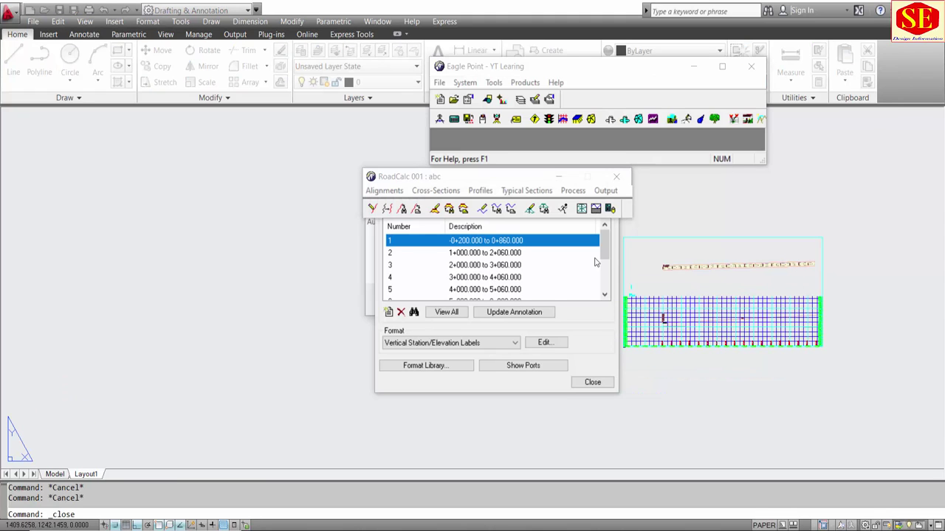
click(590, 382)
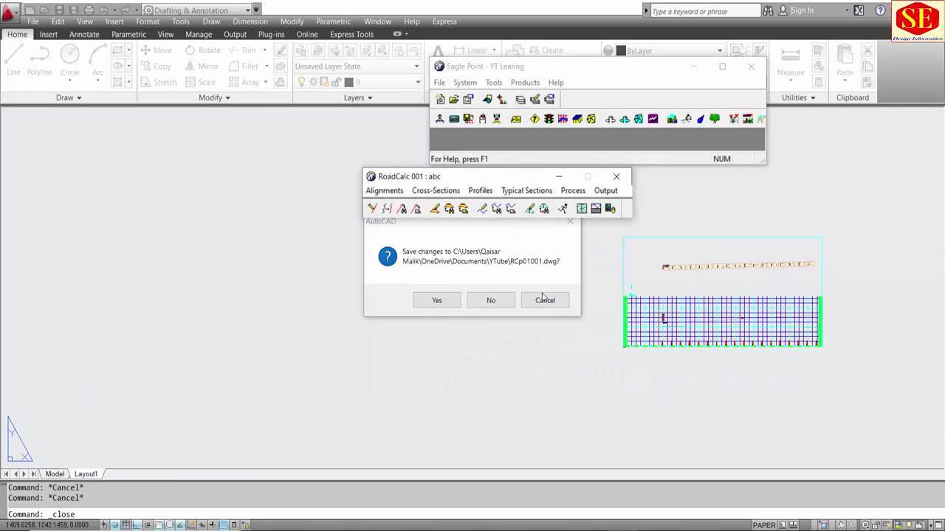
click(489, 300)
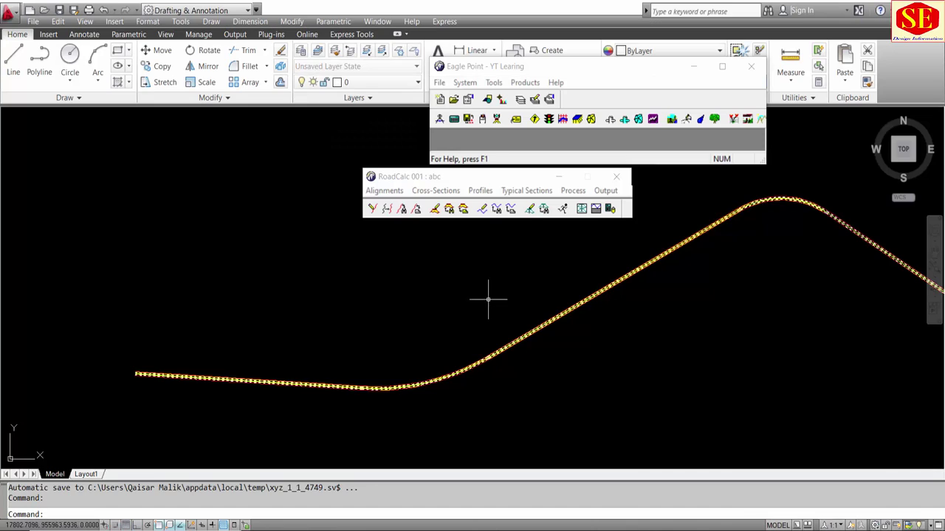
click(605, 190)
Step: Select all ten plan and profile sheets and delete them
click(614, 233)
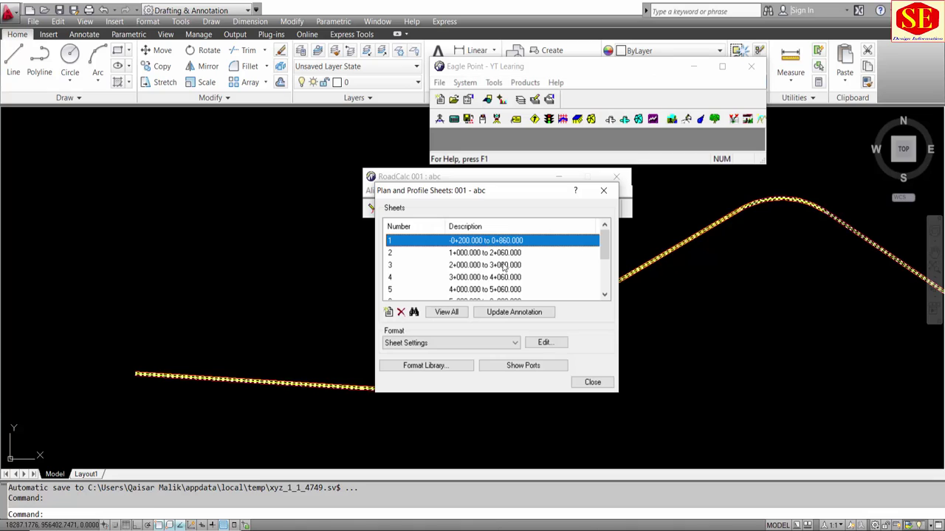
key(shift+End)
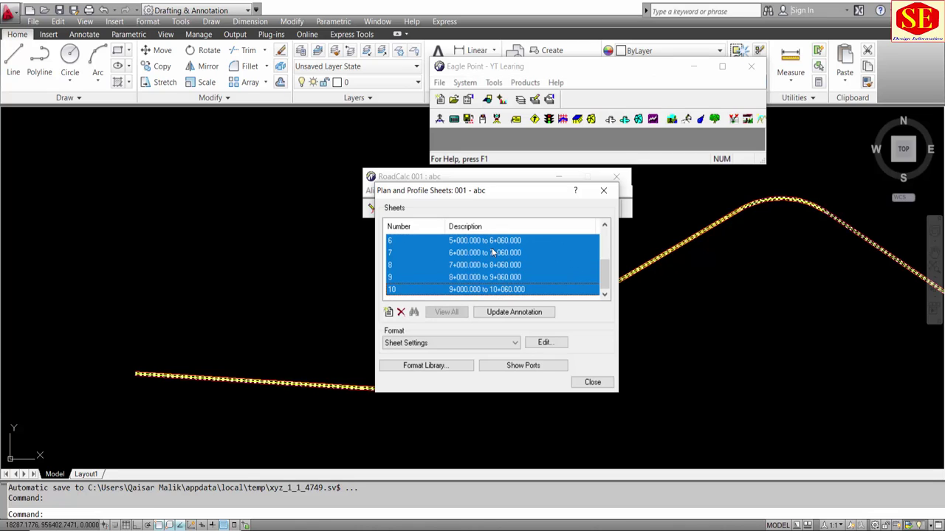
click(399, 313)
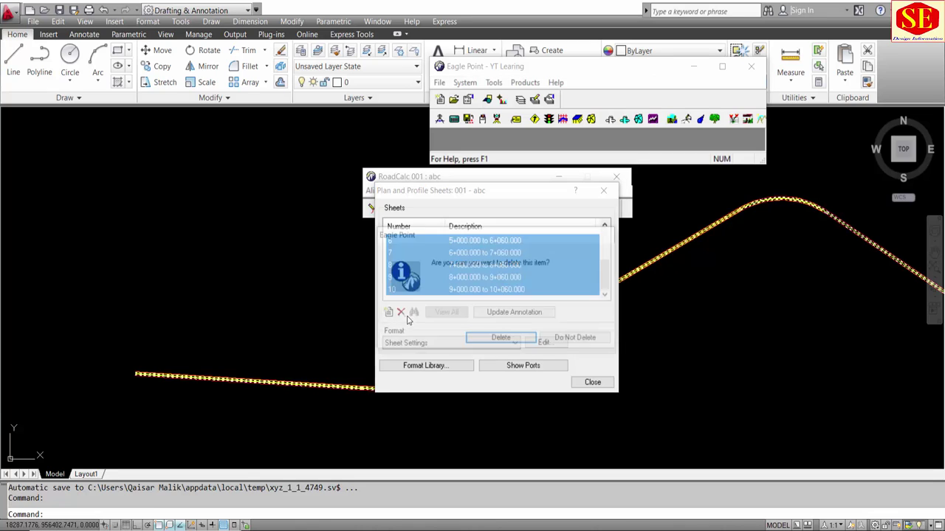
click(479, 341)
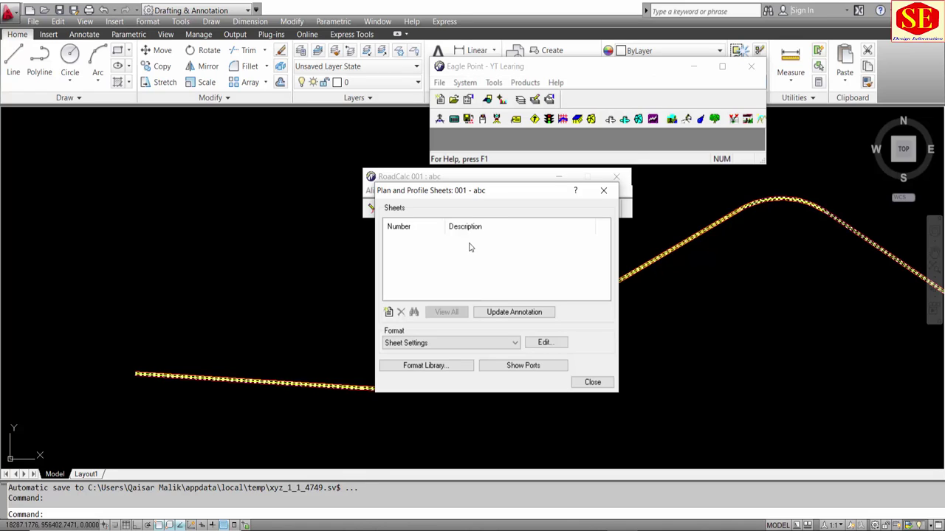
Step: Add plan and profile sheet 1 with ending station 1000, spanning 0+000.000 to 1+060.000
click(389, 313)
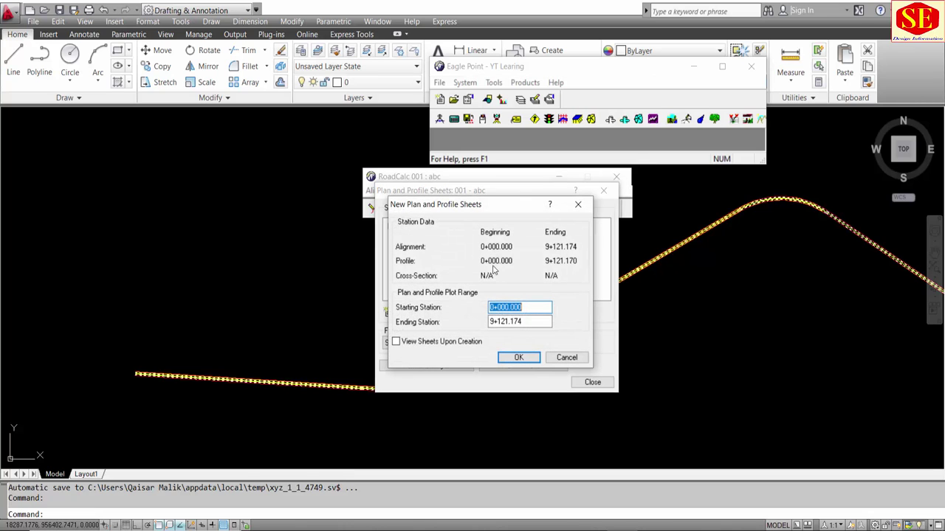
click(500, 321)
text(1000)
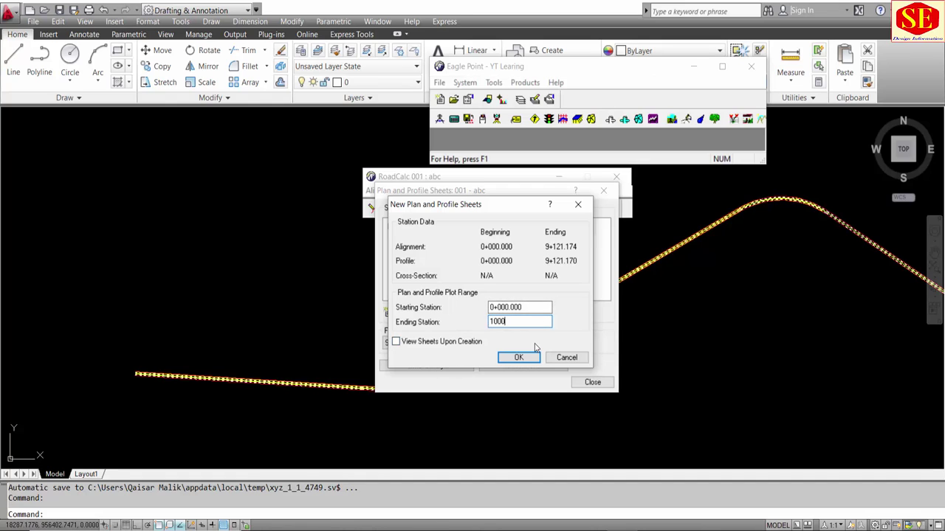
click(542, 308)
click(517, 358)
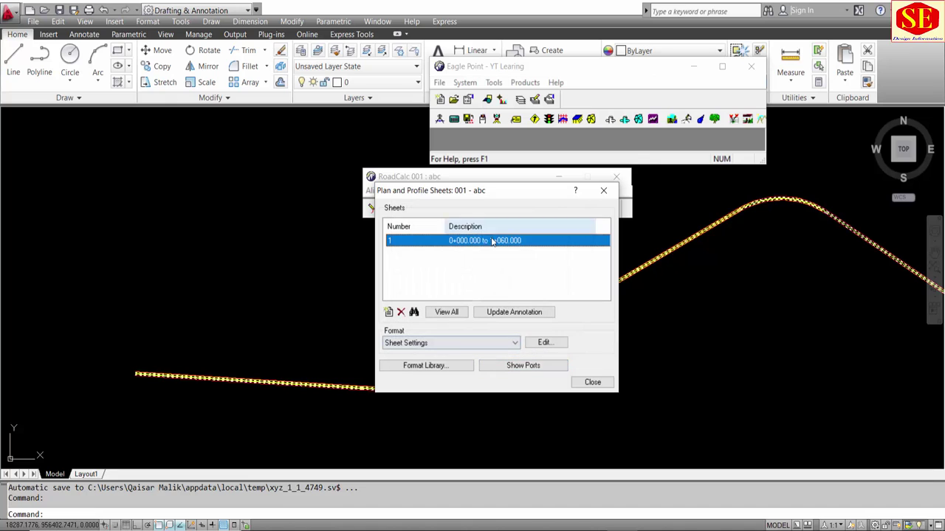
Step: Display sheet 1 in the drawing and zoom around its profile and station labels
click(414, 313)
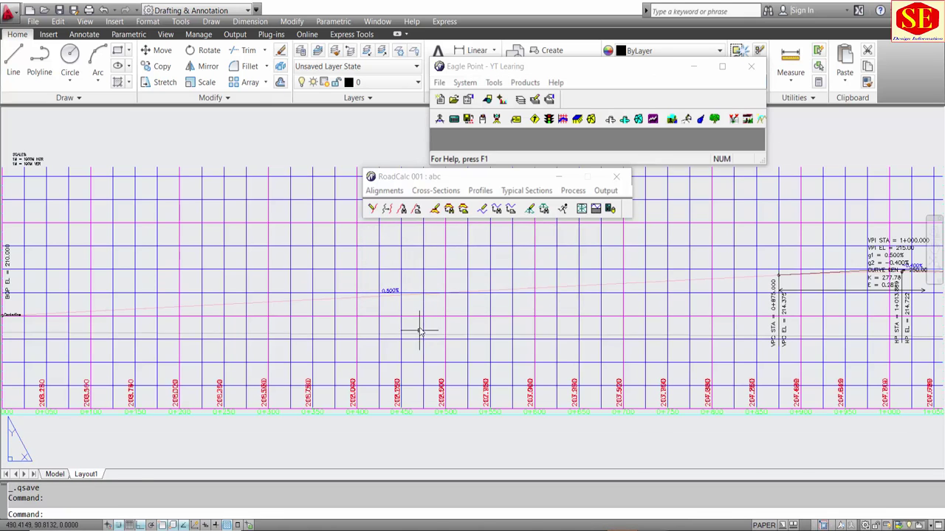
scroll(244, 347, down, 3)
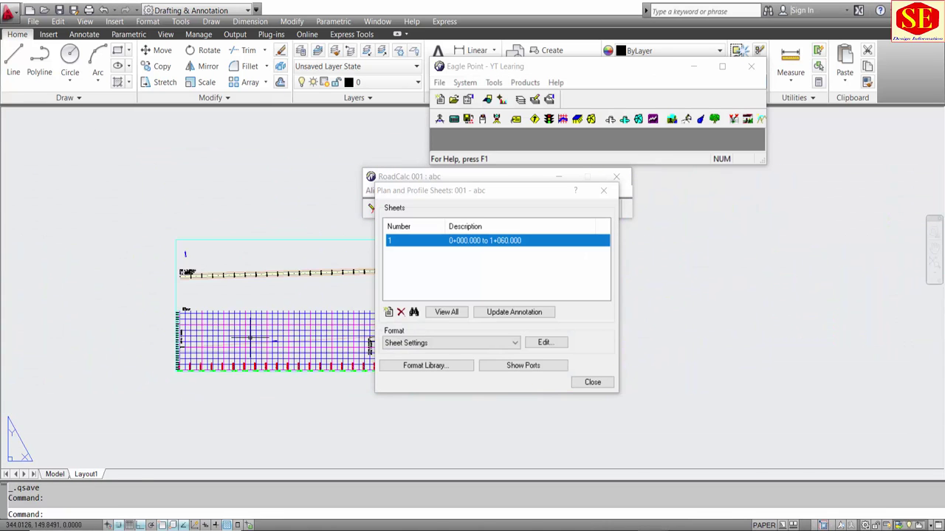
scroll(251, 338, up, 2)
scroll(251, 338, up, 3)
middle_drag(221, 380, 87, 348)
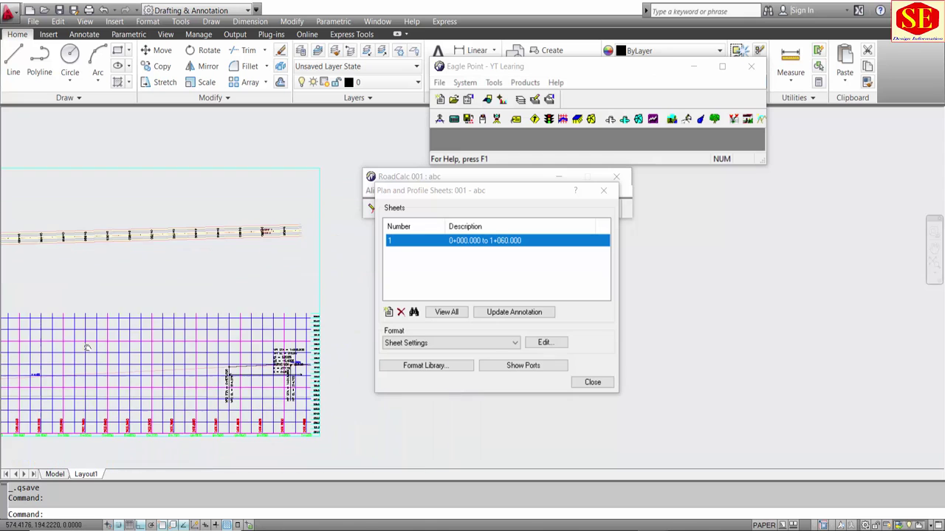
scroll(268, 360, up, 3)
scroll(151, 288, down, 4)
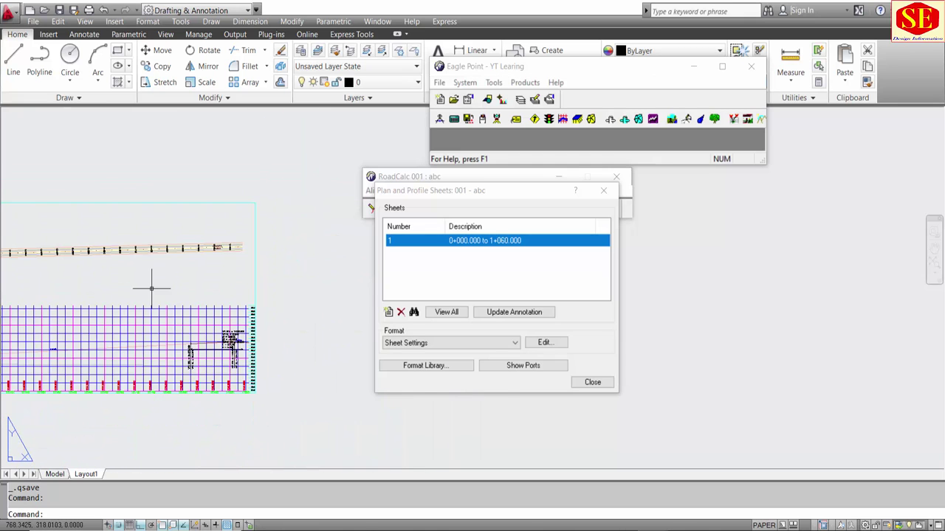
middle_drag(151, 288, 206, 313)
scroll(206, 313, up, 2)
scroll(210, 312, down, 1)
scroll(212, 312, down, 1)
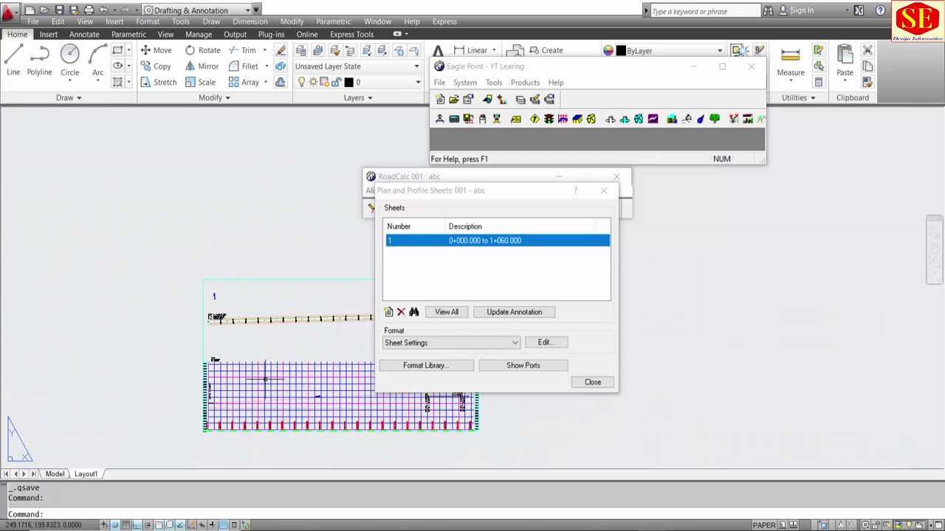
middle_drag(265, 380, 259, 327)
scroll(295, 369, up, 3)
scroll(296, 369, up, 3)
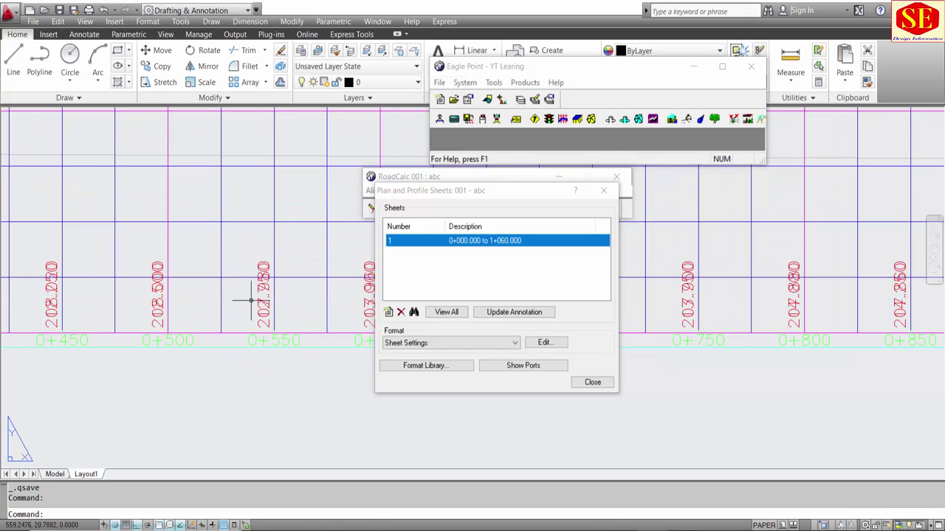
scroll(252, 299, up, 2)
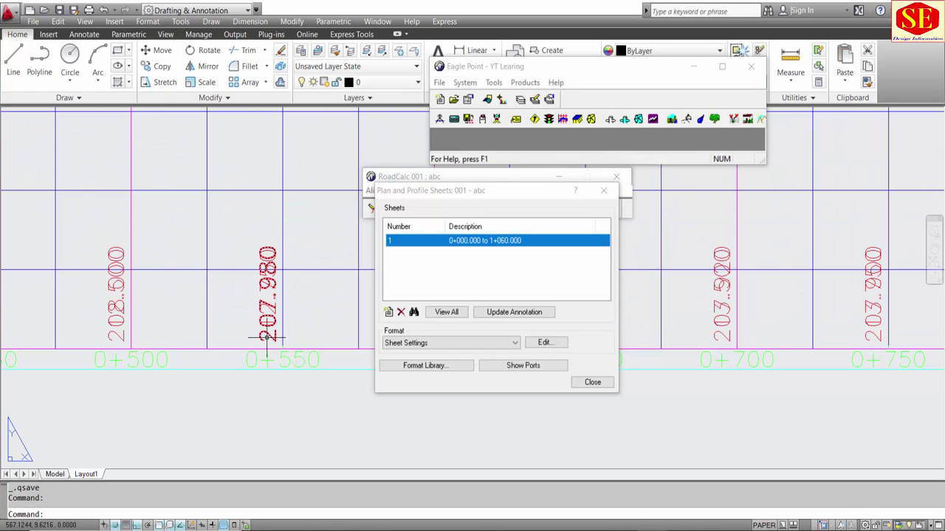
Step: In the Profile Annotation format, change the NSL annotation location to Bottom Right
click(435, 344)
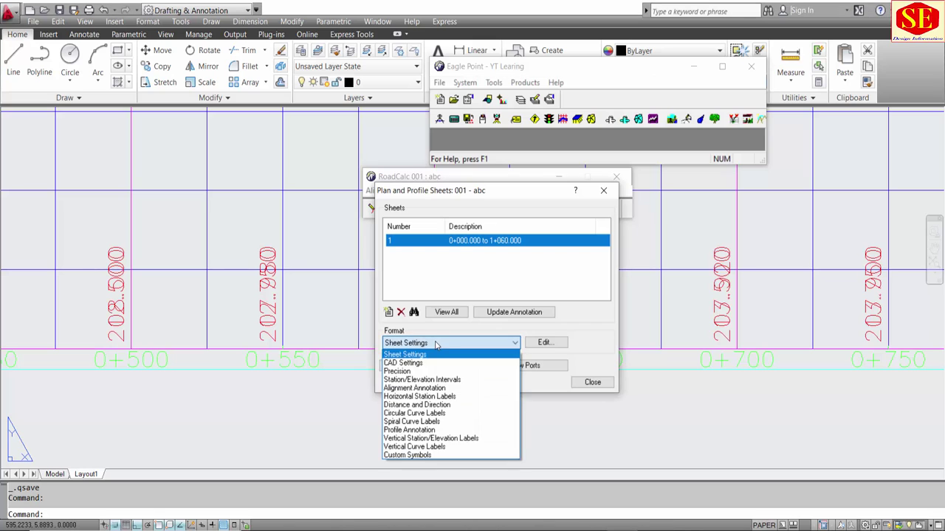
click(443, 432)
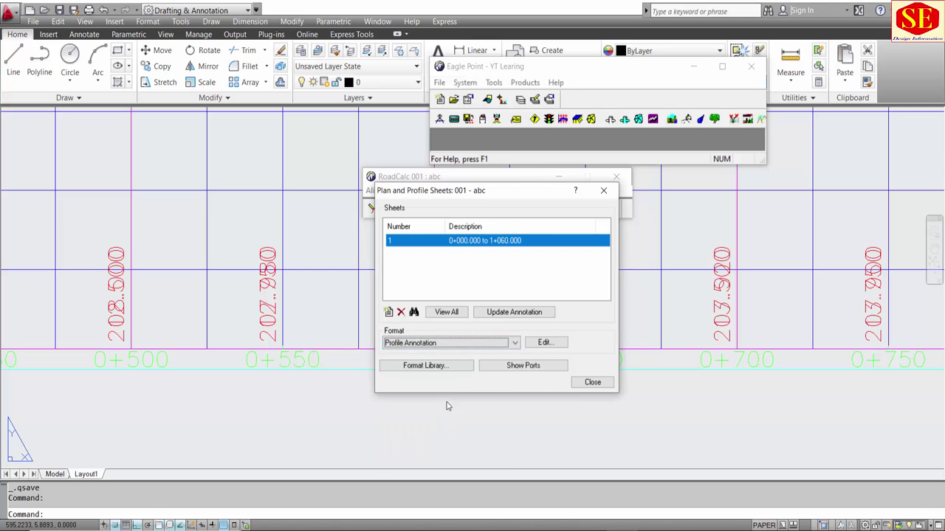
click(546, 343)
double_click(558, 257)
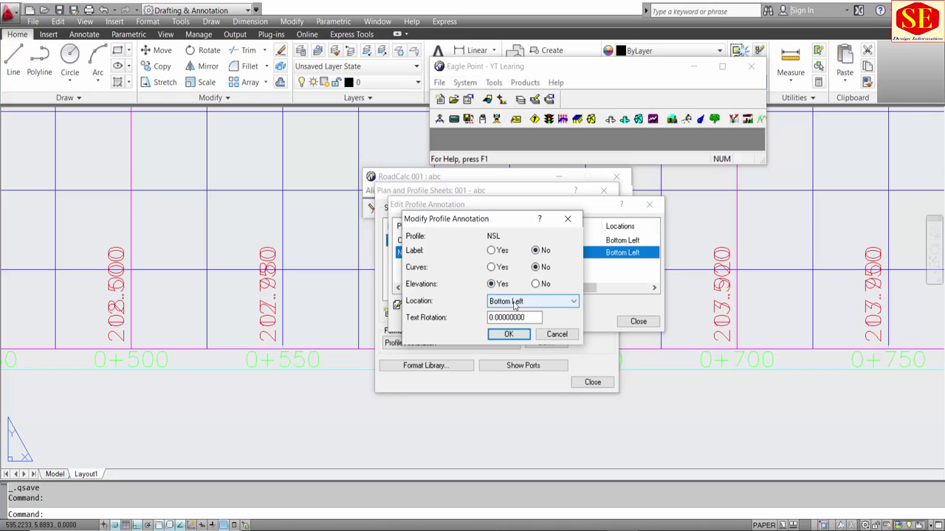
click(516, 301)
click(517, 308)
key(Down)
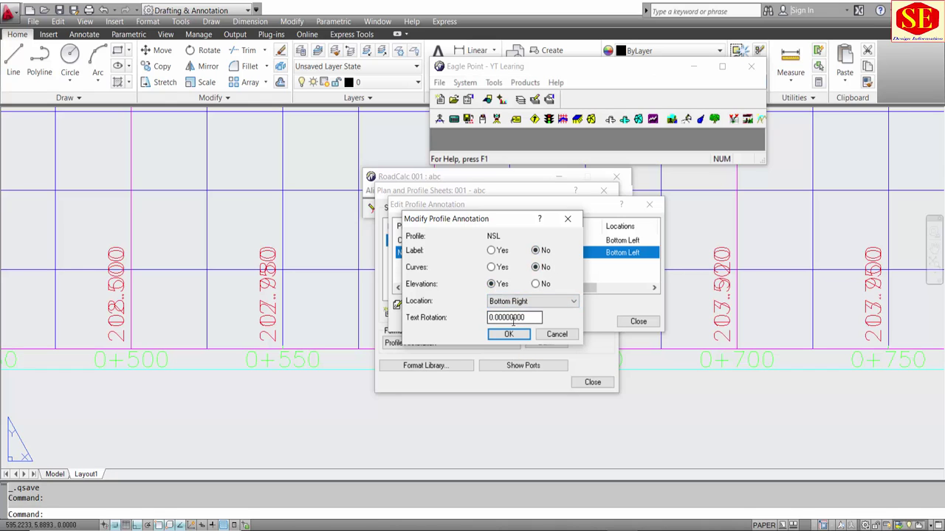
click(508, 334)
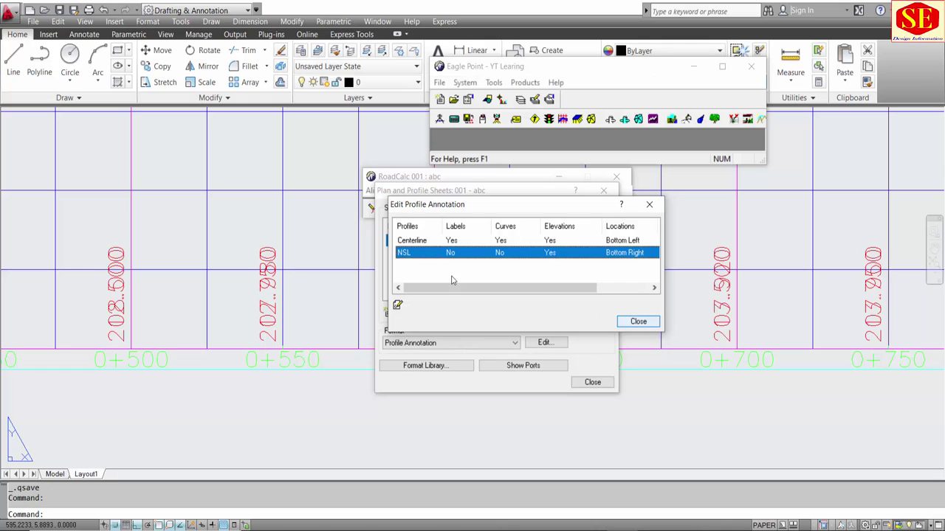
Step: Compare the Centerline and NSL annotation settings, then close the profile annotation editor
click(625, 245)
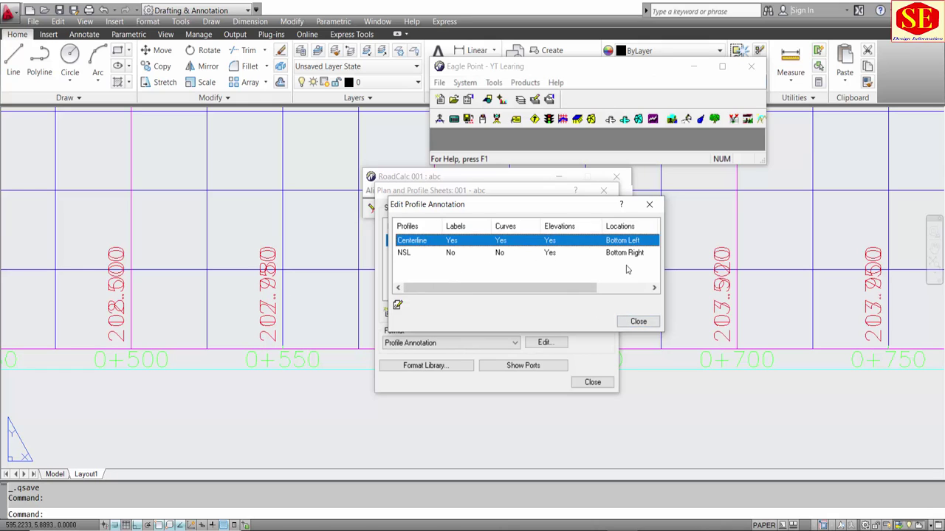
click(631, 254)
click(632, 247)
click(634, 256)
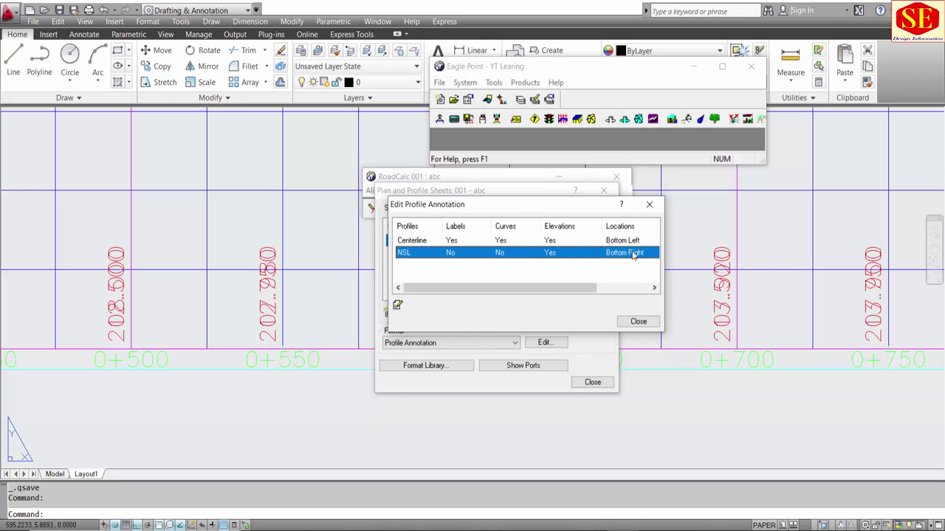
click(629, 247)
click(631, 256)
click(625, 244)
click(625, 257)
click(638, 322)
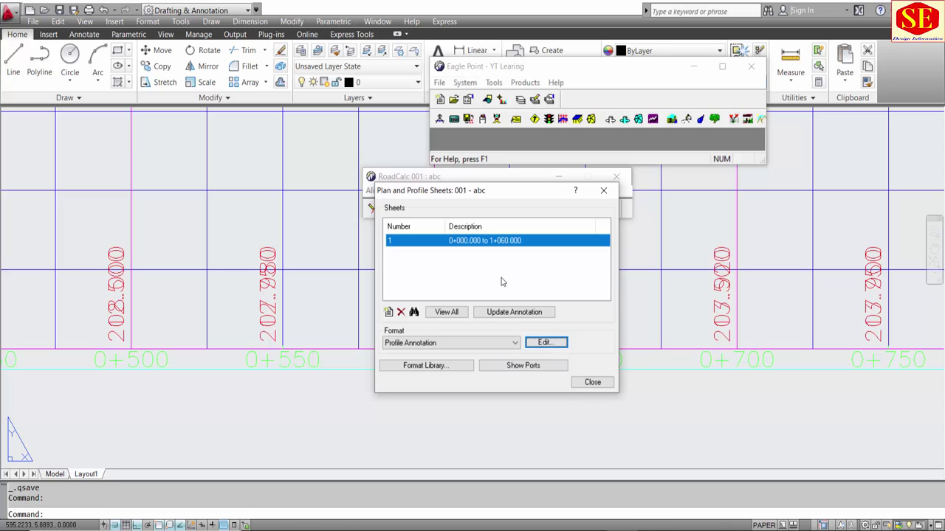
Step: Add sheet 2 (0+000.000 to 1+060.000) and display it, discarding changes to the current drawing
click(388, 311)
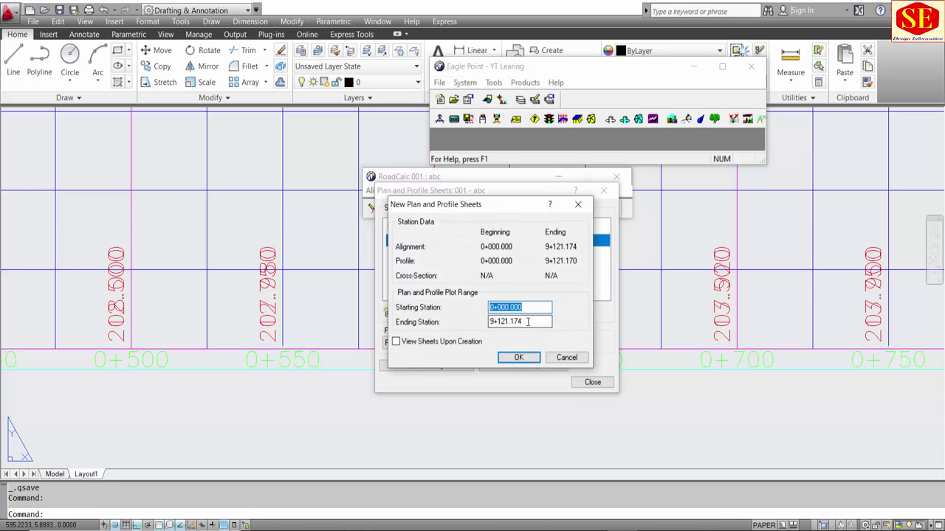
key(Tab)
text(1000)
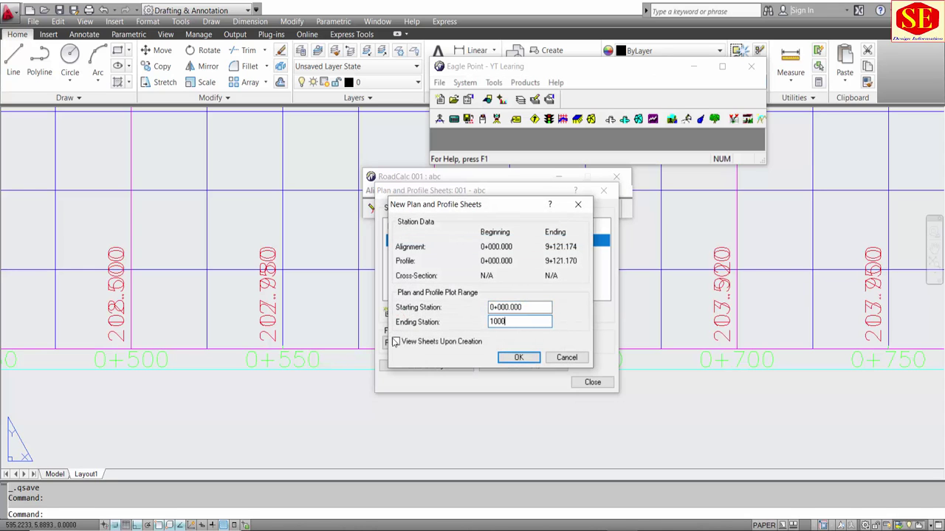
click(518, 358)
click(507, 242)
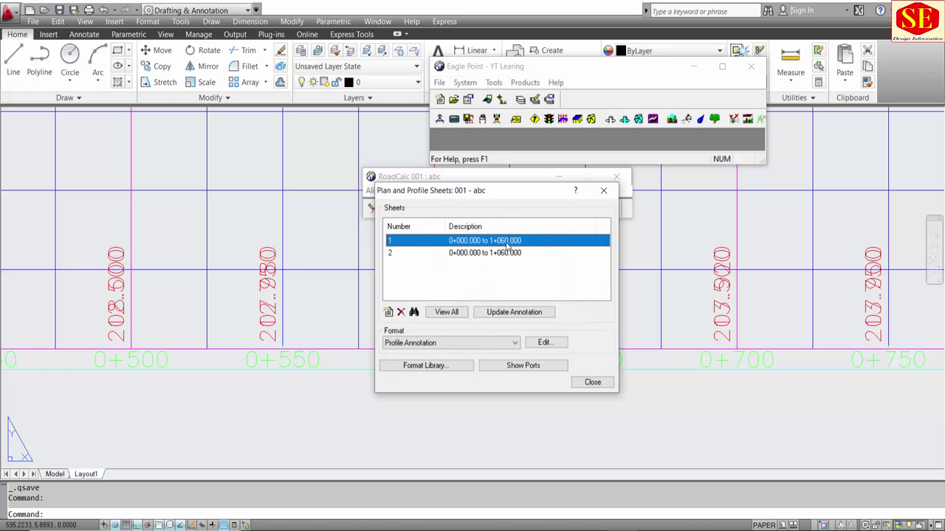
click(508, 254)
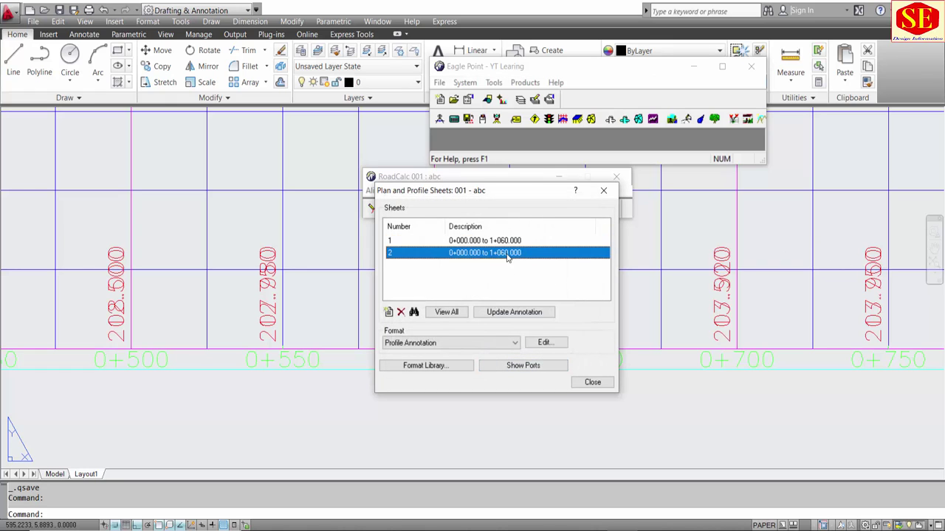
click(417, 313)
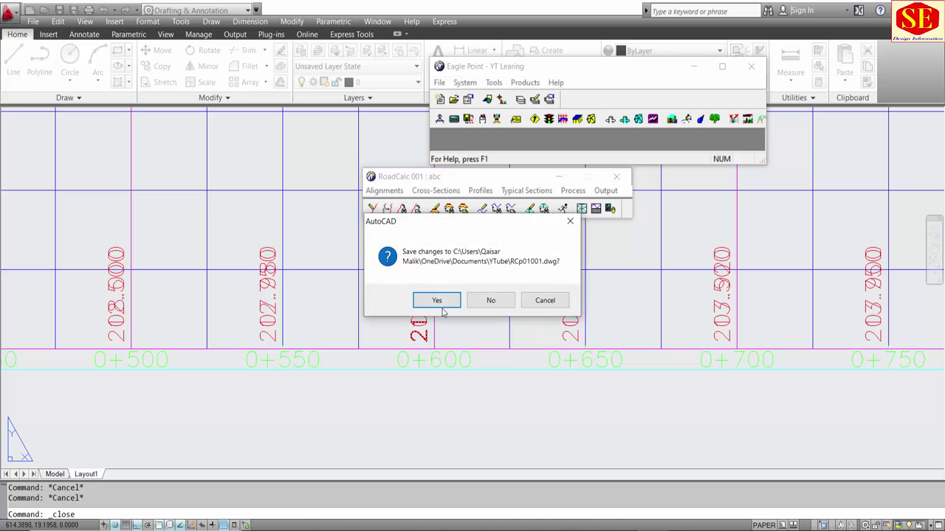
click(489, 303)
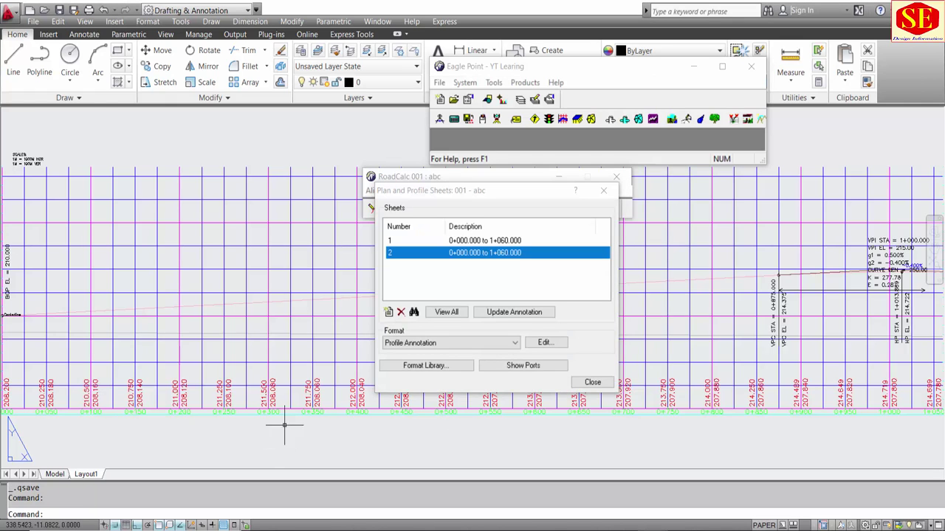
Step: Zoom to the VPI label and window-select the g1 and g2 grade labels to inspect them
scroll(273, 414, up, 5)
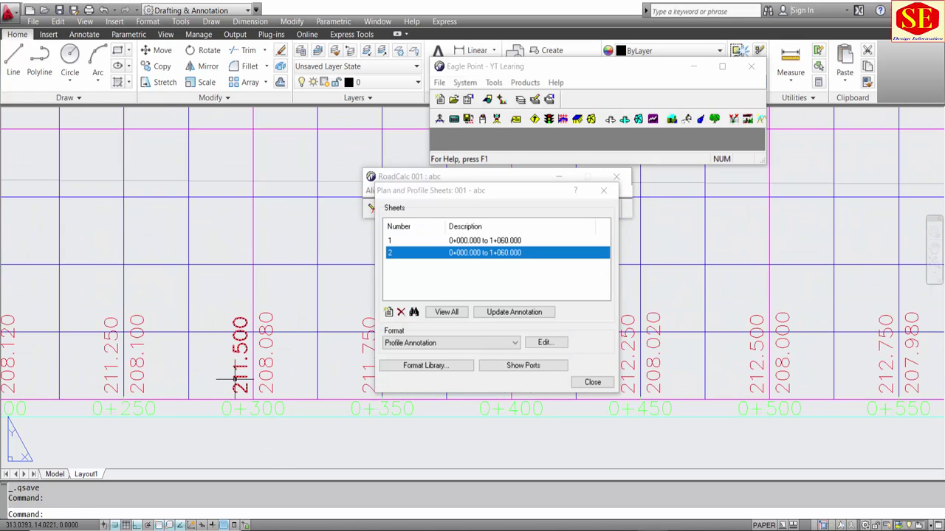
scroll(258, 332, down, 6)
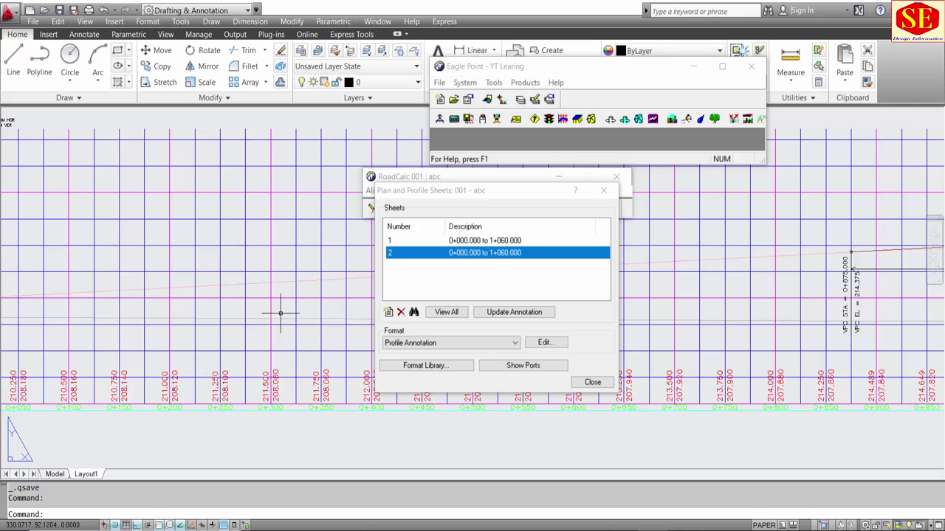
scroll(280, 317, up, 3)
scroll(342, 431, down, 5)
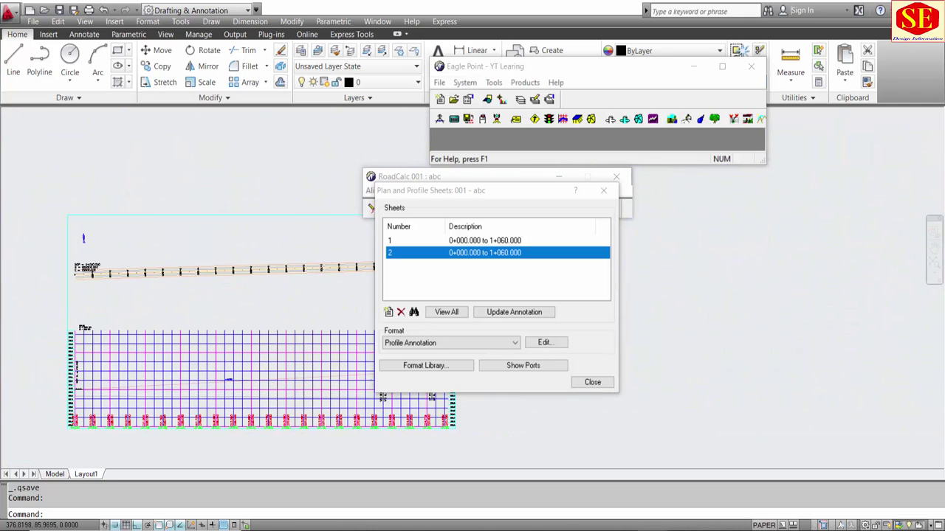
scroll(235, 363, up, 5)
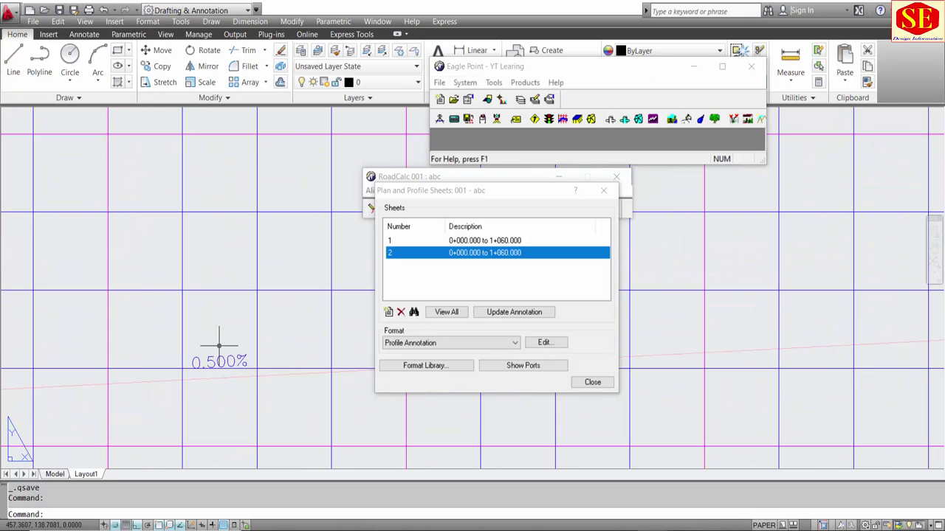
scroll(217, 341, down, 5)
scroll(276, 388, up, 5)
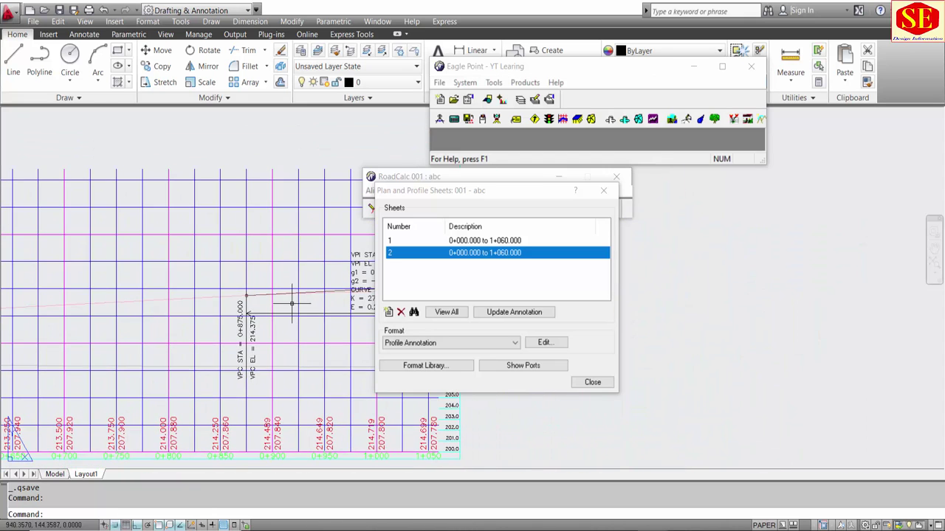
scroll(273, 295, down, 2)
scroll(226, 313, up, 4)
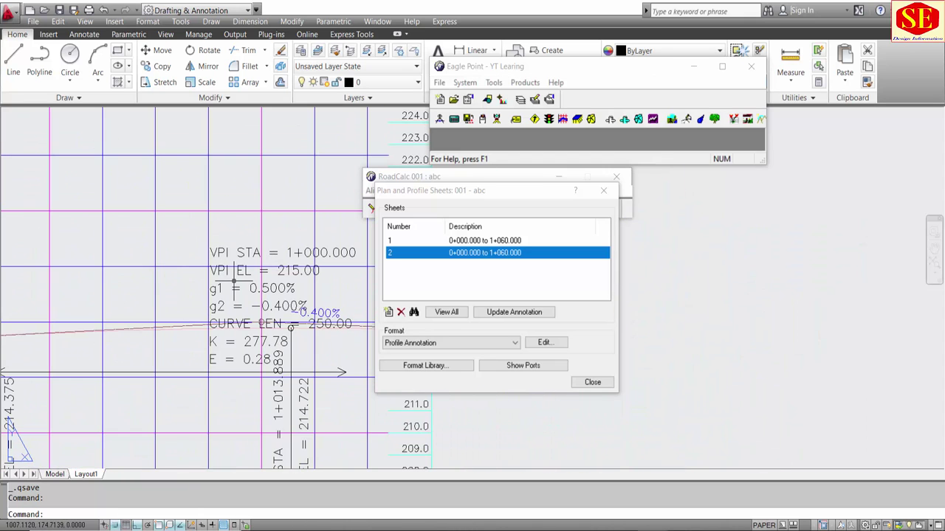
click(215, 288)
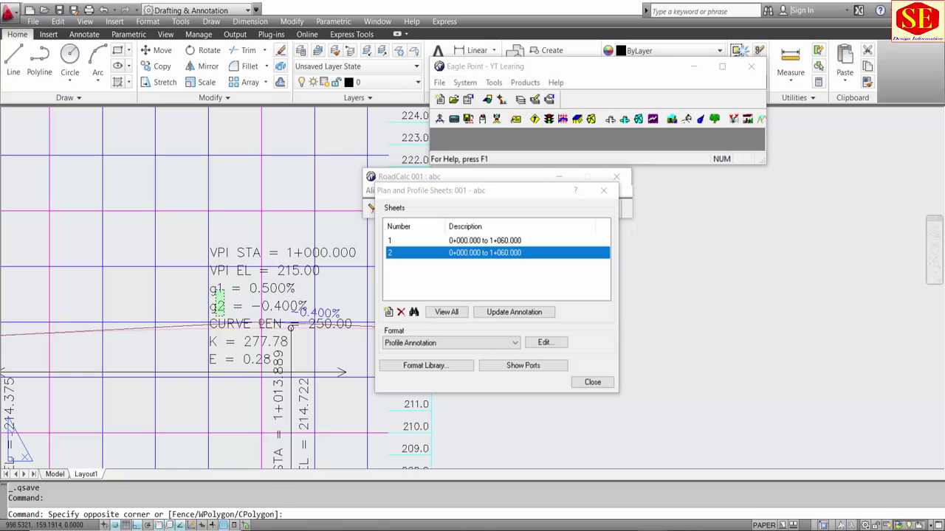
click(213, 314)
key(Escape)
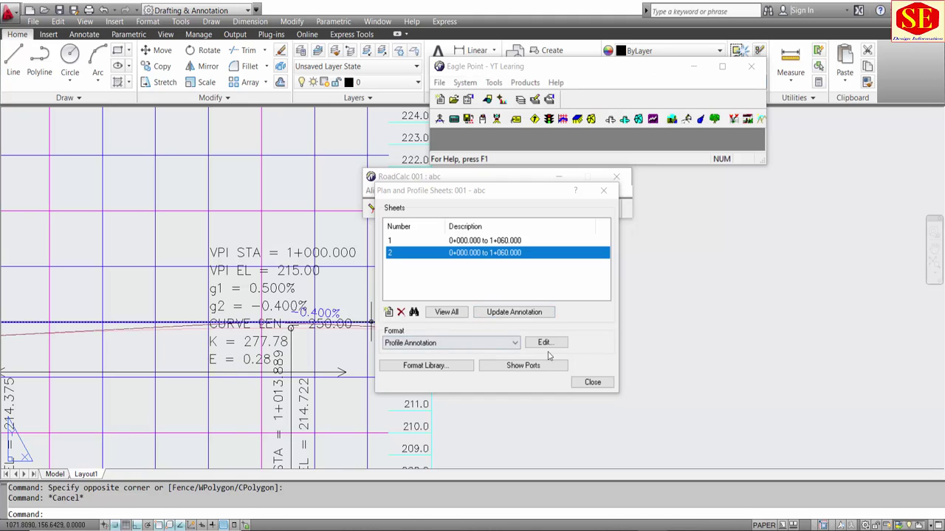
click(461, 347)
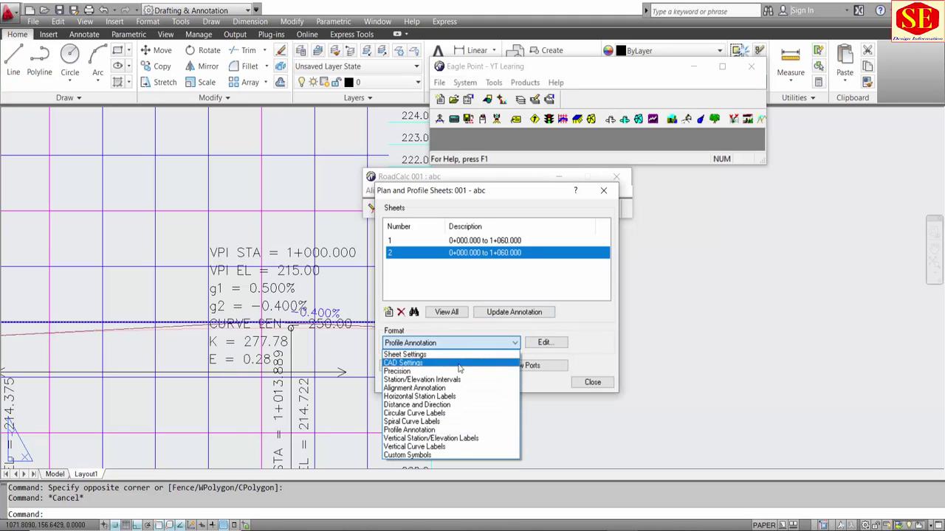
Step: In the Vertical Curve Labels settings, stop plotting the Grade In and Grade Out labels
click(446, 345)
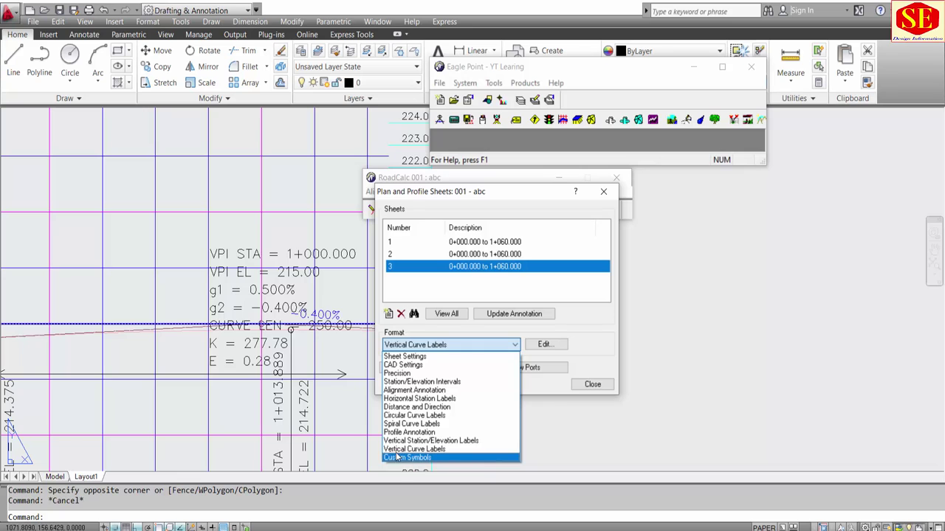
click(447, 450)
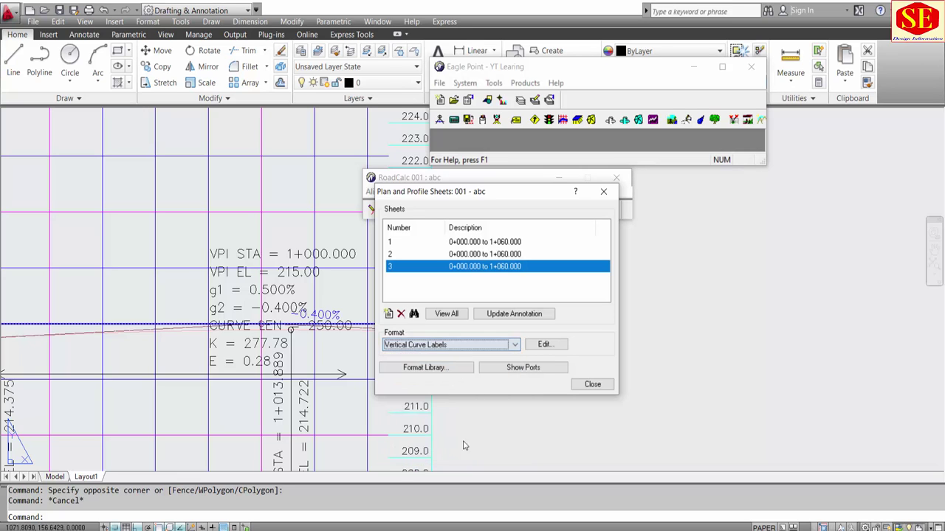
click(536, 343)
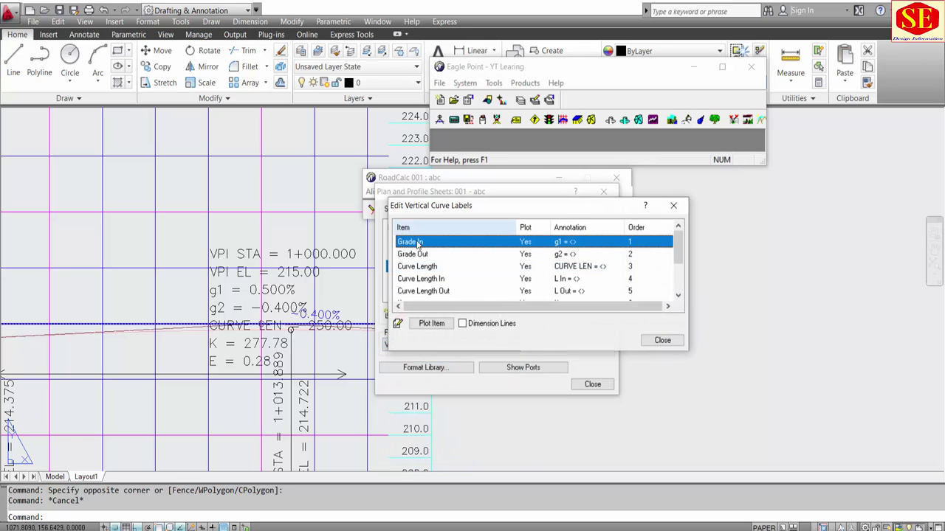
click(425, 254)
click(422, 242)
click(422, 254)
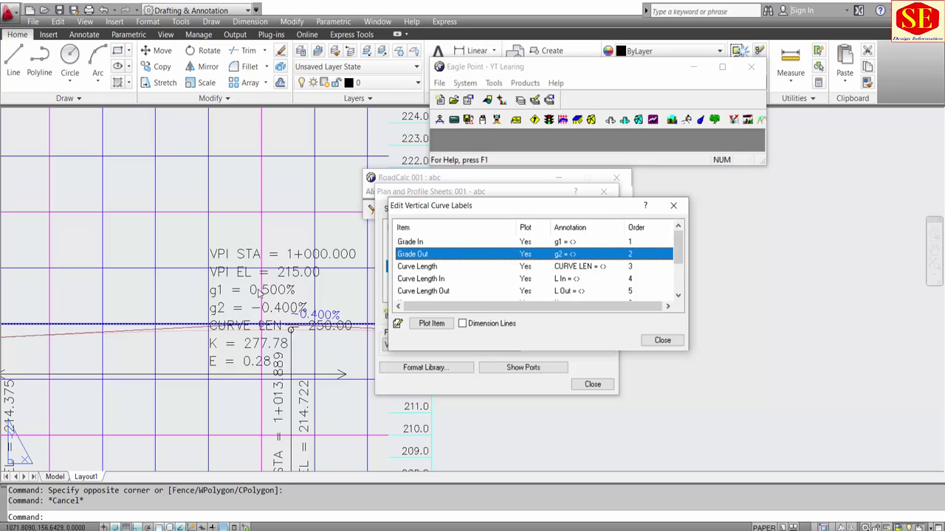
click(405, 243)
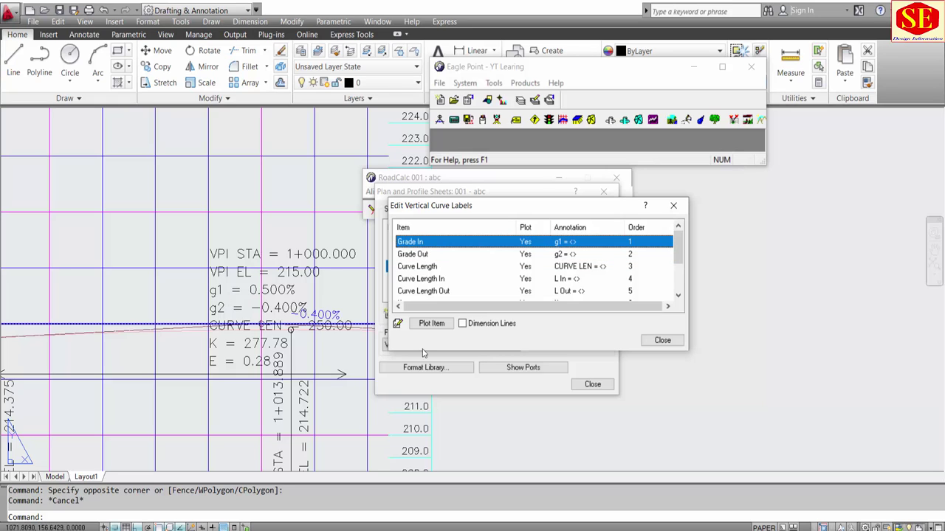
click(432, 325)
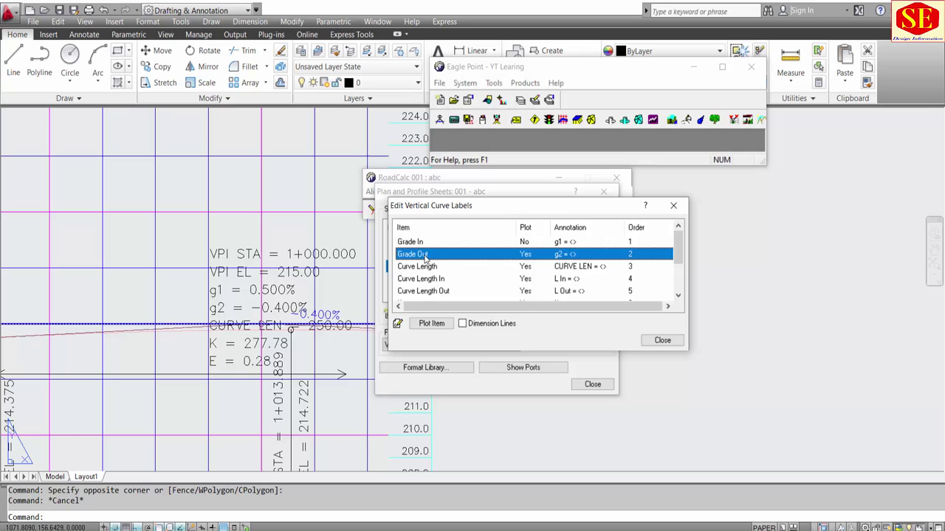
click(433, 326)
Step: Stop plotting the Curve Length Out, K In and K Out labels
click(428, 280)
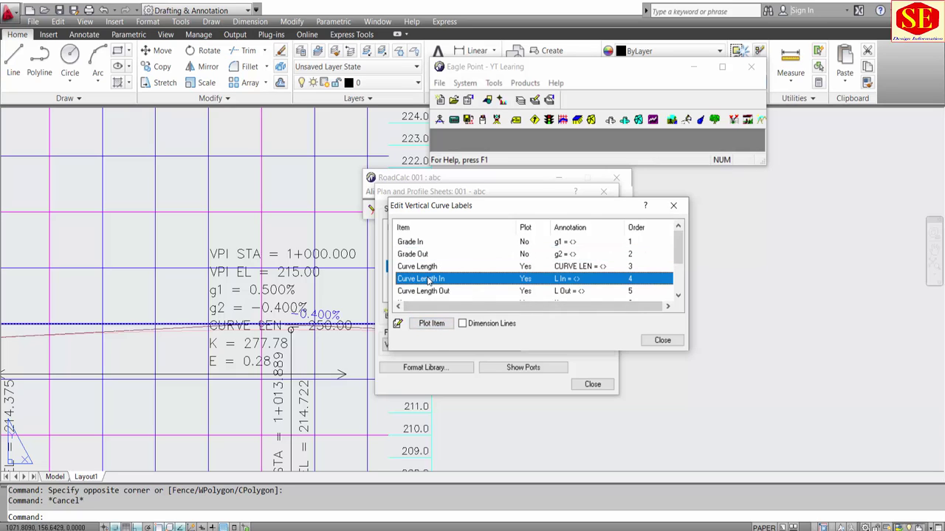
click(432, 323)
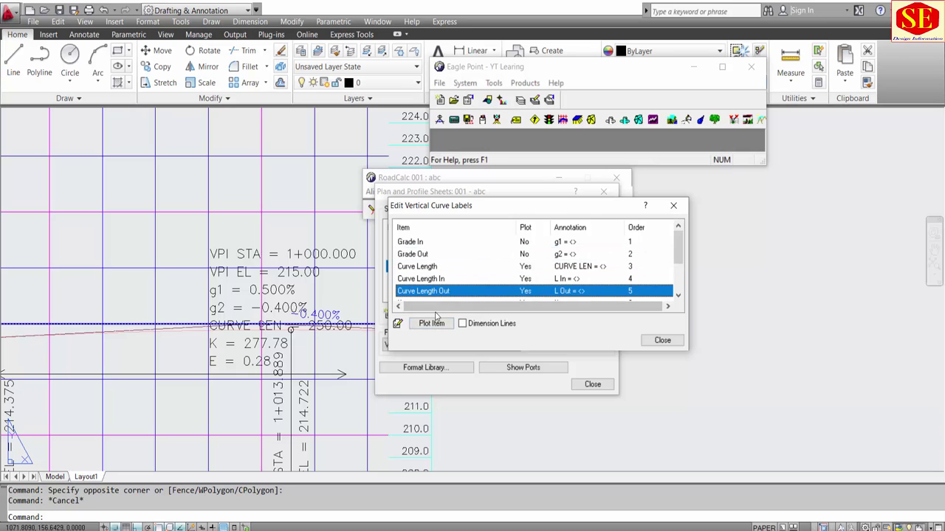
click(434, 323)
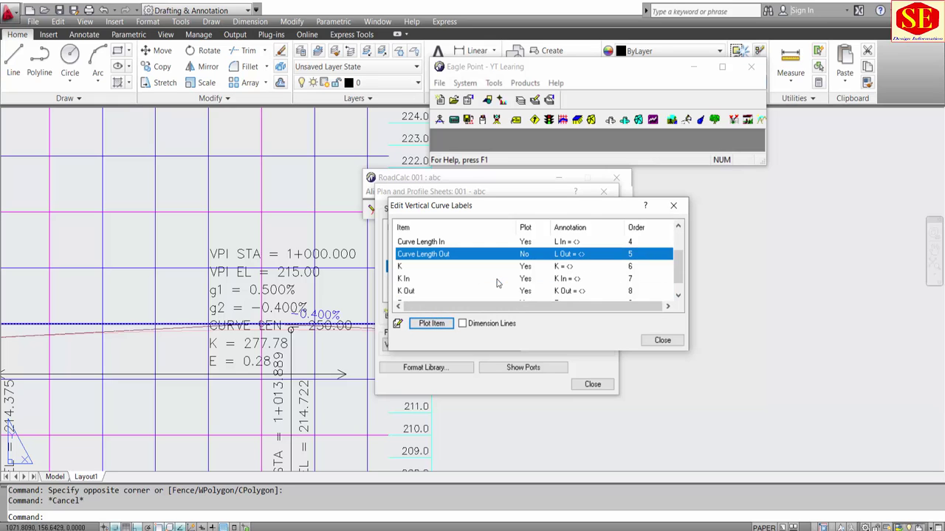
click(432, 279)
click(424, 325)
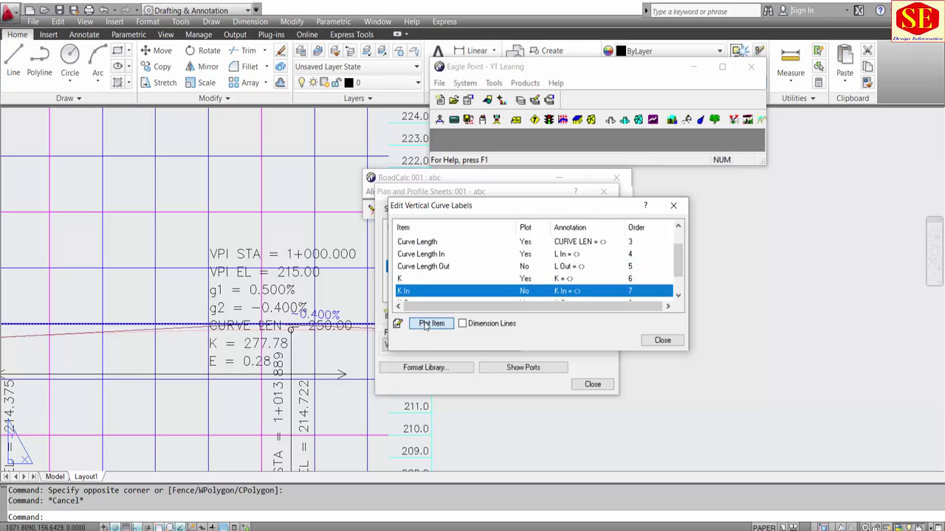
click(419, 279)
click(425, 324)
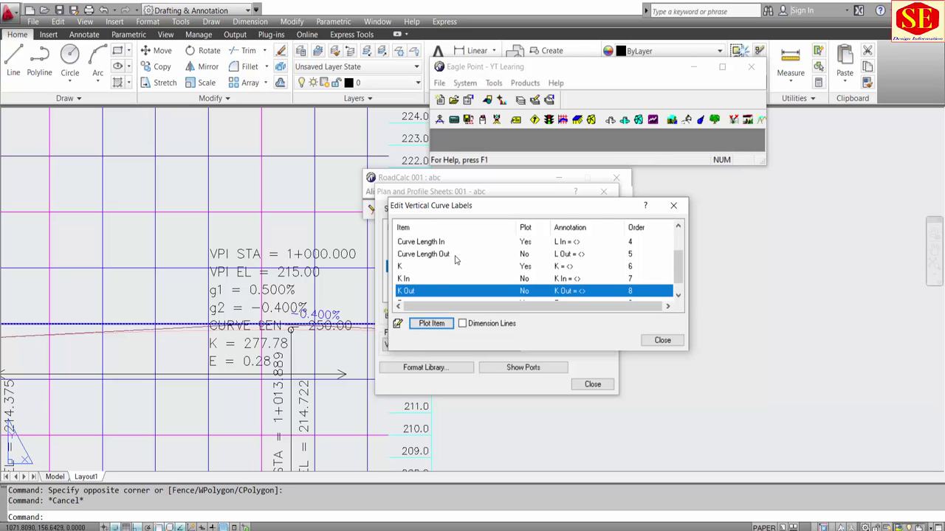
Step: Add a new sheet ending at station 1000 and close the Plan and Profile Sheets dialog
click(662, 340)
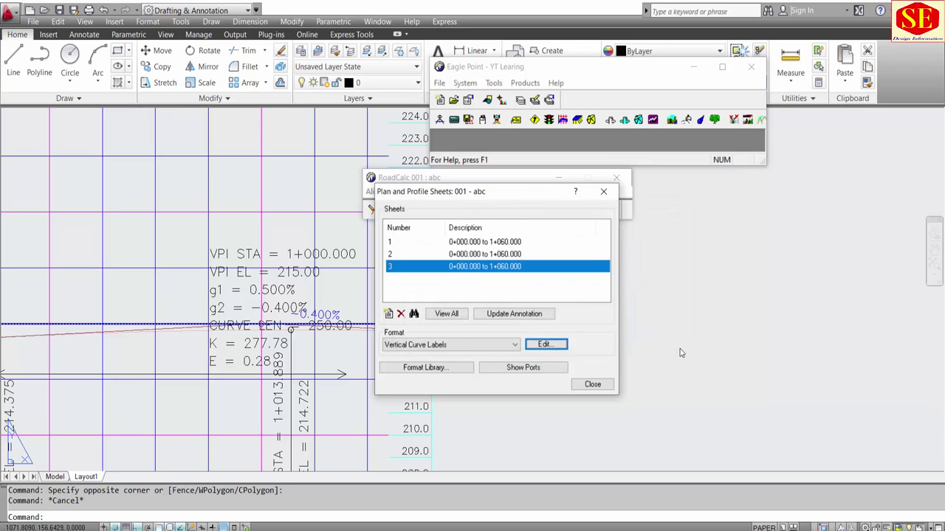
click(389, 314)
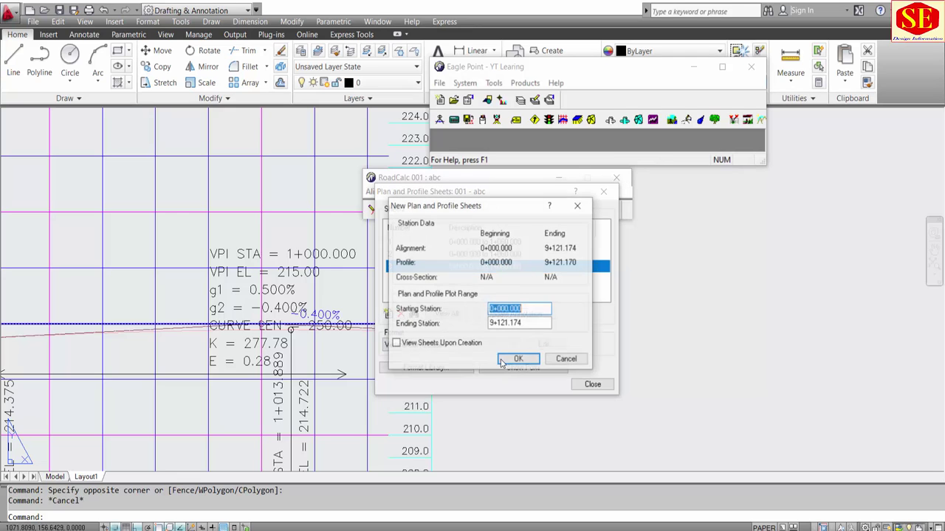
key(Tab)
text(1000)
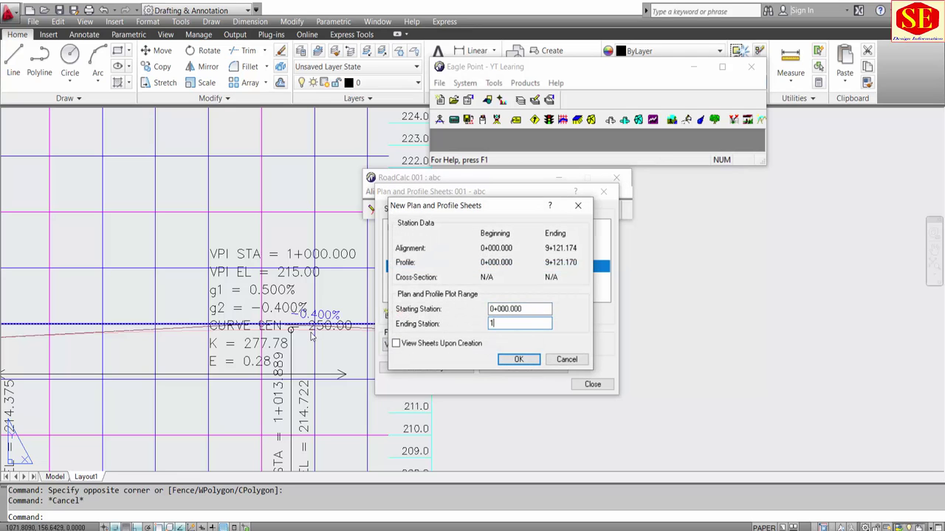
click(518, 360)
click(592, 384)
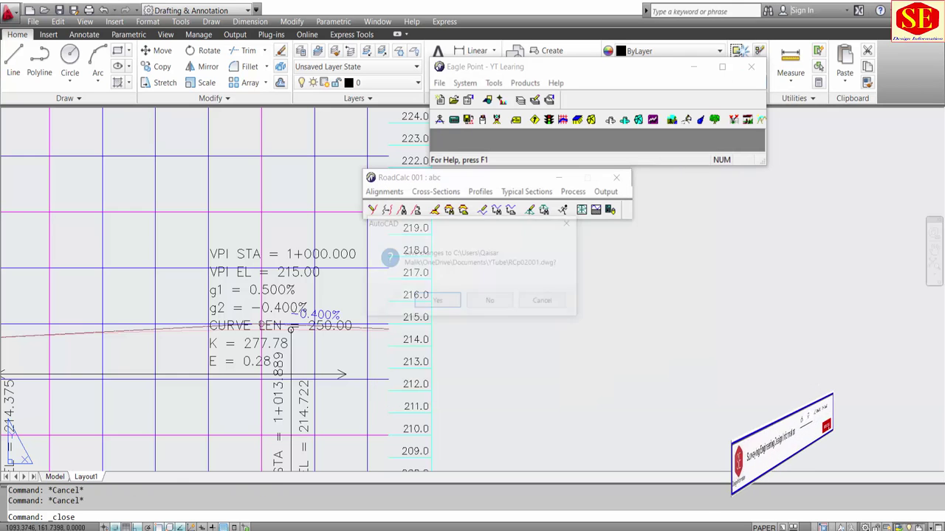
click(432, 377)
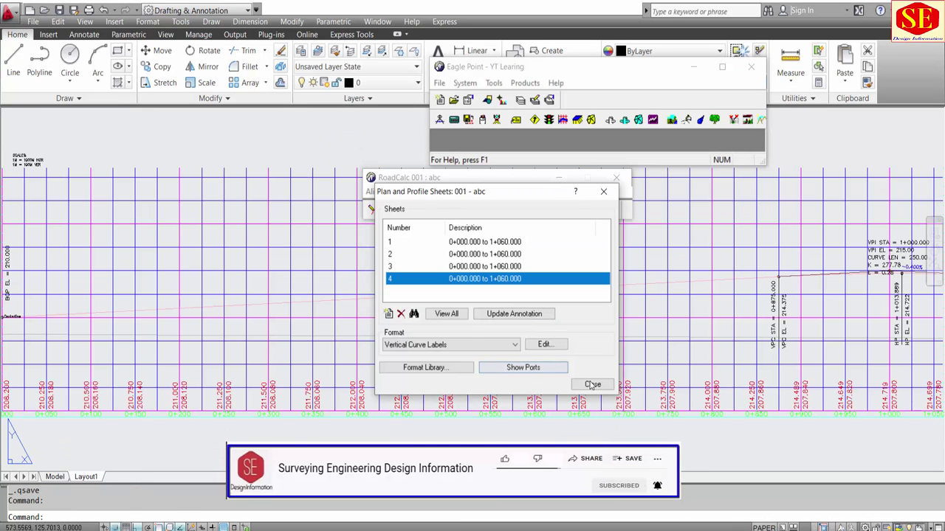
click(592, 385)
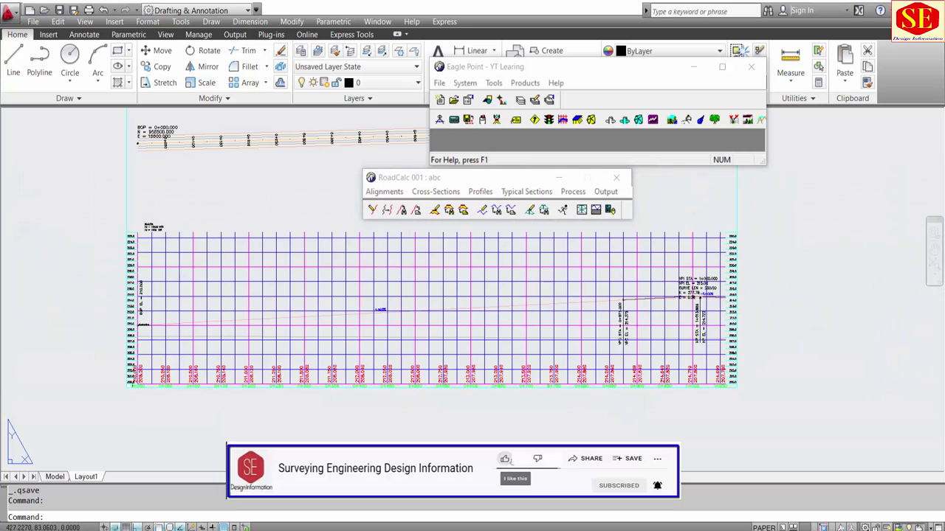
Step: Zoom around the redrawn profile to check the VPI label no longer shows g1 and g2
scroll(718, 288, up, 5)
scroll(642, 253, up, 2)
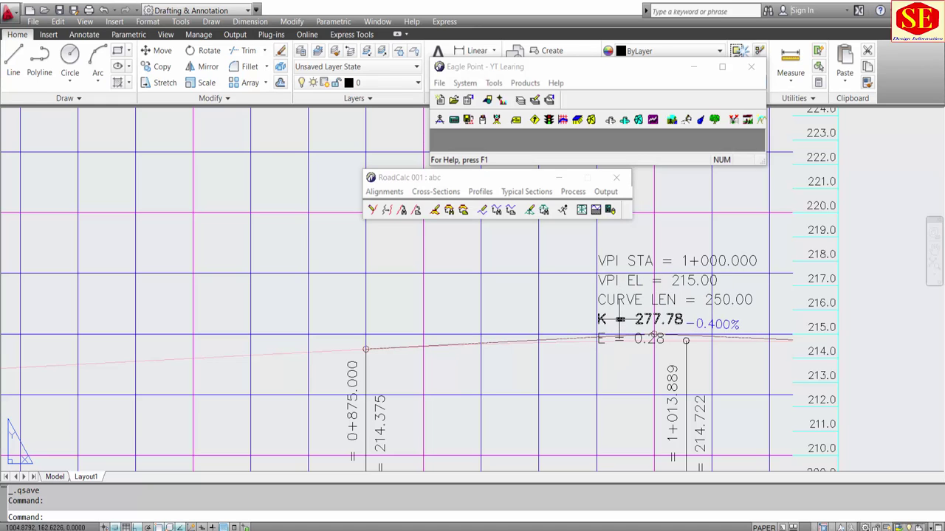
scroll(620, 358, down, 2)
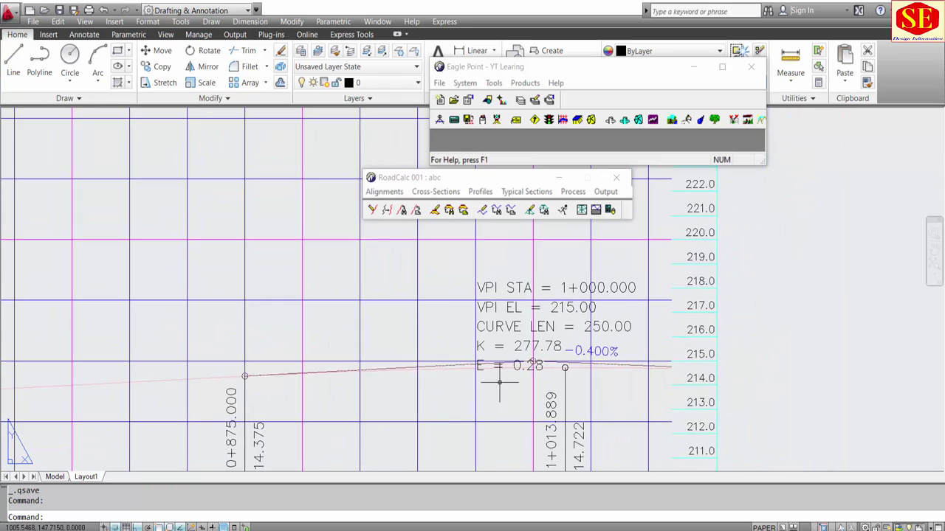
scroll(498, 381, down, 2)
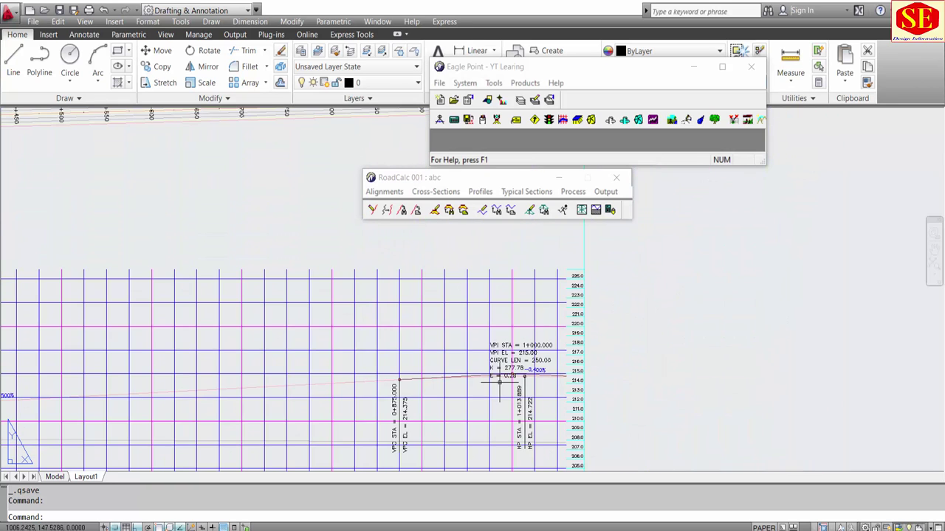
scroll(499, 382, down, 2)
scroll(287, 310, up, 2)
scroll(288, 310, up, 2)
scroll(254, 338, up, 2)
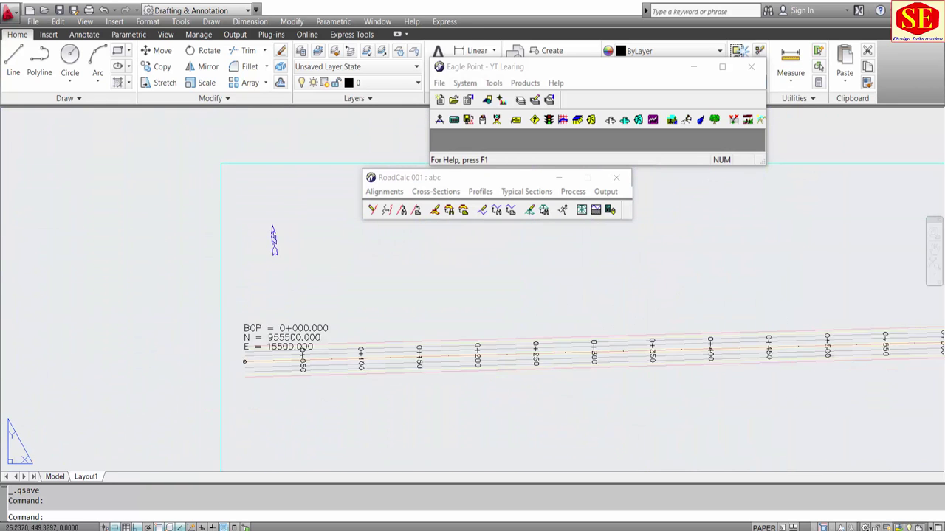
scroll(271, 299, down, 1)
Step: Move the BOP station and N/E coordinate labels above the alignment
scroll(271, 298, up, 2)
text(m)
key(Return)
scroll(271, 298, up, 1)
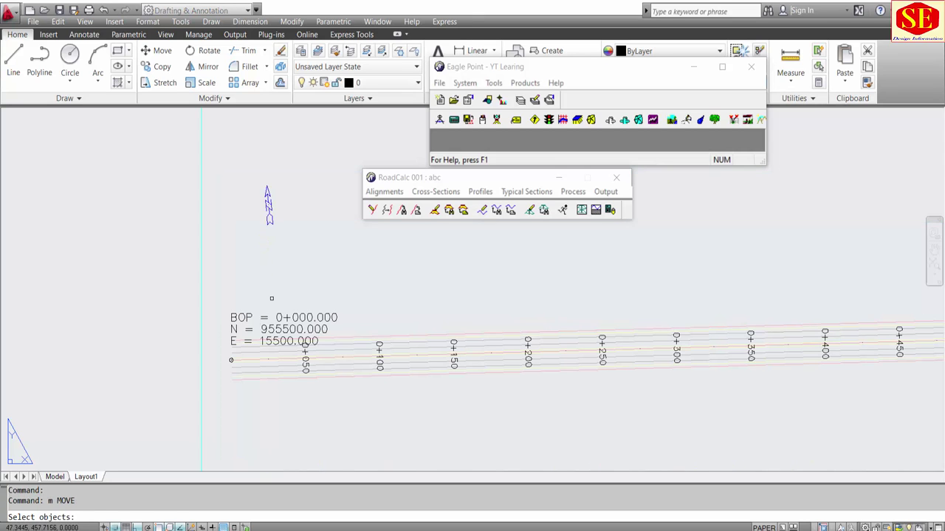
click(271, 298)
click(223, 335)
click(233, 340)
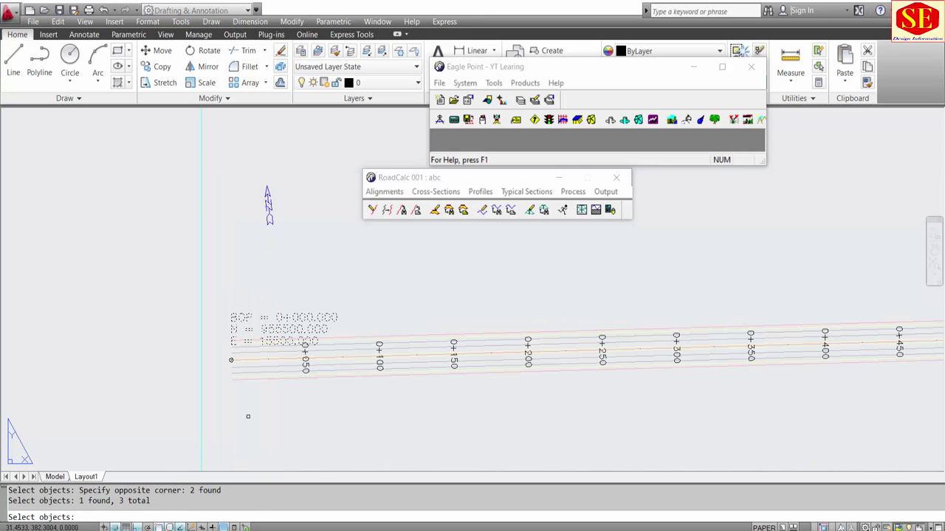
key(Return)
click(248, 417)
scroll(254, 369, down, 2)
scroll(317, 339, up, 1)
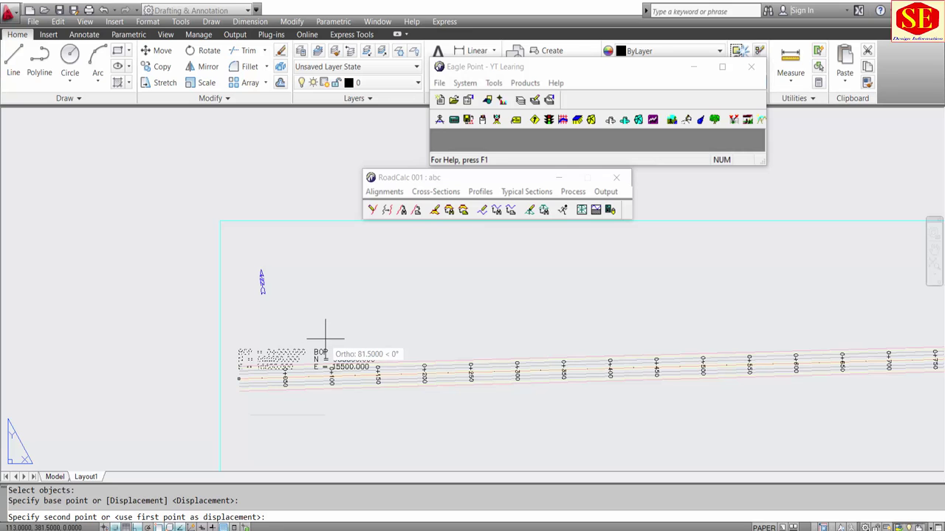
key(F8)
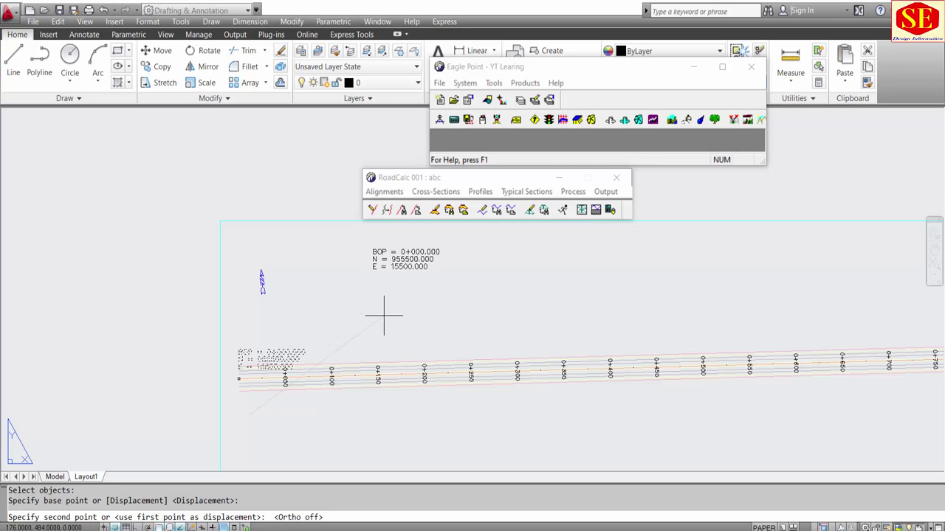
click(334, 338)
key(Escape)
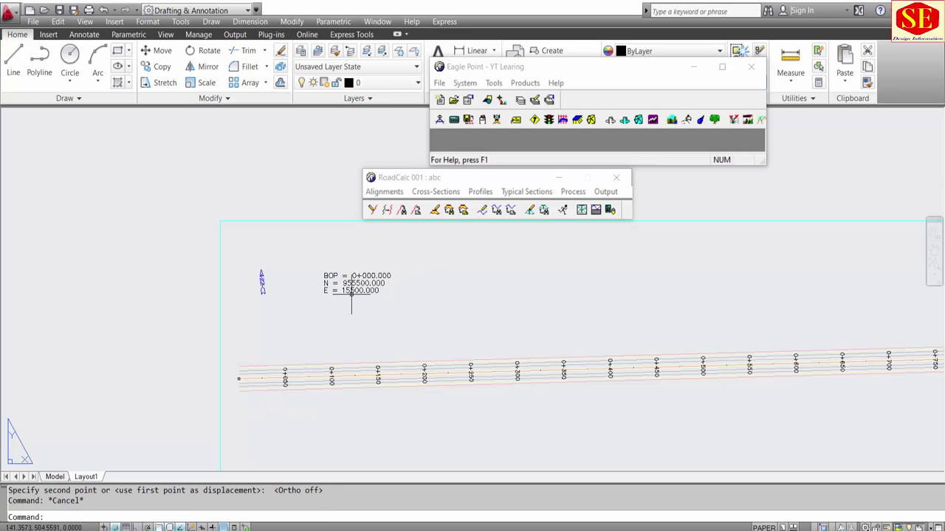
text(rec)
Step: Box the BOP label with a rectangle and draw a leader line from the box to the road start
key(Return)
click(318, 267)
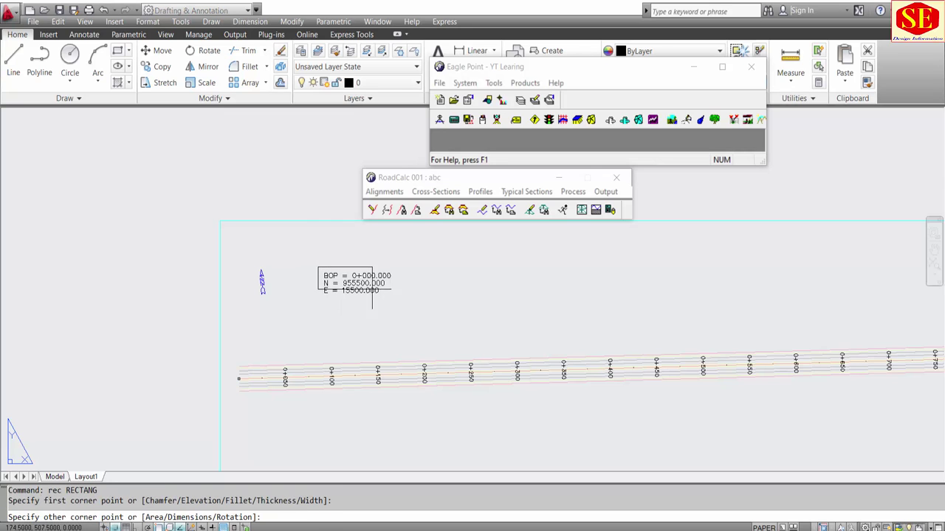
key(Escape)
text(l)
key(Return)
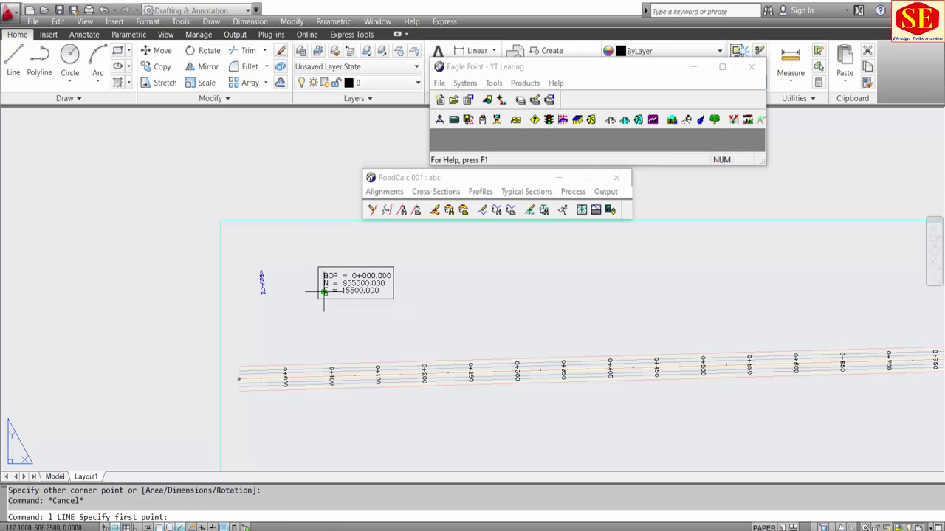
click(318, 284)
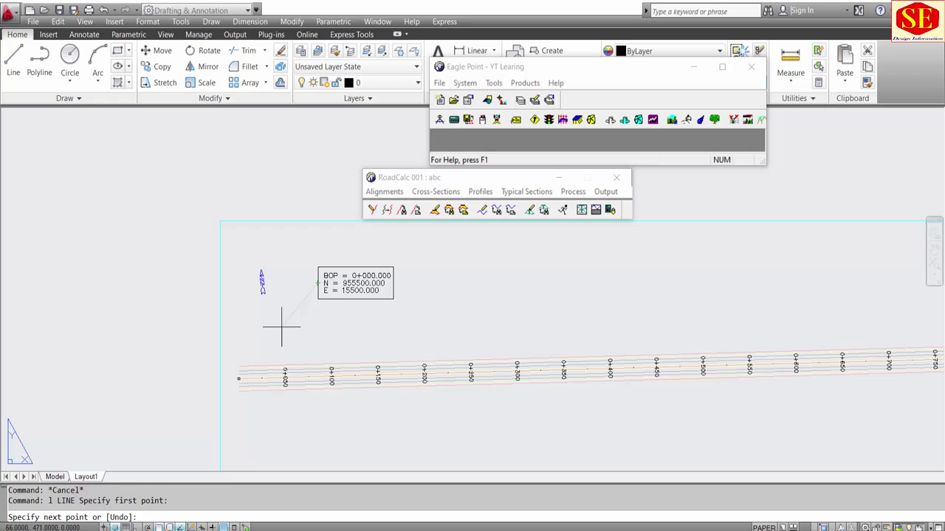
click(239, 378)
key(Escape)
scroll(308, 256, down, 4)
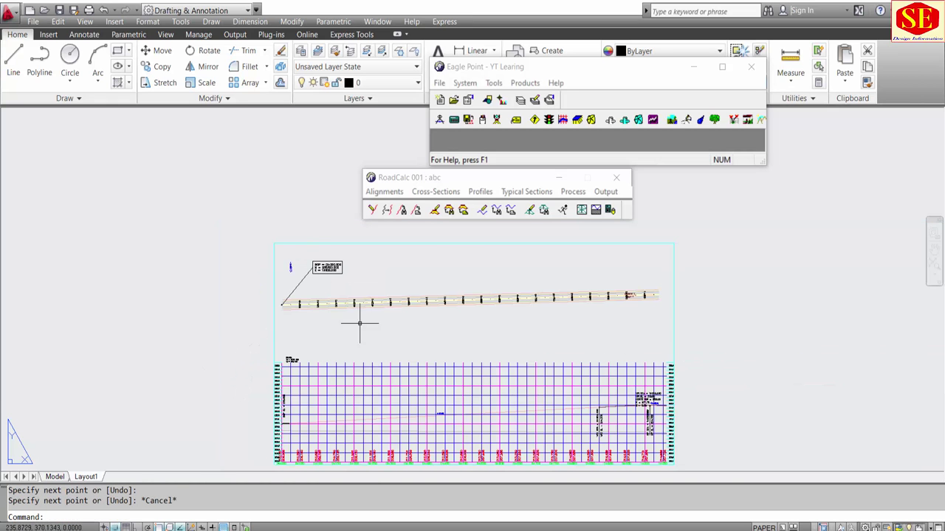
Step: Move the VPI STA, EL, CURVE LEN, K and E labels up above the profile curve
scroll(447, 387, up, 2)
scroll(465, 313, up, 3)
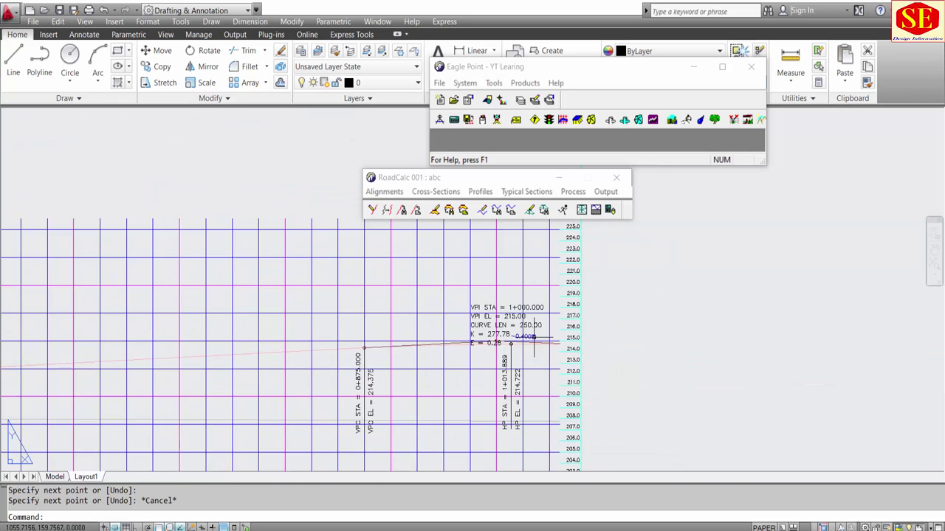
scroll(465, 314, up, 1)
scroll(406, 313, up, 2)
text(m)
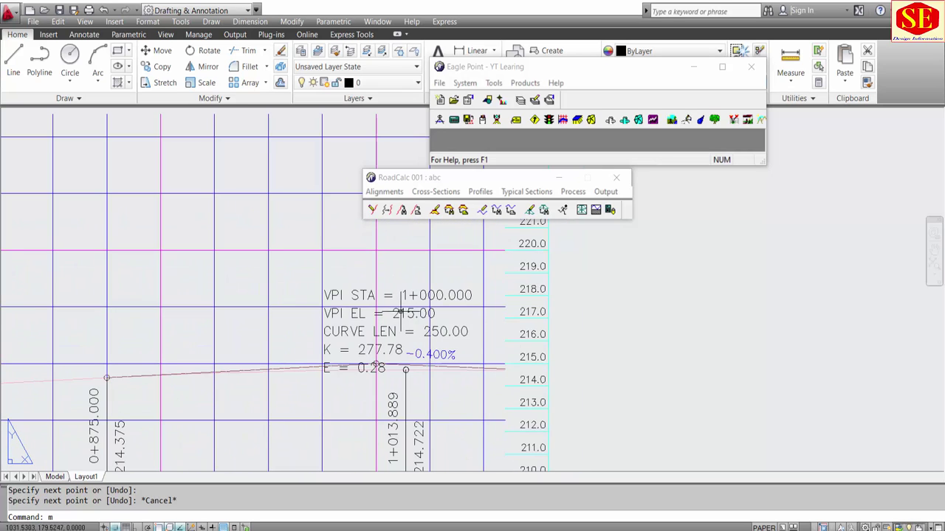
text(cc)
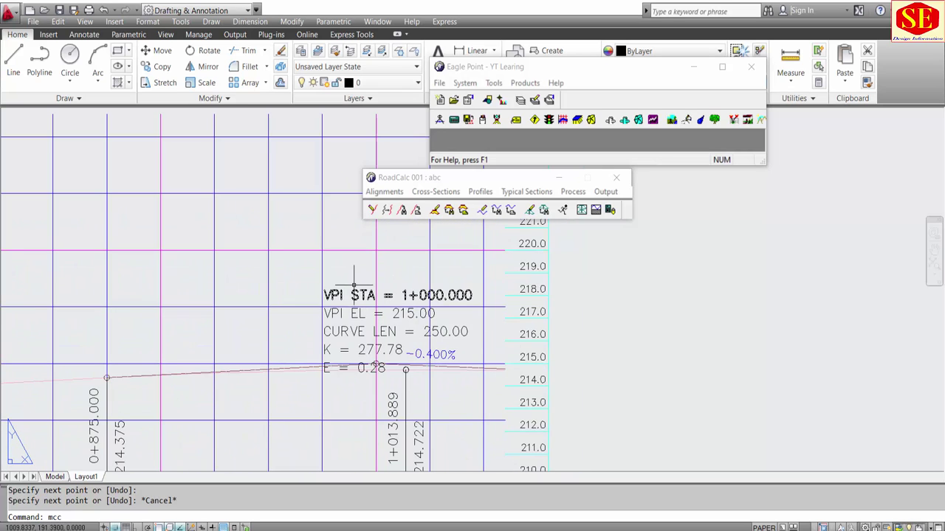
key(Escape)
text(m)
key(Return)
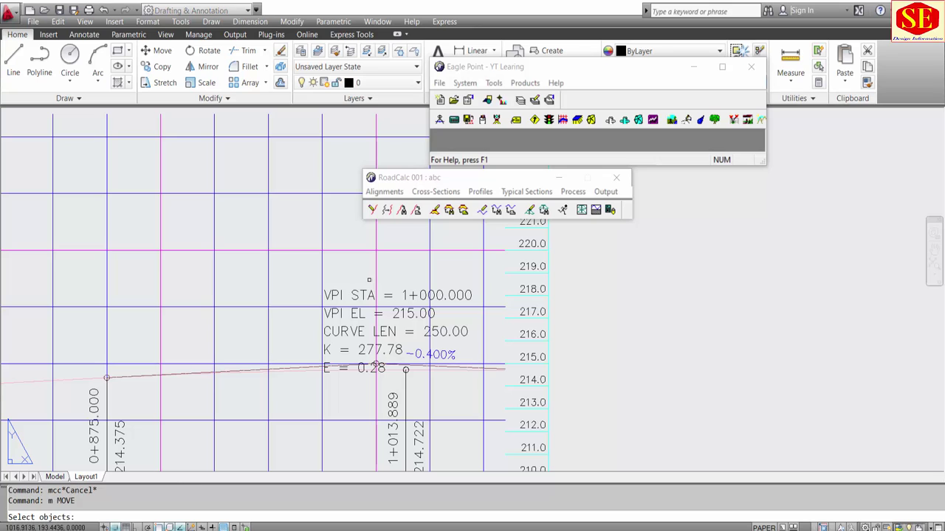
click(369, 295)
click(354, 316)
click(341, 333)
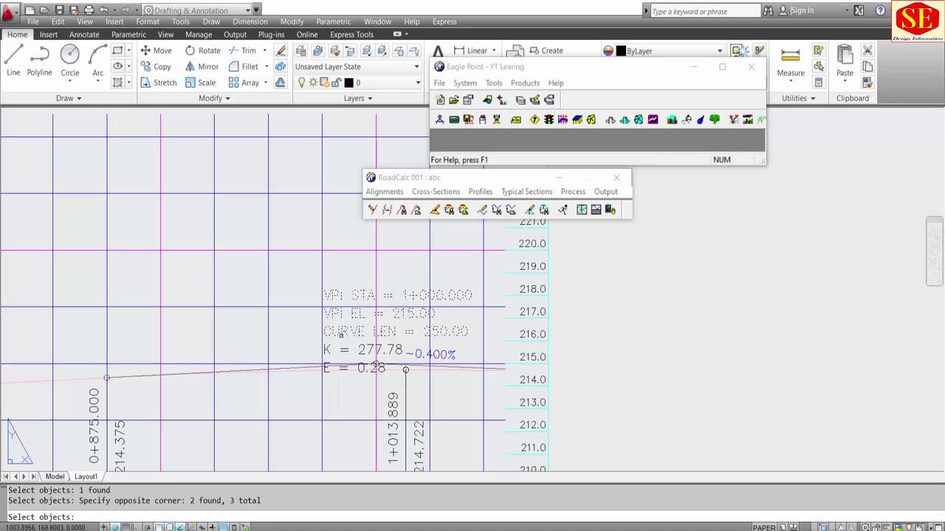
click(344, 350)
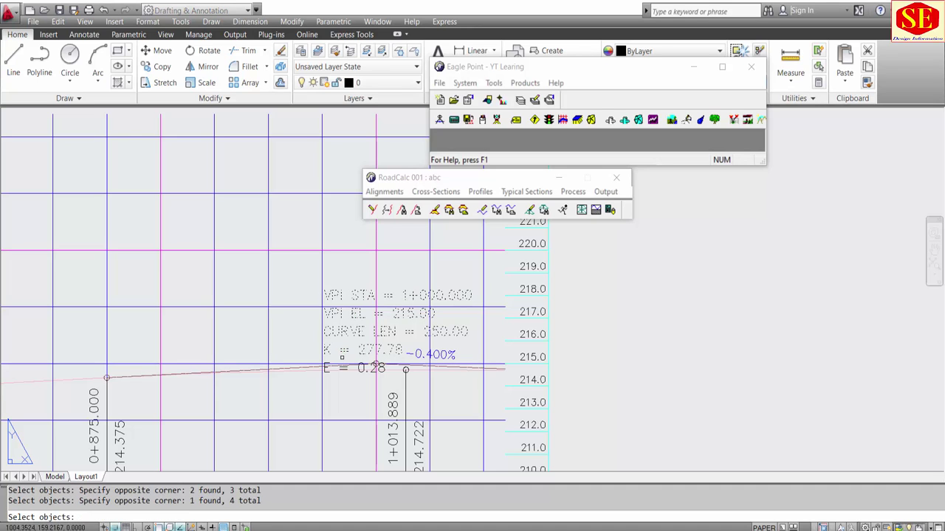
click(360, 367)
scroll(336, 407, down, 2)
key(Return)
click(341, 404)
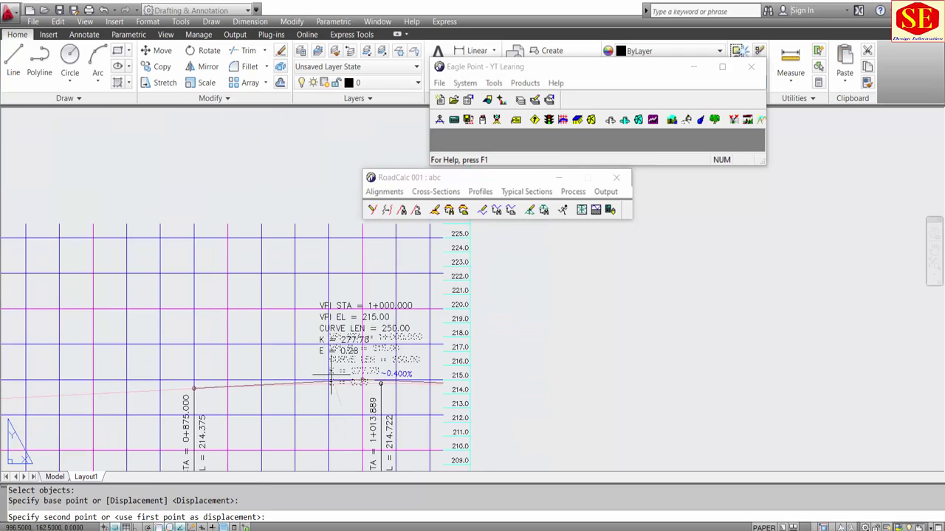
click(279, 347)
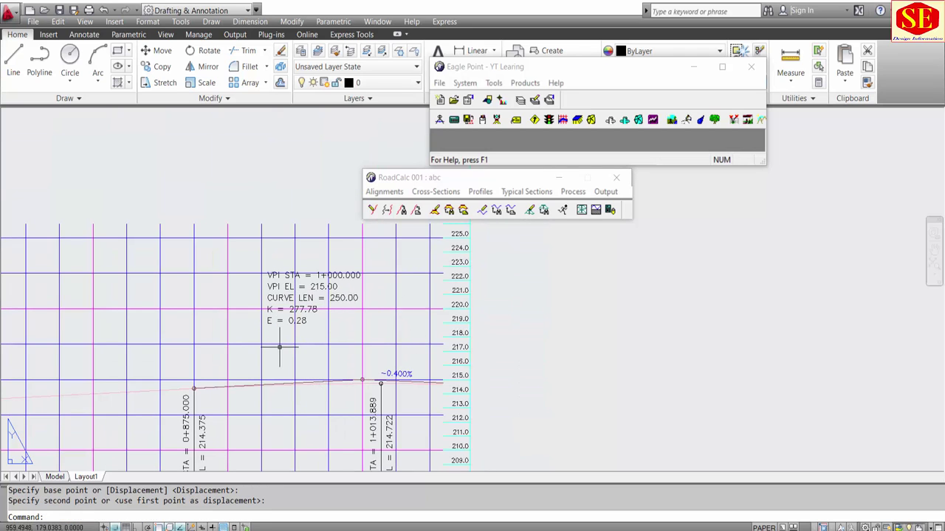
Step: Draw a rectangle around the relocated VPI labels
text(rec)
key(Return)
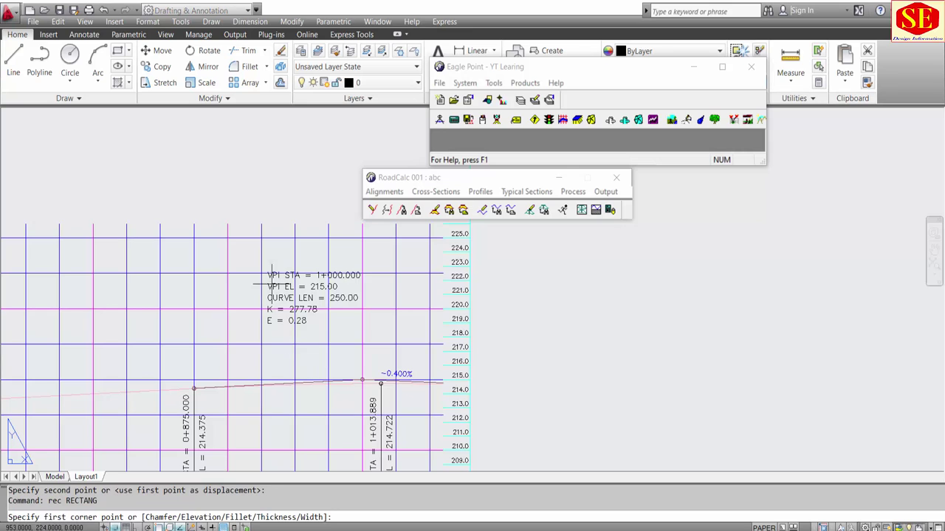
click(255, 264)
click(373, 333)
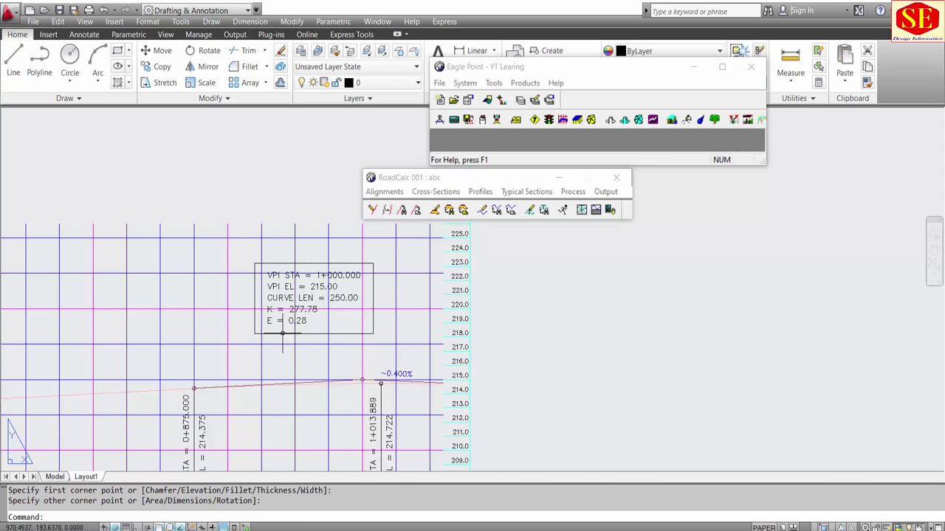
Step: Use EXTRIM with the label box as boundary to trim the grid lines inside it
text(et)
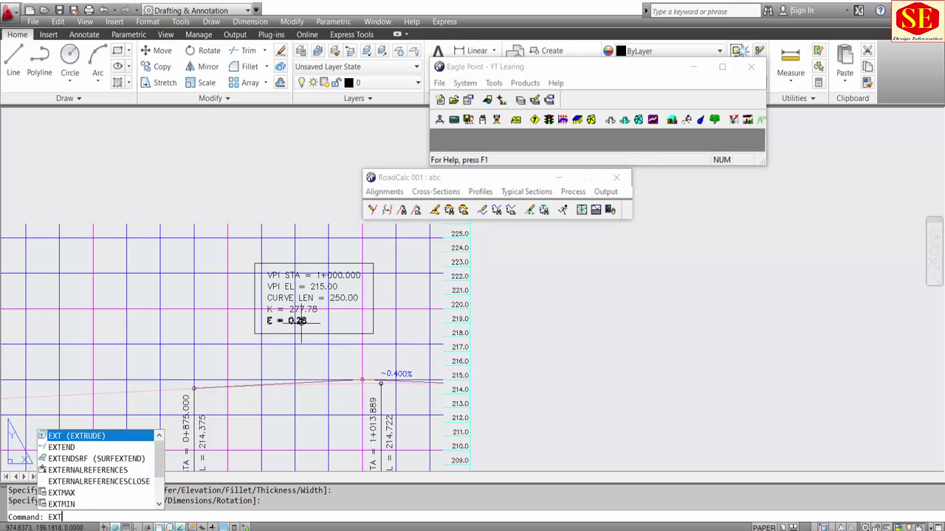
text(rim)
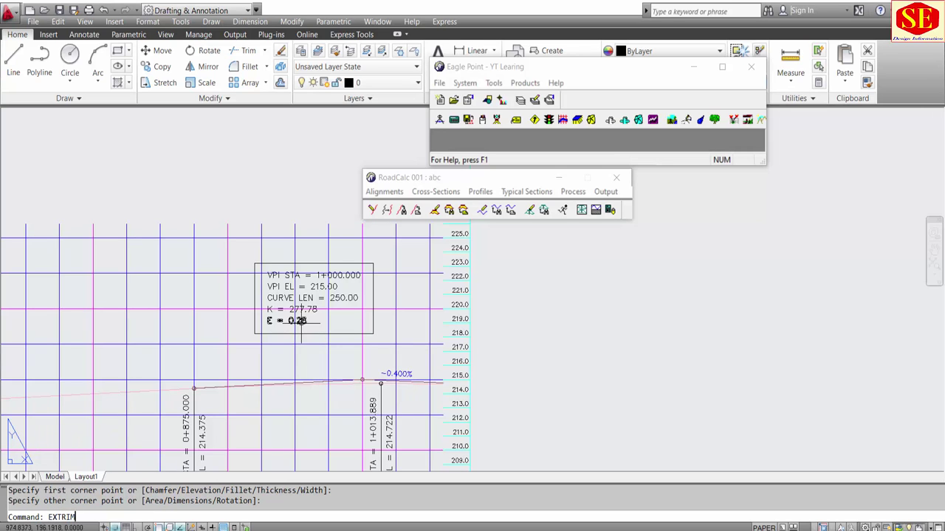
key(Return)
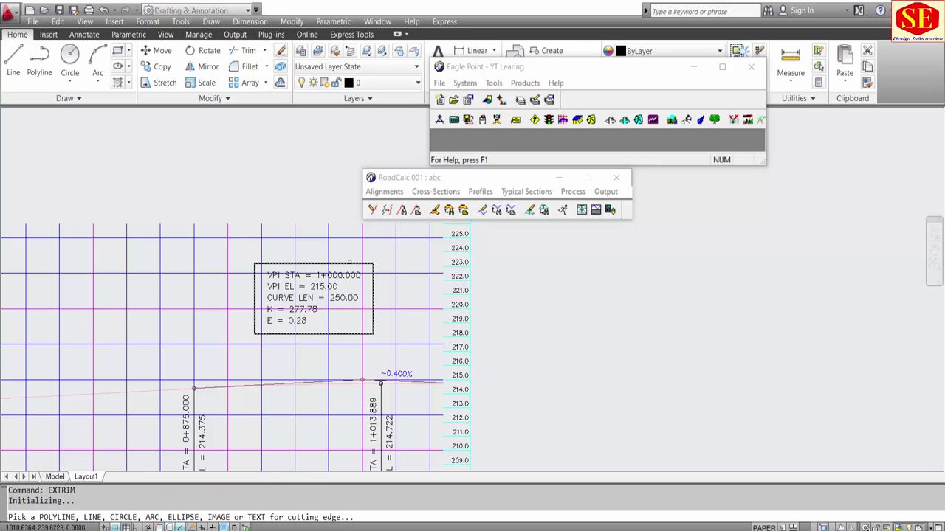
click(350, 264)
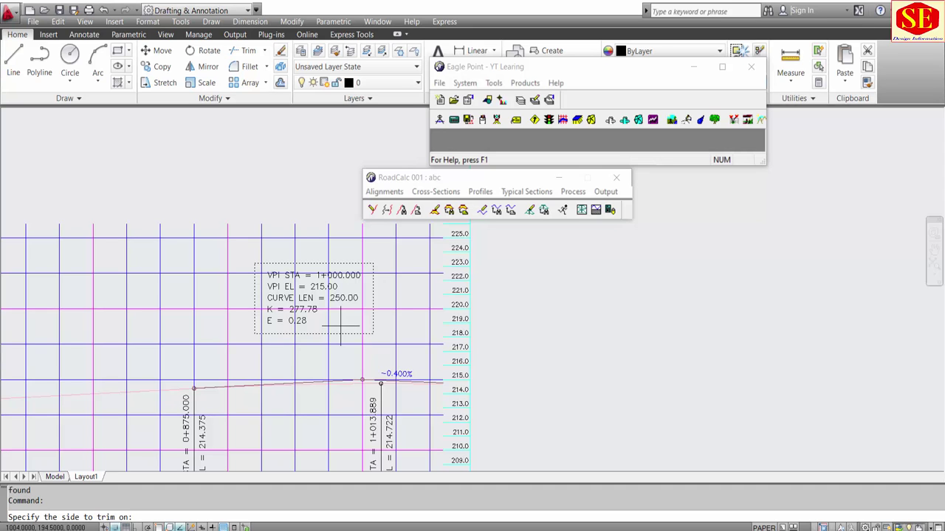
click(337, 320)
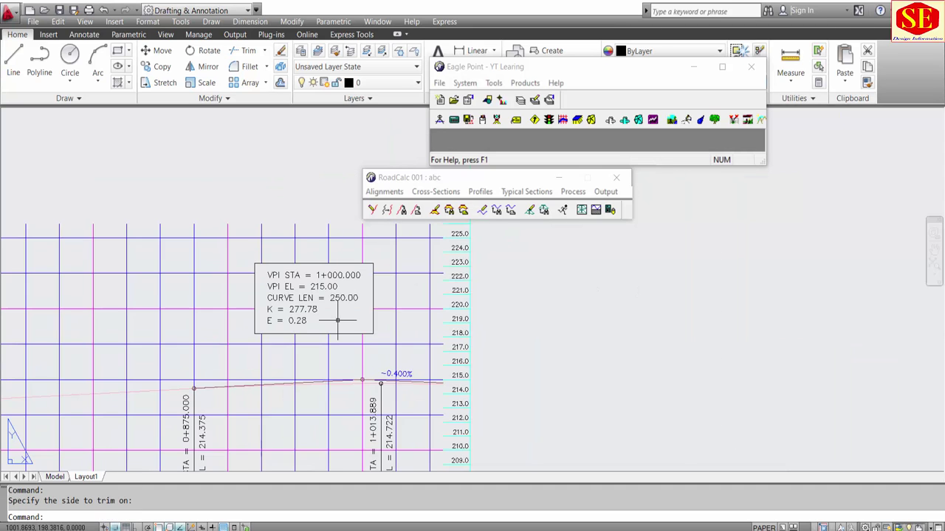
scroll(286, 283, up, 2)
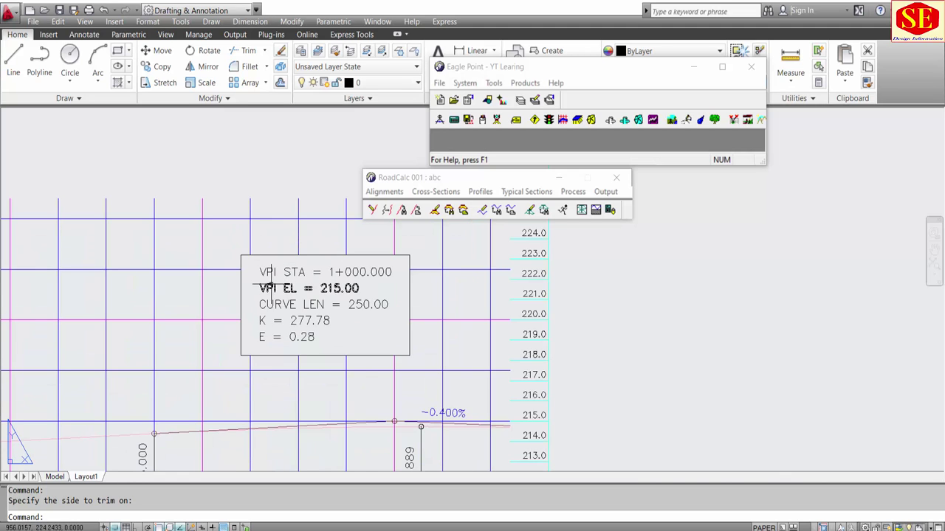
scroll(271, 285, down, 2)
scroll(274, 280, down, 1)
scroll(288, 284, down, 1)
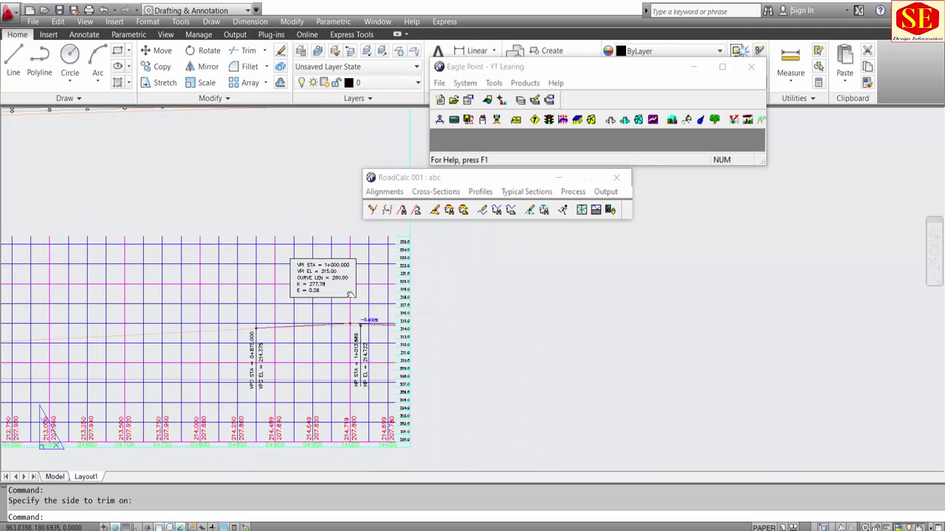
scroll(549, 352, down, 1)
scroll(548, 352, down, 1)
middle_drag(326, 294, 489, 419)
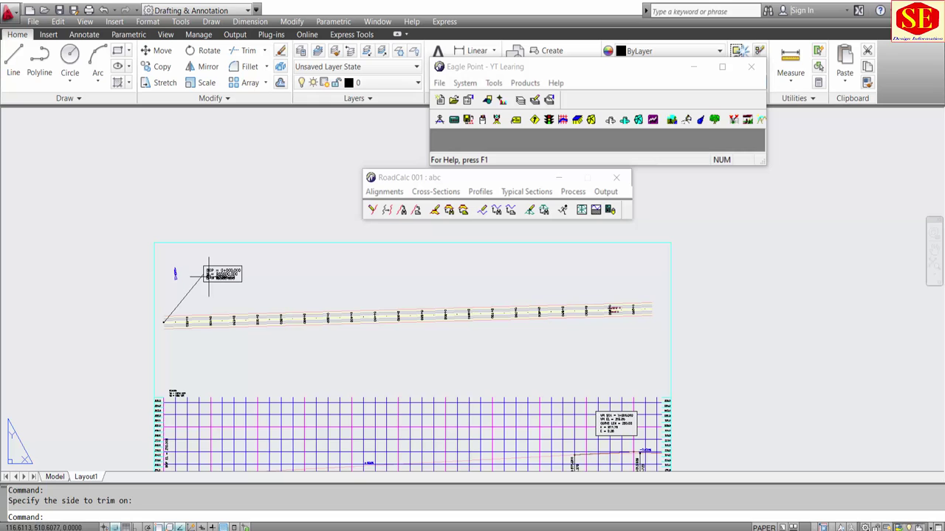
scroll(208, 277, down, 1)
scroll(320, 308, down, 1)
scroll(321, 308, down, 1)
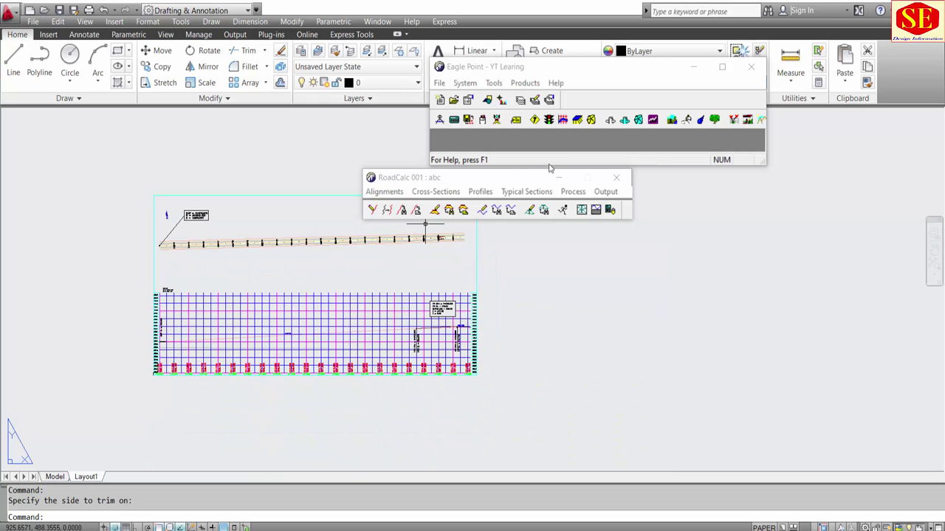
drag(539, 178, 720, 111)
Step: Try deleting sheet 3, then save and close the layout drawing that keeps it in use
click(786, 125)
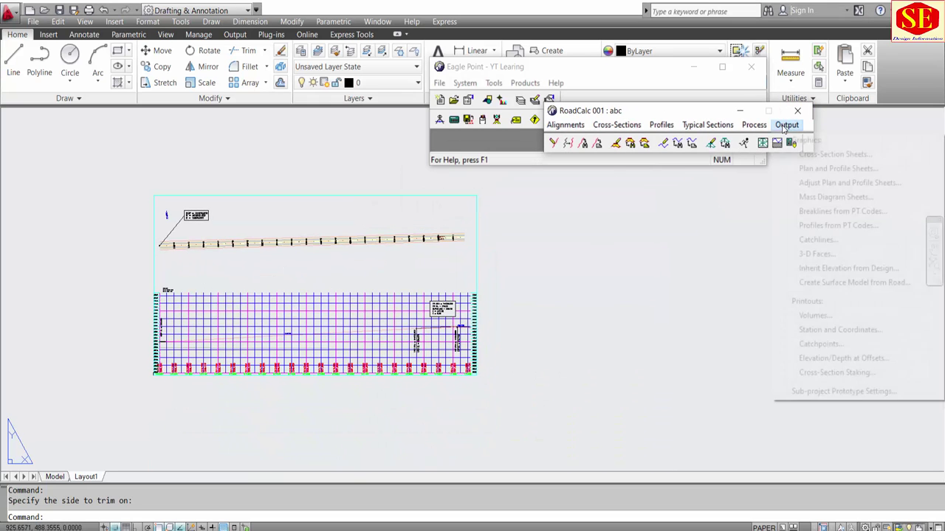
click(834, 169)
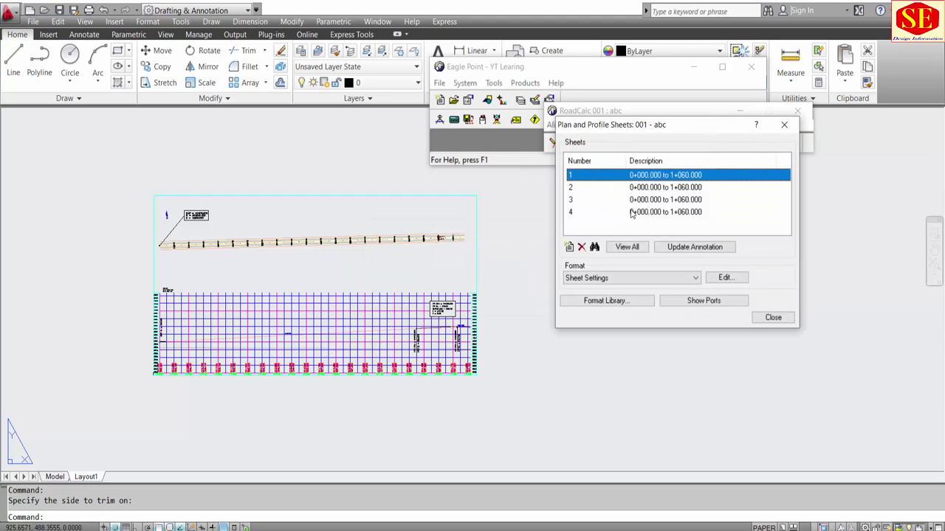
click(631, 199)
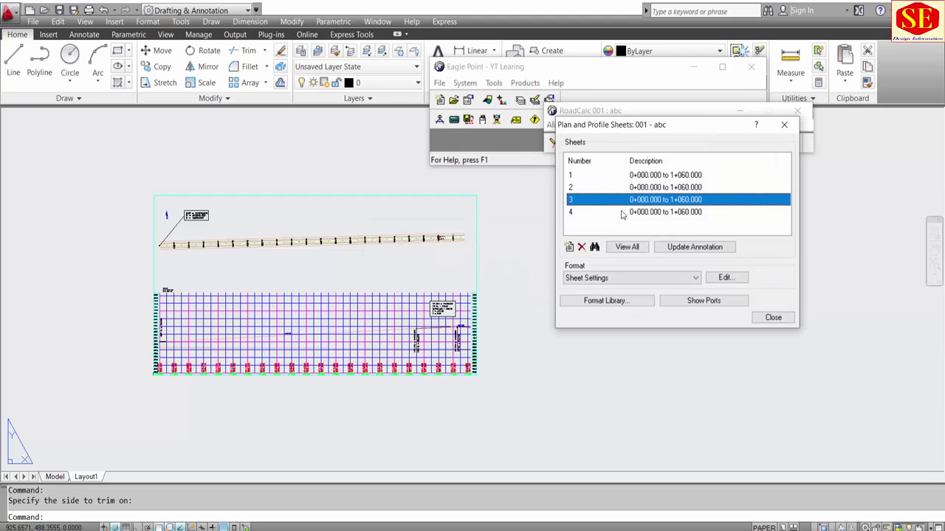
click(581, 248)
click(679, 277)
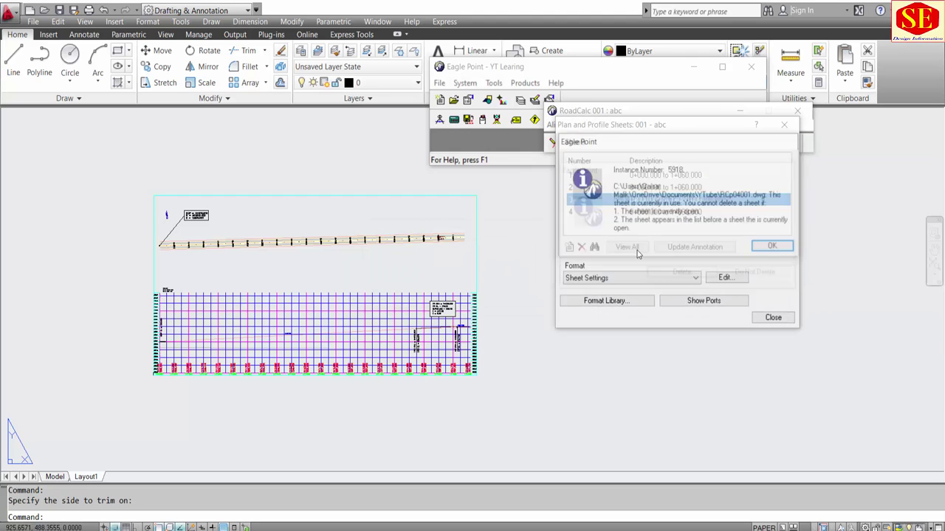
click(775, 247)
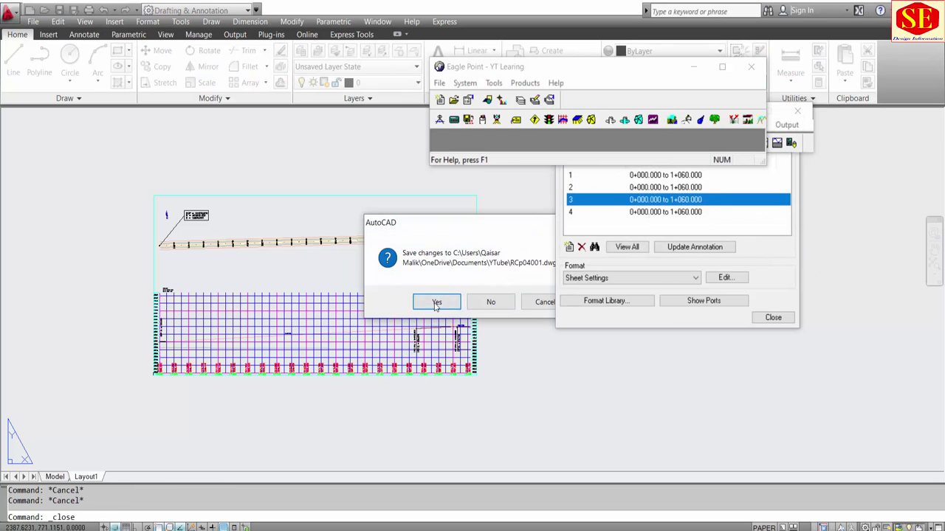
click(436, 303)
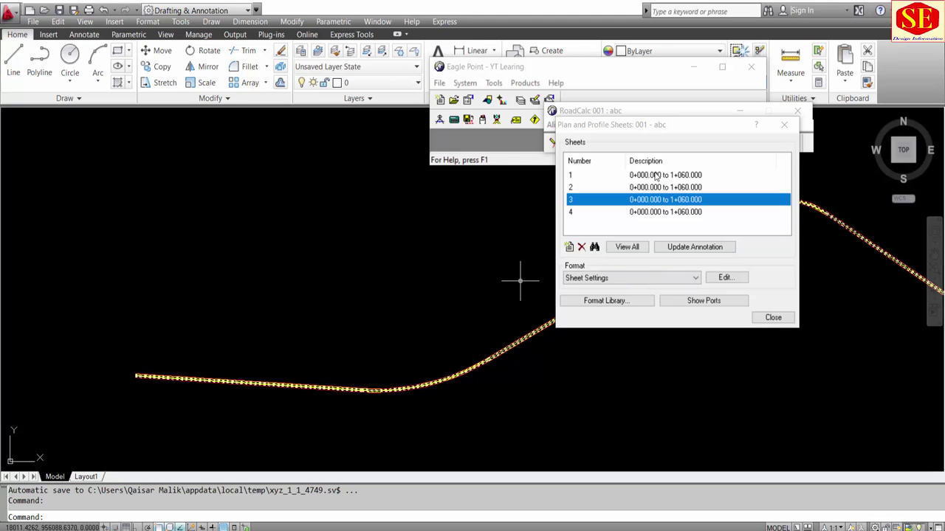
Step: Delete sheets 4, 3 and 2 so only sheet 1 remains, then close the sheets list
click(655, 177)
click(581, 246)
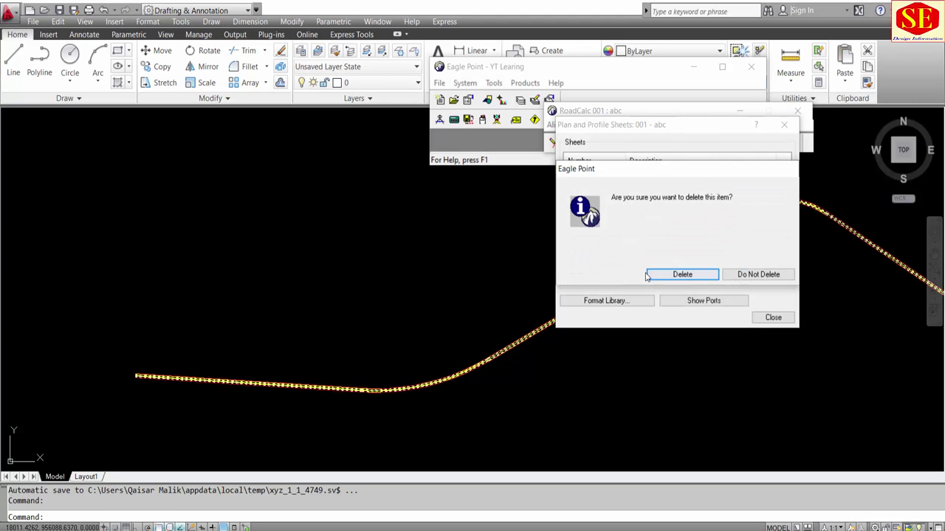
click(647, 274)
click(629, 189)
click(633, 177)
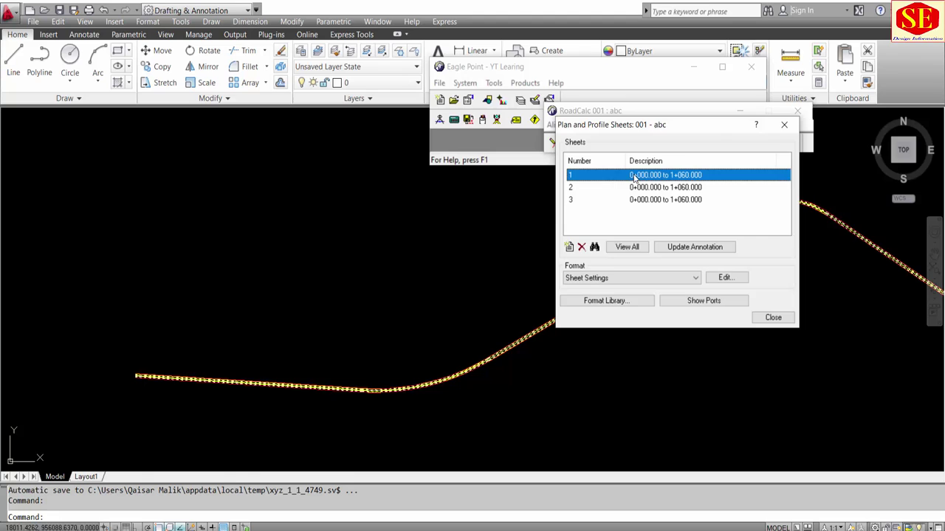
click(580, 248)
click(682, 274)
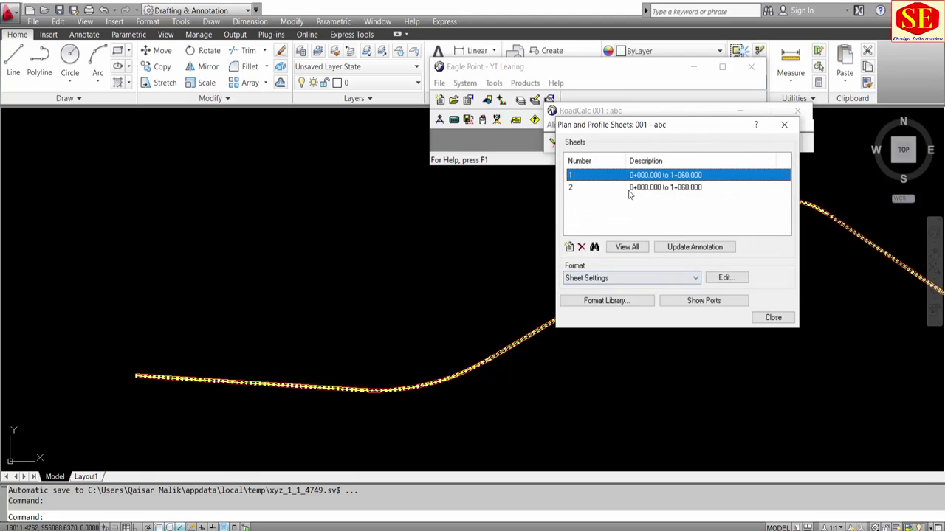
click(581, 248)
click(676, 277)
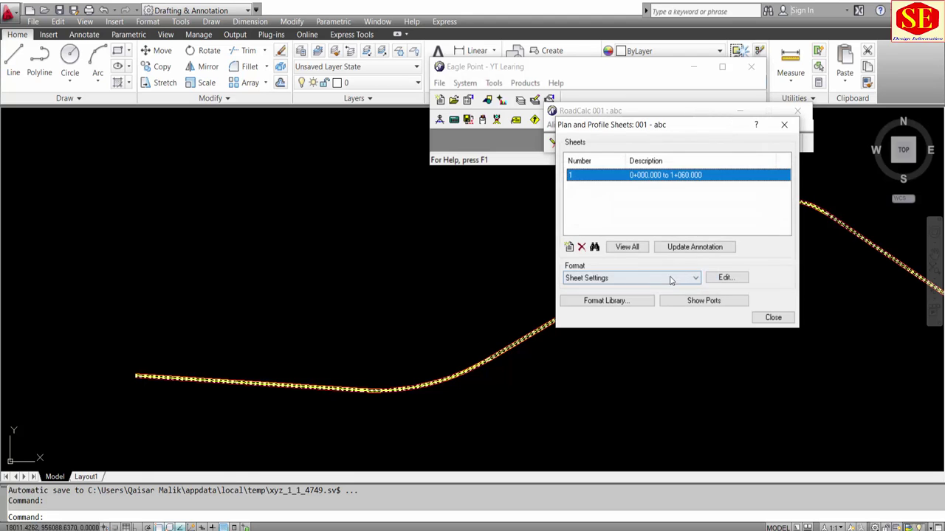
click(772, 317)
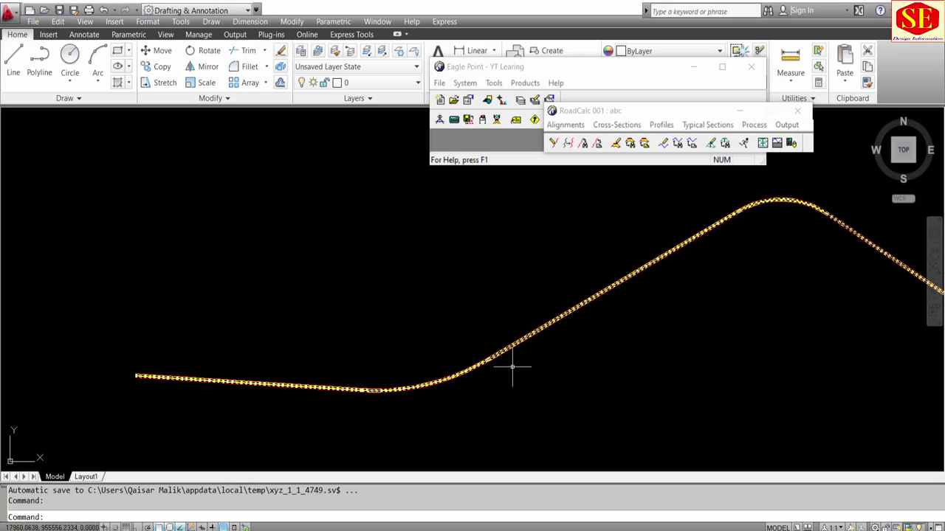
Step: Open the Template drawing and dismiss the proxy information notice
click(45, 10)
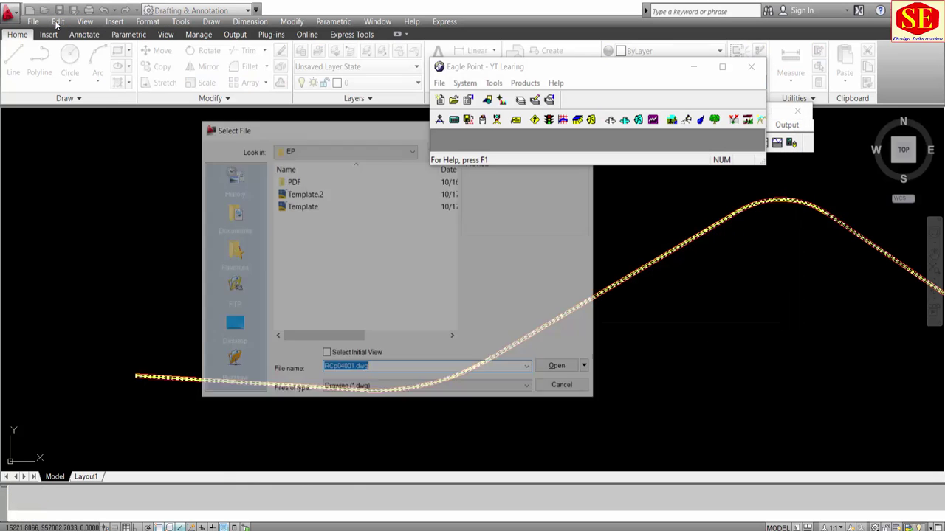
click(306, 193)
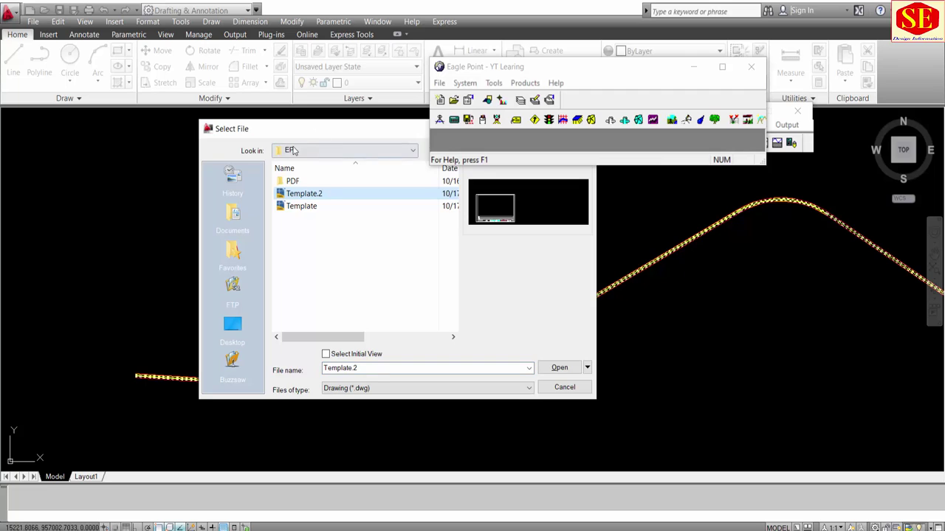
click(236, 248)
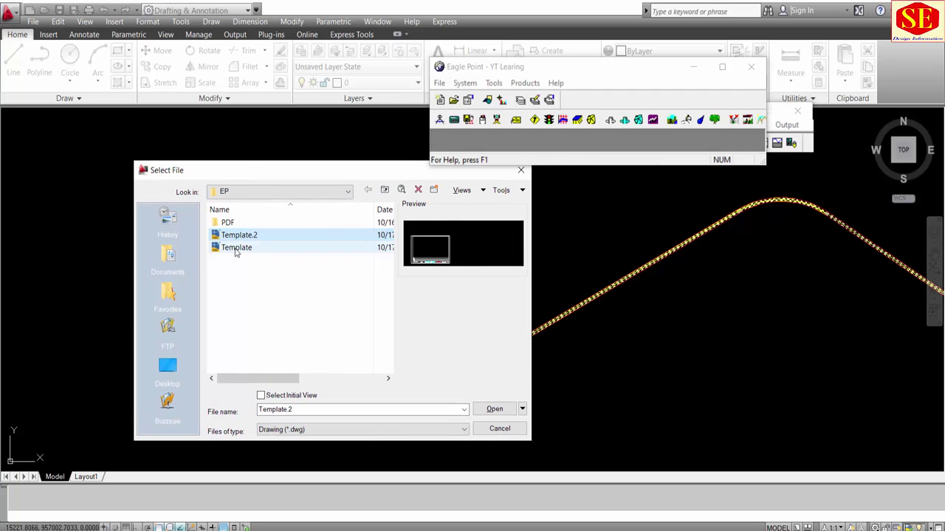
click(237, 248)
click(493, 409)
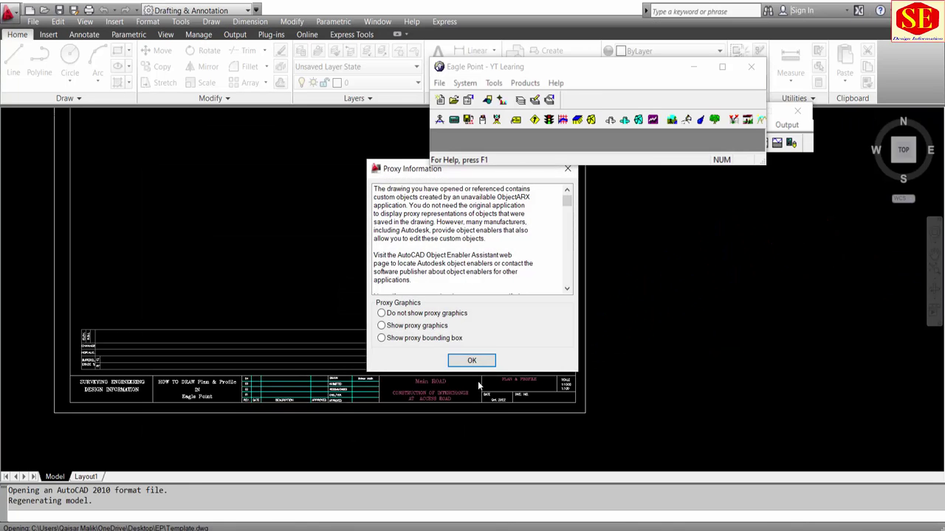
click(472, 361)
Step: Copy the full title block frame to the clipboard
middle_drag(133, 405, 288, 395)
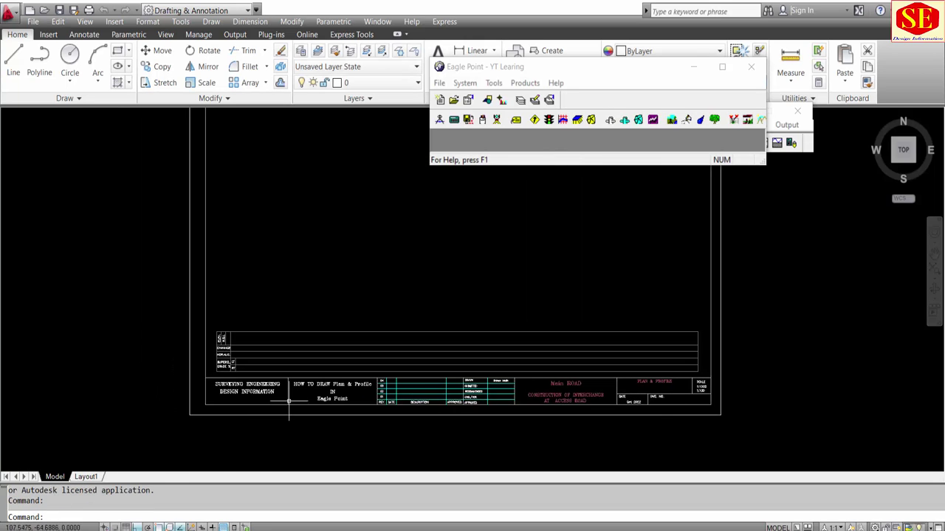
scroll(286, 405, up, 3)
scroll(413, 399, down, 2)
middle_drag(596, 406, 356, 402)
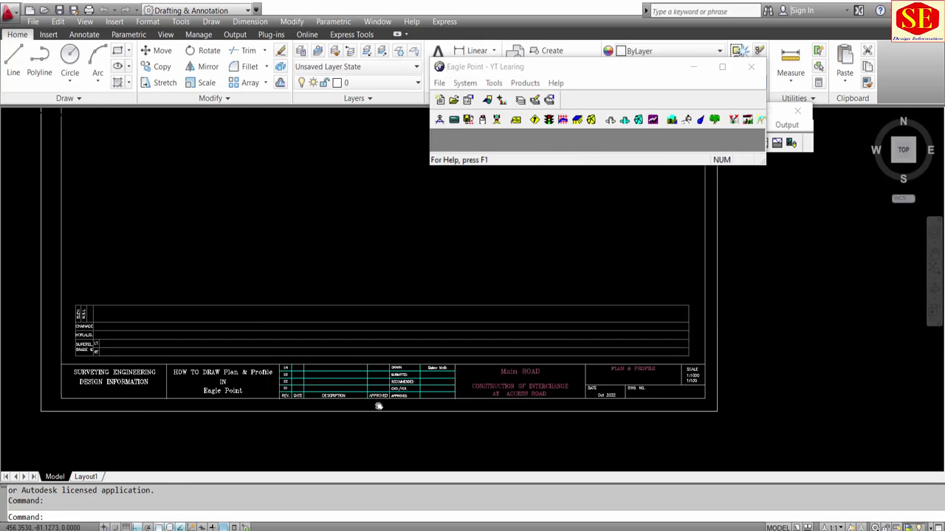
scroll(361, 399, down, 5)
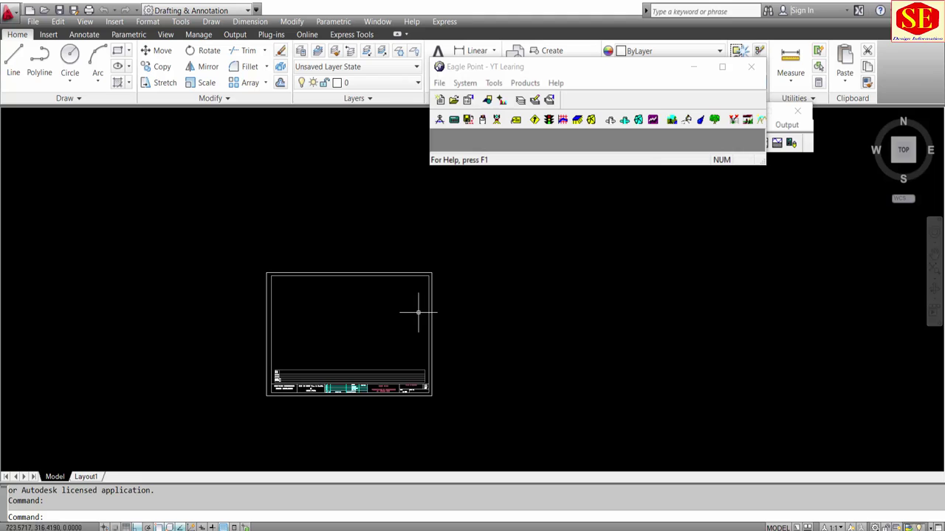
click(376, 275)
right_click(377, 270)
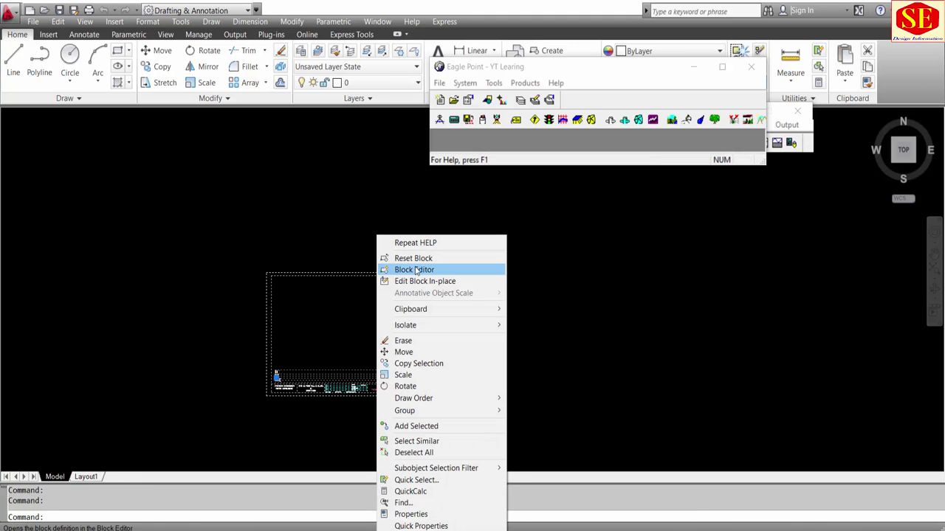
mouse_move(410, 309)
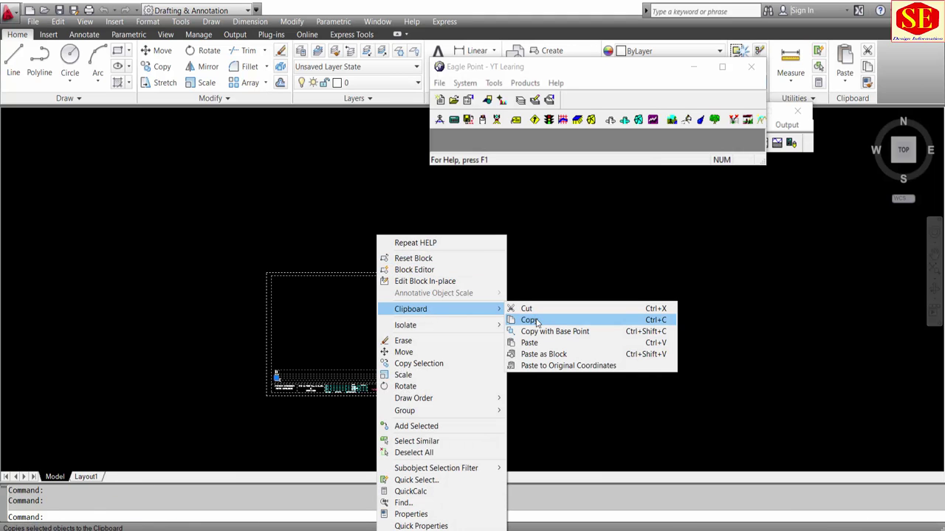
click(537, 323)
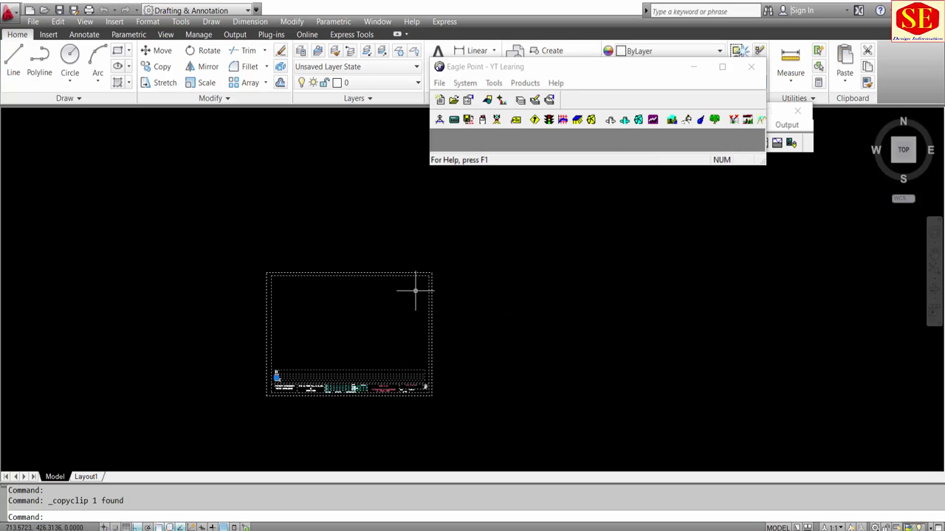
click(641, 73)
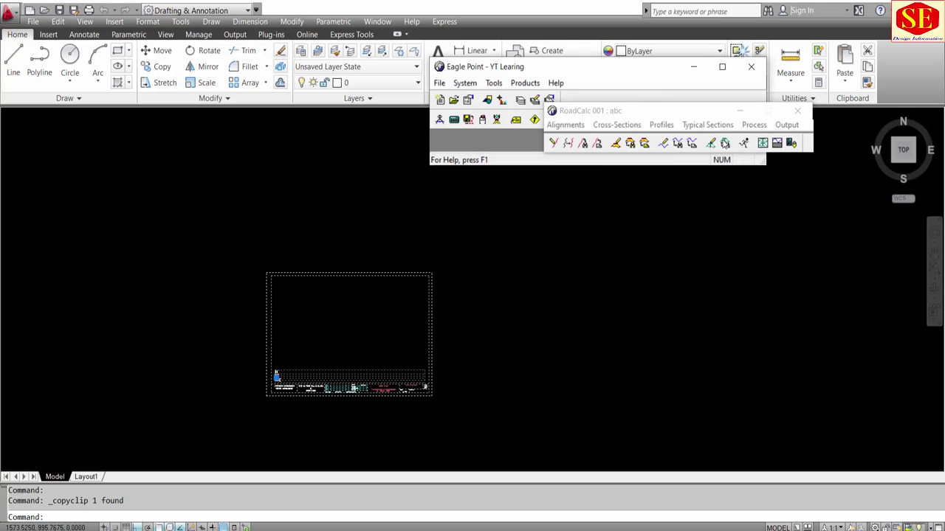
Step: Open the Sheet Settings format for editing from the plan and profile sheets list
click(688, 121)
drag(668, 114, 541, 98)
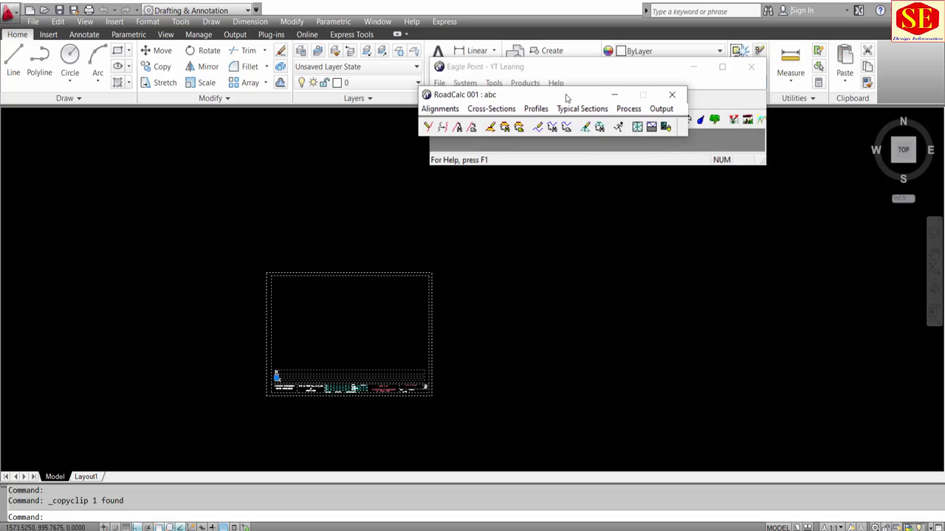
click(657, 110)
click(679, 152)
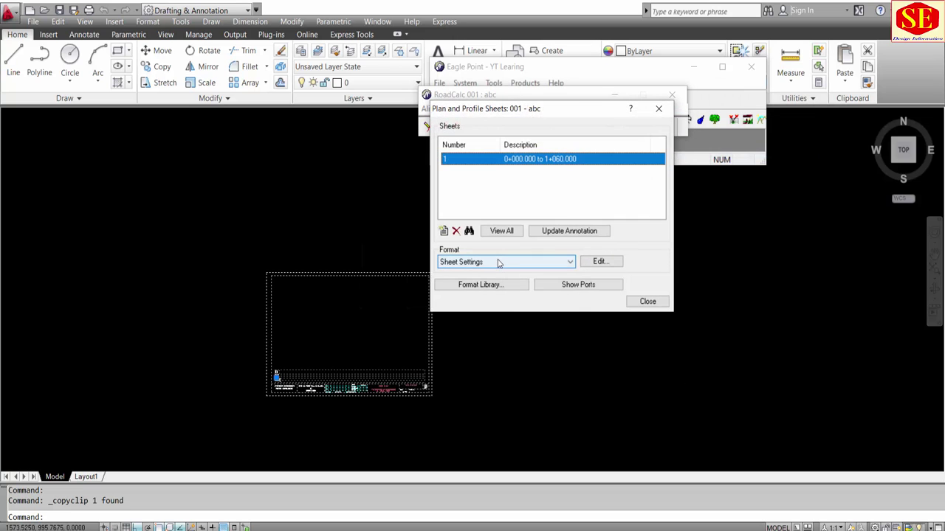
click(499, 262)
click(486, 273)
click(603, 262)
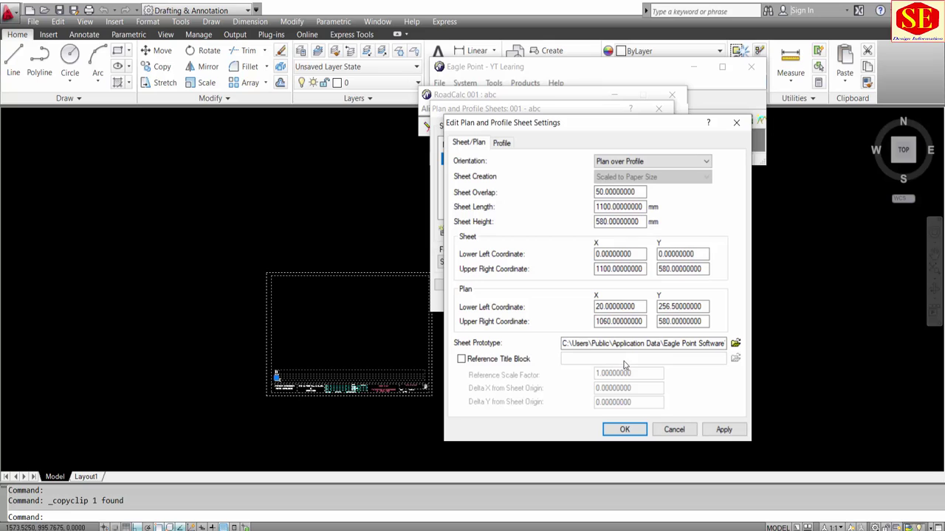
Step: Copy the entire Sheet Prototype path to Rcplap.dwg
click(606, 344)
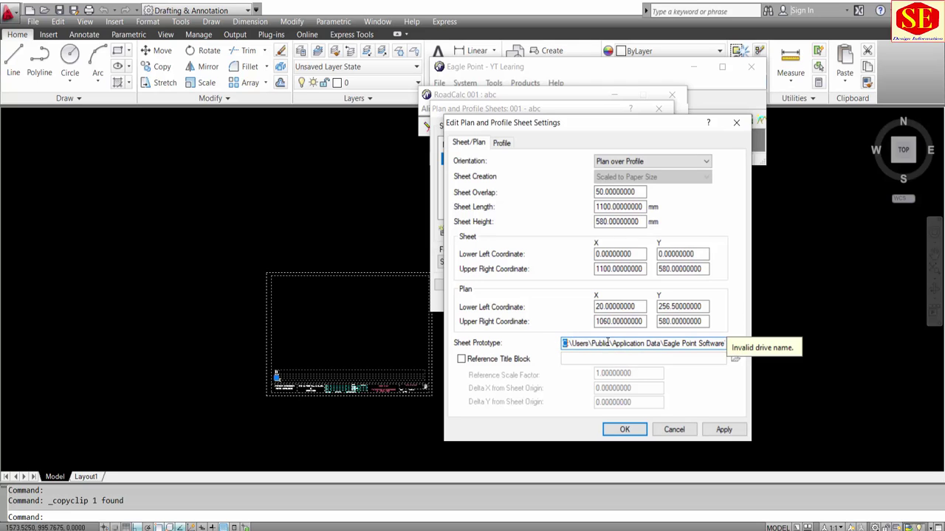
triple_click(635, 339)
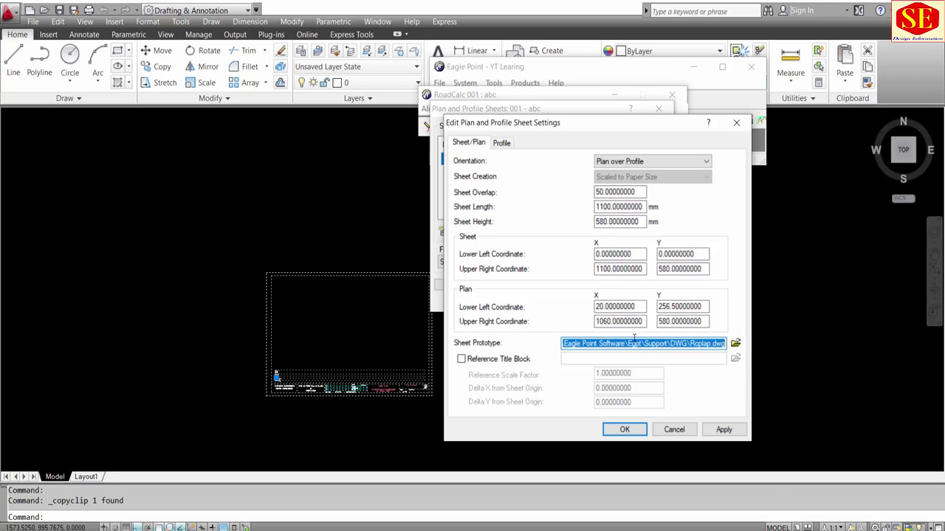
right_click(621, 347)
click(648, 389)
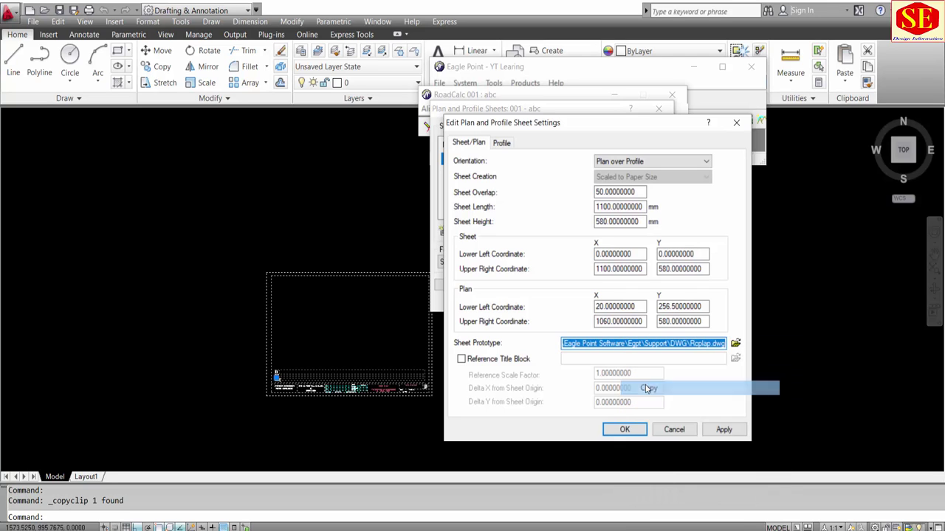
click(15, 526)
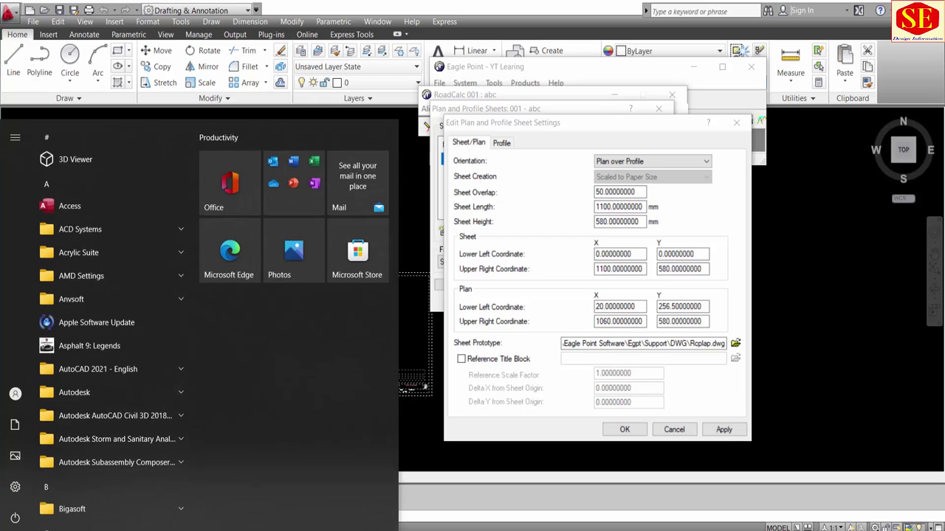
Step: Paste the copied Rcplap.dwg path into Windows Run and open it in AutoCAD 2021
text(r)
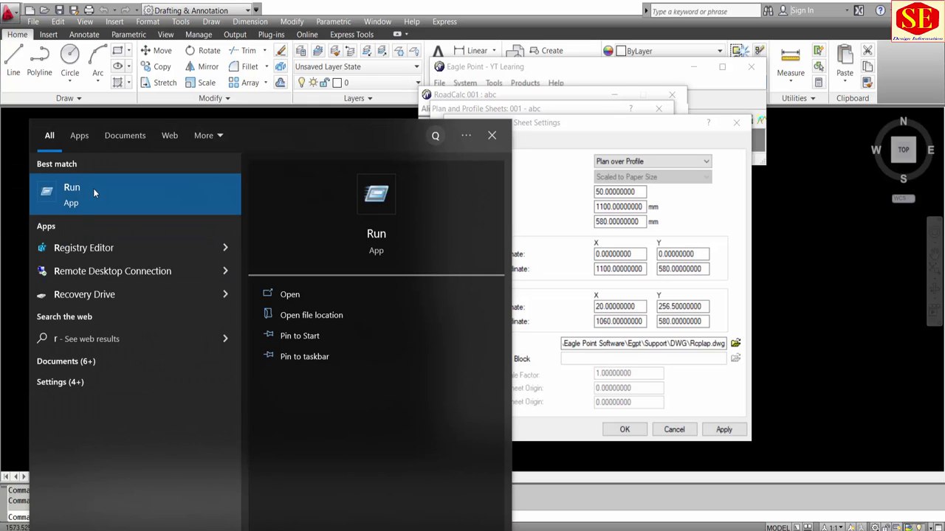
click(92, 190)
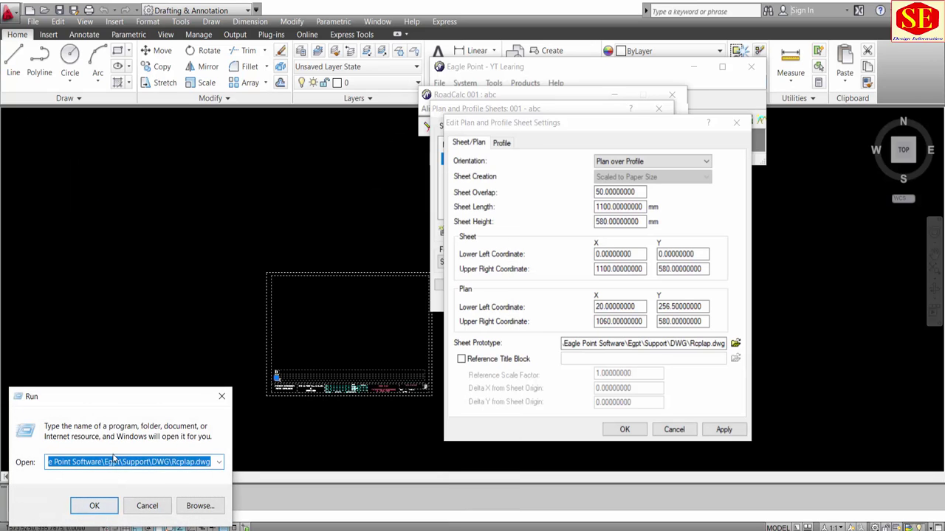
right_click(112, 462)
click(141, 354)
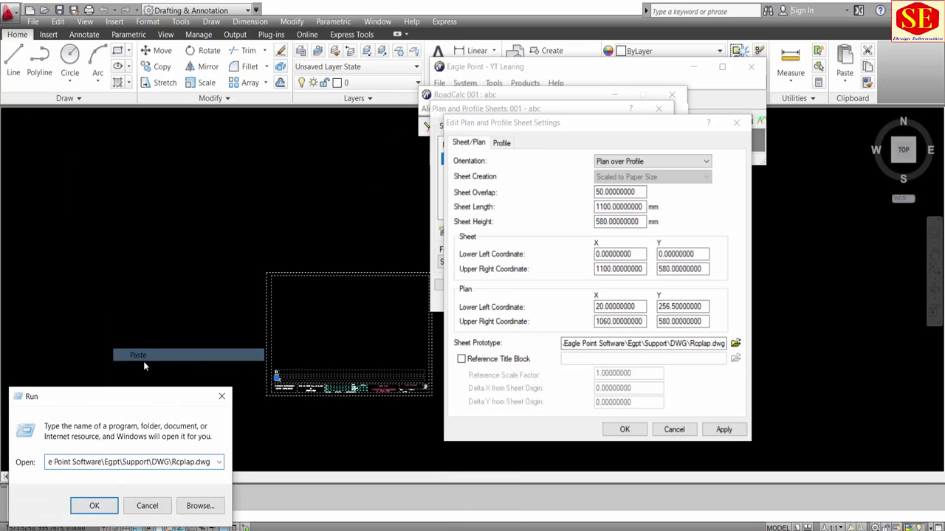
click(110, 501)
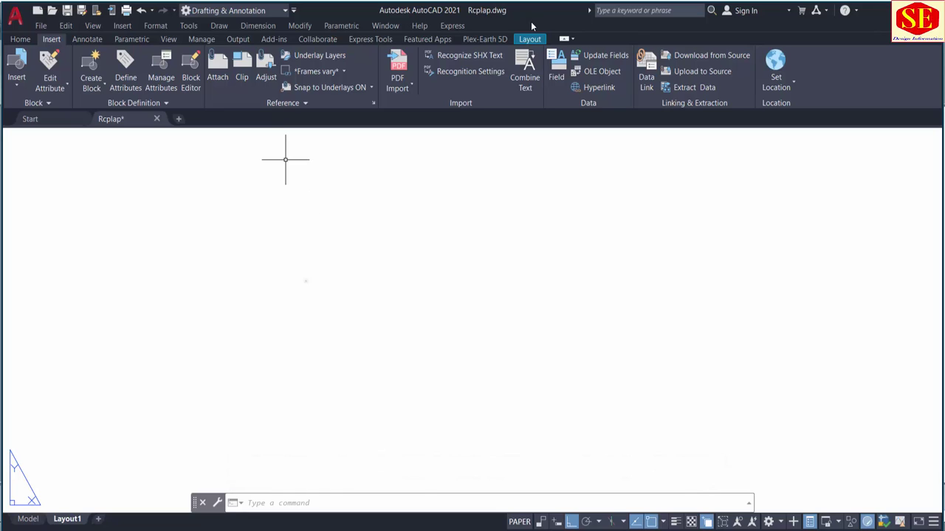
Step: Check Model space, return to Layout1 and inspect the title block lines
scroll(477, 264, down, 2)
scroll(483, 268, down, 4)
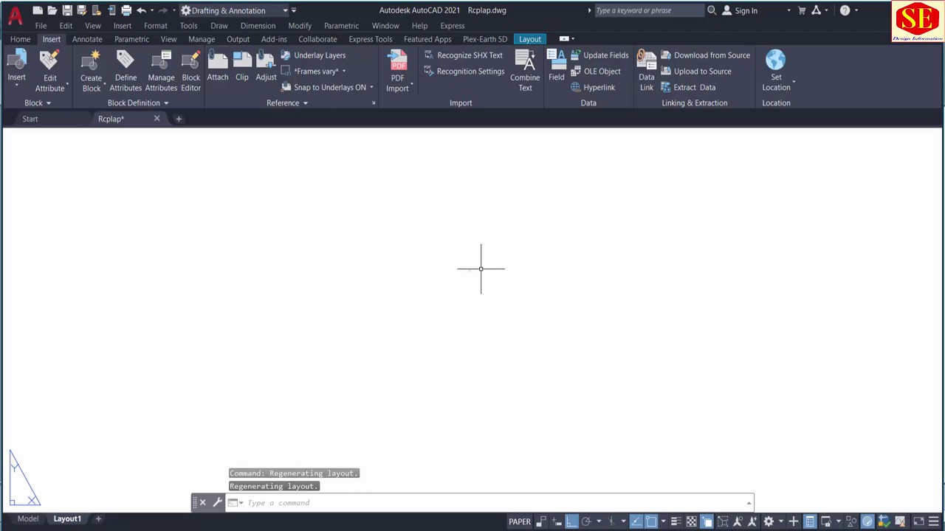
click(30, 519)
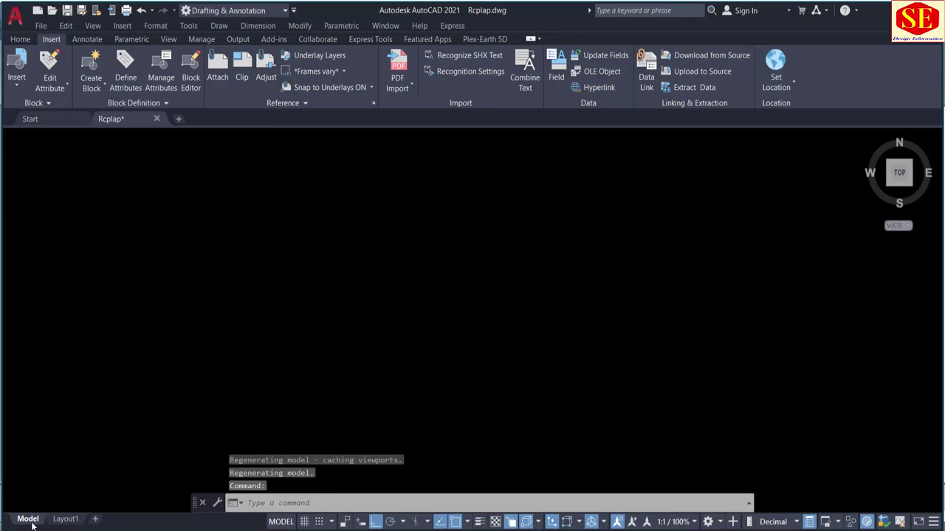
click(67, 519)
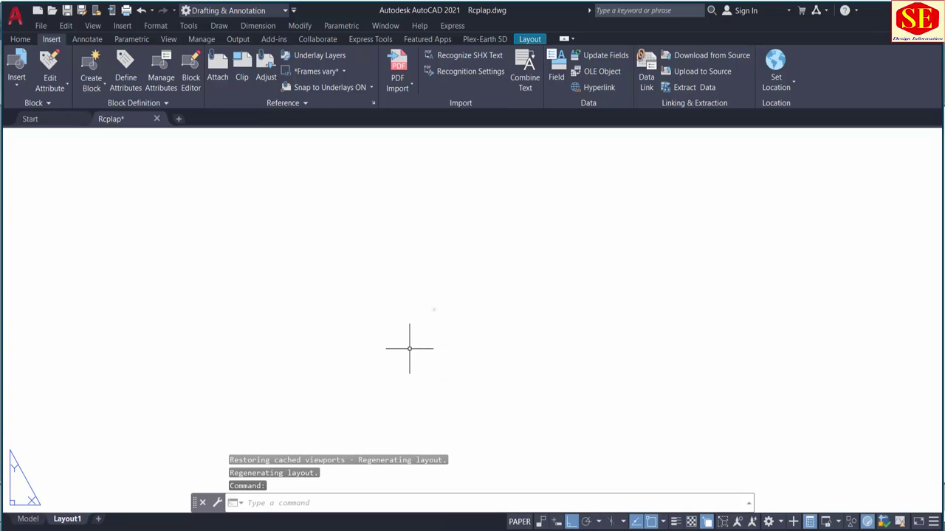
right_click(454, 200)
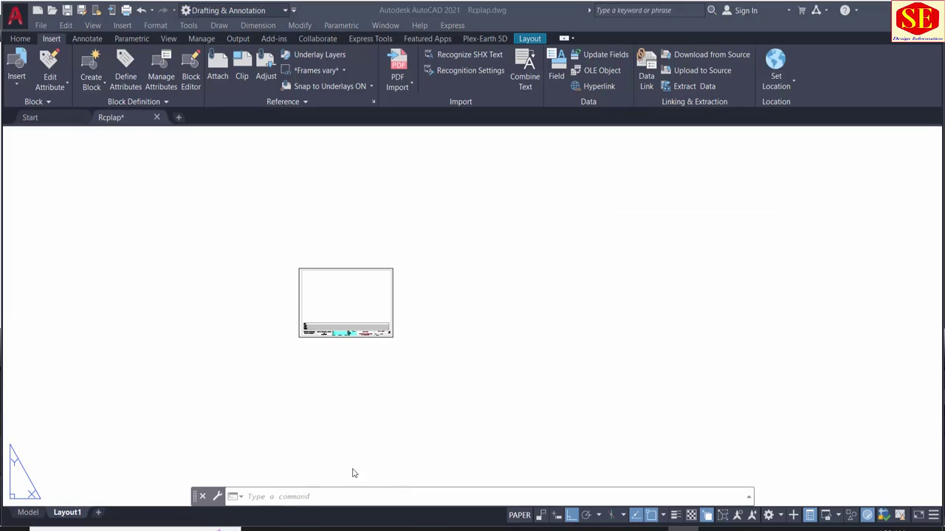
scroll(336, 302, up, 2)
scroll(337, 309, up, 4)
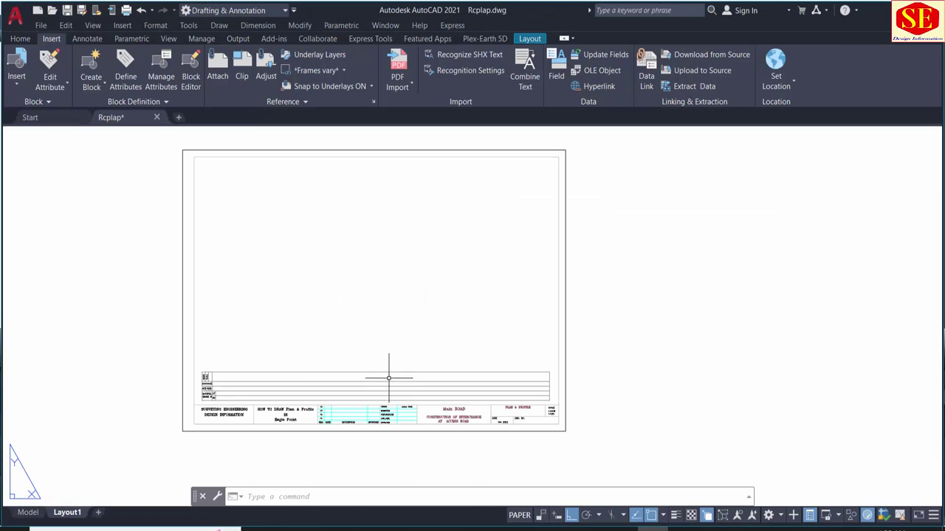
click(198, 374)
click(555, 389)
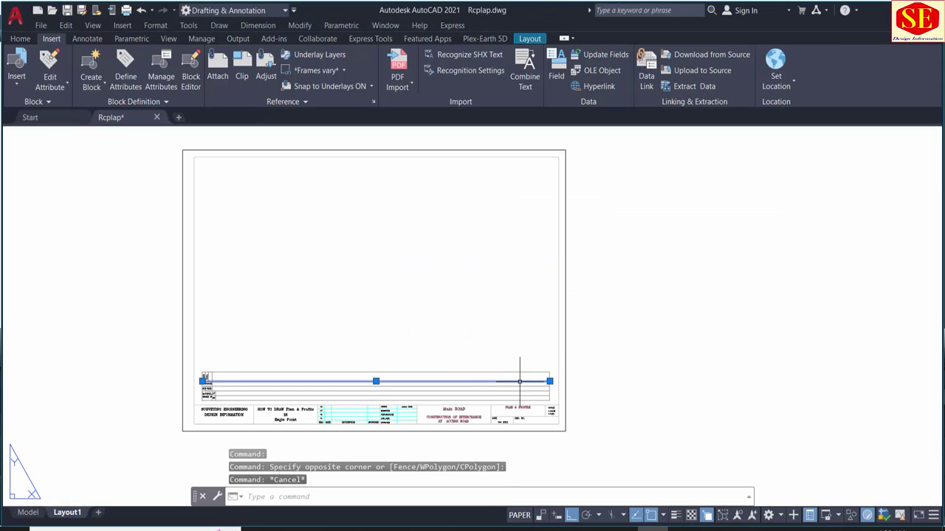
key(Escape)
click(501, 428)
click(425, 392)
key(Escape)
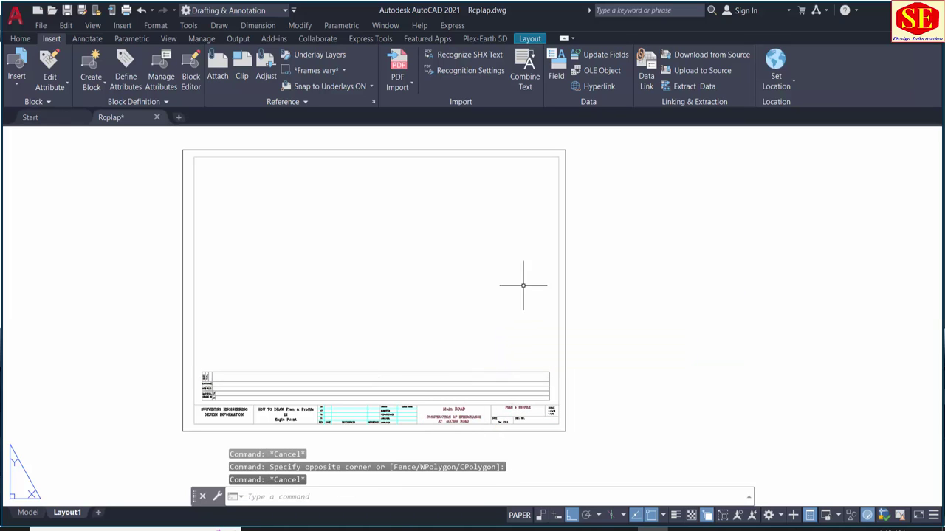
scroll(532, 270, down, 2)
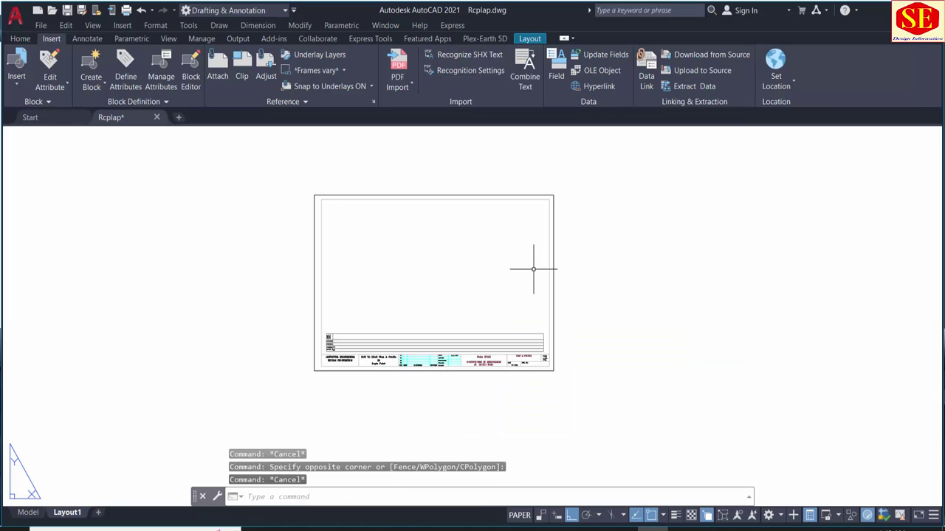
Step: Make the title block's 78 objects into block ddd with BLOCK
text(b)
key(Return)
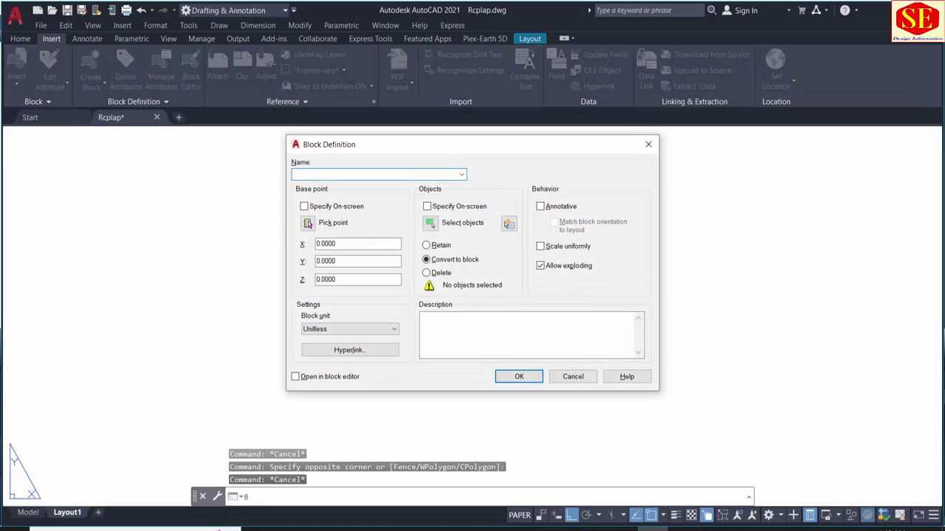
text(ddd)
click(454, 223)
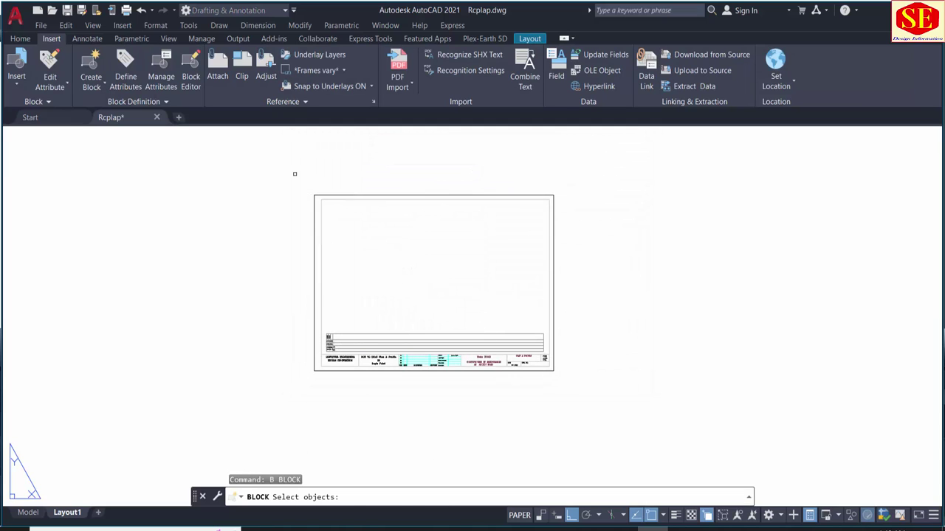
click(295, 174)
click(552, 359)
key(Return)
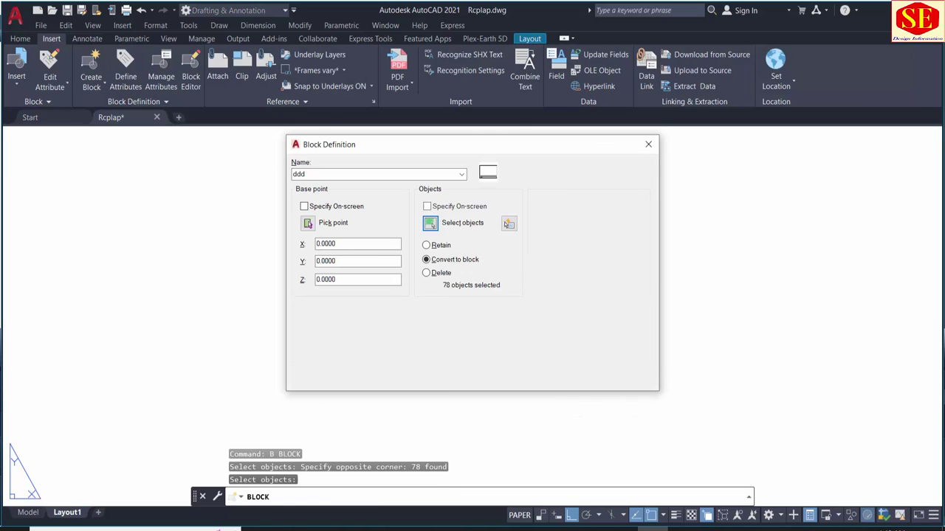
click(538, 376)
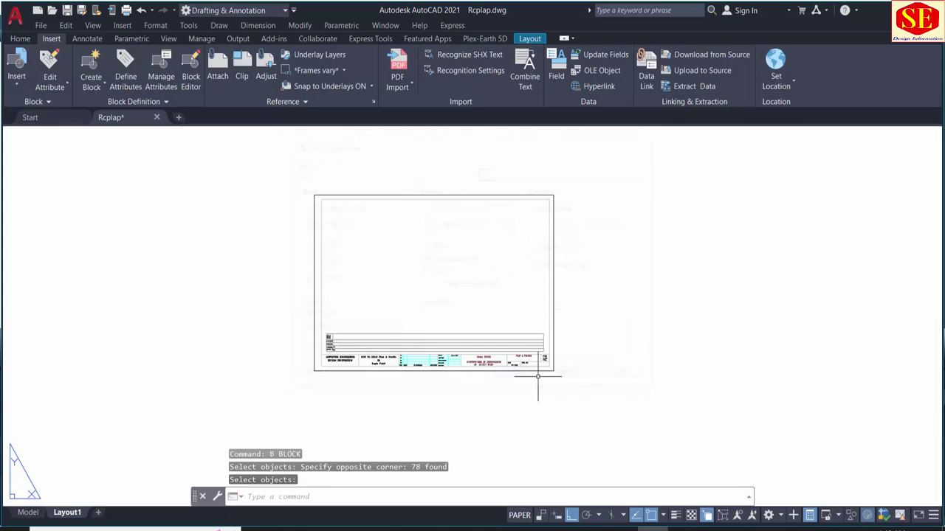
Step: Move the title block block to the right and save the drawing
click(516, 335)
text(m)
key(Return)
click(451, 317)
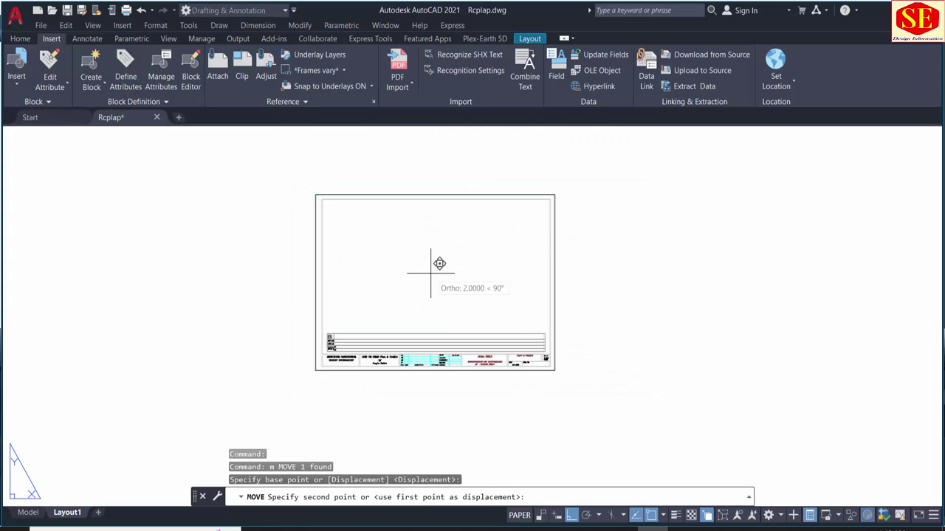
click(579, 273)
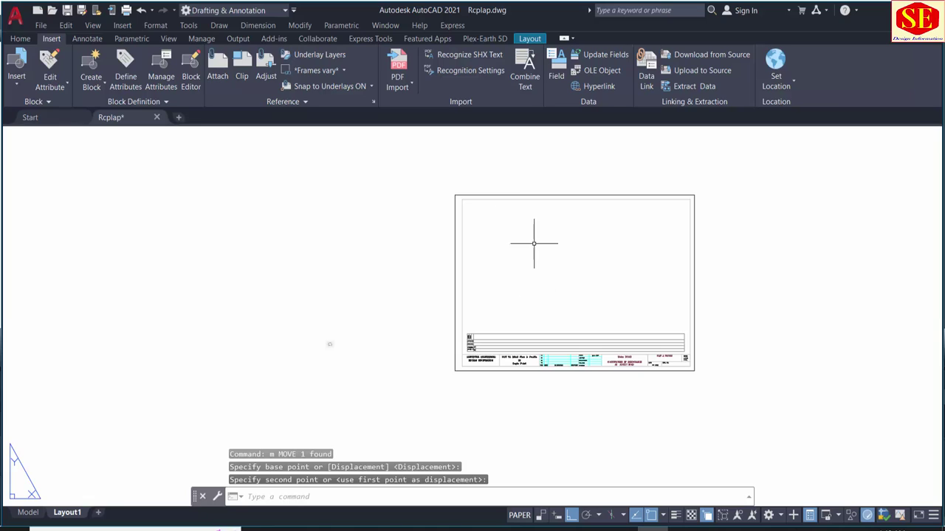
click(65, 12)
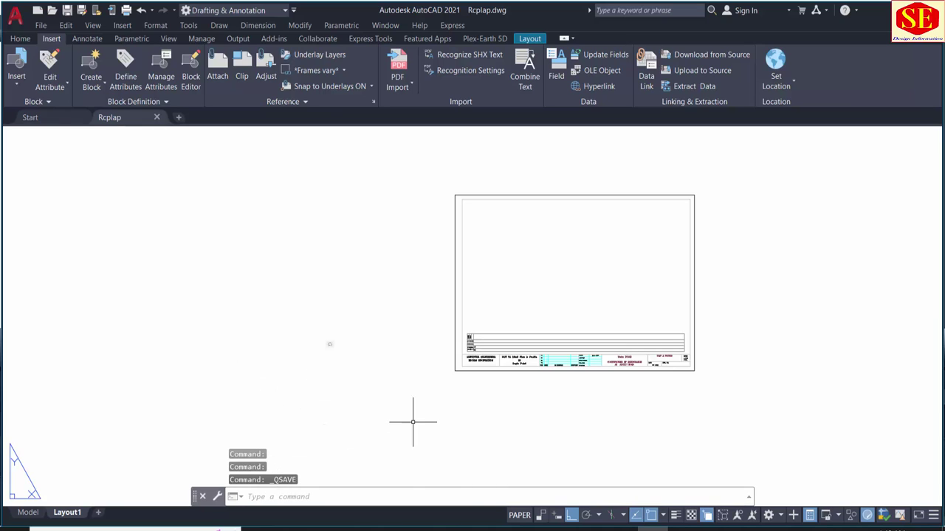
Step: Add sheet 2 from 0+000.000 to 1+060.000 and view it on Layout1
click(592, 529)
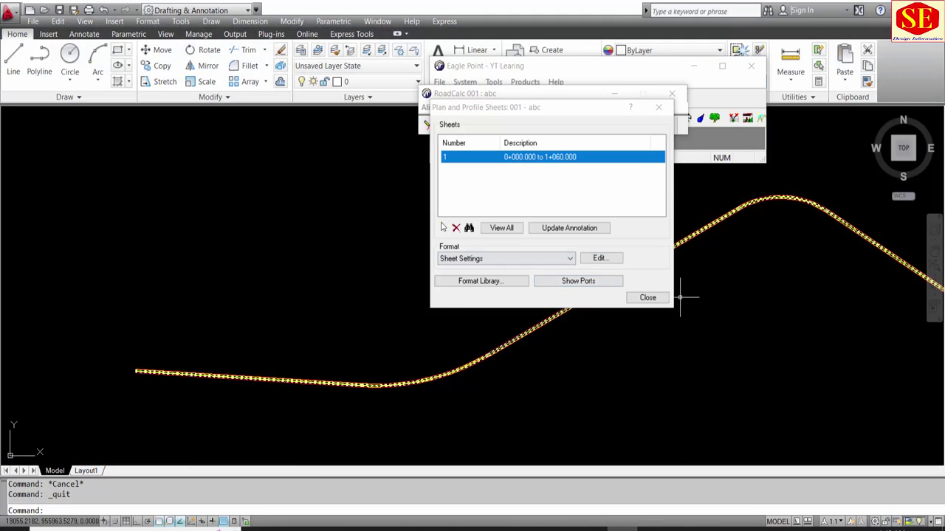
click(444, 228)
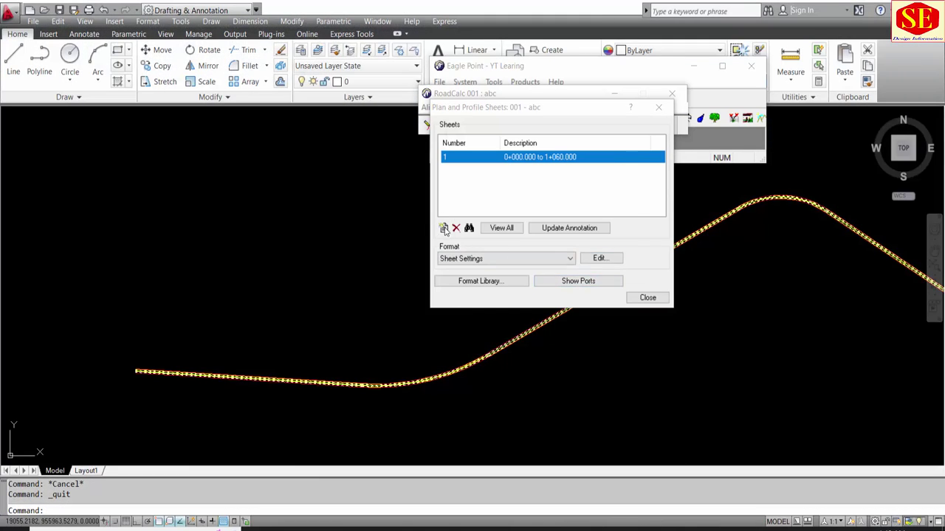
key(Tab)
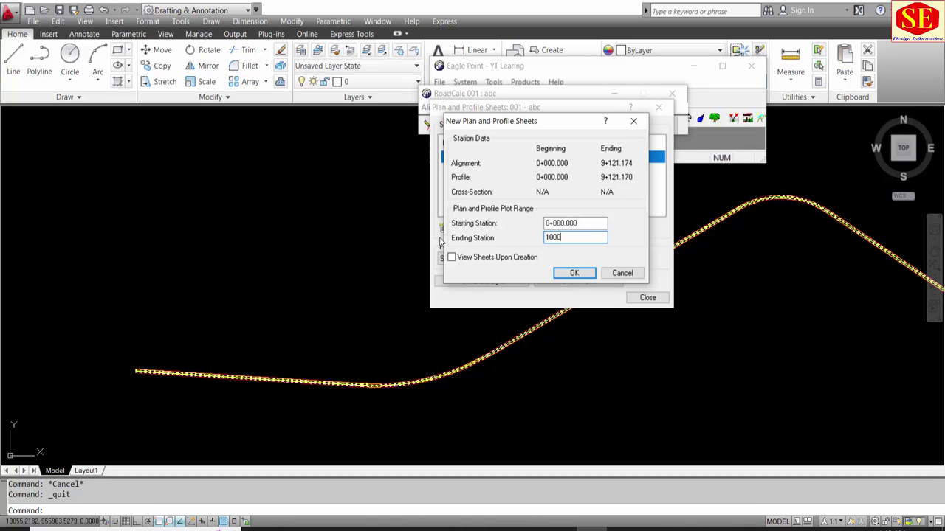
click(574, 273)
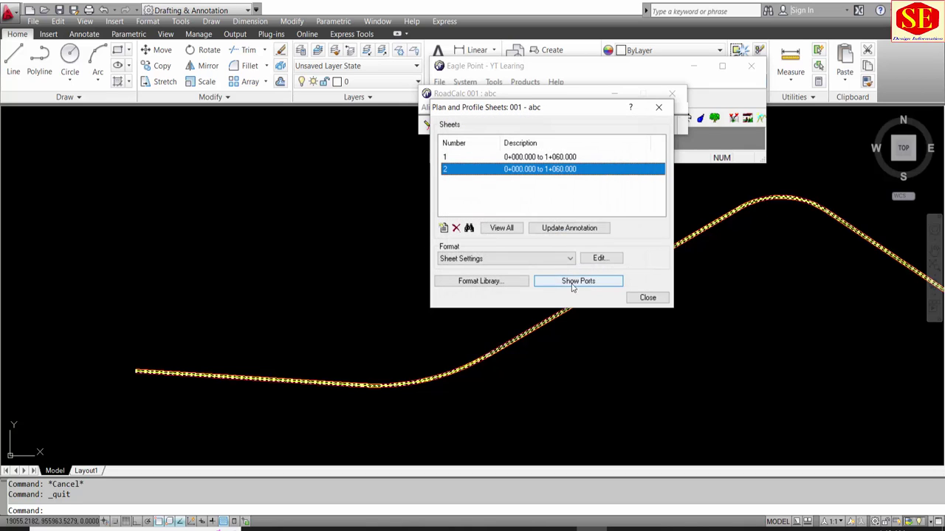
click(469, 228)
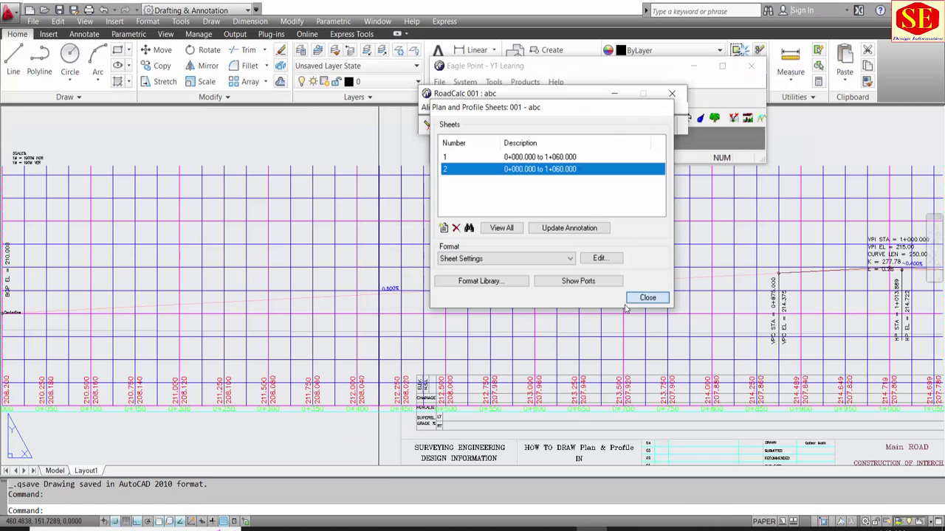
click(647, 297)
scroll(424, 314, down, 5)
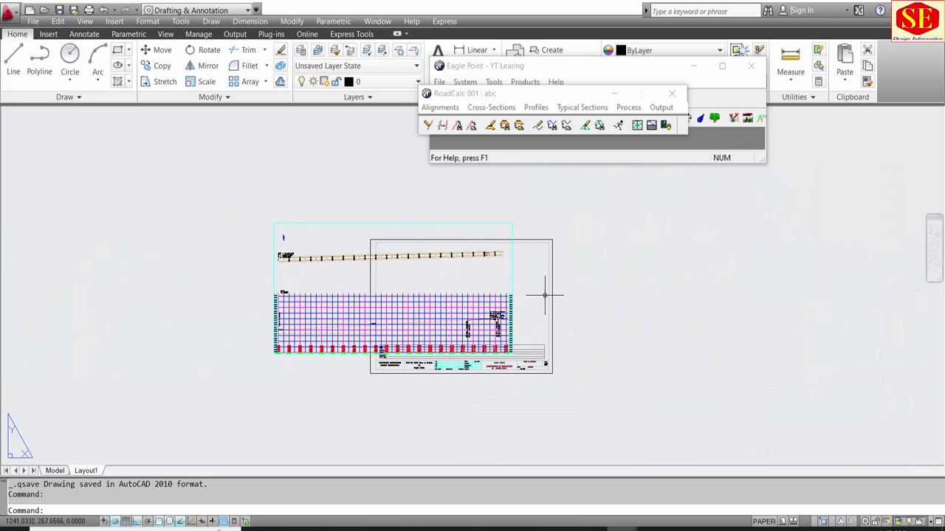
Step: Reposition the title block frame on the layout and inspect the cyan viewport frame
scroll(517, 281, up, 1)
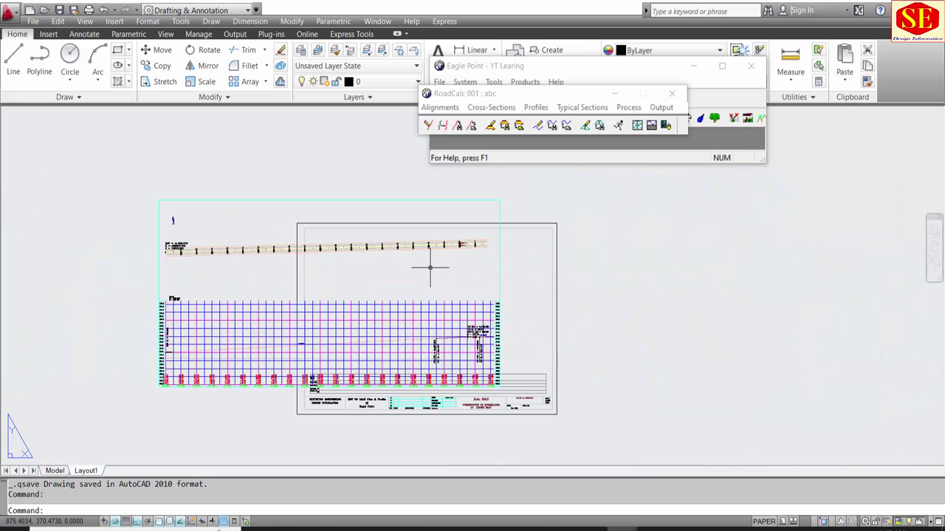
middle_drag(430, 287, 519, 279)
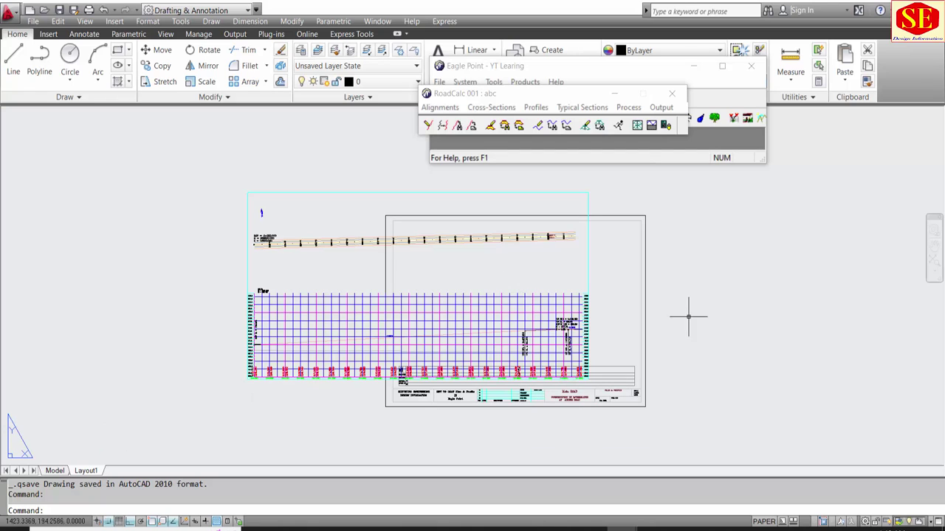
text(m)
key(Return)
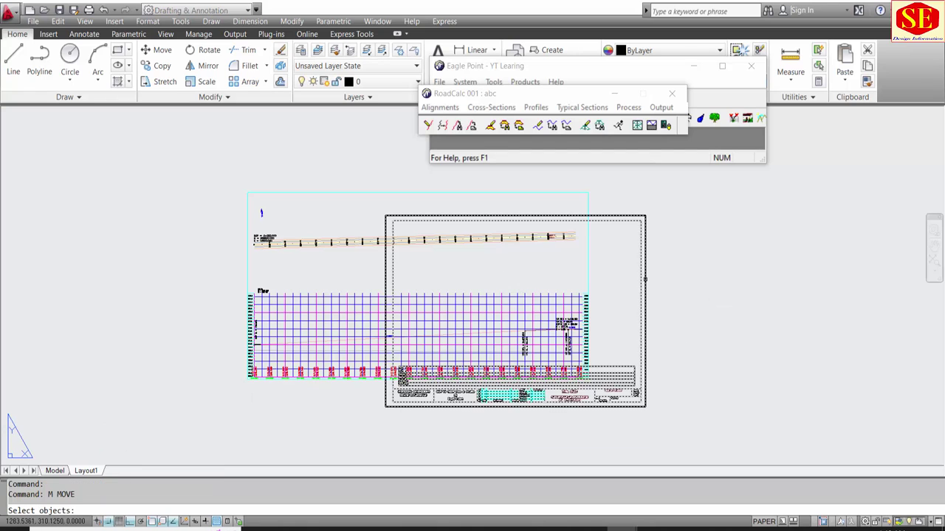
click(645, 278)
key(Return)
click(728, 386)
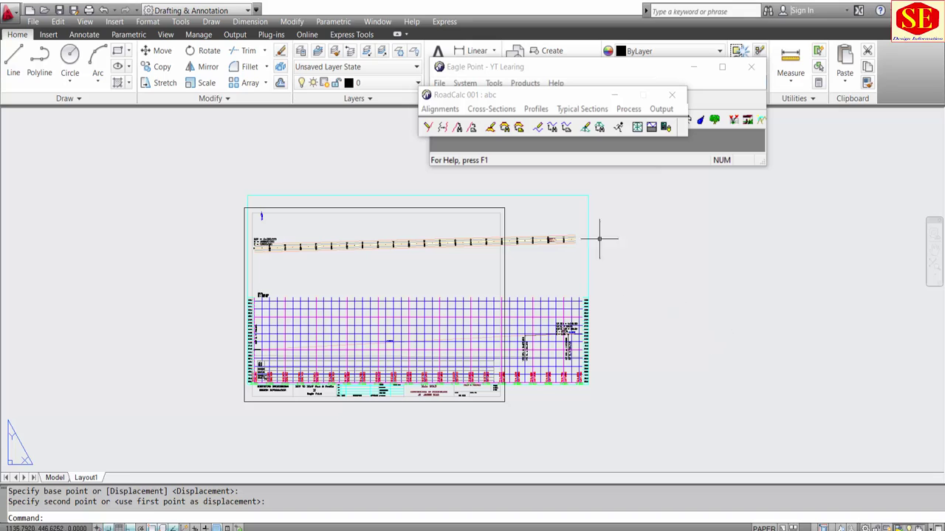
click(580, 201)
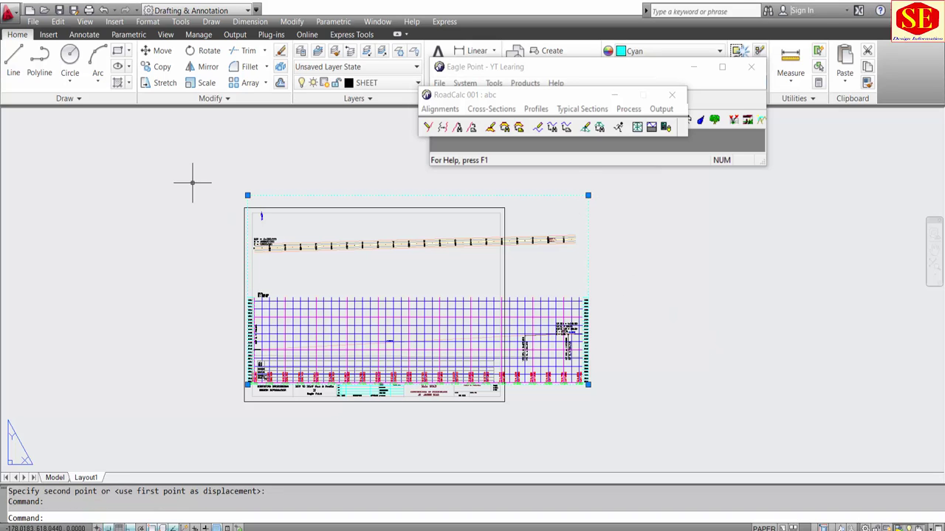
key(Escape)
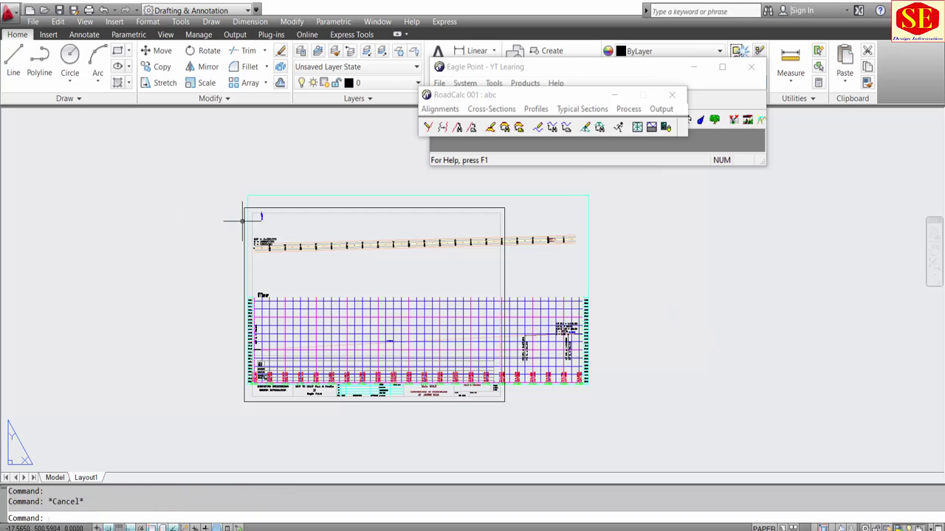
Step: Draw a rectangle framing the sheet viewport and copy it to the clipboard
text(rec)
key(Return)
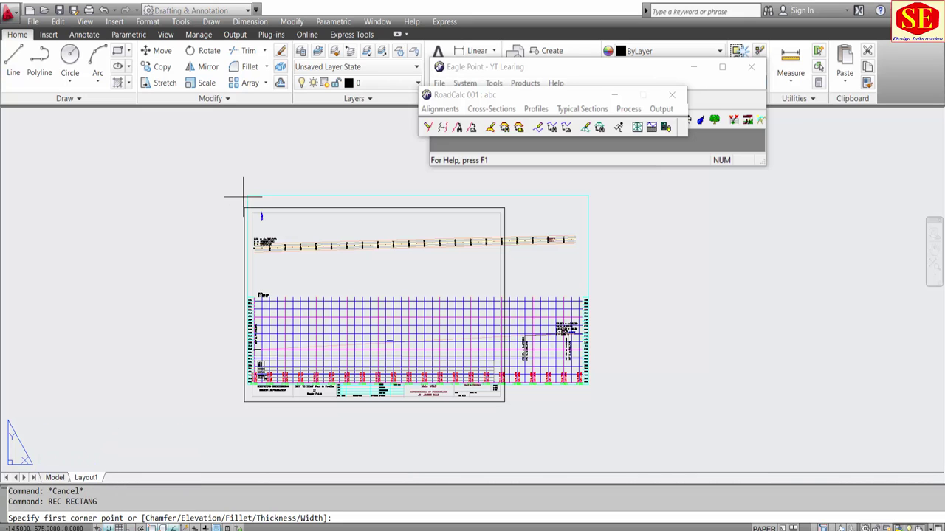
click(248, 196)
scroll(591, 391, up, 3)
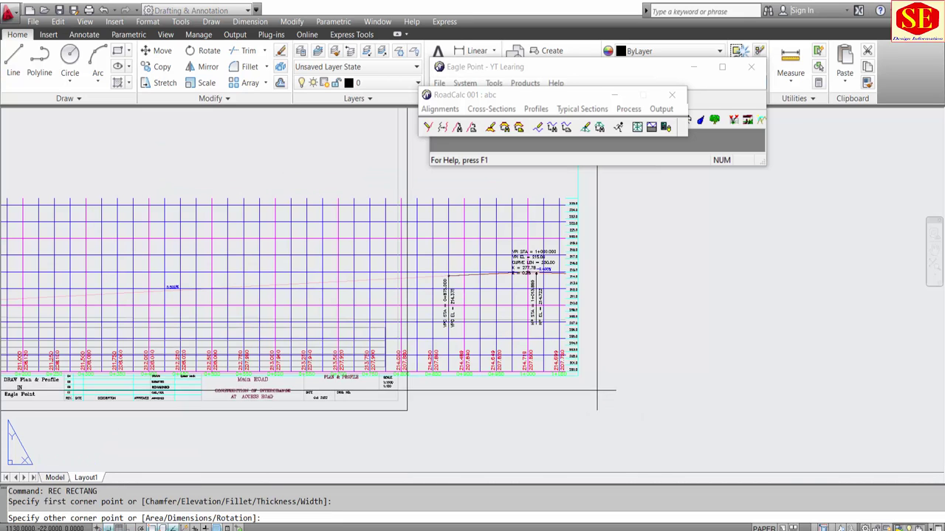
click(577, 377)
middle_drag(599, 253, 569, 414)
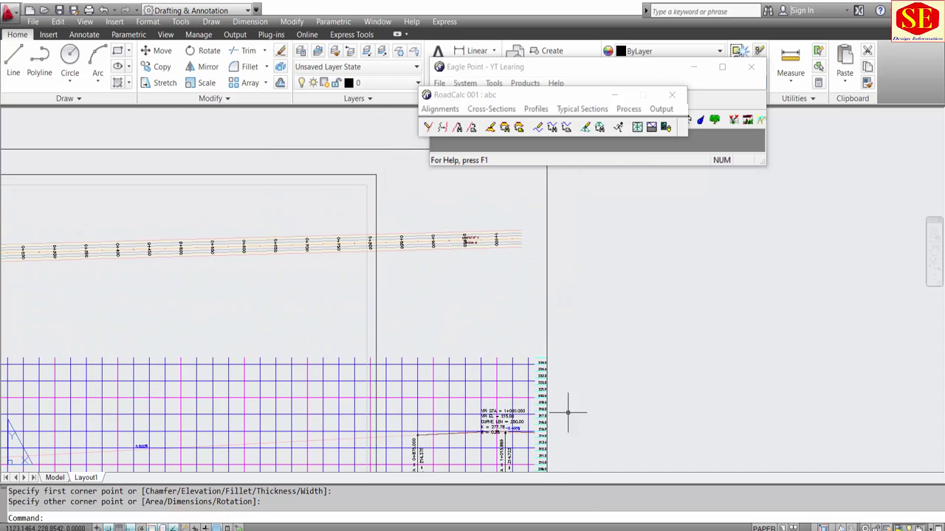
click(546, 316)
right_click(546, 316)
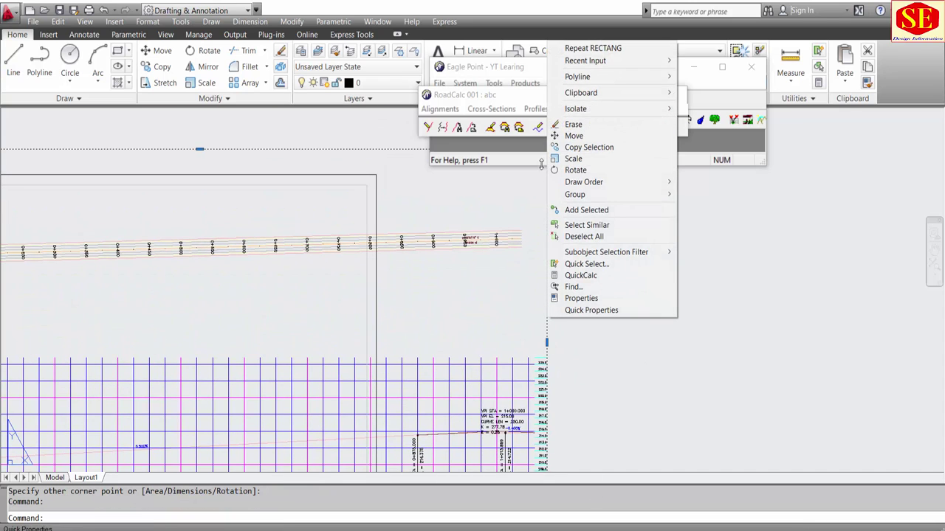
mouse_move(581, 93)
click(705, 104)
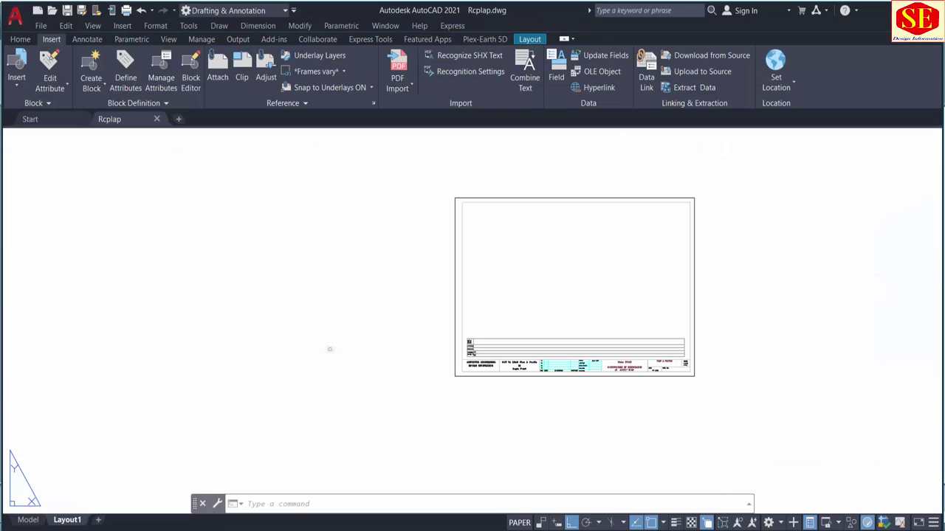
Step: Paste the copied frame rectangle into the Rcplap layout at its original coordinates
middle_drag(518, 315, 383, 400)
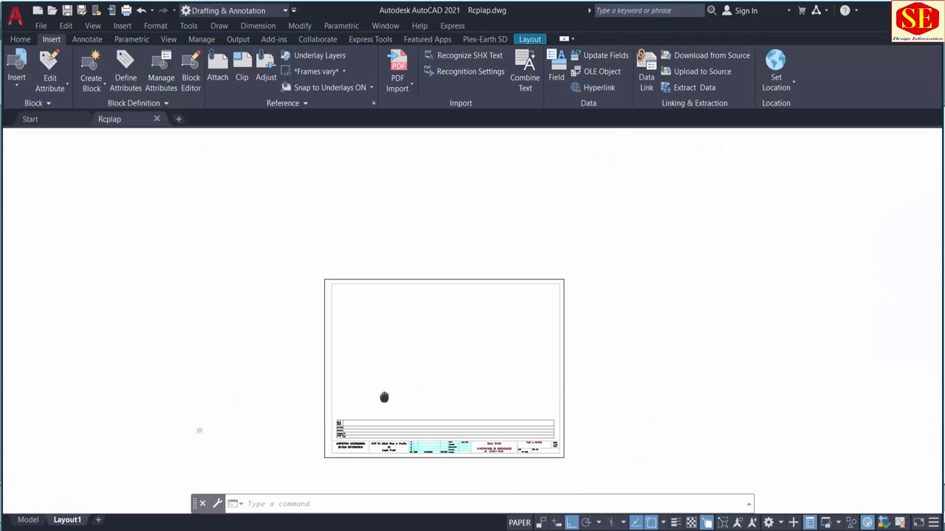
right_click(426, 206)
mouse_move(472, 244)
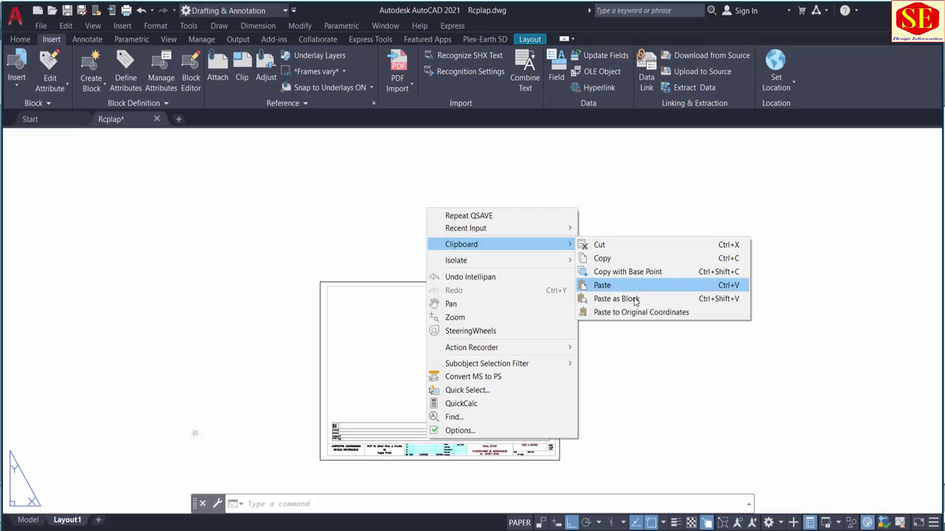
click(633, 312)
scroll(643, 312, down, 4)
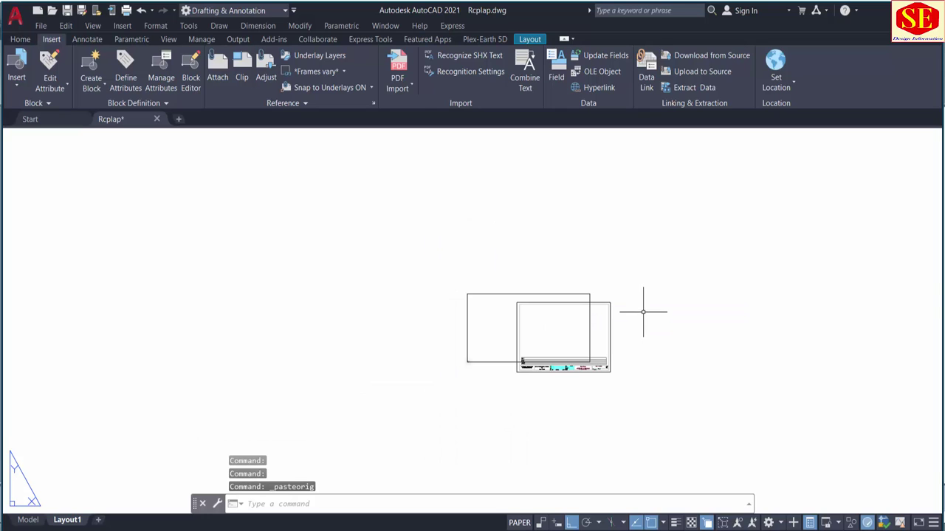
scroll(600, 369, up, 2)
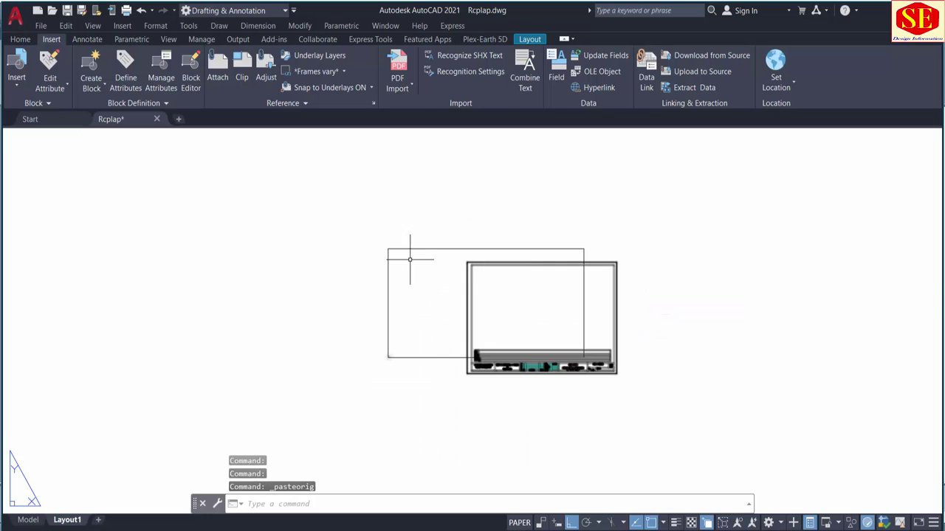
scroll(421, 268, up, 4)
scroll(443, 337, down, 2)
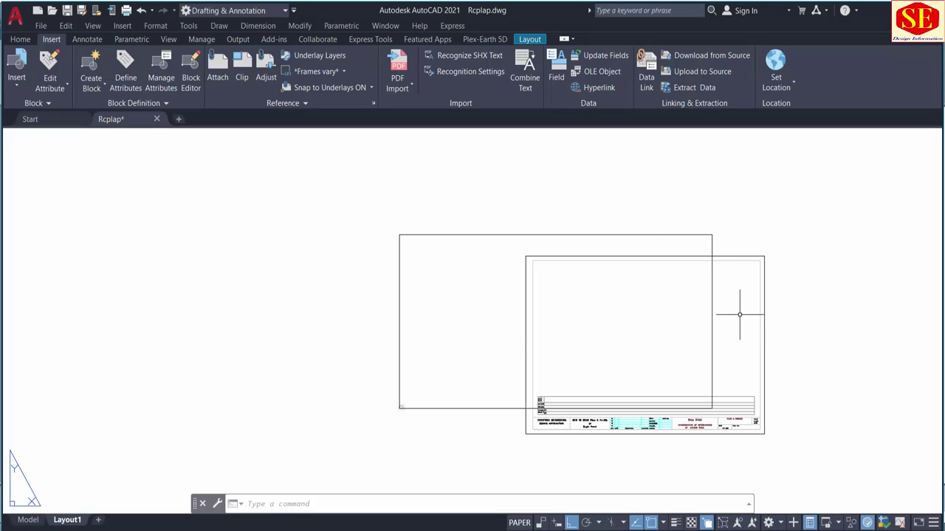
Step: Scale the title block by a factor of 1.25 using SC
text(s)
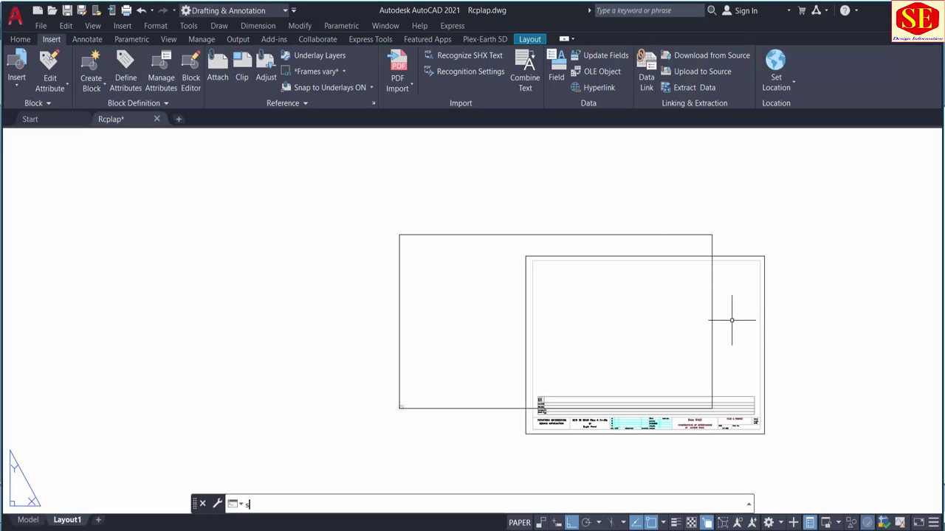
text(c)
key(Return)
click(743, 327)
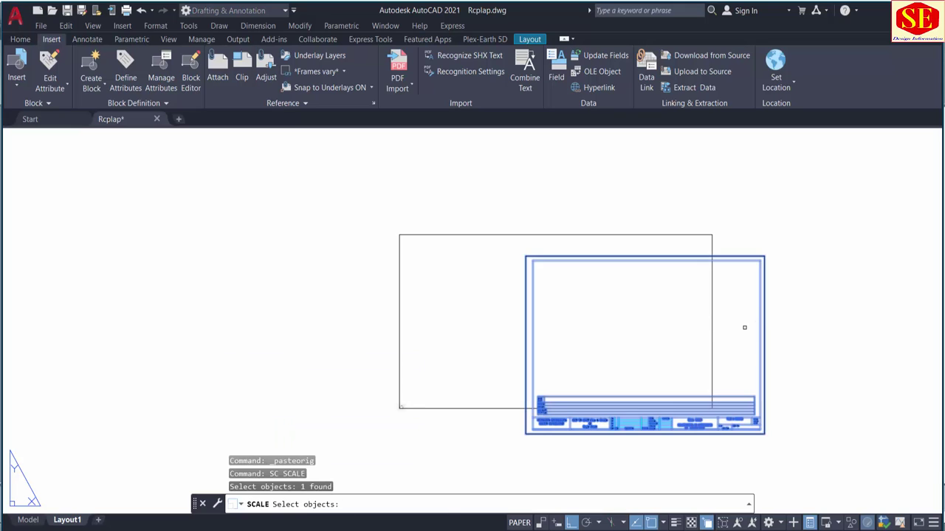
key(Return)
click(744, 327)
text(1.2)
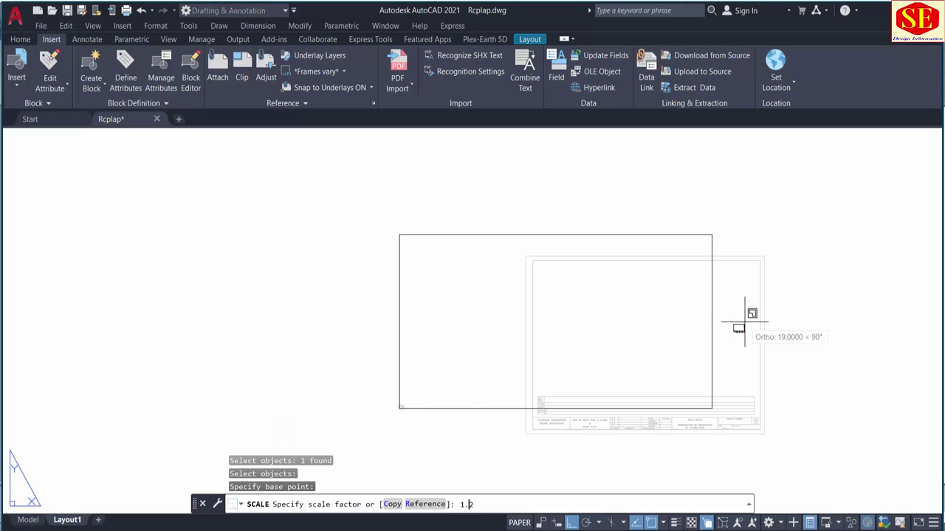
text(5)
key(Return)
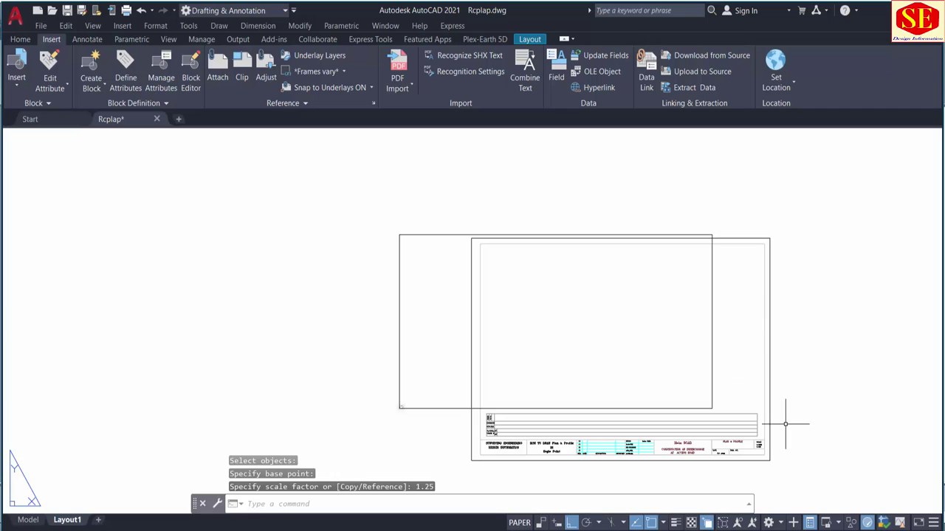
Step: Move the title block left over the pasted rectangle
text(m)
key(Return)
click(771, 362)
key(Return)
click(849, 362)
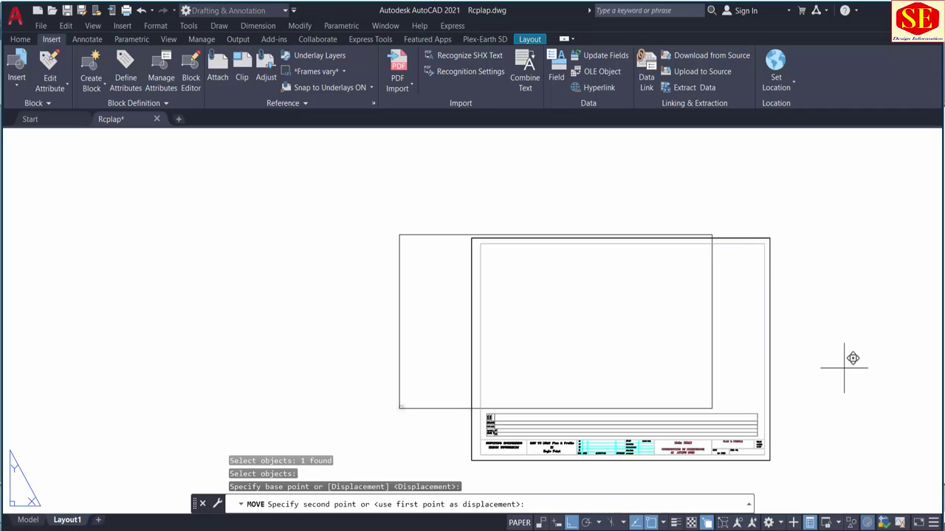
click(759, 357)
Step: Enlarge the title block again by a factor of 1.25
text(s)
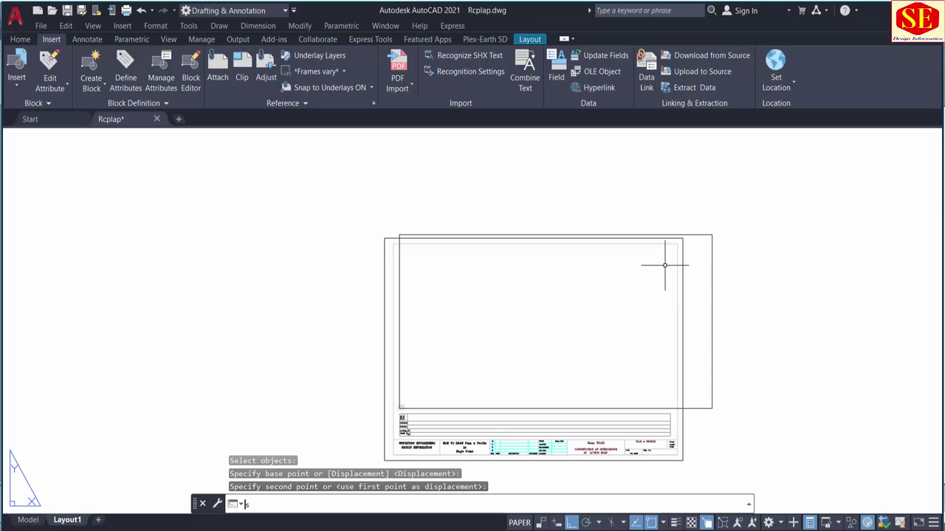
text(c)
key(Return)
click(587, 426)
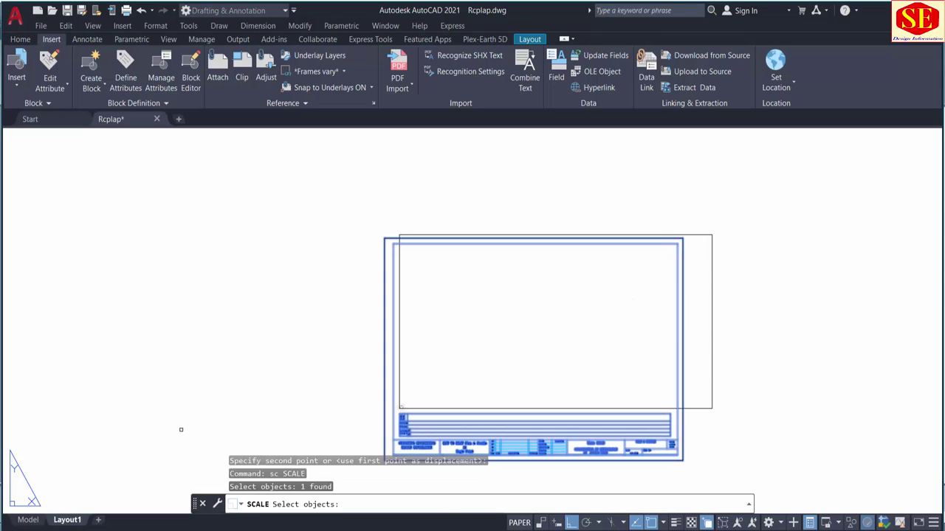
key(Return)
click(226, 381)
text(1.)
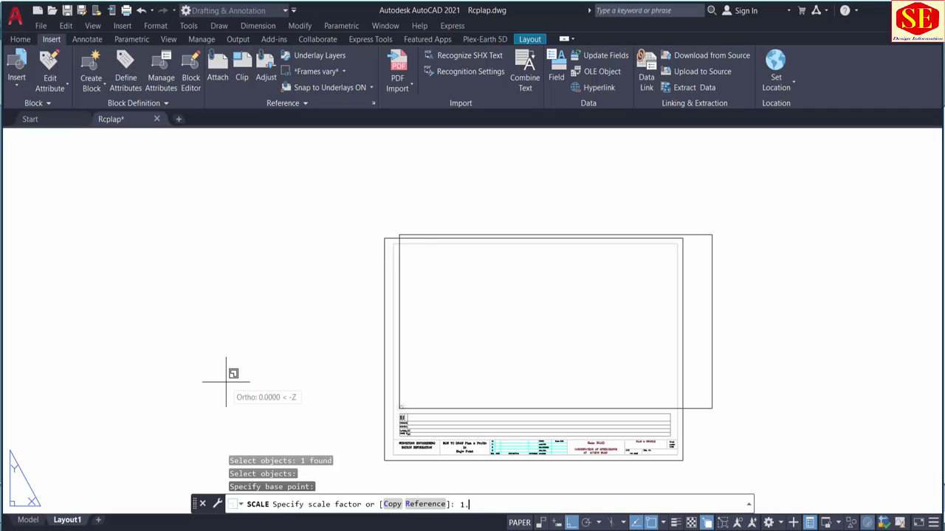
text(25)
key(Return)
Step: Shift the enlarged title block slightly further left and bring the whole sheet into view
text(m)
key(Return)
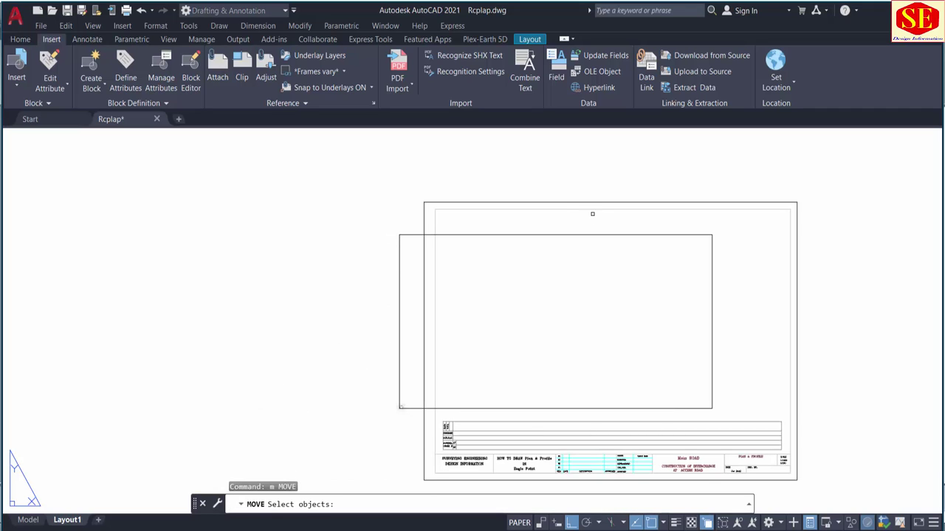
click(564, 200)
key(Return)
click(571, 188)
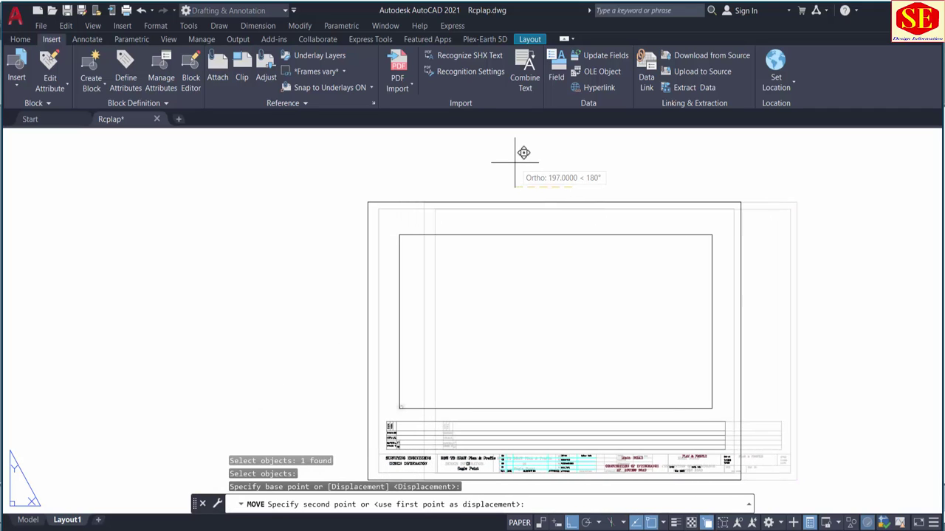
click(521, 163)
middle_drag(562, 266, 561, 231)
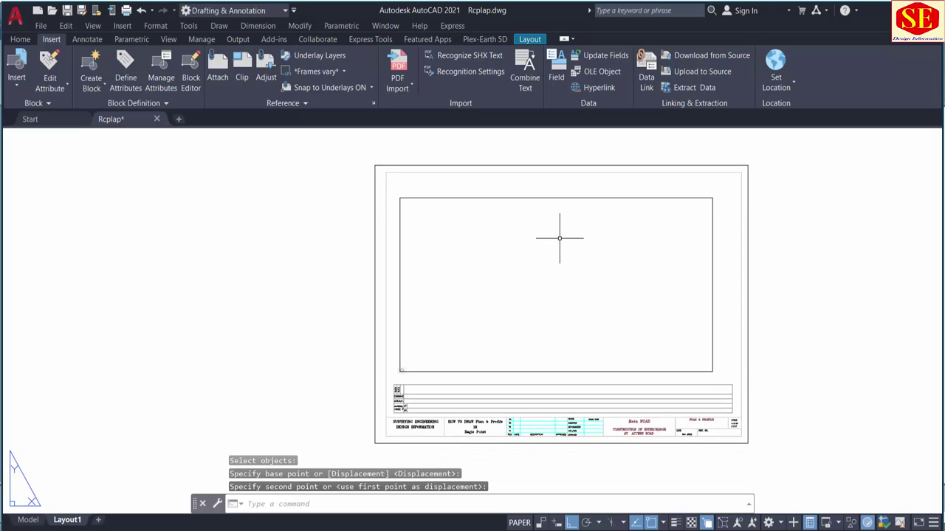
Step: Shrink the title block to 0.9 scale
text(sc)
key(Return)
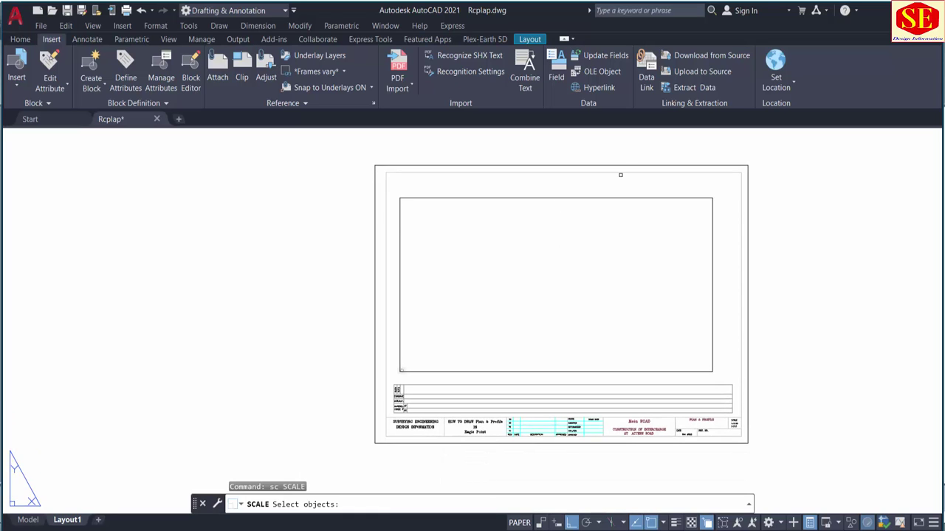
click(605, 167)
click(594, 175)
key(Return)
click(595, 174)
text(.9)
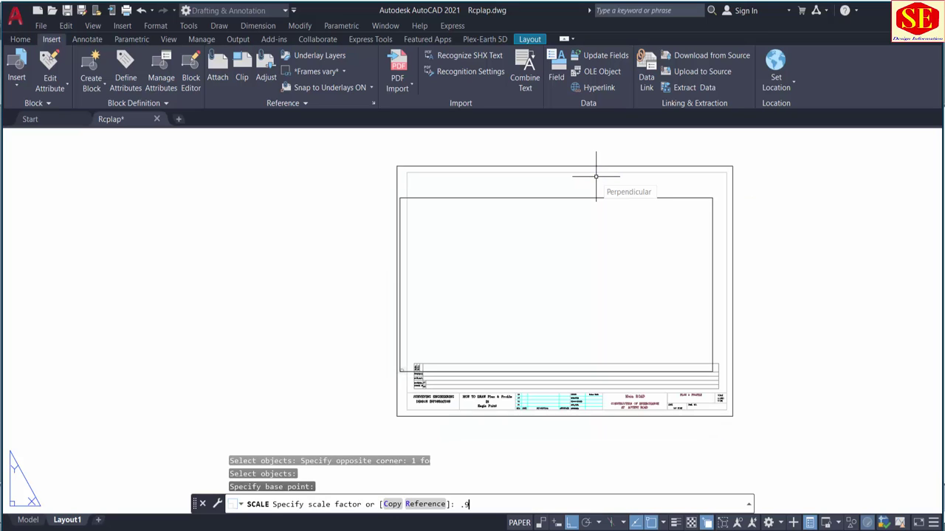
key(Return)
Step: Move the title block to a new spot to the right
text(m)
key(Return)
click(611, 166)
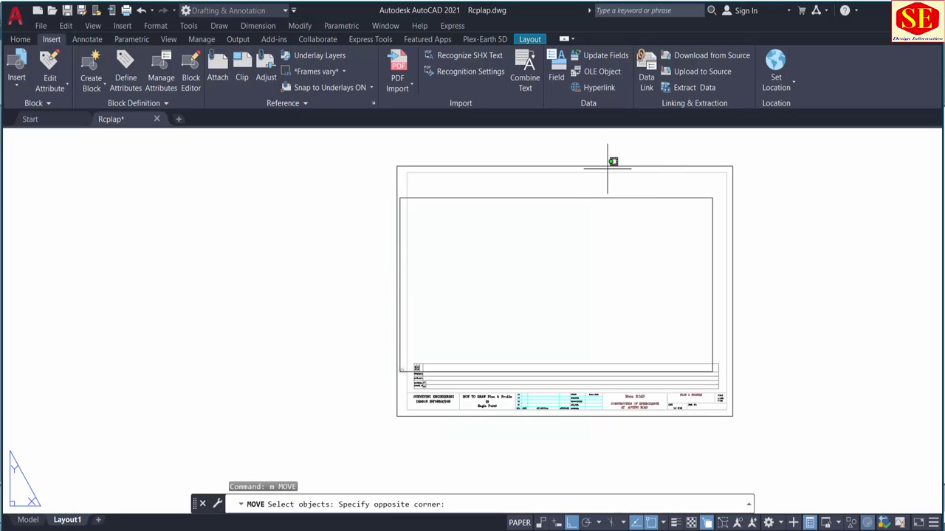
click(590, 184)
key(Return)
click(592, 184)
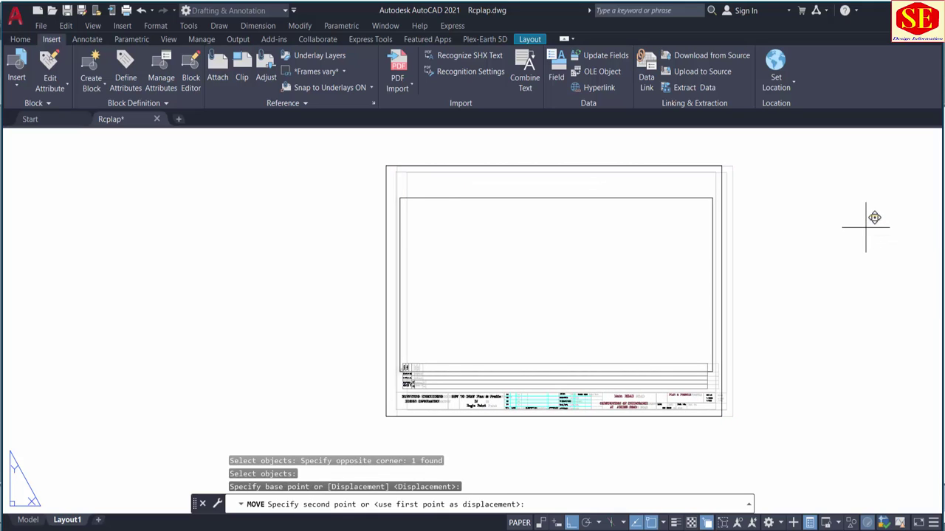
click(871, 220)
Step: Lower the title block so it frames the pasted rectangle
text(m)
key(Return)
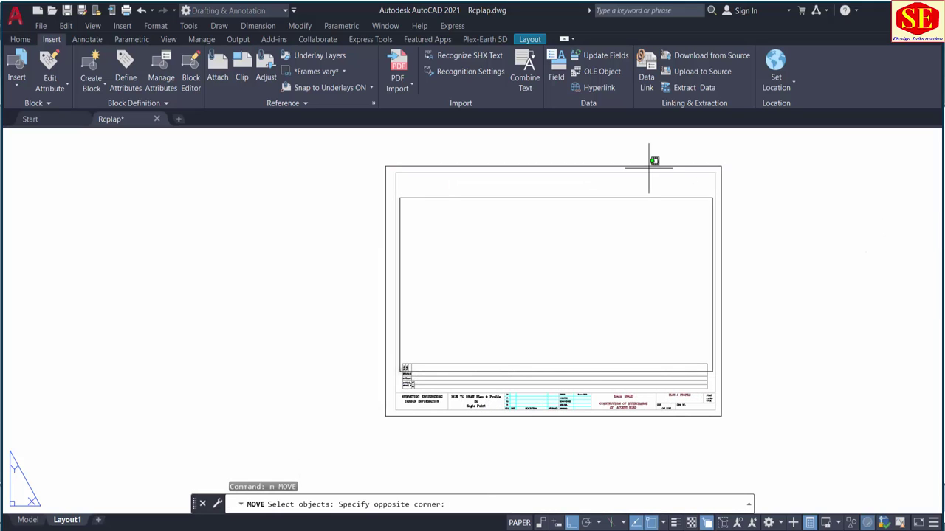
click(624, 155)
key(Return)
click(581, 147)
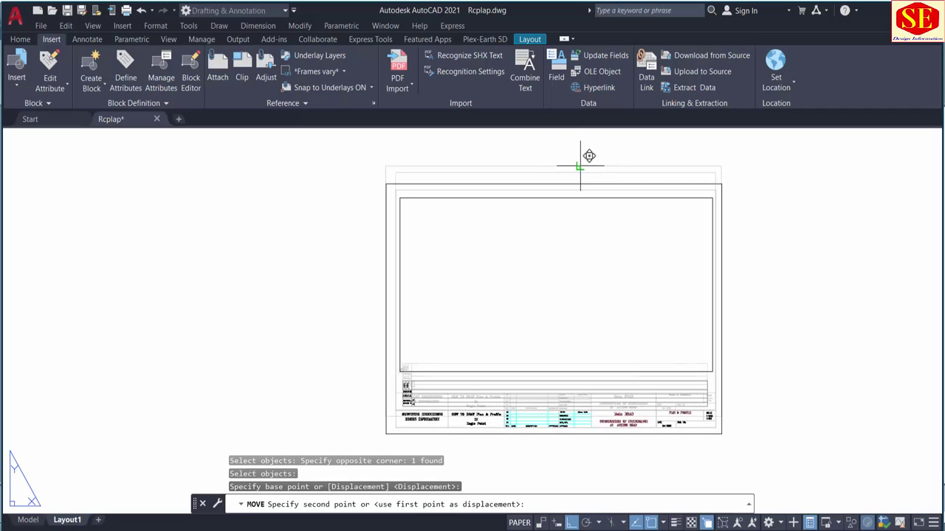
click(582, 164)
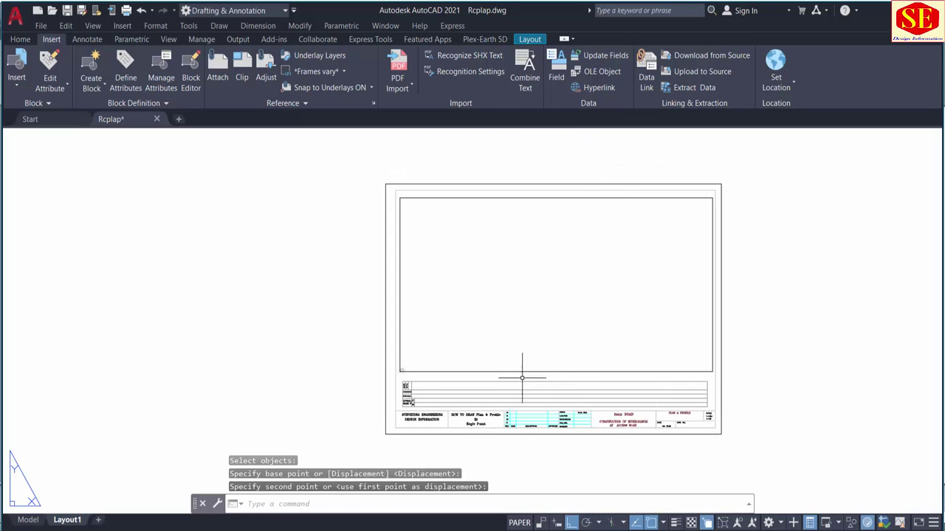
Step: Erase the pasted frame rectangle, save Rcplap.dwg, and return to Eagle Point
click(459, 372)
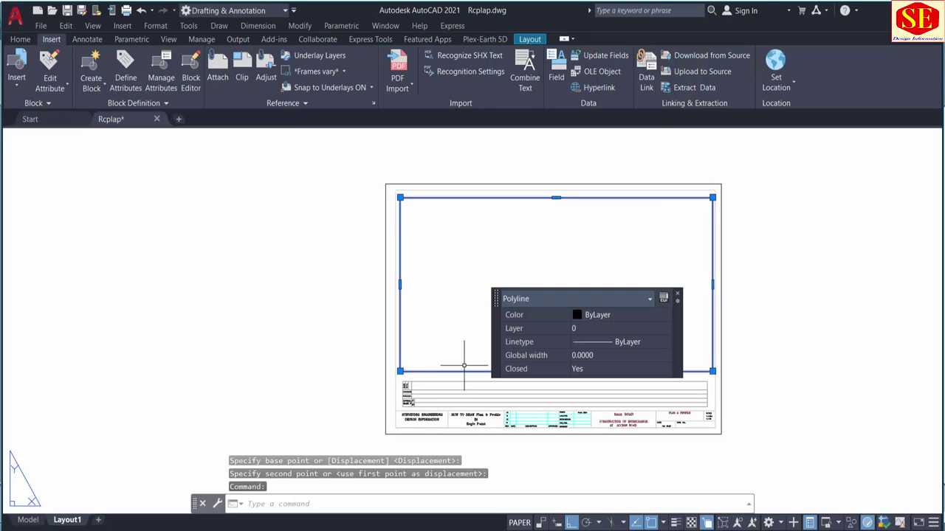
text(e)
key(Return)
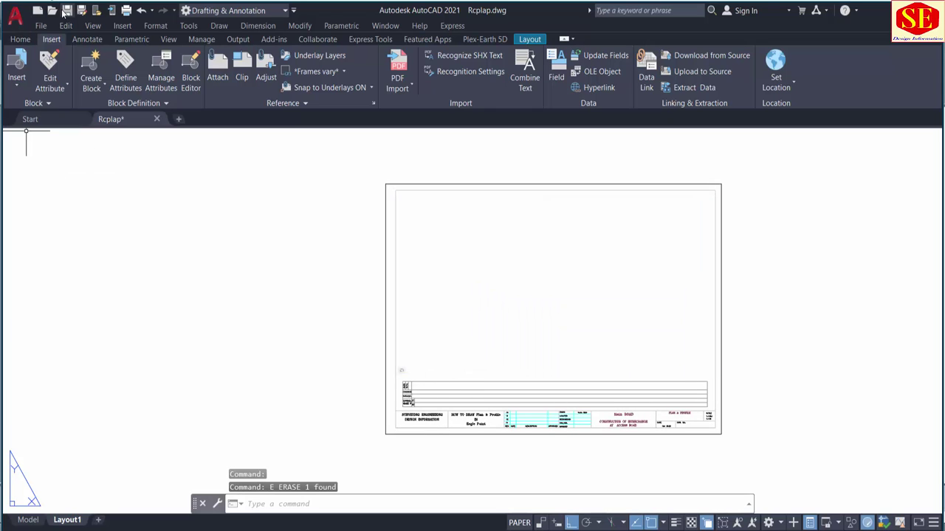
click(67, 10)
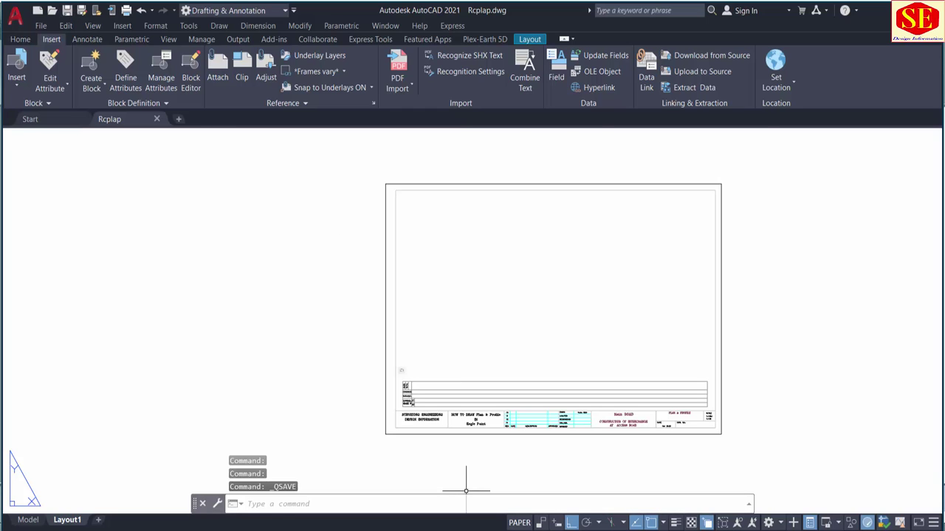
click(516, 530)
mouse_move(605, 526)
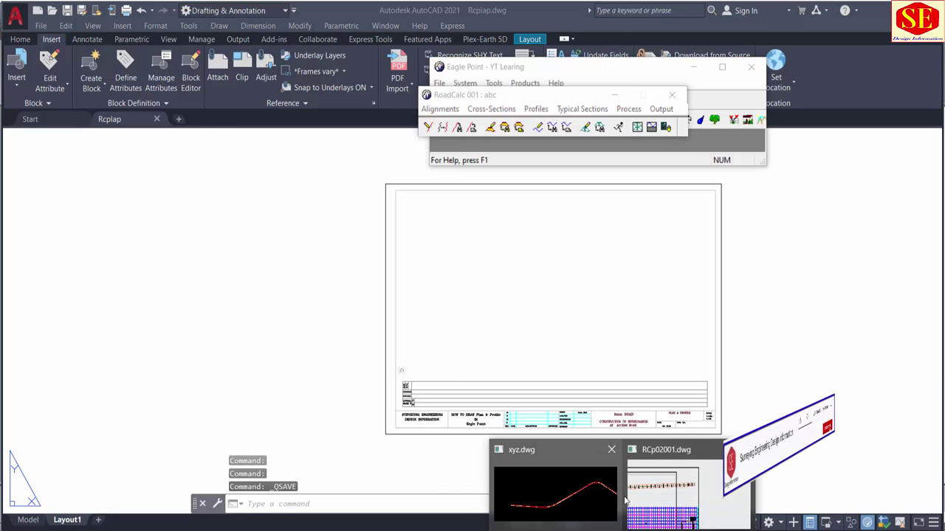
Step: In RCp02001, add a new plan and profile sheet with ending station 1000
click(635, 496)
scroll(582, 273, down, 3)
scroll(582, 274, down, 2)
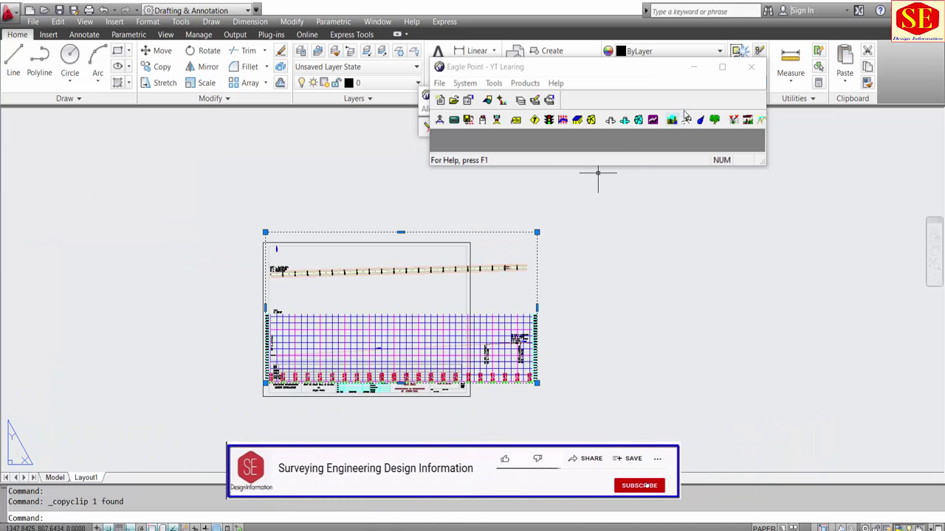
click(661, 108)
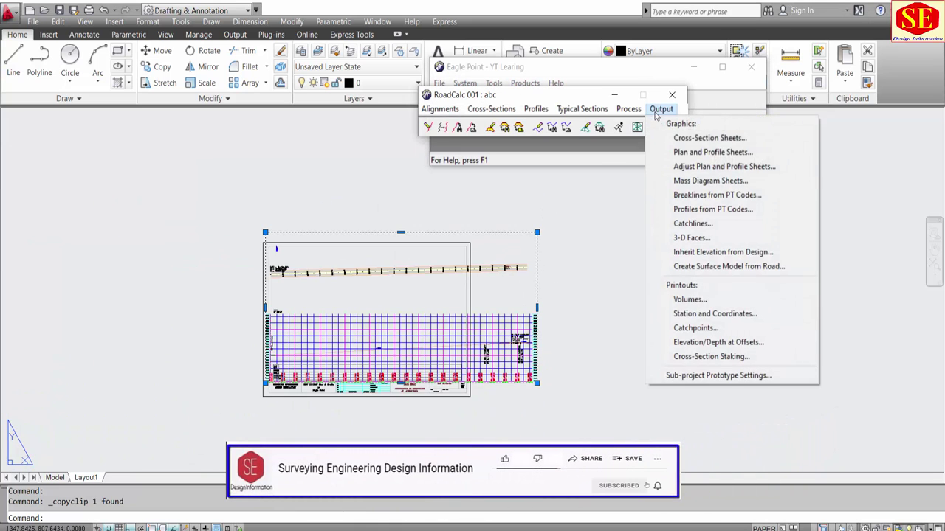
click(664, 148)
click(444, 231)
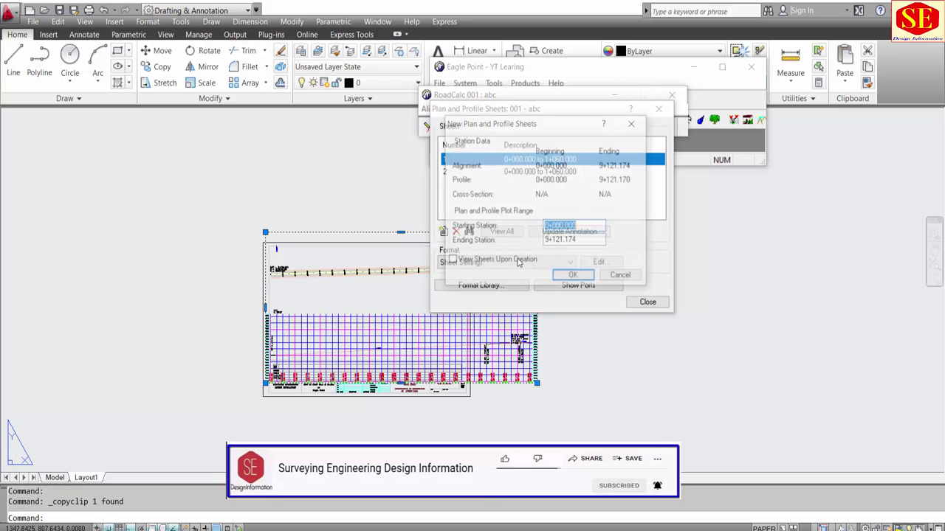
text(1000)
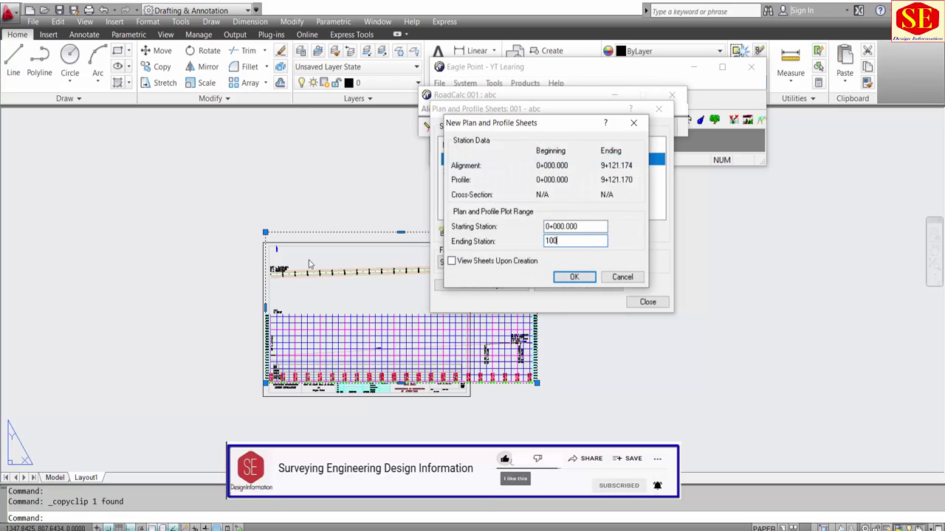
click(573, 278)
Step: Review the generated sheet drawing, then quit it without saving changes
click(647, 302)
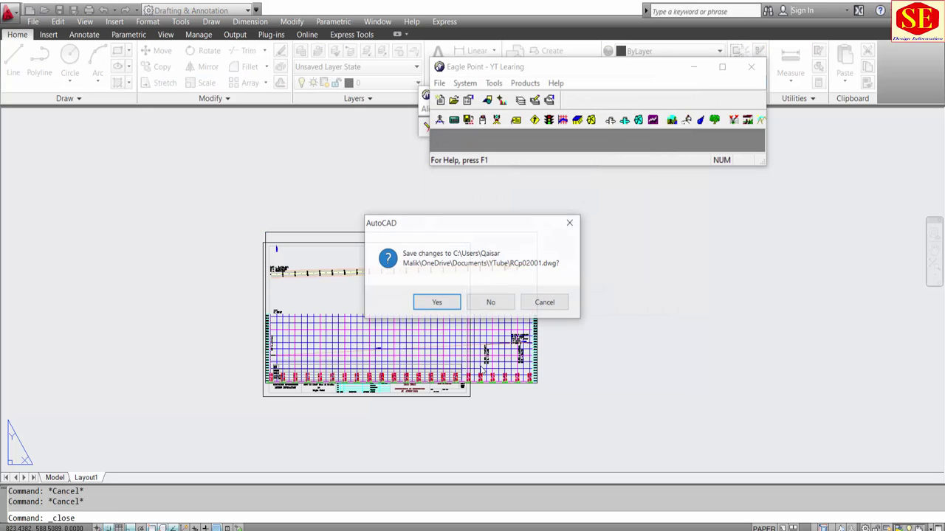
click(491, 303)
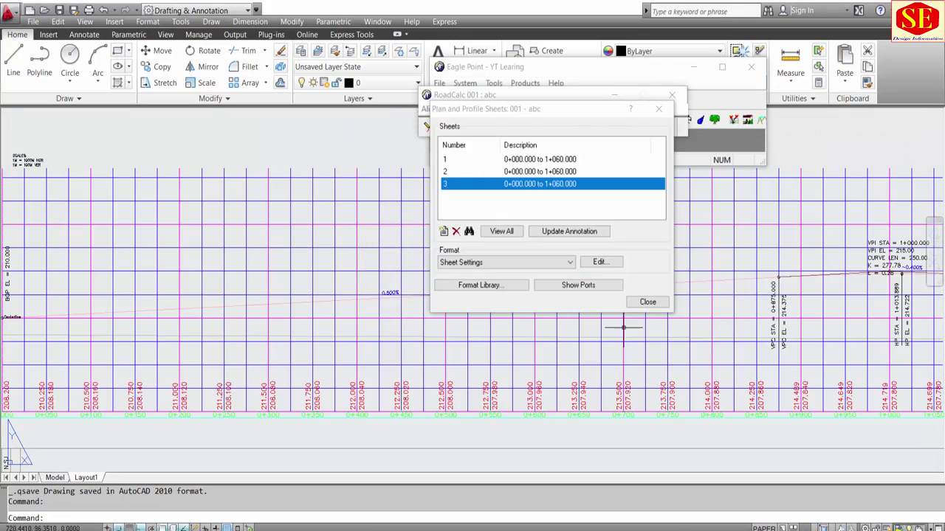
click(647, 302)
click(642, 295)
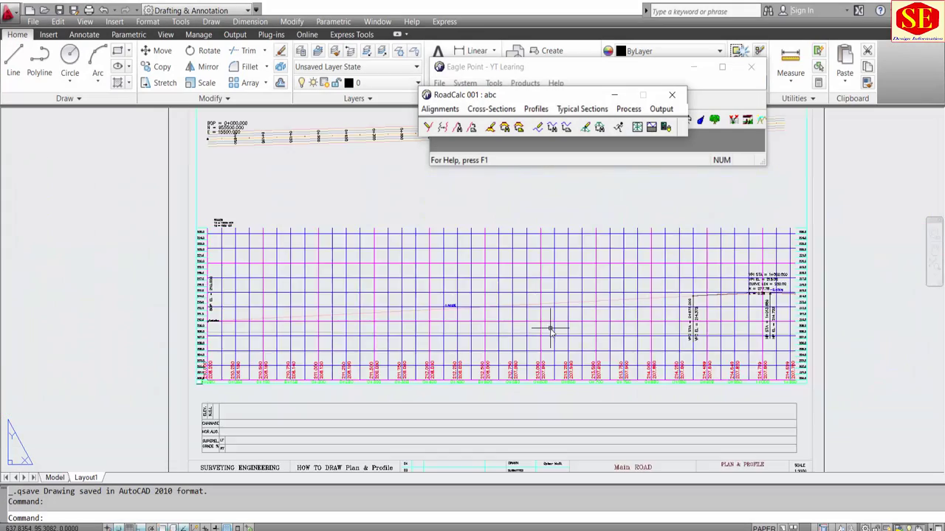
scroll(513, 282, up, 2)
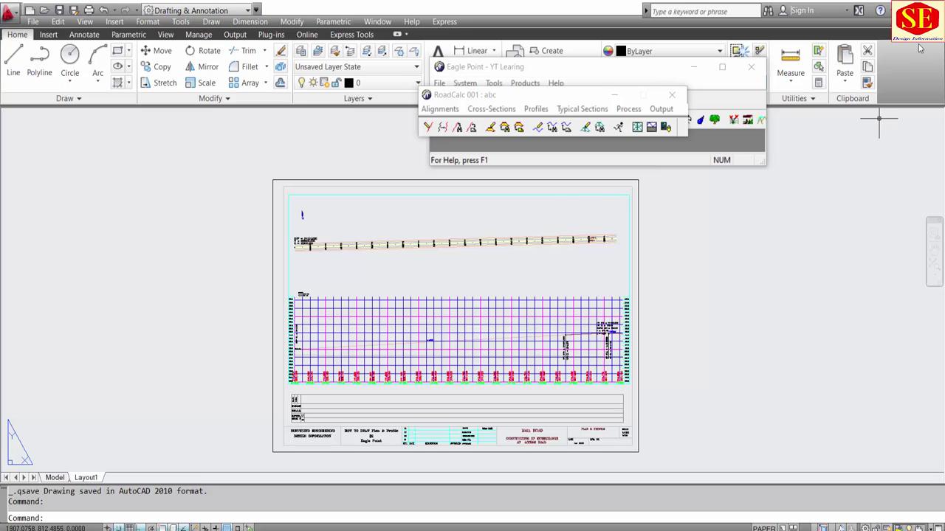
click(827, 226)
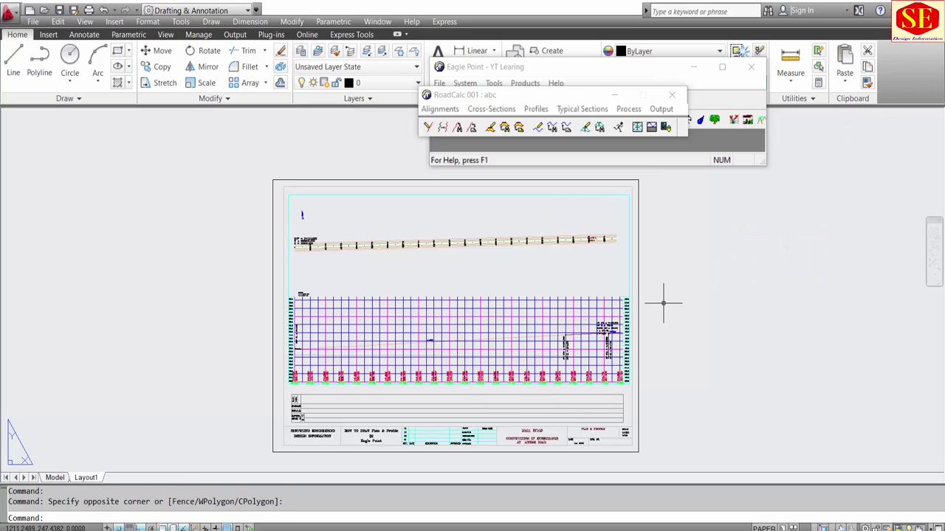
scroll(602, 336, down, 2)
key(Escape)
key(ctrl+q)
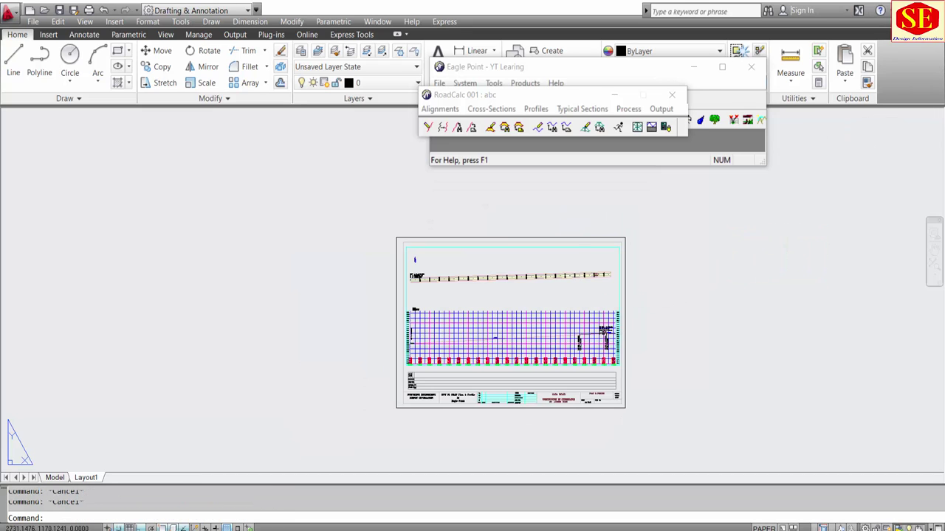
click(494, 304)
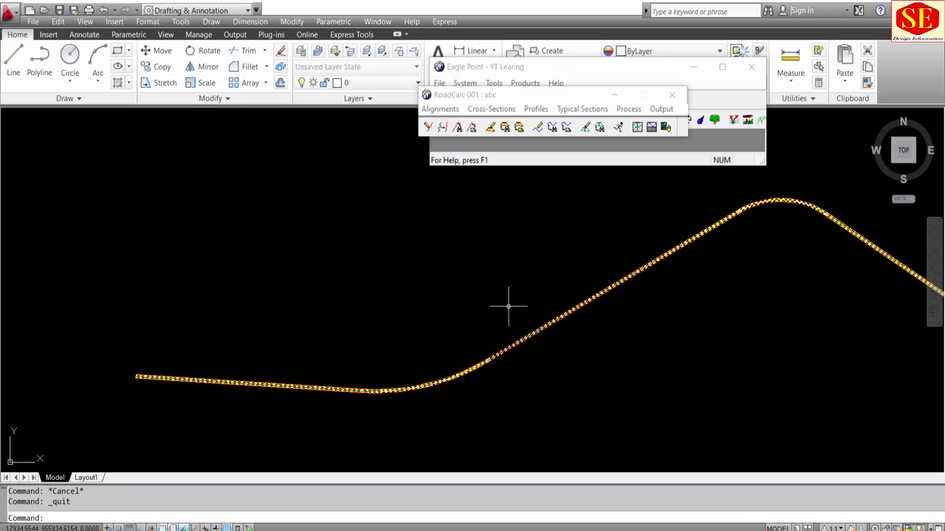
Step: Delete the three existing test sheets from the plan and profile sheets list
click(662, 109)
click(668, 152)
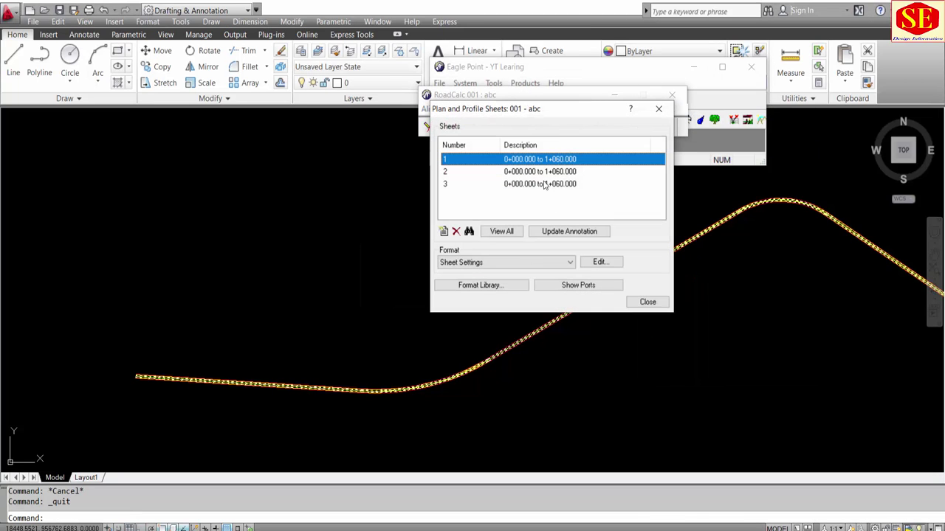
click(532, 172)
click(532, 183)
click(530, 159)
key(shift+End)
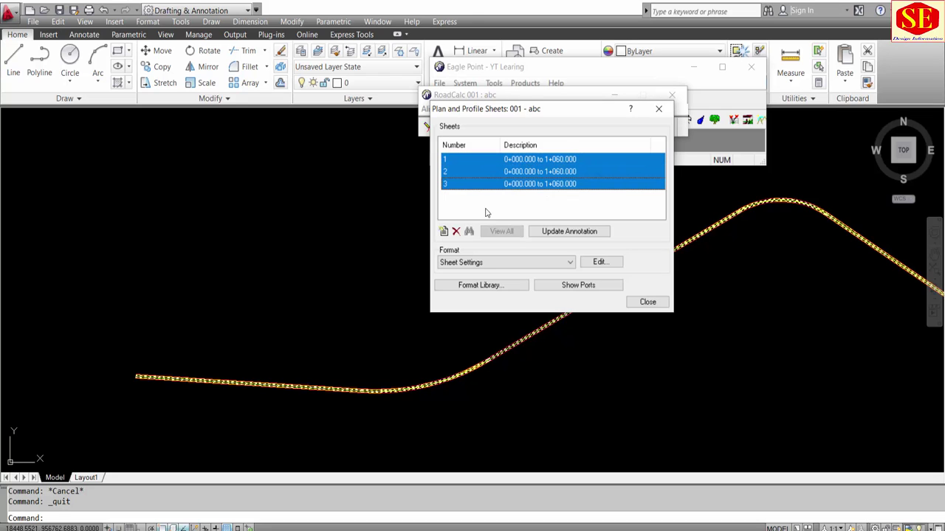
click(457, 232)
click(559, 262)
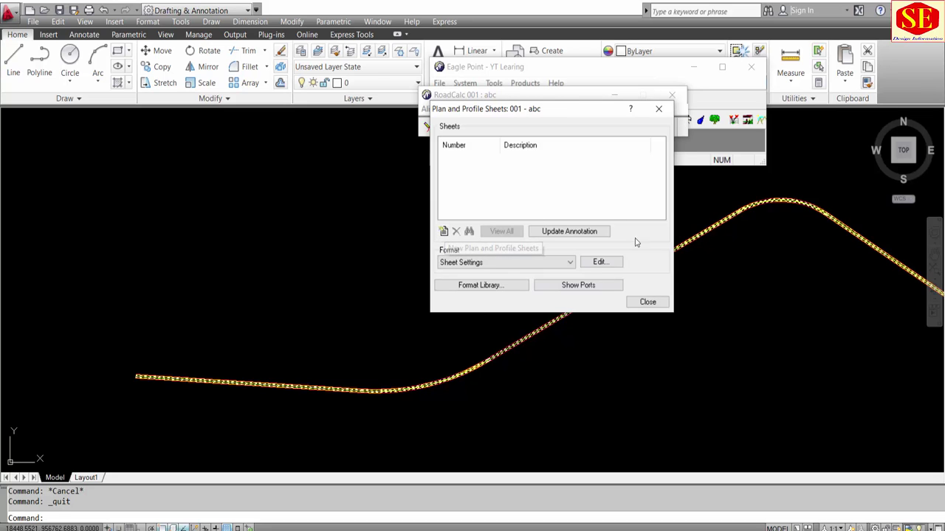
Step: Create new sheets over the full alignment, 0+000.000 to 9+121.174, and view them
click(443, 232)
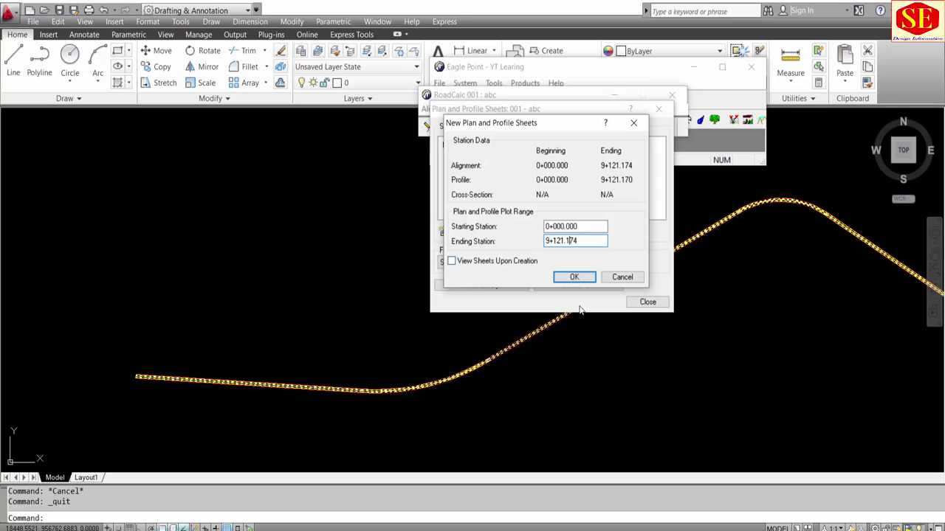
click(575, 280)
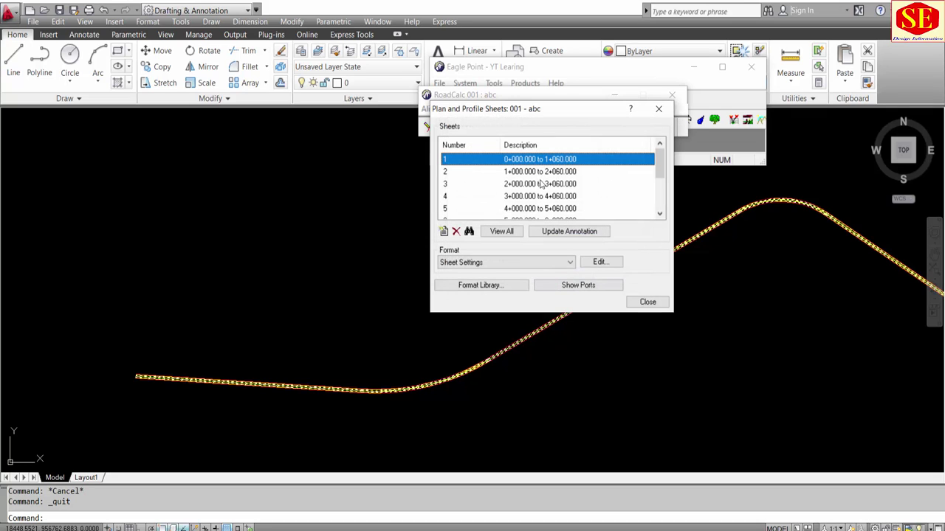
scroll(541, 183, down, 2)
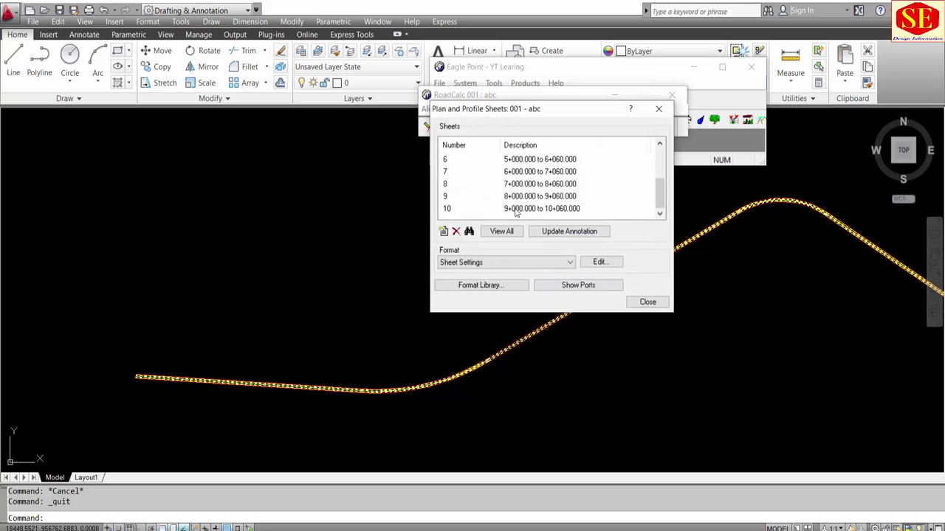
click(516, 212)
scroll(483, 210, up, 2)
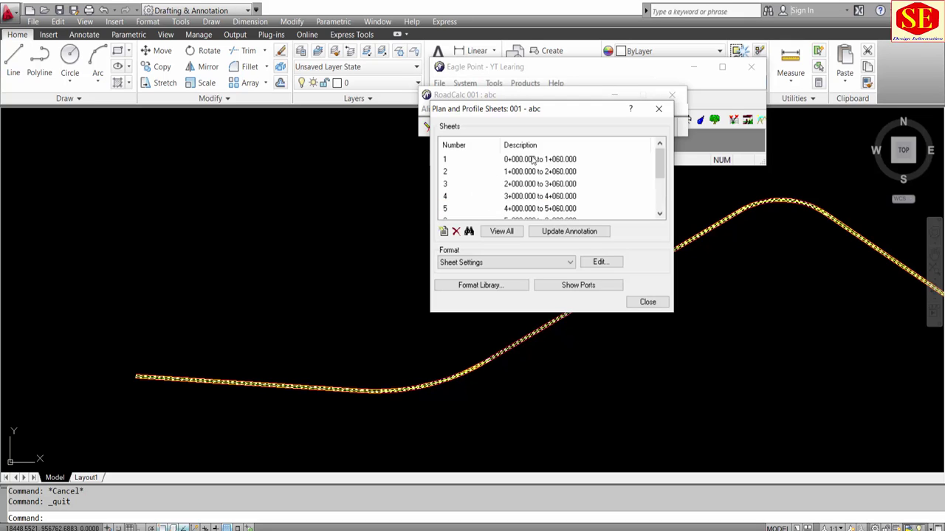
click(510, 163)
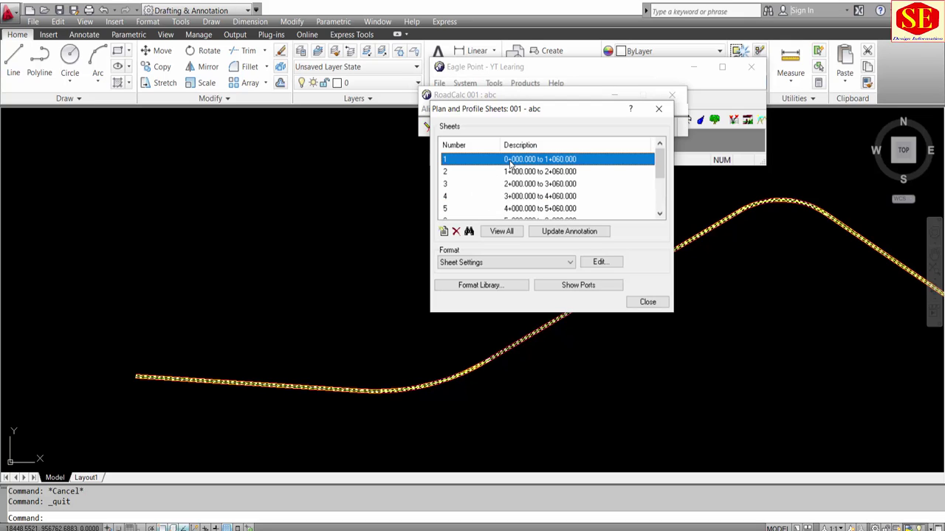
click(501, 232)
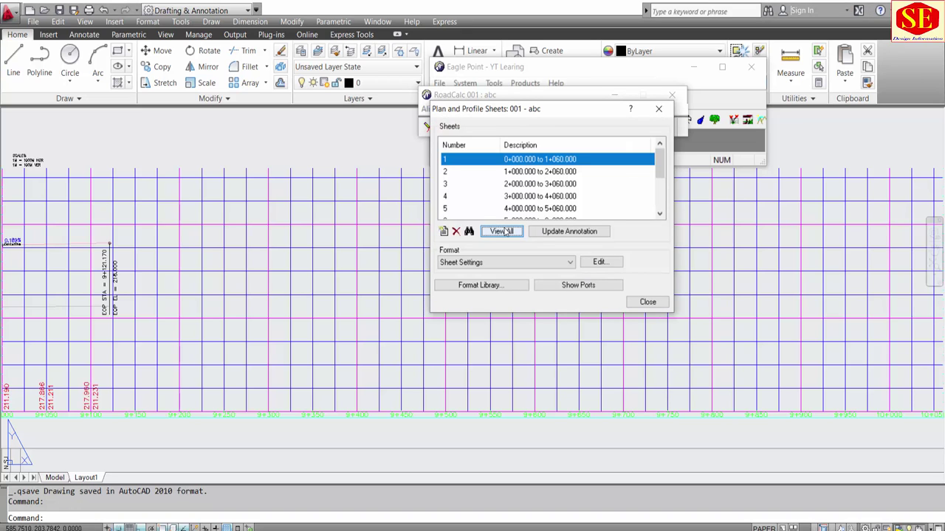
Step: Zoom to the first generated sheet and close the sheets manager
key(Return)
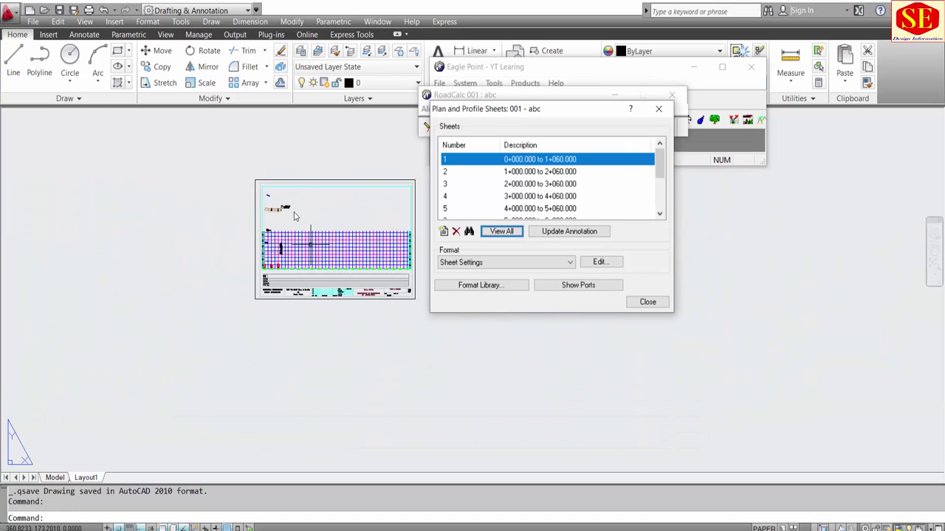
scroll(295, 216, up, 5)
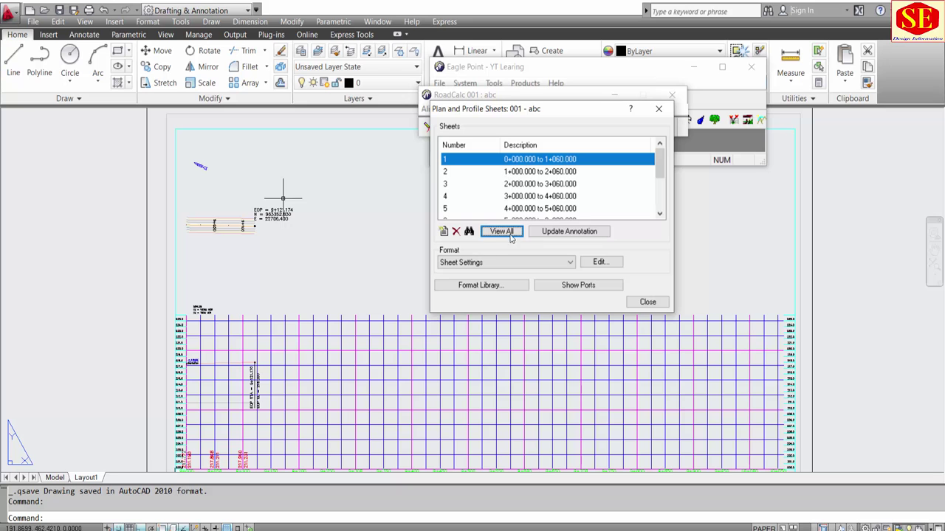
click(466, 231)
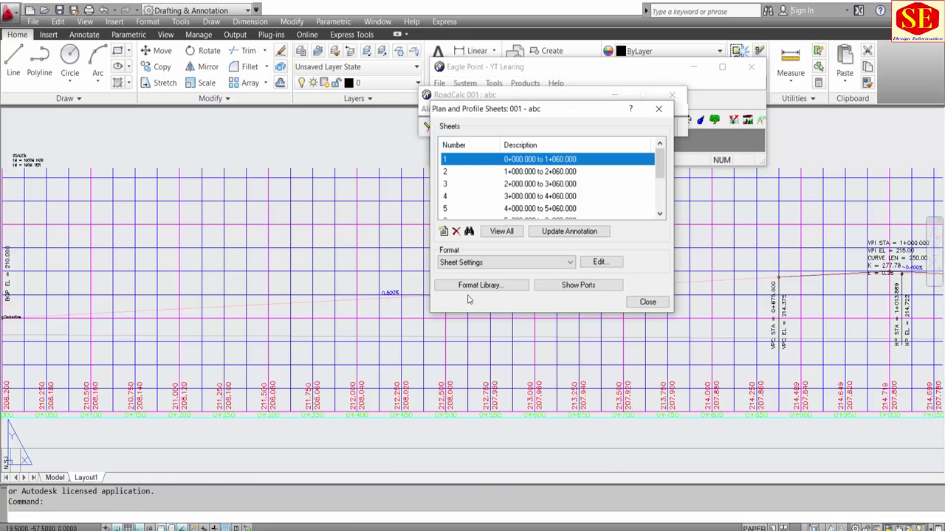
click(646, 303)
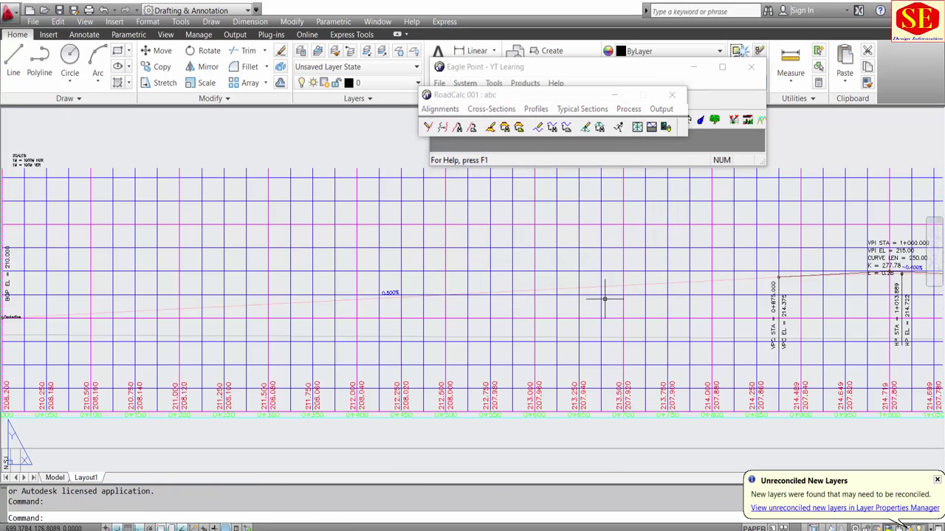
scroll(510, 223, down, 5)
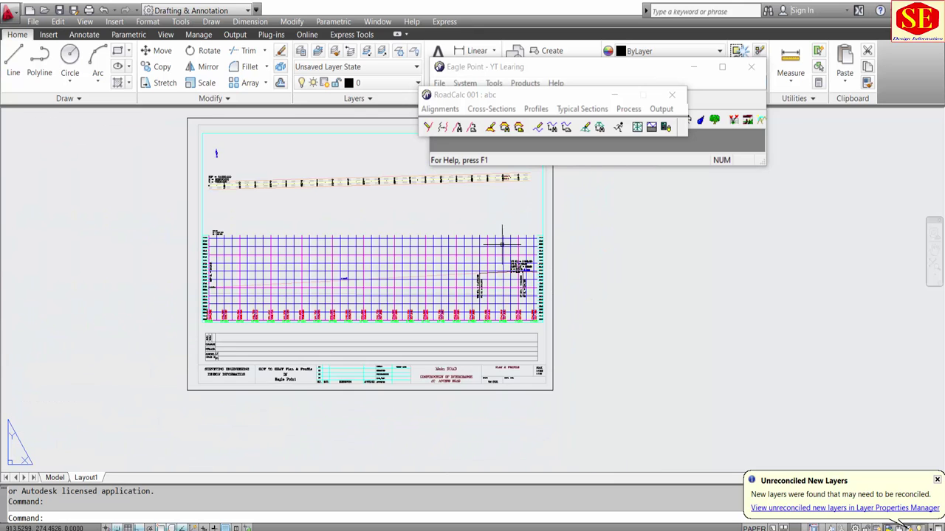
scroll(240, 256, up, 3)
text(m)
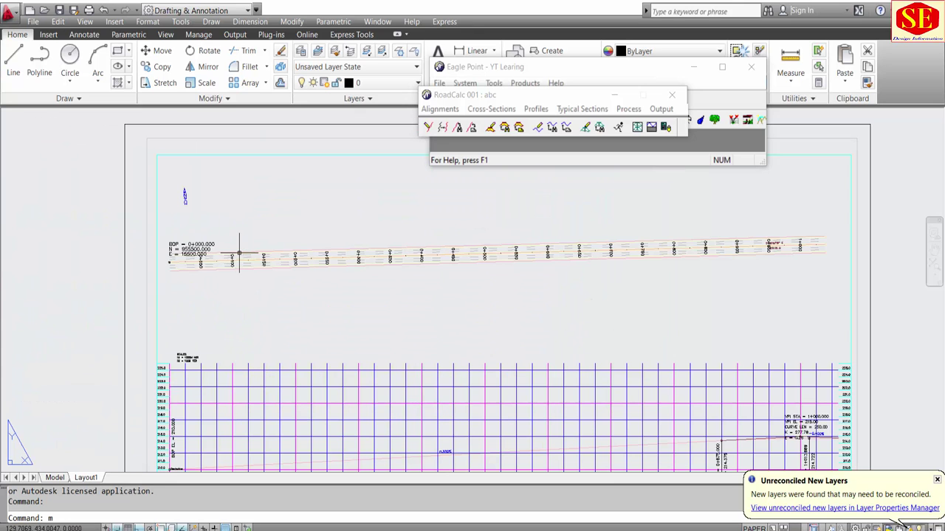
Step: Move the BOP station and N/E coordinate labels above the alignment with Ortho off
key(Return)
scroll(186, 247, up, 2)
click(197, 240)
click(207, 251)
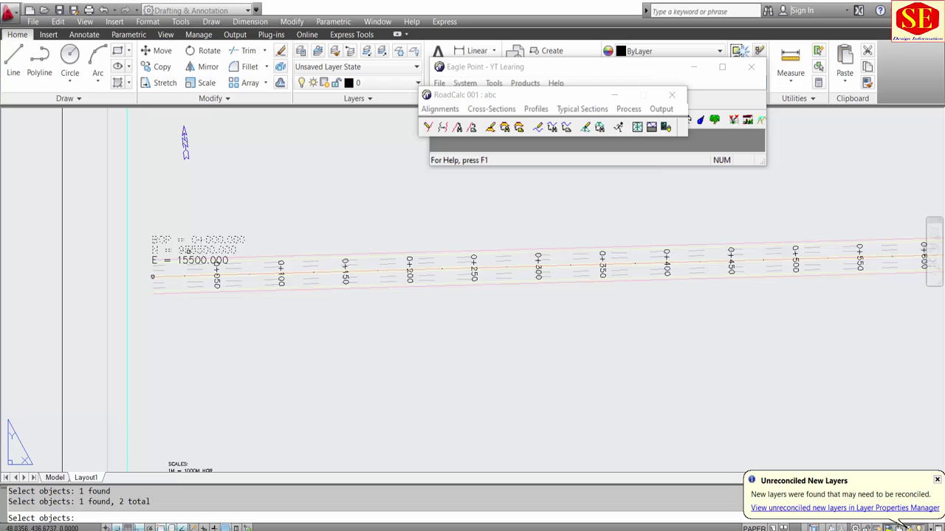
key(Return)
click(222, 227)
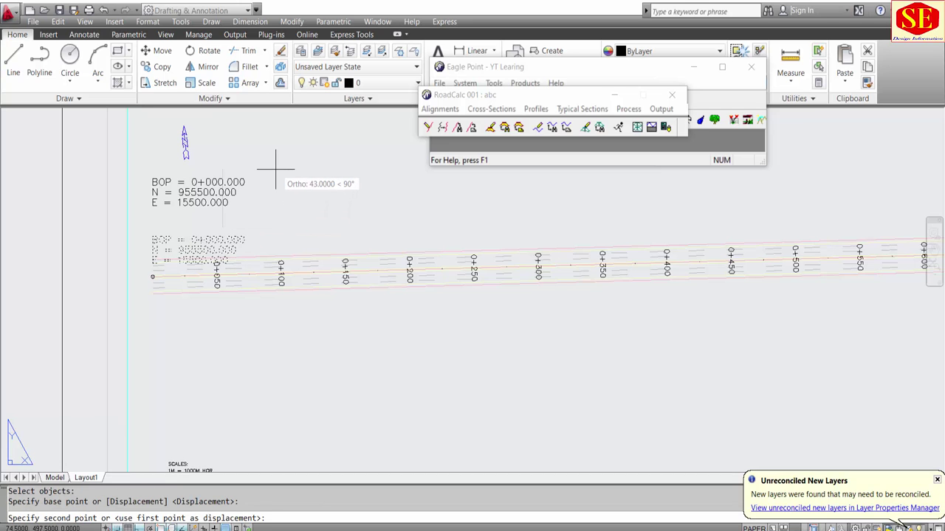
key(F8)
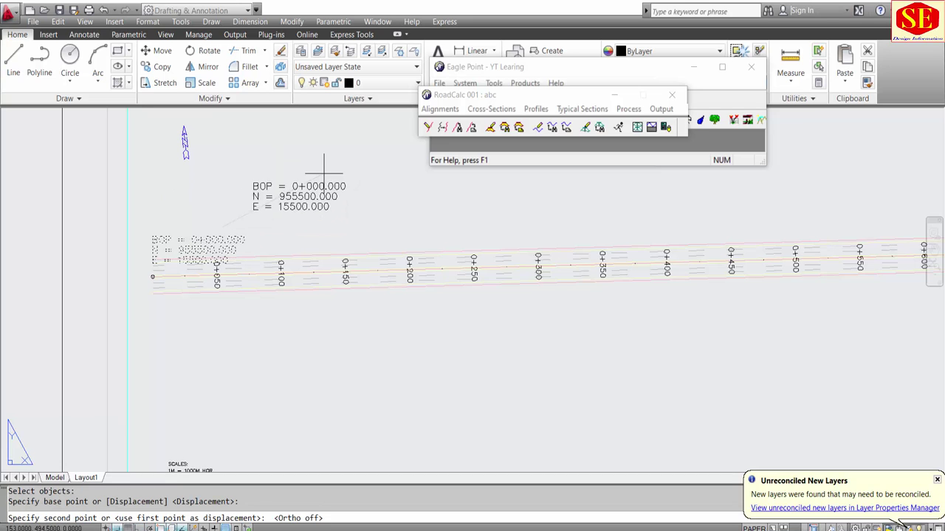
click(310, 162)
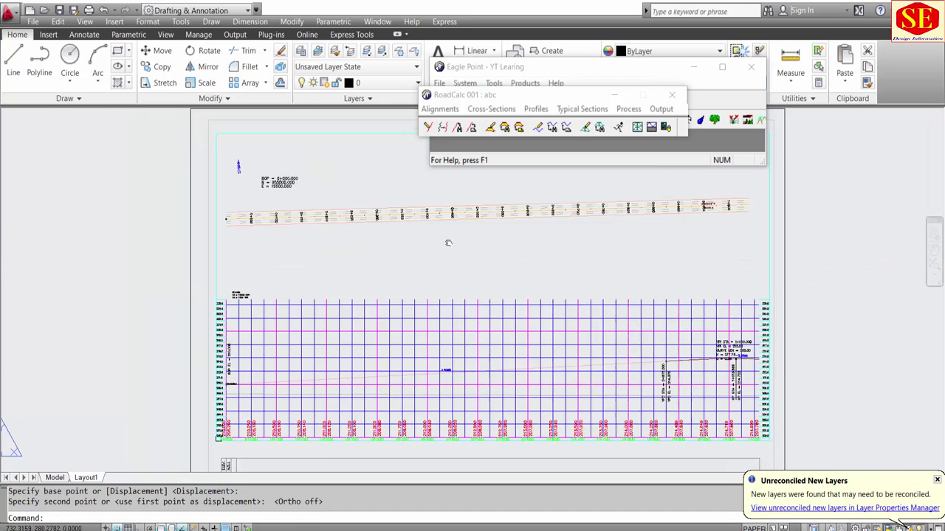
scroll(443, 238, up, 2)
scroll(480, 271, up, 4)
key(Return)
Step: Move the VPI STA, VPI EL, CURVE LEN, K and E labels up and left
click(393, 340)
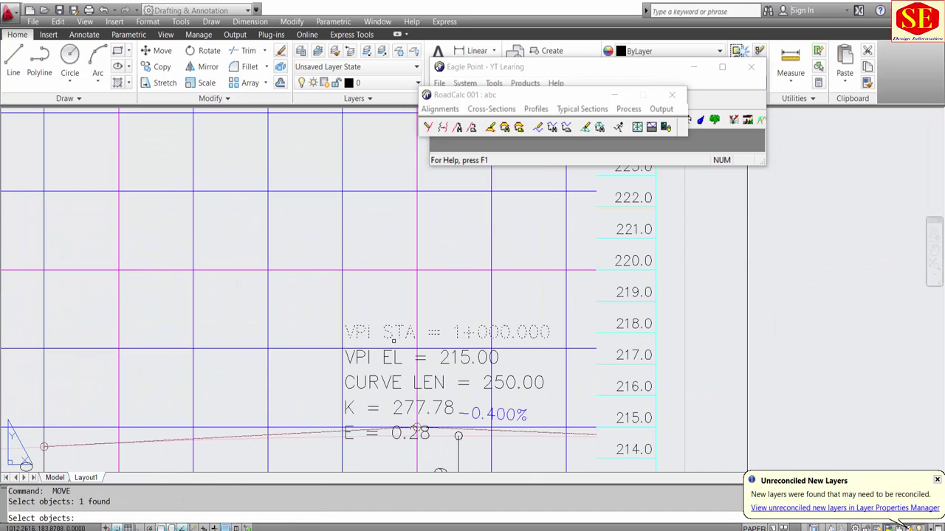
click(384, 357)
click(373, 383)
click(369, 408)
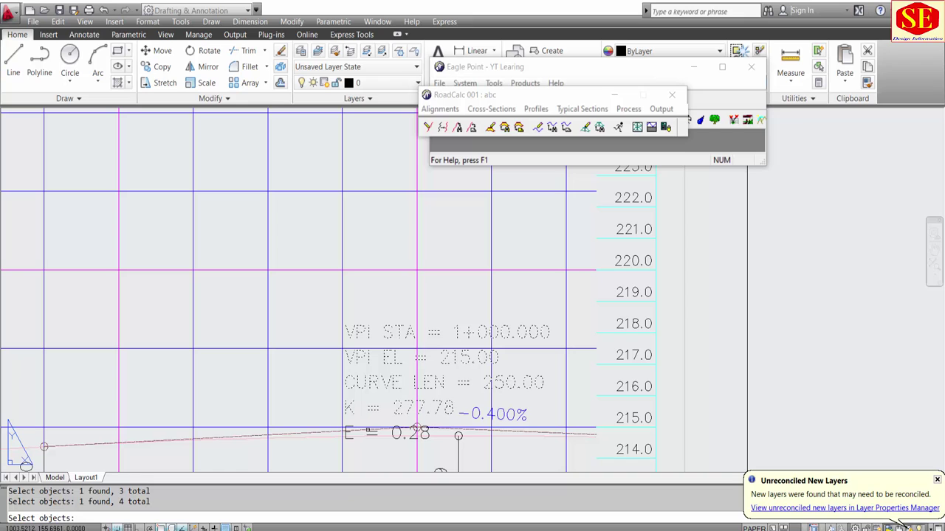
key(Return)
click(417, 428)
scroll(364, 443, up, 1)
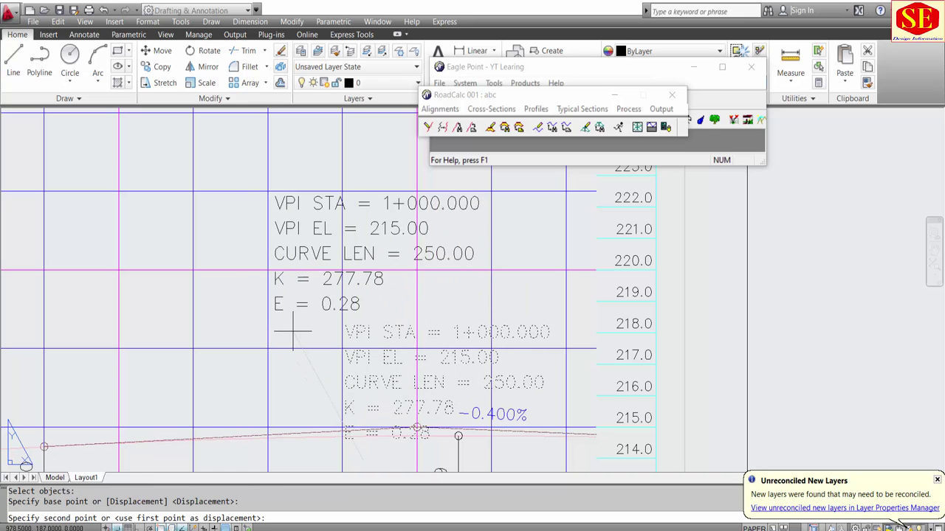
click(302, 329)
scroll(280, 295, down, 3)
text(rec)
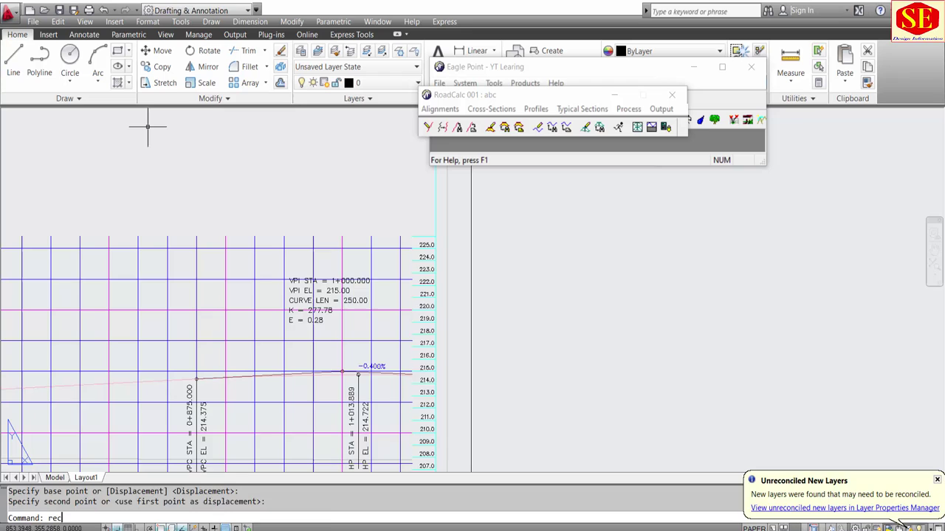
Step: Box the VPI labels in a rectangle and trim the grid lines inside it
key(Return)
scroll(276, 270, up, 2)
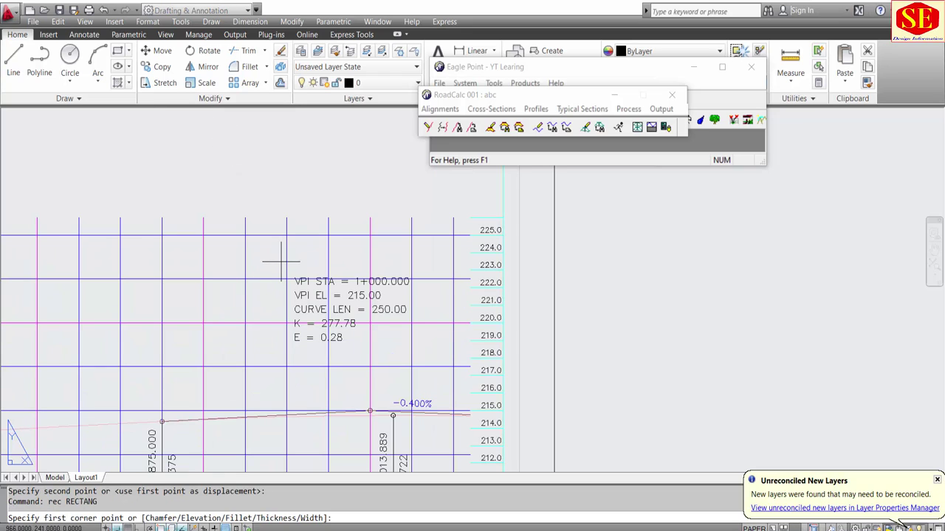
click(279, 262)
click(425, 358)
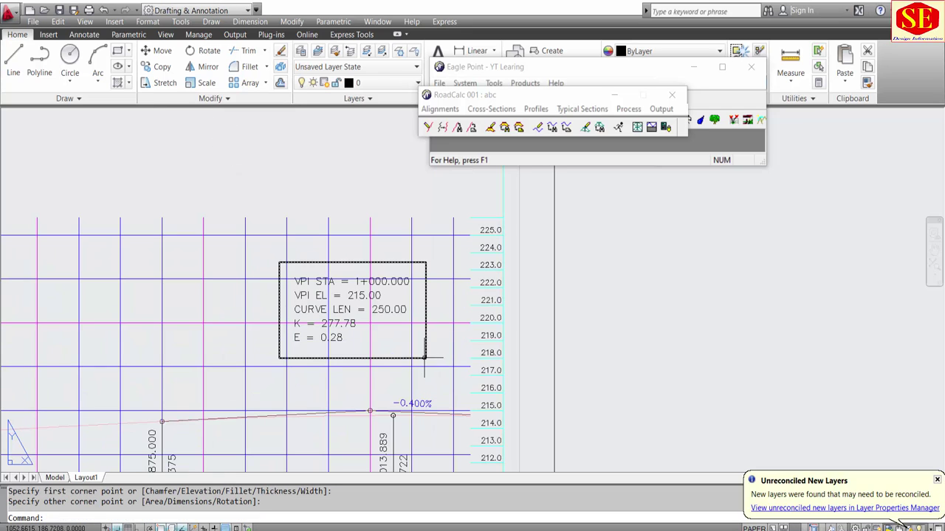
text(extrim)
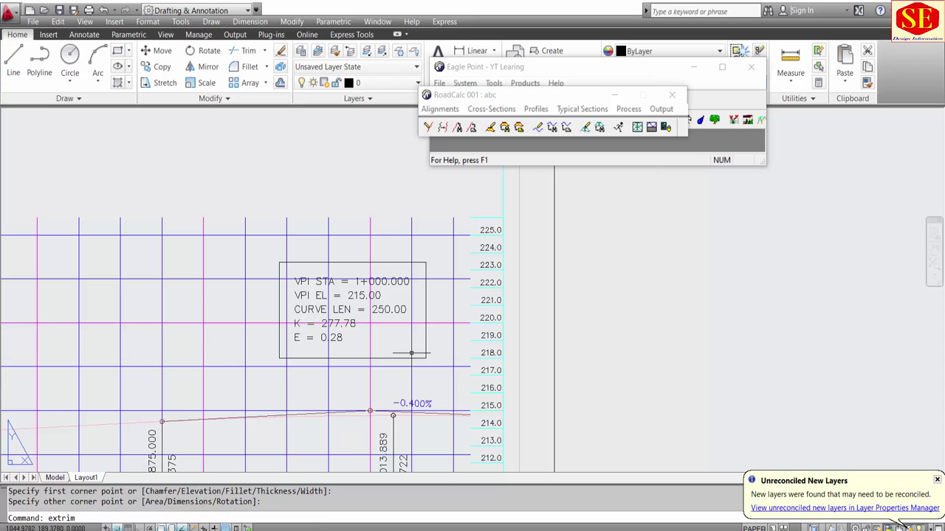
key(Return)
click(411, 355)
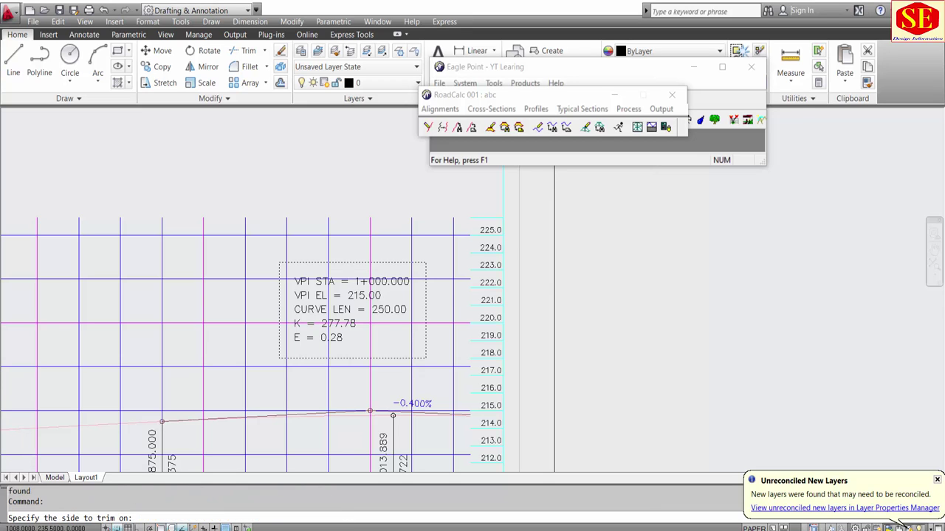
click(383, 303)
Step: Zoom out to the whole sheet and save the drawing
scroll(382, 303, up, 3)
scroll(382, 303, down, 3)
scroll(382, 302, down, 2)
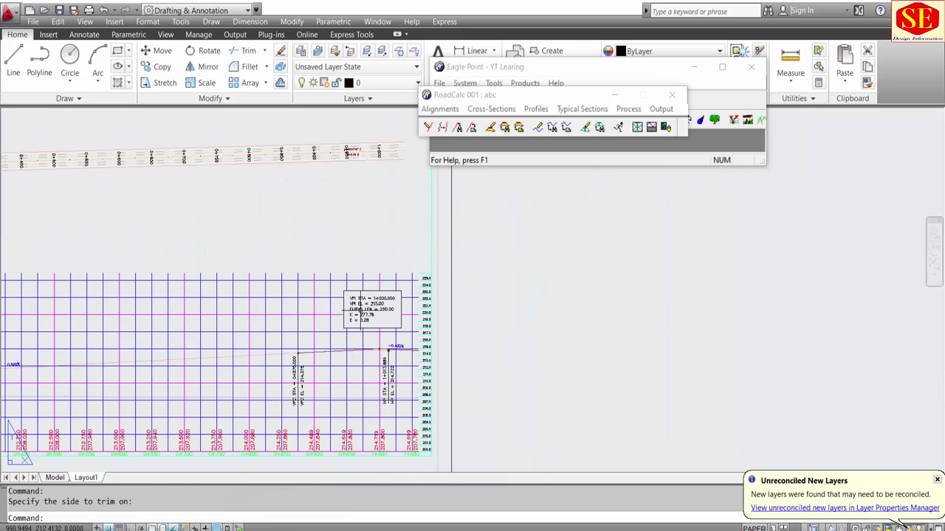
scroll(354, 335, down, 2)
scroll(351, 310, down, 2)
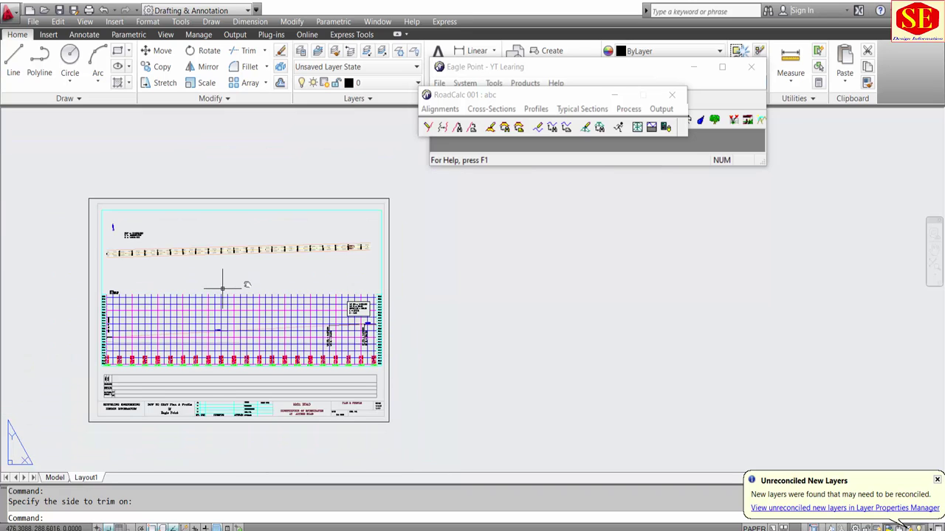
middle_drag(222, 287, 268, 281)
click(59, 10)
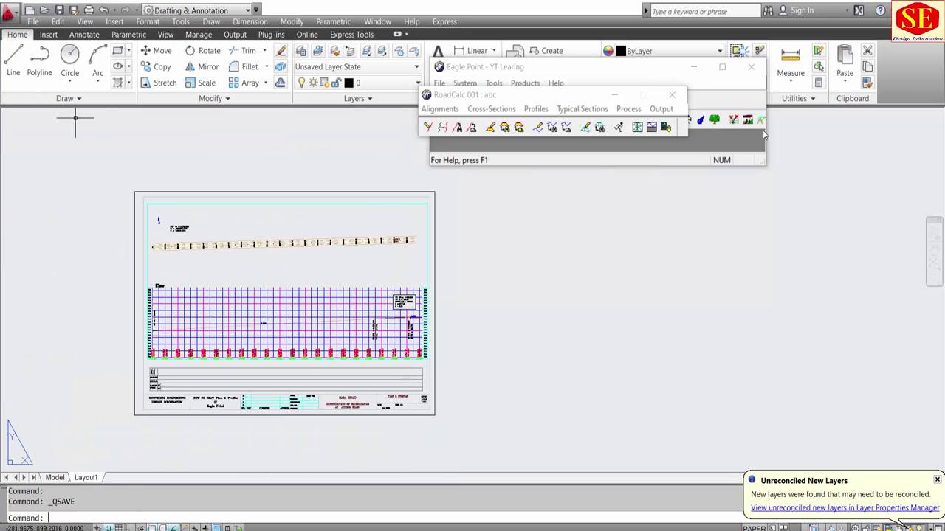
Step: Open sheet 2 (1+000.000 to 2+060.000) from the Plan and Profile Sheets manager and zoom to it
click(672, 111)
click(712, 152)
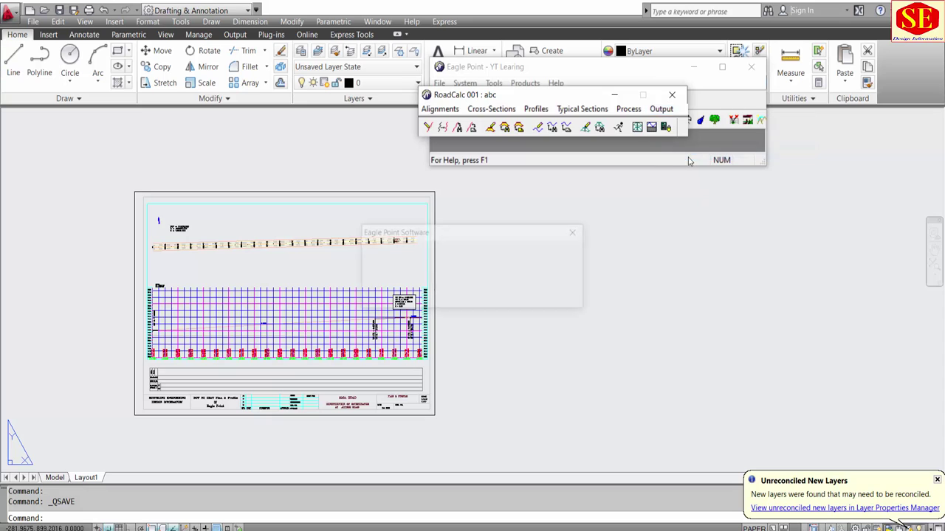
click(534, 172)
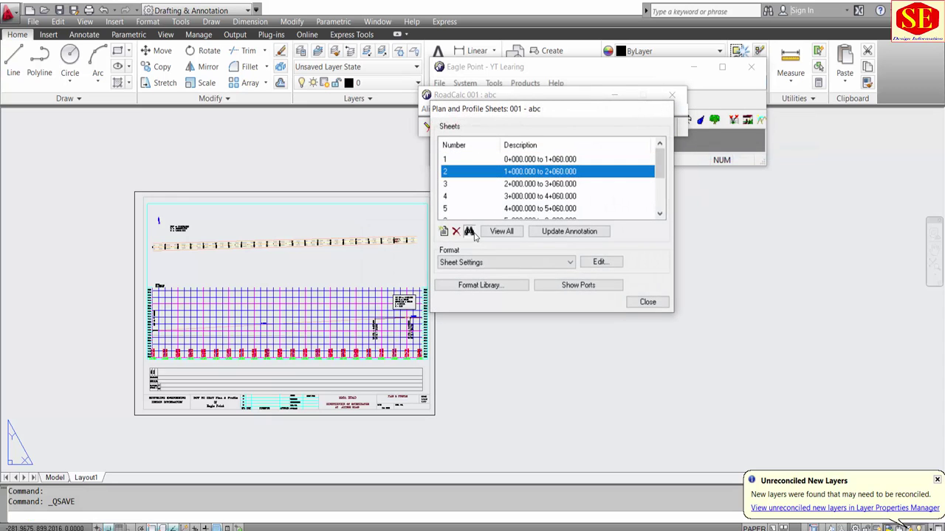
click(471, 232)
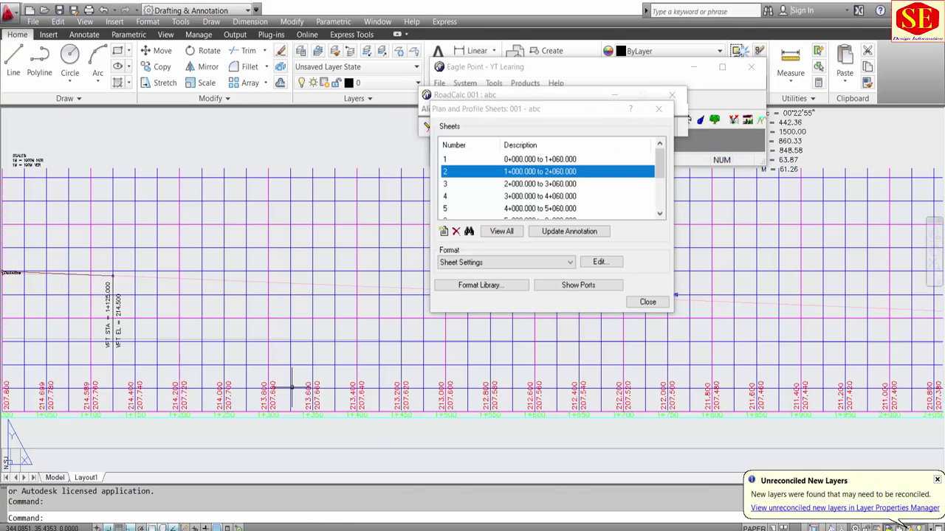
scroll(221, 377, down, 5)
scroll(56, 339, up, 2)
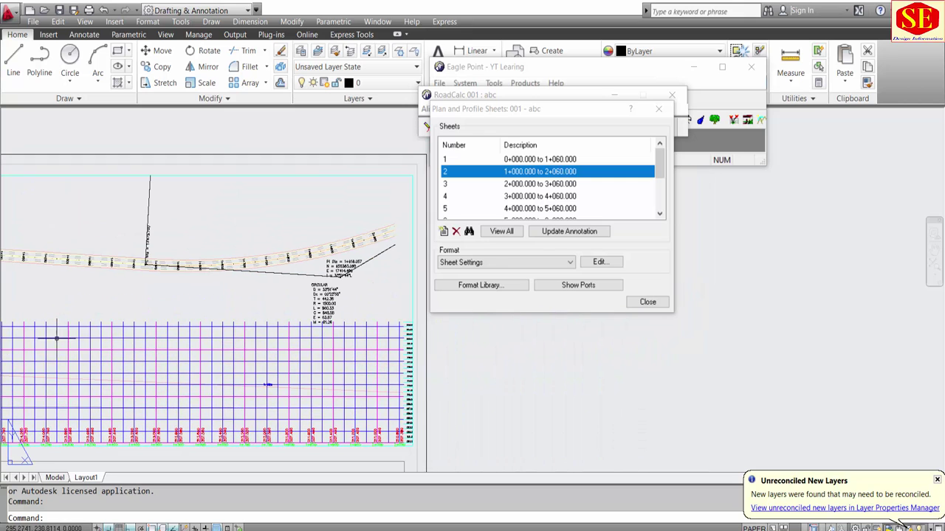
scroll(198, 291, up, 3)
scroll(274, 201, down, 1)
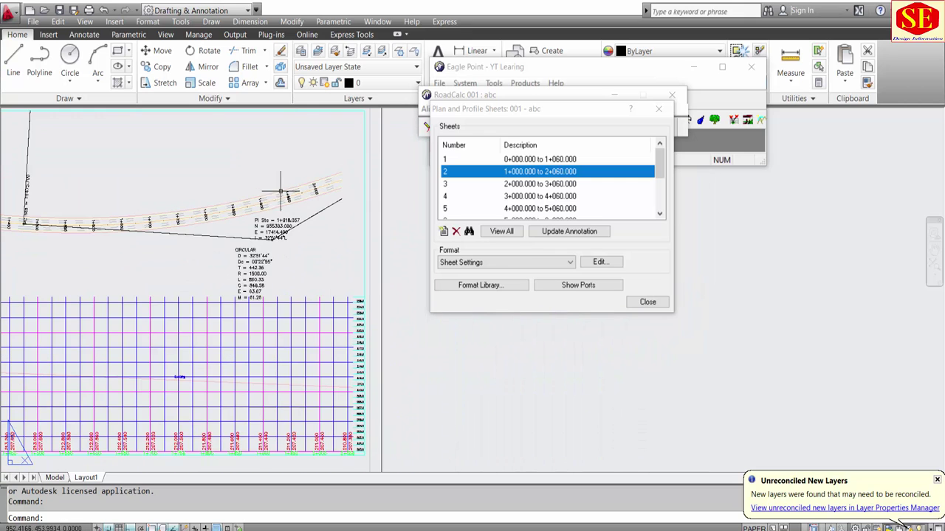
scroll(288, 188, down, 1)
scroll(339, 222, down, 1)
scroll(359, 246, down, 1)
Step: Cancel a stray selection window and restart the Move command near the curve labels
right_click(330, 267)
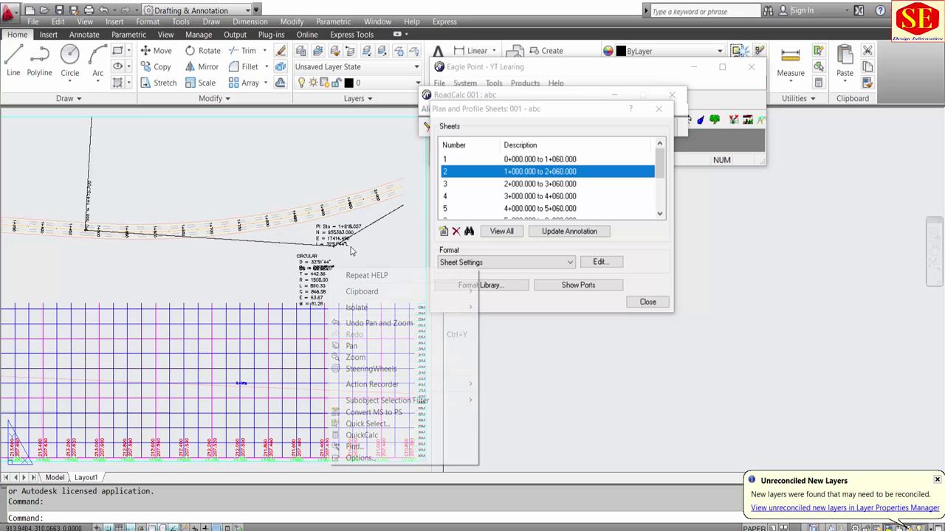
click(371, 247)
scroll(371, 249, up, 1)
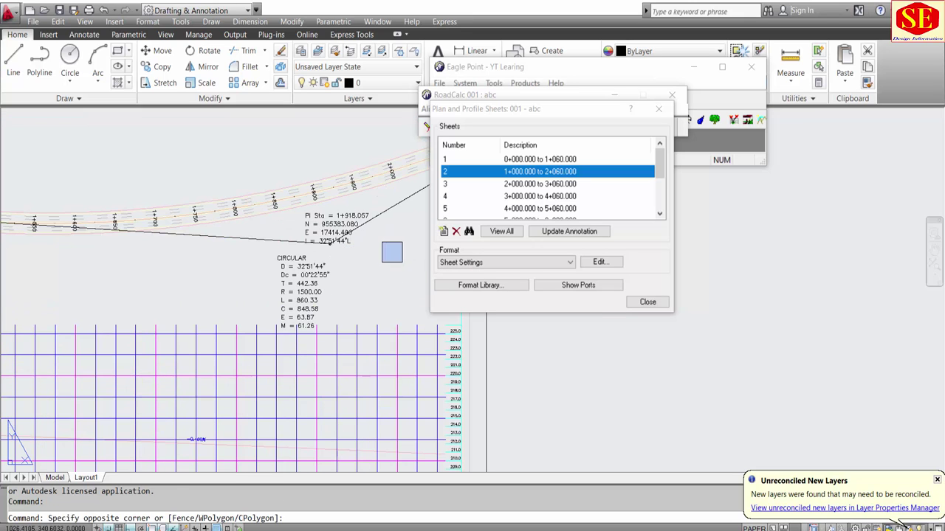
key(Escape)
key(Return)
scroll(329, 216, up, 2)
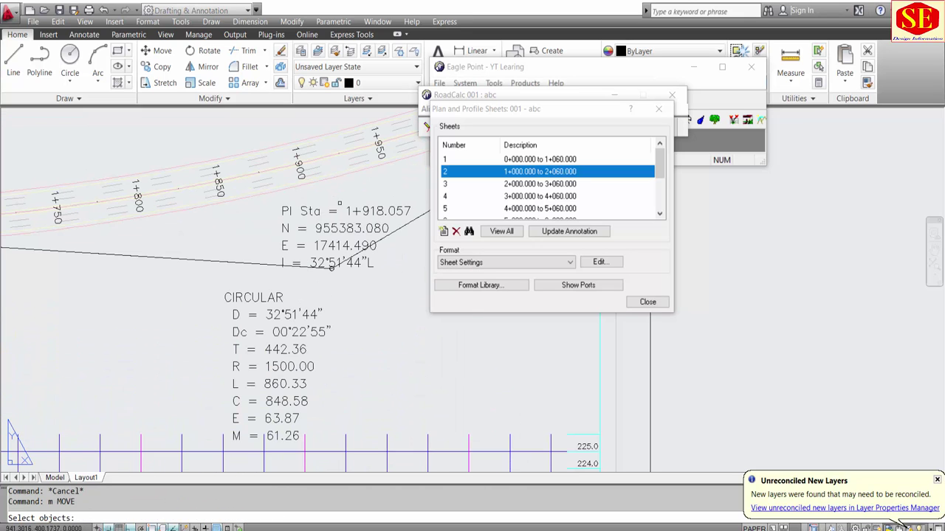
Step: Select the four PI Sta label lines and CIRCULAR curve data, then set the move base point
click(344, 267)
click(302, 203)
click(253, 285)
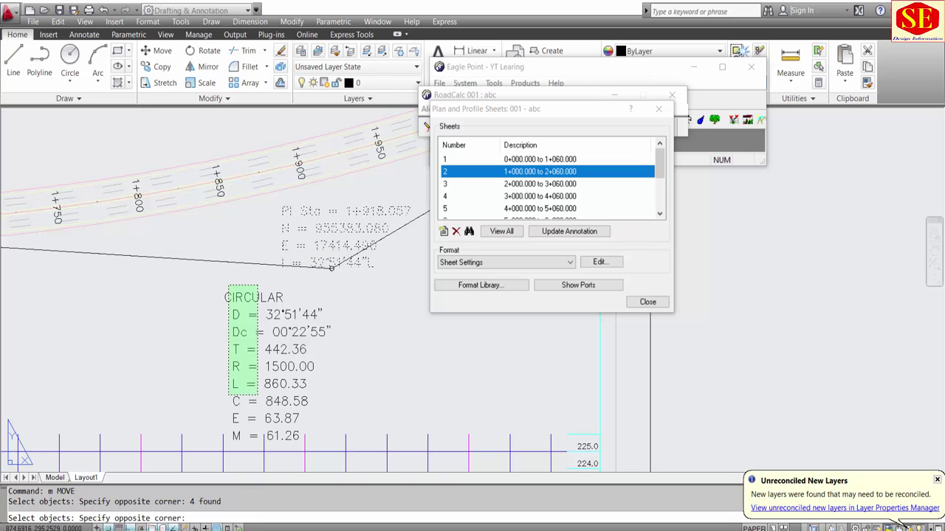
click(220, 446)
scroll(410, 372, down, 4)
key(Return)
click(410, 370)
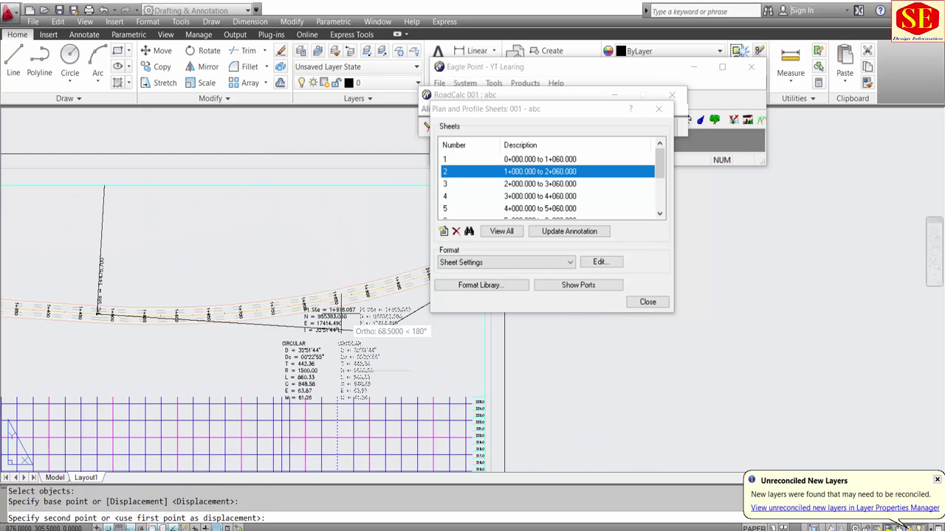
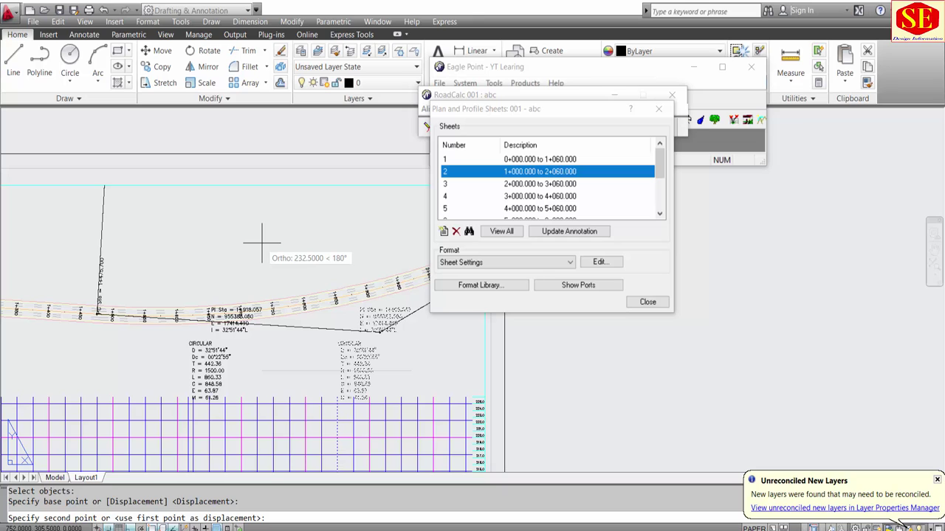
Step: Place the curve labels up-left above the alignment, with ortho turned off
key(F8)
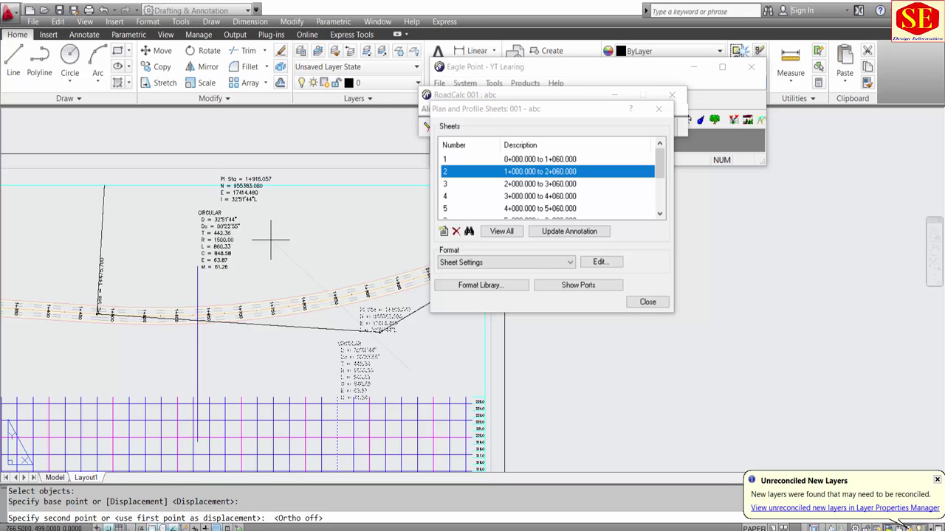
click(285, 262)
key(Escape)
click(243, 347)
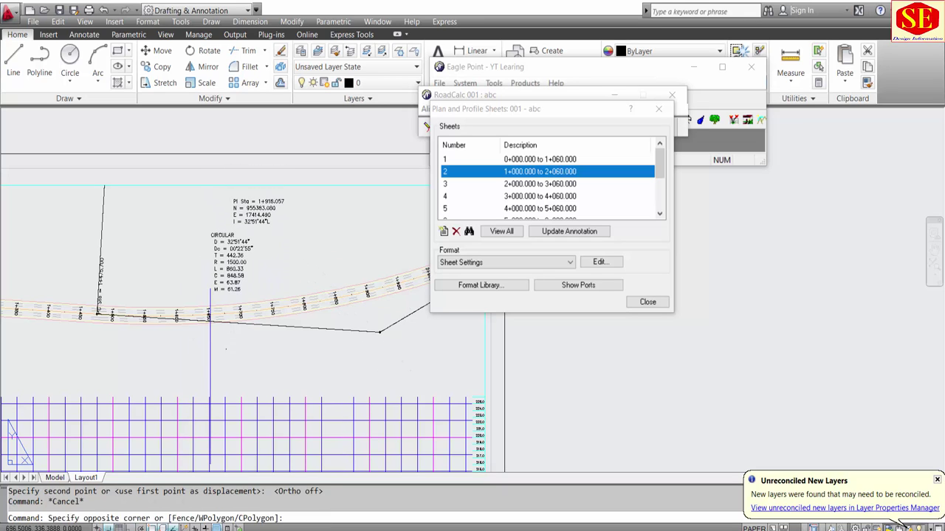
click(174, 371)
text(m)
key(Return)
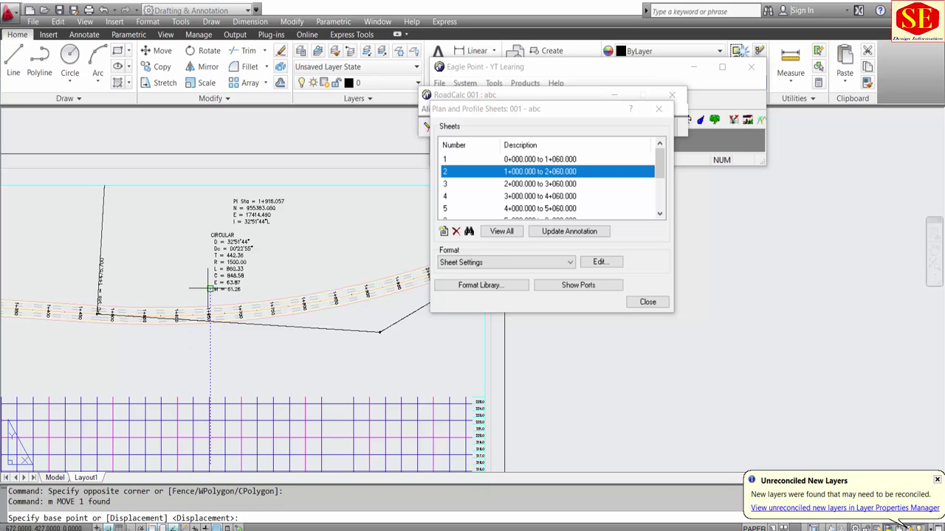
click(210, 289)
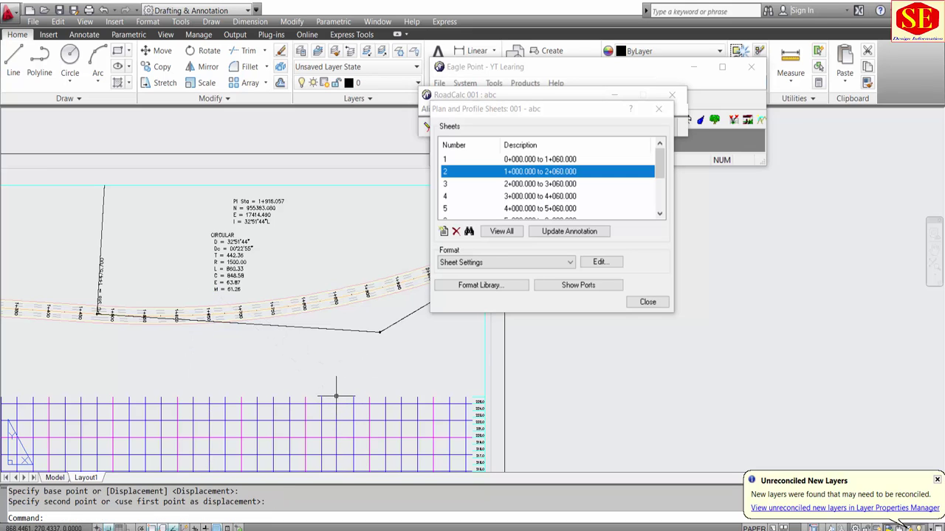
key(Escape)
Step: Move the CIRCULAR curve data block up so it lines up under the PI label
scroll(232, 235, up, 2)
text(m)
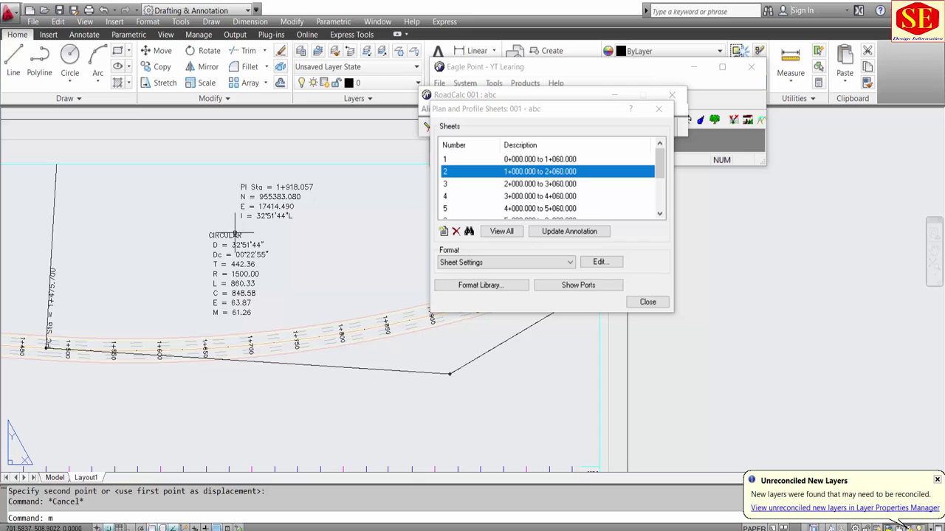
key(Return)
drag(229, 324, 203, 228)
key(Return)
click(185, 280)
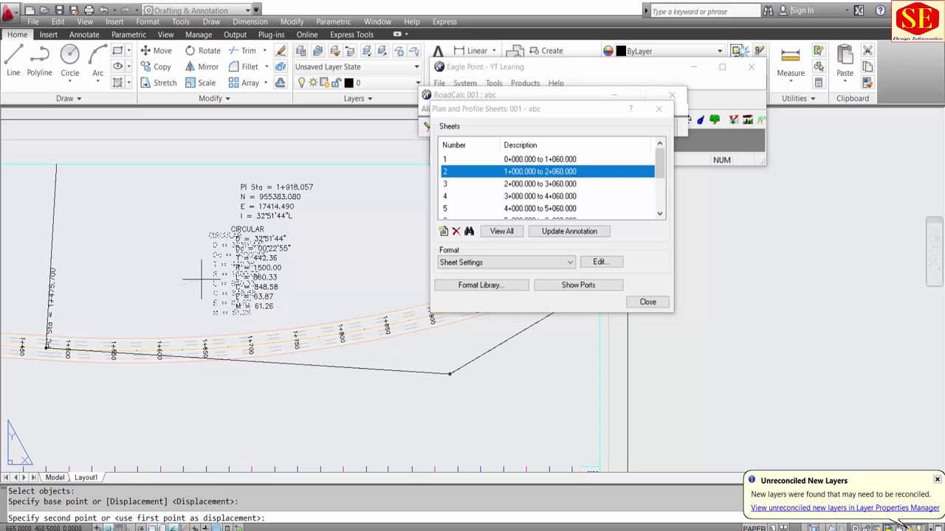
click(190, 271)
scroll(194, 271, down, 2)
scroll(198, 273, down, 1)
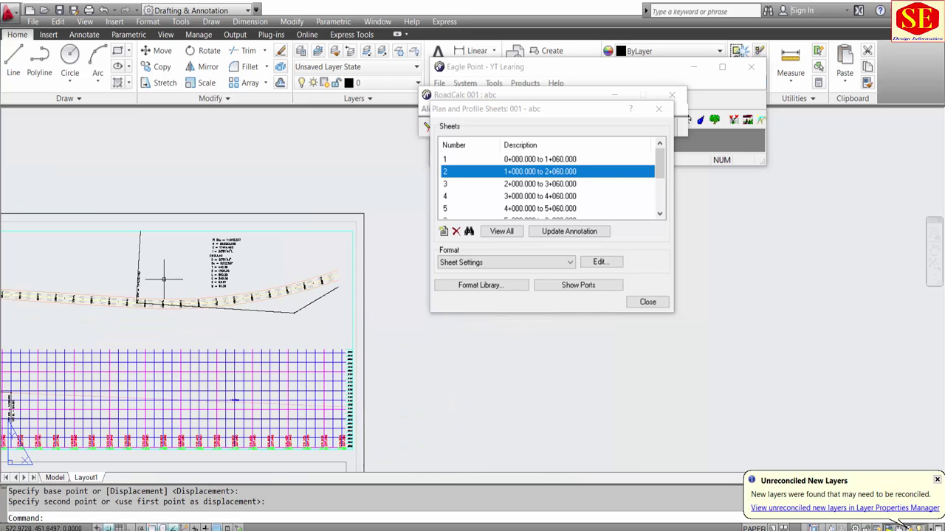
scroll(163, 279, up, 1)
scroll(130, 259, up, 1)
text(tr)
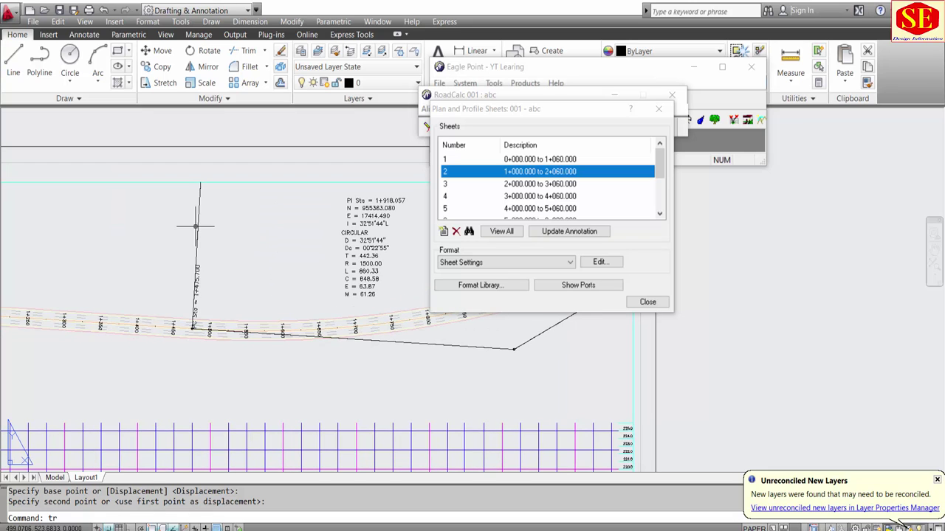
Step: Save the drawing and display sheet 3 (2+000 to 3+060)
key(Return)
key(Return)
scroll(203, 229, down, 3)
key(Escape)
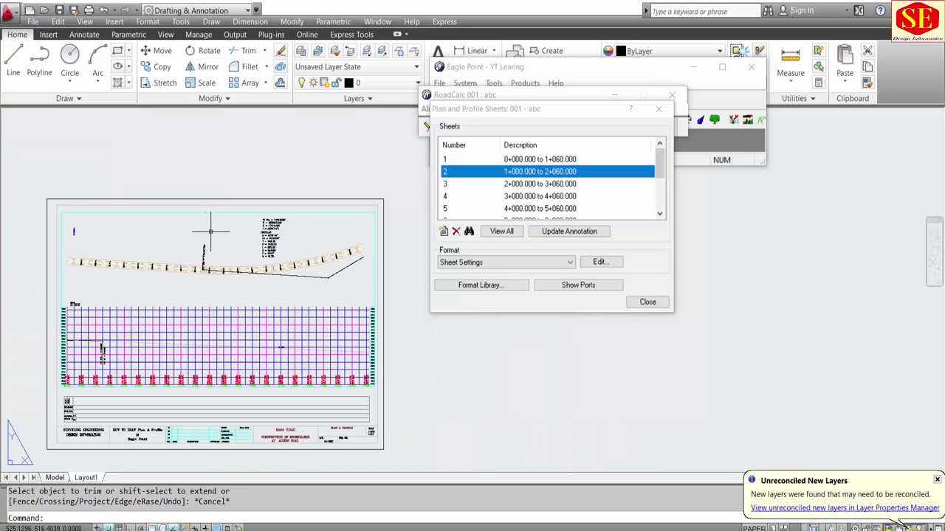
click(60, 9)
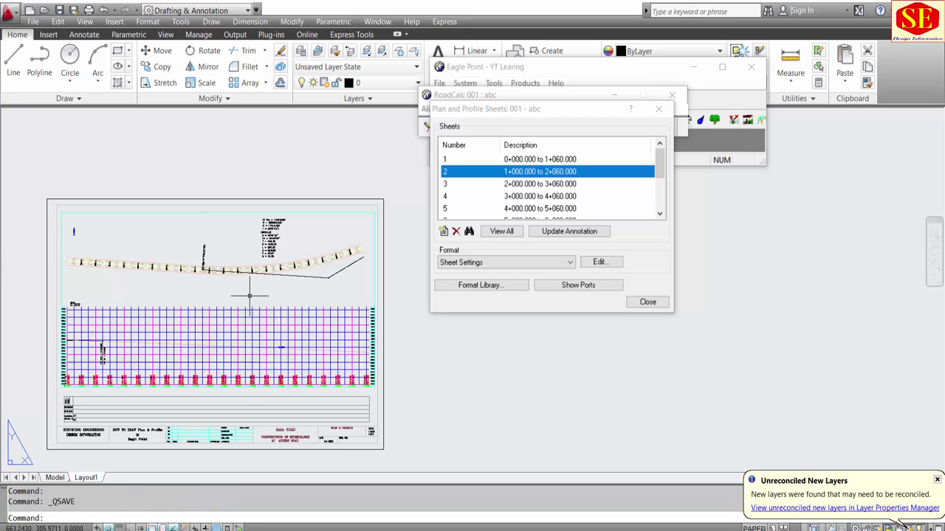
click(522, 184)
click(469, 232)
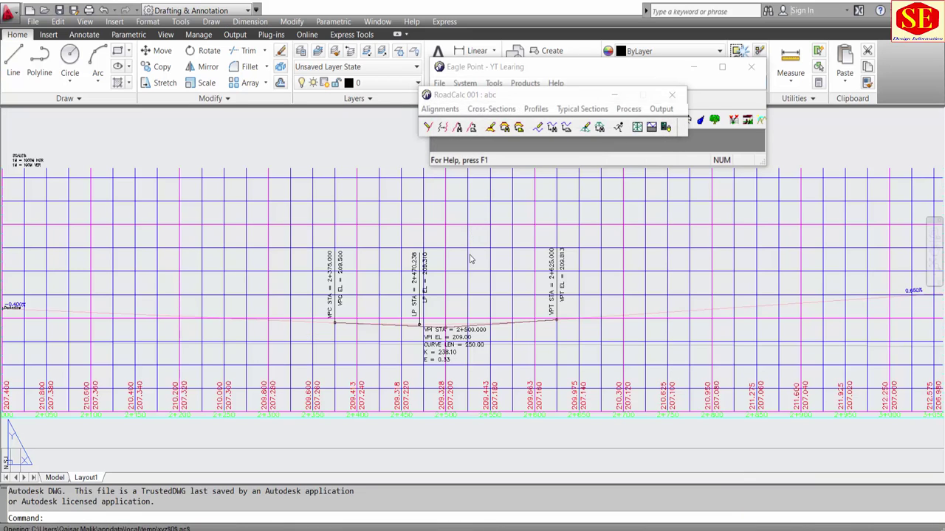
Step: Close the sheets list and erase the PI Sta and deflection angle label texts
click(646, 302)
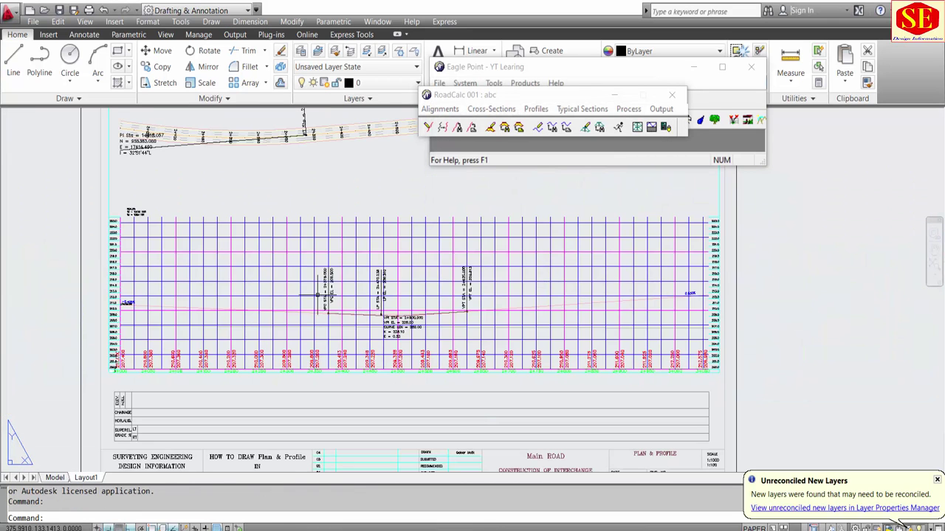
scroll(127, 205, up, 4)
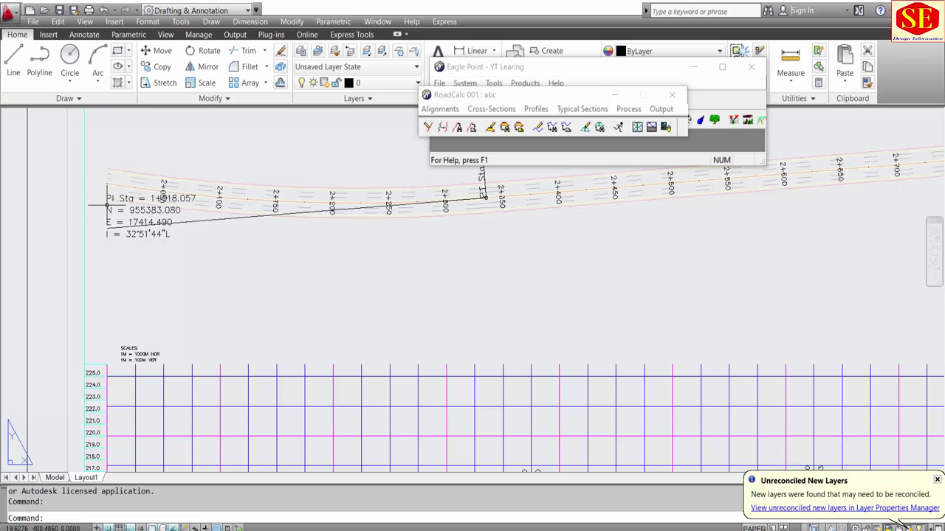
scroll(141, 201, down, 3)
scroll(96, 193, up, 2)
scroll(96, 193, up, 1)
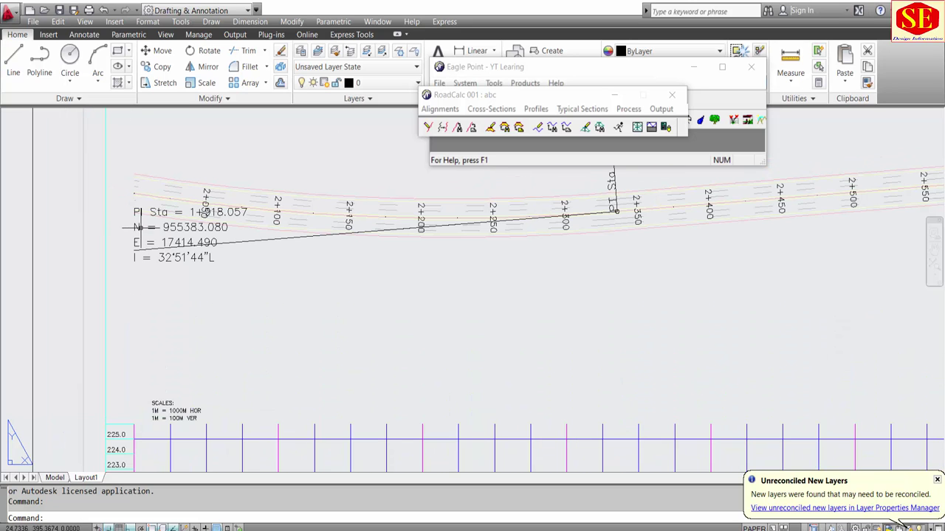
click(135, 221)
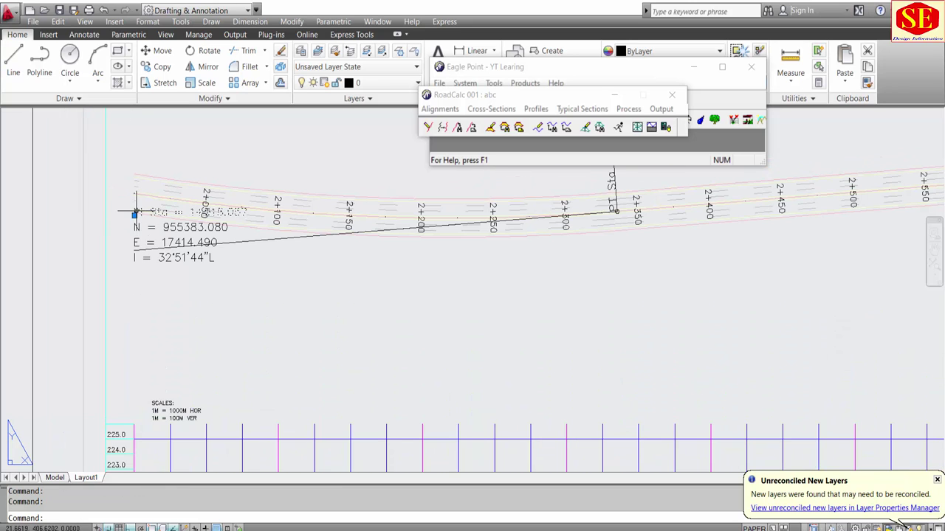
click(136, 257)
key(Return)
Step: Trim the top off the vertical station line above the road
scroll(166, 254, down, 3)
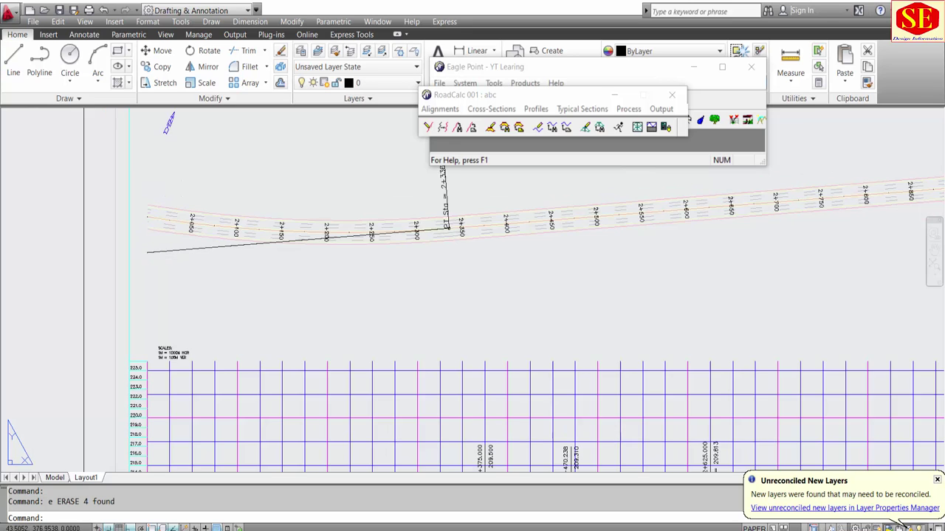
scroll(185, 250, down, 2)
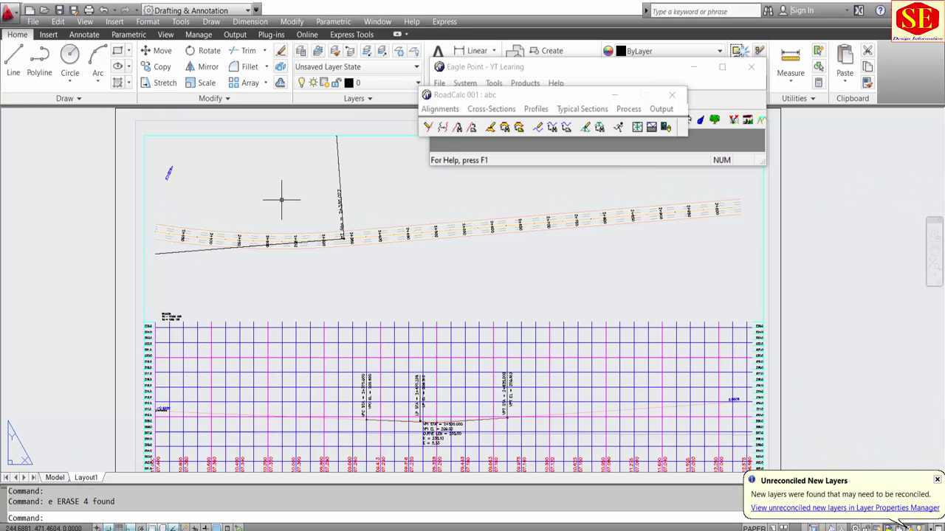
text(tr)
key(Return)
key(Return)
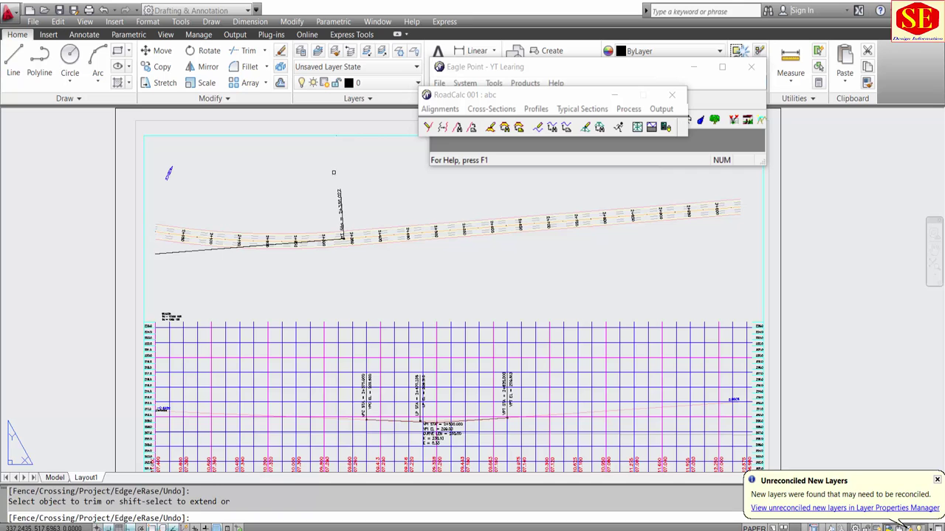
click(338, 170)
key(Escape)
scroll(471, 338, up, 3)
scroll(435, 364, up, 5)
Step: Move the VPI STA, VPI EL and CURVE LEN label lines above the profile curve
text(m)
key(Return)
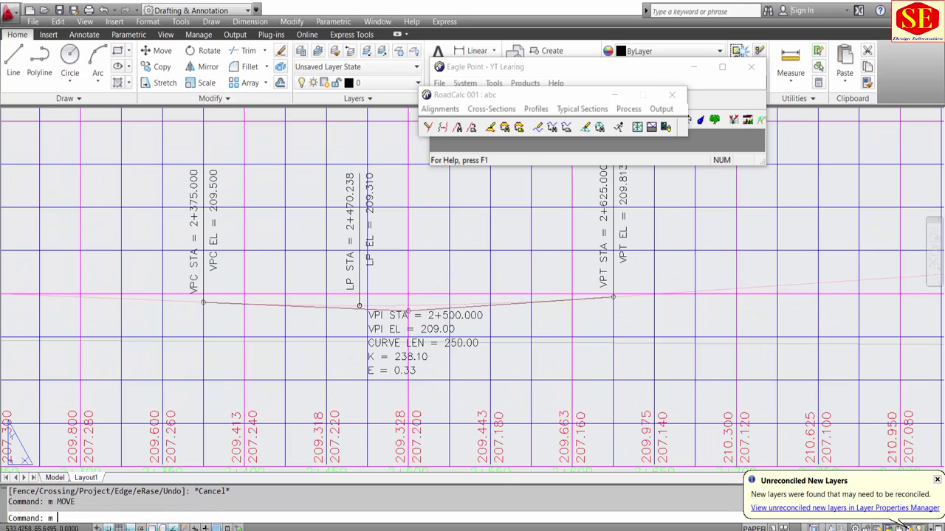
click(437, 290)
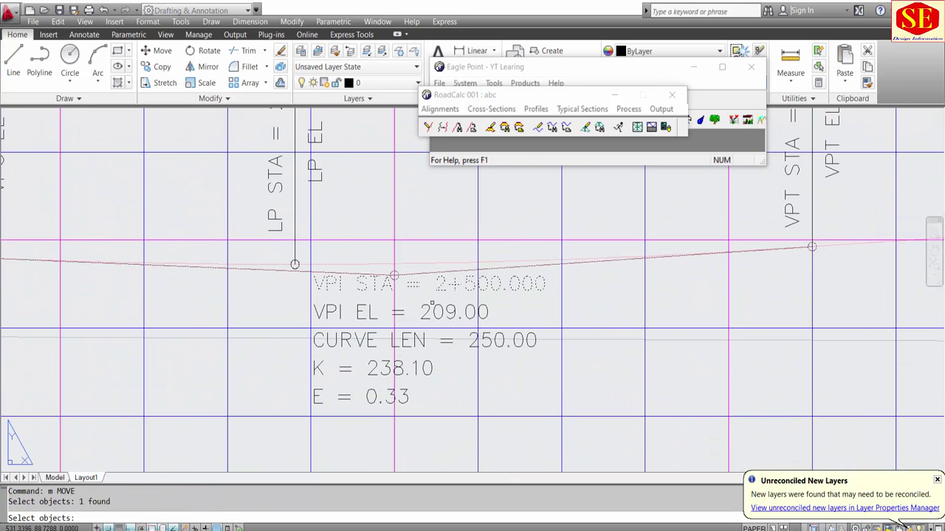
click(432, 308)
click(414, 341)
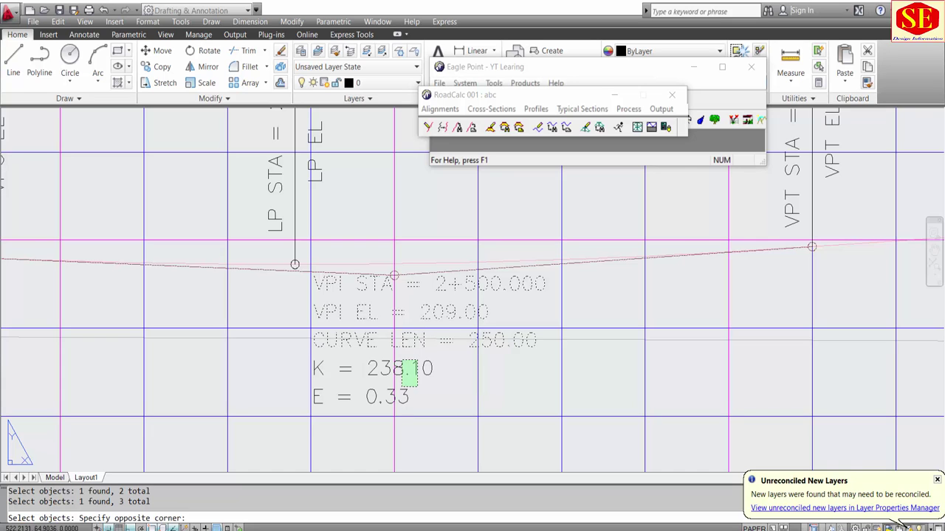
click(417, 391)
scroll(417, 392, down, 4)
key(Return)
click(489, 394)
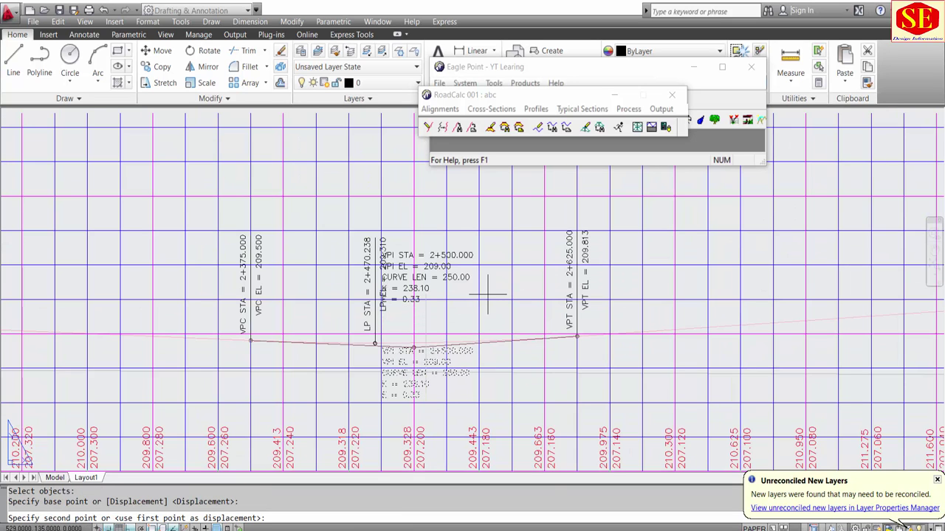
key(F8)
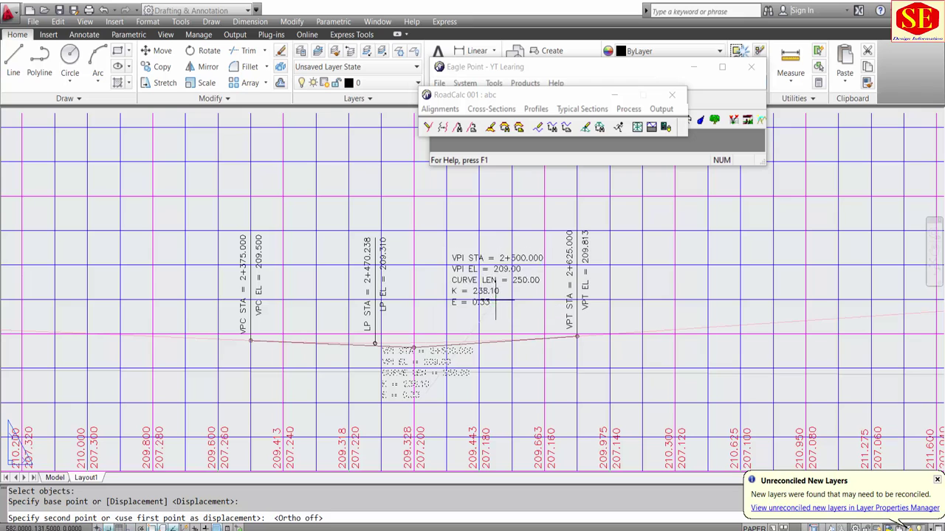
click(477, 295)
key(Escape)
Step: Draw a rectangle around the relocated VPI label
text(rec)
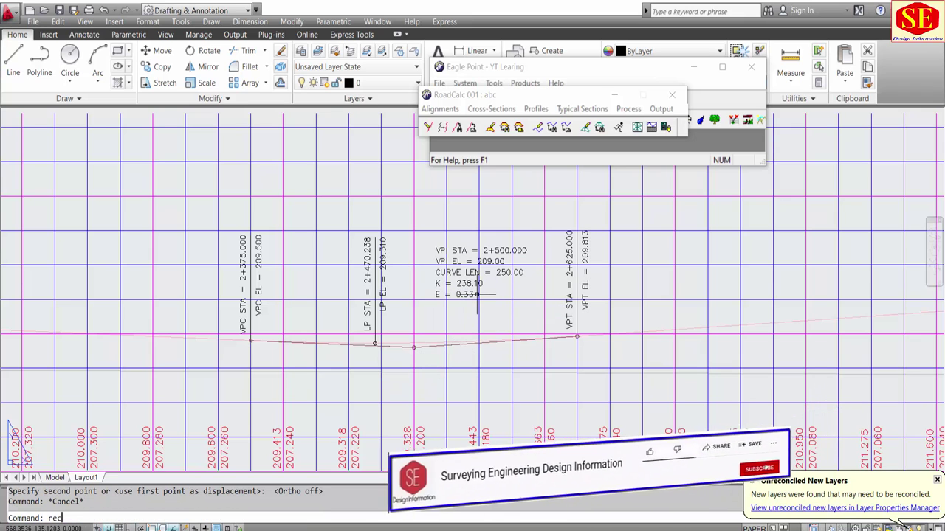
key(Return)
click(425, 240)
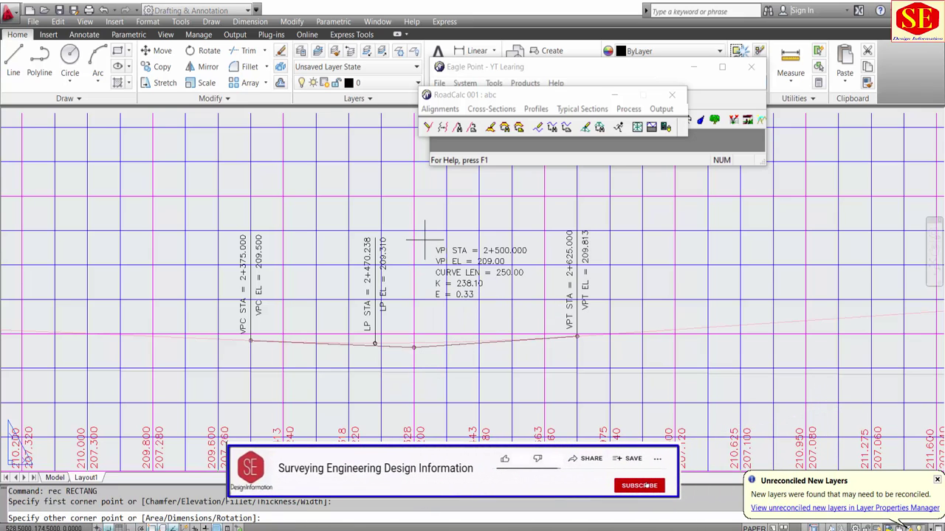
click(530, 305)
key(Escape)
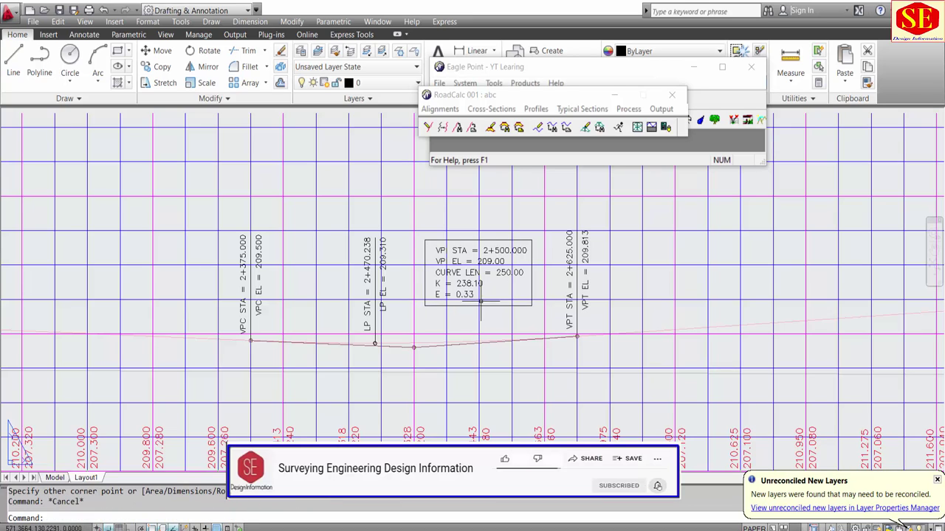
text(t)
key(Escape)
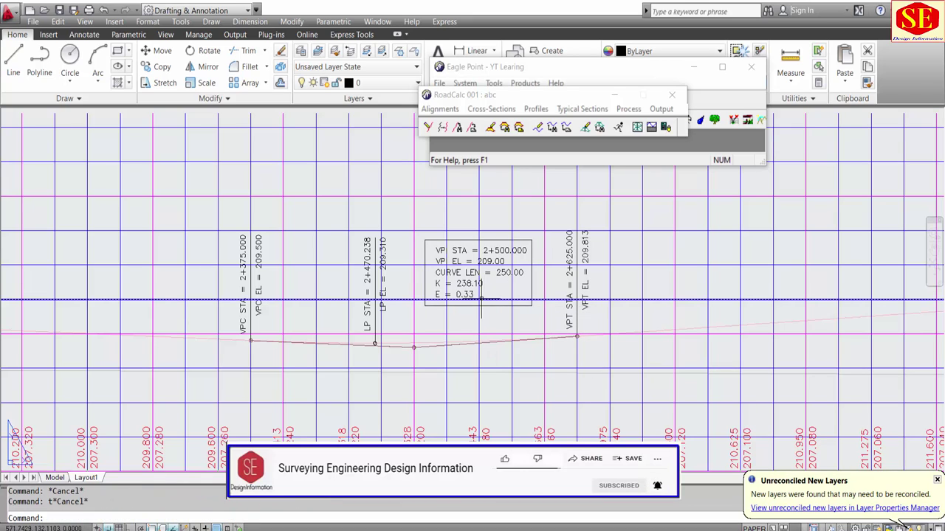
Step: Trim the profile grid lines inside the VPI label box using EXTRIM
text(extrim)
key(Return)
click(492, 238)
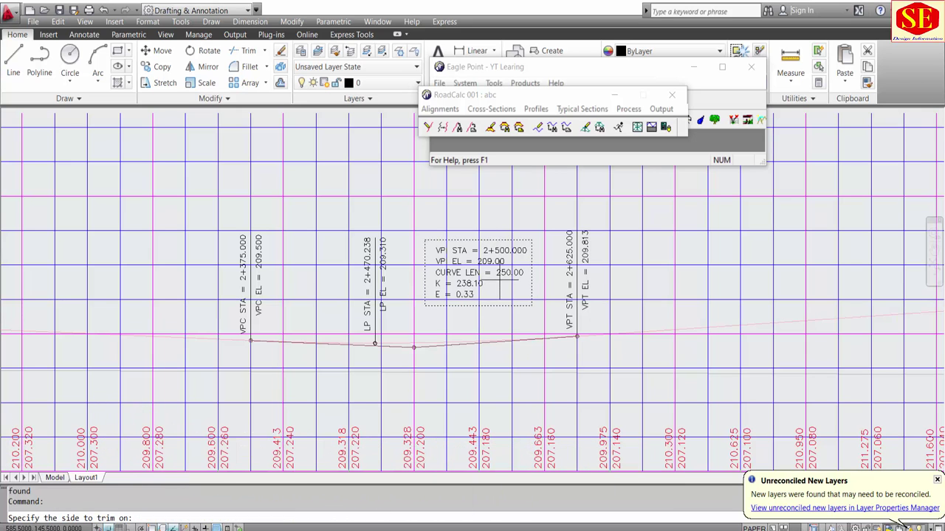
scroll(426, 302, down, 6)
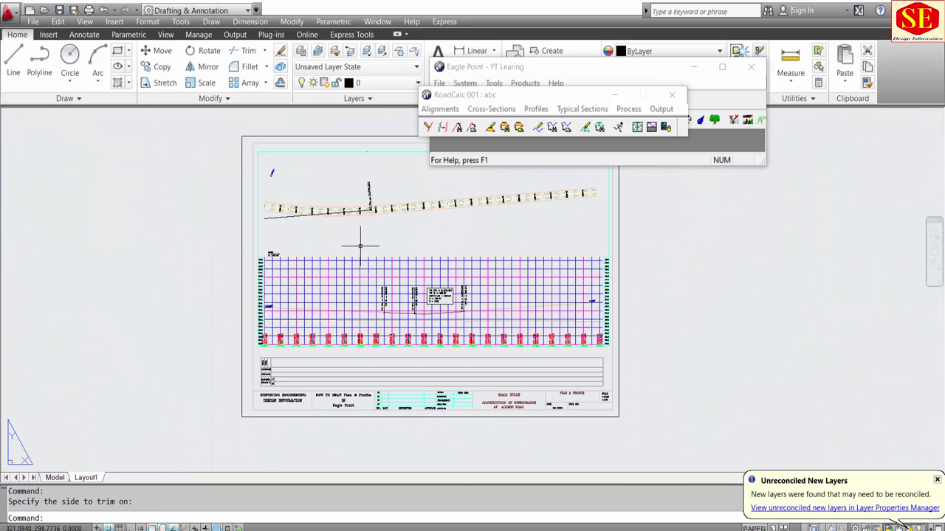
Step: Save the drawing and display sheet 5 (4+000.000 to 5+060.000)
middle_drag(360, 246, 332, 296)
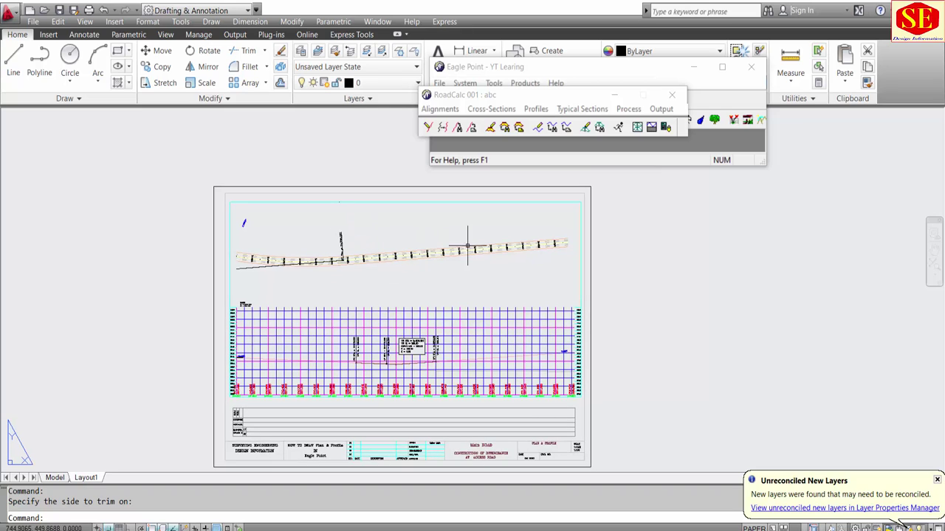
click(63, 11)
click(661, 109)
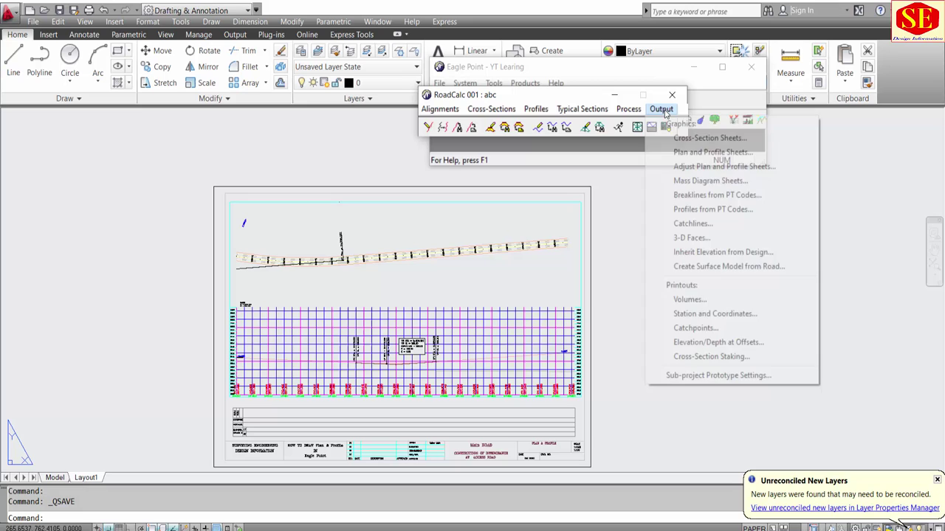
click(697, 153)
click(534, 210)
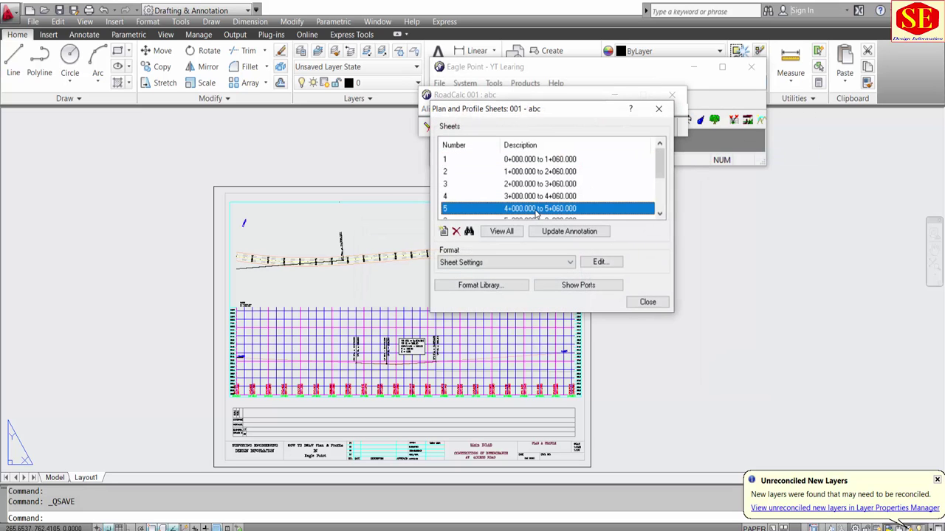
scroll(536, 219, down, 1)
click(468, 231)
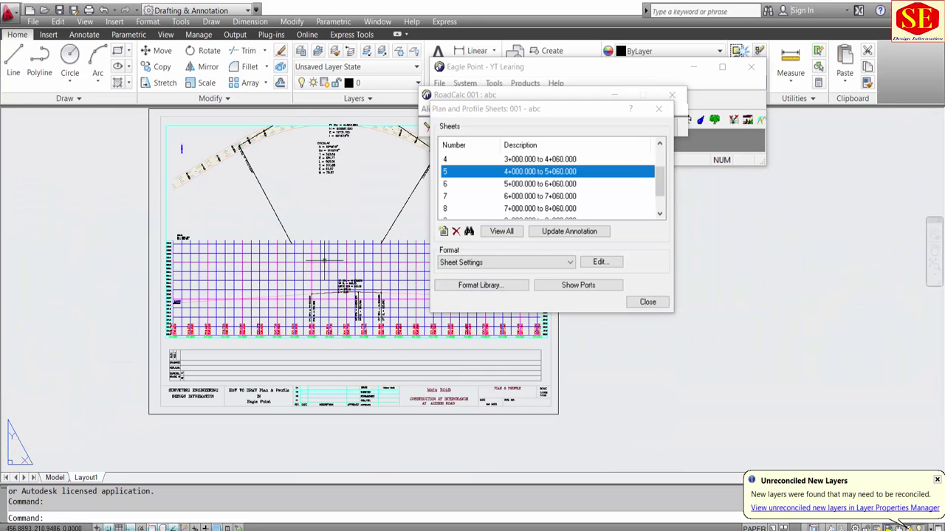
Step: Zoom in on sheet 5's plan arc and close the sheets list
scroll(323, 260, up, 1)
scroll(323, 263, up, 1)
scroll(322, 268, up, 1)
scroll(321, 273, up, 1)
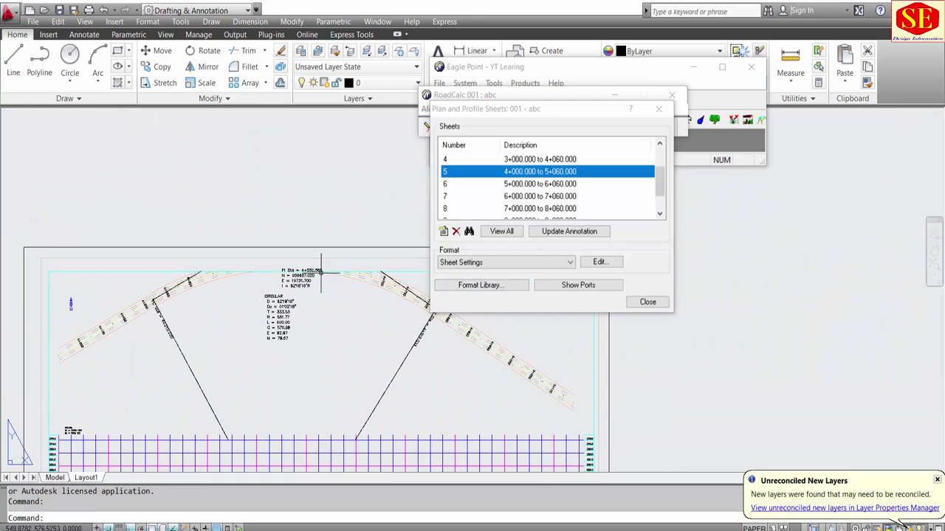
scroll(369, 281, up, 1)
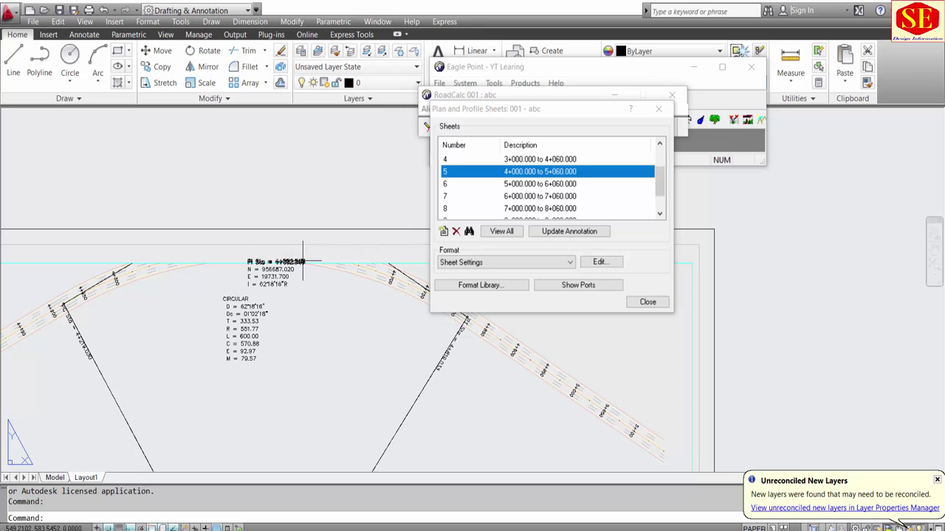
scroll(269, 265, down, 2)
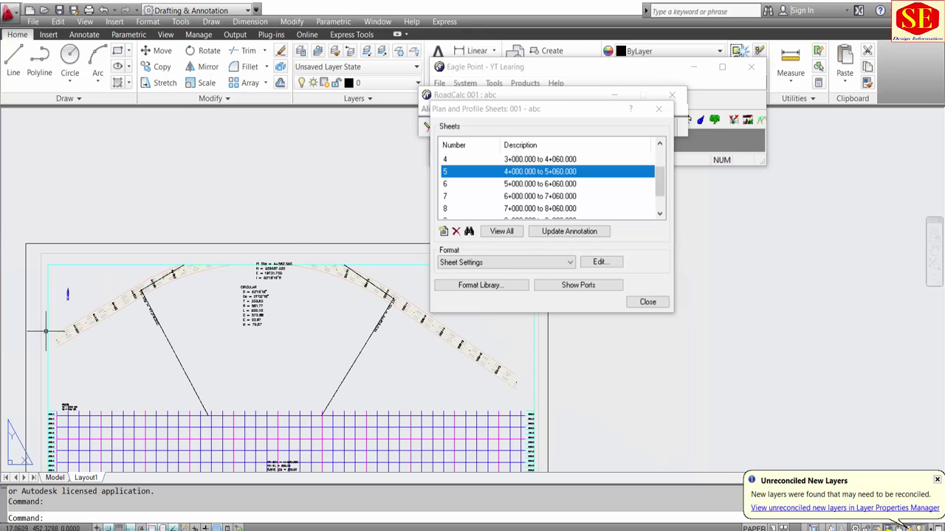
click(647, 303)
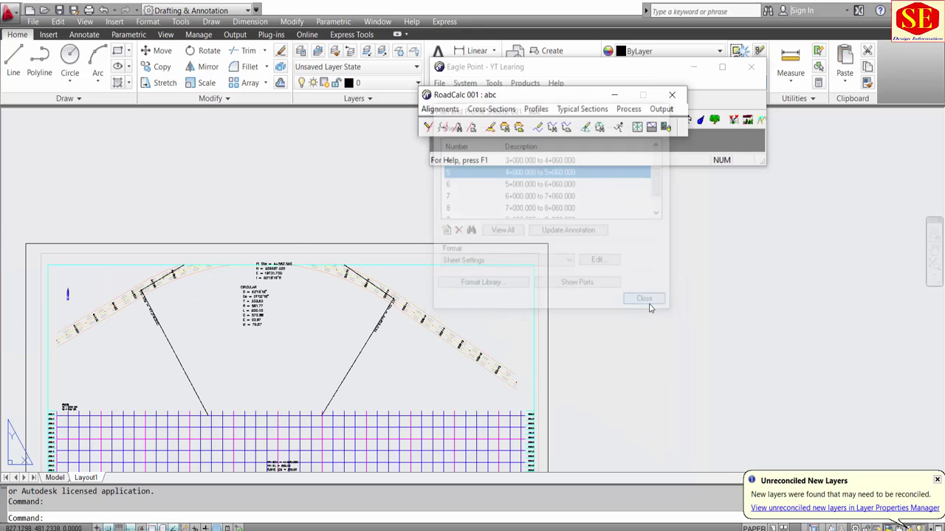
click(661, 109)
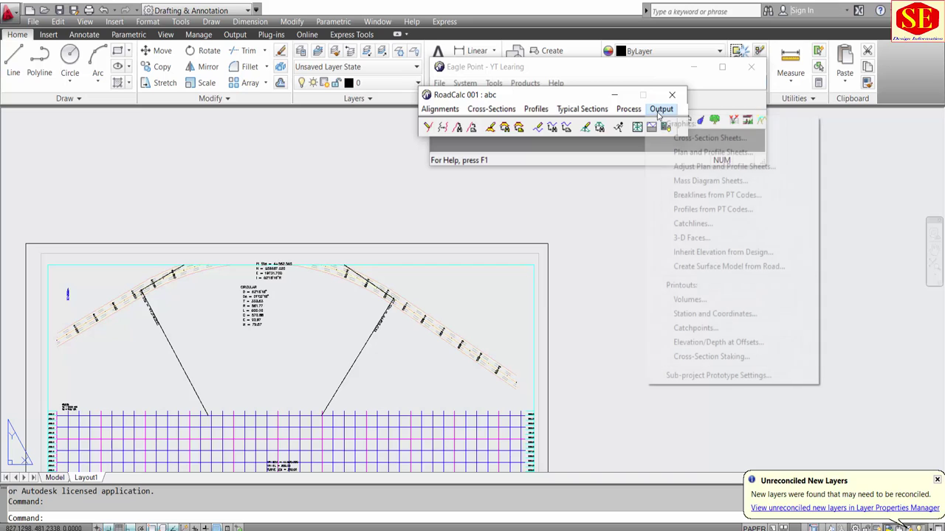
Step: Shift sheet 5's plan down eleven steps in Adjust Plan and Profile Sheets
click(680, 167)
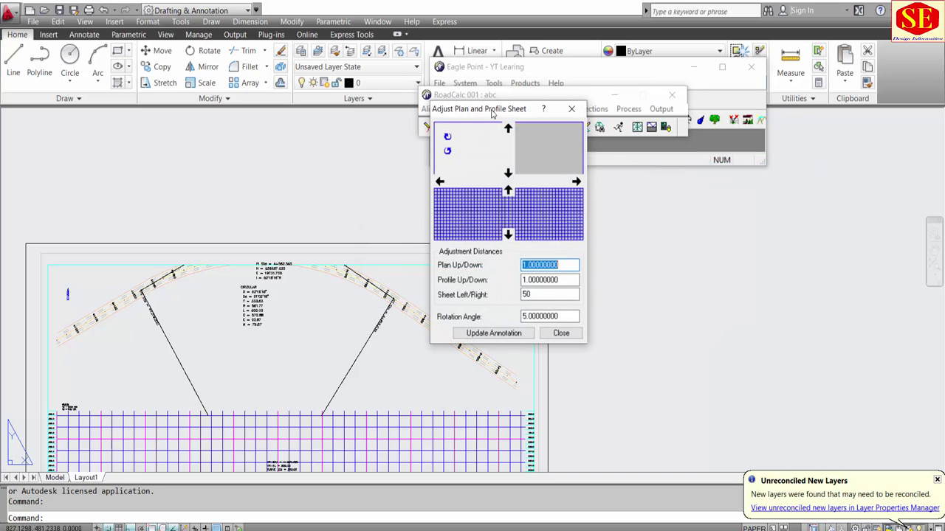
drag(492, 112, 589, 203)
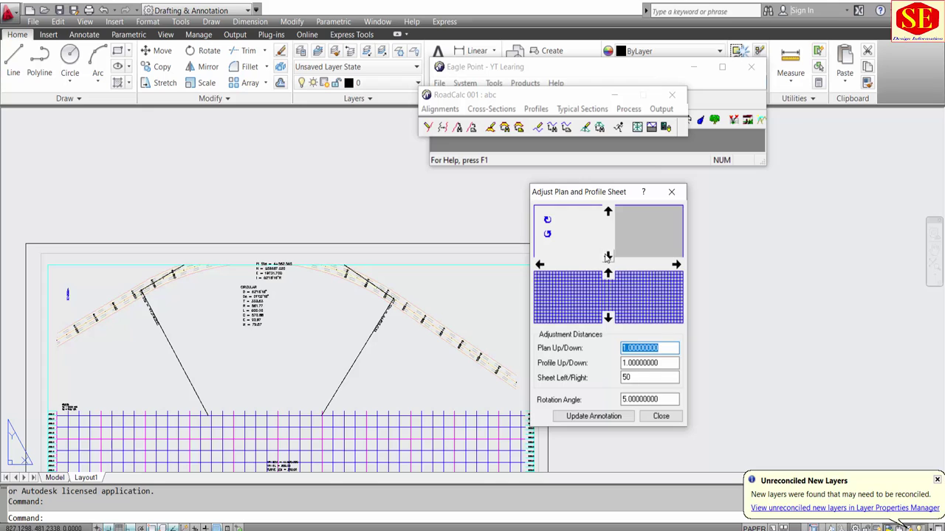
click(608, 256)
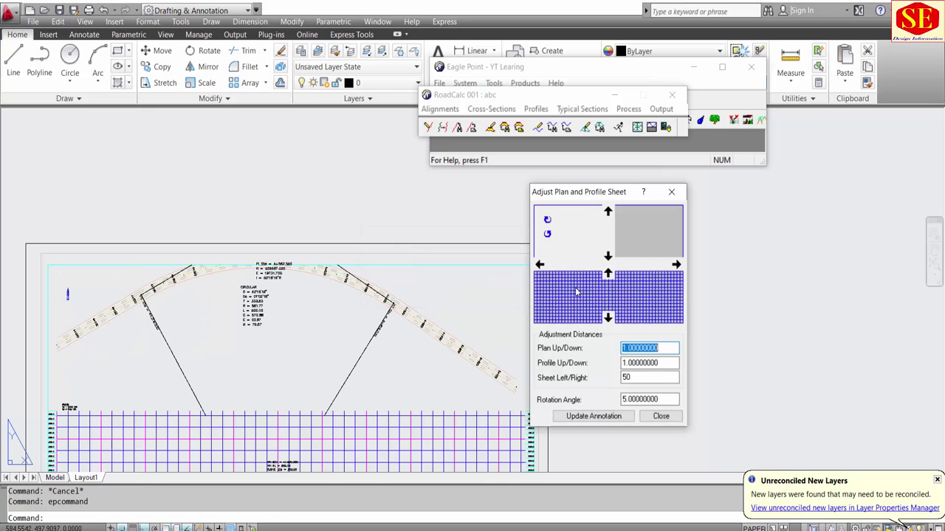
click(607, 256)
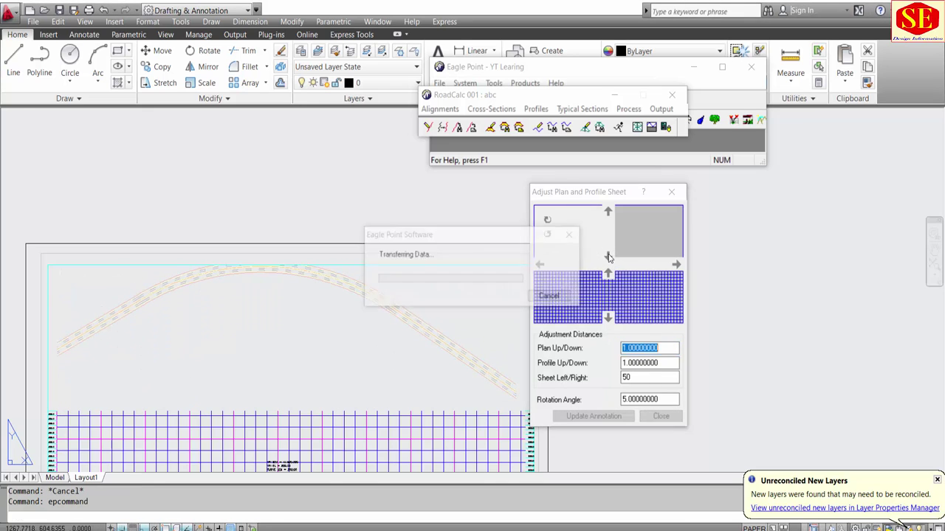
click(607, 256)
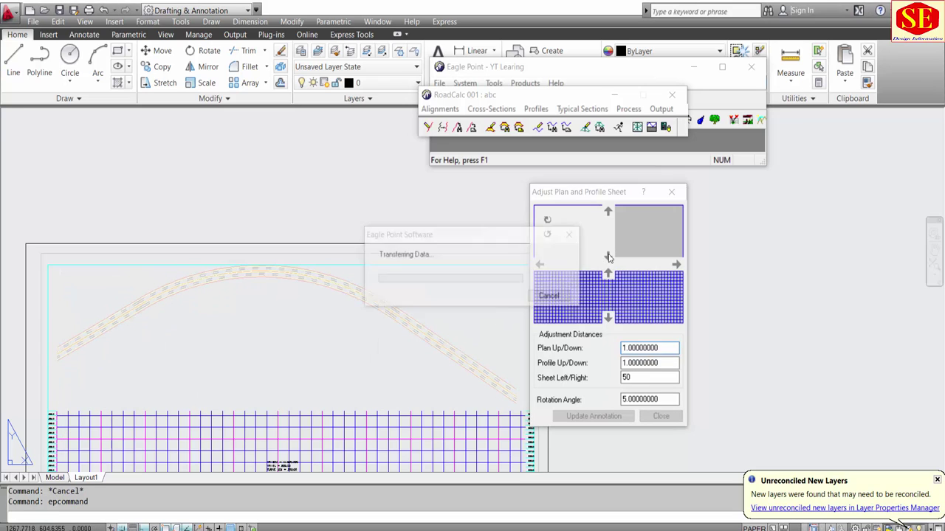
click(607, 256)
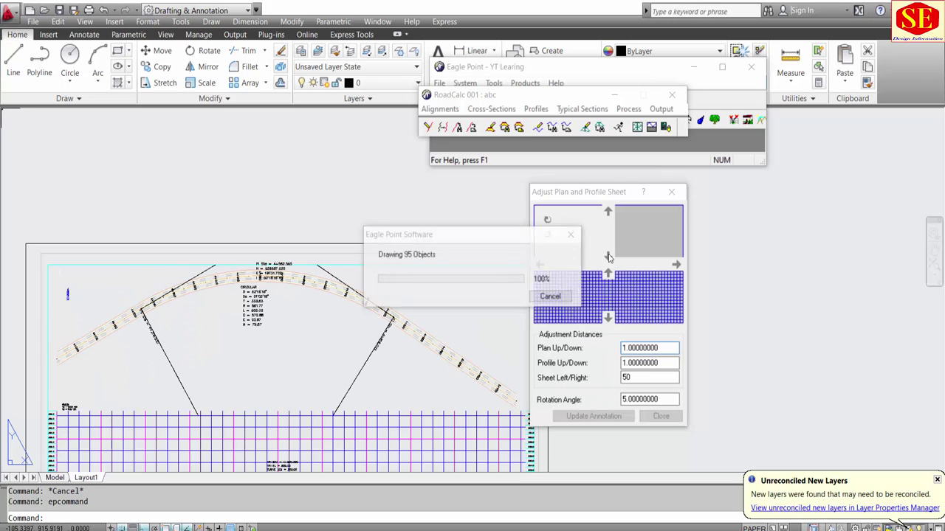
click(608, 257)
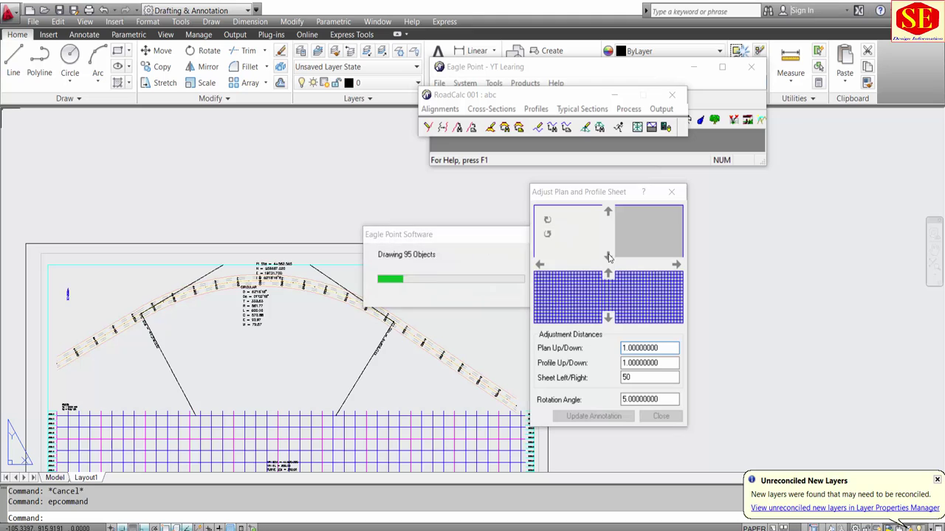
click(607, 256)
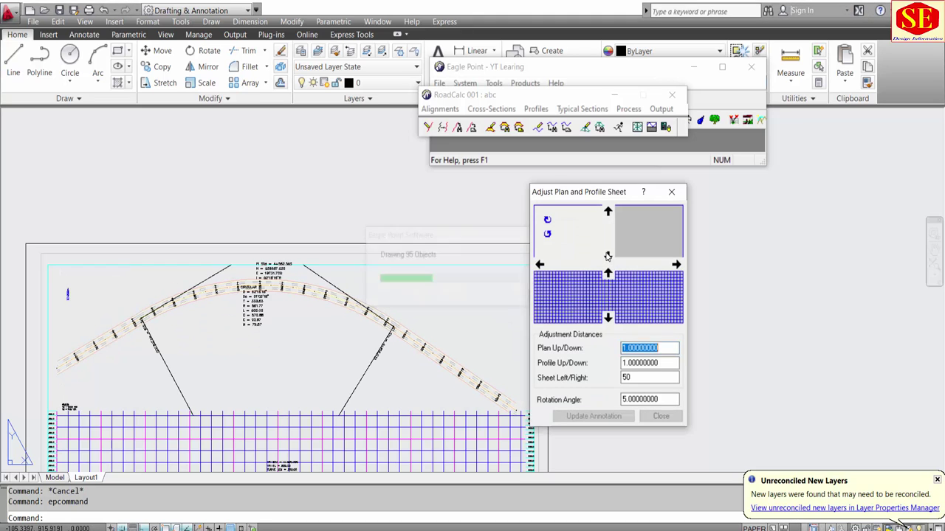
click(607, 257)
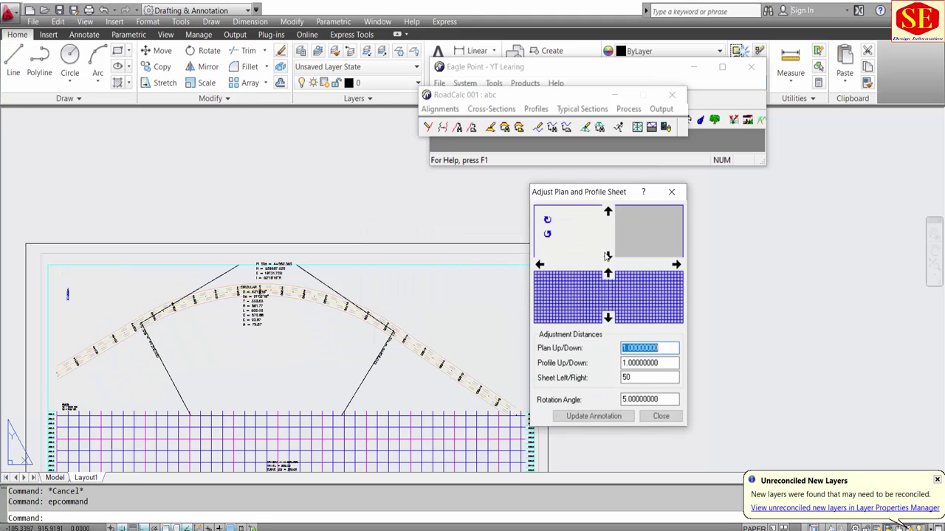
click(606, 256)
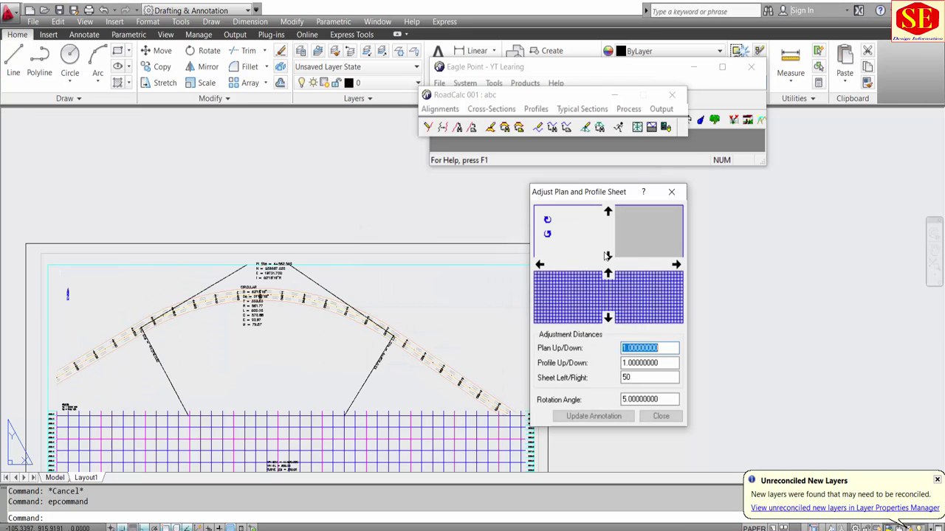
click(607, 256)
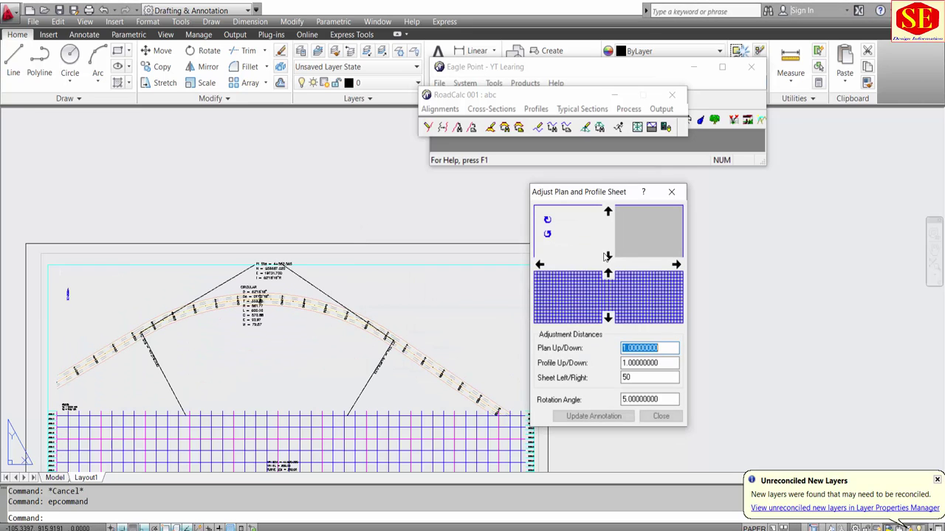
click(607, 256)
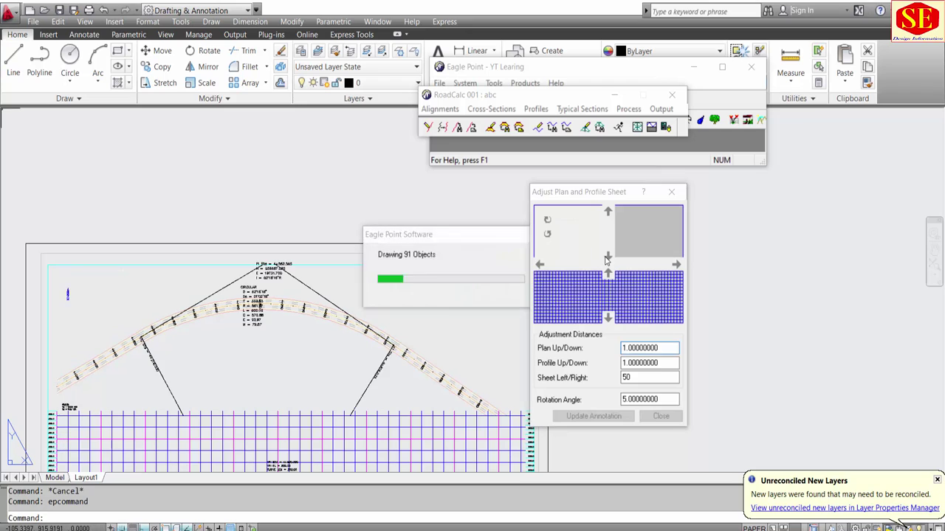
click(607, 256)
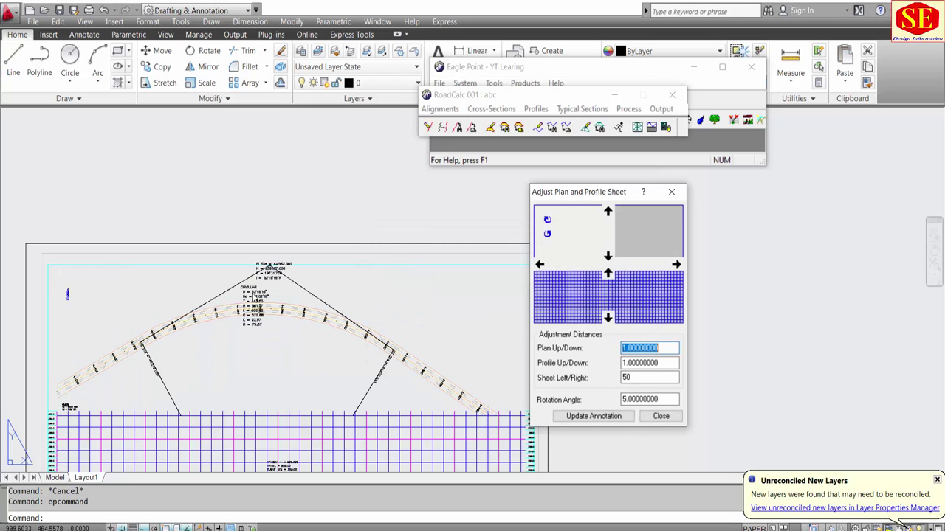
Step: Rotate the plan view and shift the sheet contents left by 50
scroll(274, 294, down, 2)
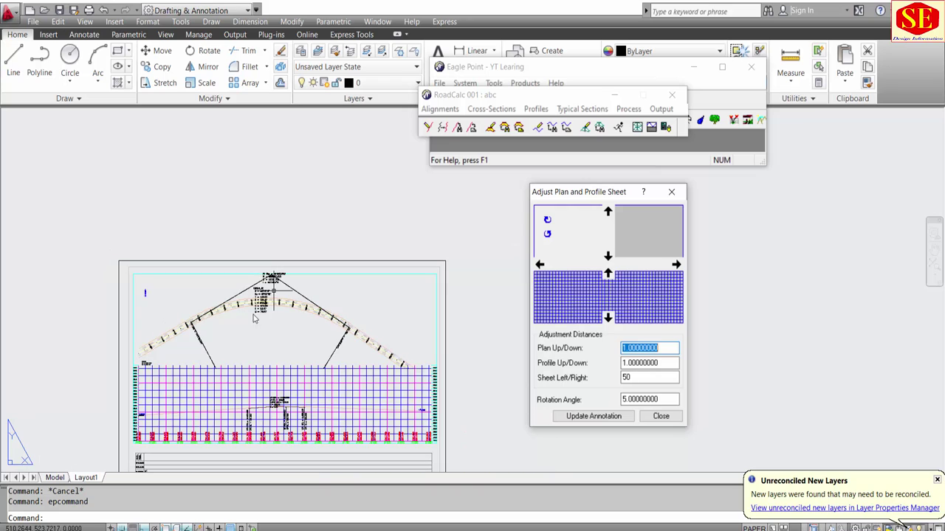
click(547, 234)
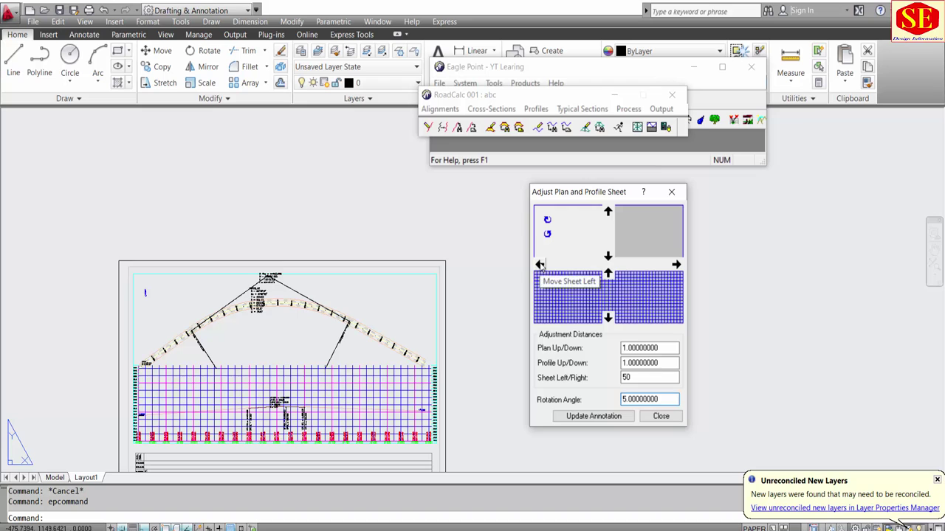
click(540, 266)
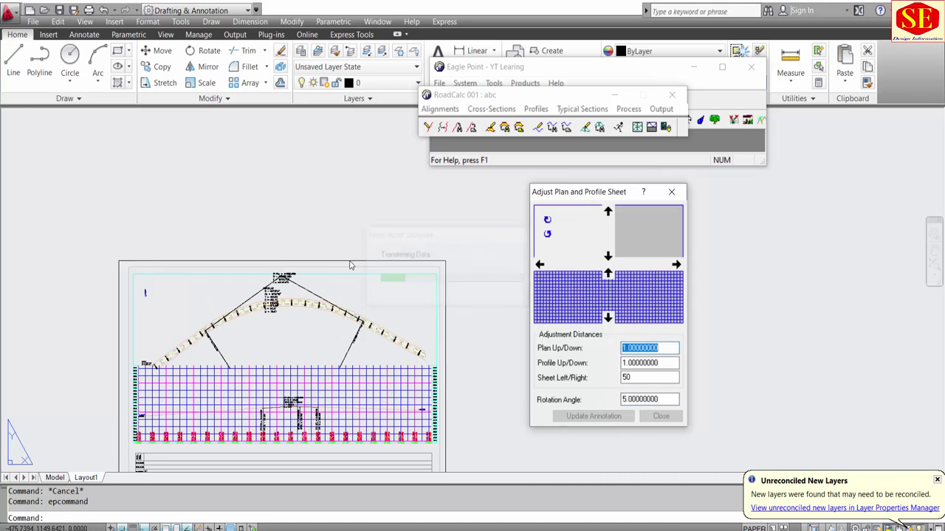
scroll(280, 276, up, 2)
scroll(273, 277, up, 2)
text(m)
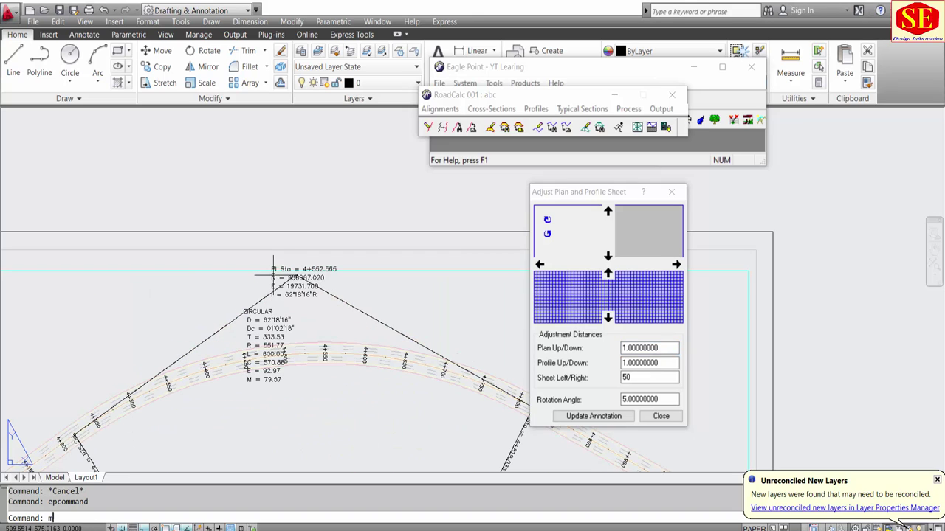
Step: Move the PI Sta, coordinate and curve data labels (R, M = 79.57) lower inside the curve
key(Return)
click(293, 271)
click(295, 278)
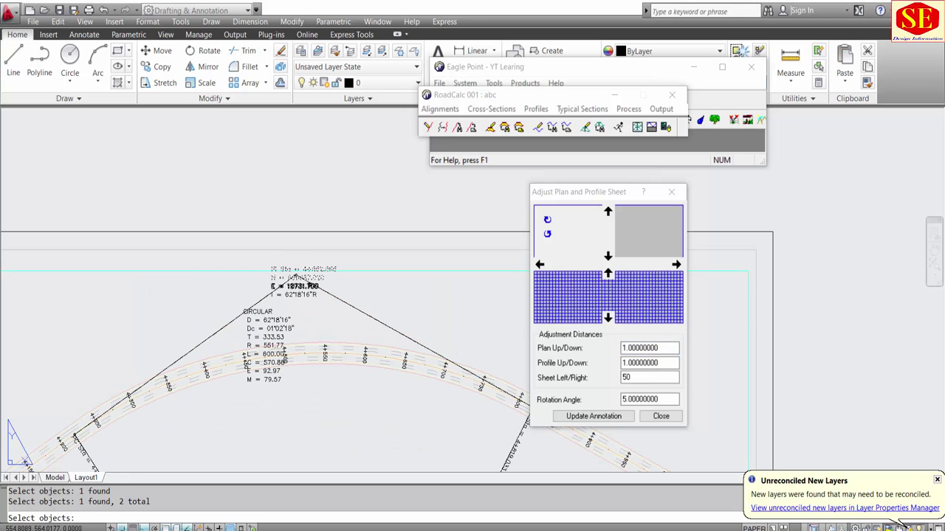
click(281, 326)
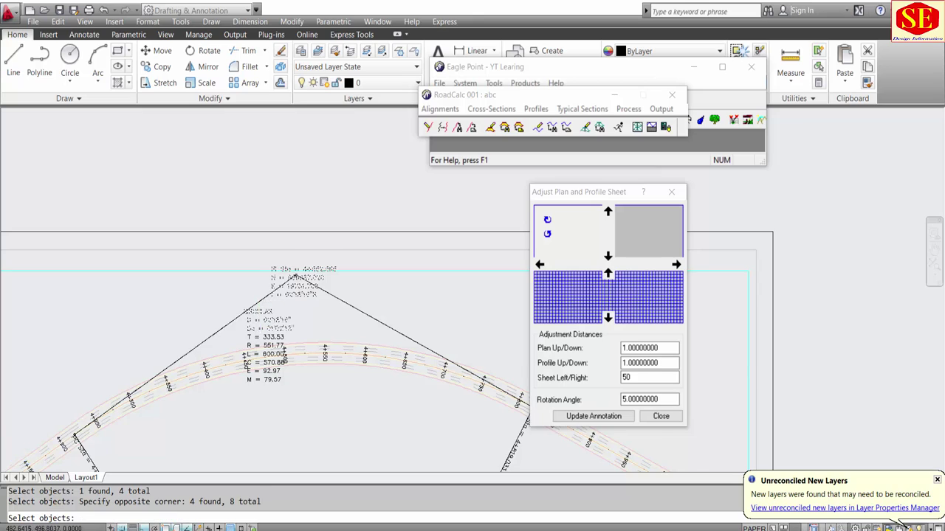
scroll(247, 339, up, 2)
click(246, 344)
click(246, 344)
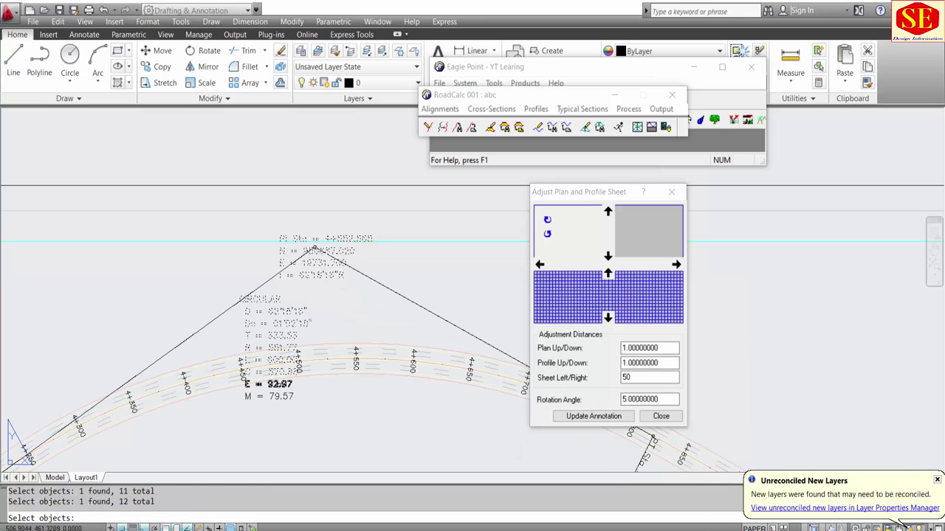
click(324, 341)
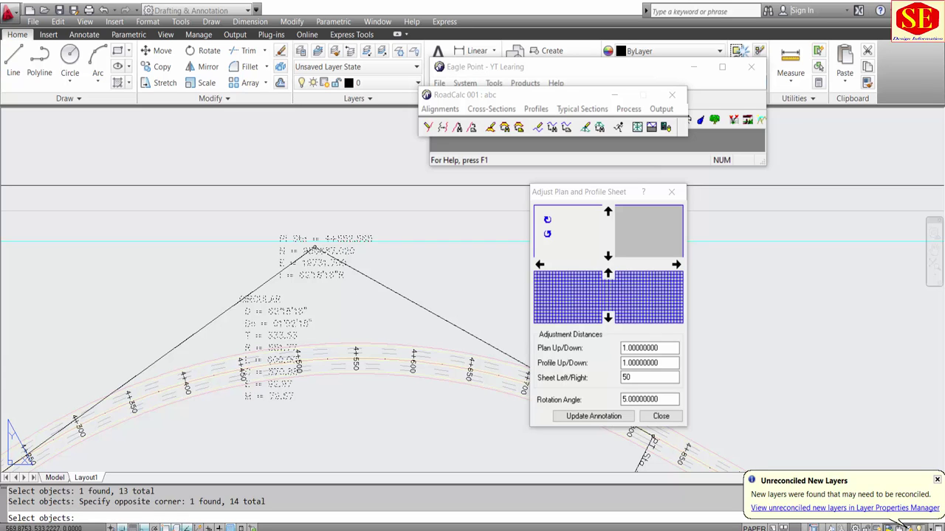
key(Return)
scroll(353, 295, down, 2)
click(354, 300)
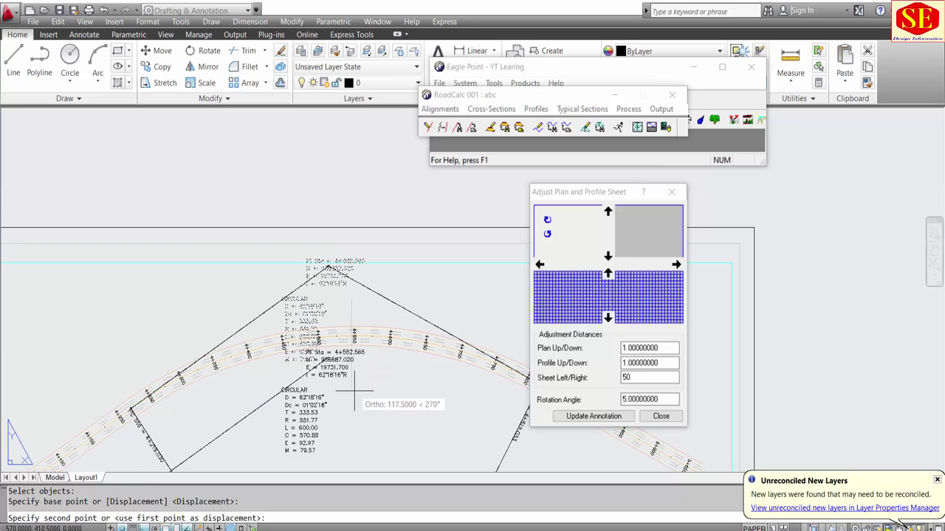
click(354, 412)
middle_drag(365, 385, 405, 356)
Step: Reposition the PI station label below the curve apex and close the adjustment window
key(Return)
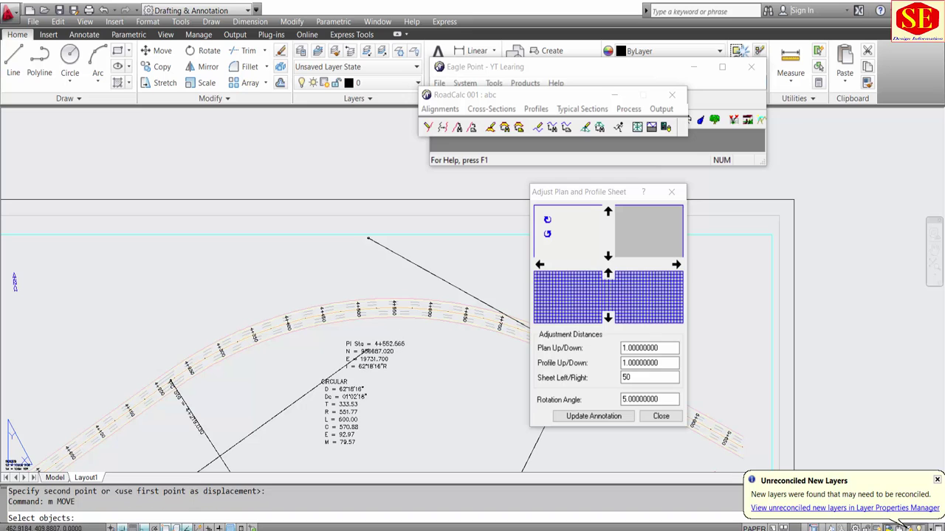
click(355, 347)
key(Return)
scroll(360, 338, up, 5)
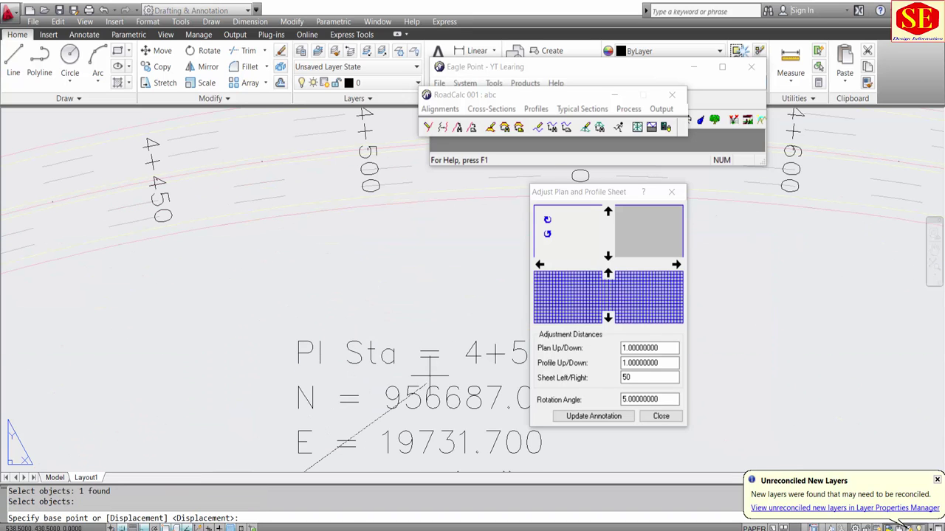
click(426, 384)
scroll(386, 211, down, 3)
scroll(332, 321, down, 2)
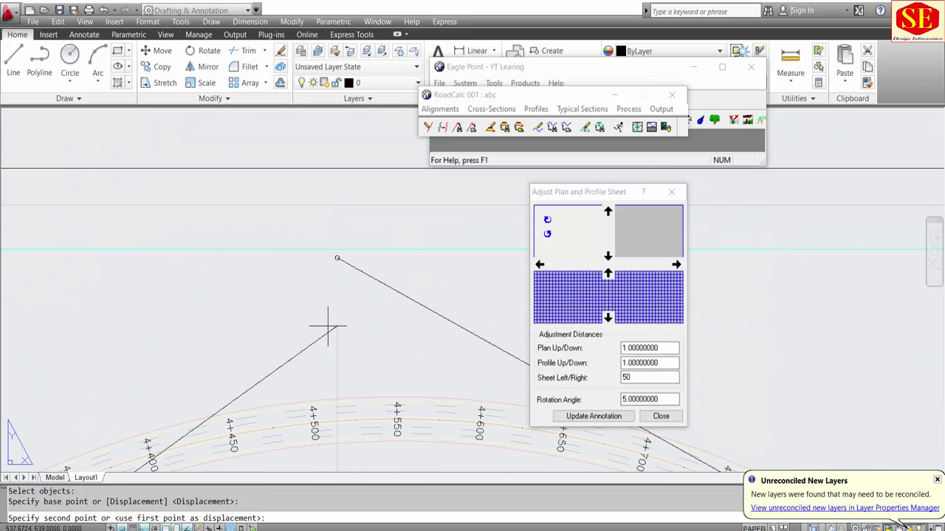
click(332, 258)
scroll(333, 259, down, 2)
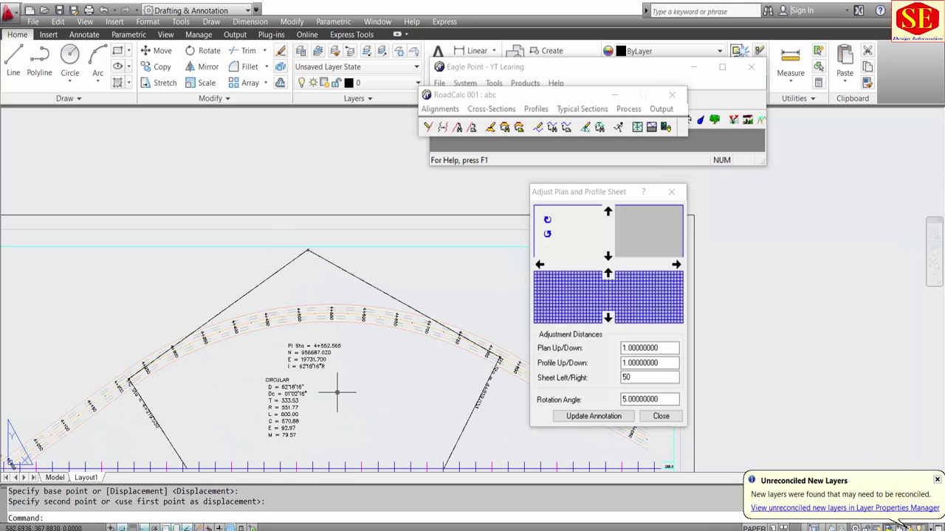
middle_drag(332, 259, 350, 166)
middle_drag(365, 407, 365, 295)
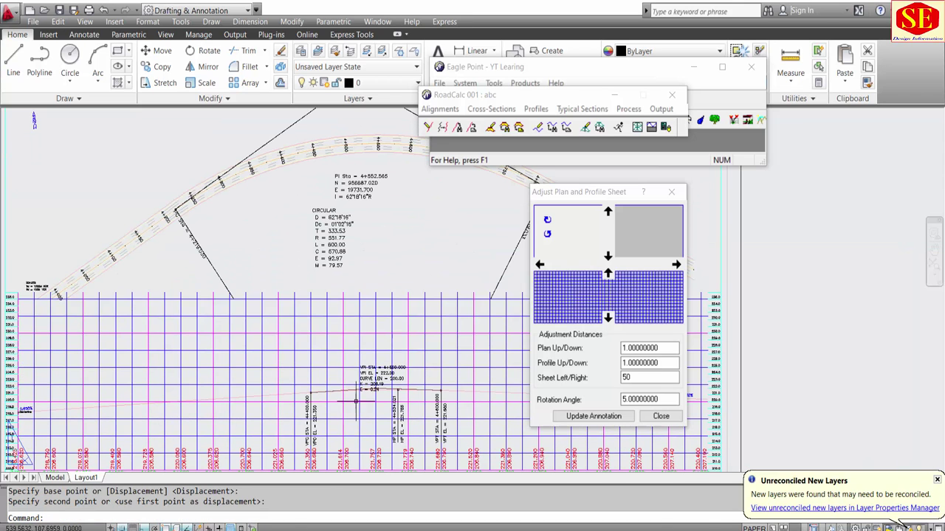
scroll(348, 363, down, 2)
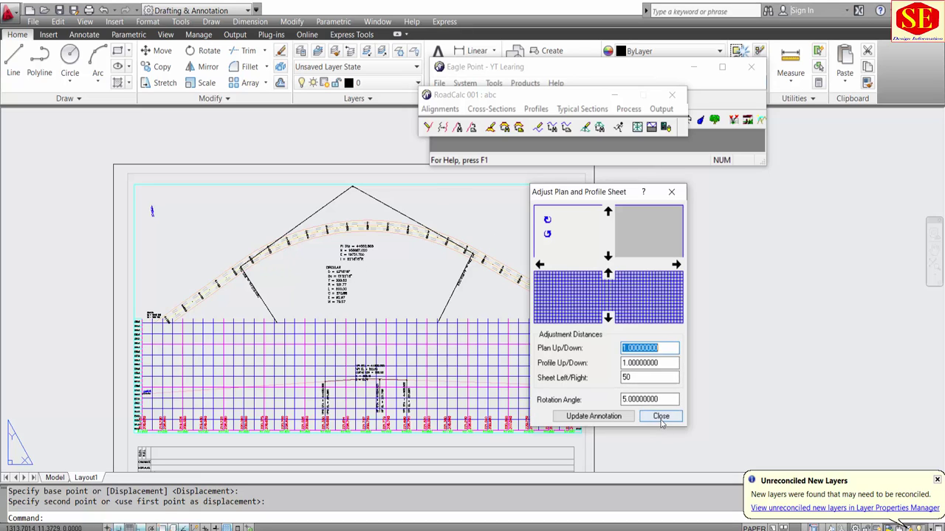
click(661, 415)
Step: View sheet 9 (8+000.000 to 9+060.000) from the Plan and Profile Sheets list, then close the list
click(659, 110)
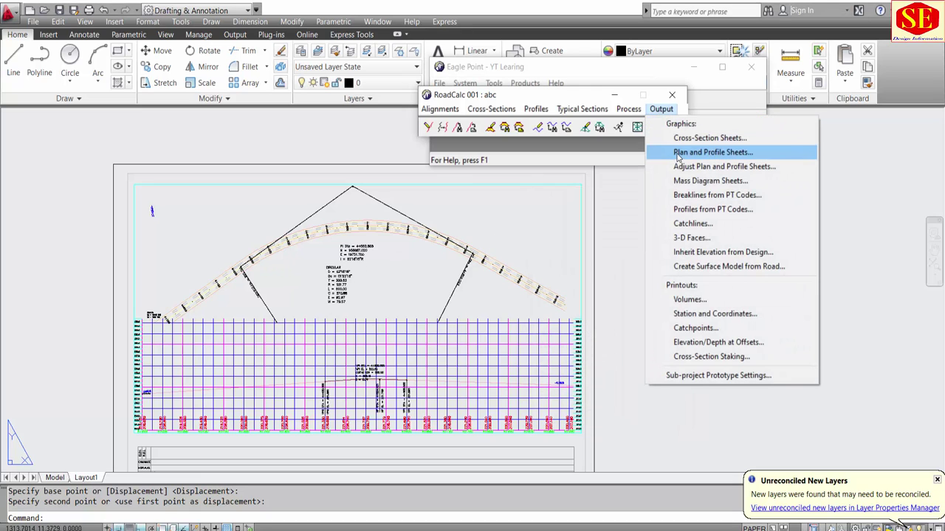
click(677, 153)
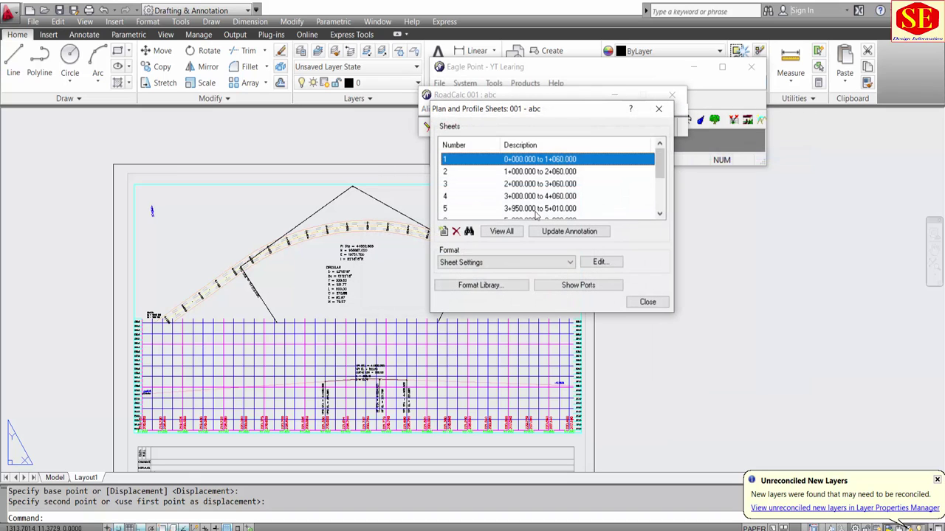
scroll(533, 210, down, 2)
click(527, 197)
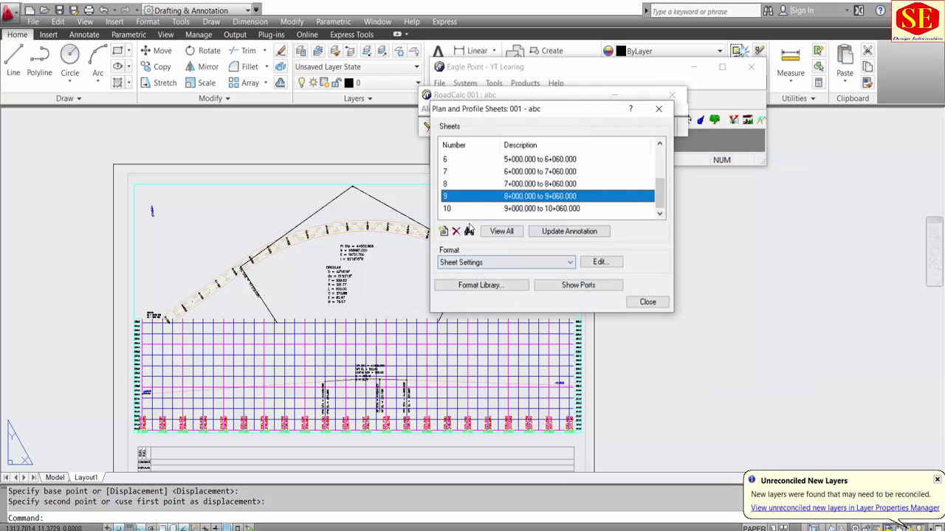
click(468, 231)
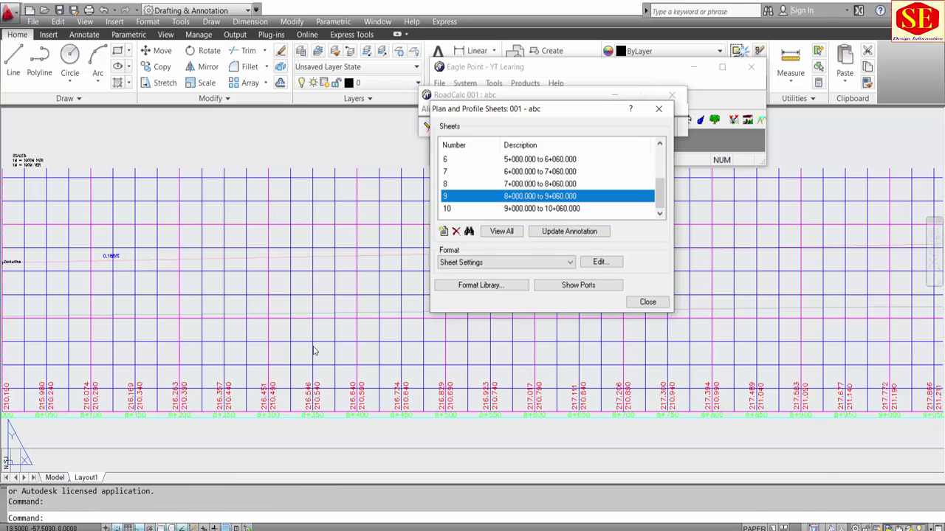
scroll(175, 253, up, 3)
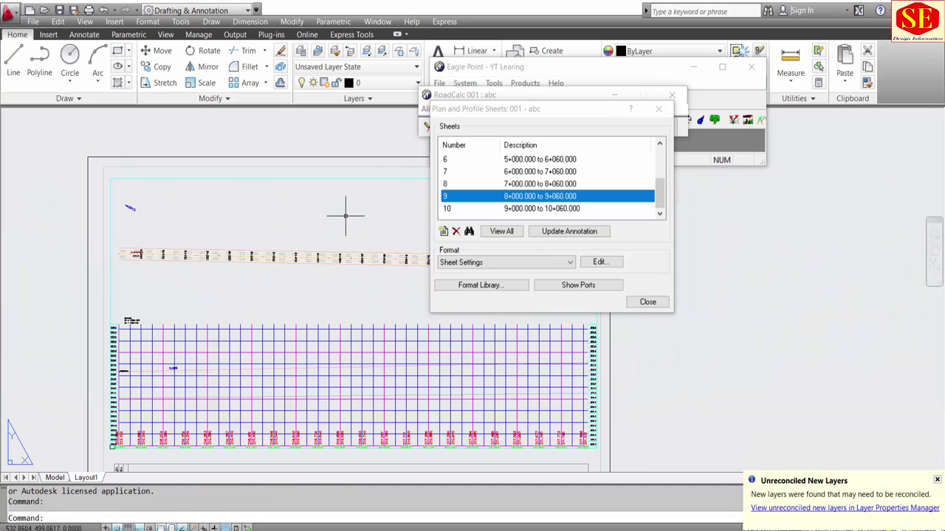
scroll(536, 184, up, 2)
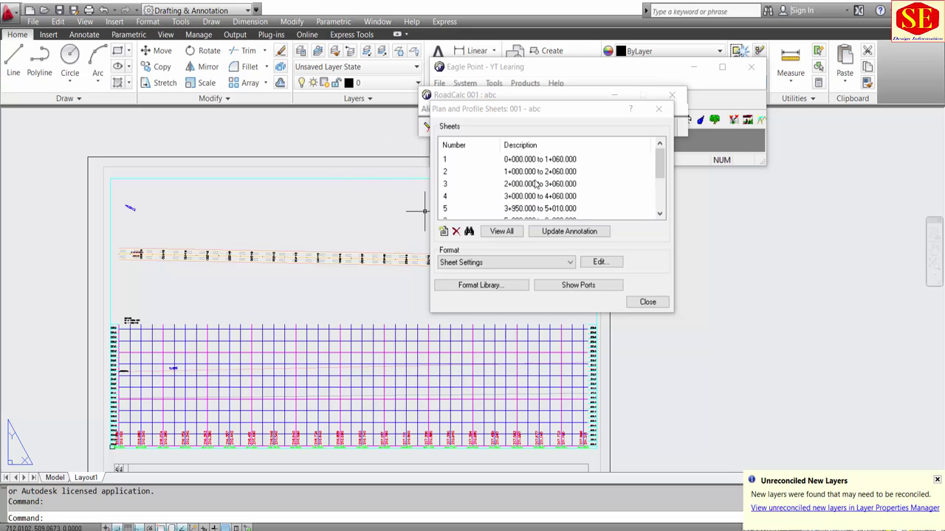
click(647, 302)
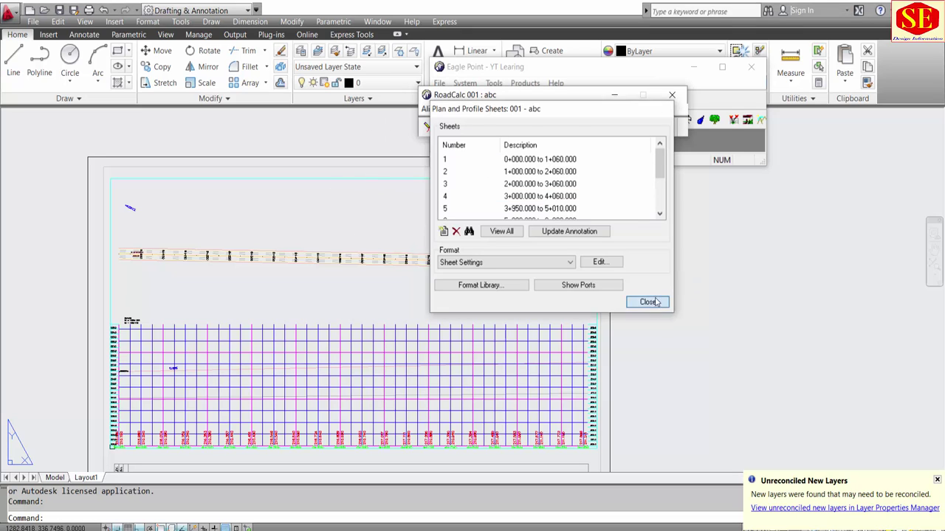
click(440, 108)
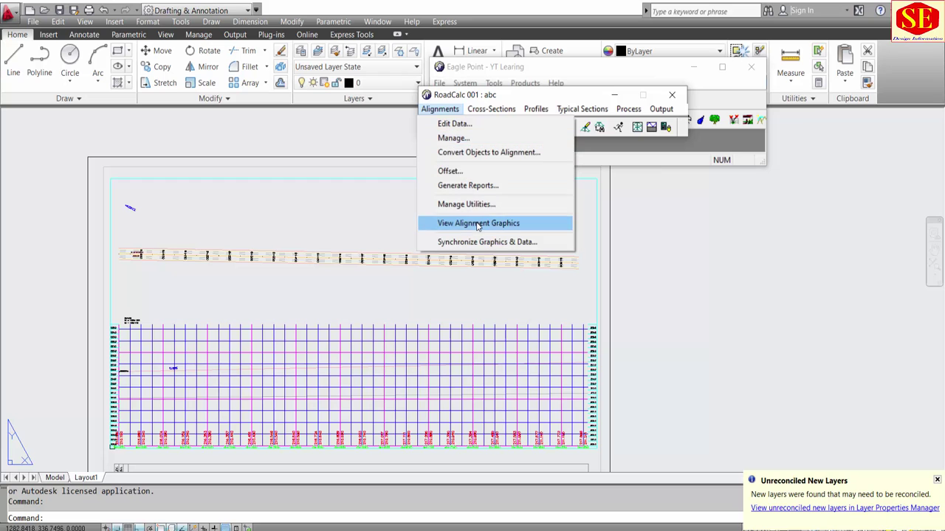
Step: Display the road alignment and its profile graphics in model space
click(481, 152)
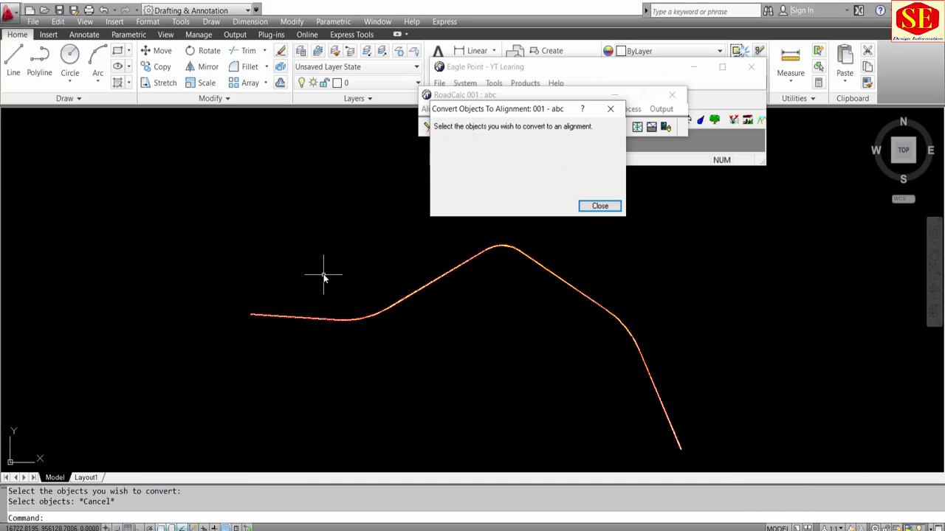
click(598, 206)
click(536, 109)
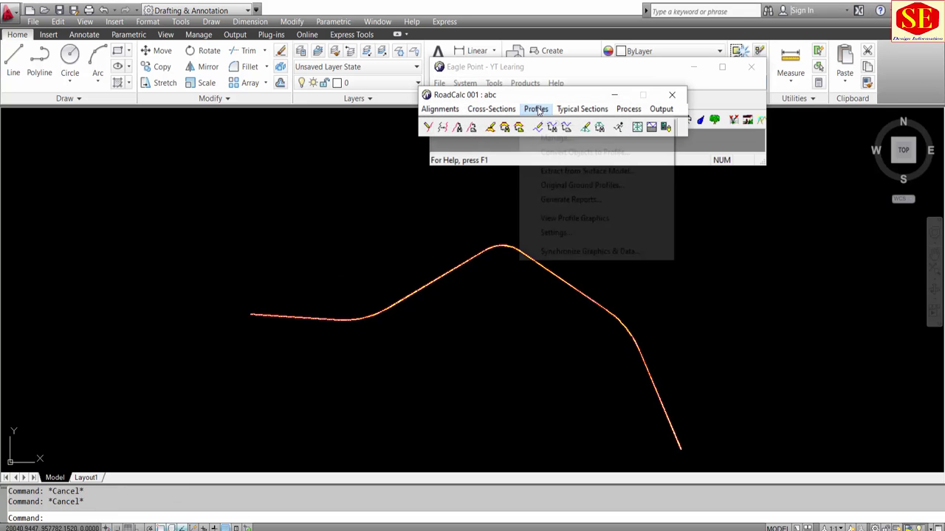
click(556, 218)
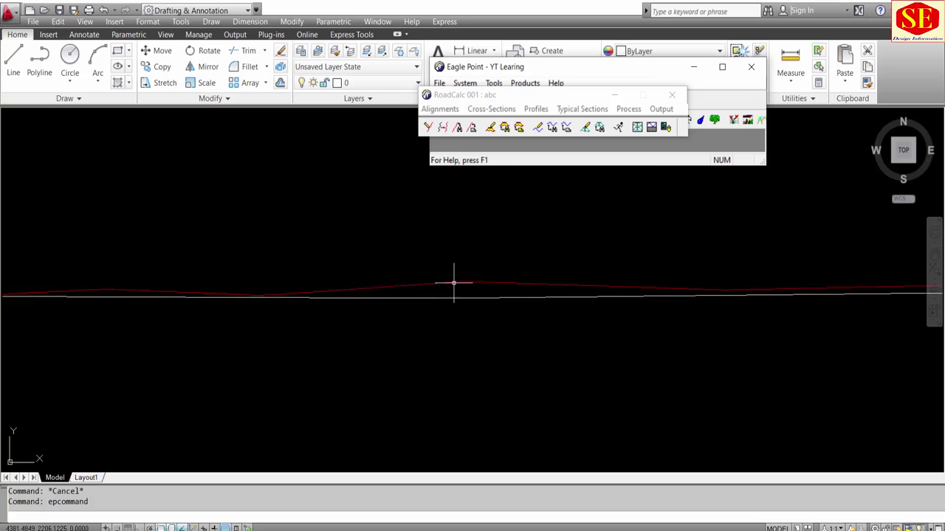
Step: Reopen the Plan and Profile Sheets list and check the Format dropdown without changing it
click(660, 109)
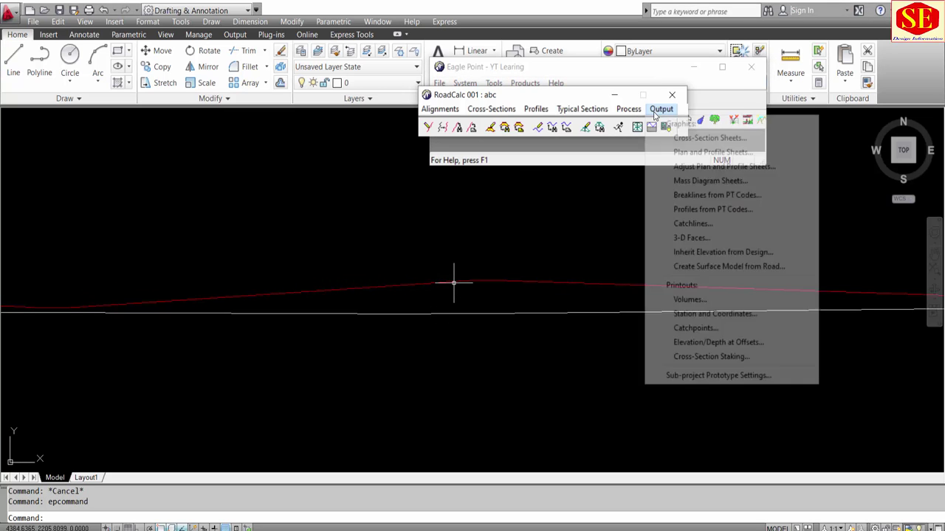
click(664, 152)
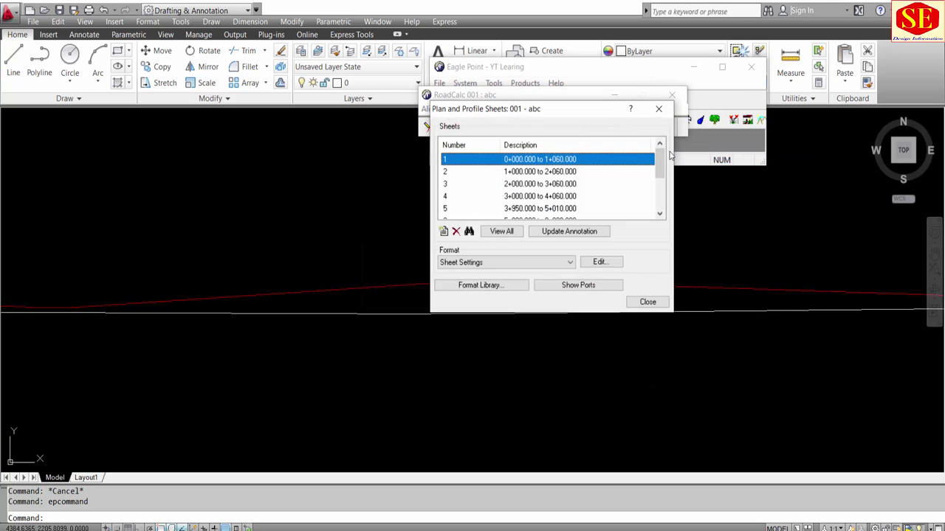
click(533, 264)
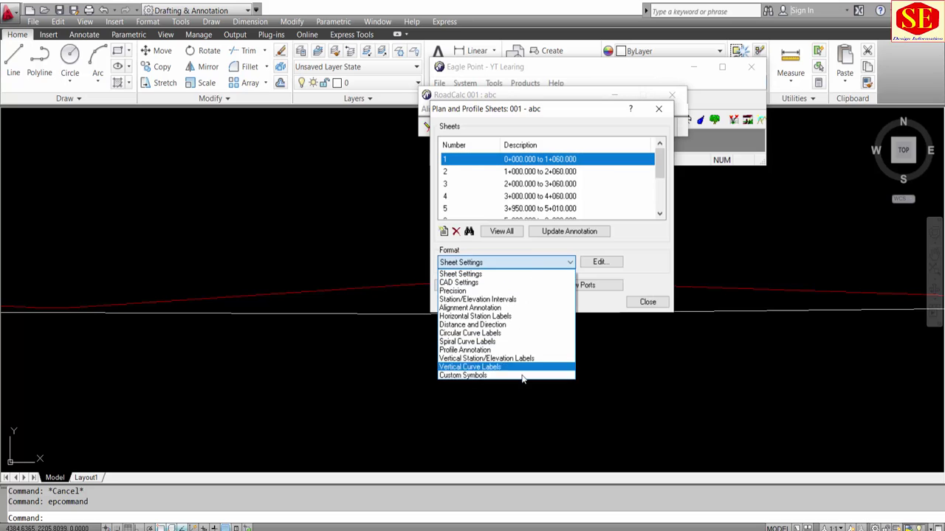
click(527, 386)
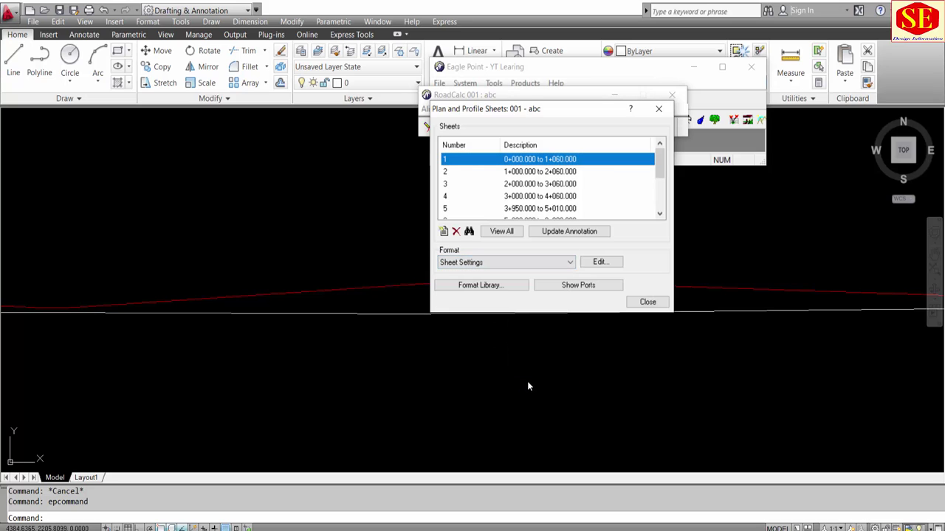
scroll(549, 177, down, 2)
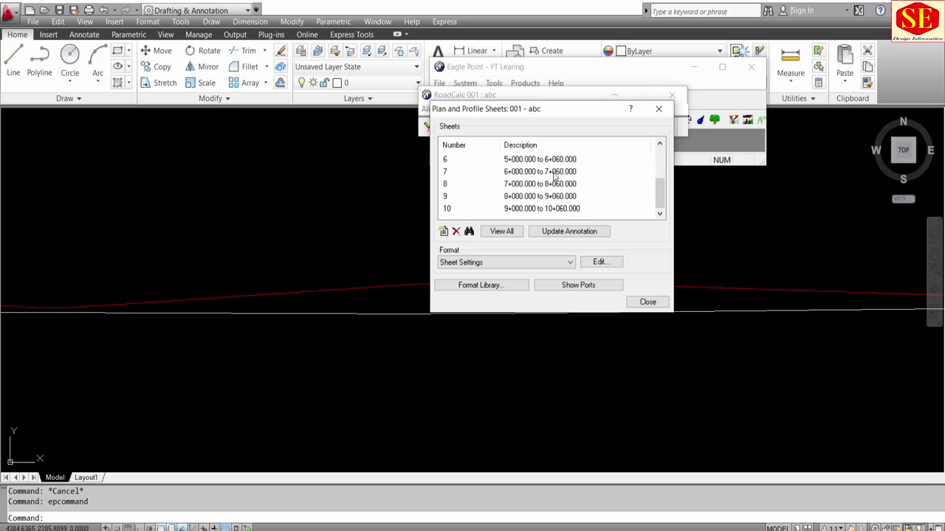